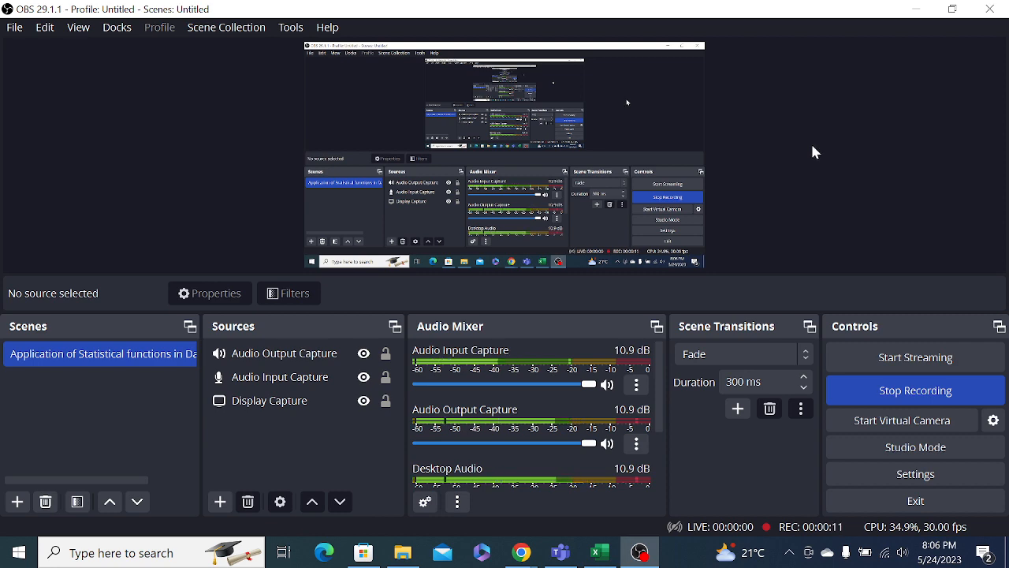
Switch to Excel and review the SalesMan, Unit_price, Day and Item columns on the Sales Data sheet.
{"action": "left_click", "coordinate": [600, 552]}
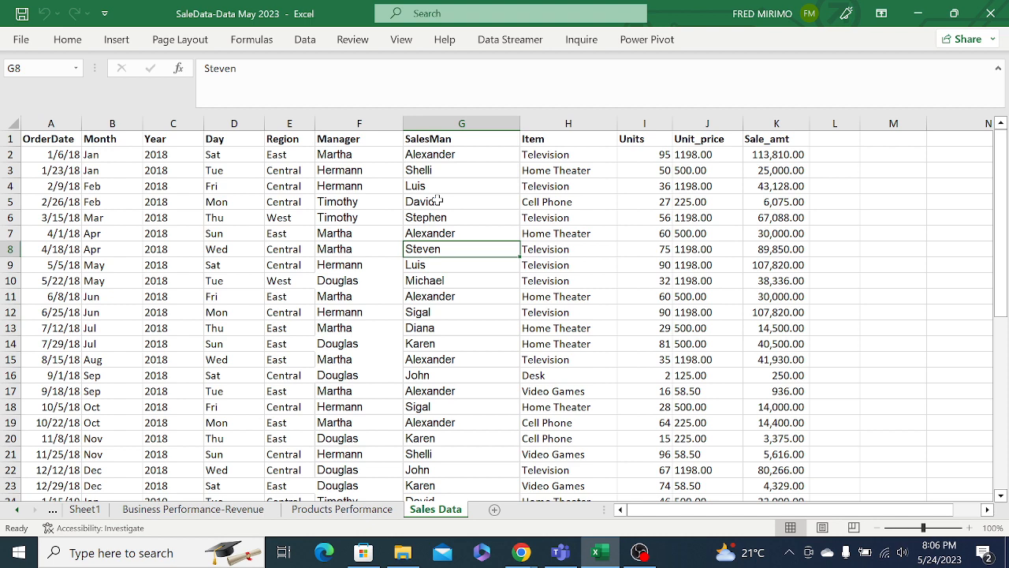
{"action": "left_click", "coordinate": [500, 187]}
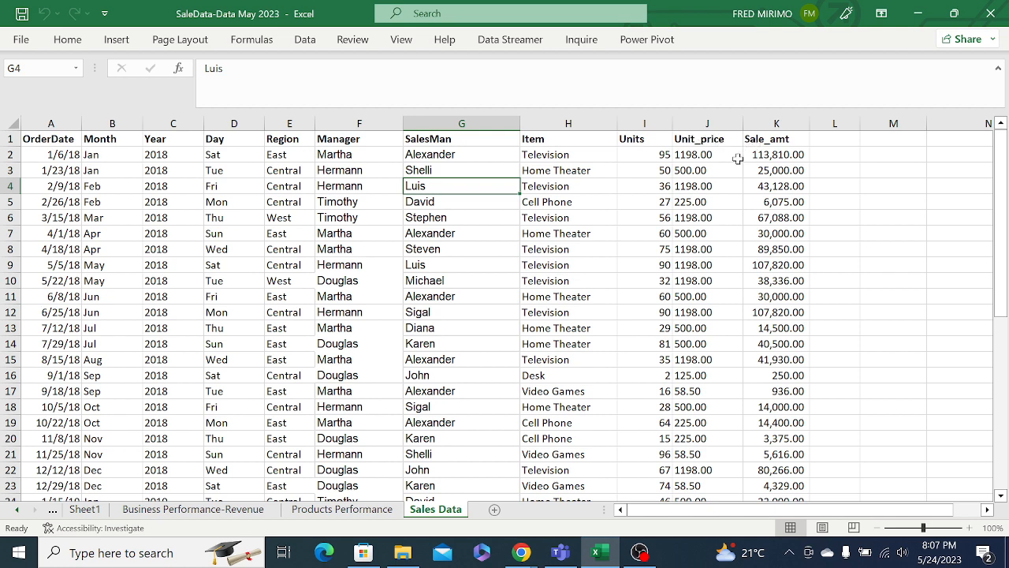
{"action": "left_click", "coordinate": [702, 157]}
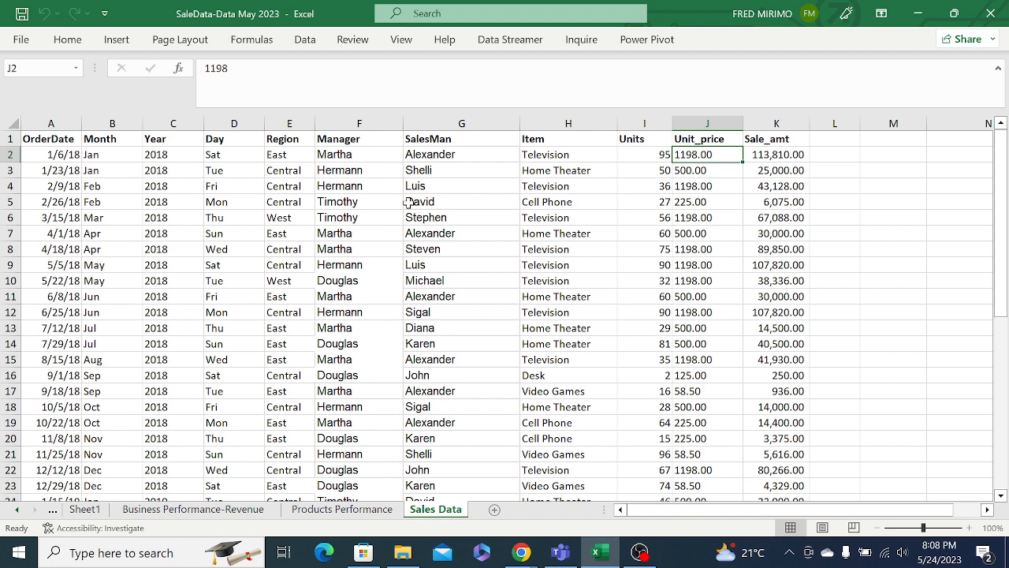
{"action": "left_click", "coordinate": [407, 202]}
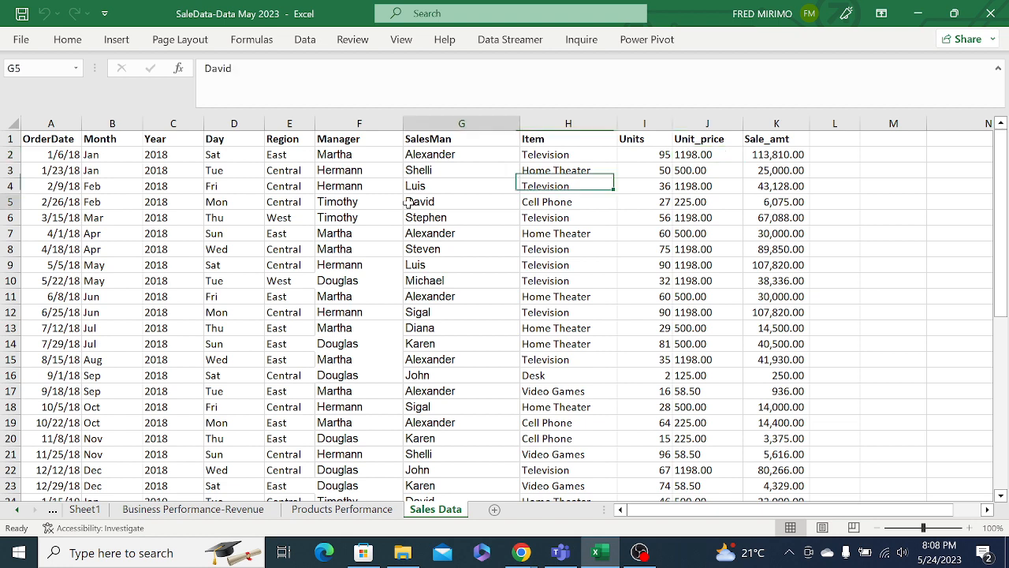
{"action": "left_click", "coordinate": [208, 185]}
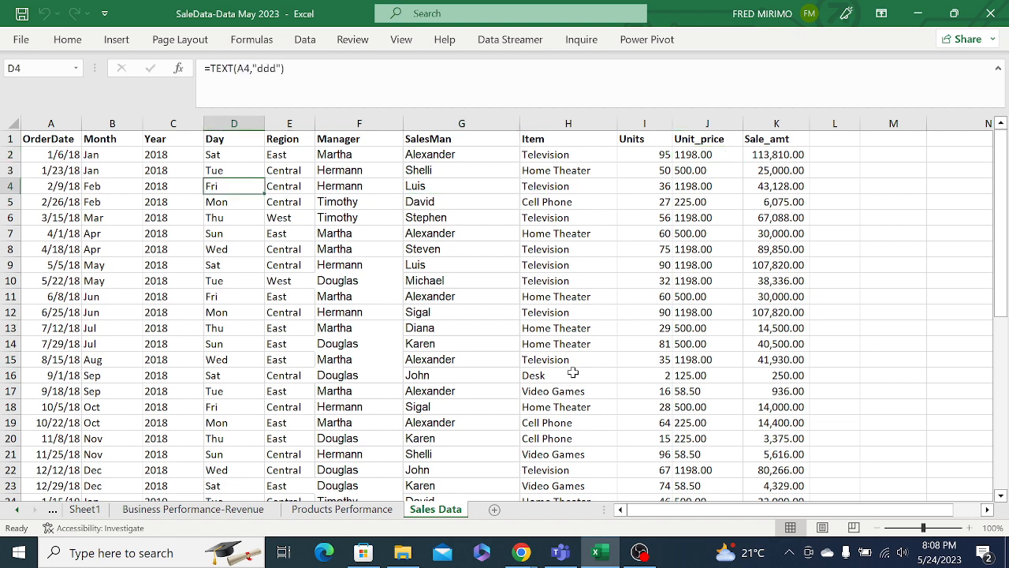
{"action": "left_click", "coordinate": [561, 344]}
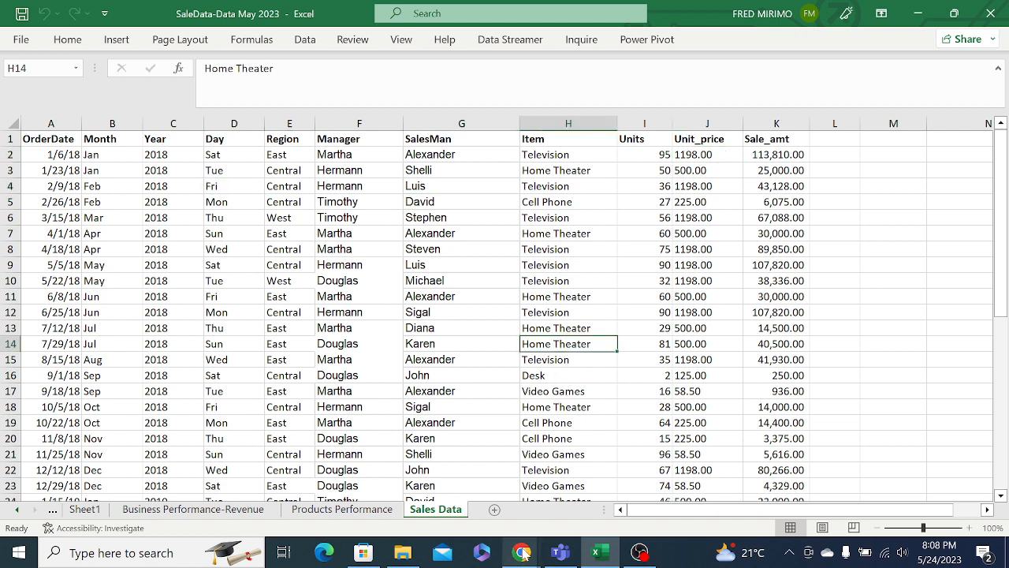
Switch to the Google Meet call in Chrome, admit the waiting participant, and return to the Excel workbook.
{"action": "mouse_move", "coordinate": [521, 554]}
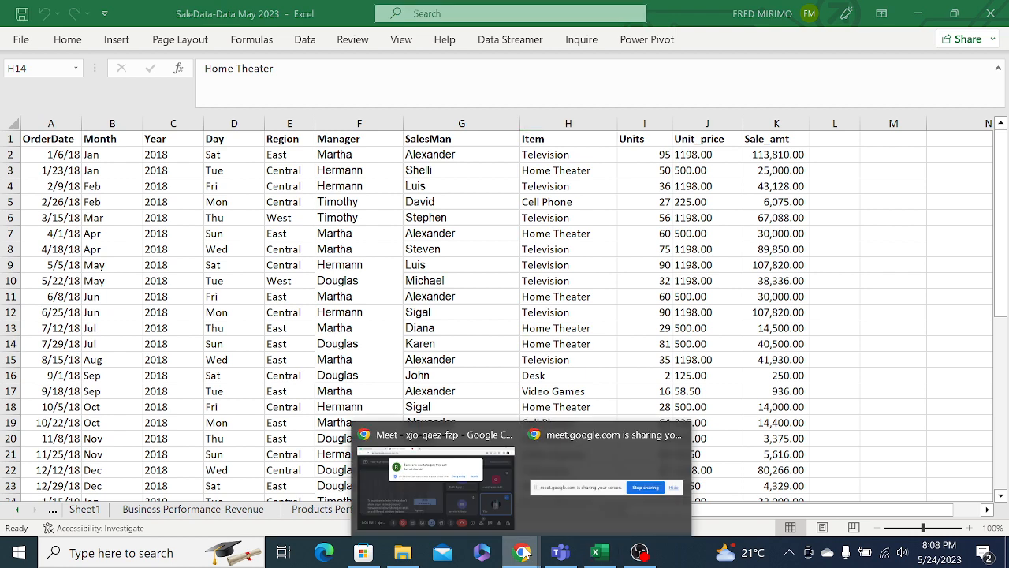
{"action": "left_click", "coordinate": [455, 486]}
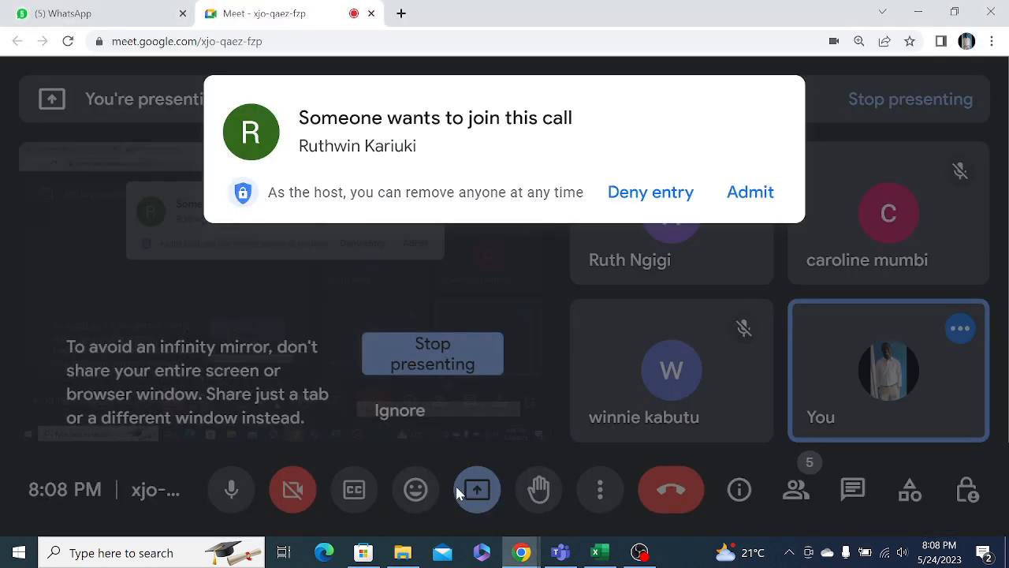
{"action": "left_click", "coordinate": [747, 199]}
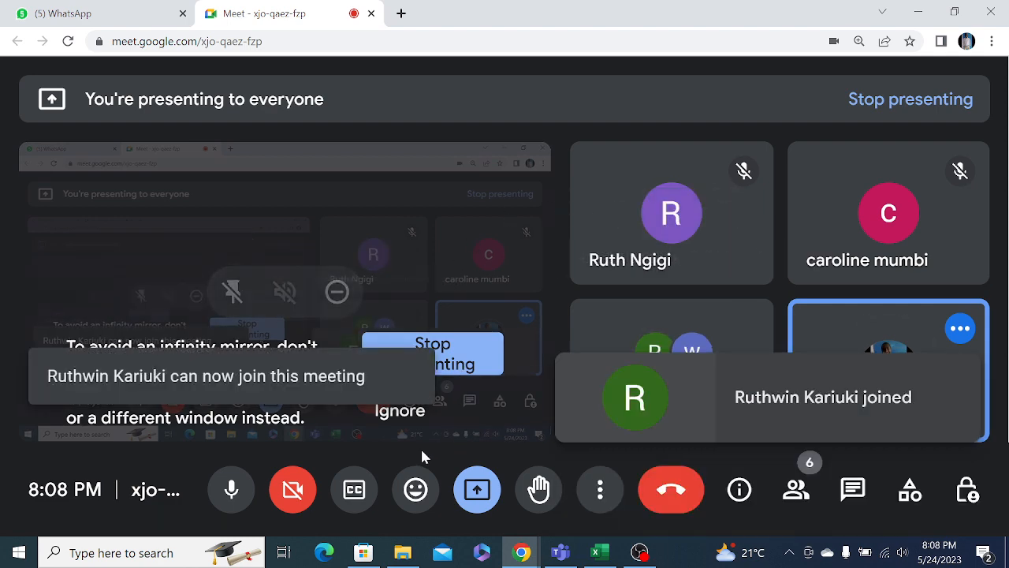
{"action": "left_click", "coordinate": [599, 552]}
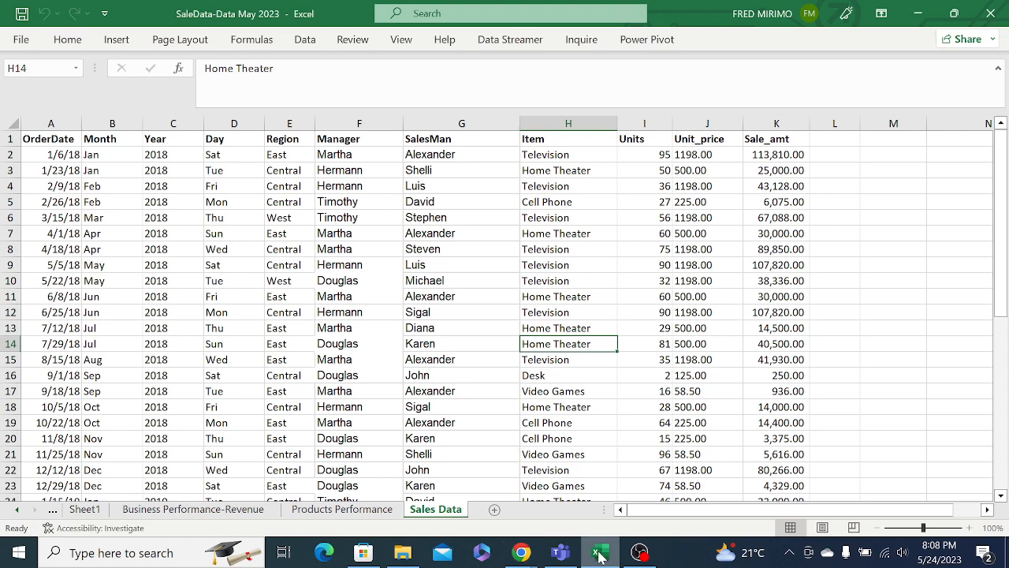
Examine the SalesMan, Day, Month, Manager, Item, Units, Sale_amt and Region columns of the sales data.
{"action": "left_click", "coordinate": [496, 313]}
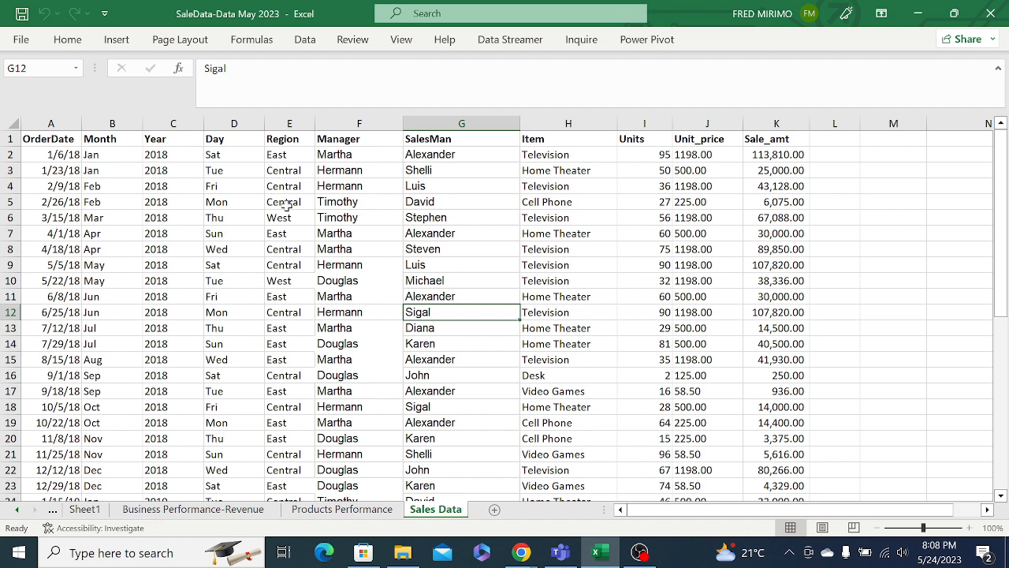
{"action": "left_click", "coordinate": [243, 220]}
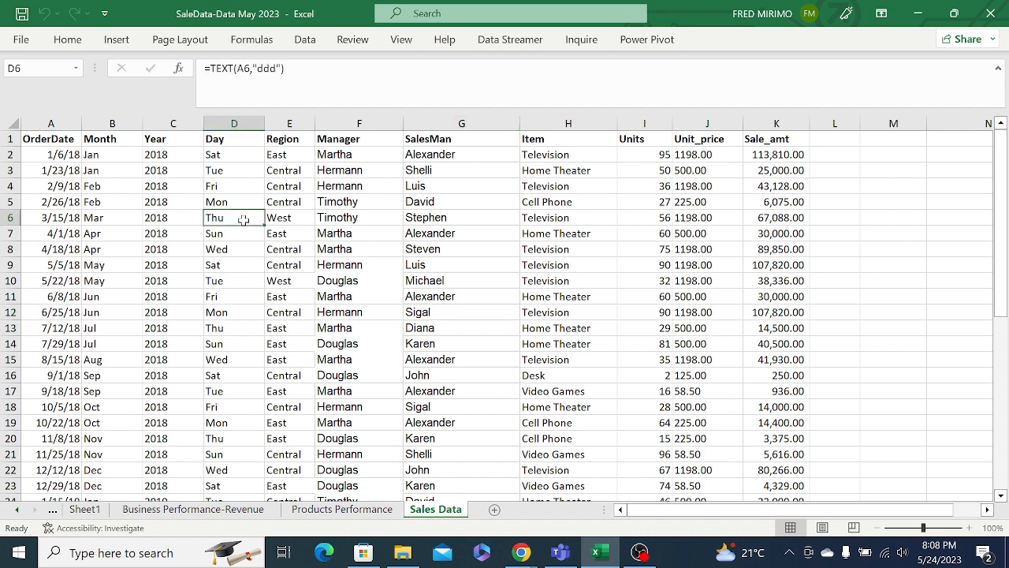
{"action": "left_click", "coordinate": [141, 233]}
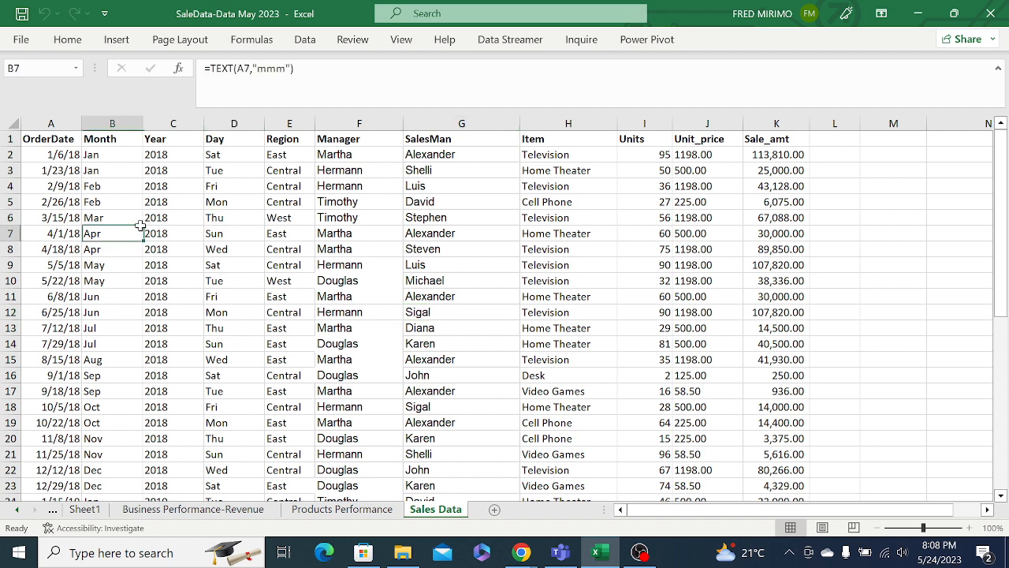
{"action": "left_click", "coordinate": [342, 188]}
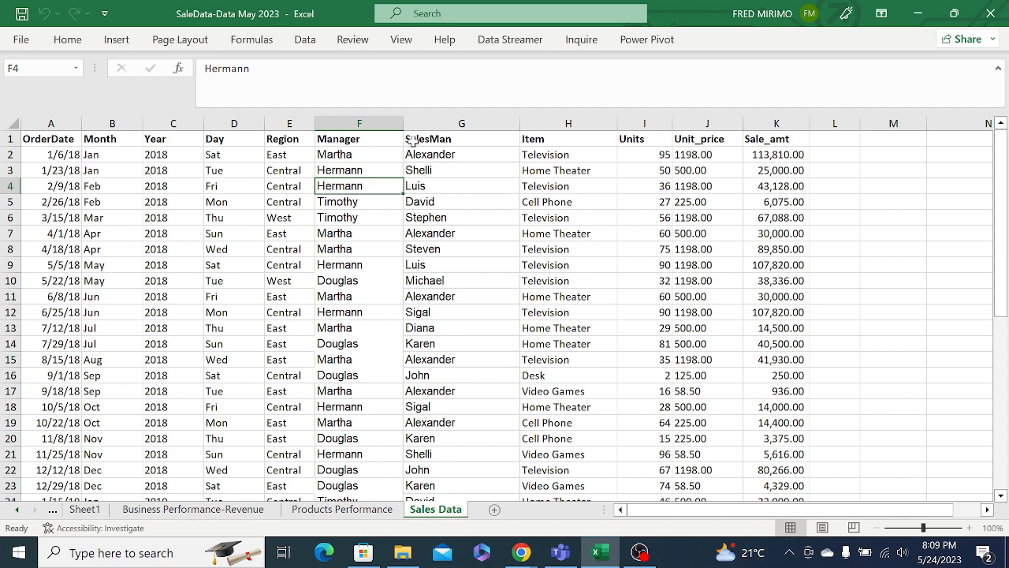
{"action": "left_click", "coordinate": [553, 138]}
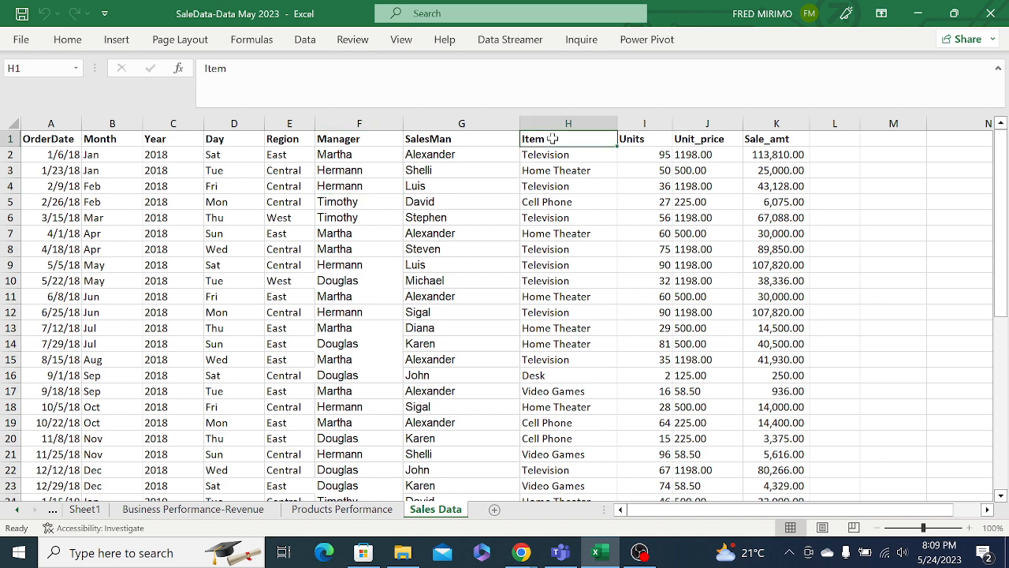
{"action": "left_click", "coordinate": [631, 136]}
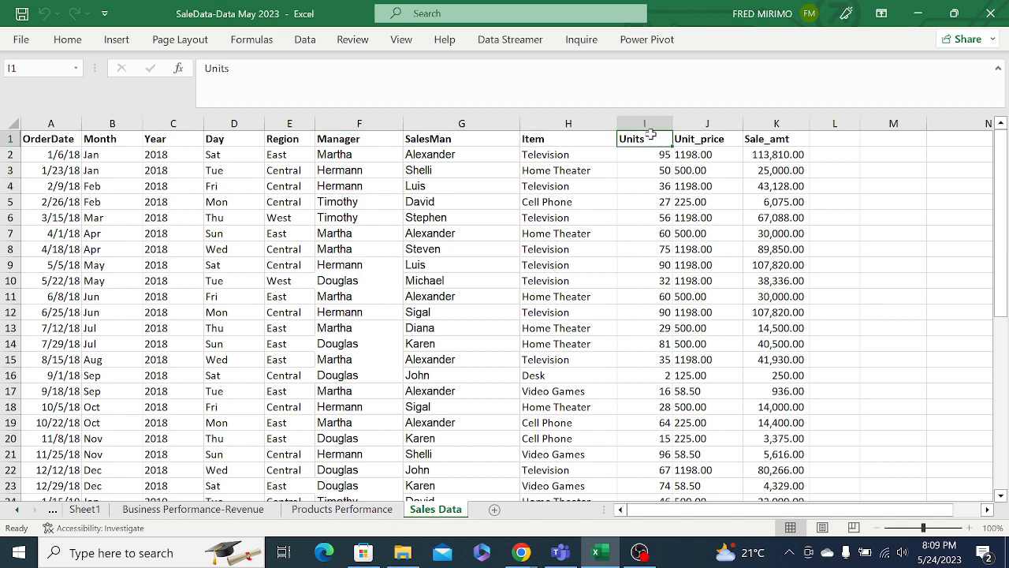
{"action": "left_click", "coordinate": [753, 138]}
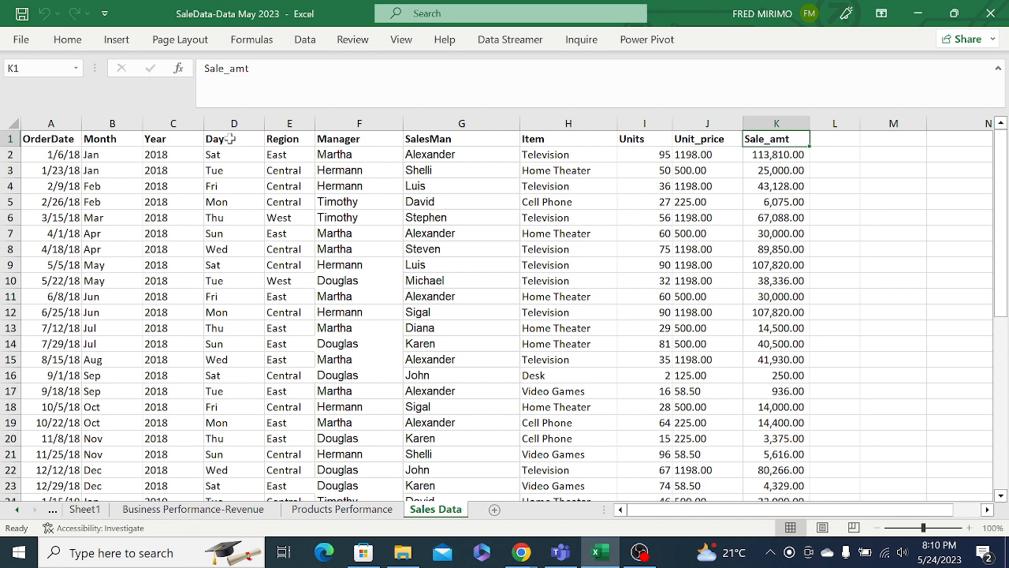
{"action": "left_click", "coordinate": [279, 214]}
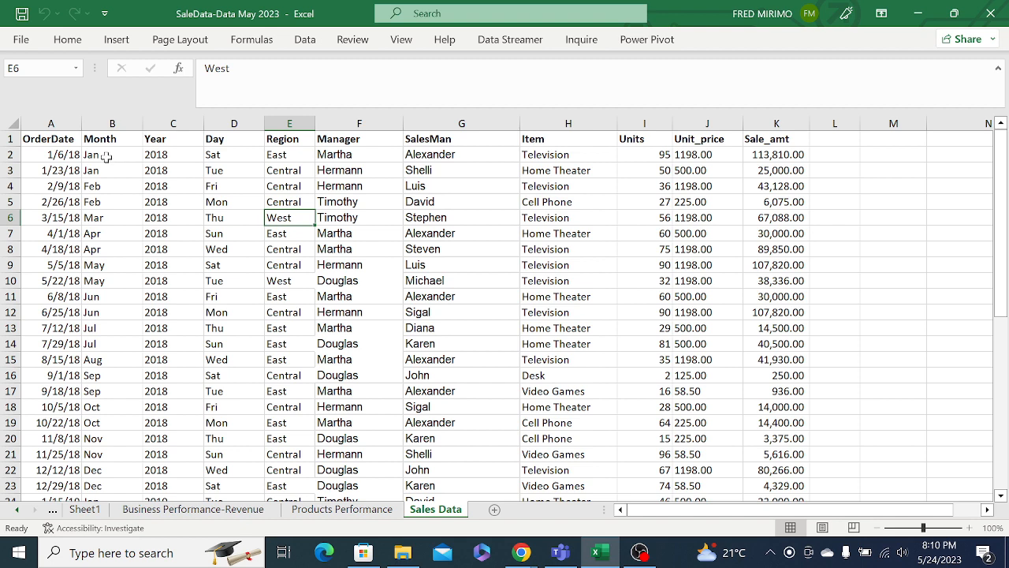
Clear the contents of the Month, Year and Day columns below their headers, from B2 through D44.
{"action": "left_click_drag", "start_coordinate": [105, 155], "coordinate": [209, 246]}
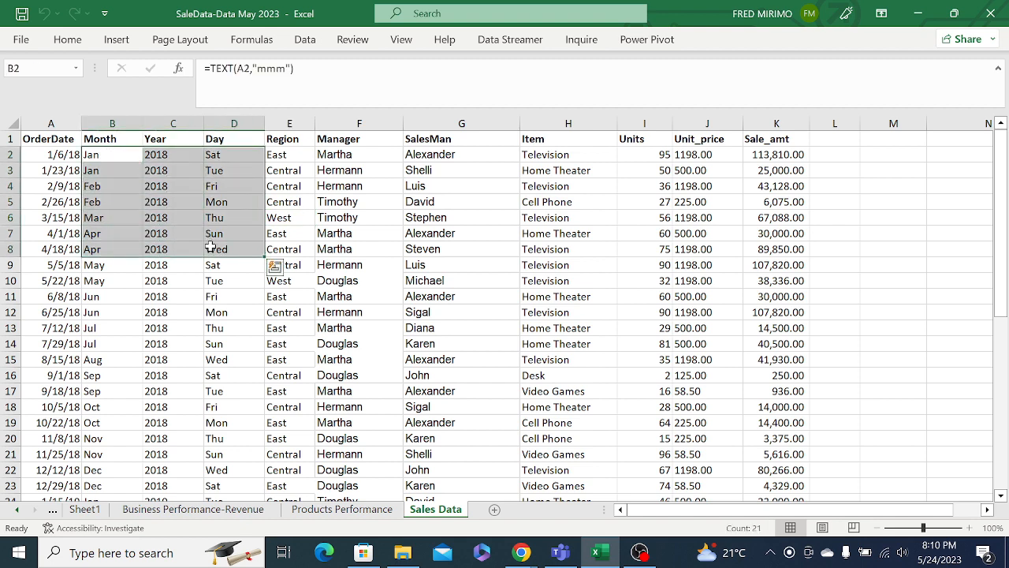
{"action": "key", "text": "ctrl+shift+Down"}
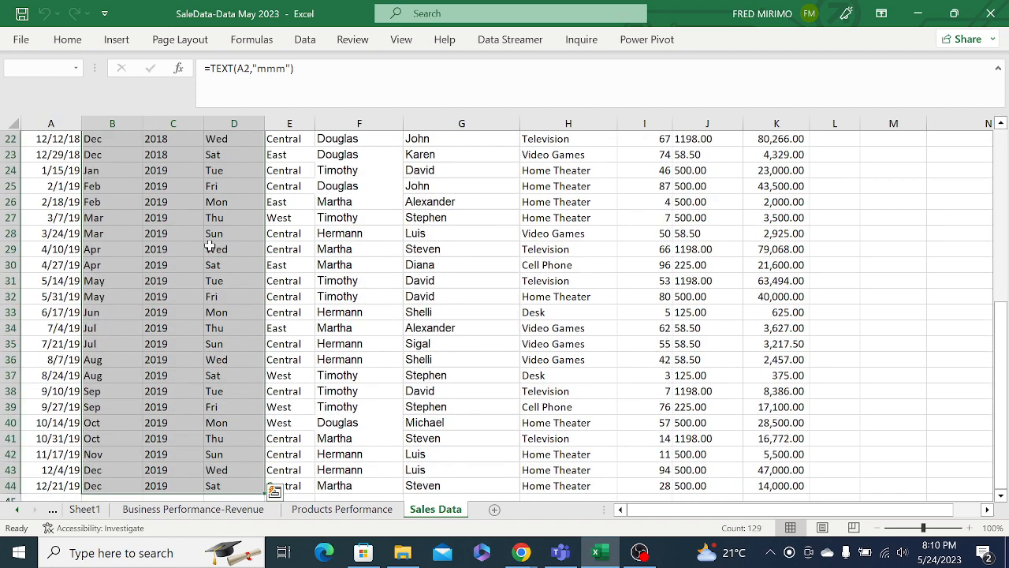
{"action": "right_click", "coordinate": [210, 246]}
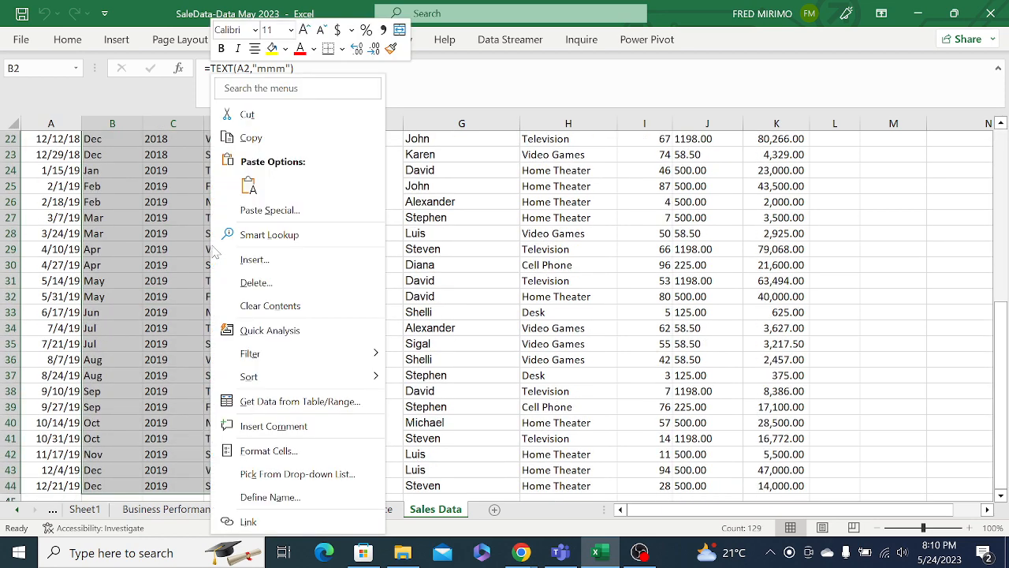
{"action": "left_click", "coordinate": [278, 306]}
{"action": "left_click", "coordinate": [221, 273]}
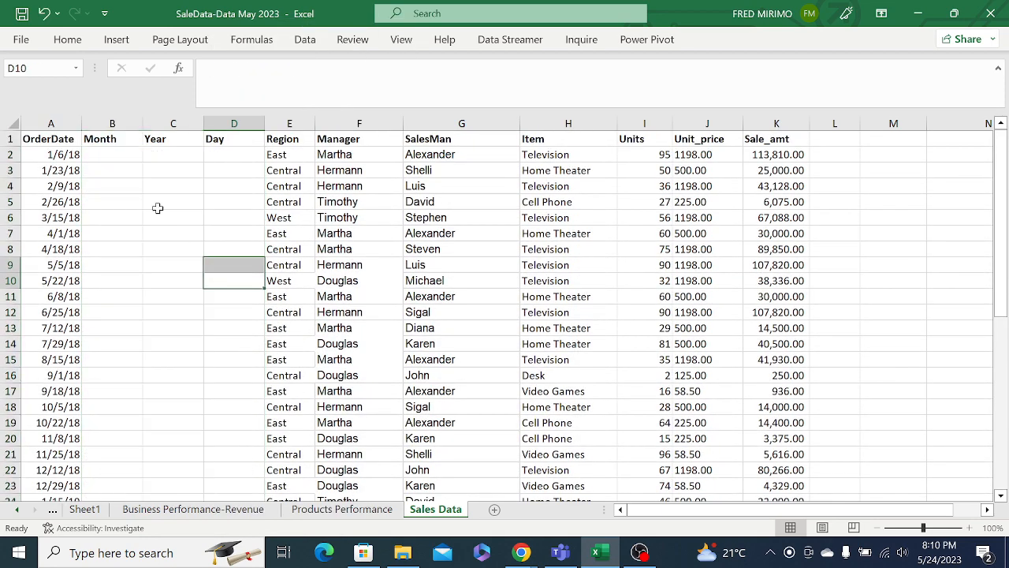
Enter the formula =TEXT(A2,"mmm") in cell B2 to extract the abbreviated month from the order date.
{"action": "left_click", "coordinate": [112, 154]}
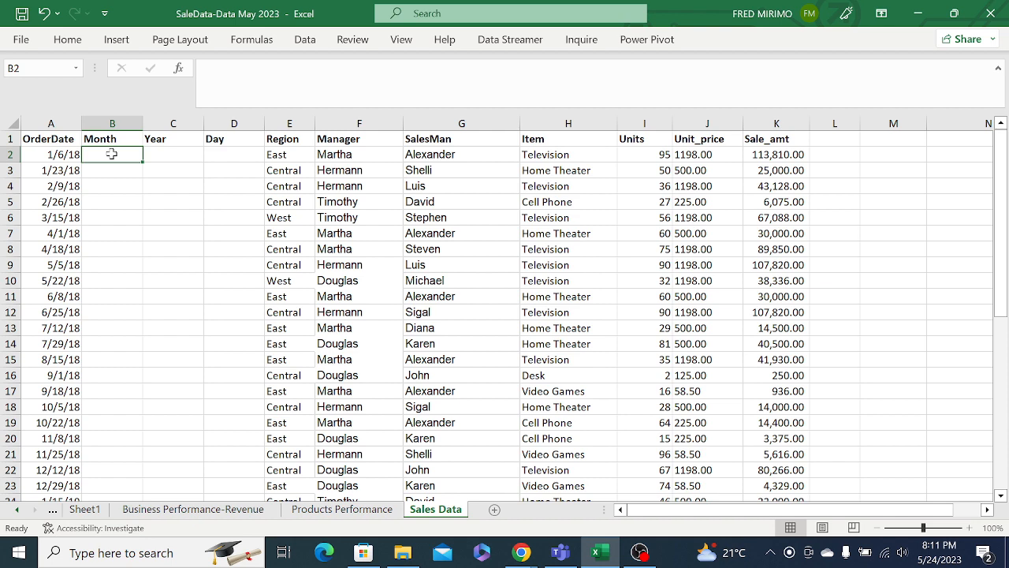
{"action": "type", "text": "="}
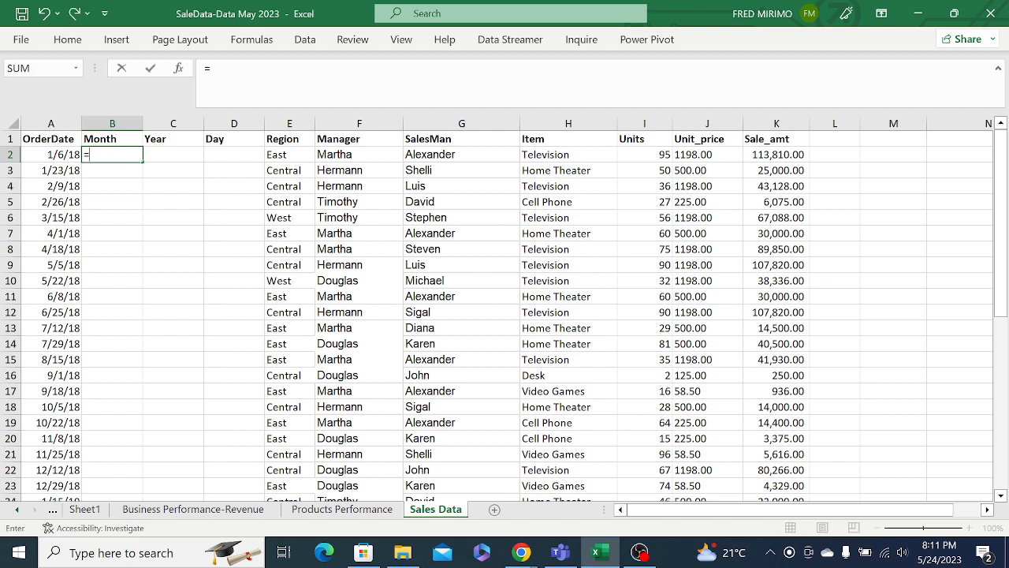
{"action": "type", "text": "text"}
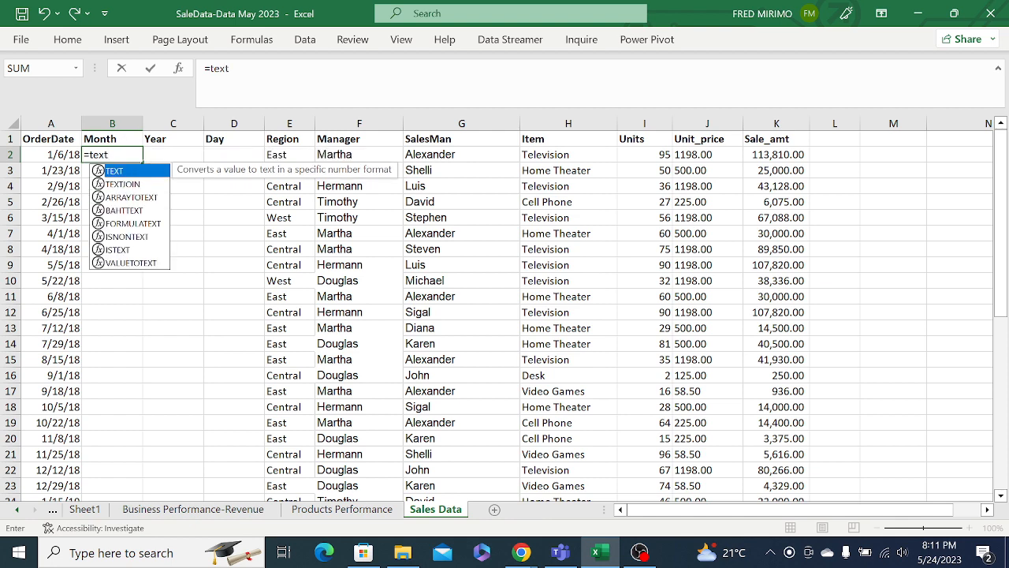
{"action": "double_click", "coordinate": [128, 172]}
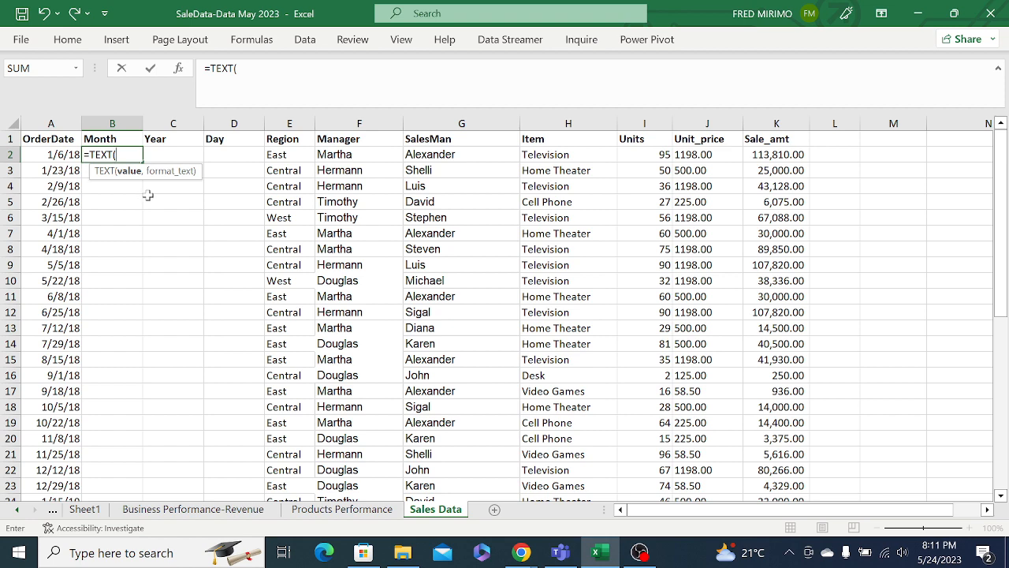
{"action": "left_click", "coordinate": [68, 154]}
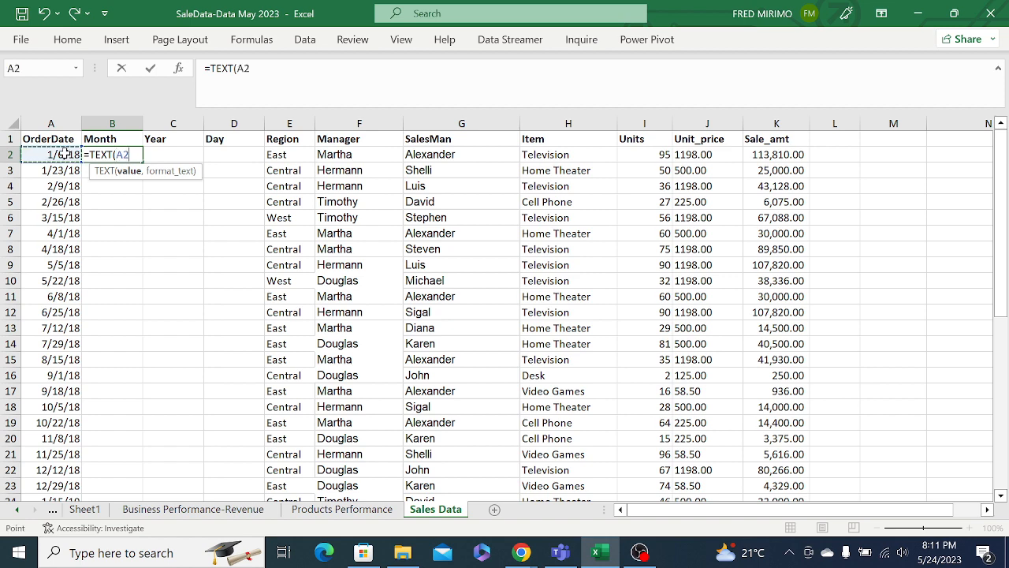
{"action": "type", "text": ","}
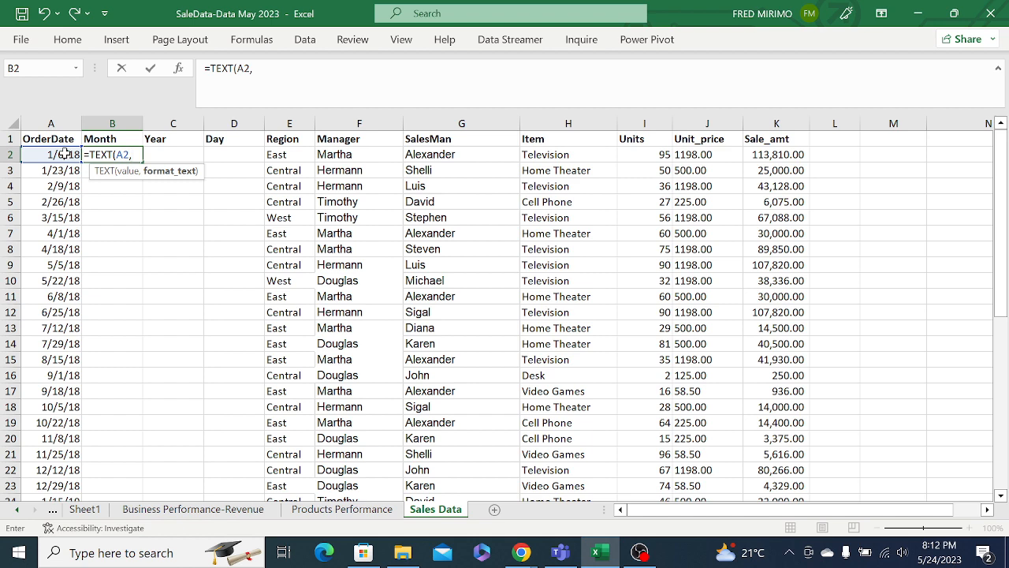
{"action": "type", "text": "\"mmm"}
{"action": "type", "text": "\")"}
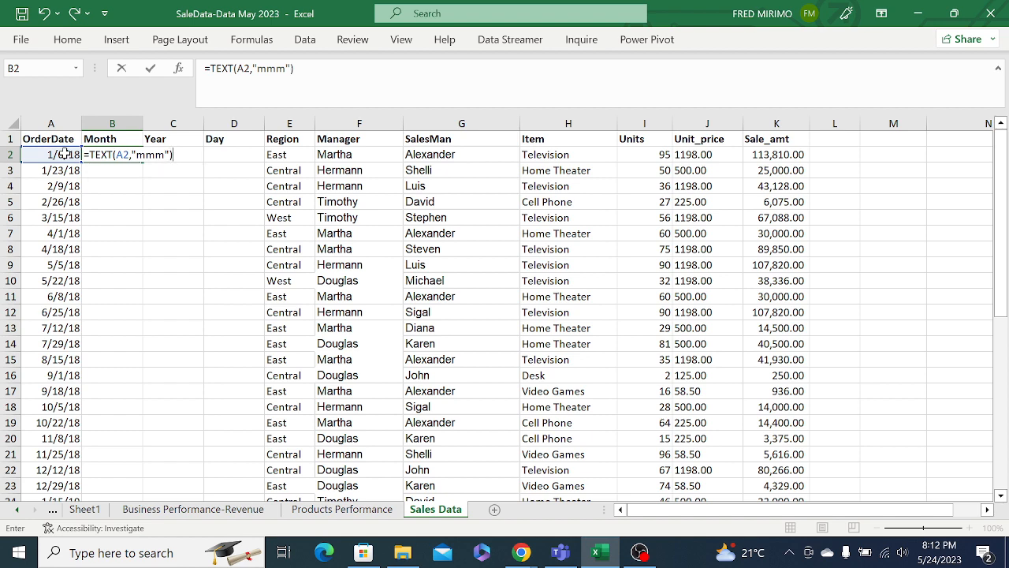
{"action": "key", "text": "Return"}
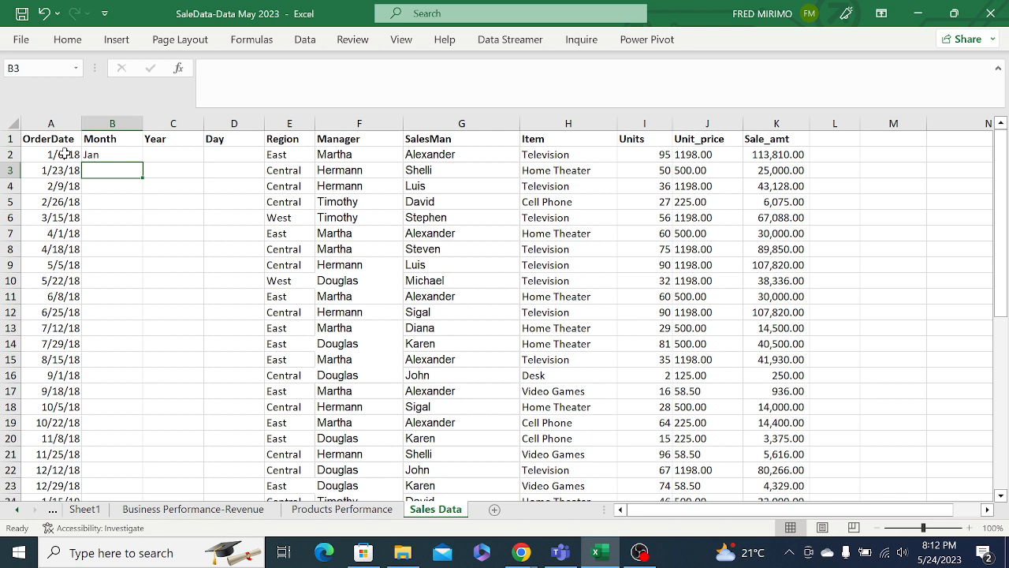
Fill the B2 month formula down the Month column to the last data row.
{"action": "left_click", "coordinate": [101, 153]}
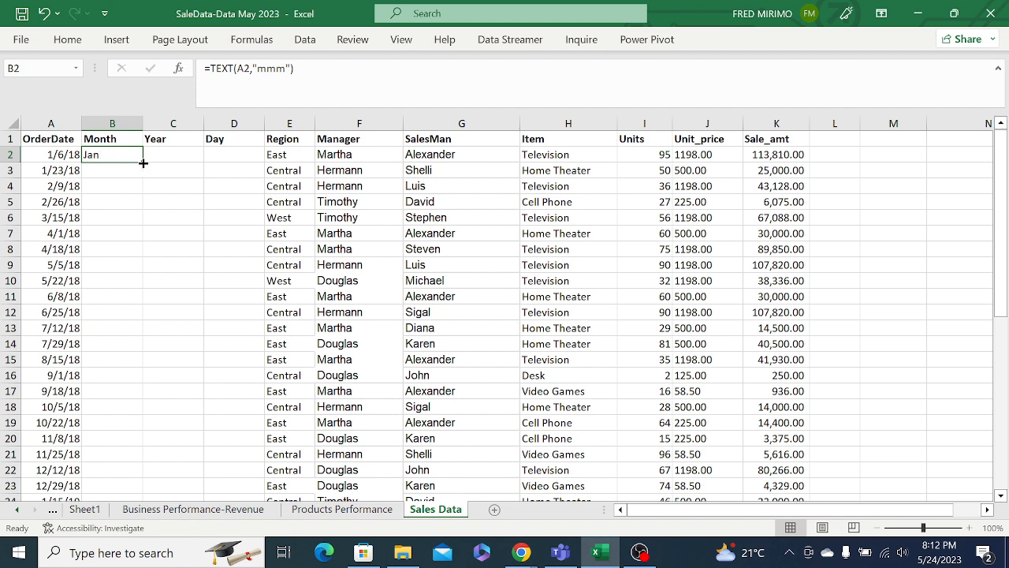
{"action": "double_click", "coordinate": [142, 163]}
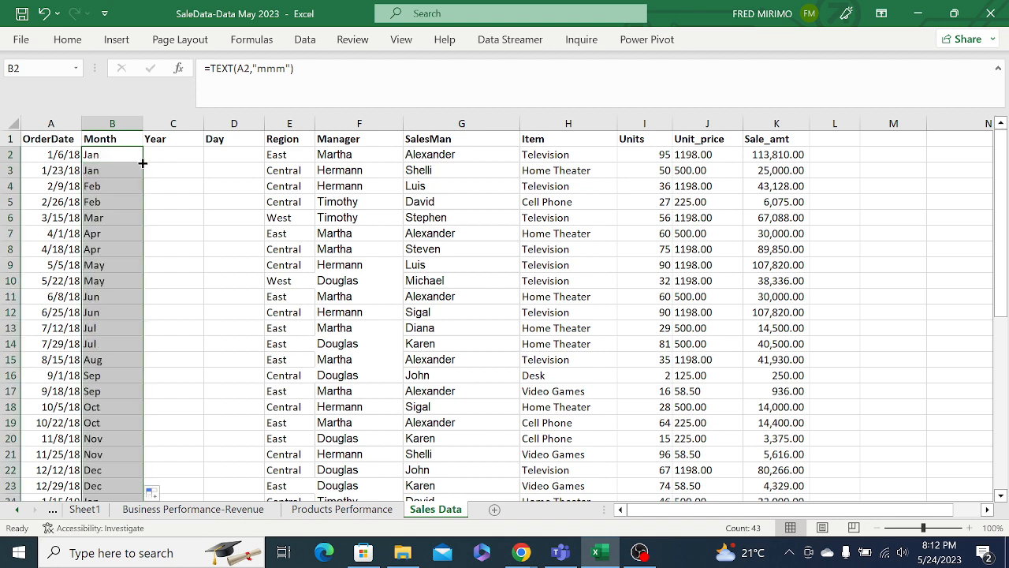
{"action": "left_click", "coordinate": [175, 206]}
{"action": "left_click", "coordinate": [156, 156]}
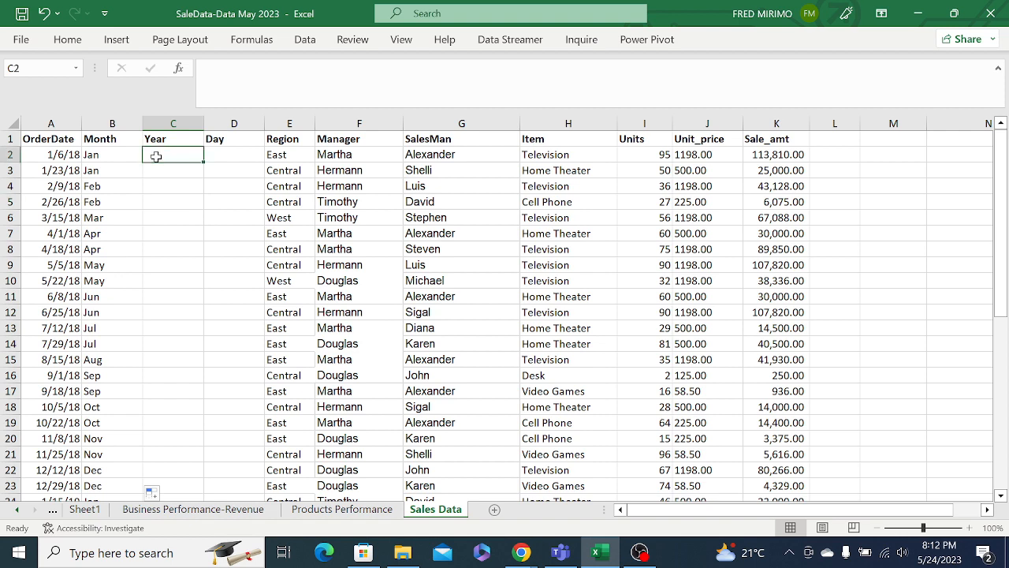
Change the B2 formula to =TEXT(A2,"mmmm") for full month names and fill it down the Month column.
{"action": "left_click", "coordinate": [93, 155]}
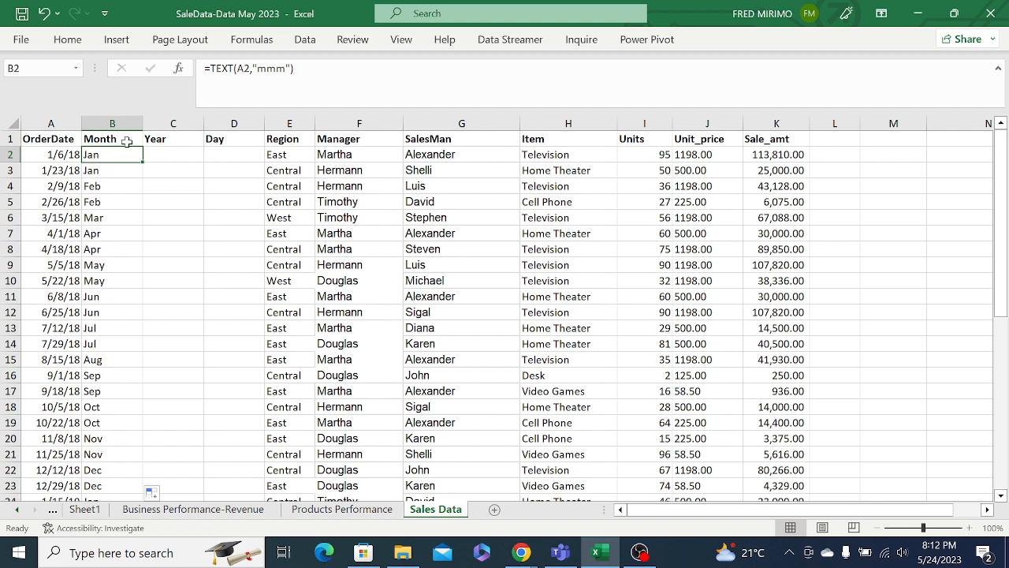
{"action": "left_click", "coordinate": [286, 69]}
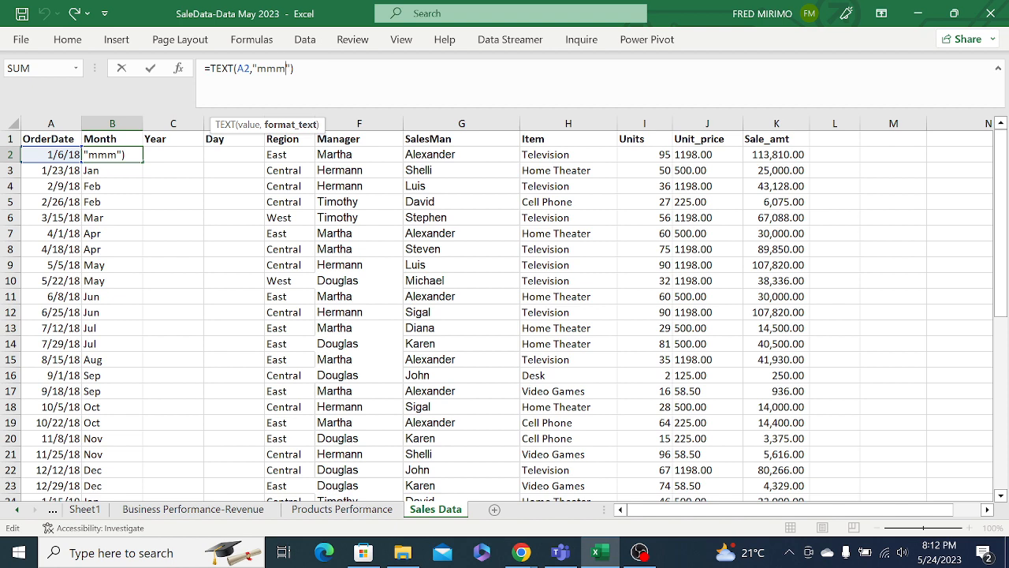
{"action": "type", "text": "m"}
{"action": "left_click", "coordinate": [304, 68]}
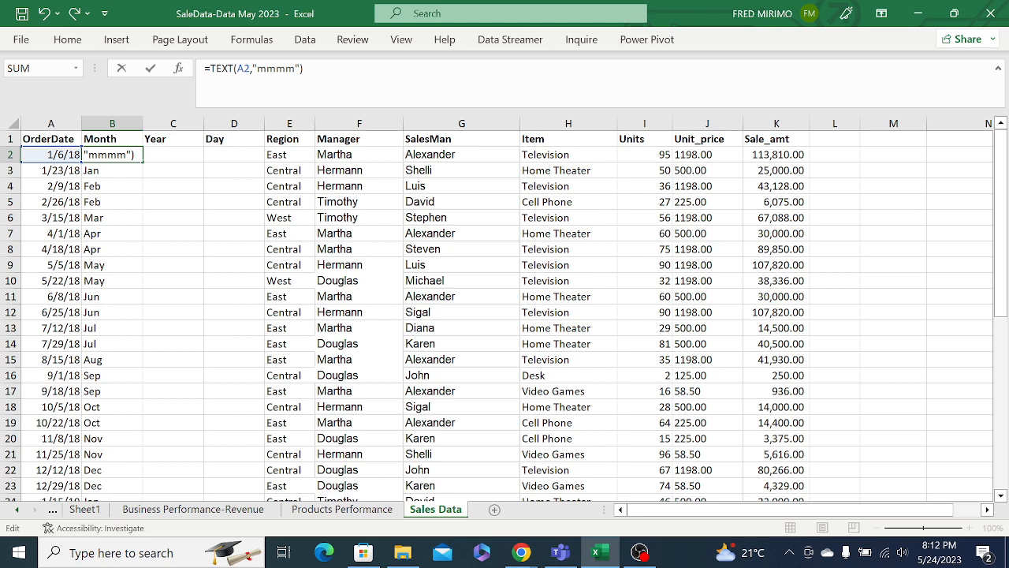
{"action": "key", "text": "Return"}
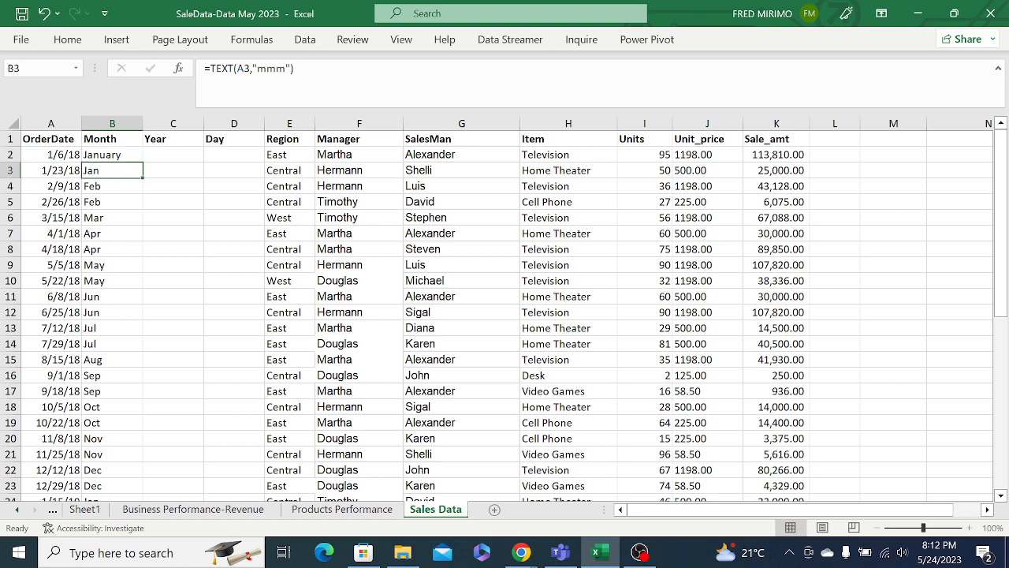
{"action": "left_click", "coordinate": [116, 156]}
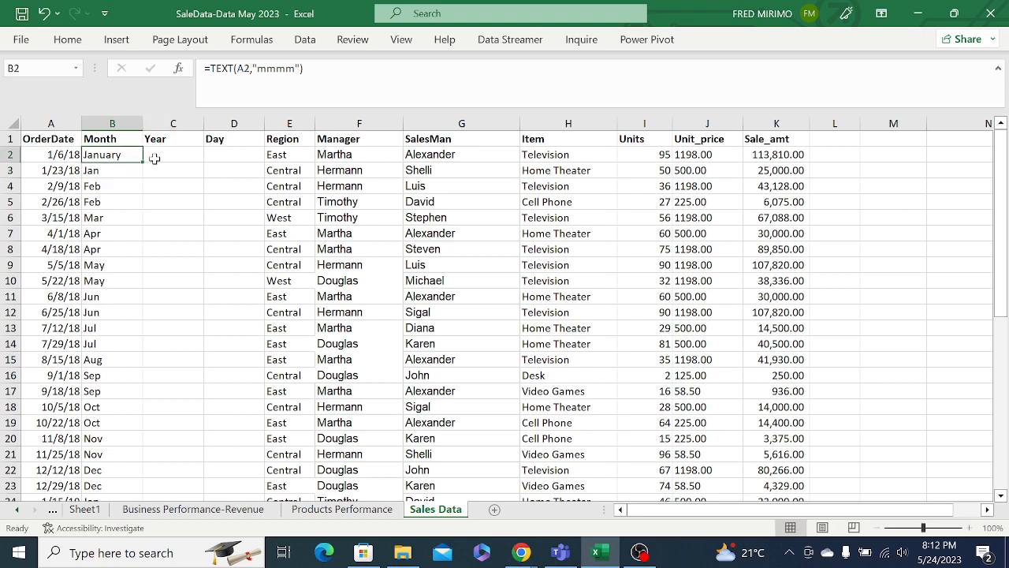
{"action": "double_click", "coordinate": [142, 162]}
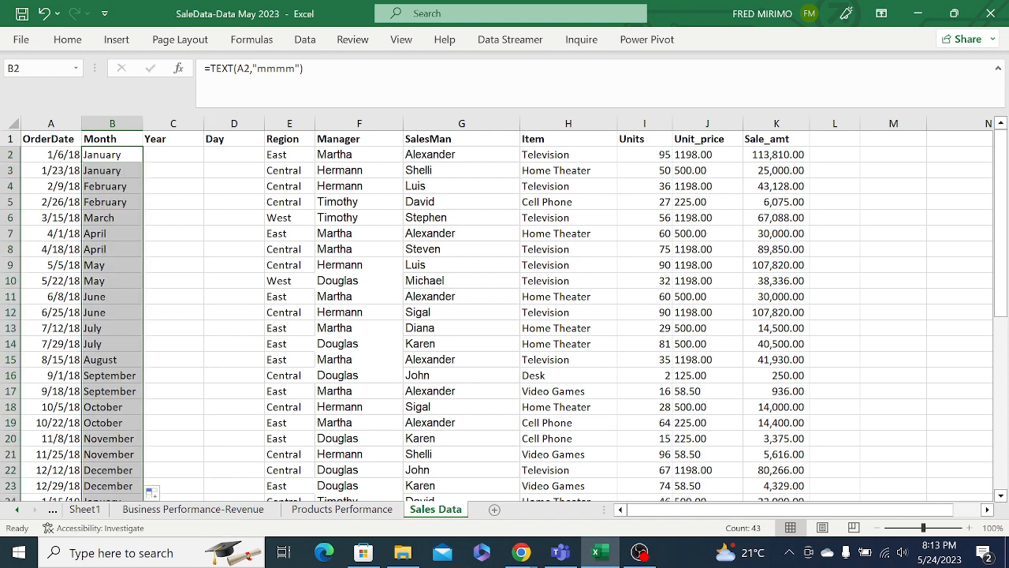
Set the formula in cell B2 back to =TEXT(A2,"mmm") for the abbreviated month name.
{"action": "left_click", "coordinate": [296, 70]}
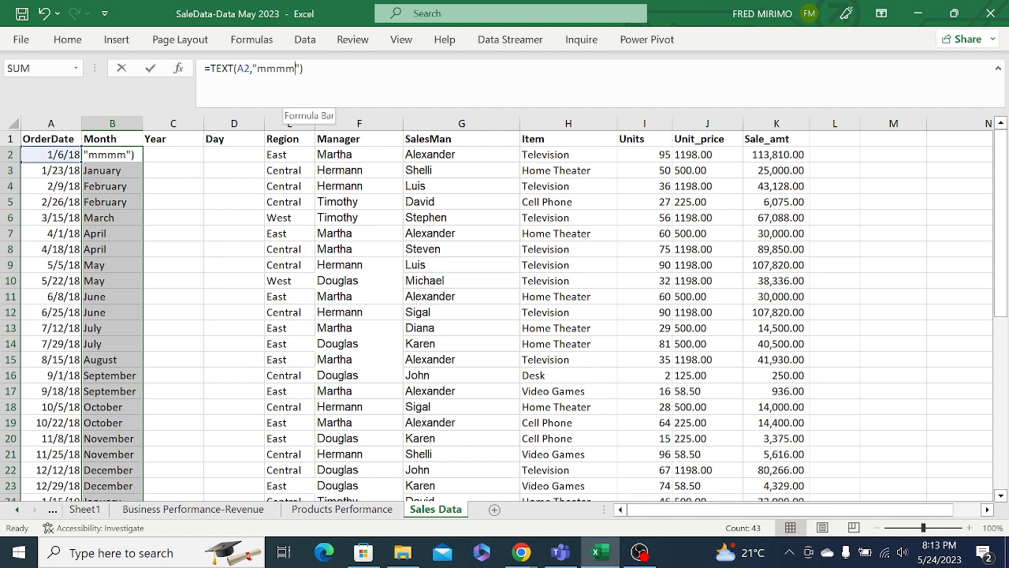
{"action": "key", "text": "BackSpace"}
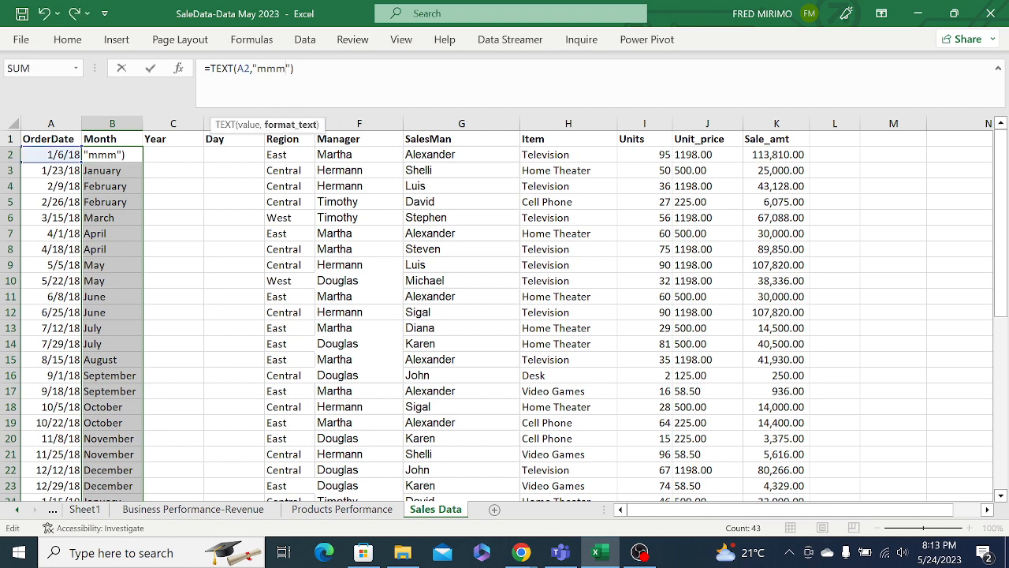
{"action": "key", "text": "Return"}
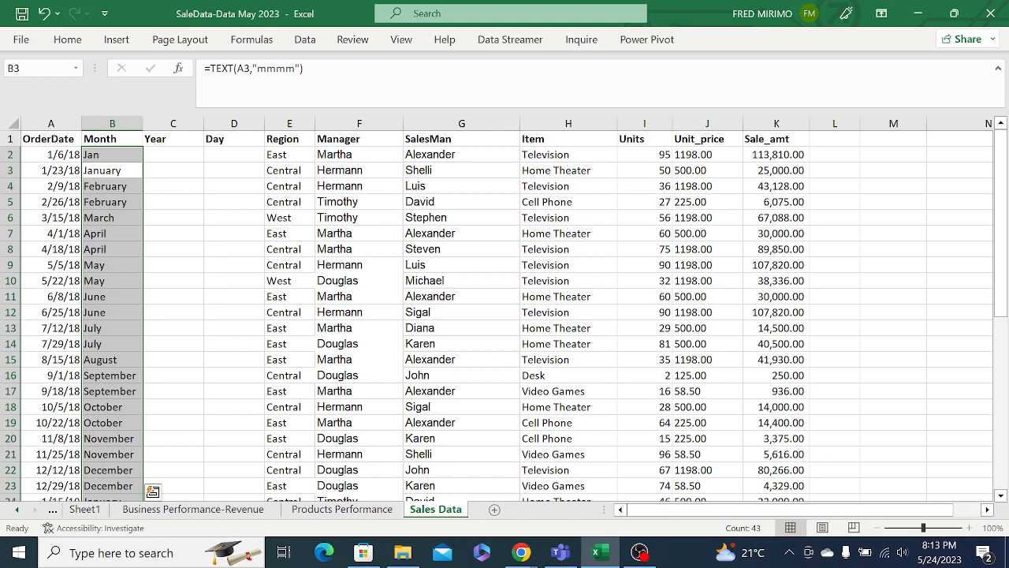
{"action": "left_click_drag", "start_coordinate": [161, 323], "coordinate": [167, 314]}
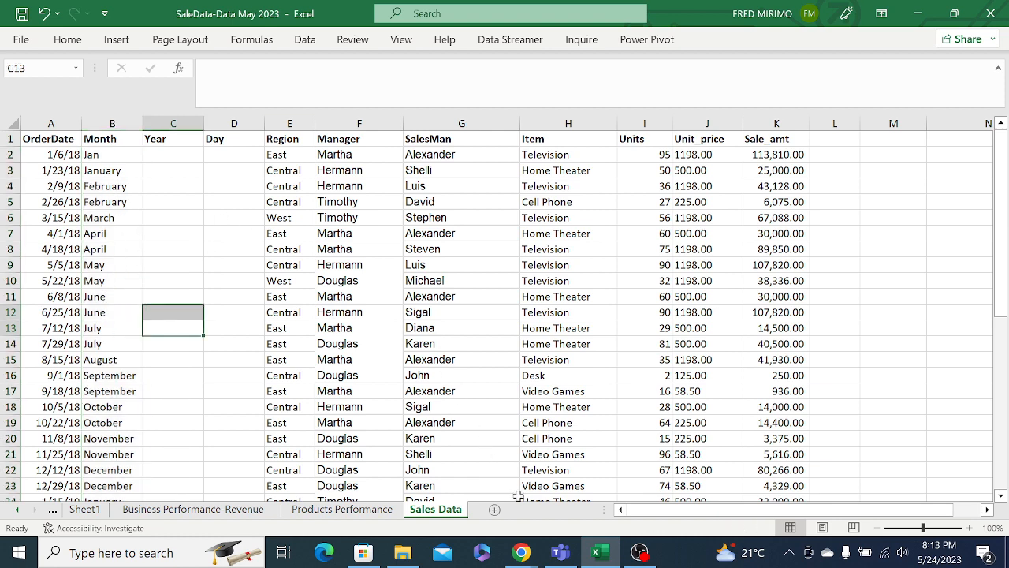
Switch to the Google Meet call in Chrome and stop presenting the screen.
{"action": "left_click", "coordinate": [522, 552]}
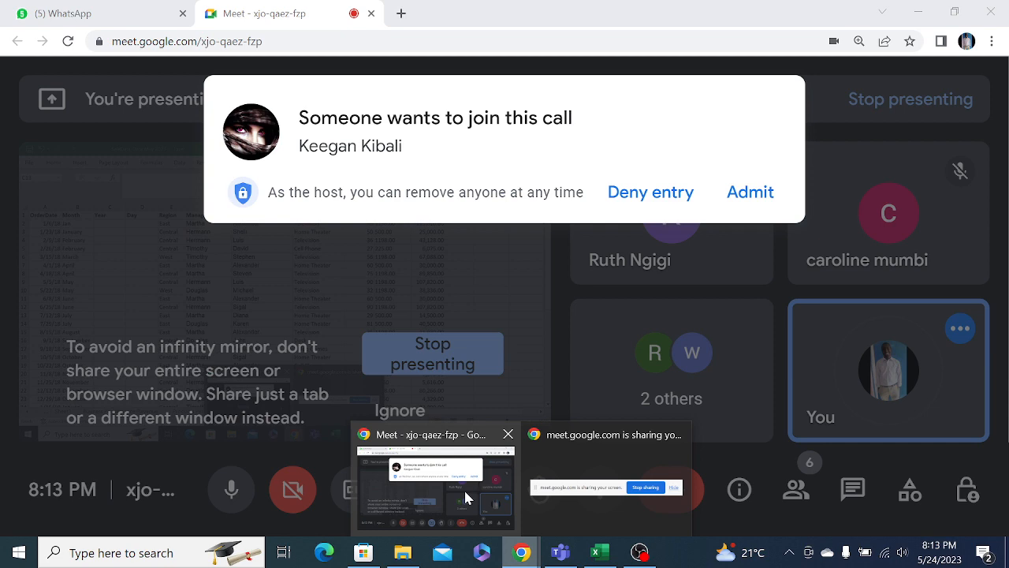
{"action": "left_click", "coordinate": [464, 488]}
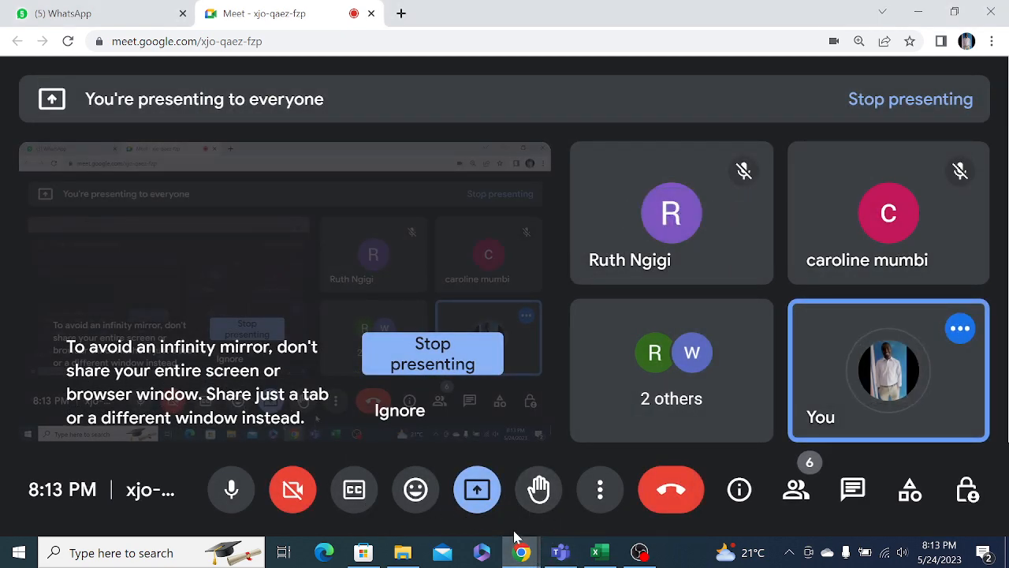
{"action": "mouse_move", "coordinate": [525, 558]}
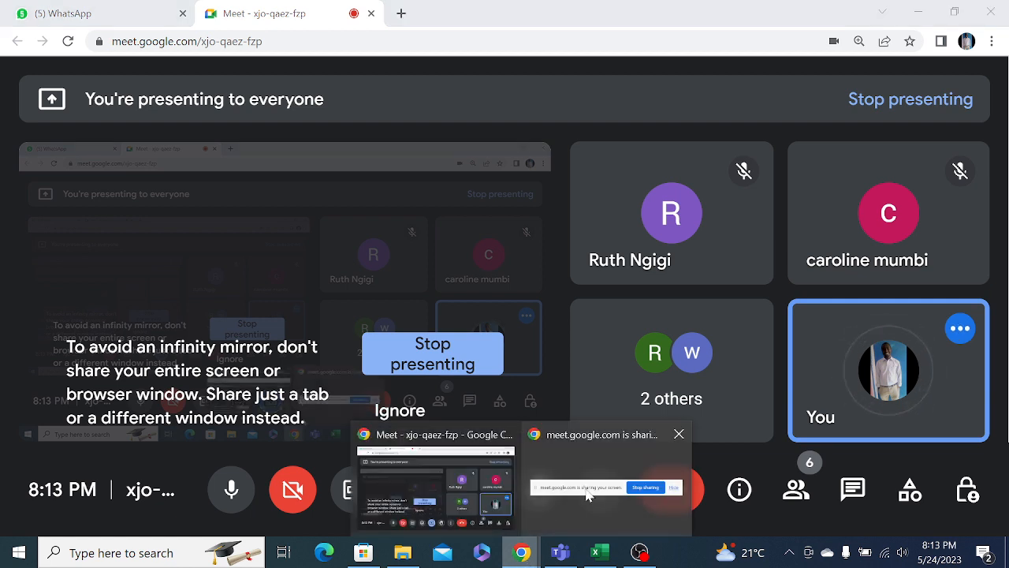
{"action": "left_click", "coordinate": [487, 469]}
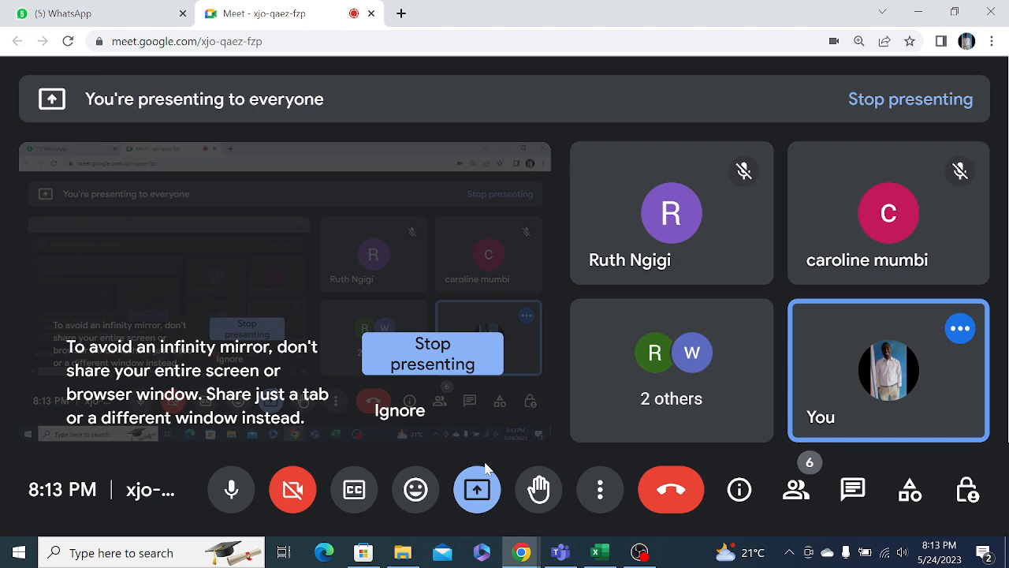
{"action": "left_click", "coordinate": [486, 489]}
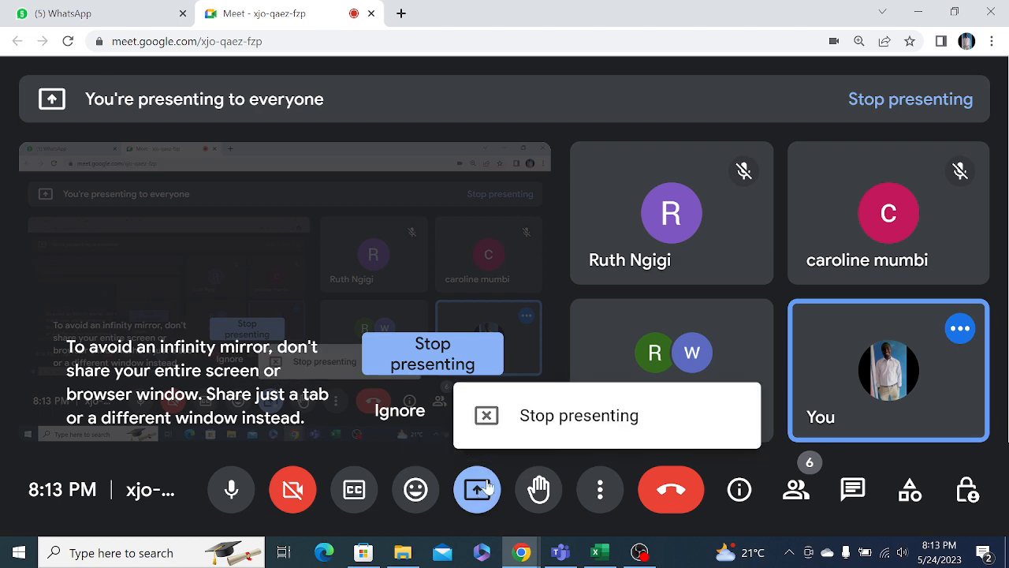
{"action": "left_click", "coordinate": [549, 415]}
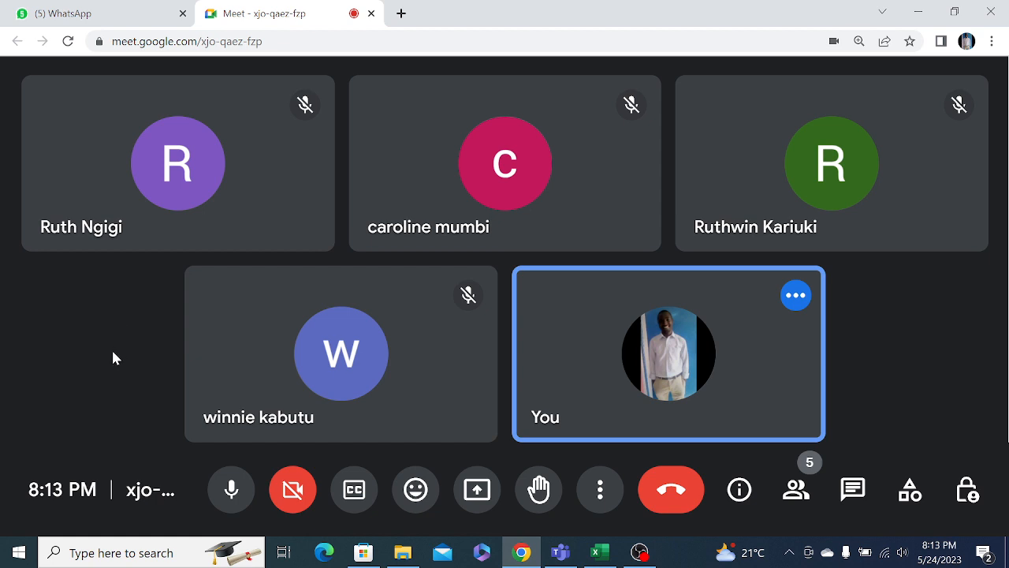
Send a message in the WhatsApp group DATA ANALYTICS CERTIFICATION MAY_2023 INTAKE asking the participant by first name to rejoin.
{"action": "left_click", "coordinate": [94, 14]}
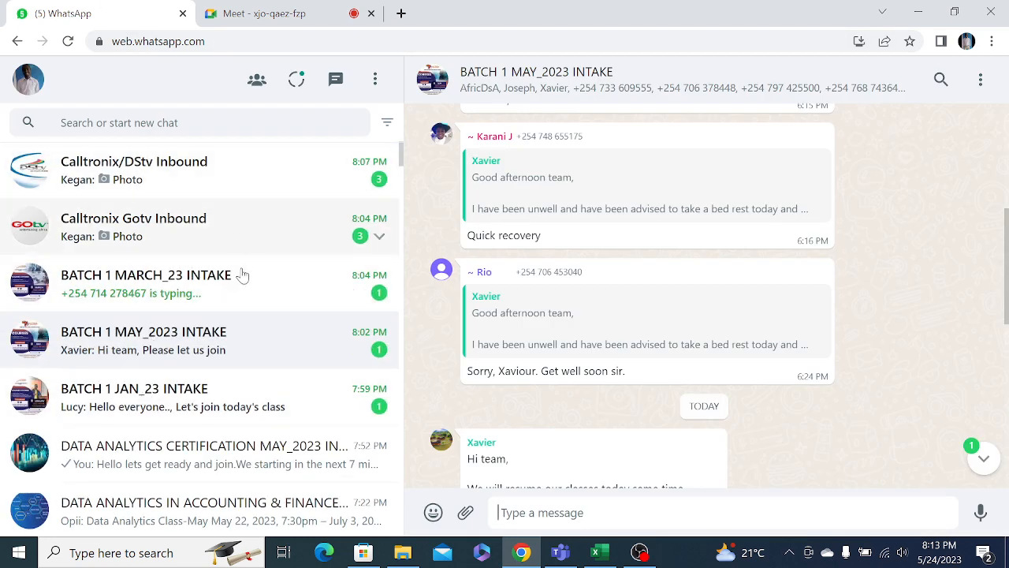
{"action": "left_click", "coordinate": [189, 456]}
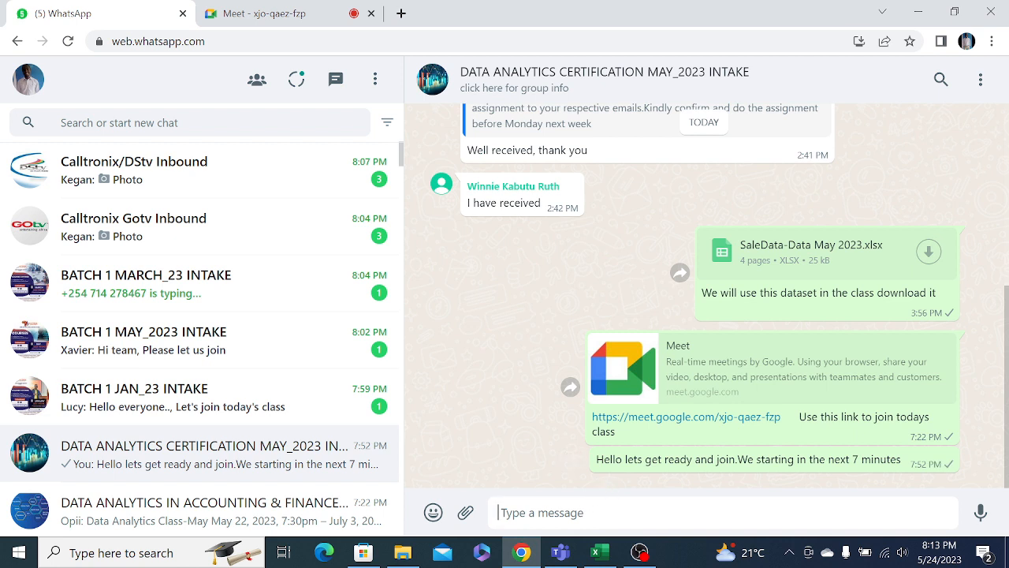
{"action": "type", "text": "keg"}
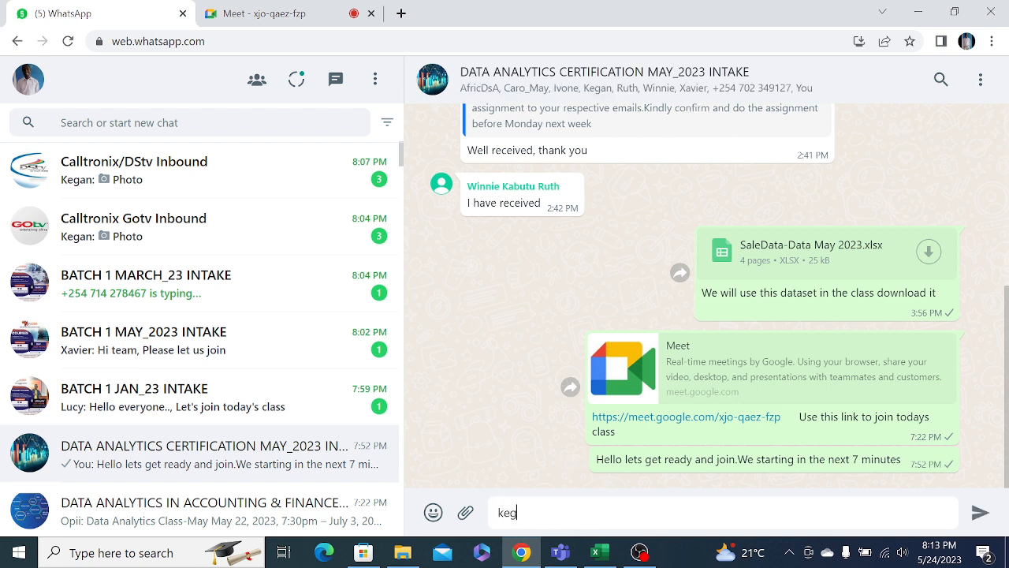
{"action": "type", "text": "an"}
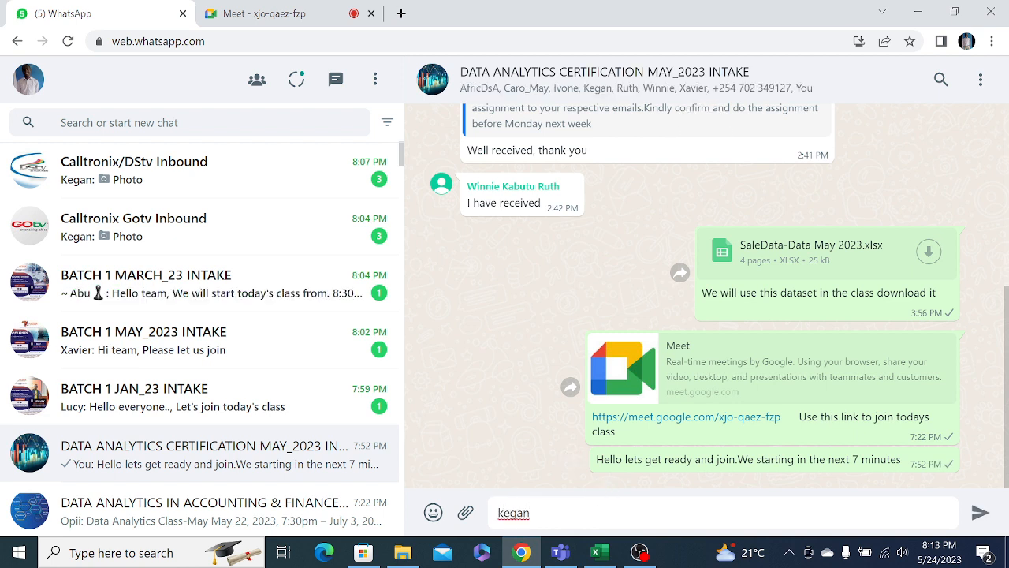
{"action": "type", "text": " rejoin"}
{"action": "left_click", "coordinate": [981, 513]}
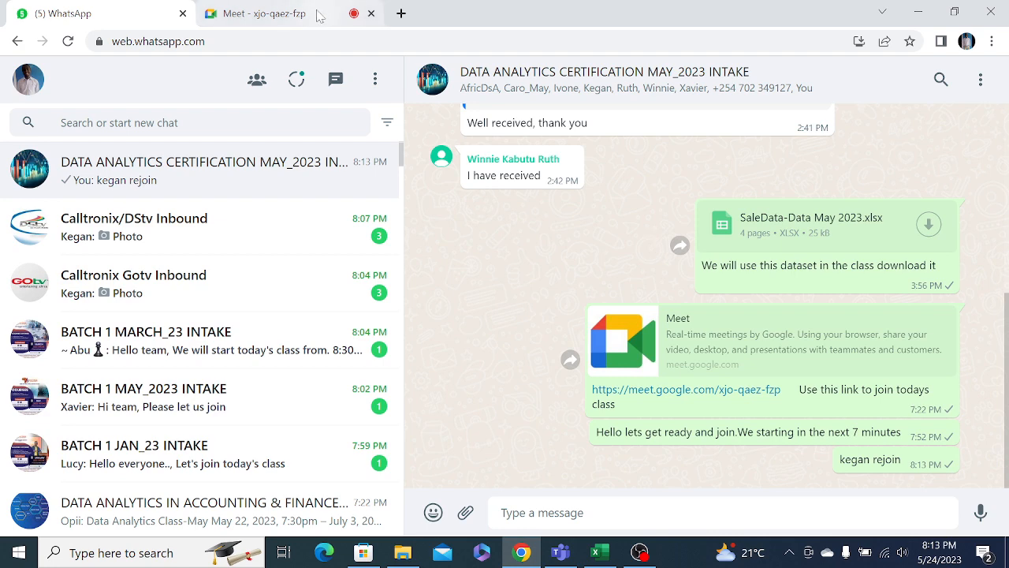
Return to the Google Meet call, admit the waiting participant and share the entire screen.
{"action": "left_click", "coordinate": [319, 16]}
{"action": "left_click", "coordinate": [736, 192]}
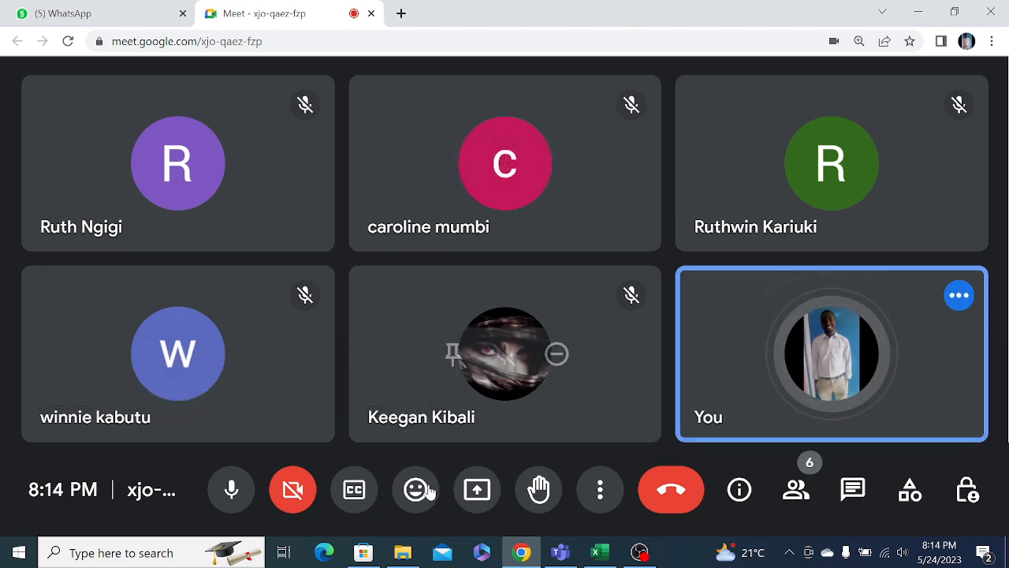
{"action": "left_click", "coordinate": [477, 489]}
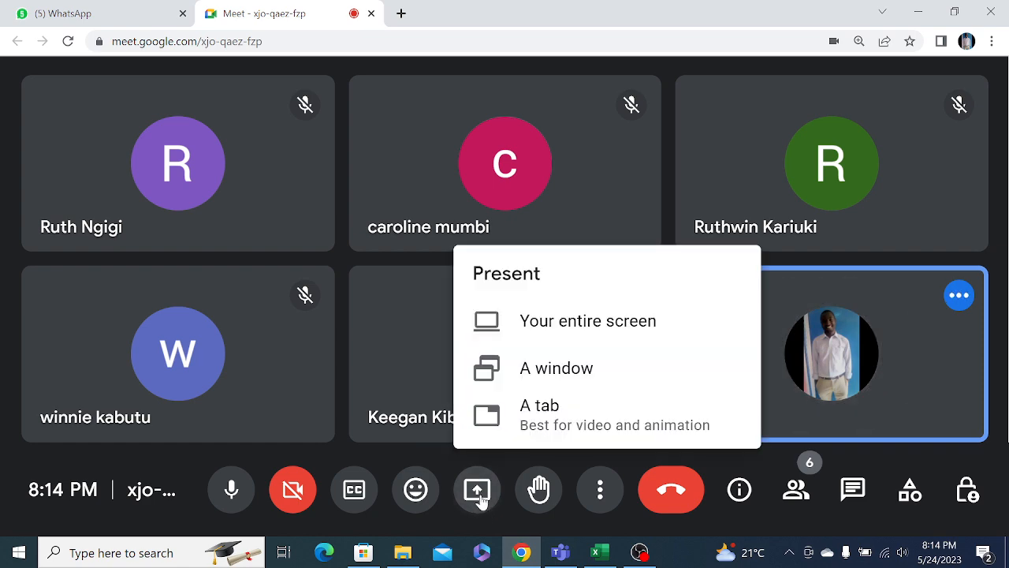
{"action": "left_click", "coordinate": [534, 326]}
{"action": "left_click", "coordinate": [535, 327]}
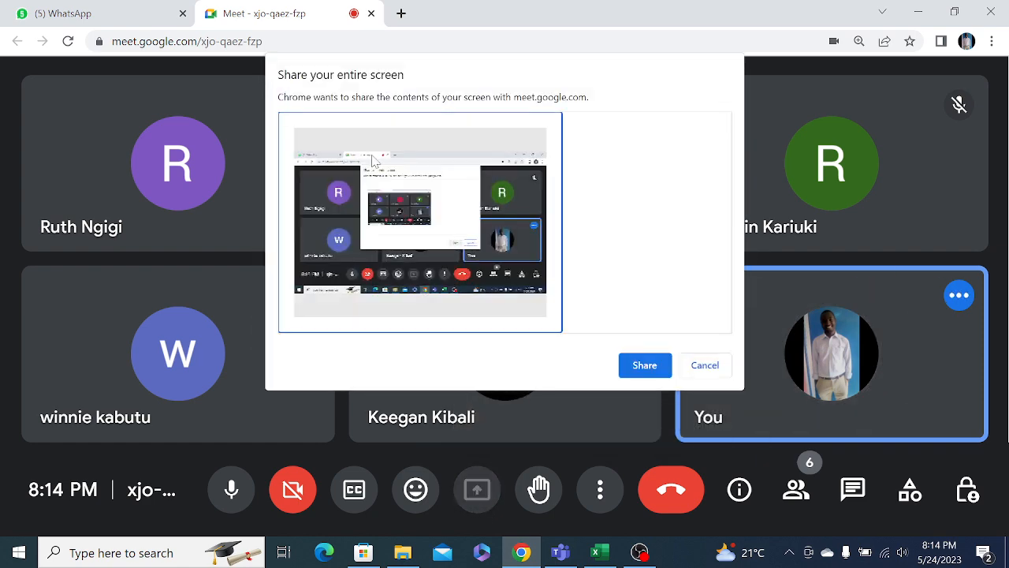
{"action": "left_click", "coordinate": [645, 366]}
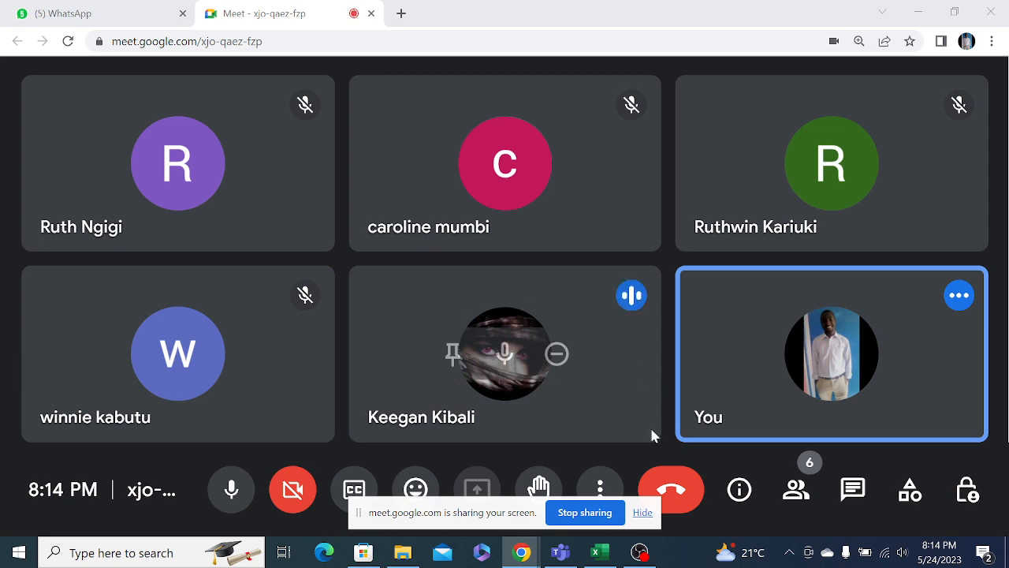
Switch back to the Excel workbook and fill the B2 month formula down the Month column to the last data row.
{"action": "left_click", "coordinate": [601, 554]}
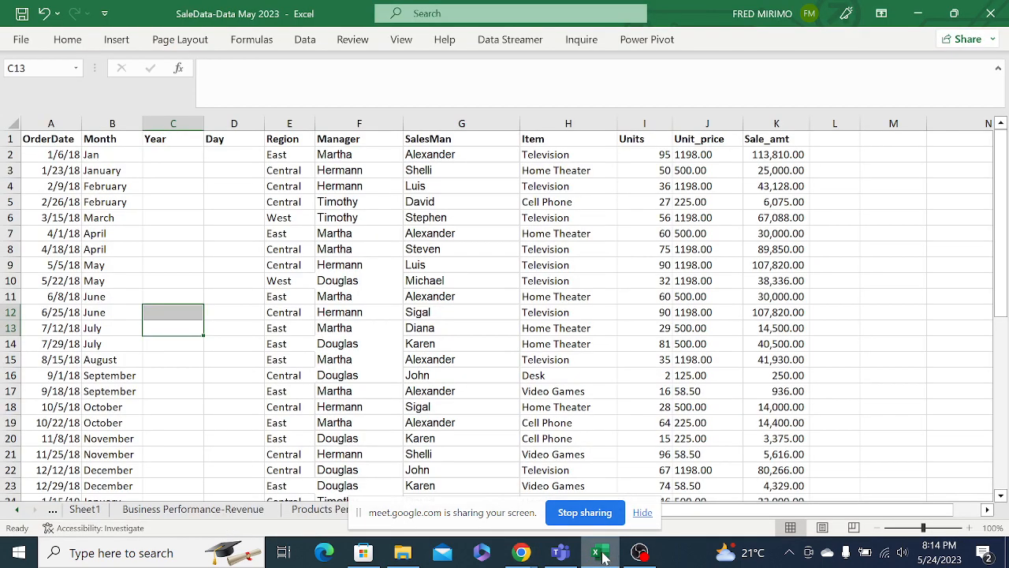
{"action": "left_click", "coordinate": [225, 248]}
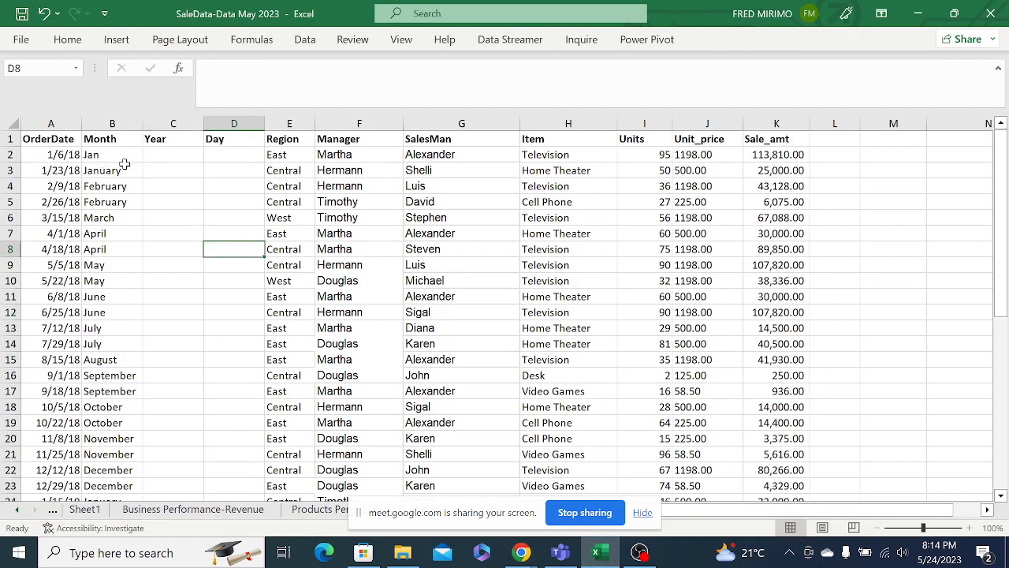
{"action": "left_click", "coordinate": [157, 184]}
{"action": "left_click", "coordinate": [423, 303]}
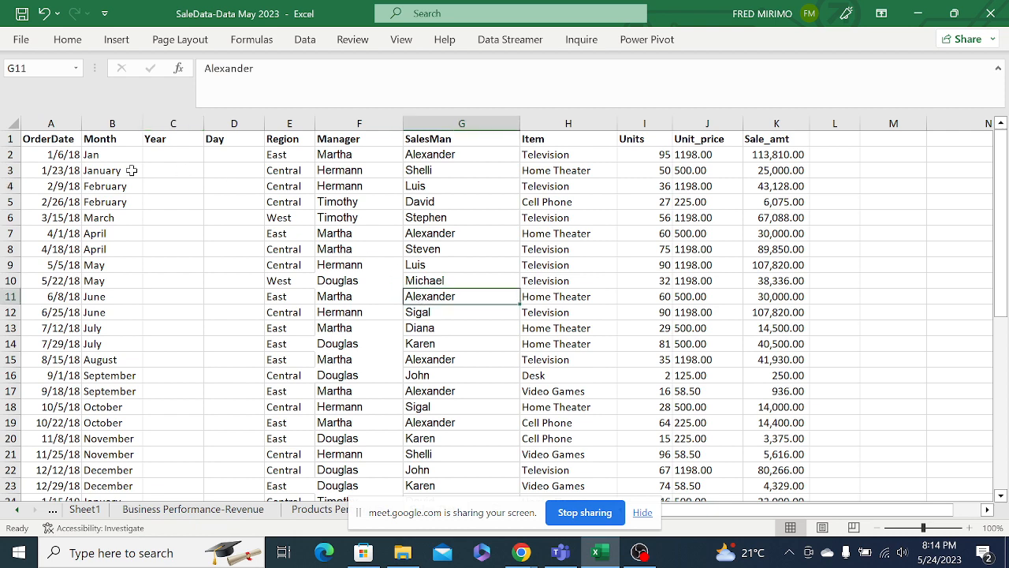
{"action": "left_click", "coordinate": [106, 154]}
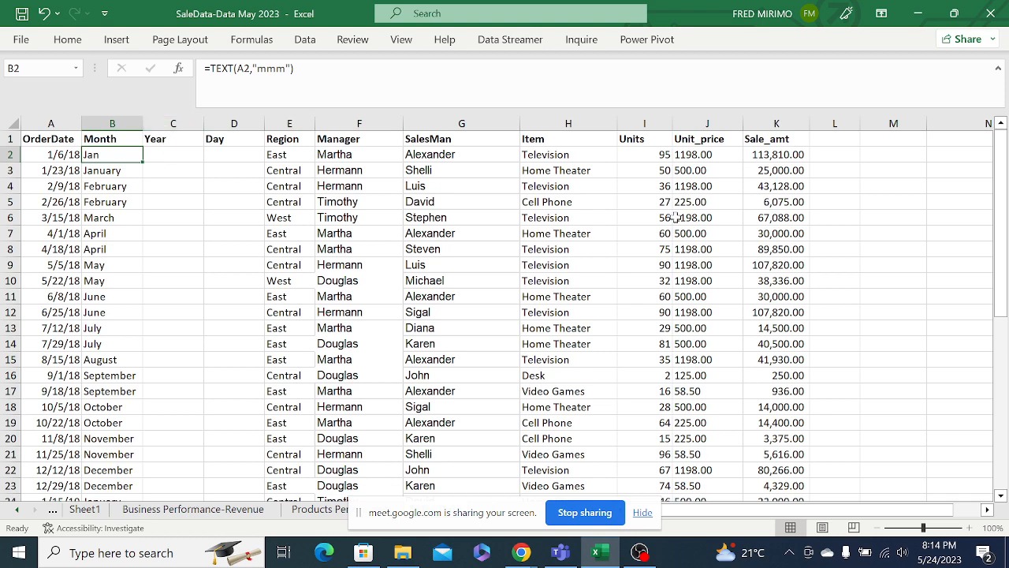
{"action": "double_click", "coordinate": [143, 164]}
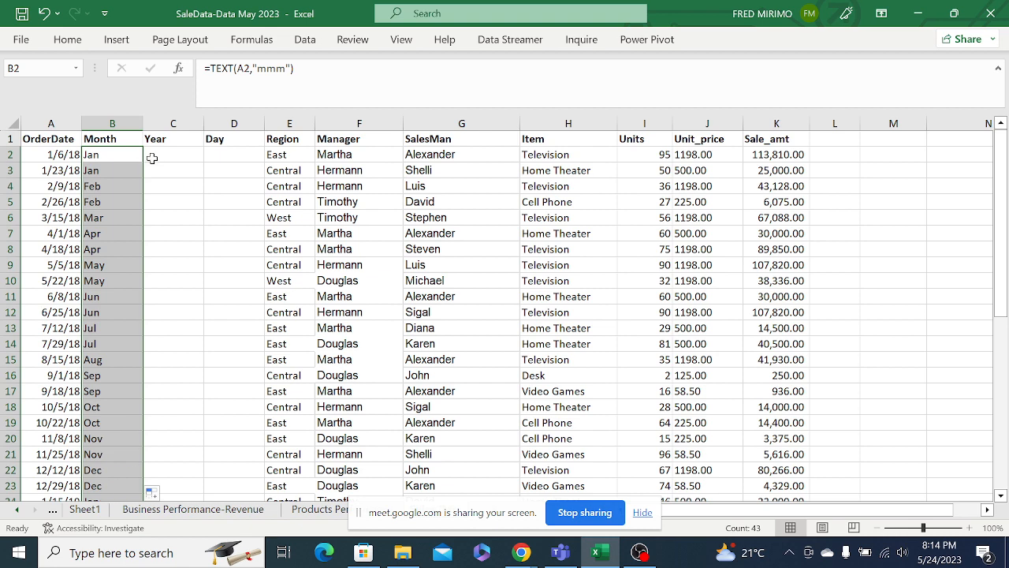
Enter the formula =TEXT(A2,"yyyy") in C2 to extract the year from the order date.
{"action": "left_click", "coordinate": [166, 154]}
{"action": "left_click", "coordinate": [166, 154]}
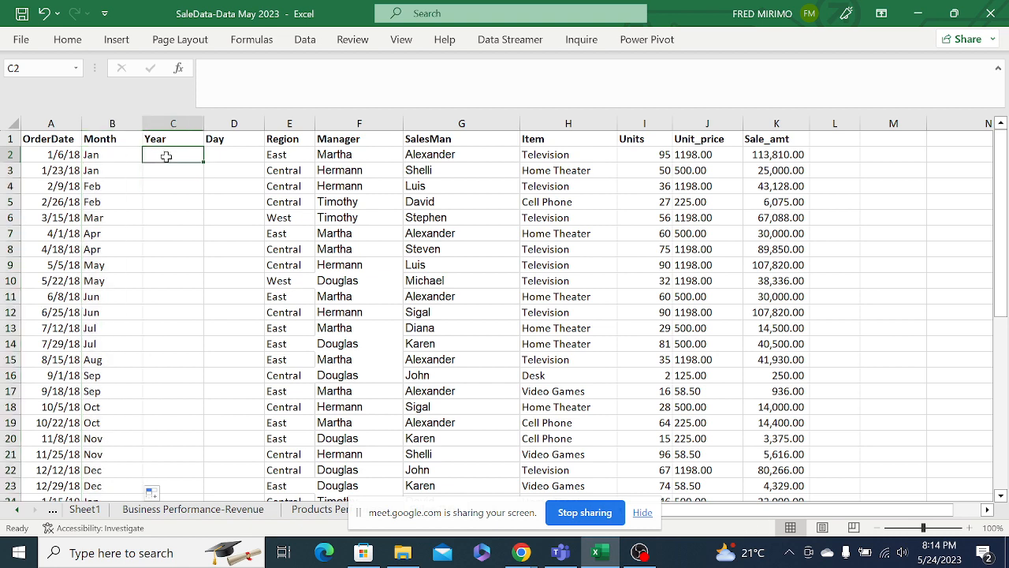
{"action": "type", "text": "="}
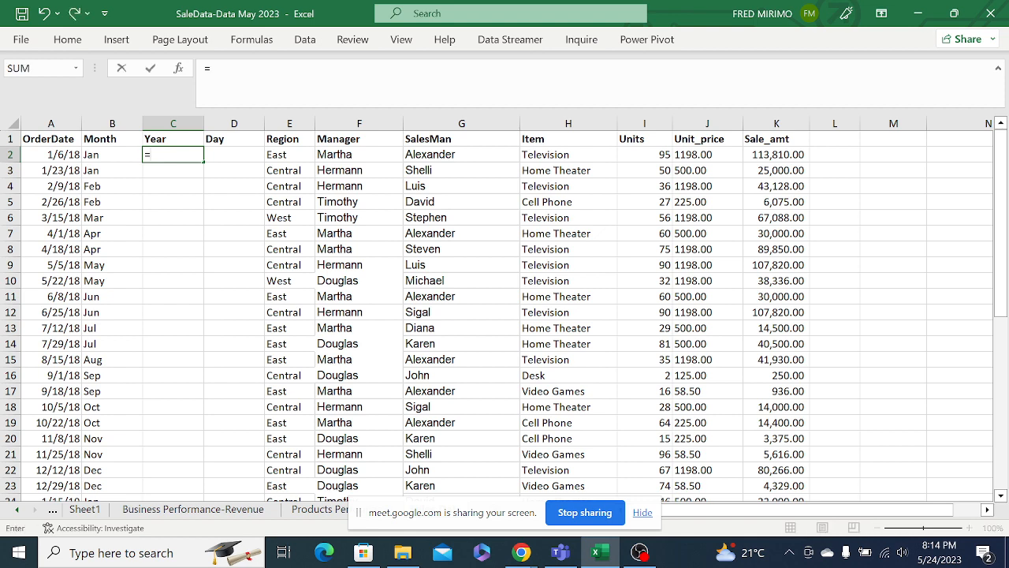
{"action": "type", "text": "text"}
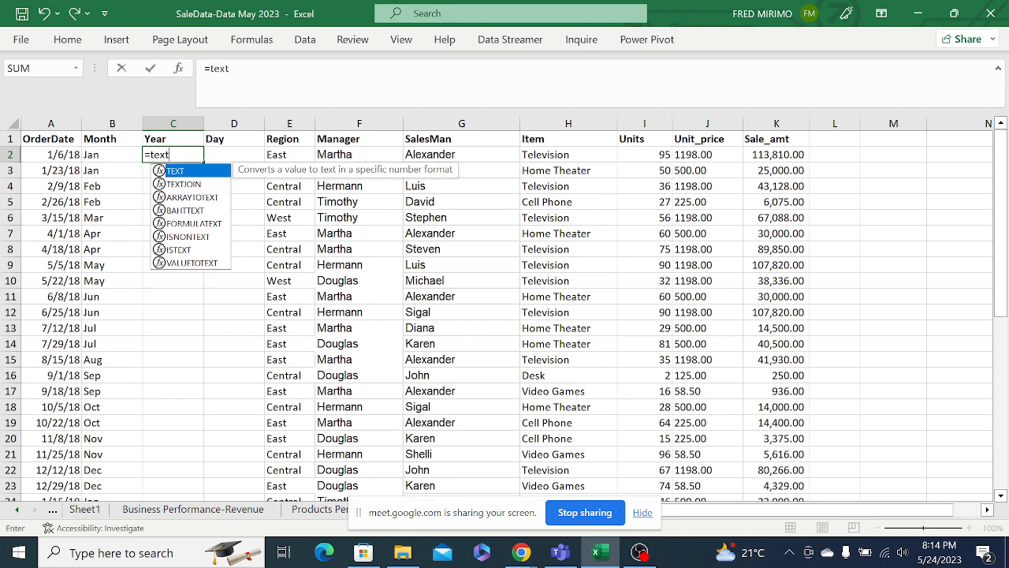
{"action": "double_click", "coordinate": [176, 171]}
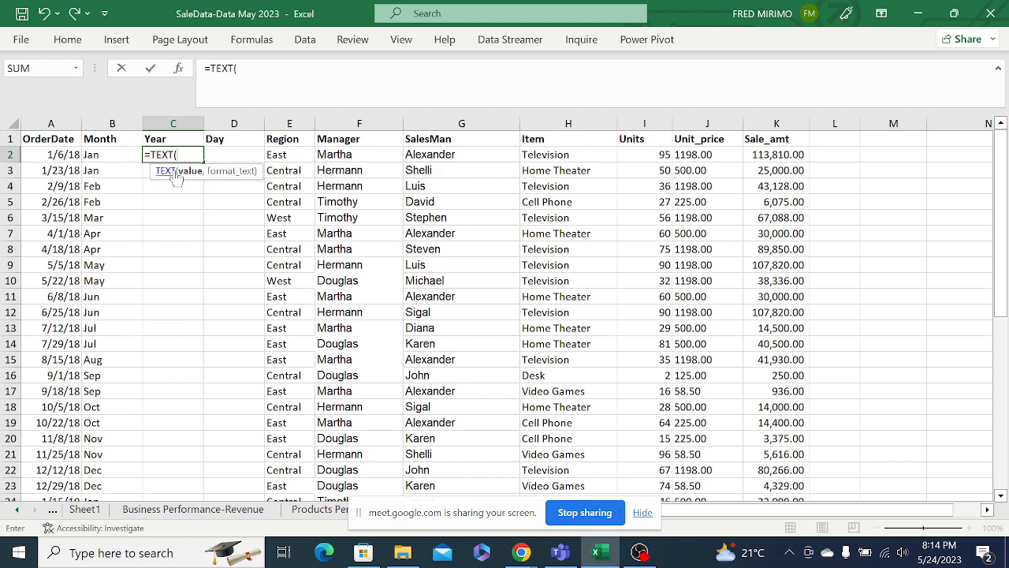
{"action": "left_click", "coordinate": [52, 153]}
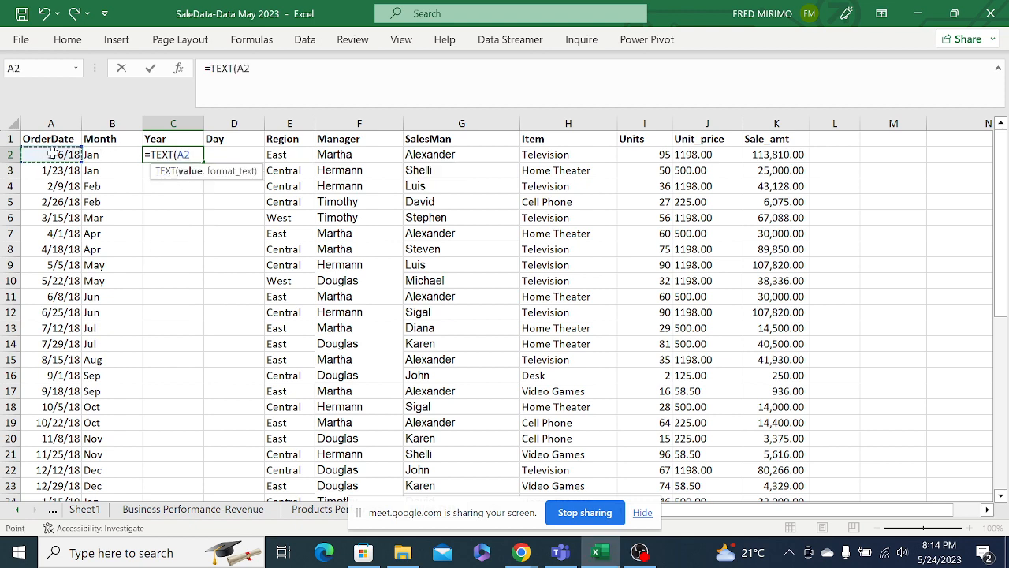
{"action": "type", "text": ","}
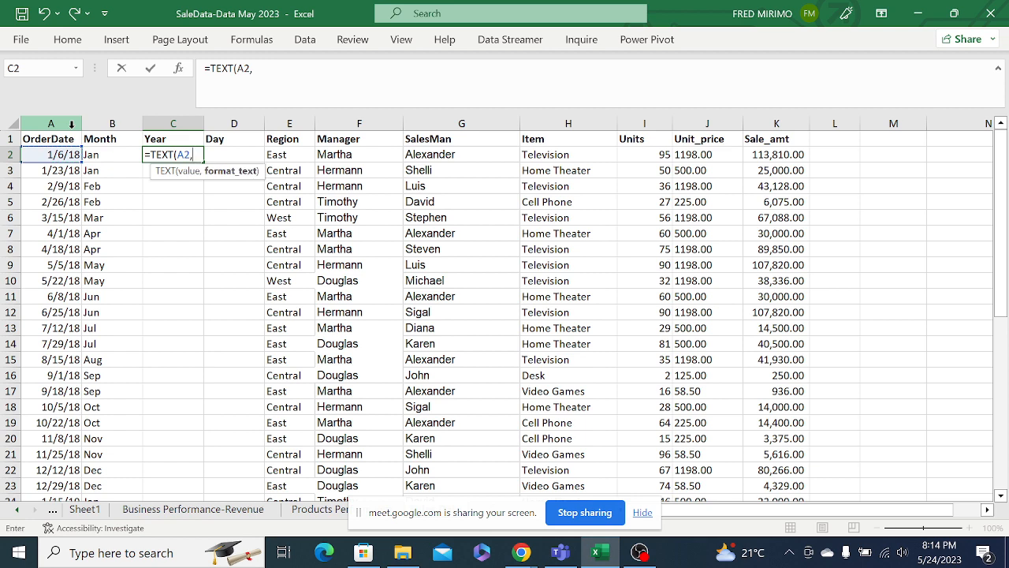
{"action": "type", "text": "\"yyy"}
{"action": "type", "text": "y\")"}
{"action": "key", "text": "Return"}
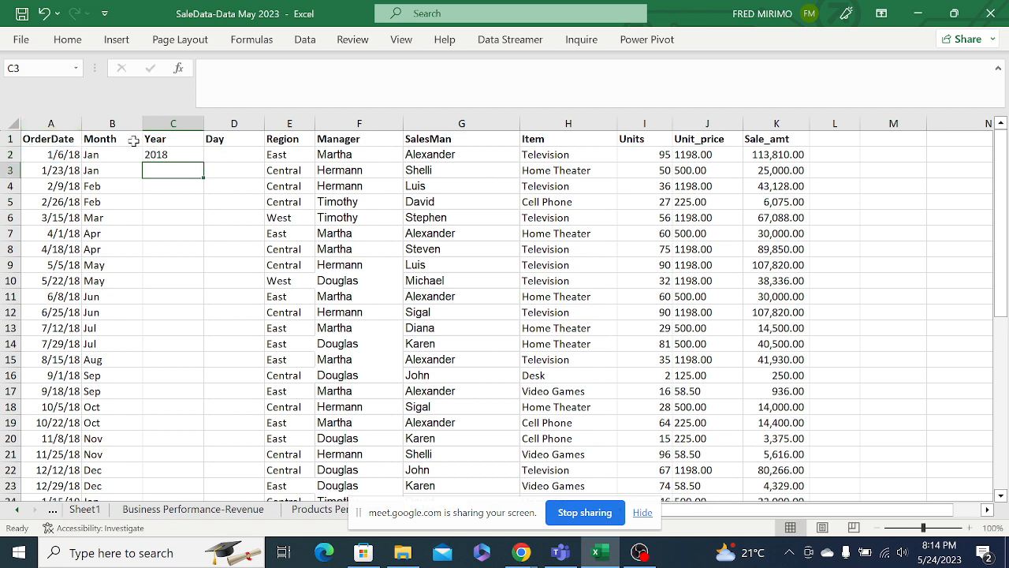
Fill the C2 year formula down the Year column to the last data row.
{"action": "left_click", "coordinate": [161, 155]}
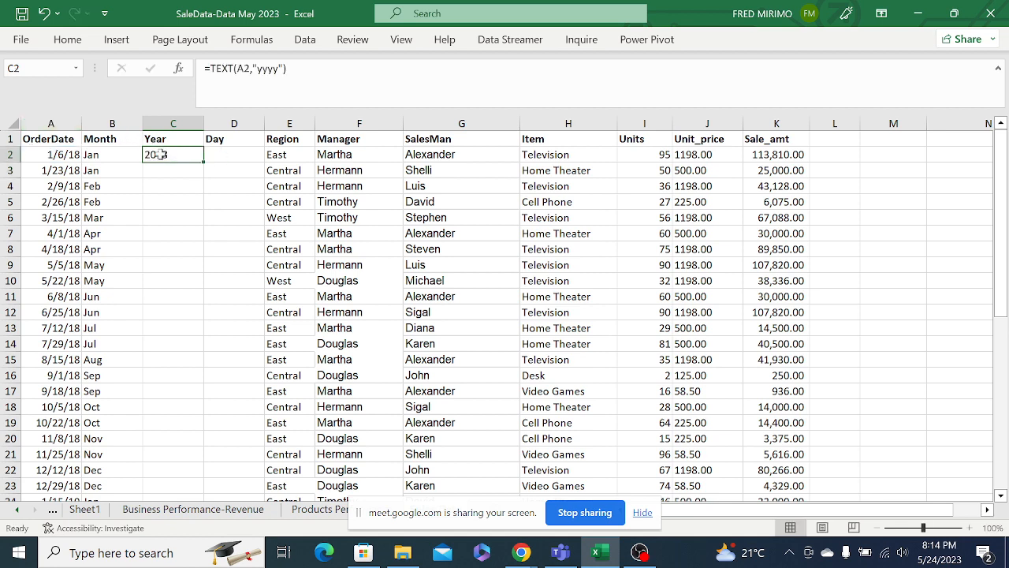
{"action": "double_click", "coordinate": [202, 161]}
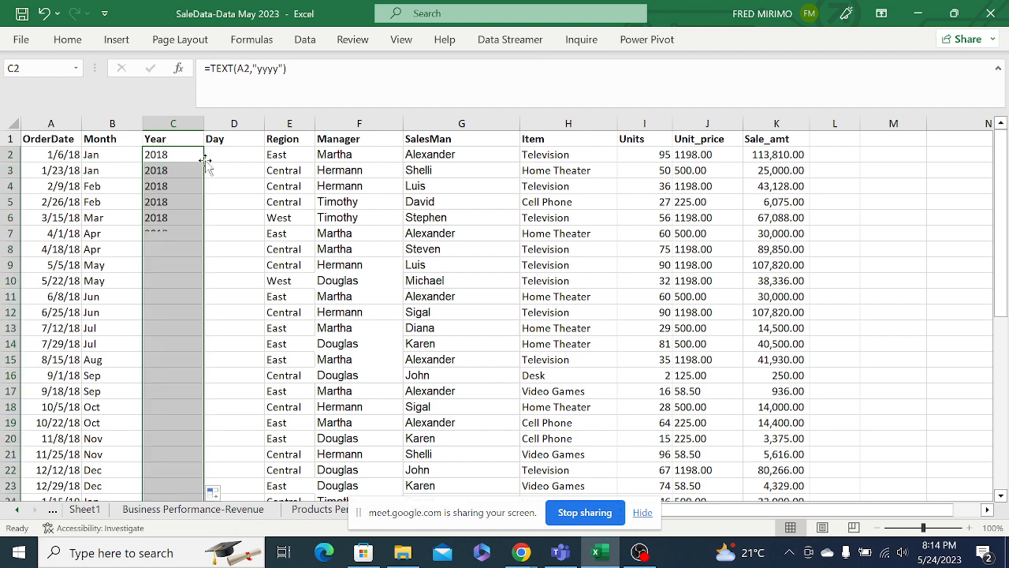
{"action": "left_click", "coordinate": [232, 251]}
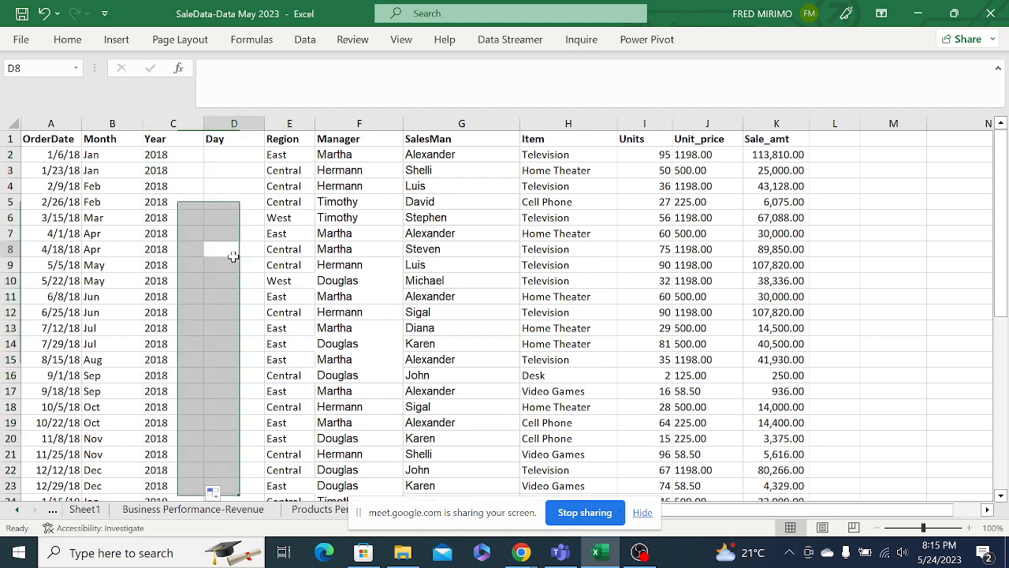
Enter the formula =TEXT(A2,"ddd") in D2 to extract the abbreviated weekday from the order date.
{"action": "left_click", "coordinate": [226, 154]}
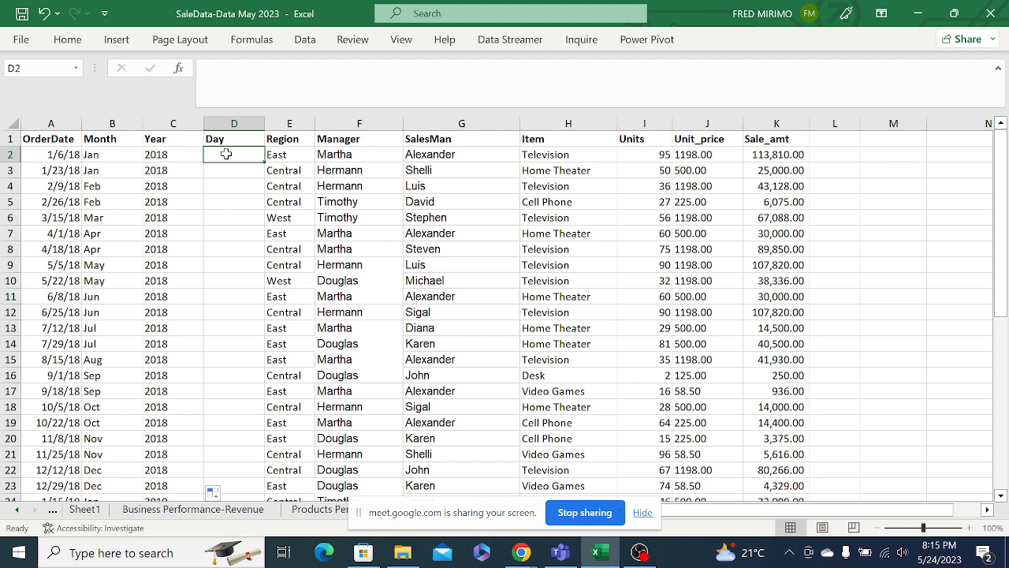
{"action": "type", "text": "="}
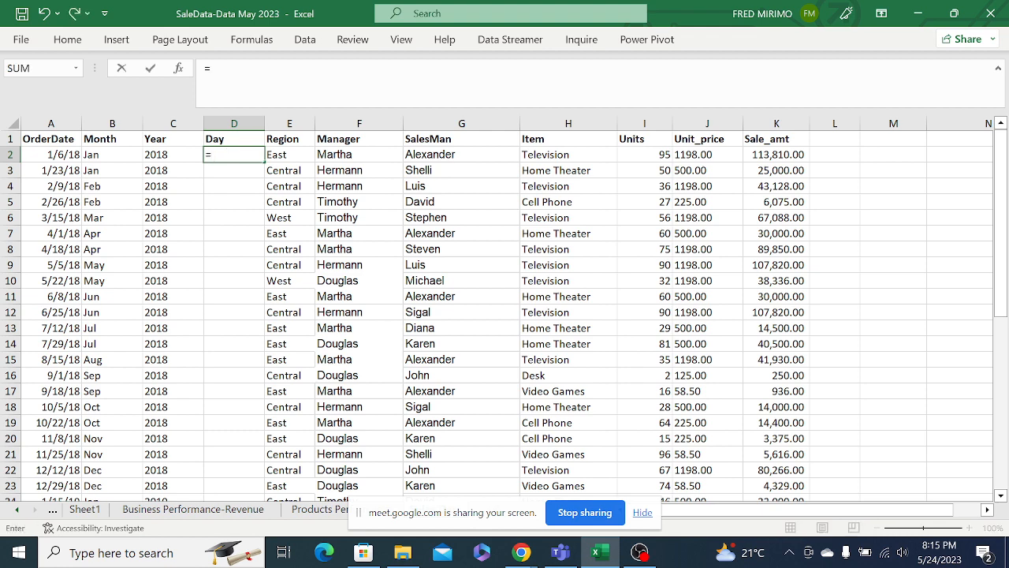
{"action": "type", "text": "text"}
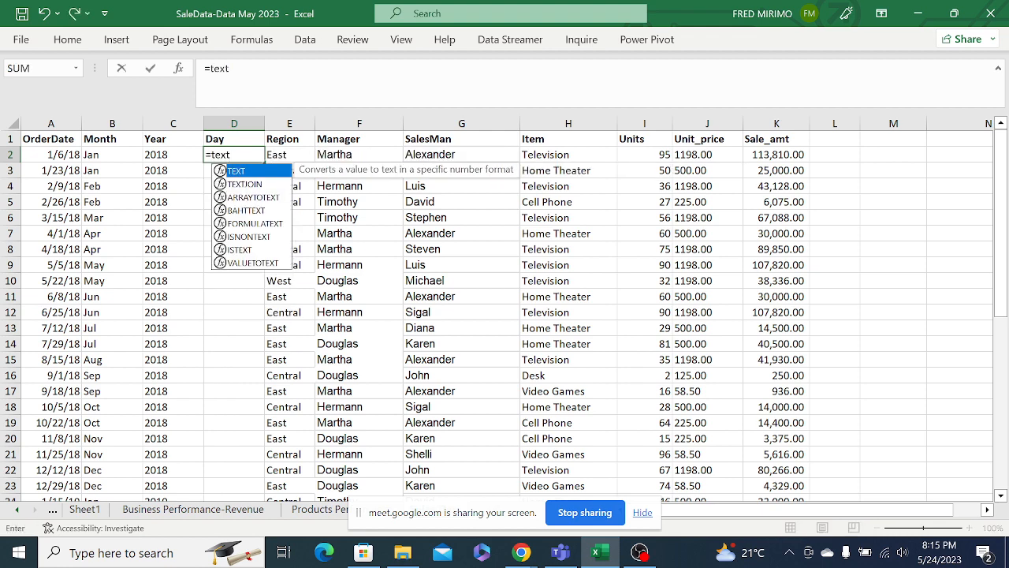
{"action": "double_click", "coordinate": [237, 171]}
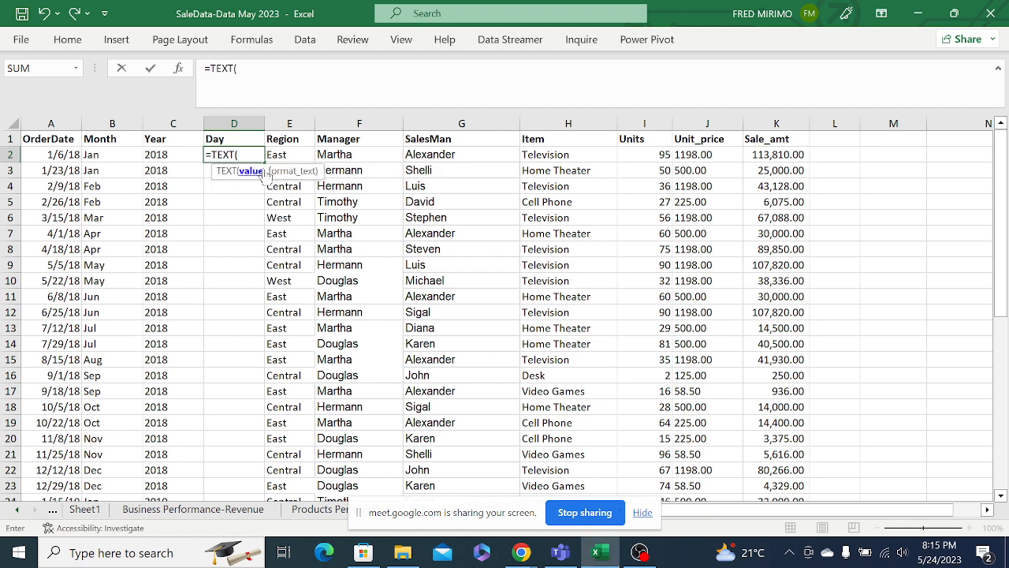
{"action": "left_click", "coordinate": [59, 155]}
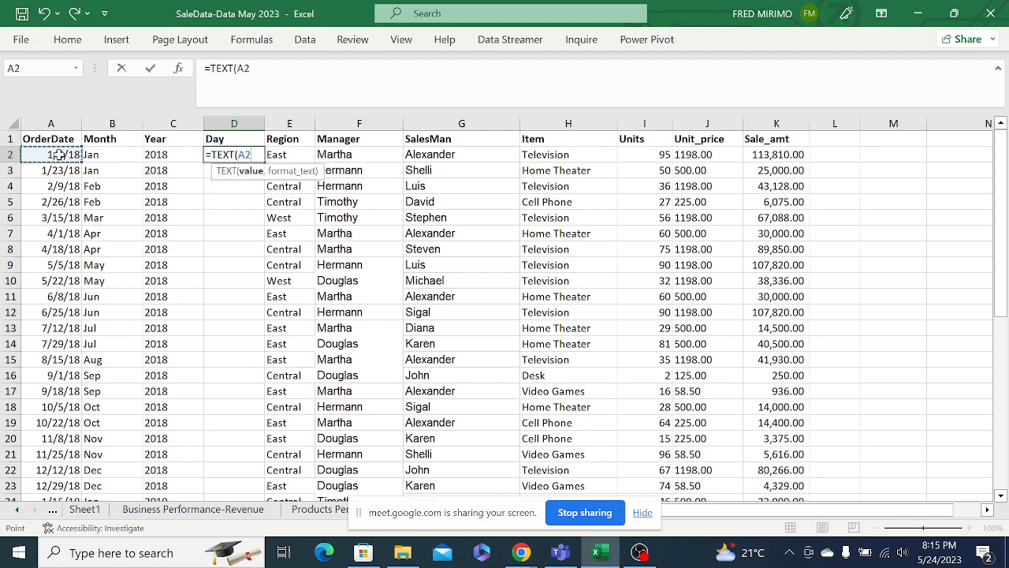
{"action": "type", "text": ","}
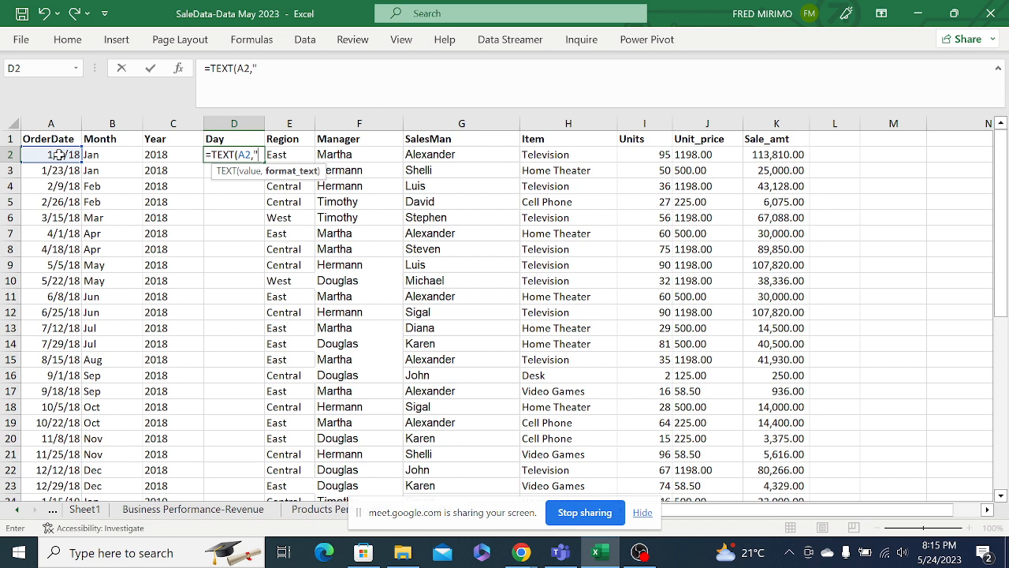
{"action": "type", "text": "\"ddd"}
{"action": "type", "text": "\")"}
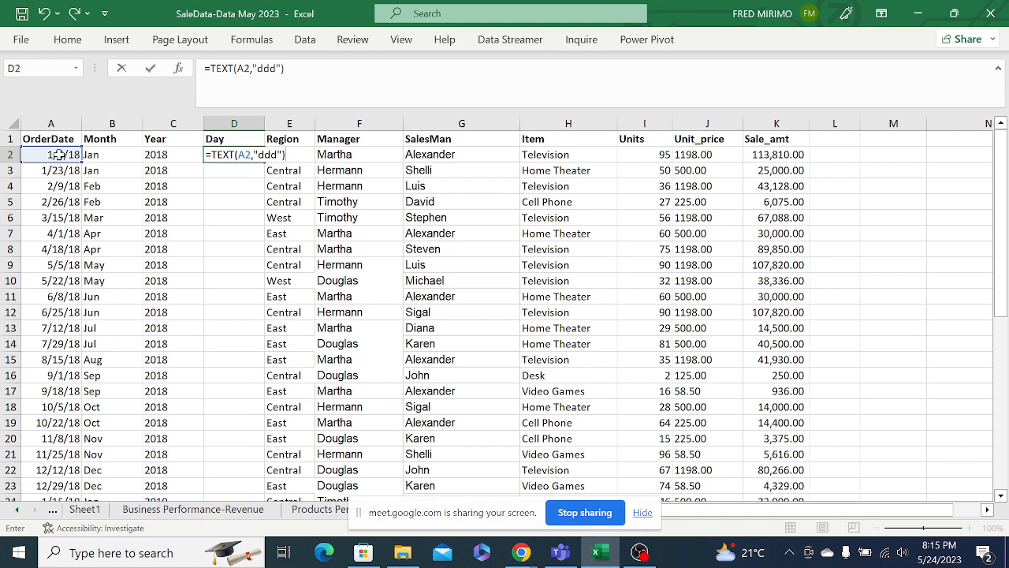
{"action": "key", "text": "Return"}
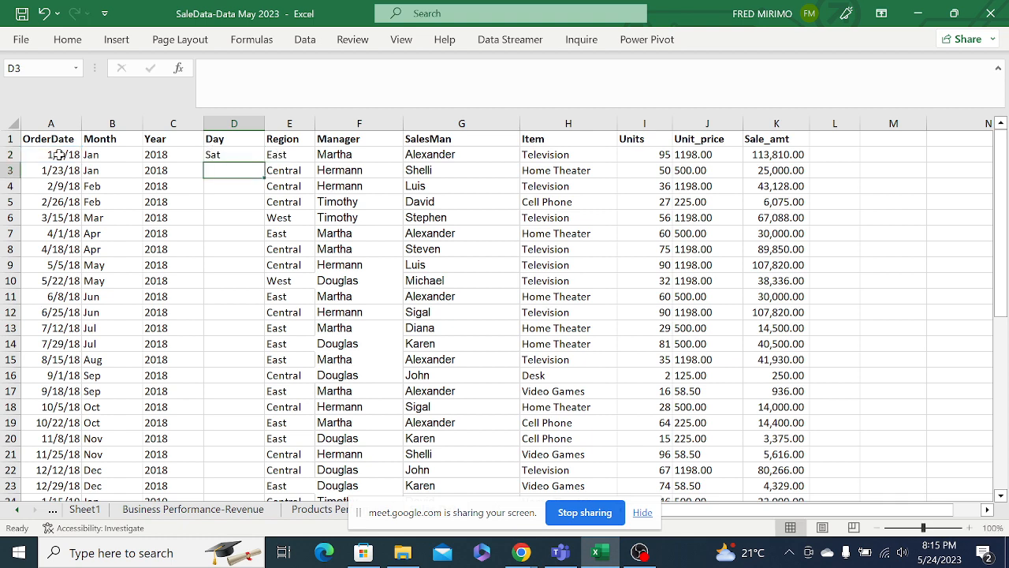
Fill the D2 weekday formula down the Day column to the last data row.
{"action": "left_click", "coordinate": [231, 234]}
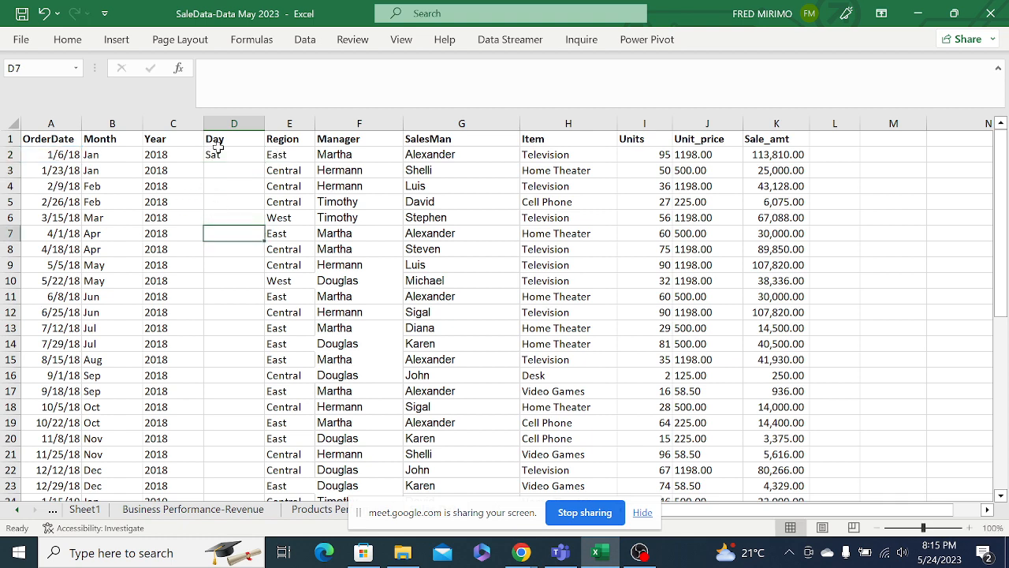
{"action": "left_click", "coordinate": [221, 154]}
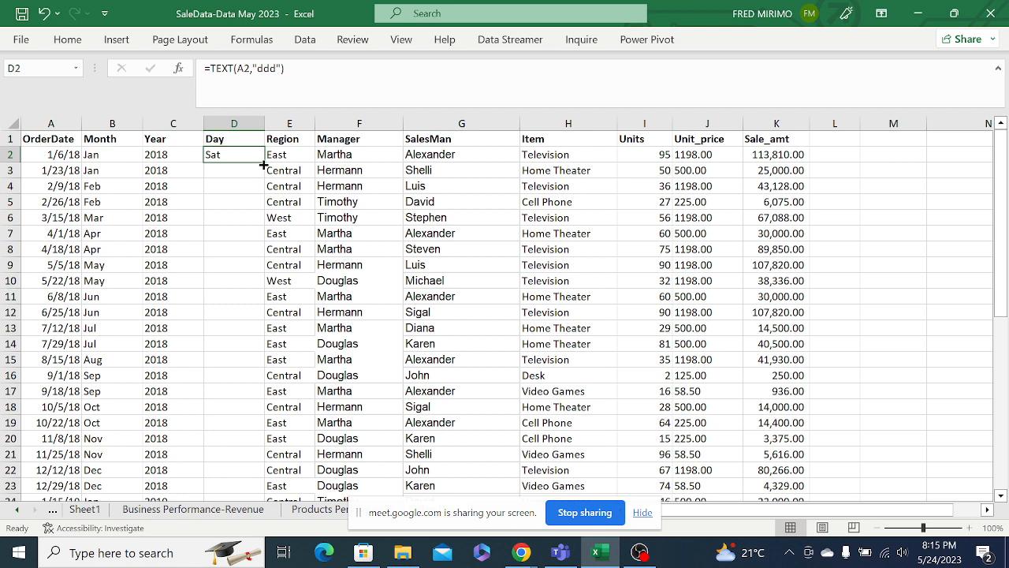
{"action": "double_click", "coordinate": [264, 162]}
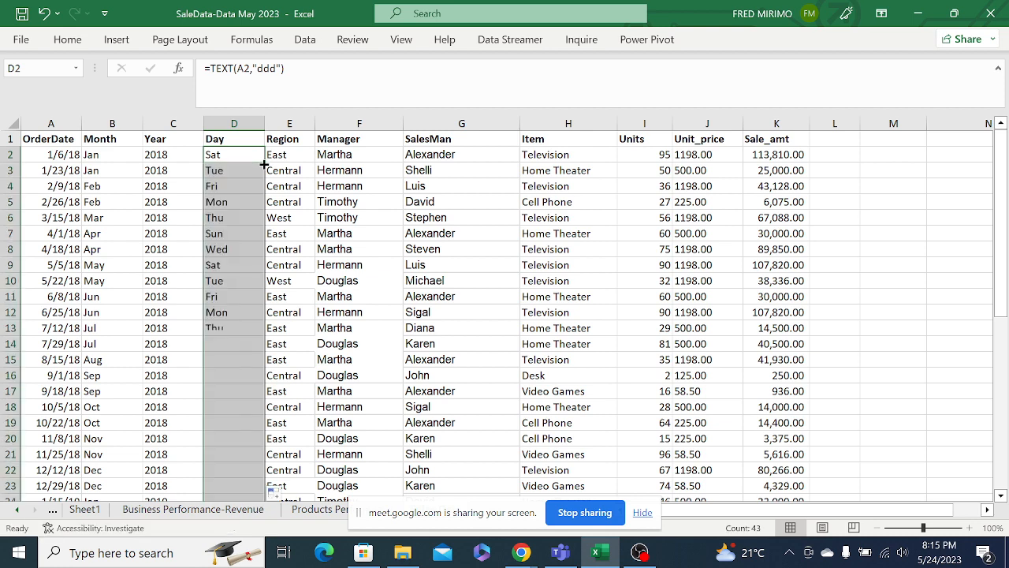
{"action": "left_click", "coordinate": [231, 280]}
Examine the weekday formulas in the Day column and compare D2 with its source date in A2.
{"action": "left_click", "coordinate": [224, 155]}
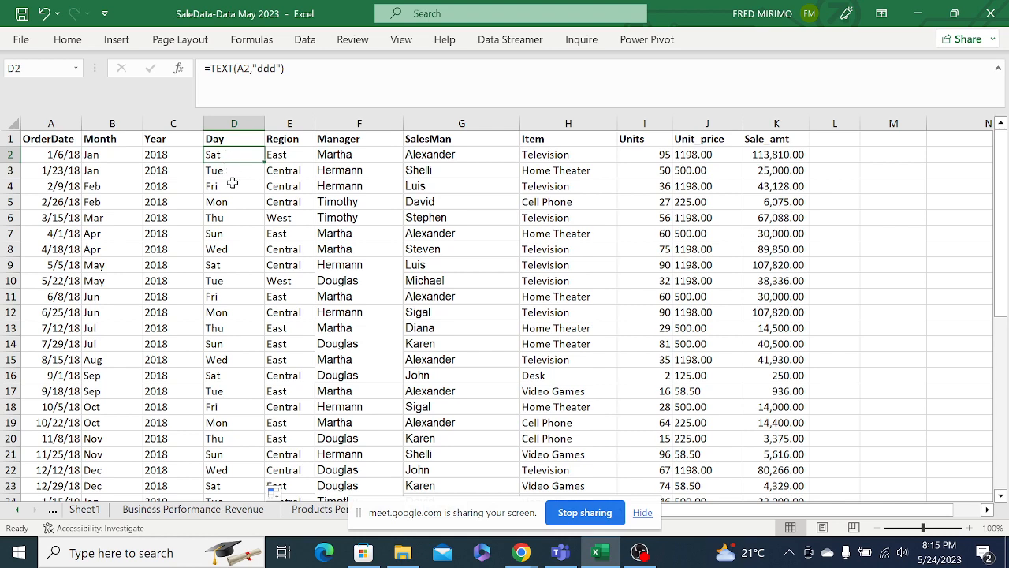
{"action": "left_click", "coordinate": [215, 233]}
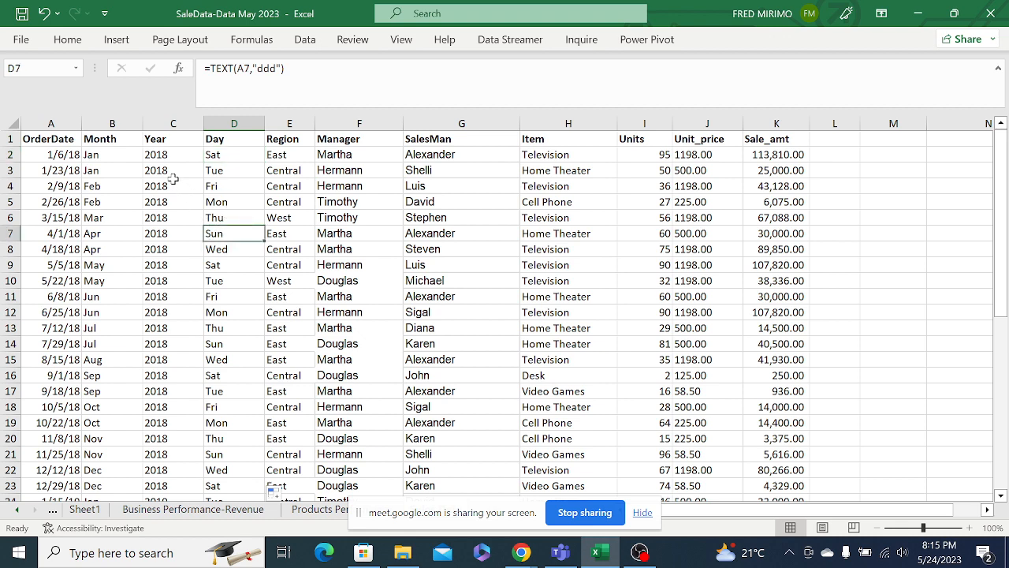
{"action": "left_click", "coordinate": [193, 266]}
{"action": "left_click", "coordinate": [312, 251]}
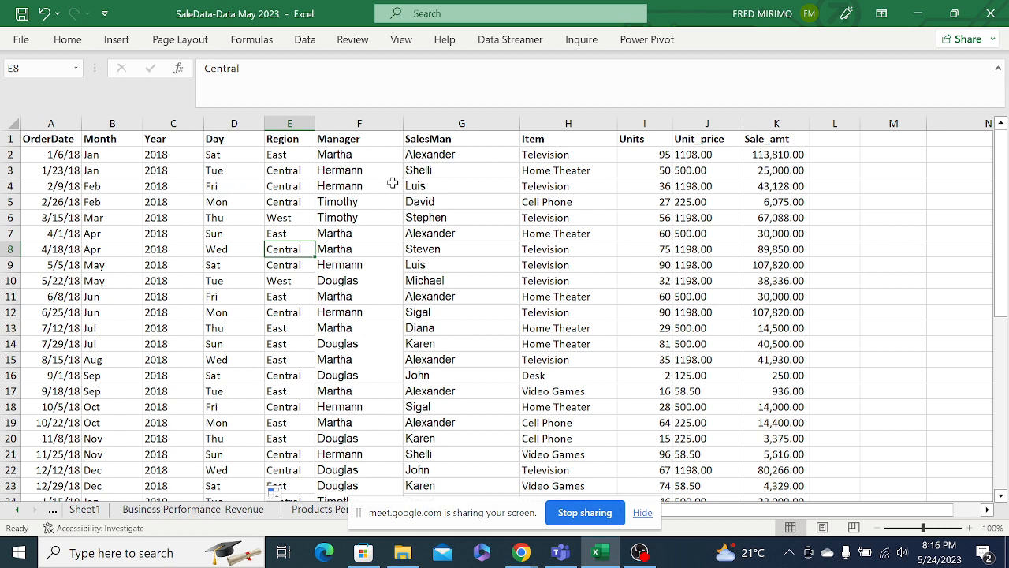
{"action": "left_click", "coordinate": [378, 222]}
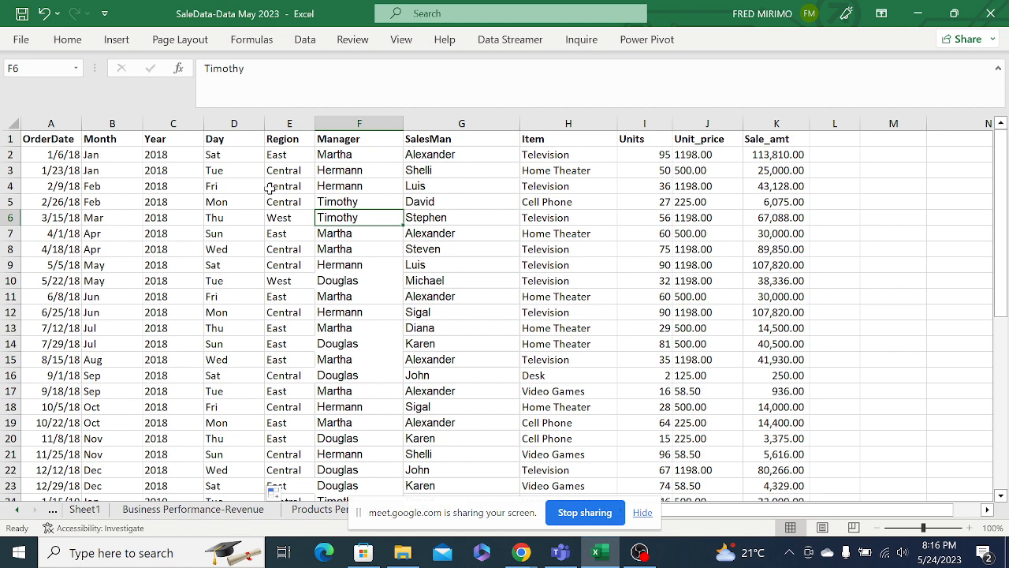
{"action": "left_click", "coordinate": [60, 155]}
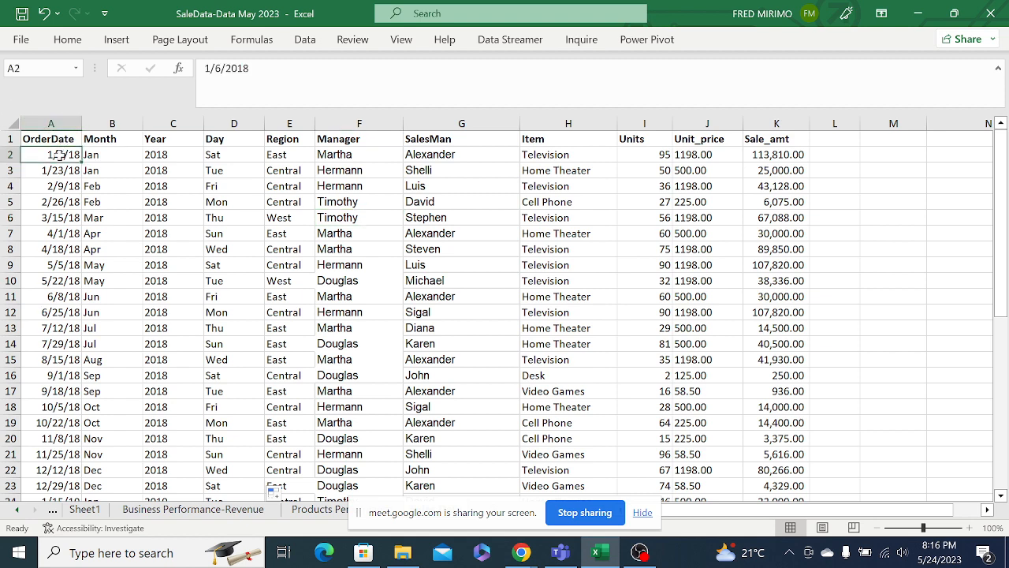
{"action": "left_click", "coordinate": [213, 161]}
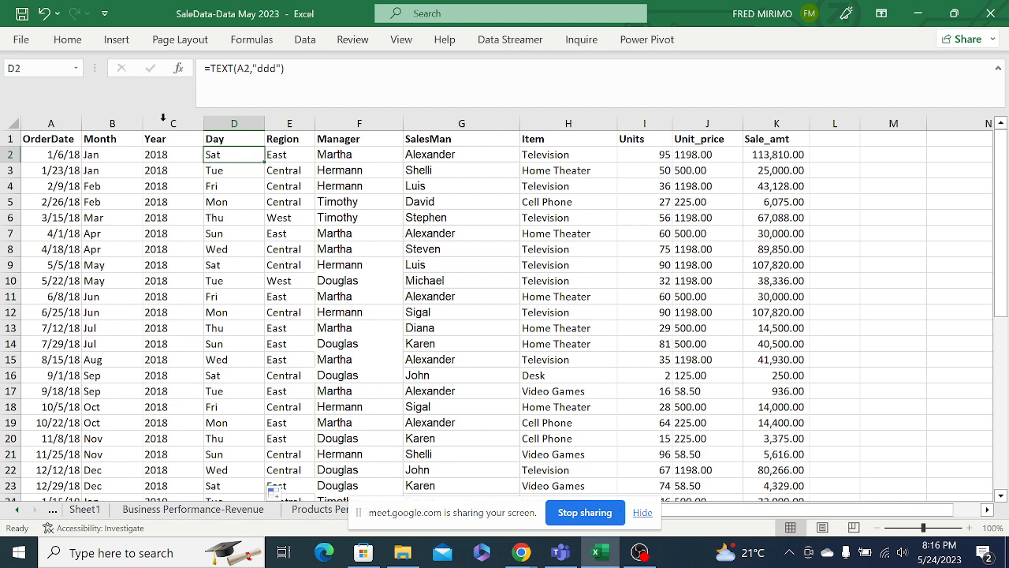
{"action": "left_click", "coordinate": [216, 217]}
Clear the contents of the Day column from D3 down to D44, keeping the formula in D2.
{"action": "left_click", "coordinate": [214, 170]}
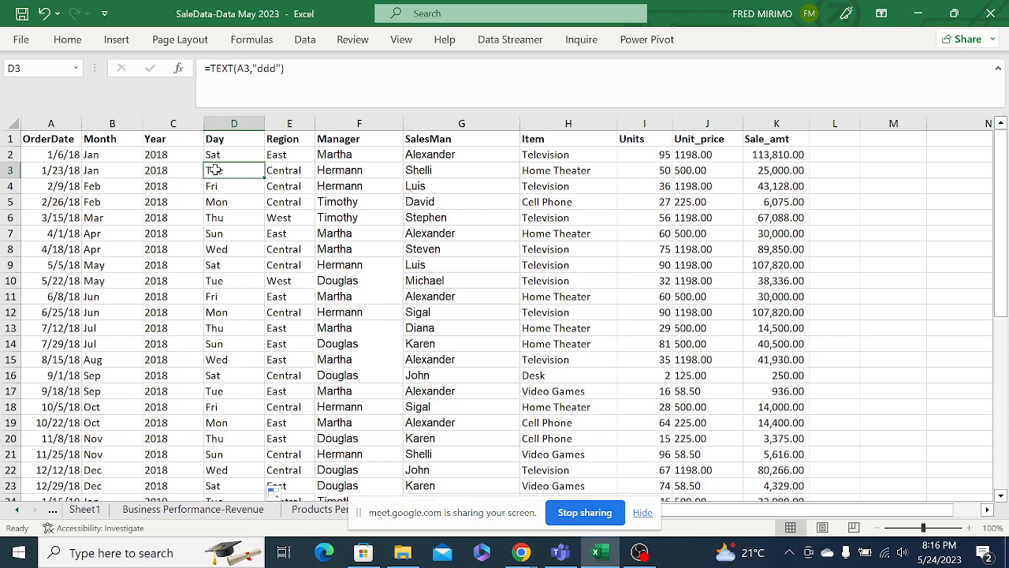
{"action": "key", "text": "ctrl+shift+Down"}
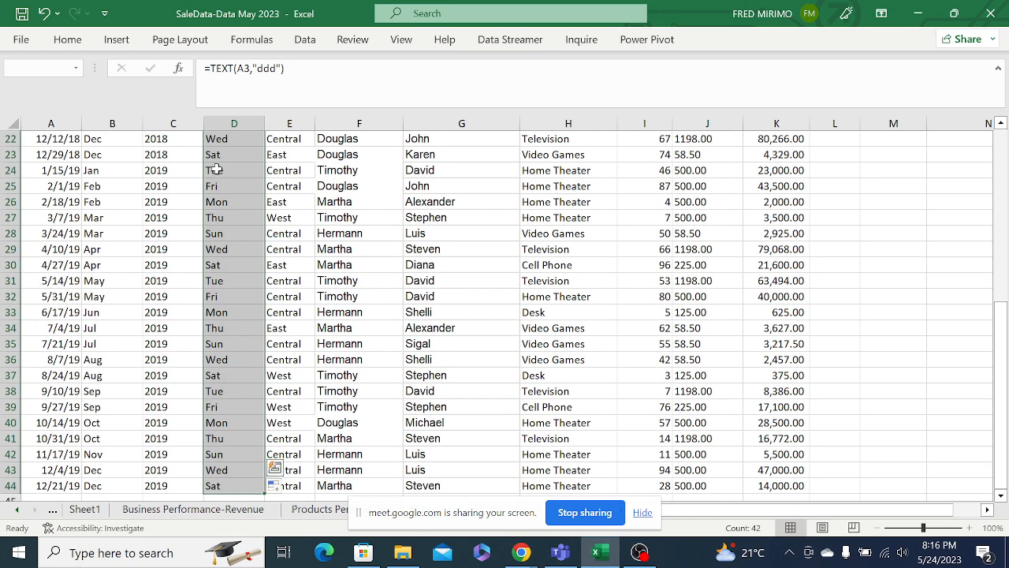
{"action": "right_click", "coordinate": [216, 171]}
{"action": "left_click", "coordinate": [277, 305]}
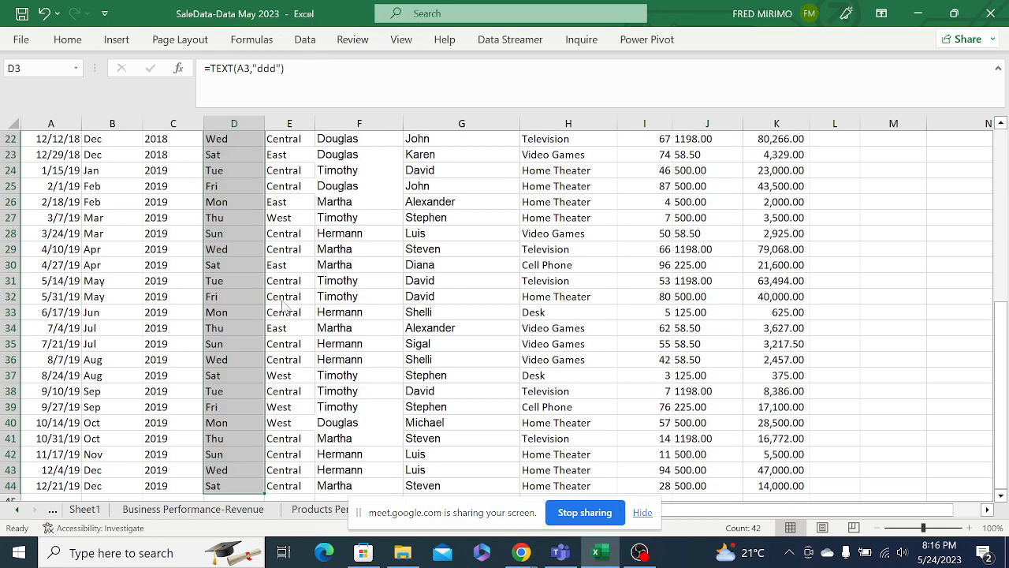
{"action": "scroll", "coordinate": [786, 175], "scroll_direction": "up", "scroll_amount": 7}
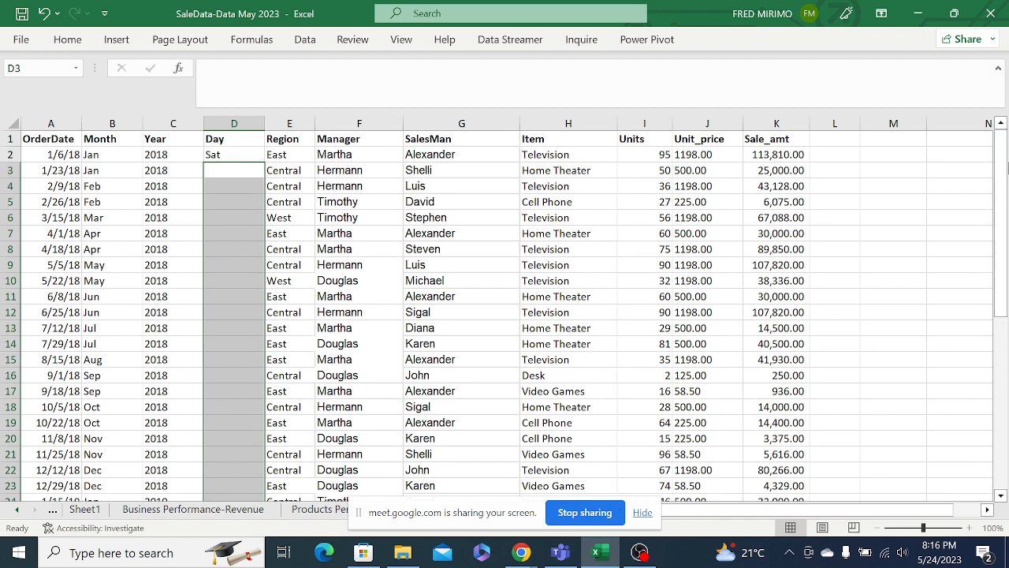
Refill the cleared Day cells below D2 by copying its weekday formula down to the last data row.
{"action": "left_click", "coordinate": [222, 153]}
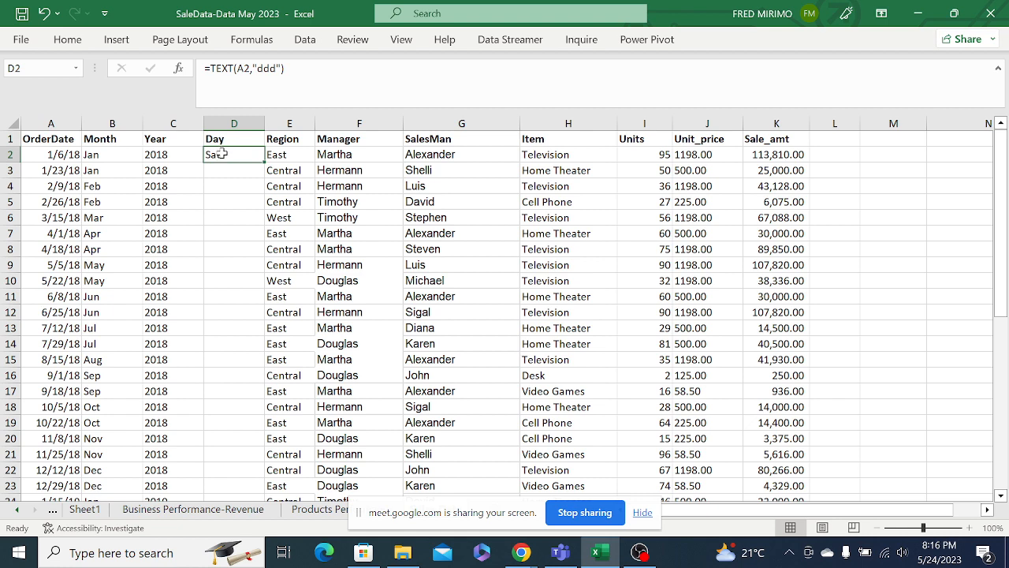
{"action": "double_click", "coordinate": [265, 162]}
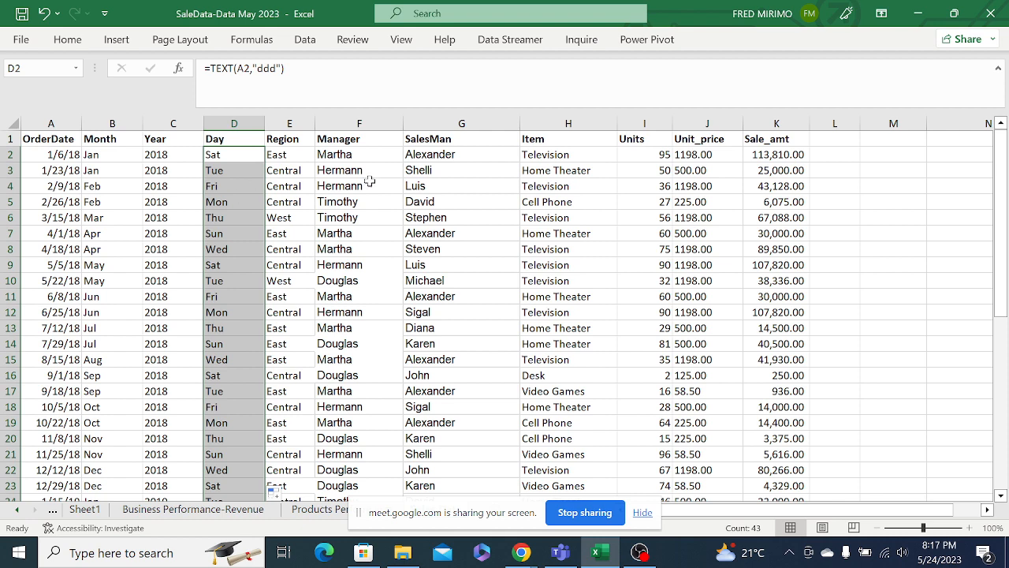
Review the year formula in C2 and the month formula in B2.
{"action": "left_click", "coordinate": [478, 224]}
{"action": "left_click", "coordinate": [158, 154]}
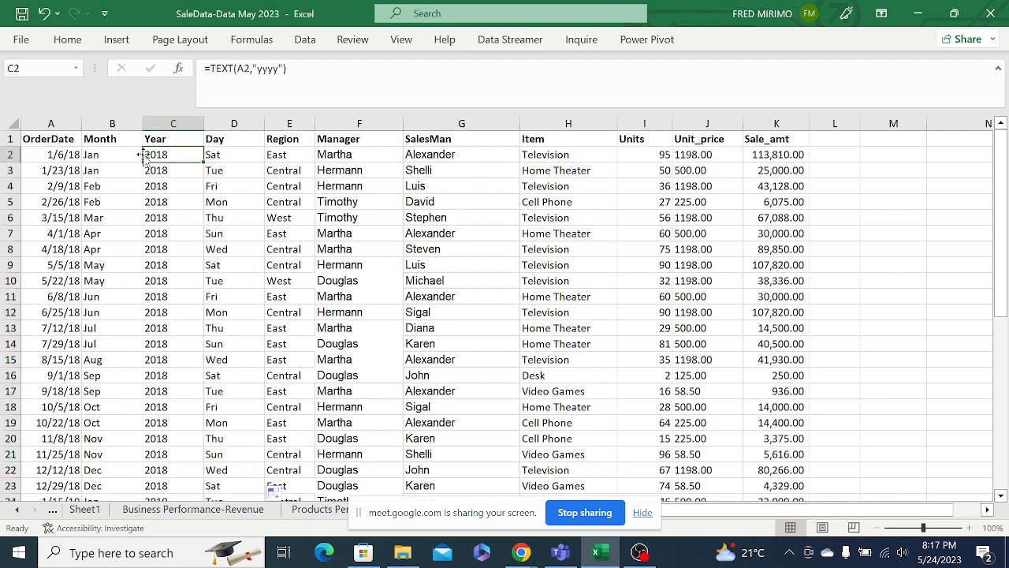
{"action": "left_click", "coordinate": [99, 156]}
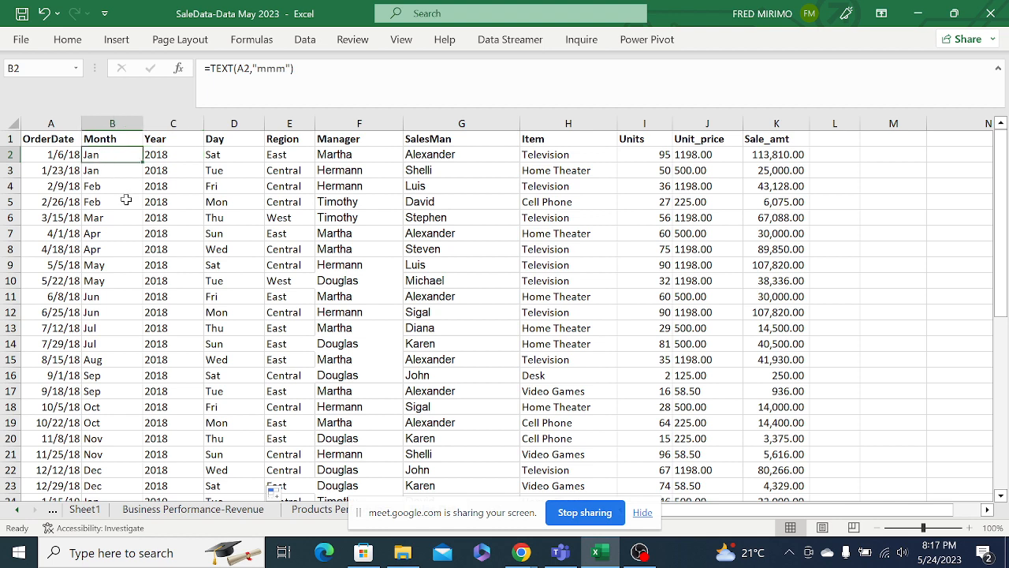
Review the TEXT formulas in the Month and Year columns and compare them with the plain entries in the Region column.
{"action": "left_click", "coordinate": [122, 202]}
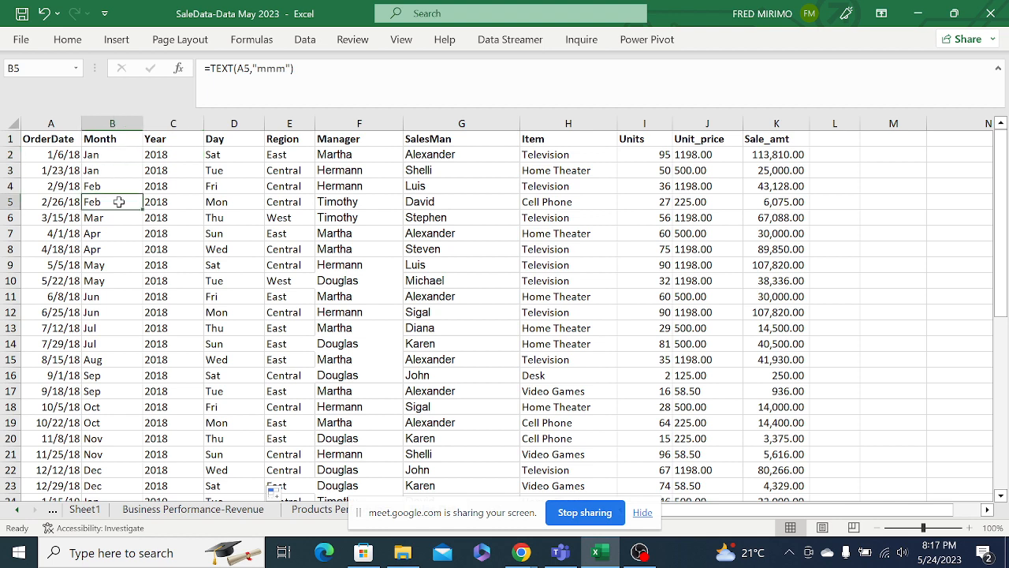
{"action": "left_click", "coordinate": [160, 155]}
{"action": "left_click", "coordinate": [150, 190]}
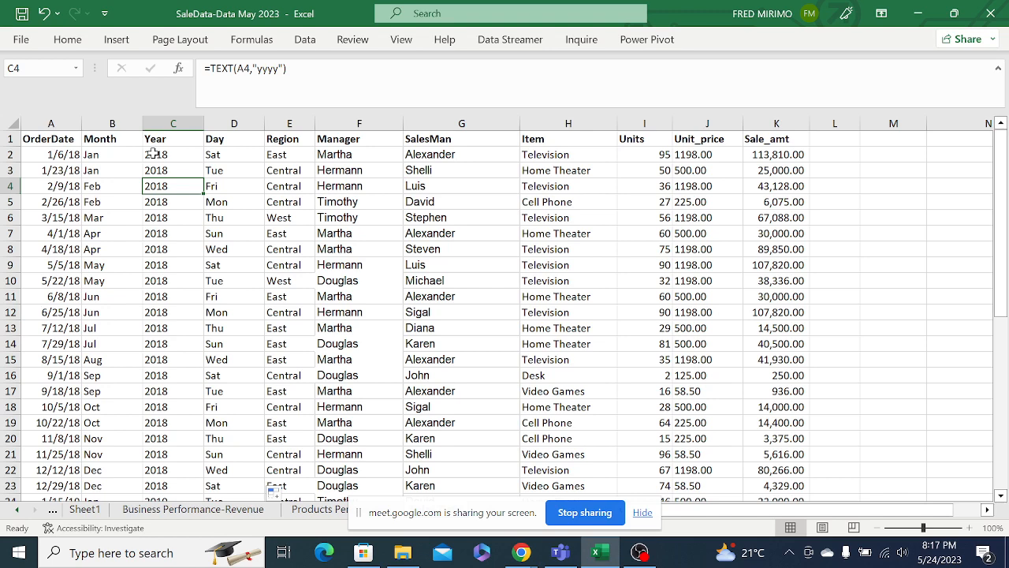
{"action": "left_click", "coordinate": [154, 153]}
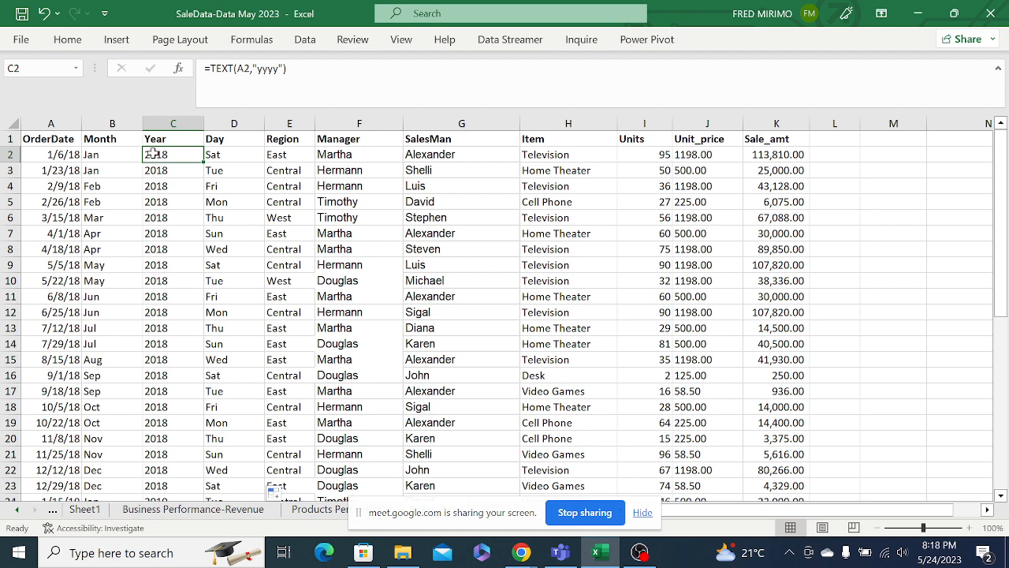
{"action": "left_click", "coordinate": [274, 155]}
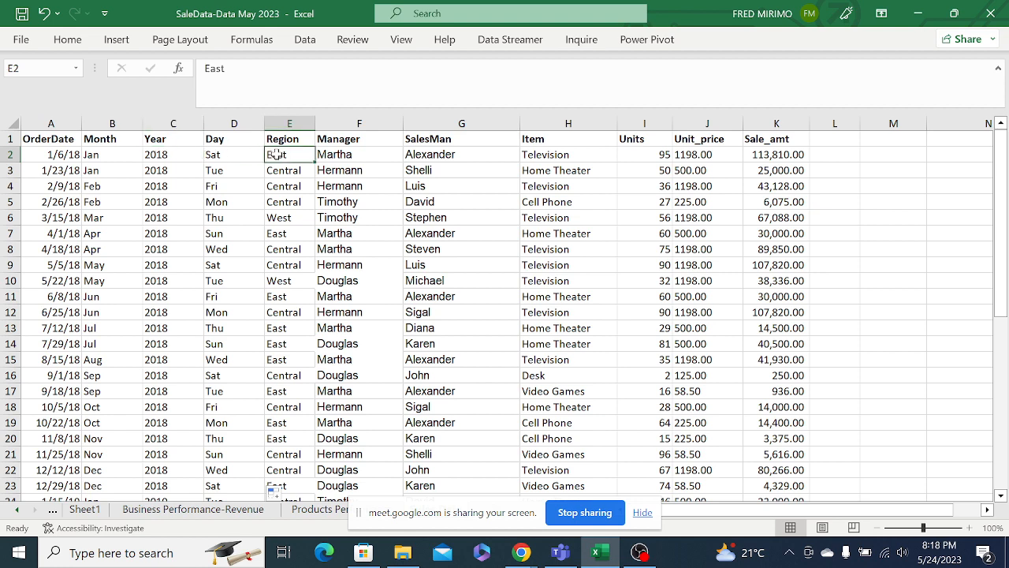
{"action": "left_click", "coordinate": [350, 170]}
{"action": "left_click", "coordinate": [273, 182]}
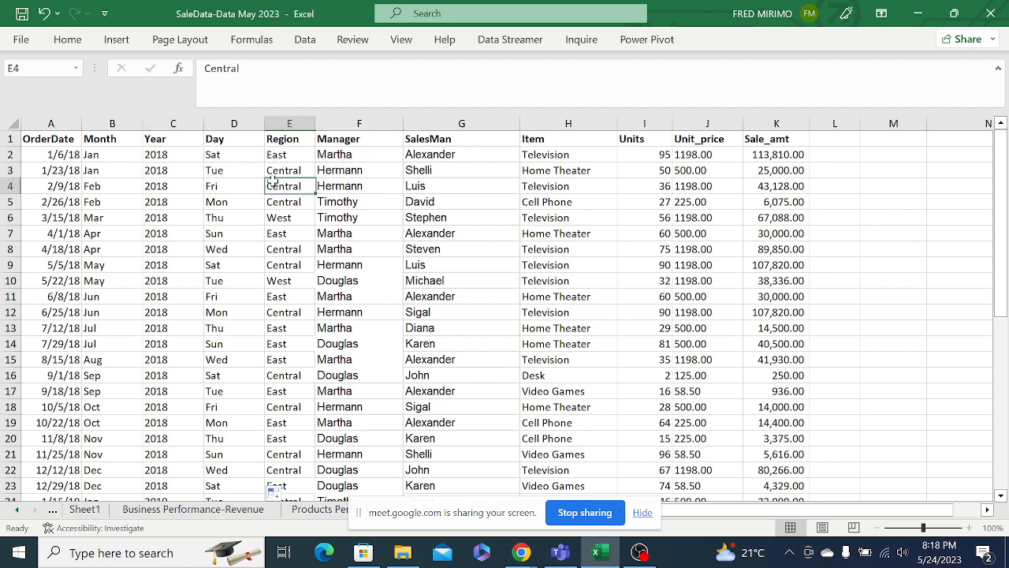
{"action": "left_click", "coordinate": [130, 170]}
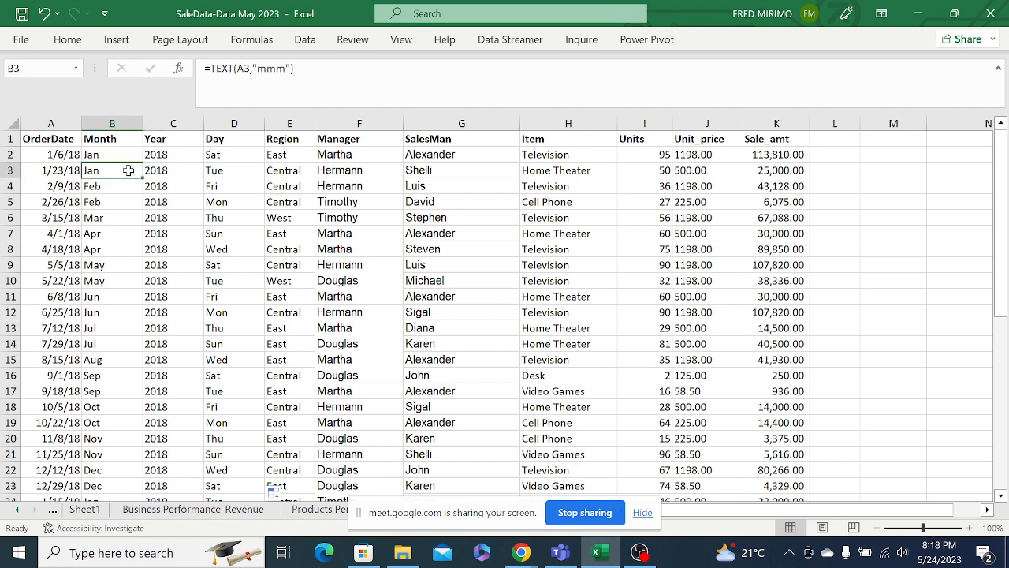
On Sheet1, review the objective about extracting day, month and year, and read the first question on total transactions in B9.
{"action": "left_click", "coordinate": [88, 510]}
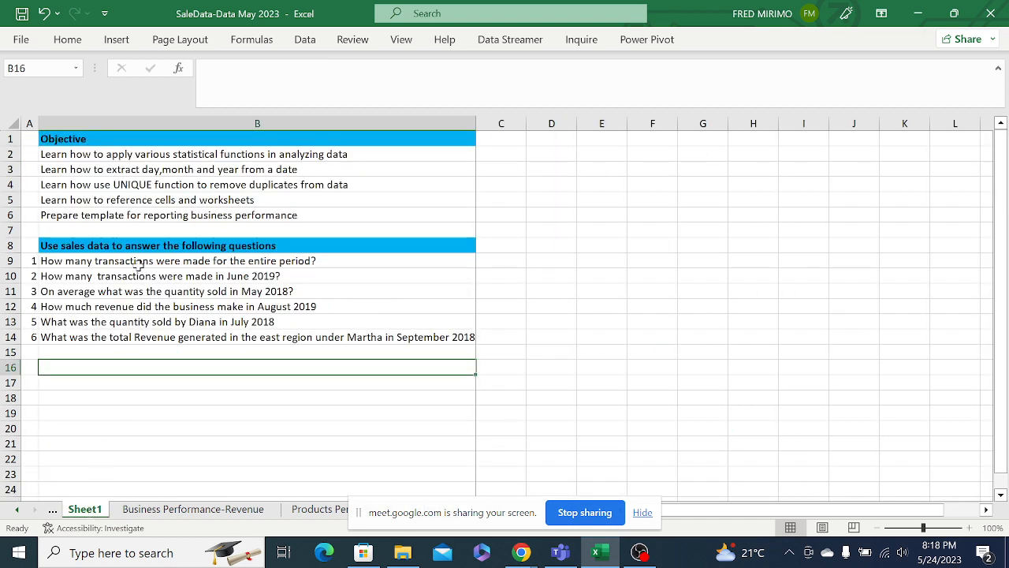
{"action": "left_click", "coordinate": [122, 203]}
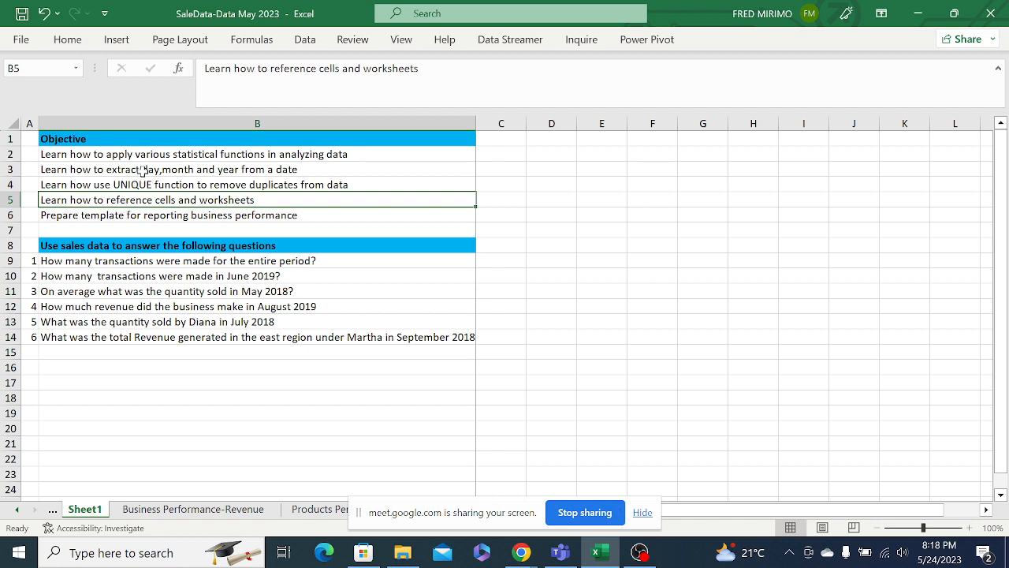
{"action": "left_click", "coordinate": [143, 171]}
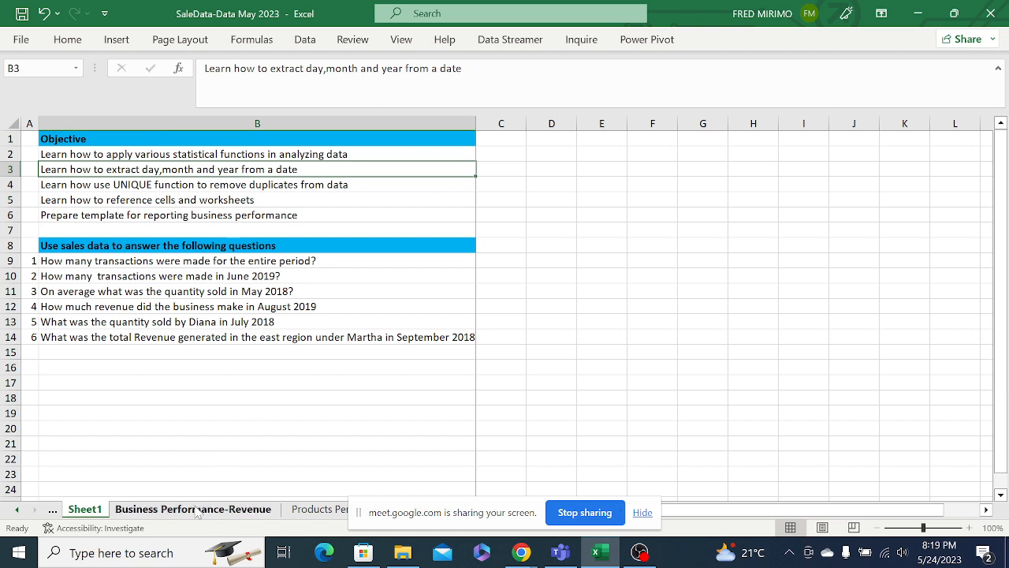
{"action": "left_click", "coordinate": [163, 263]}
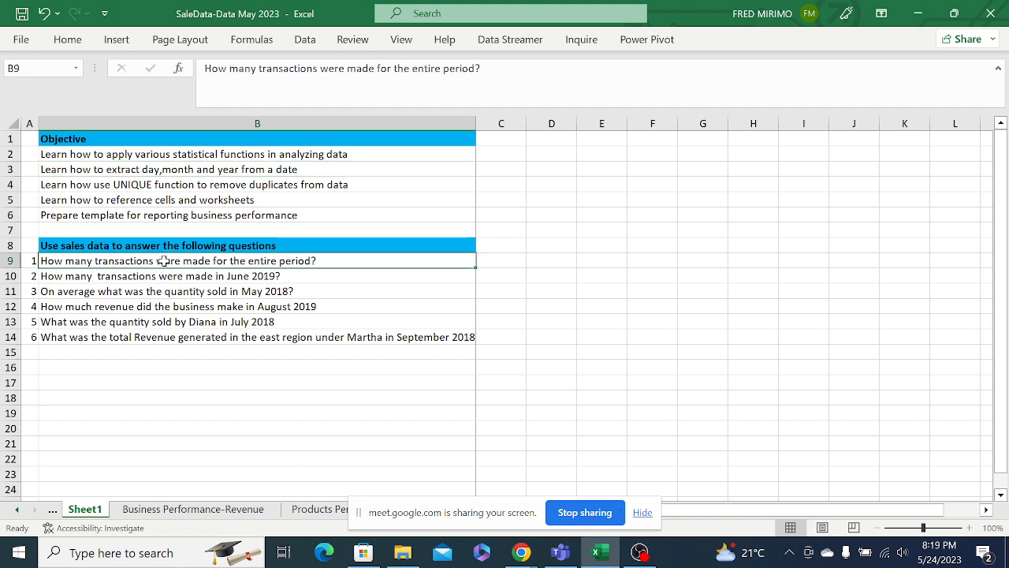
Start a COUNTA formula in C9, beside the question about transactions for the entire period.
{"action": "left_click", "coordinate": [494, 259]}
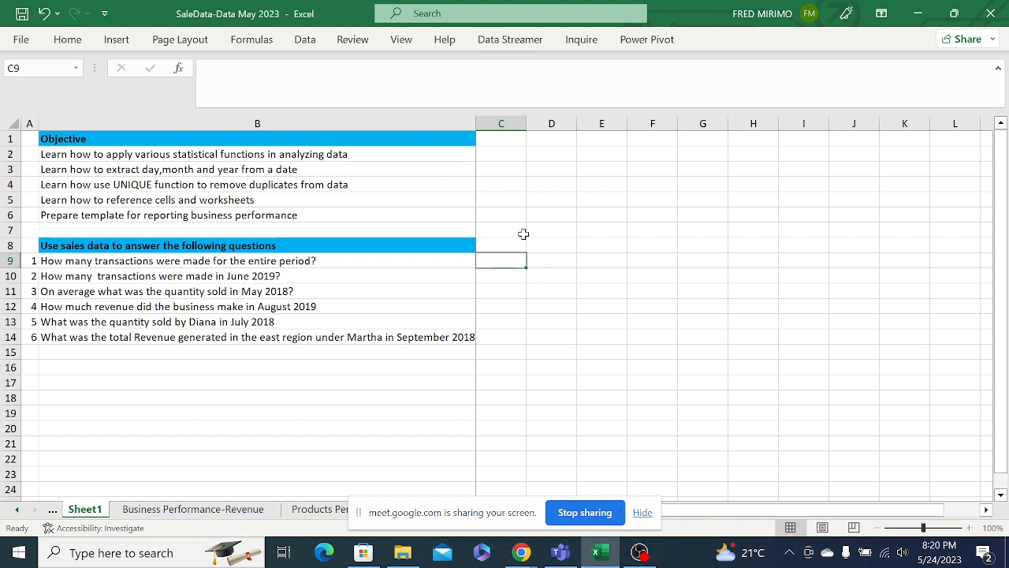
{"action": "type", "text": "="}
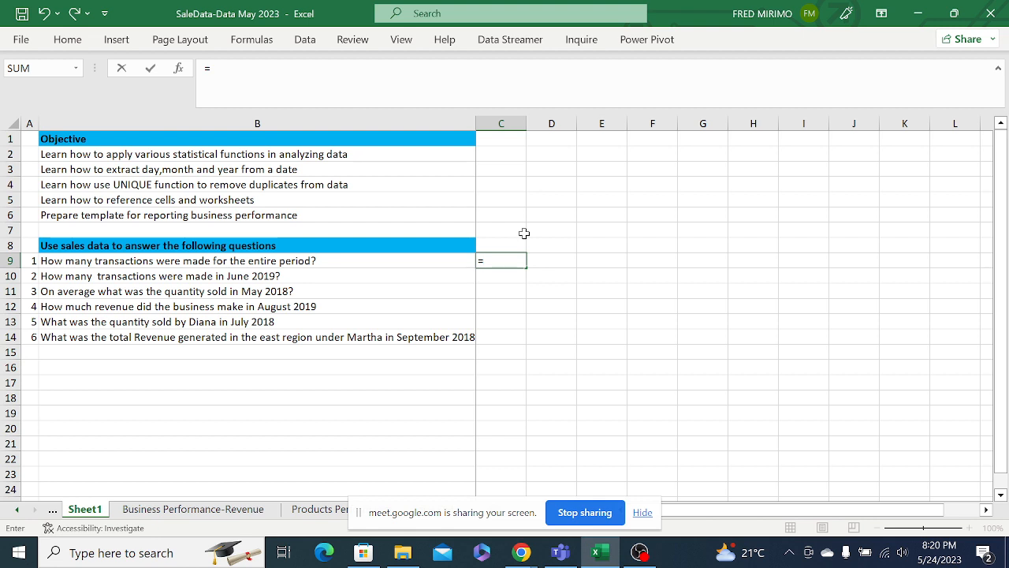
{"action": "type", "text": "cou"}
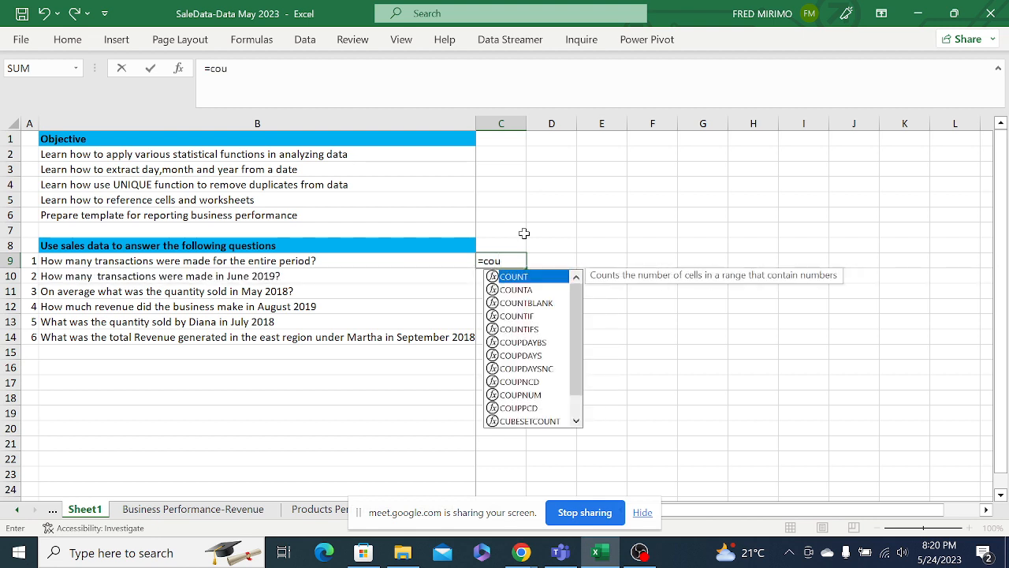
{"action": "left_click", "coordinate": [518, 290]}
{"action": "double_click", "coordinate": [518, 289]}
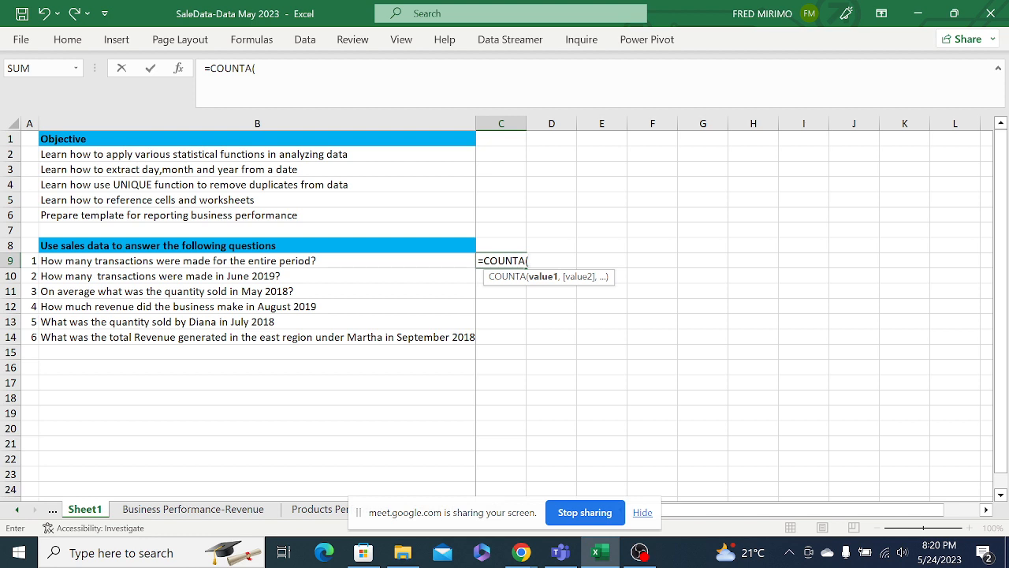
{"action": "right_click", "coordinate": [541, 264]}
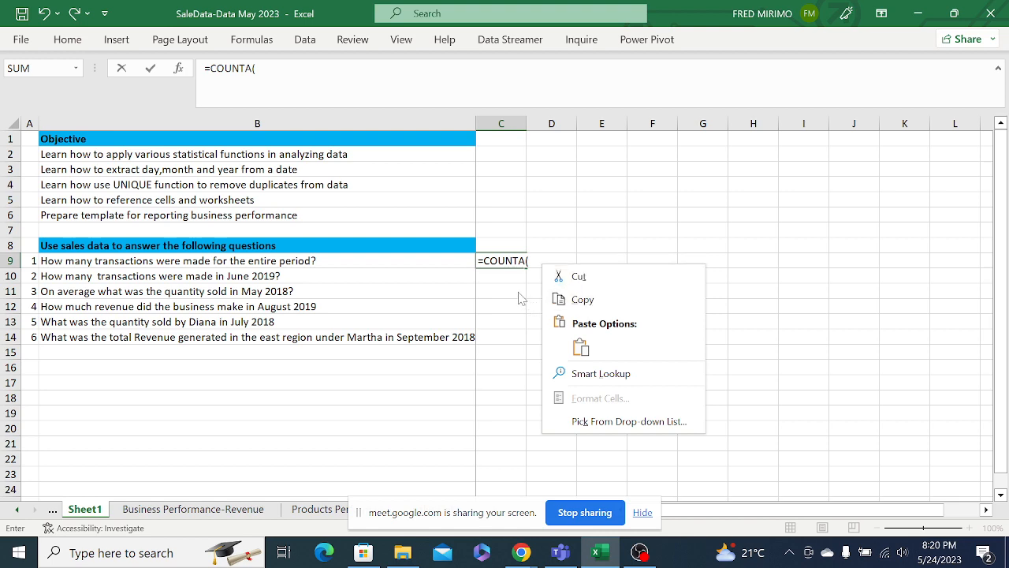
{"action": "left_click", "coordinate": [513, 287]}
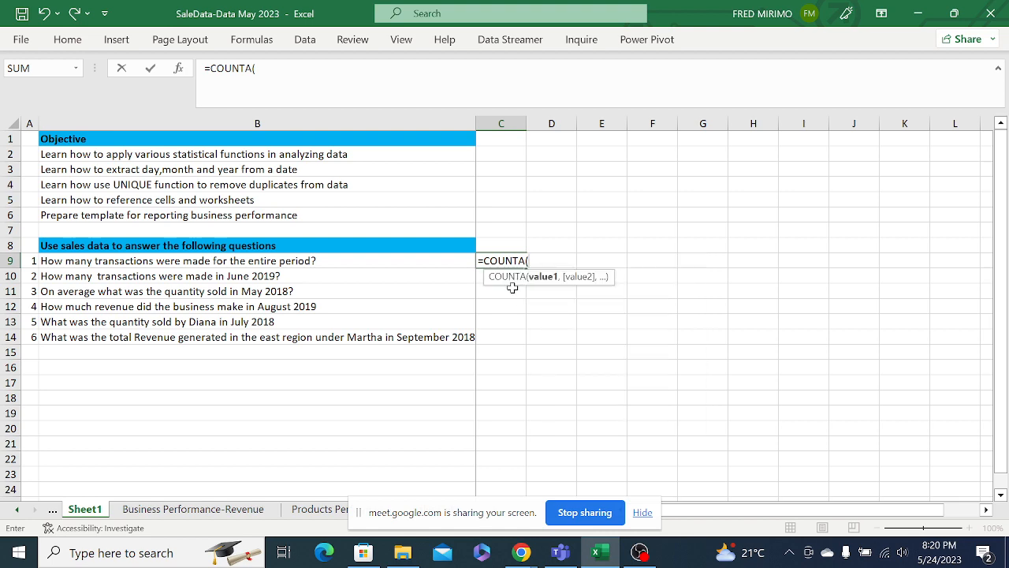
Complete the COUNTA formula with the order dates A2:A44 on the Sales Data sheet, giving =COUNTA('Sales Data'!A2:A44).
{"action": "left_click", "coordinate": [642, 513]}
{"action": "left_click", "coordinate": [446, 513]}
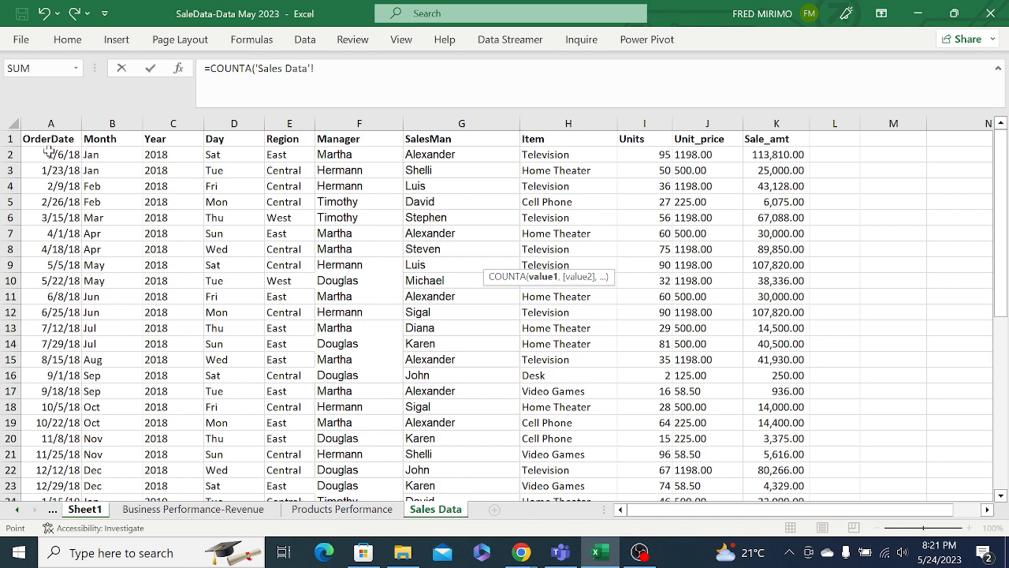
{"action": "left_click", "coordinate": [45, 155]}
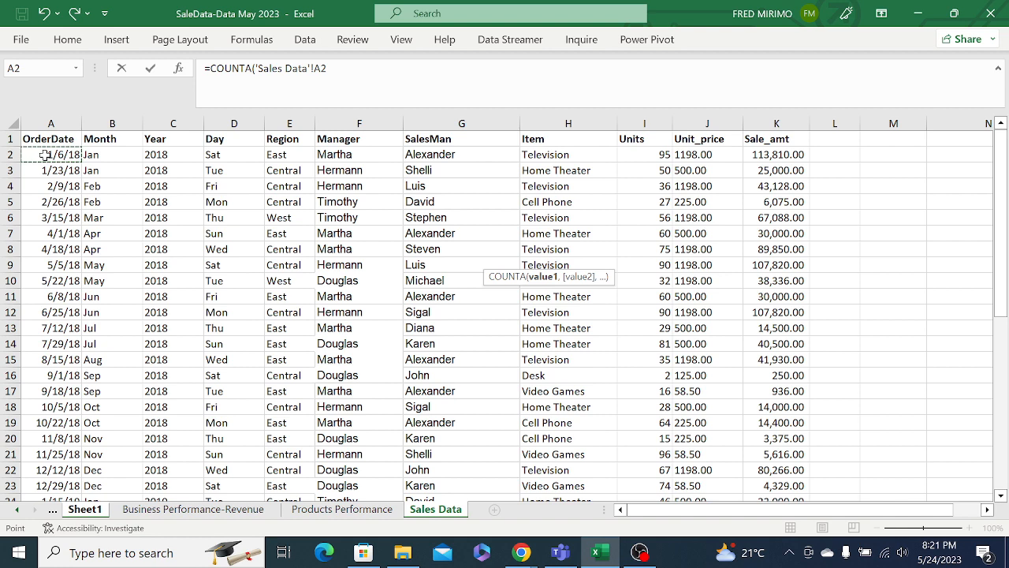
{"action": "key", "text": "ctrl+shift+Down"}
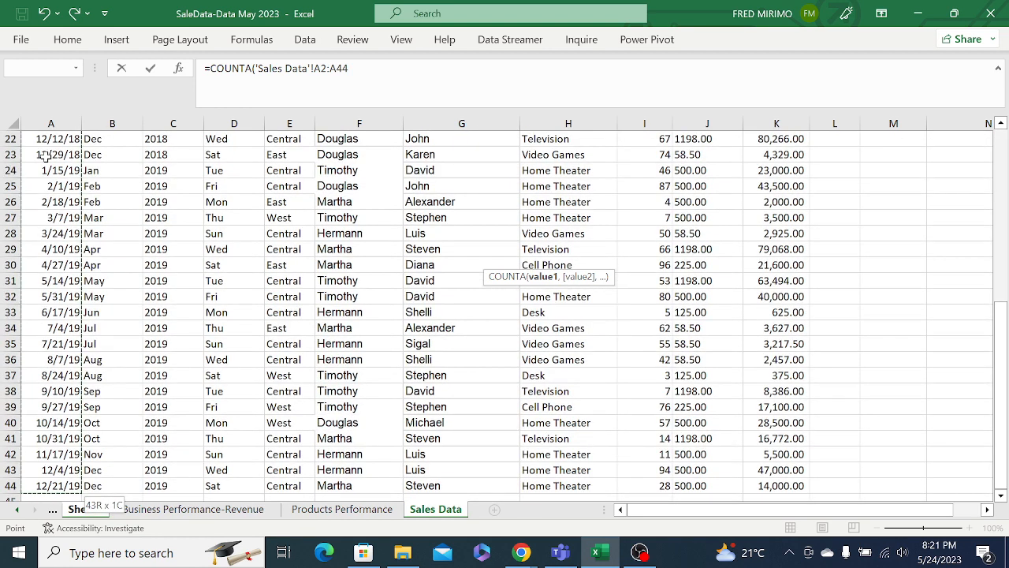
{"action": "left_click", "coordinate": [349, 69]}
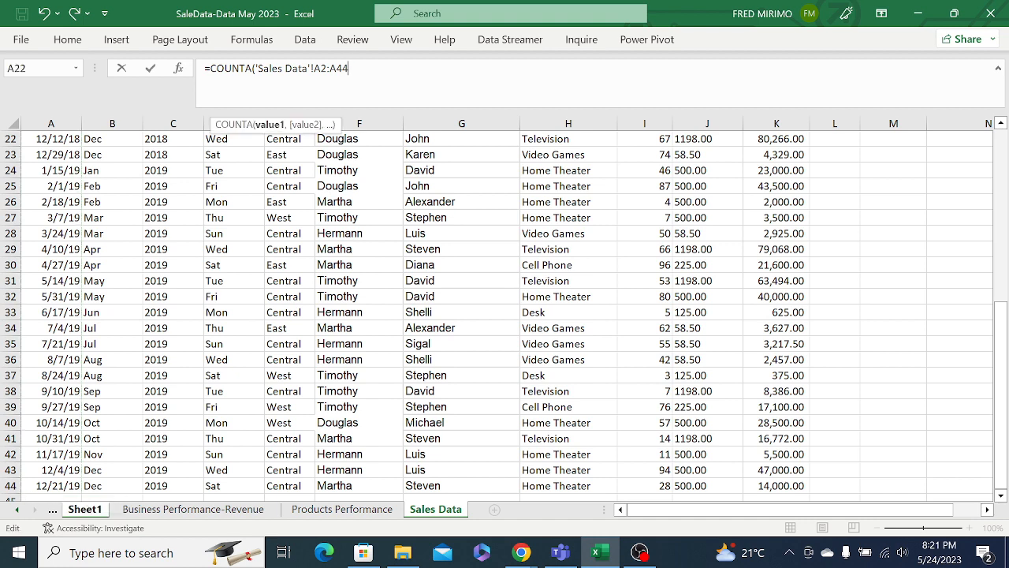
{"action": "type", "text": ")"}
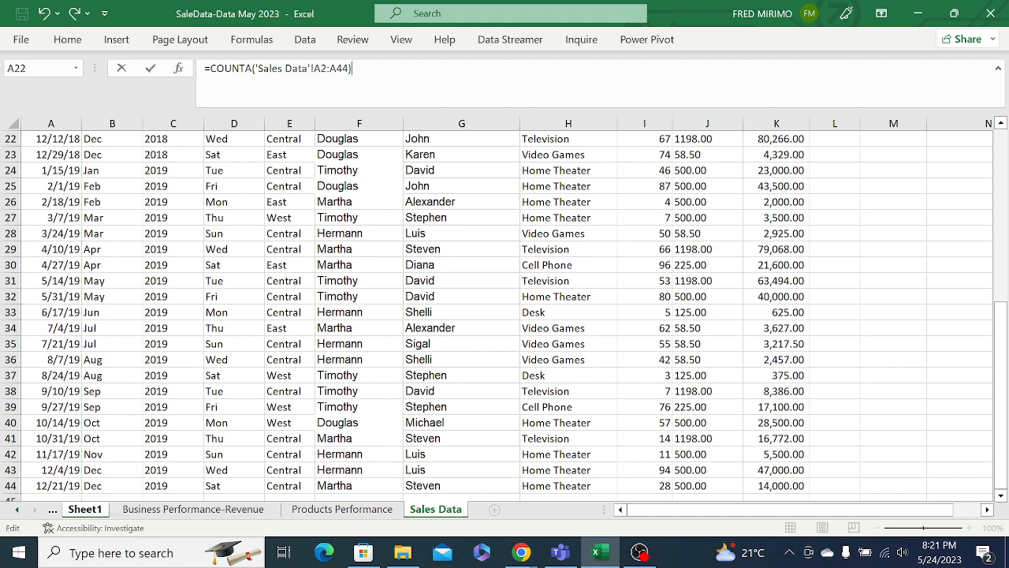
{"action": "key", "text": "Return"}
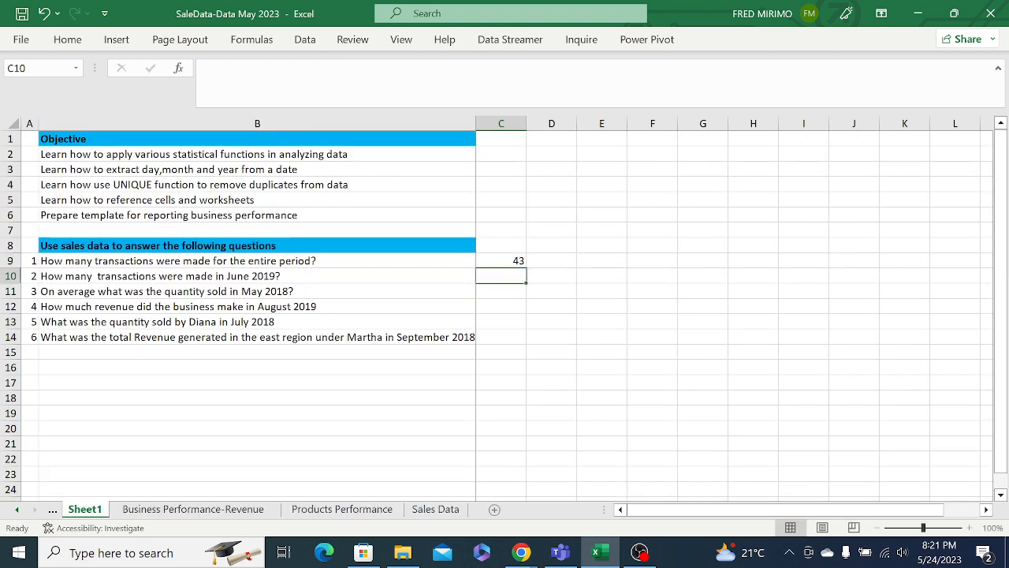
Inspect the finished COUNTA formula in C9 and keep it as it is.
{"action": "left_click", "coordinate": [514, 261]}
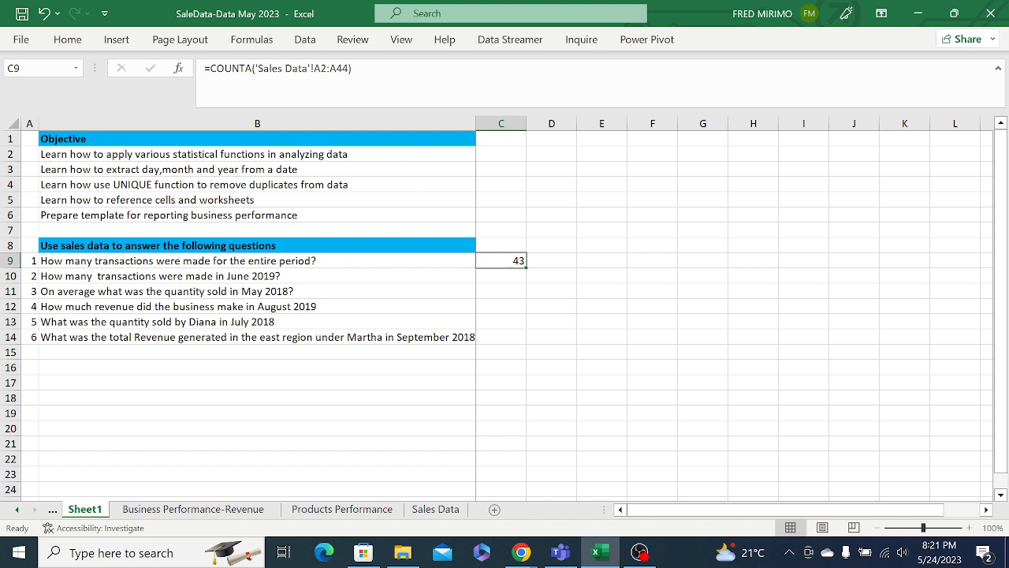
{"action": "left_click", "coordinate": [302, 68]}
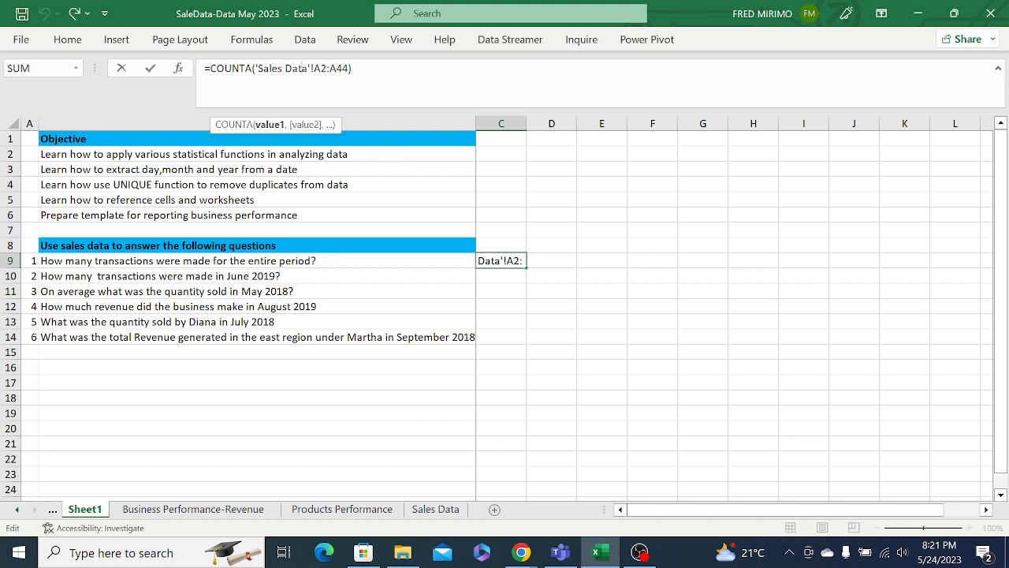
{"action": "key", "text": "Return"}
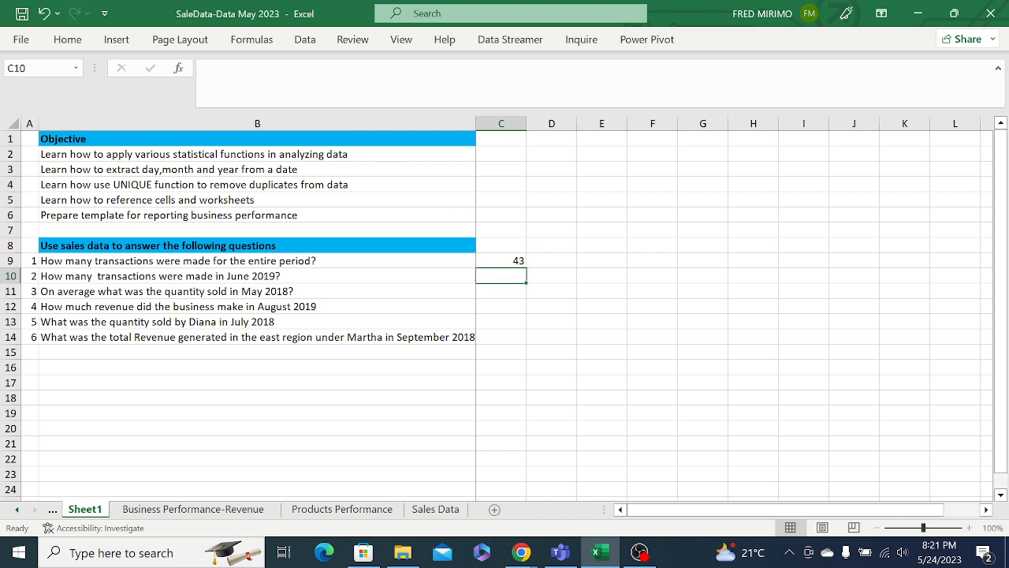
{"action": "left_click", "coordinate": [515, 261]}
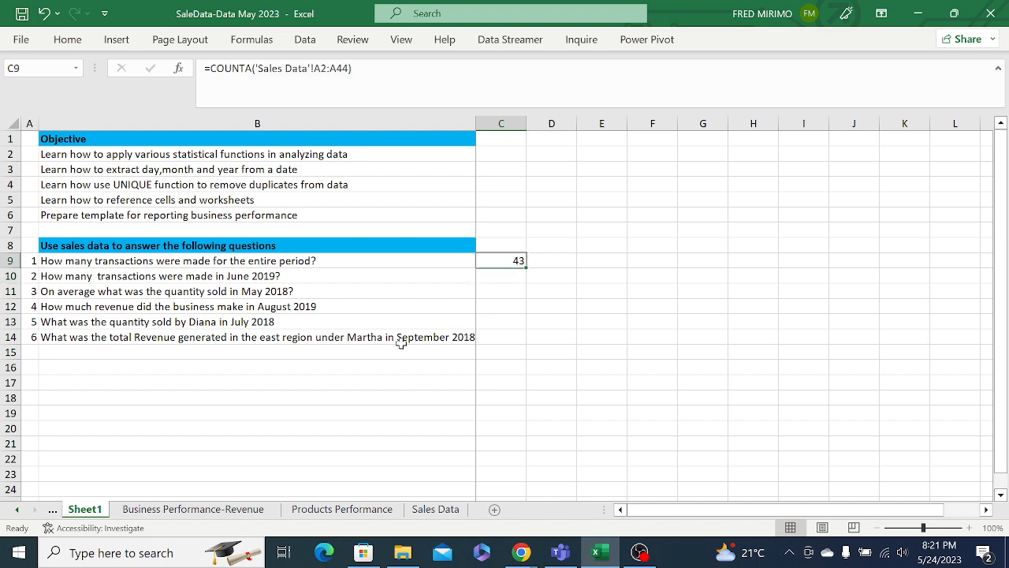
On the Sales Data sheet, check the order dates in A2:A44 against the count, and look over the Year and Month formulas.
{"action": "left_click", "coordinate": [436, 509]}
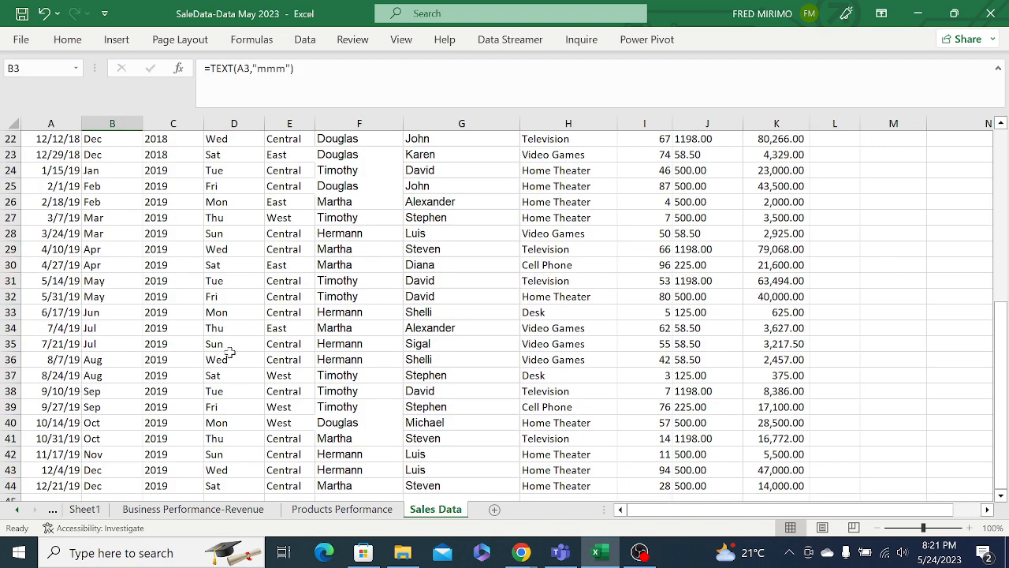
{"action": "scroll", "coordinate": [113, 289], "scroll_direction": "up", "scroll_amount": 7}
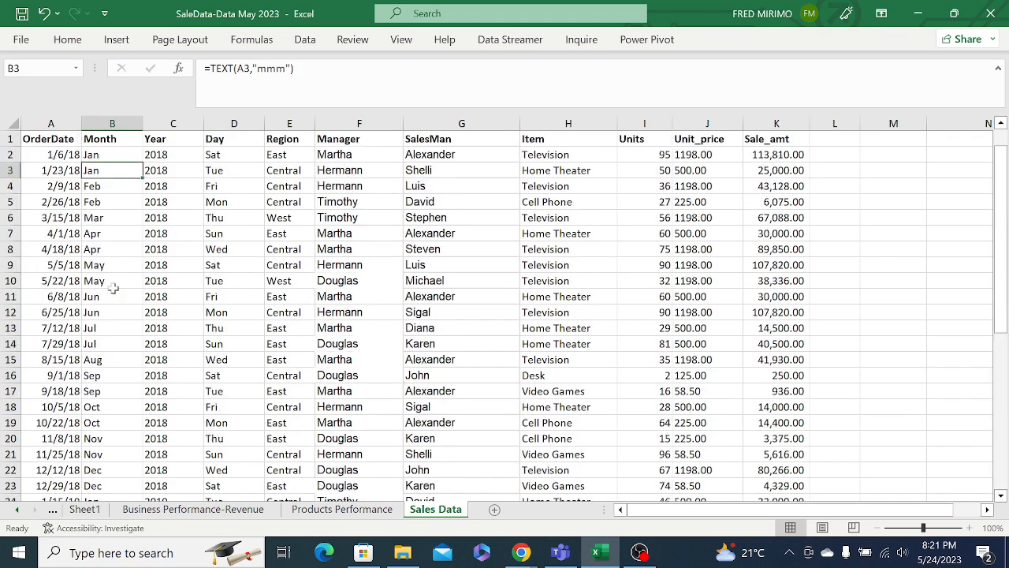
{"action": "left_click", "coordinate": [49, 156]}
{"action": "key", "text": "ctrl+shift+Down"}
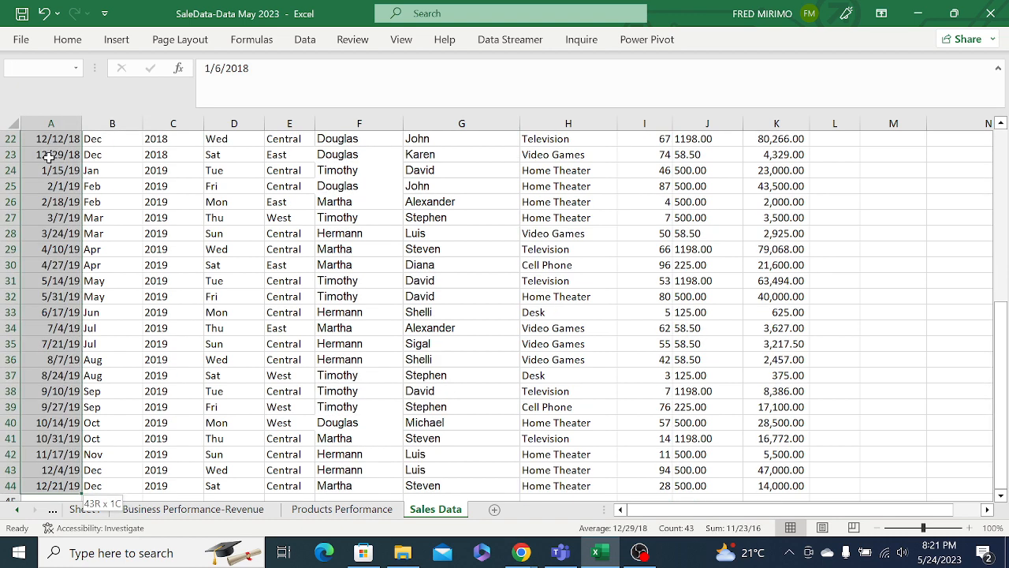
{"action": "scroll", "coordinate": [49, 156], "scroll_direction": "down", "scroll_amount": 5}
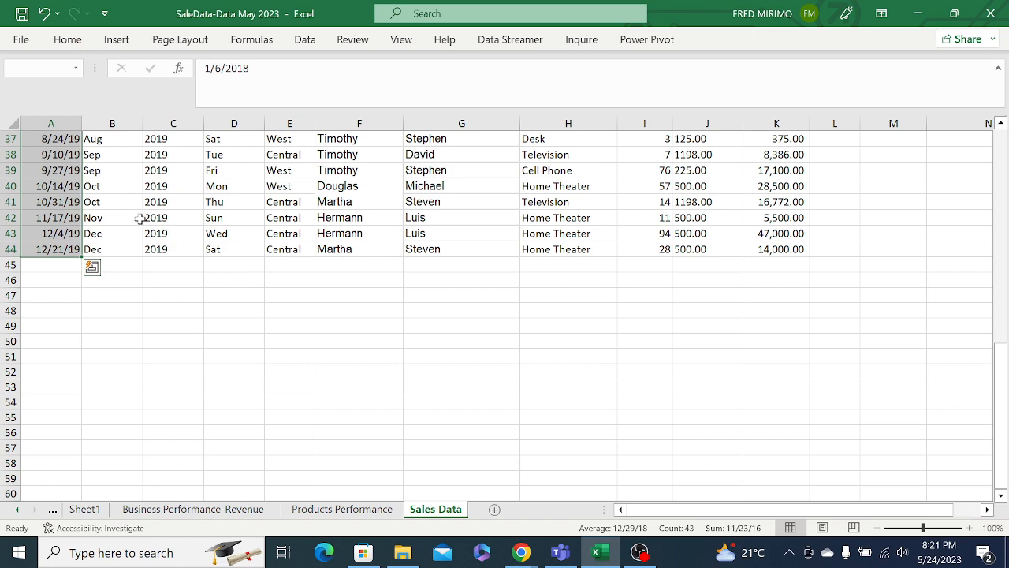
{"action": "scroll", "coordinate": [140, 218], "scroll_direction": "up", "scroll_amount": 12}
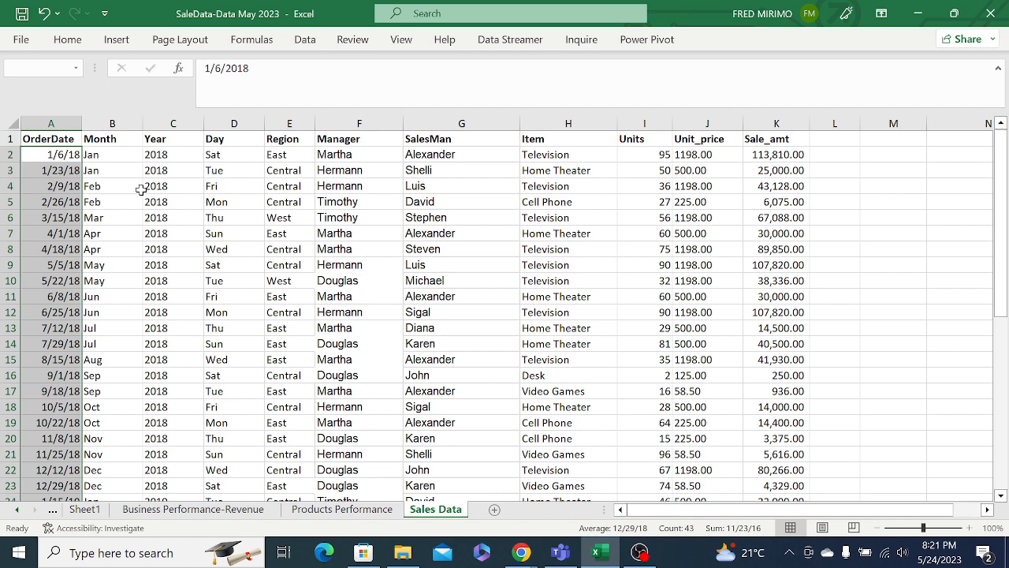
{"action": "left_click", "coordinate": [162, 191]}
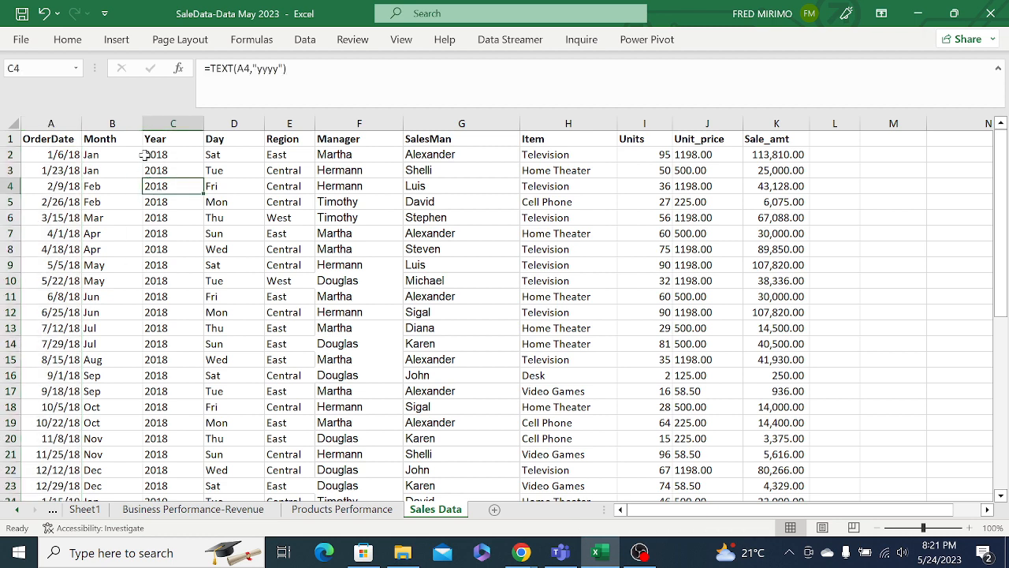
{"action": "left_click", "coordinate": [146, 155]}
{"action": "left_click", "coordinate": [95, 154]}
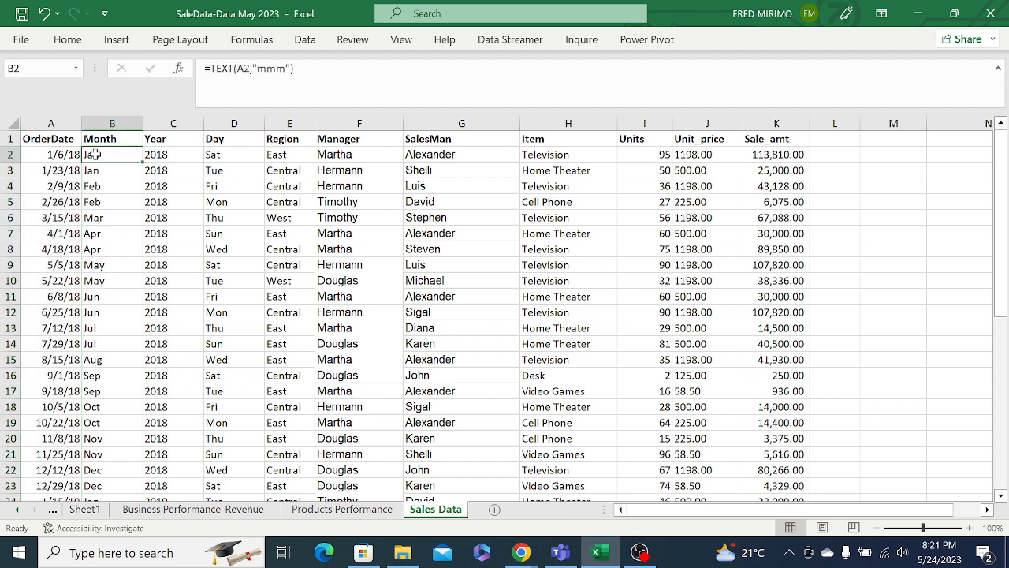
Review the COUNTA formula in C9 on Sheet1, going over its function name, arguments and reference to the Sales Data sheet.
{"action": "left_click", "coordinate": [85, 510]}
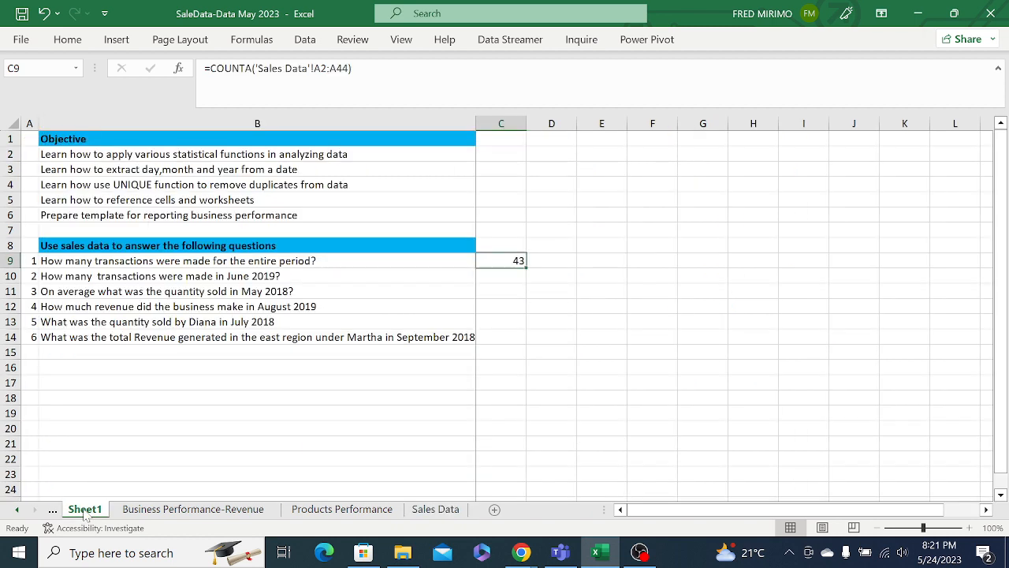
{"action": "left_click", "coordinate": [510, 277]}
{"action": "left_click", "coordinate": [508, 260]}
{"action": "left_click", "coordinate": [354, 70]}
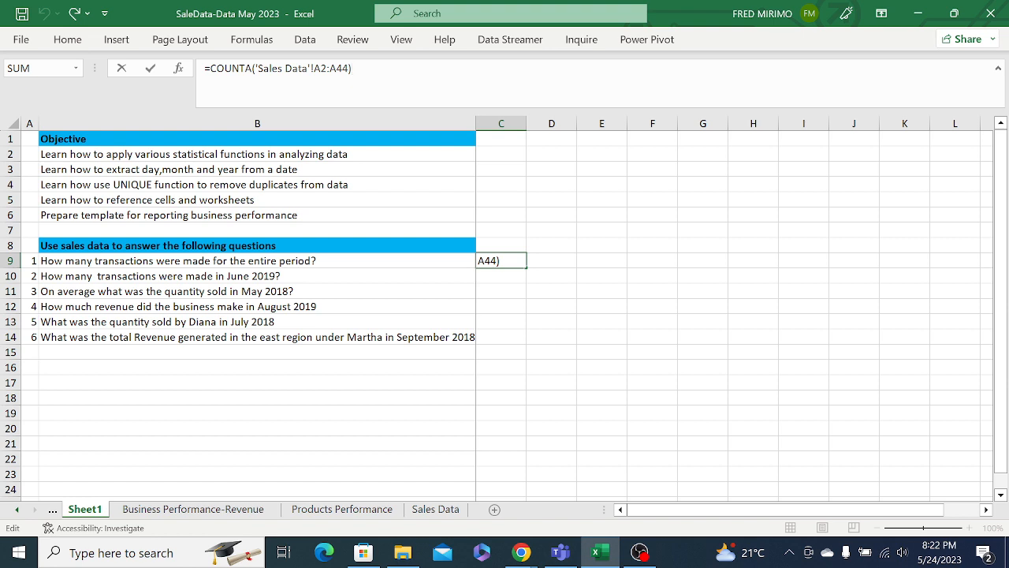
{"action": "left_click", "coordinate": [252, 68]}
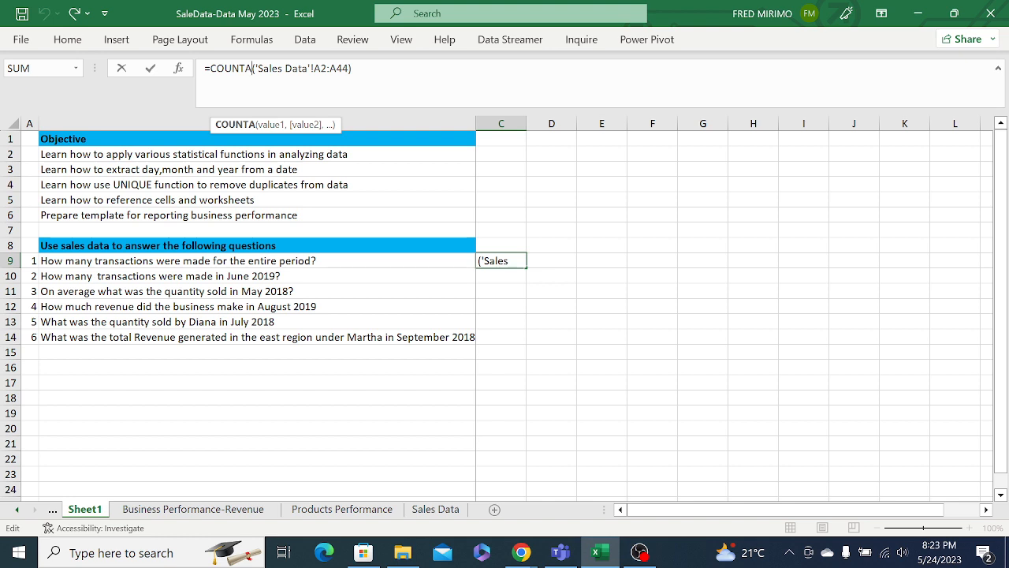
{"action": "left_click", "coordinate": [436, 509]}
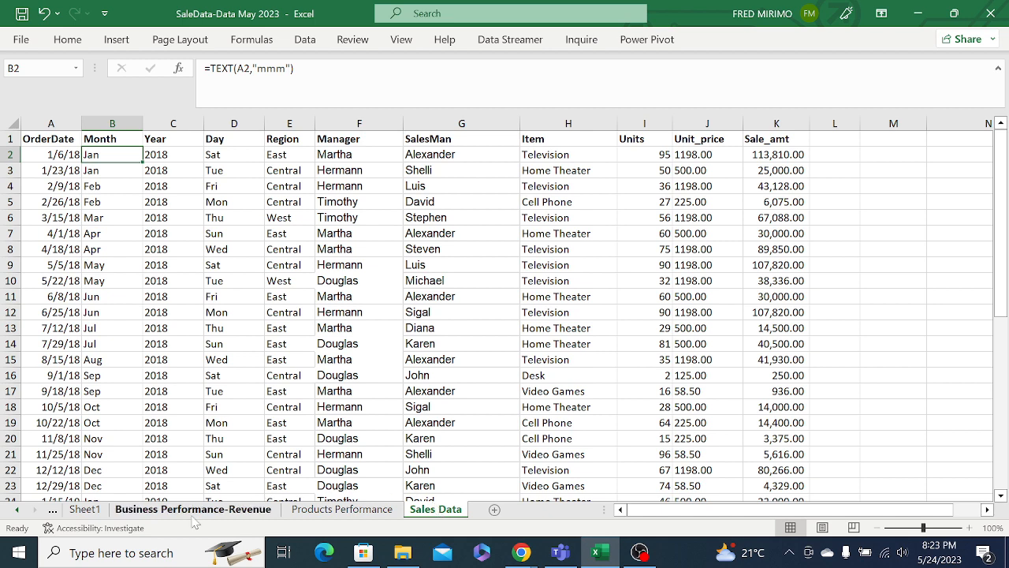
{"action": "left_click", "coordinate": [85, 510]}
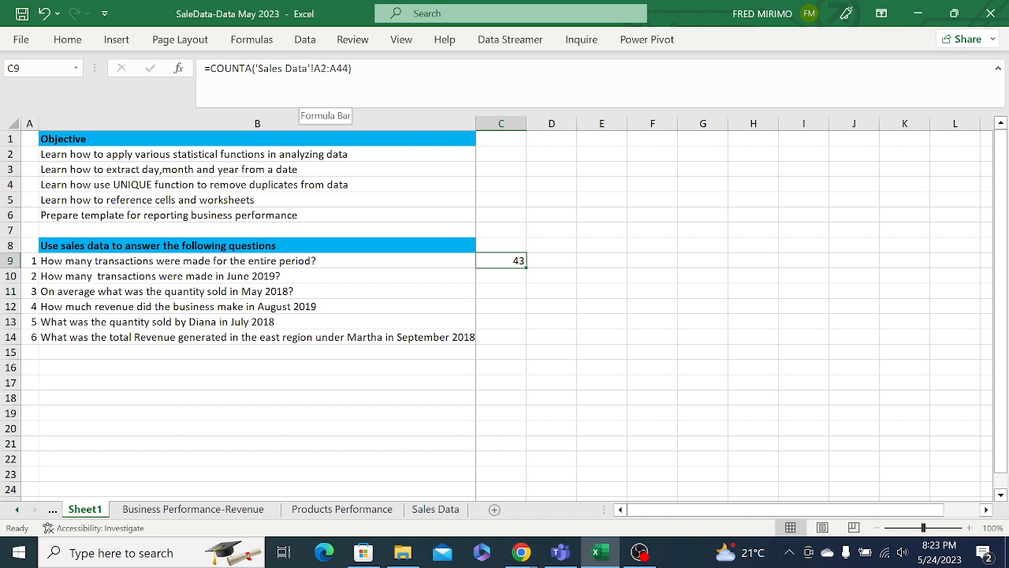
{"action": "left_click", "coordinate": [352, 69]}
{"action": "left_click_drag", "start_coordinate": [352, 70], "coordinate": [223, 70]}
Strip the formula in C9 back to =COUNT and restart it with the COUNTA function.
{"action": "left_click", "coordinate": [355, 69]}
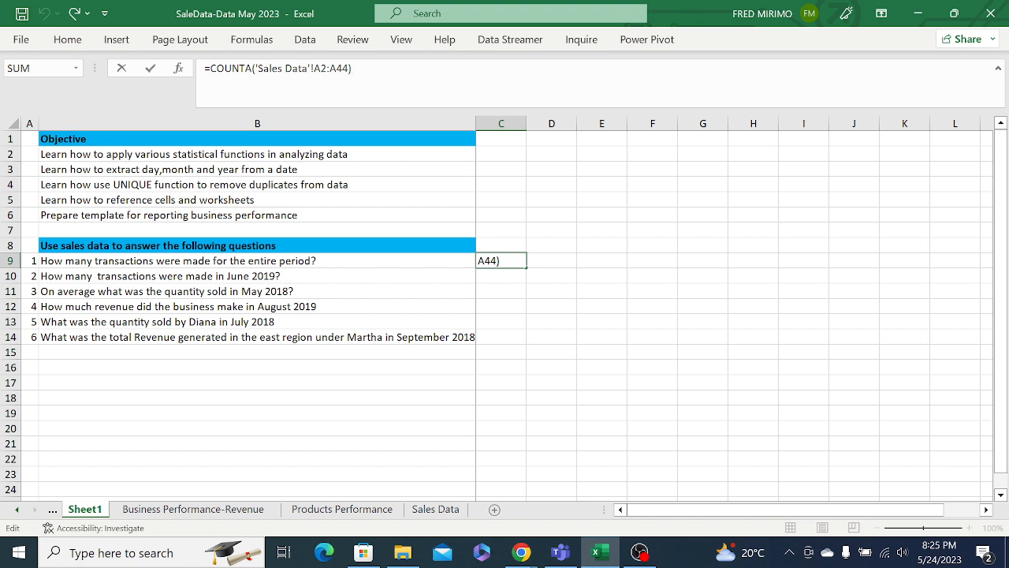
{"action": "key", "text": "BackSpace"}
{"action": "key", "text": "BackSpace"}
{"action": "key", "text": "BackSpace"}
{"action": "key", "text": "BackSpace"}
{"action": "key", "text": "BackSpace"}
{"action": "key", "text": "BackSpace"}
{"action": "key", "text": "BackSpace"}
{"action": "key", "text": "BackSpace"}
{"action": "key", "text": "BackSpace"}
{"action": "key", "text": "BackSpace"}
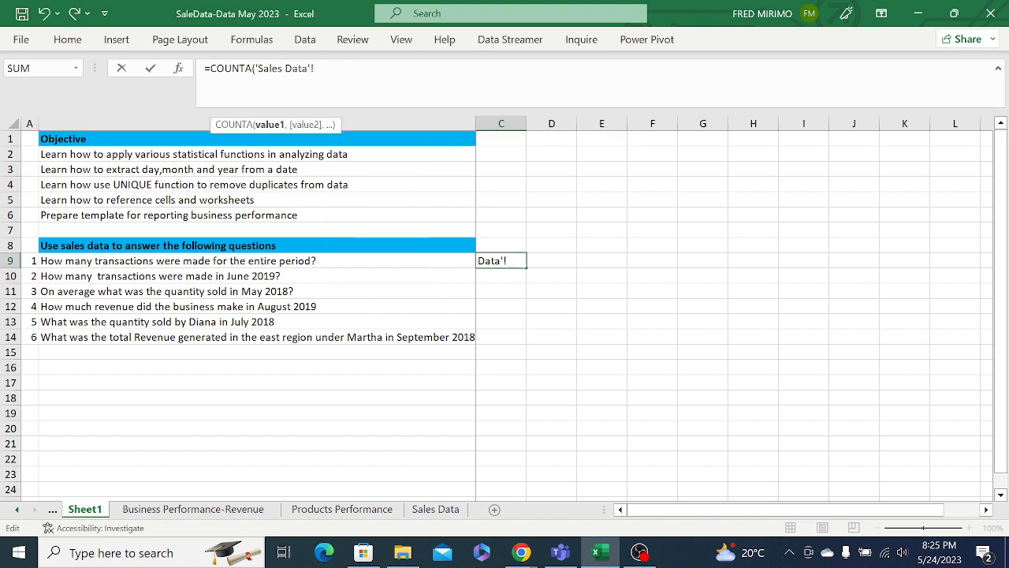
{"action": "key", "text": "BackSpace"}
{"action": "key", "text": "BackSpace"}
{"action": "key", "text": "BackSpace"}
{"action": "key", "text": "BackSpace"}
{"action": "key", "text": "BackSpace"}
{"action": "key", "text": "BackSpace"}
{"action": "key", "text": "BackSpace"}
{"action": "key", "text": "BackSpace"}
{"action": "key", "text": "BackSpace"}
{"action": "key", "text": "BackSpace"}
{"action": "key", "text": "BackSpace"}
{"action": "key", "text": "BackSpace"}
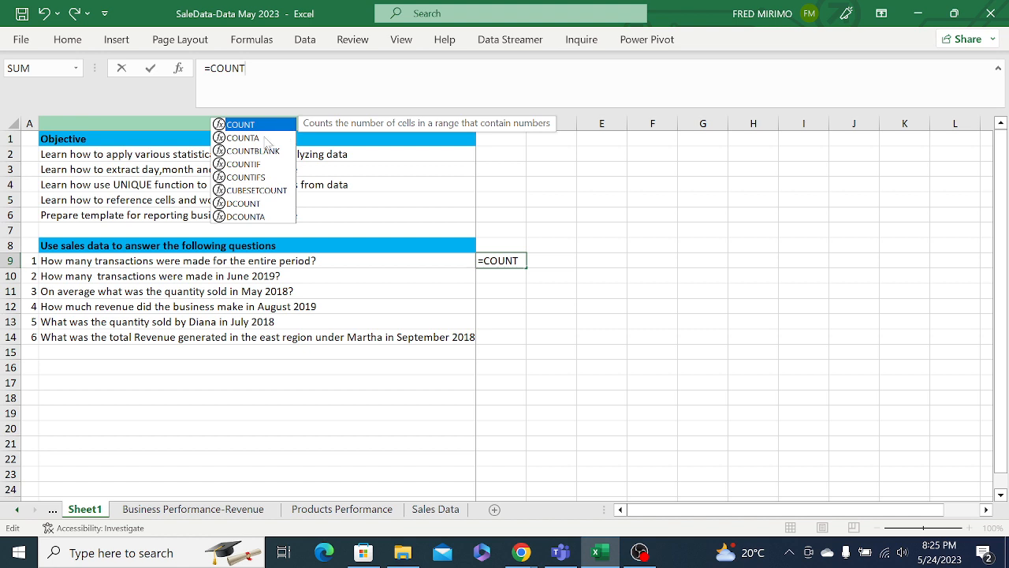
{"action": "double_click", "coordinate": [243, 138]}
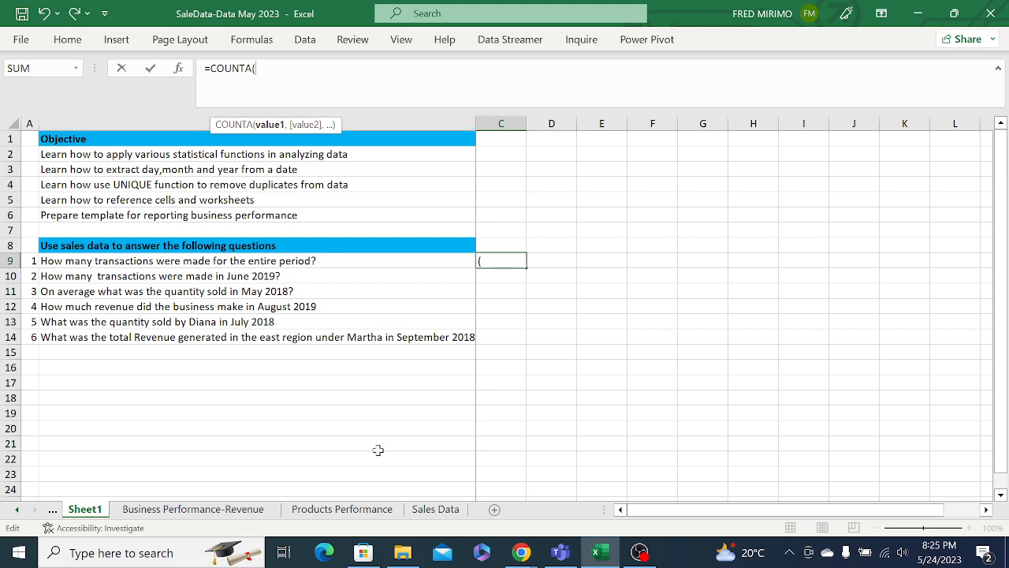
Use the order dates A2:A44 on the Sales Data sheet as the argument and close the formula as =COUNTA('Sales Data'!A2:A44).
{"action": "left_click", "coordinate": [435, 509]}
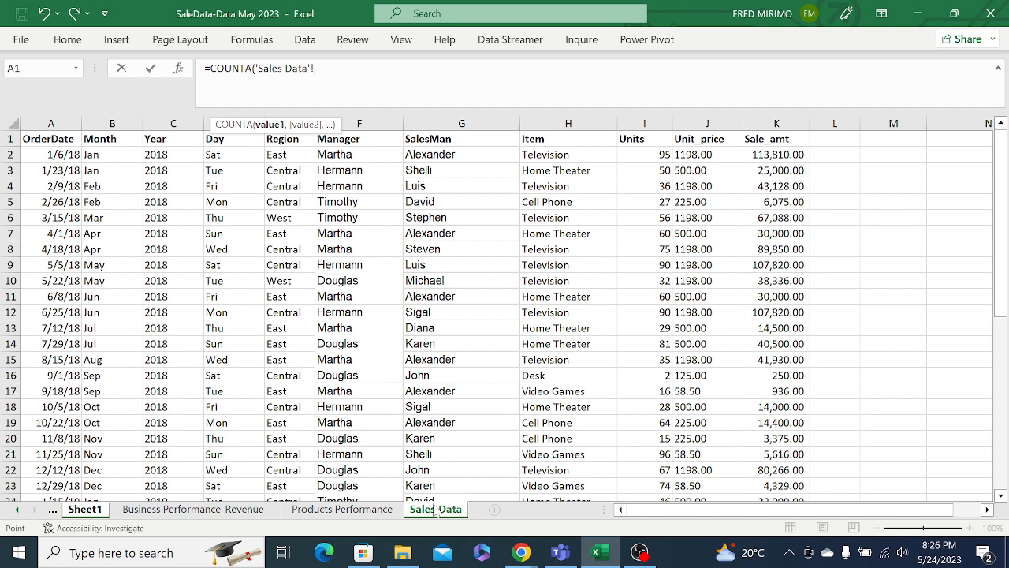
{"action": "left_click", "coordinate": [46, 155]}
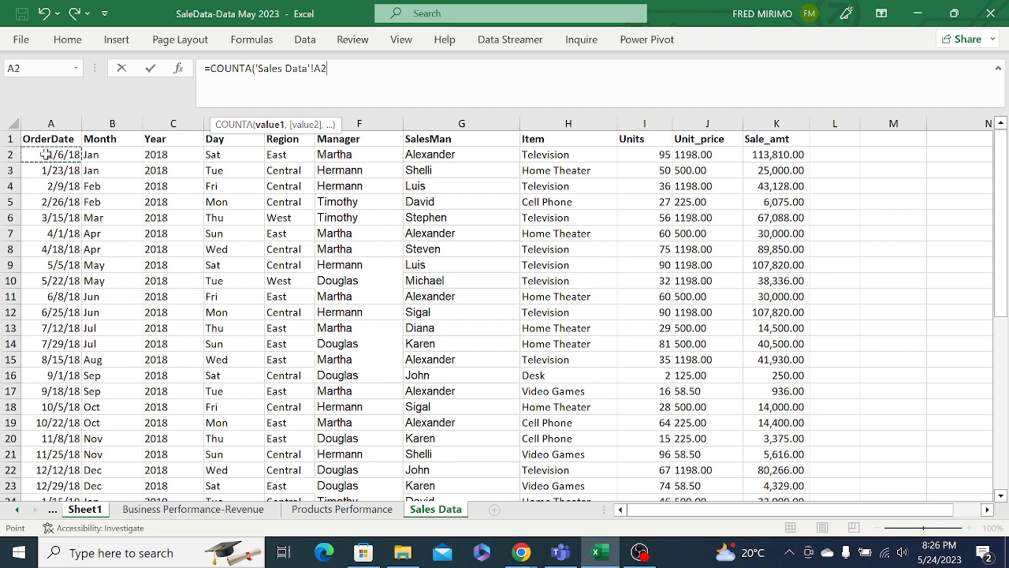
{"action": "left_click_drag", "start_coordinate": [44, 154], "coordinate": [47, 492]}
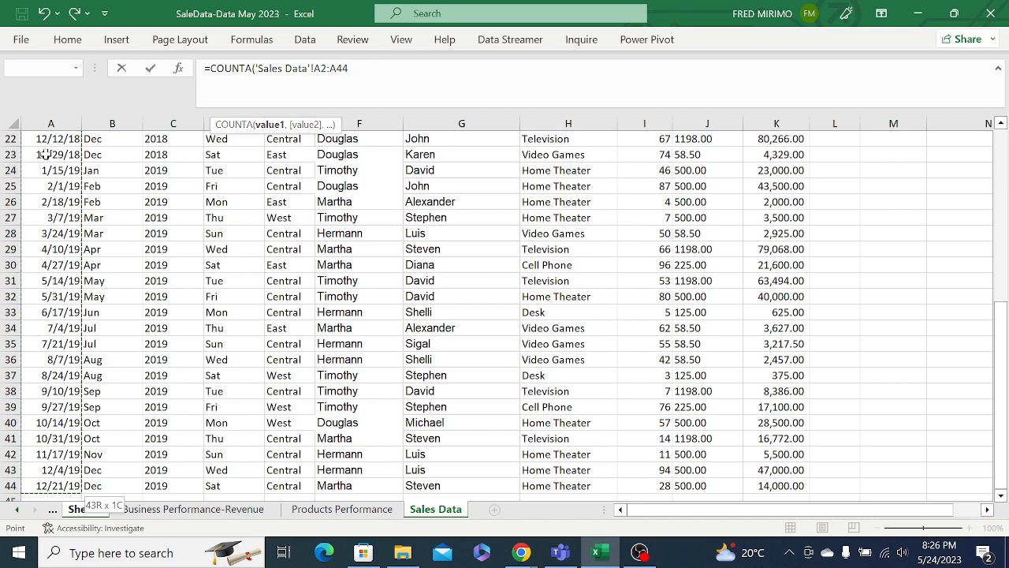
{"action": "type", "text": ")"}
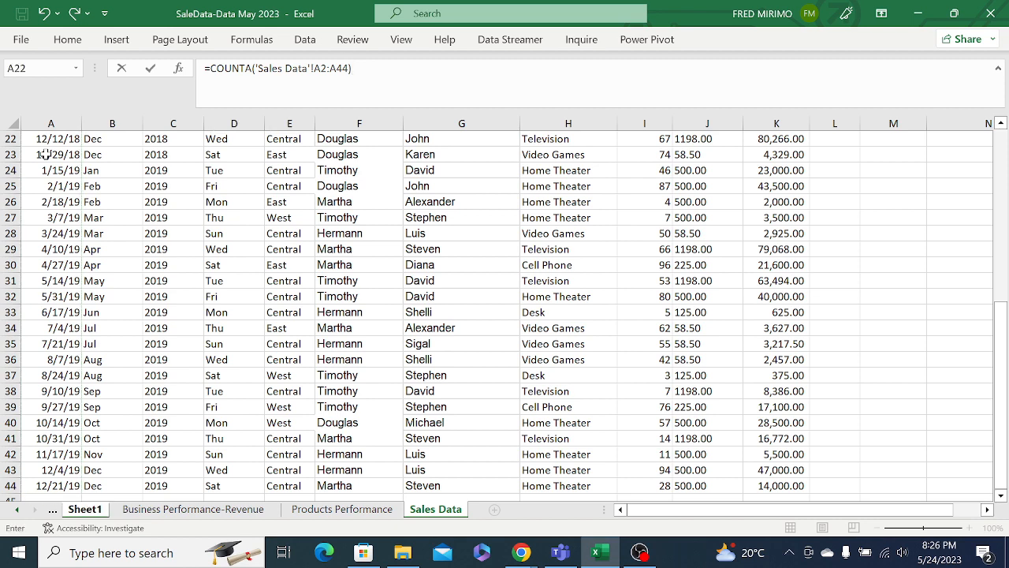
{"action": "key", "text": "Return"}
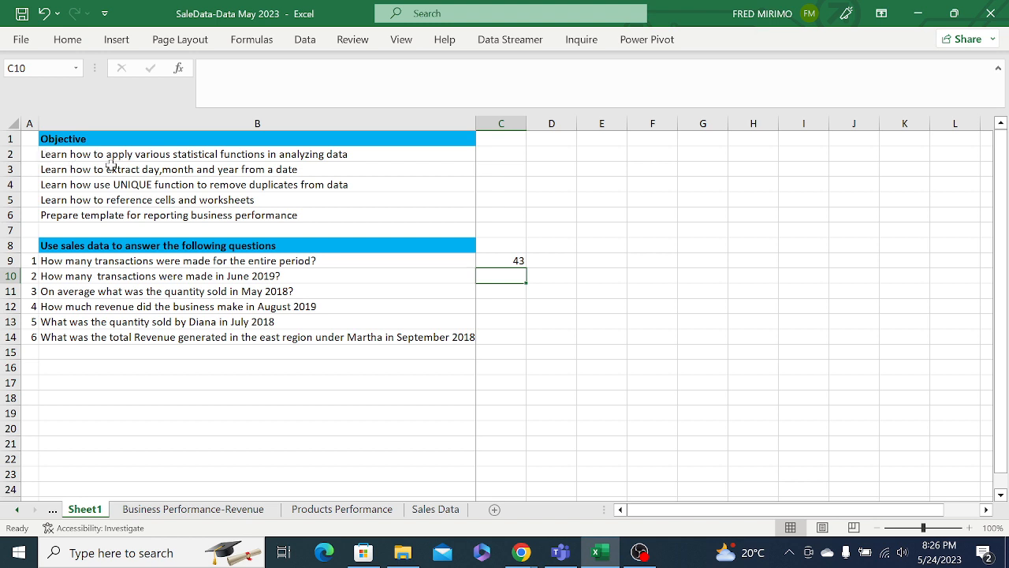
Examine the rebuilt formula in C9, going over the sheet reference and the A2:A44 range, and keep it as it is.
{"action": "left_click", "coordinate": [516, 259]}
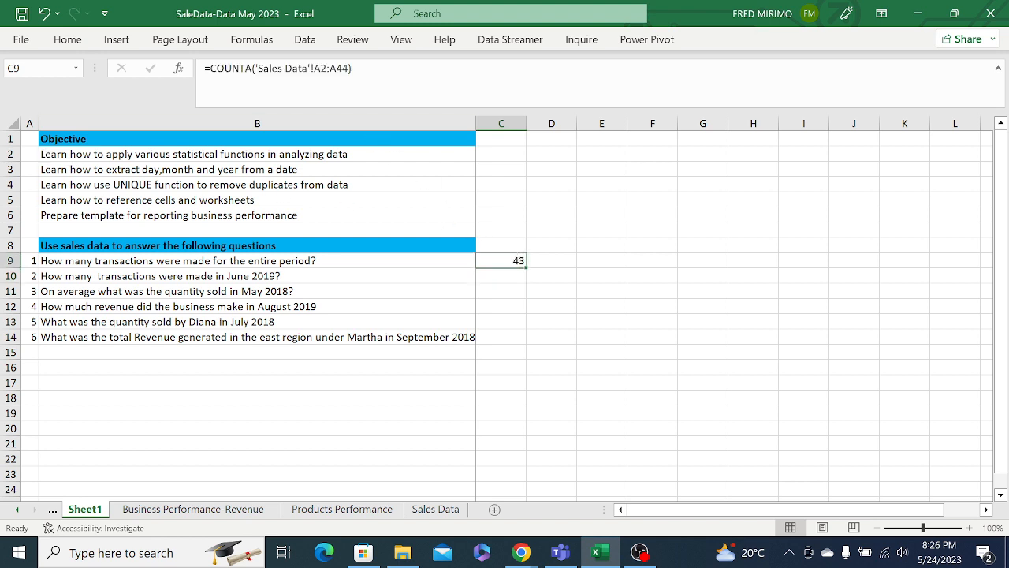
{"action": "left_click", "coordinate": [323, 68]}
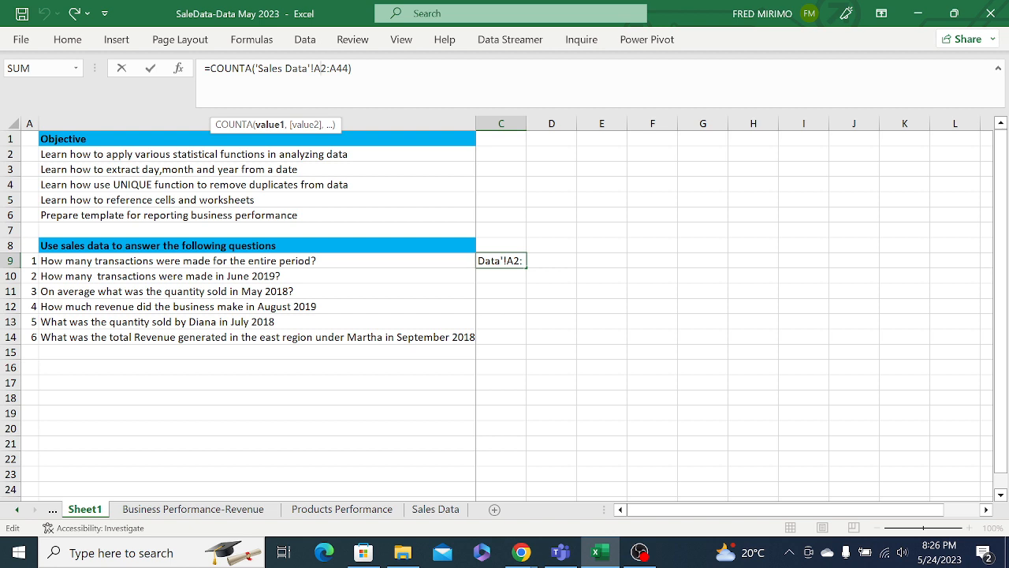
{"action": "left_click", "coordinate": [353, 68]}
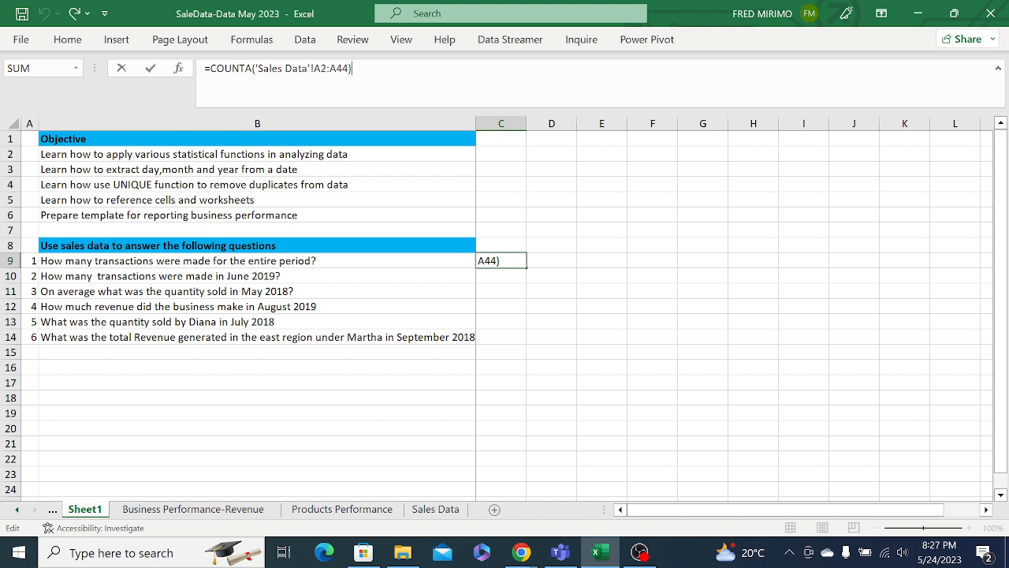
{"action": "key", "text": "Return"}
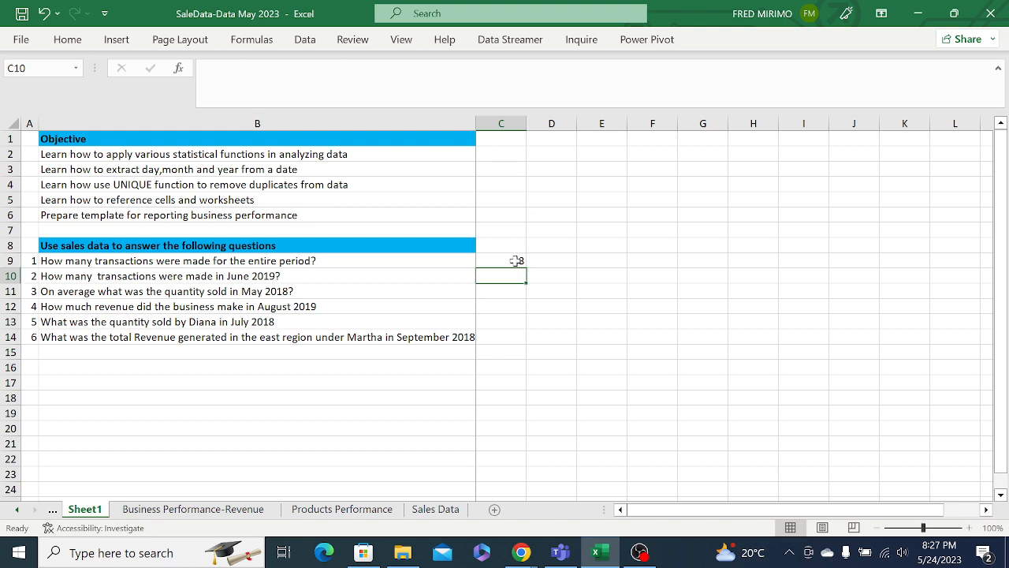
{"action": "left_click", "coordinate": [517, 258]}
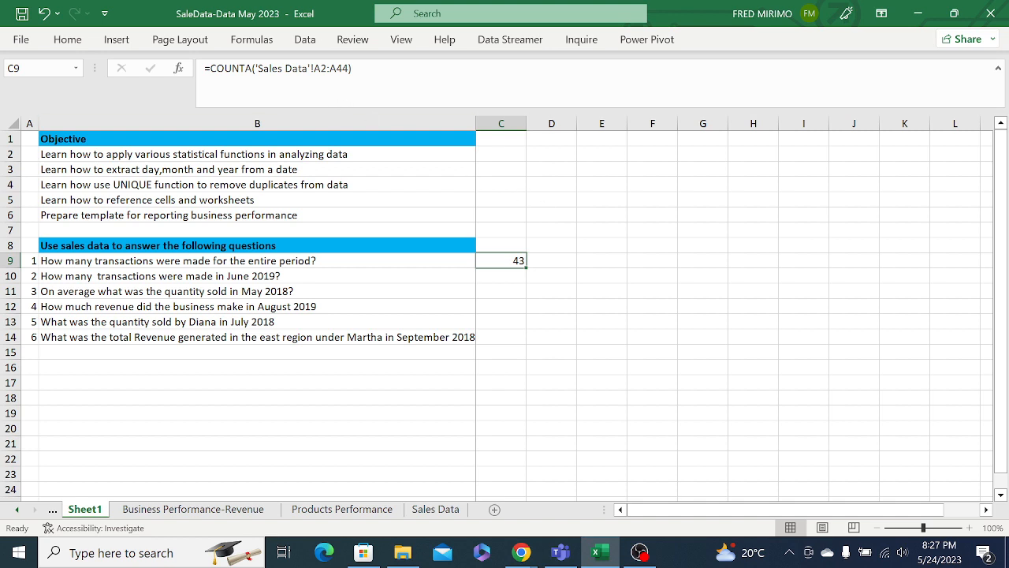
{"action": "left_click", "coordinate": [286, 72]}
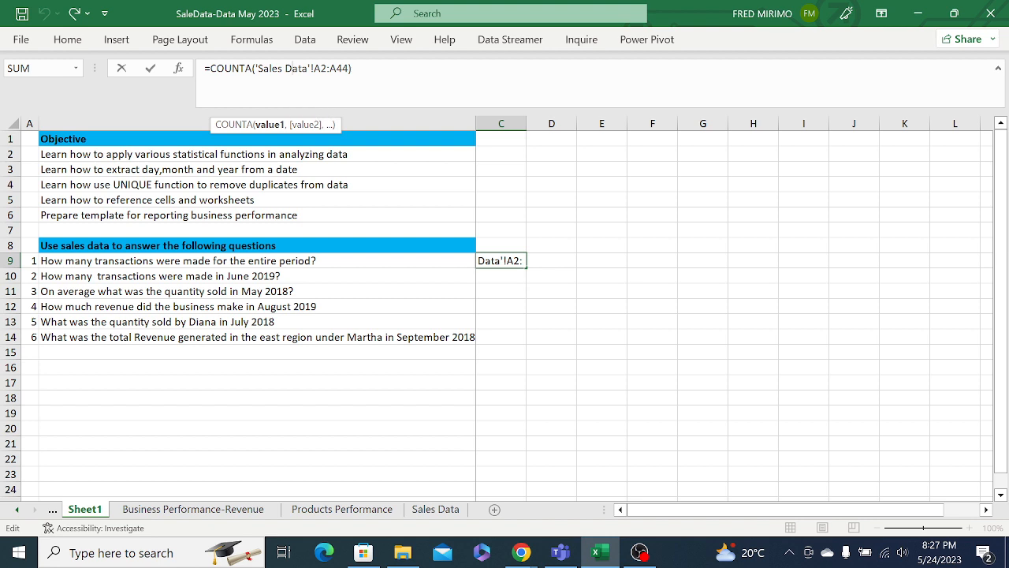
{"action": "left_click", "coordinate": [354, 69]}
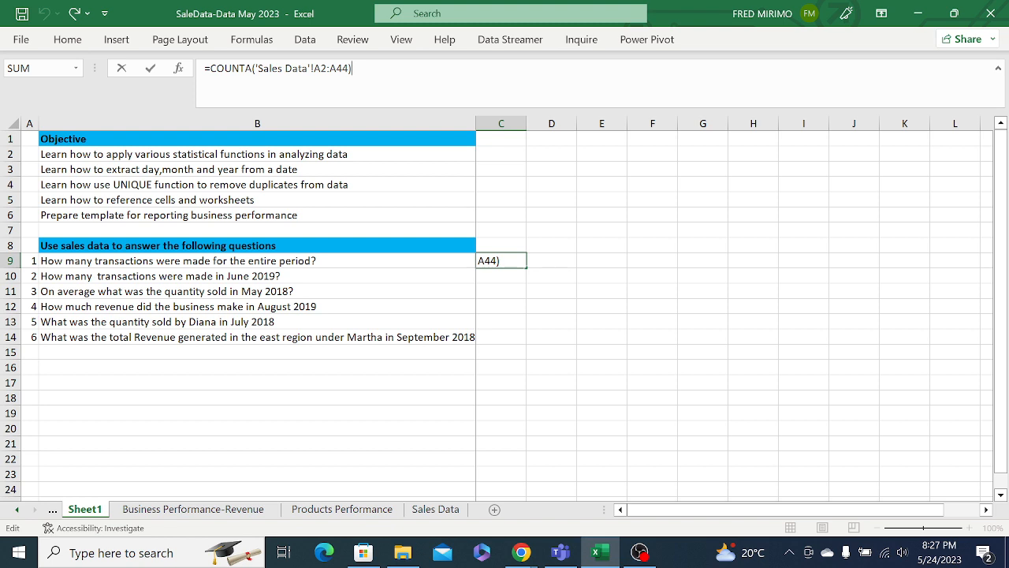
{"action": "key", "text": "Return"}
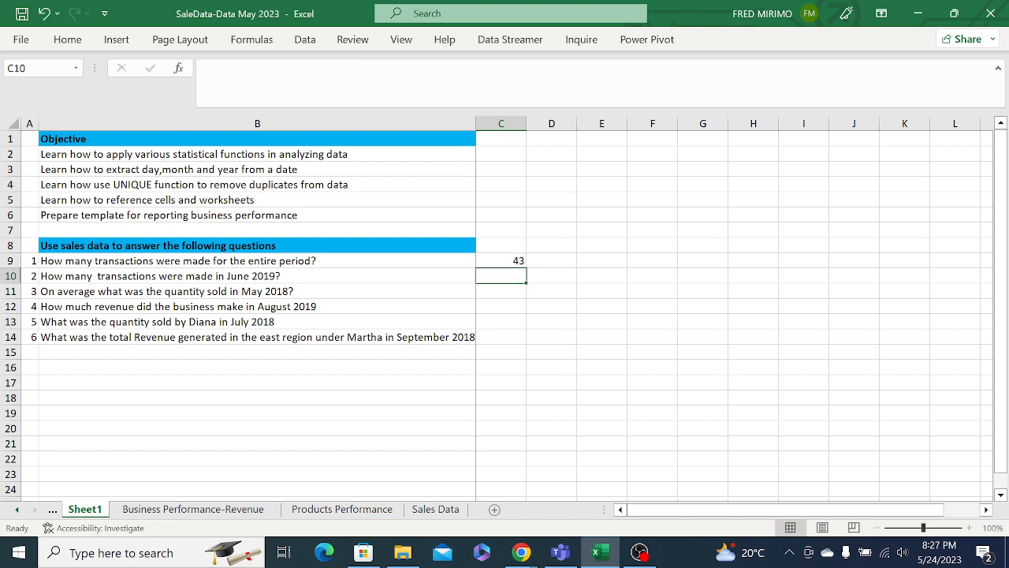
{"action": "left_click", "coordinate": [511, 261]}
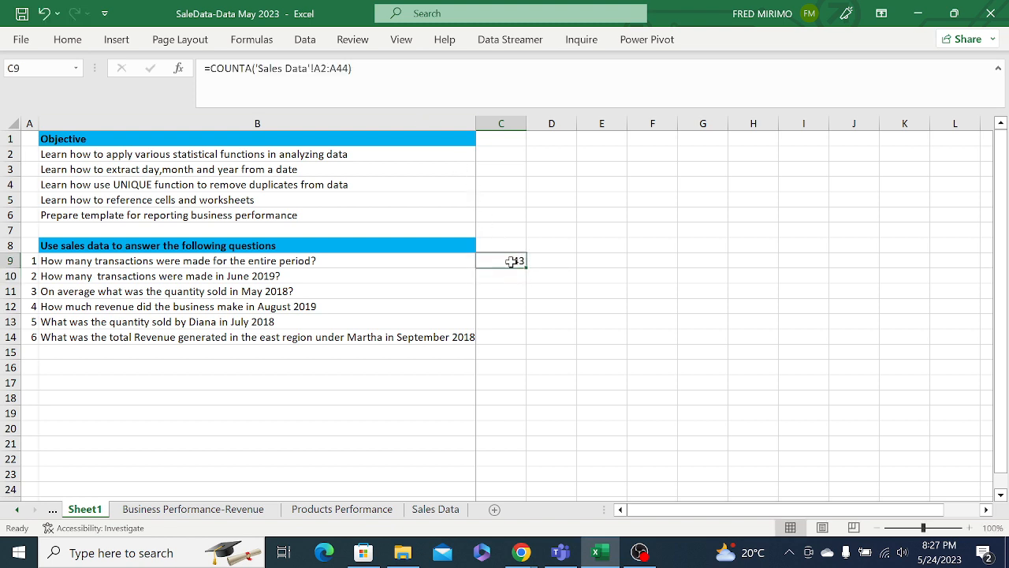
{"action": "left_click", "coordinate": [335, 67]}
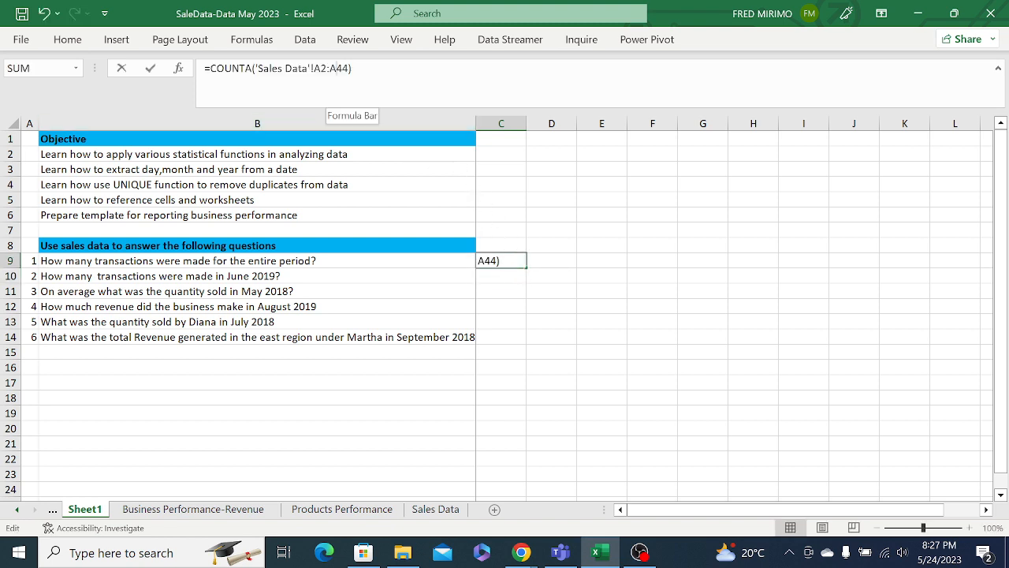
{"action": "left_click", "coordinate": [352, 69]}
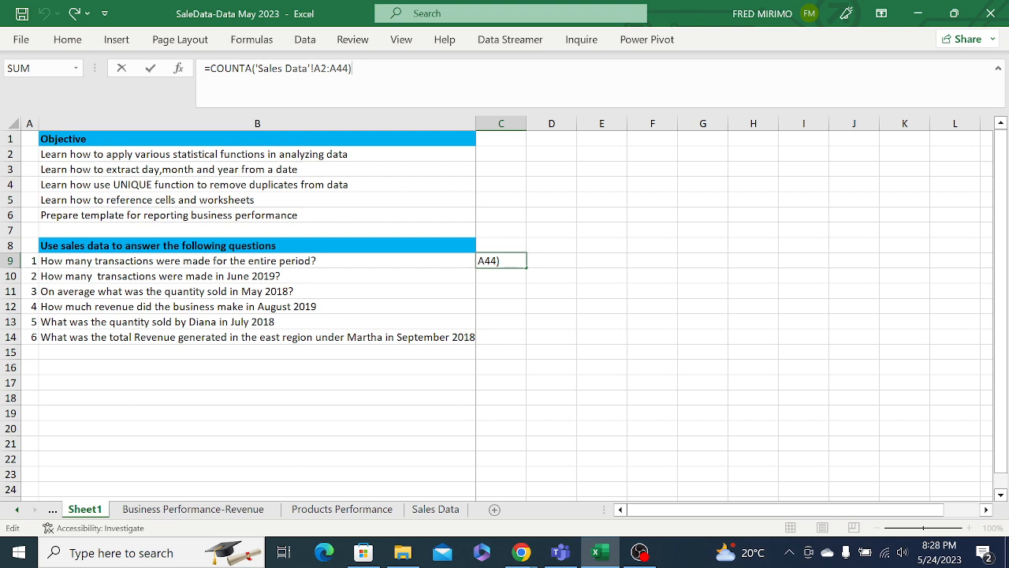
{"action": "key", "text": "Return"}
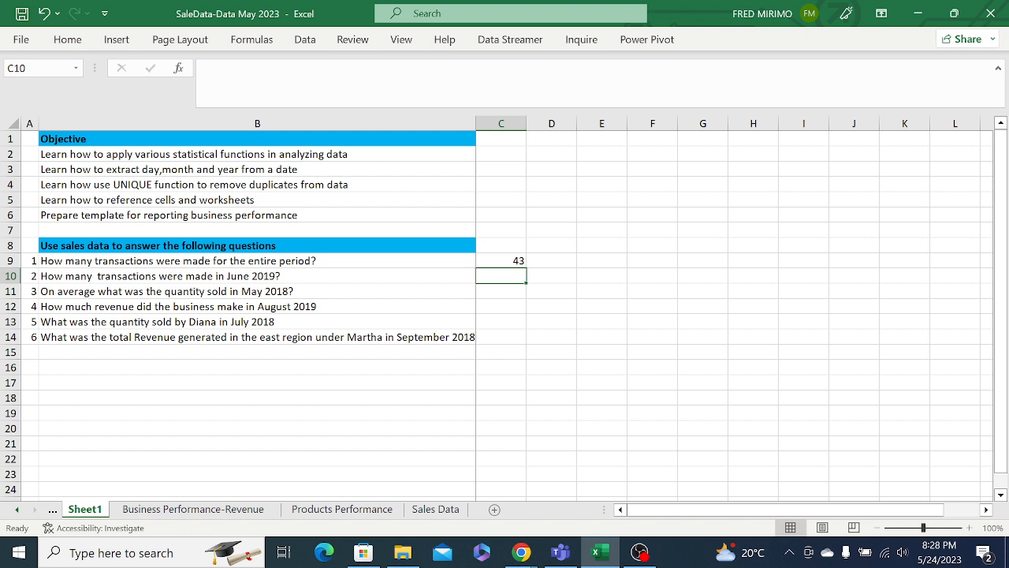
{"action": "left_click", "coordinate": [517, 259]}
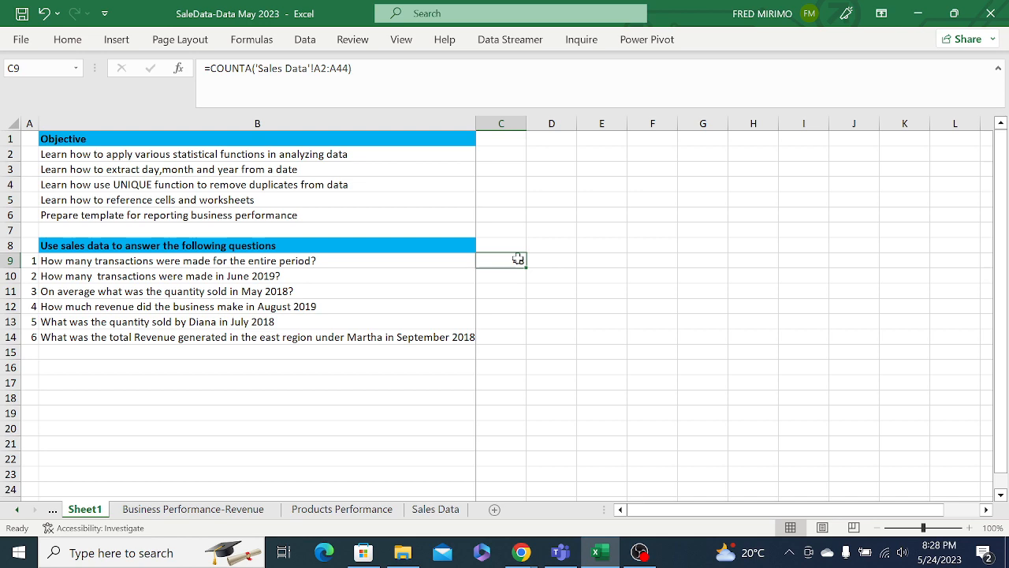
Freeze the header row of the Sales Data sheet, with row 1 selected.
{"action": "left_click", "coordinate": [435, 509]}
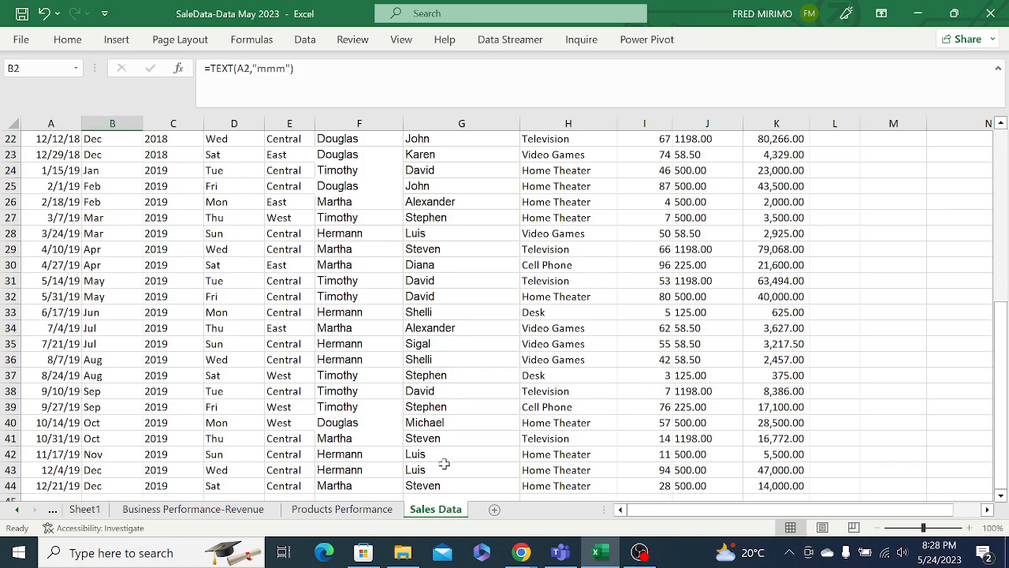
{"action": "scroll", "coordinate": [75, 198], "scroll_direction": "up", "scroll_amount": 3}
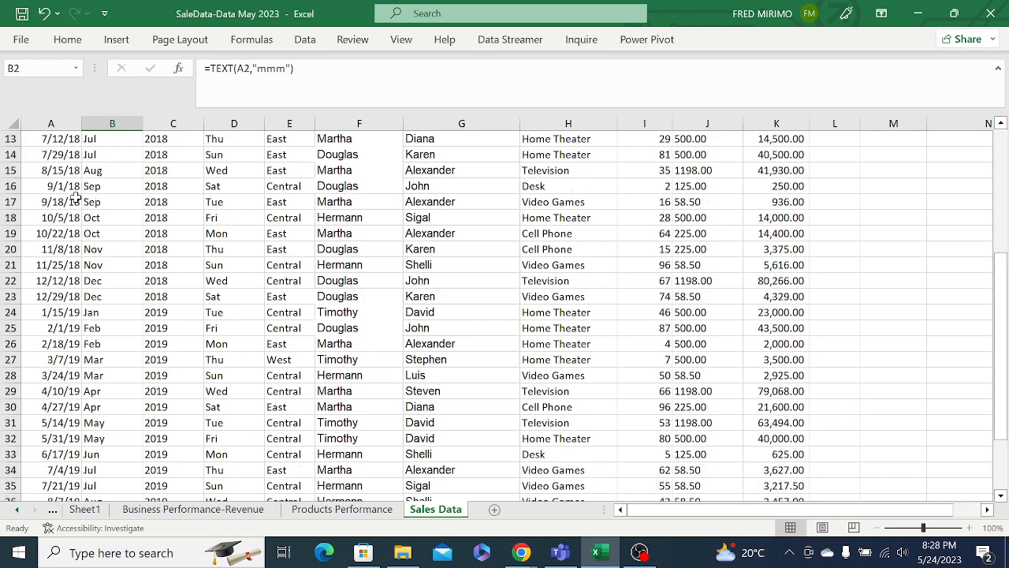
{"action": "scroll", "coordinate": [75, 198], "scroll_direction": "up", "scroll_amount": 2}
{"action": "scroll", "coordinate": [75, 197], "scroll_direction": "down", "scroll_amount": 10}
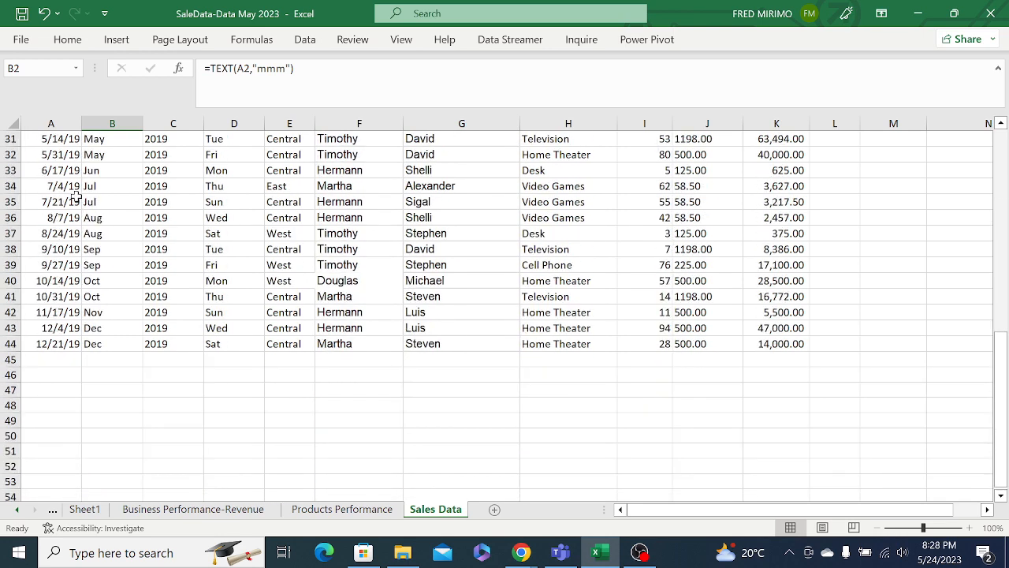
{"action": "left_click", "coordinate": [64, 289]}
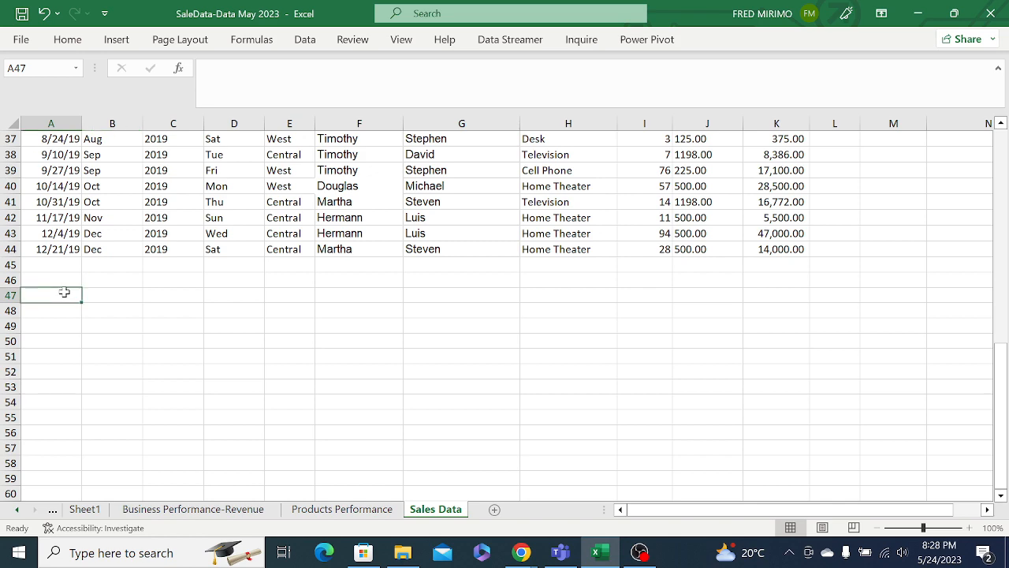
{"action": "left_click_drag", "start_coordinate": [1007, 361], "coordinate": [1007, 101]}
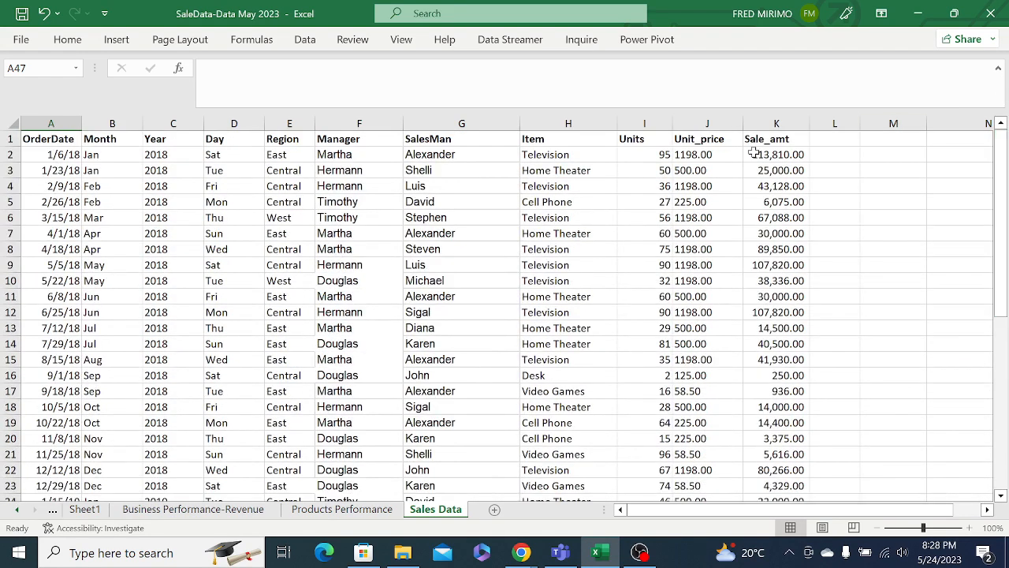
{"action": "left_click", "coordinate": [6, 139]}
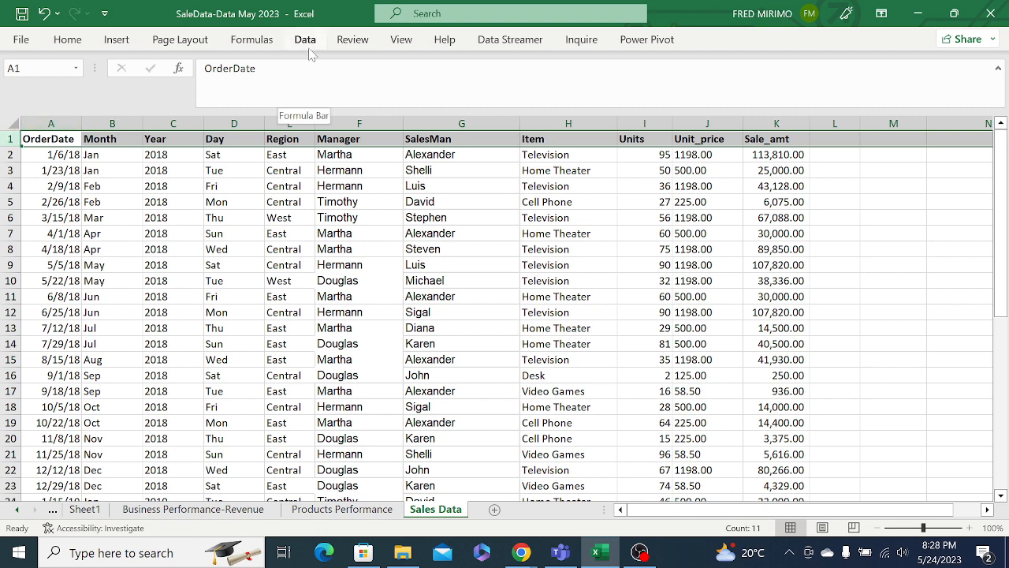
{"action": "left_click", "coordinate": [396, 42]}
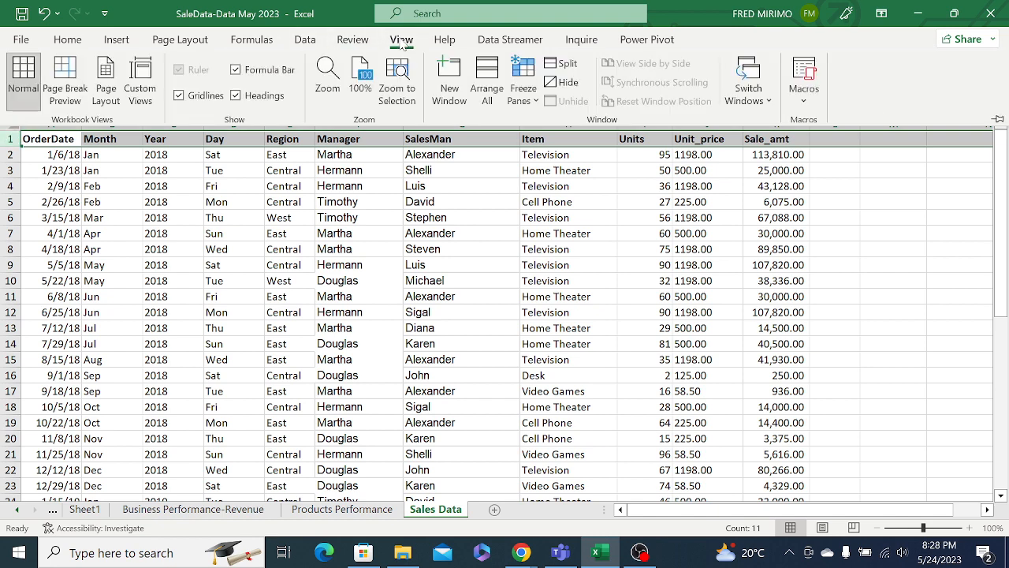
{"action": "left_click", "coordinate": [532, 86]}
{"action": "left_click", "coordinate": [596, 183]}
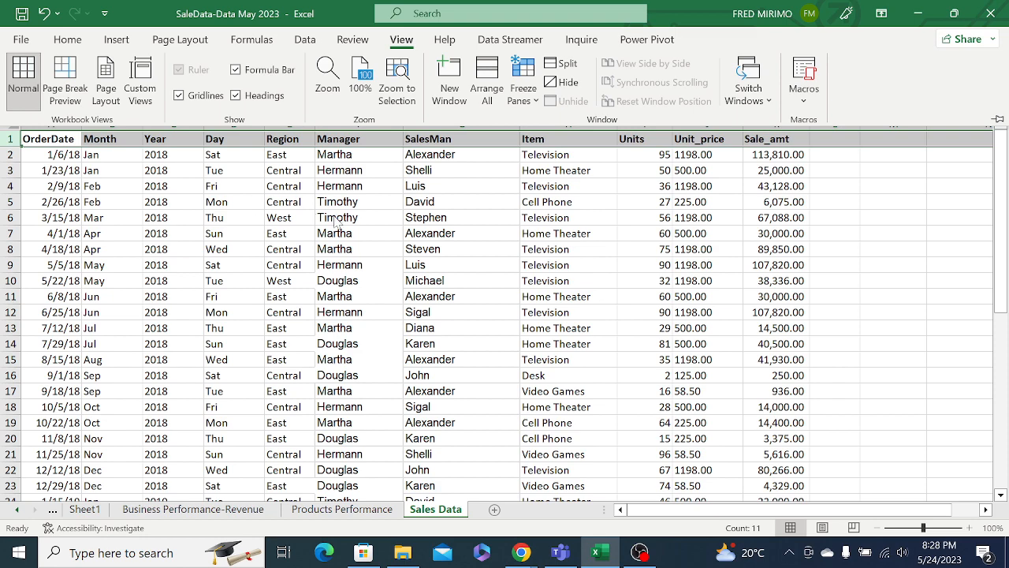
Check that the header row stays in place by going through the Sales Data records to the end and back.
{"action": "scroll", "coordinate": [335, 218], "scroll_direction": "down", "scroll_amount": 5}
{"action": "scroll", "coordinate": [335, 218], "scroll_direction": "up", "scroll_amount": 5}
{"action": "scroll", "coordinate": [335, 218], "scroll_direction": "down", "scroll_amount": 12}
{"action": "scroll", "coordinate": [334, 209], "scroll_direction": "up", "scroll_amount": 12}
{"action": "left_click", "coordinate": [415, 189]}
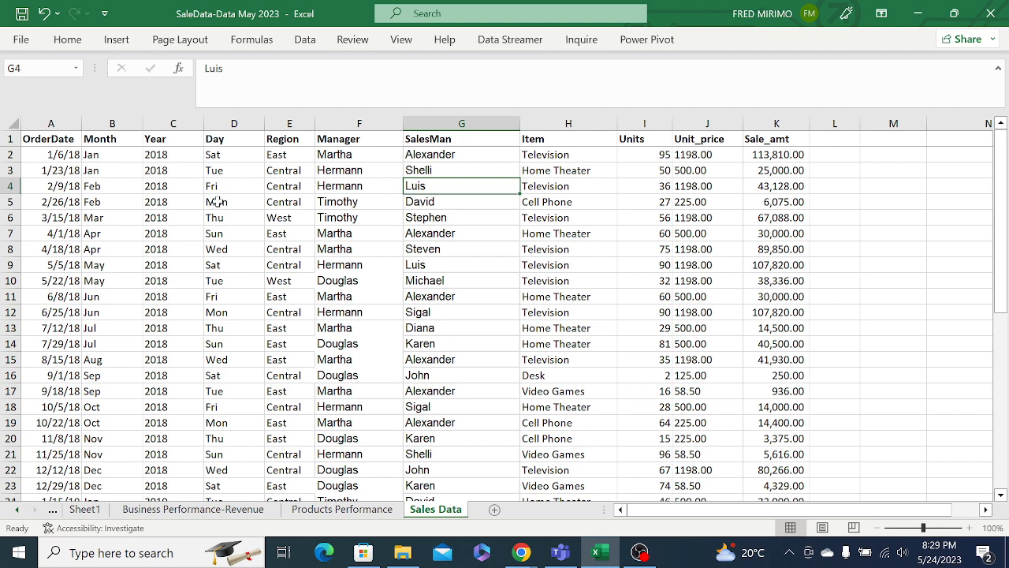
{"action": "left_click", "coordinate": [285, 155]}
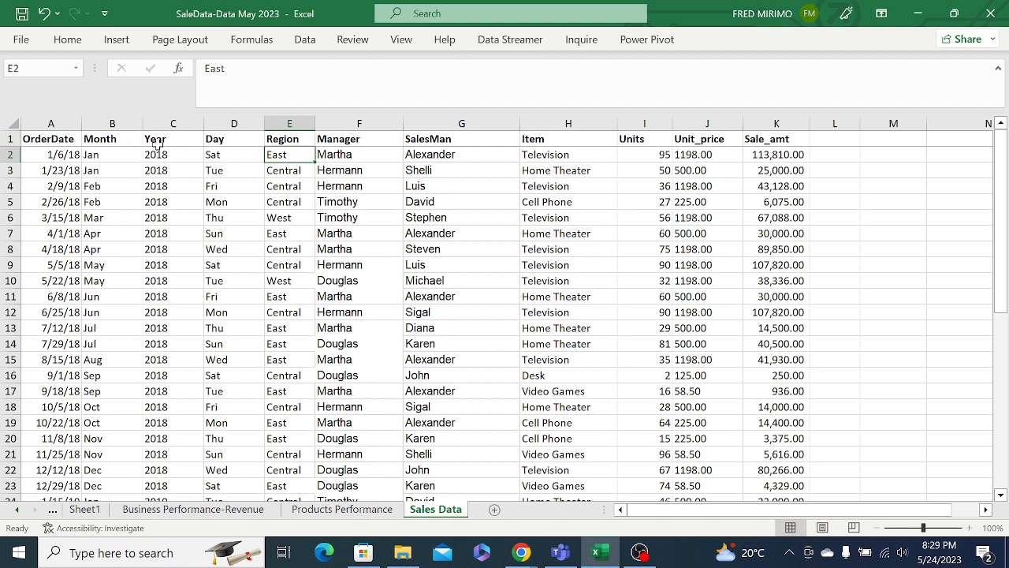
{"action": "scroll", "coordinate": [359, 177], "scroll_direction": "down", "scroll_amount": 2}
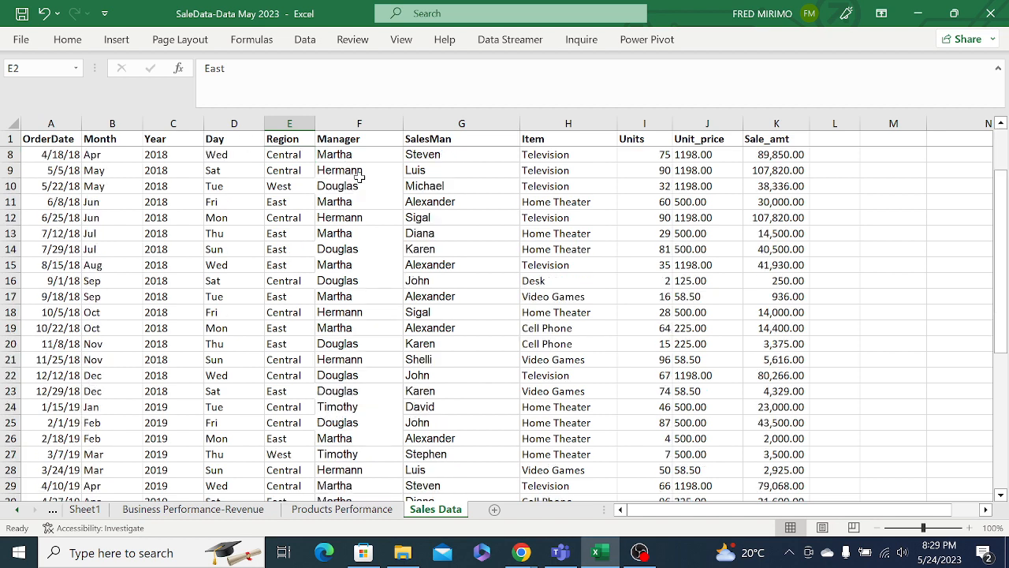
{"action": "scroll", "coordinate": [359, 178], "scroll_direction": "down", "scroll_amount": 14}
{"action": "scroll", "coordinate": [359, 177], "scroll_direction": "up", "scroll_amount": 16}
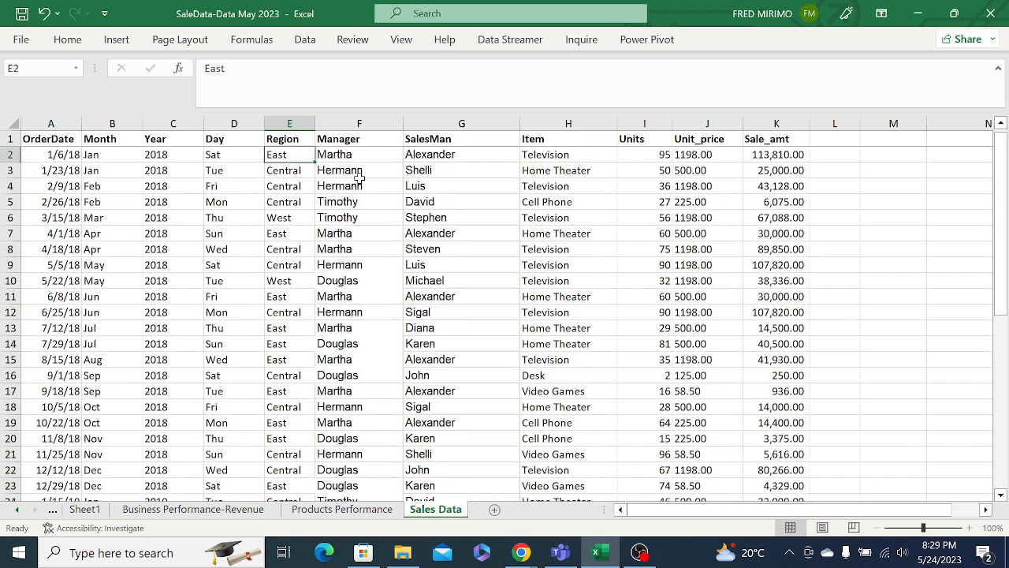
Reapply Freeze Top Row to the Sales Data sheet with row 1 selected.
{"action": "left_click", "coordinate": [11, 139]}
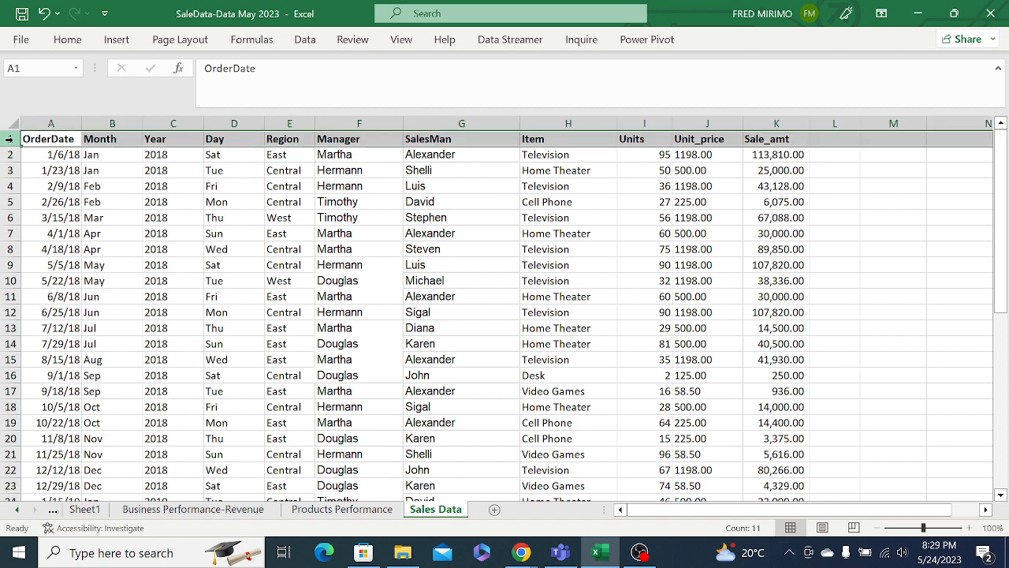
{"action": "left_click", "coordinate": [403, 44]}
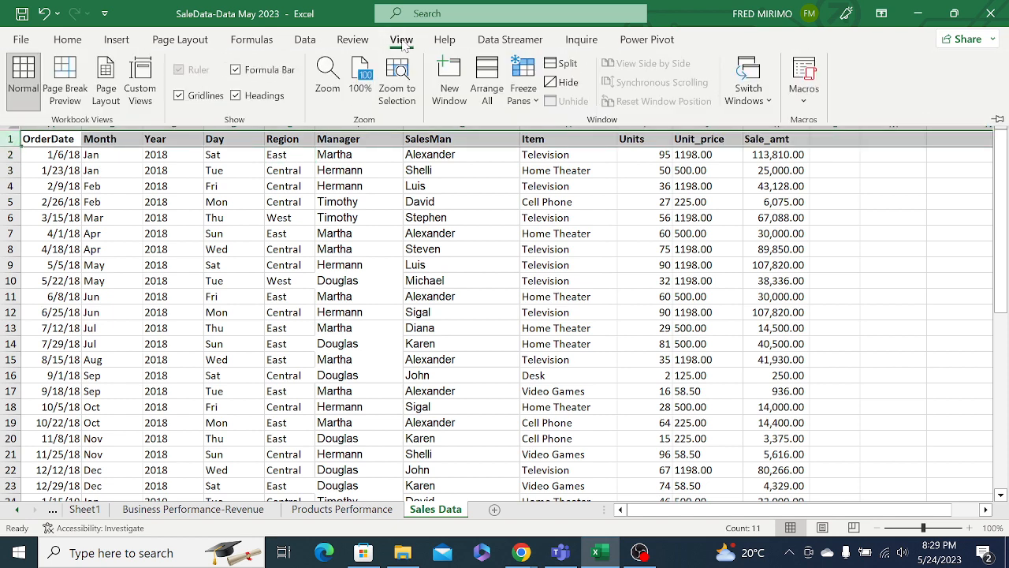
{"action": "left_click", "coordinate": [533, 97]}
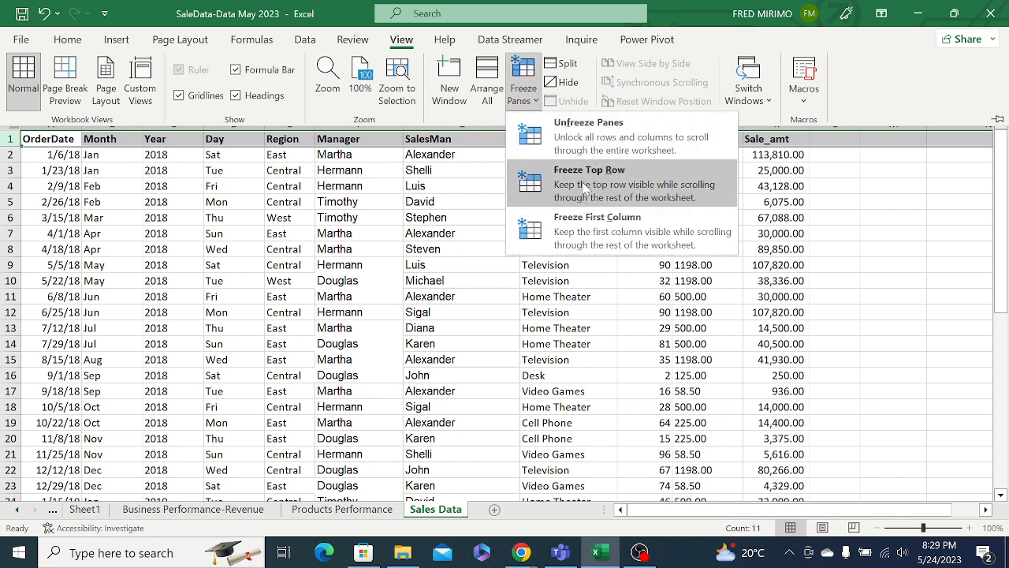
{"action": "left_click", "coordinate": [585, 189]}
{"action": "key", "text": "ctrl+F1"}
{"action": "left_click", "coordinate": [500, 201]}
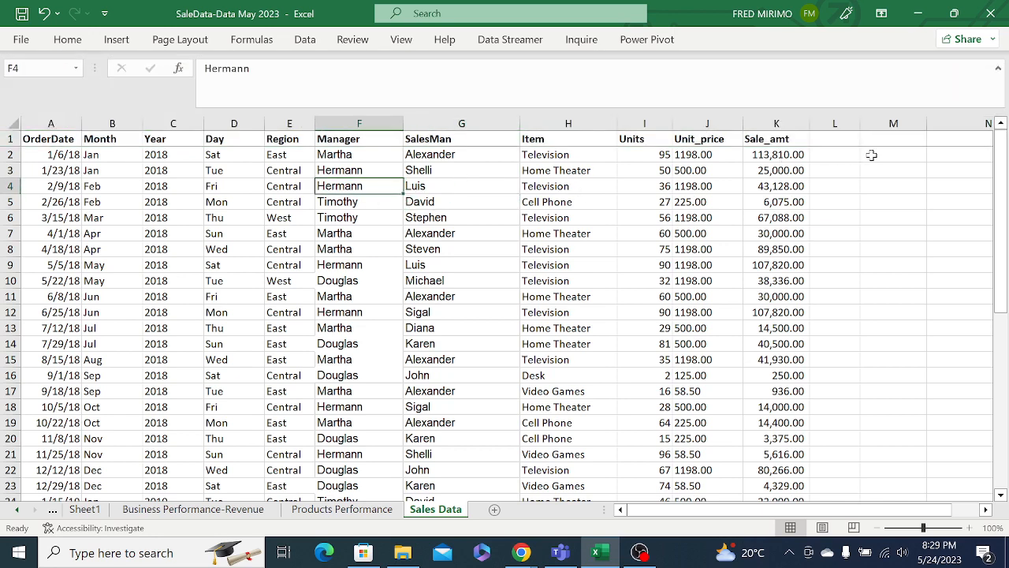
Start a formula with the COUNTA function in cell M2 of the Sales Data sheet.
{"action": "left_click", "coordinate": [871, 155]}
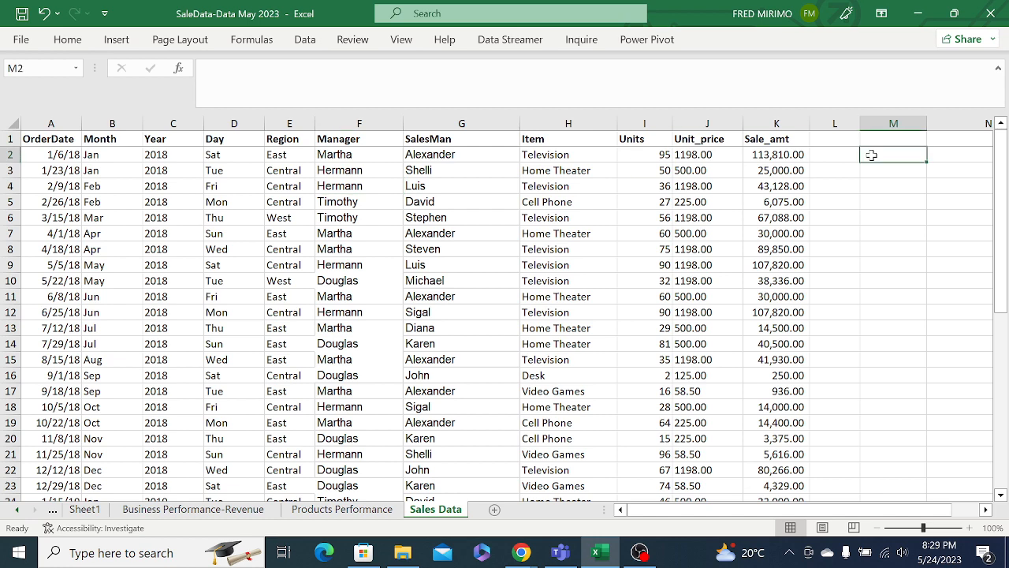
{"action": "type", "text": "=count"}
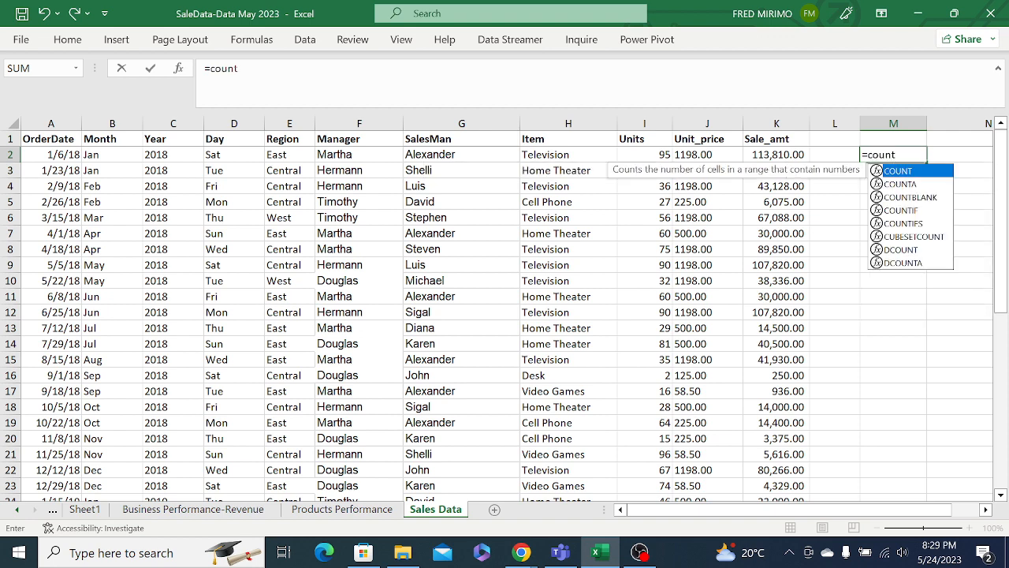
{"action": "double_click", "coordinate": [907, 185]}
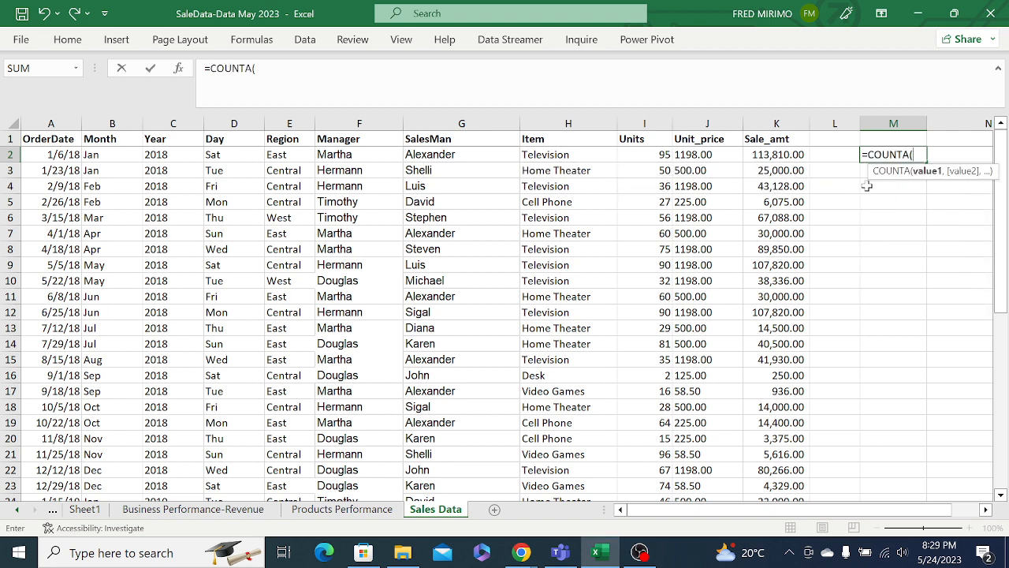
{"action": "left_click", "coordinate": [58, 155]}
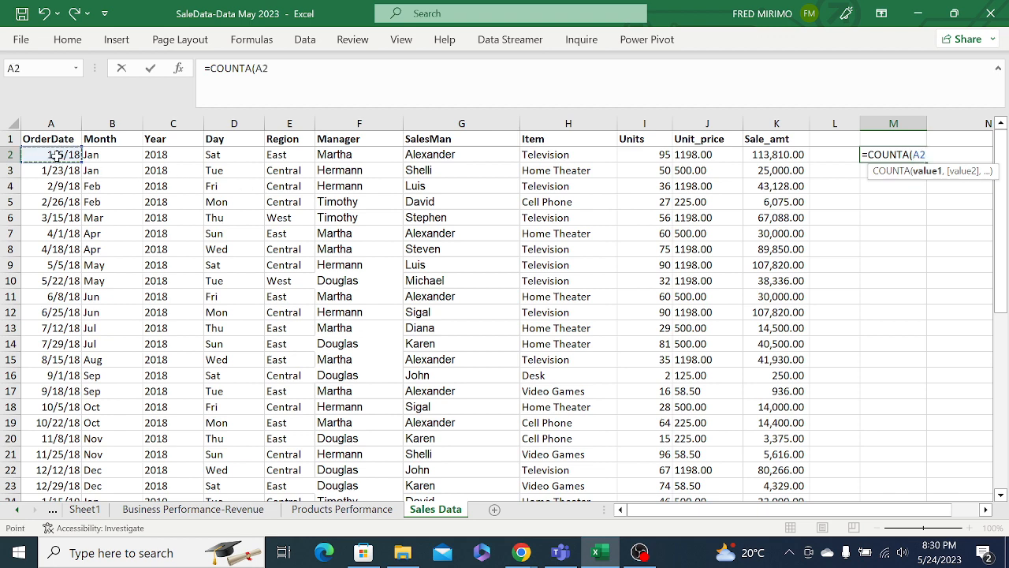
{"action": "key", "text": "ctrl+shift+Down"}
{"action": "key", "text": "ctrl+shift+Up"}
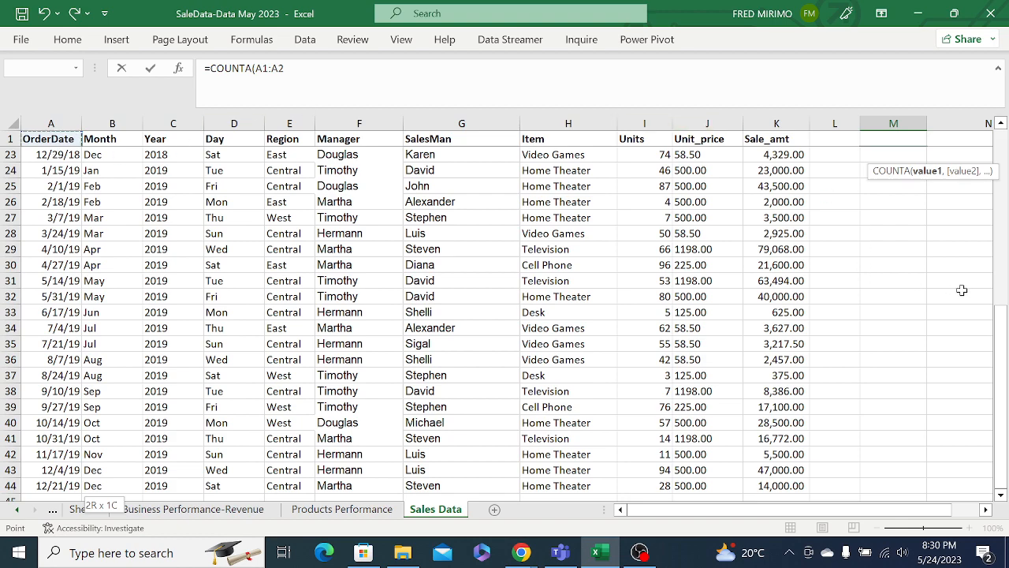
{"action": "left_click_drag", "start_coordinate": [992, 317], "coordinate": [992, 142]}
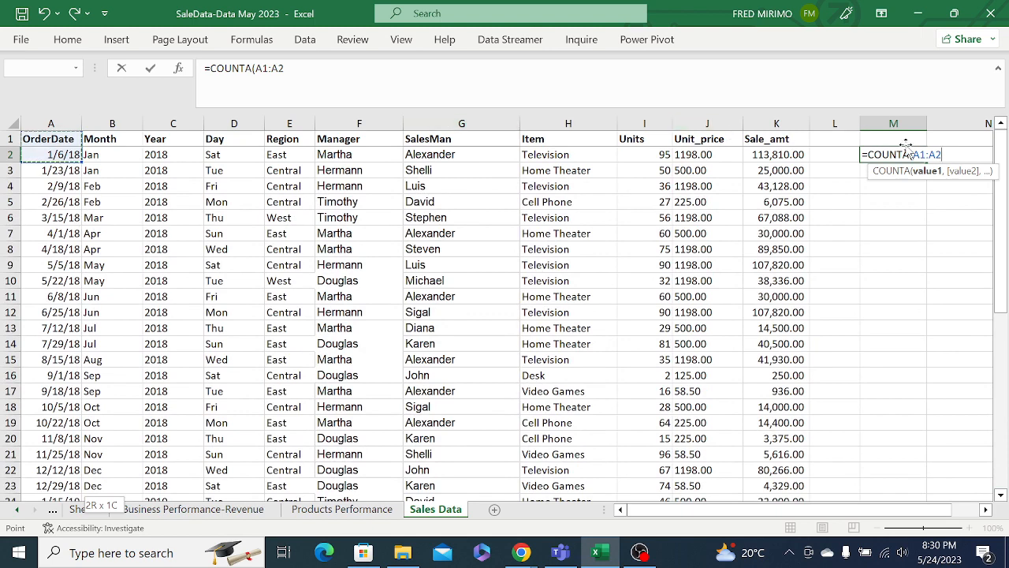
{"action": "key", "text": "BackSpace"}
{"action": "key", "text": "BackSpace"}
{"action": "key", "text": "BackSpace"}
{"action": "key", "text": "BackSpace"}
{"action": "key", "text": "BackSpace"}
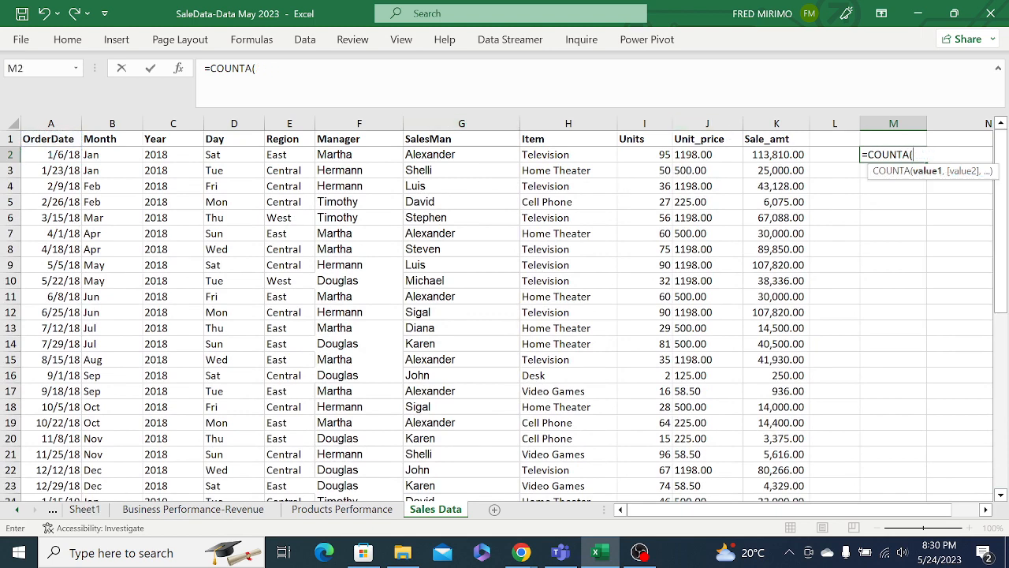
Use the order dates A2:A44 as the argument in M2 and complete the formula as =COUNTA(A2:A44).
{"action": "left_click", "coordinate": [57, 155]}
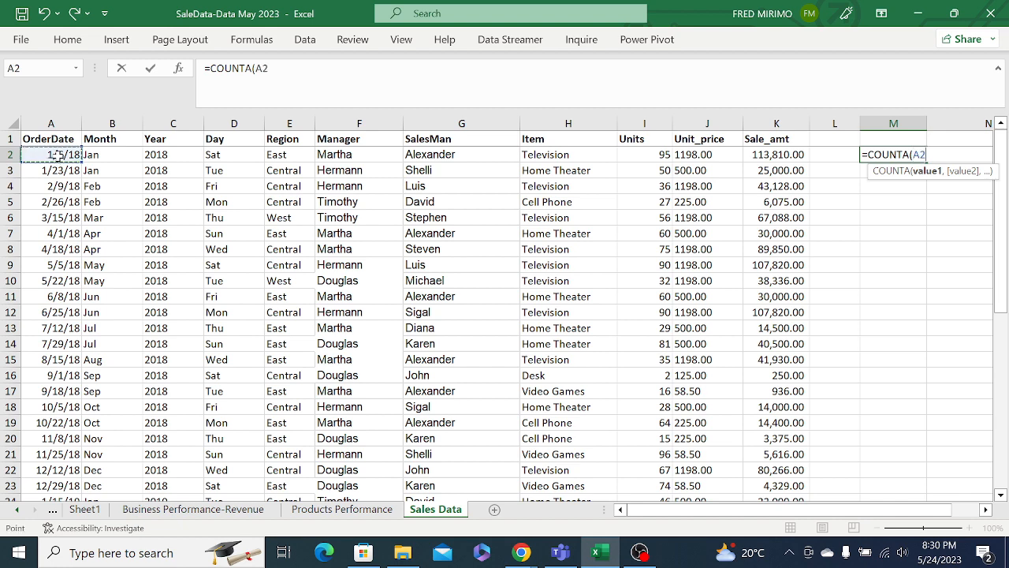
{"action": "key", "text": "ctrl+shift+Down"}
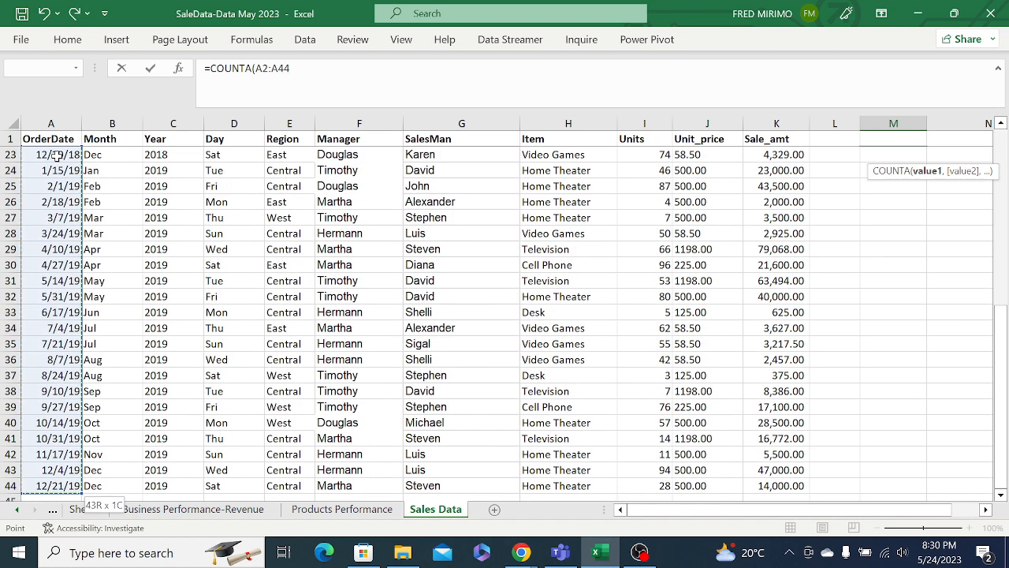
{"action": "type", "text": ")"}
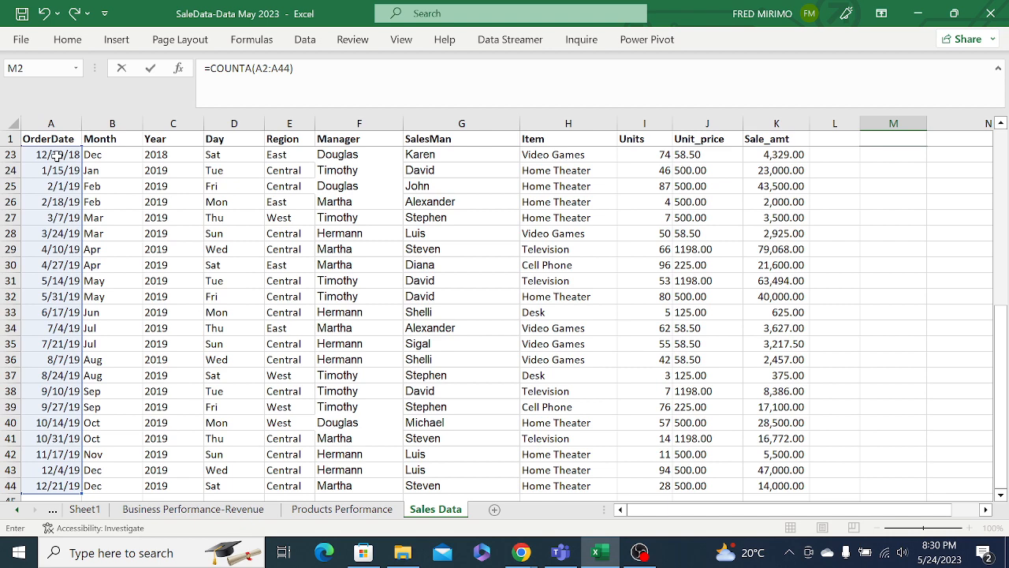
{"action": "key", "text": "Return"}
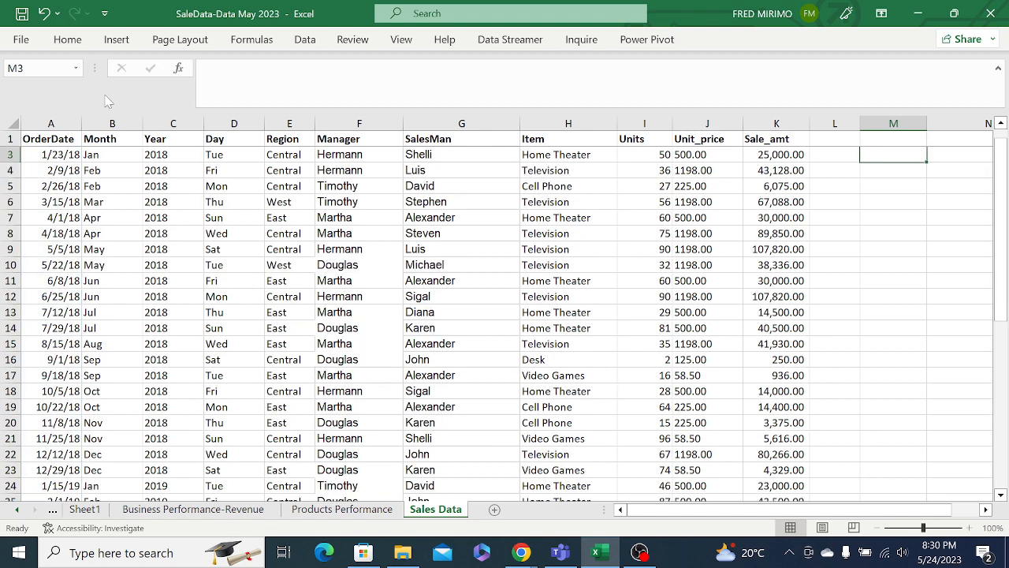
{"action": "left_click_drag", "start_coordinate": [1003, 151], "coordinate": [1005, 122]}
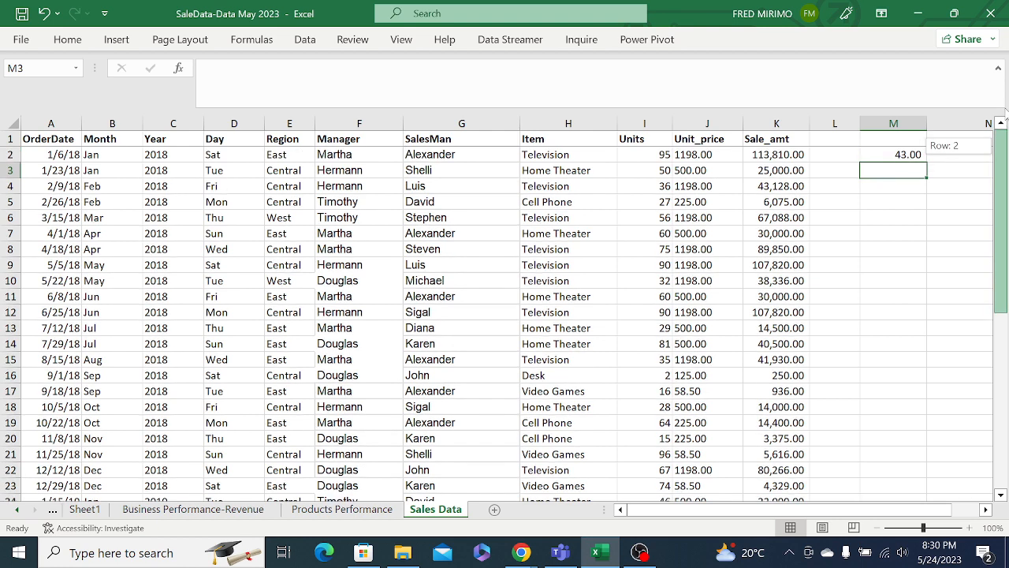
Reduce the number format of cell M2 to zero decimal places.
{"action": "left_click", "coordinate": [907, 156]}
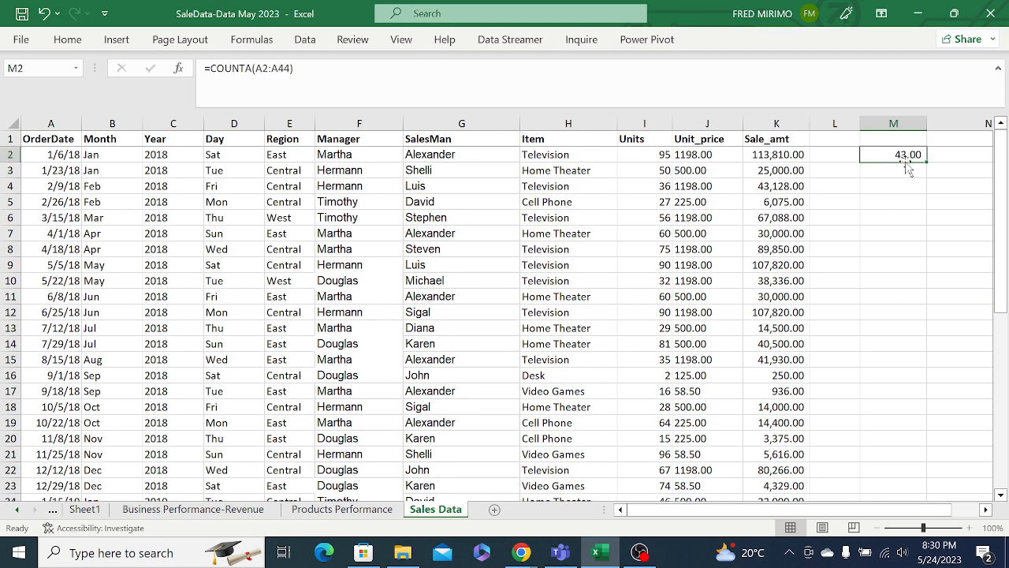
{"action": "left_click", "coordinate": [70, 40]}
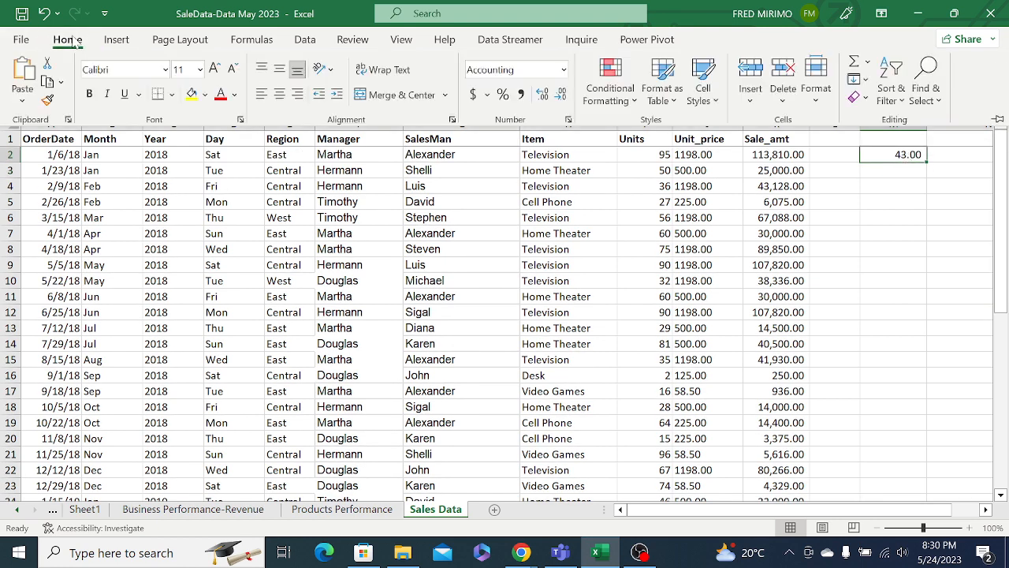
{"action": "left_click", "coordinate": [560, 95]}
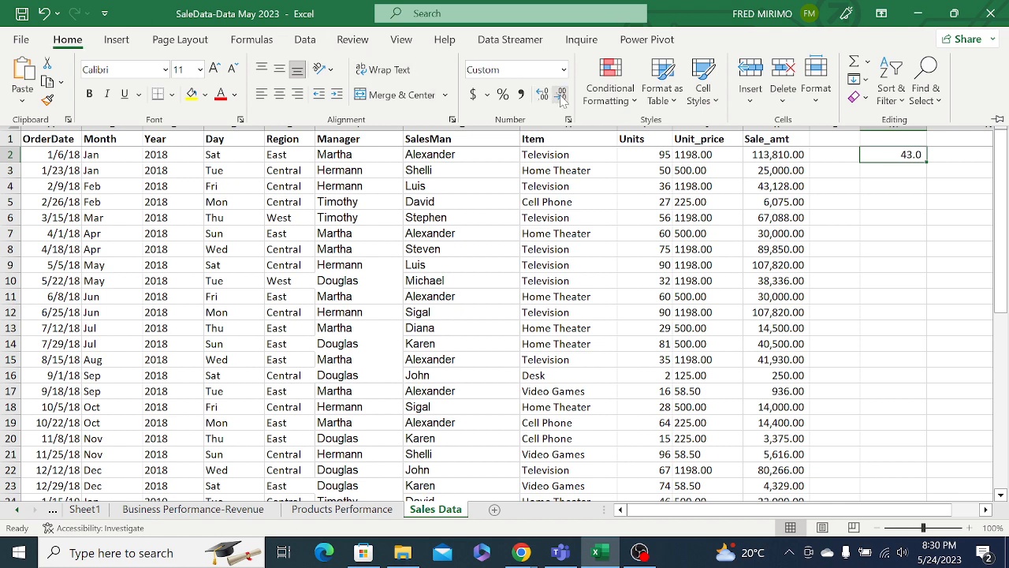
{"action": "left_click", "coordinate": [561, 94]}
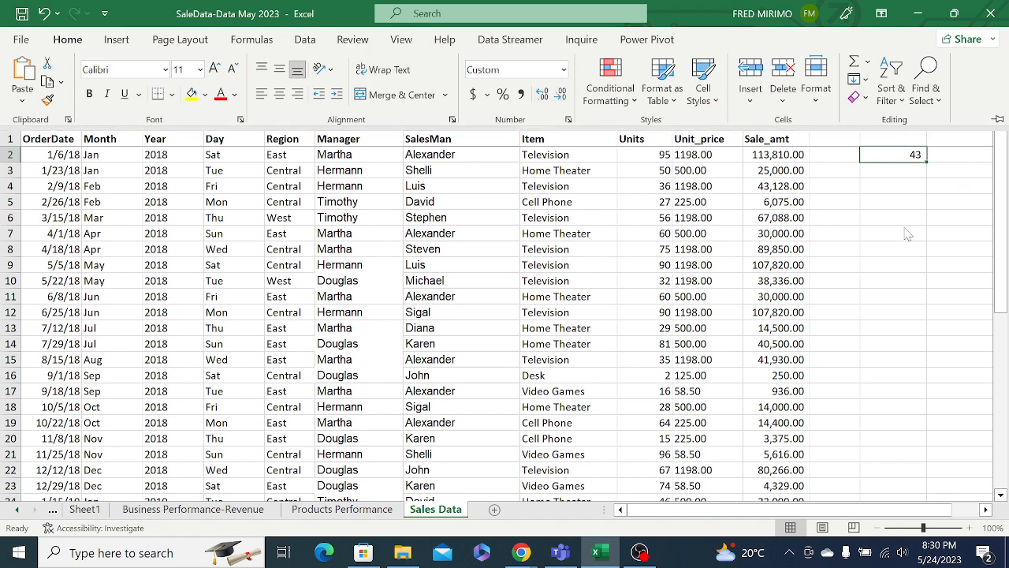
{"action": "left_click", "coordinate": [904, 230]}
Examine the COUNTA formula in M2 and its A2:A44 range in edit mode, keeping it as it is.
{"action": "left_click", "coordinate": [907, 155]}
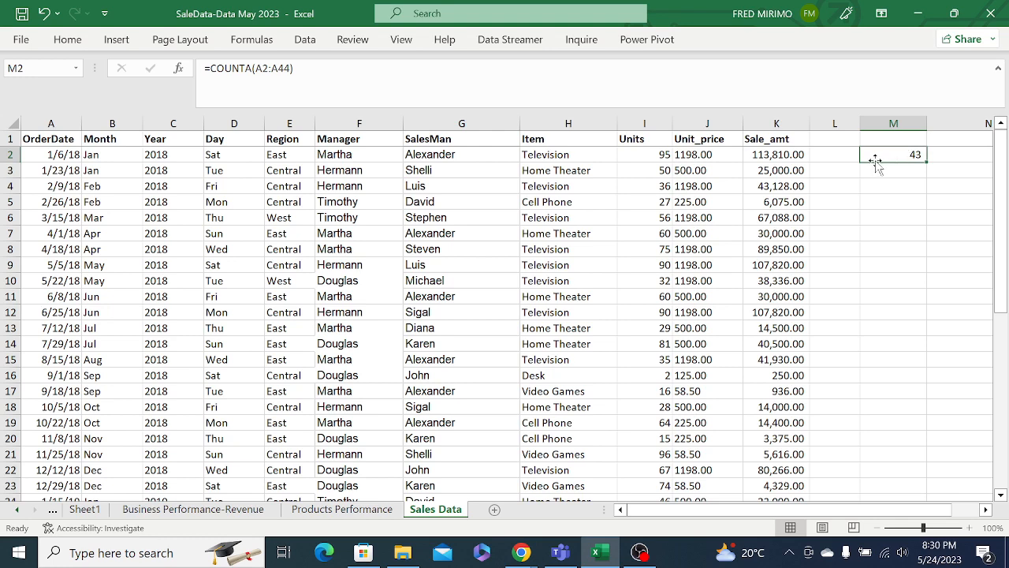
{"action": "left_click", "coordinate": [294, 71]}
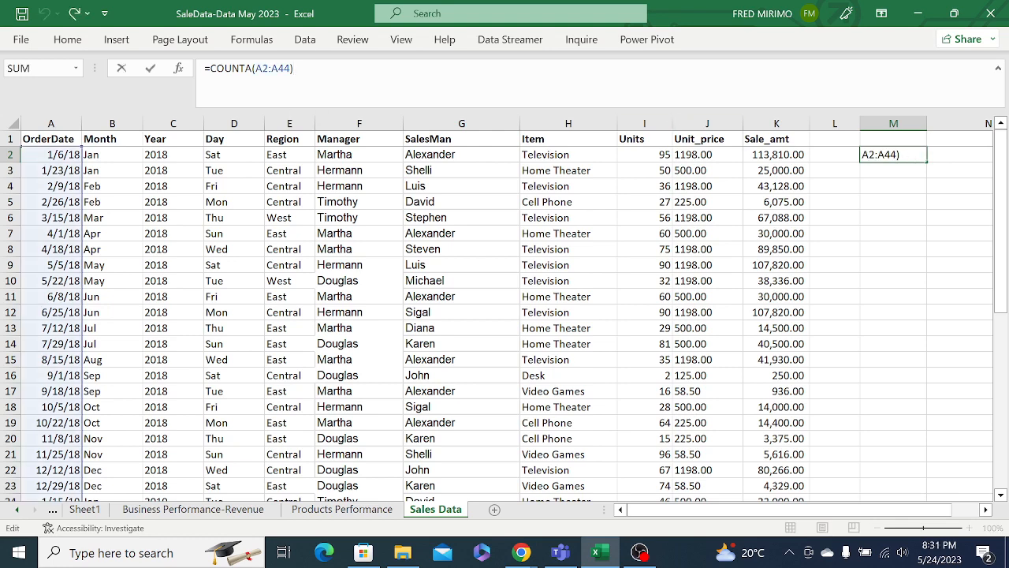
{"action": "key", "text": "Left"}
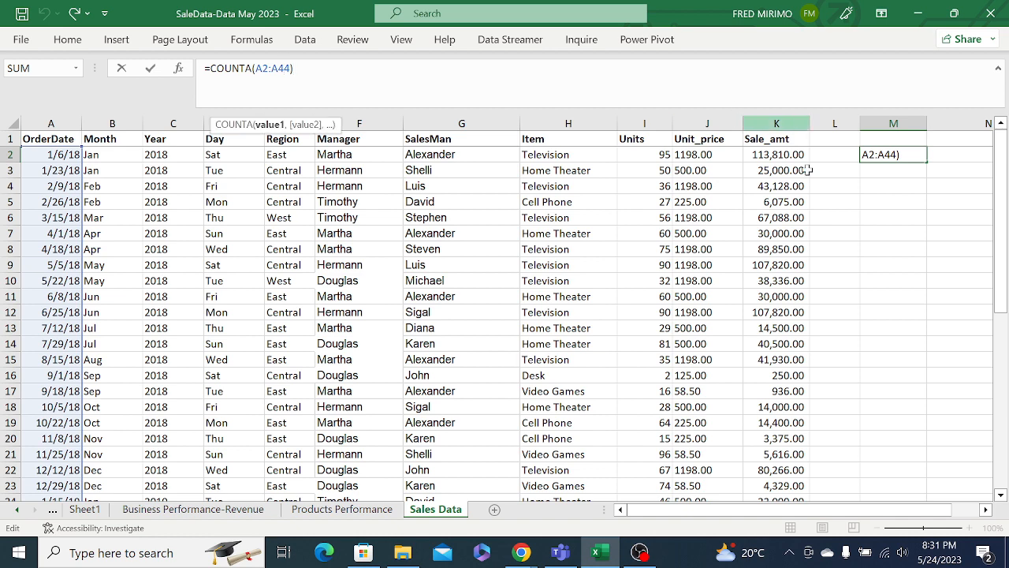
{"action": "key", "text": "Return"}
{"action": "left_click", "coordinate": [894, 151]}
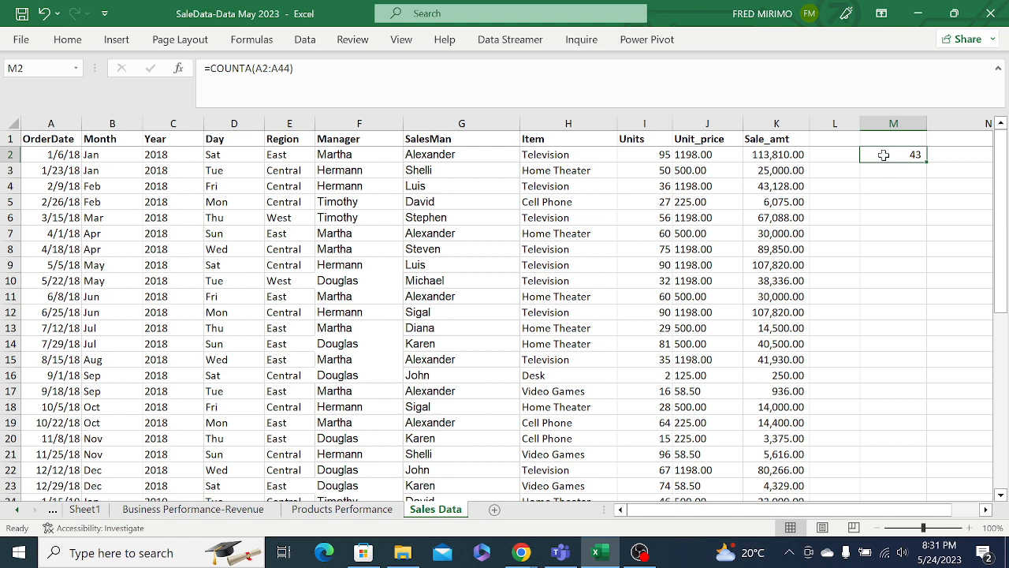
{"action": "left_click", "coordinate": [886, 169]}
{"action": "left_click", "coordinate": [887, 153]}
{"action": "left_click", "coordinate": [906, 166]}
{"action": "left_click", "coordinate": [905, 154]}
{"action": "key", "text": "F2"}
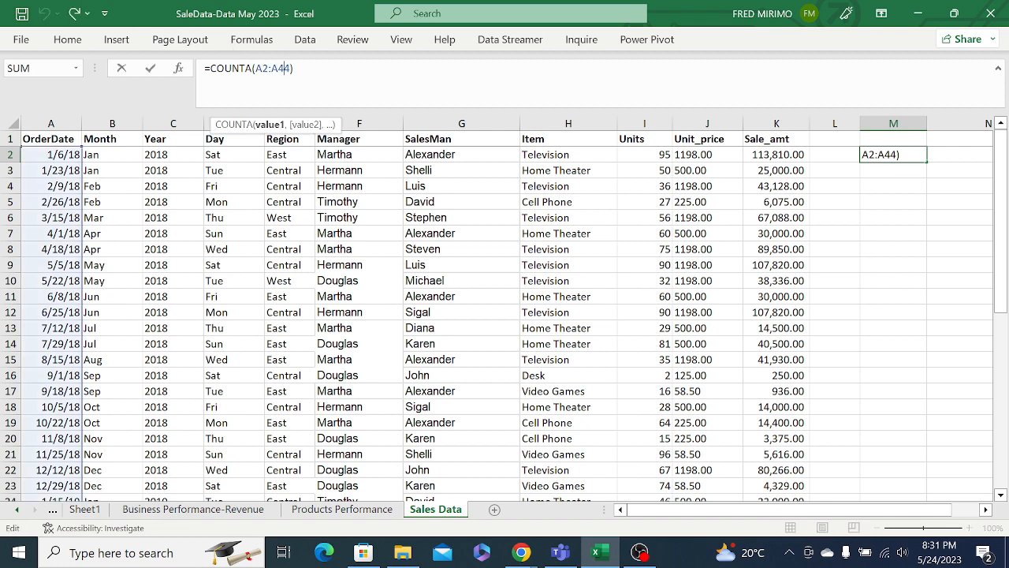
{"action": "key", "text": "Return"}
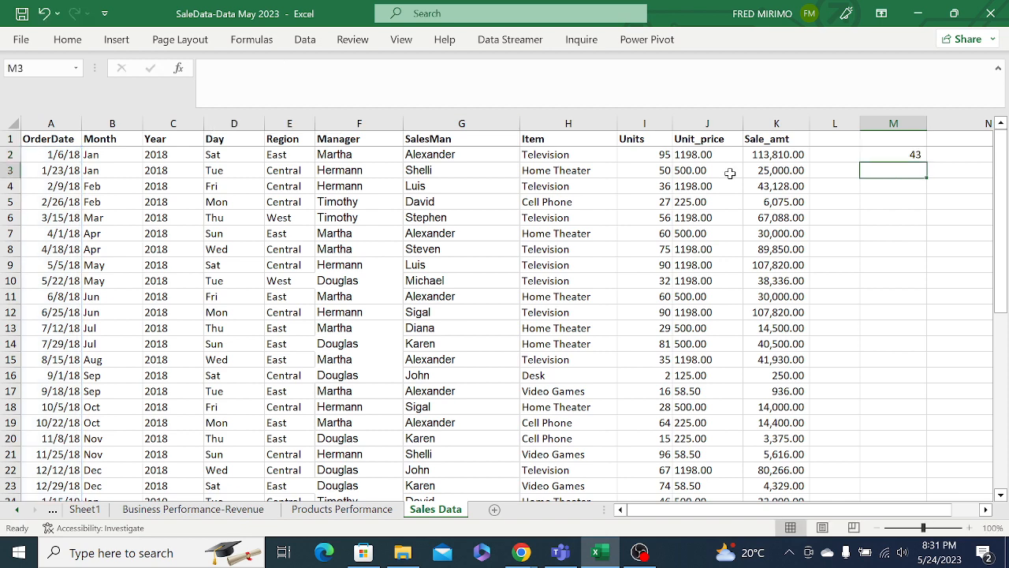
{"action": "left_click_drag", "start_coordinate": [842, 247], "coordinate": [836, 233]}
{"action": "left_click", "coordinate": [917, 154]}
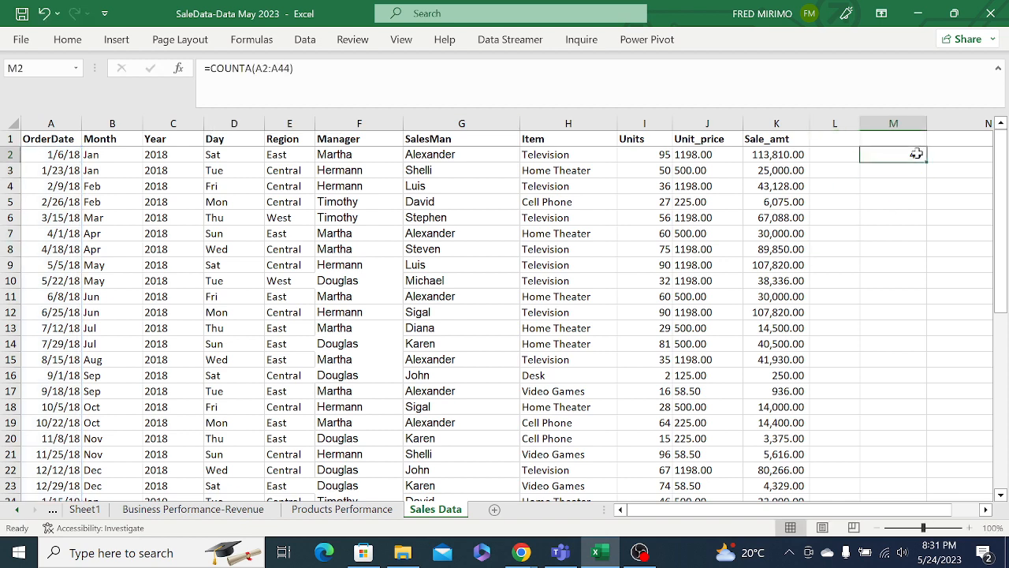
{"action": "left_click", "coordinate": [905, 168]}
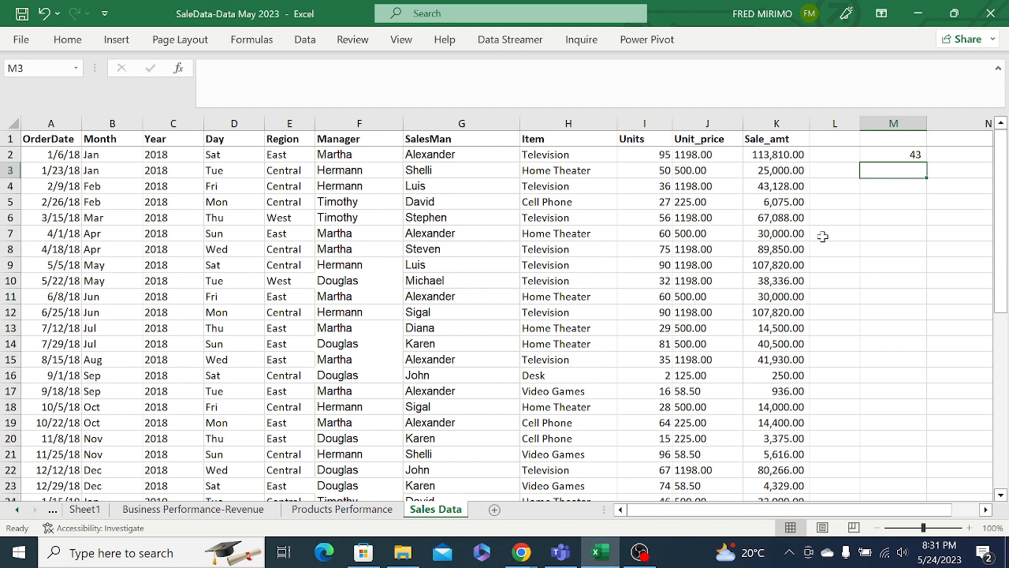
{"action": "left_click", "coordinate": [910, 154]}
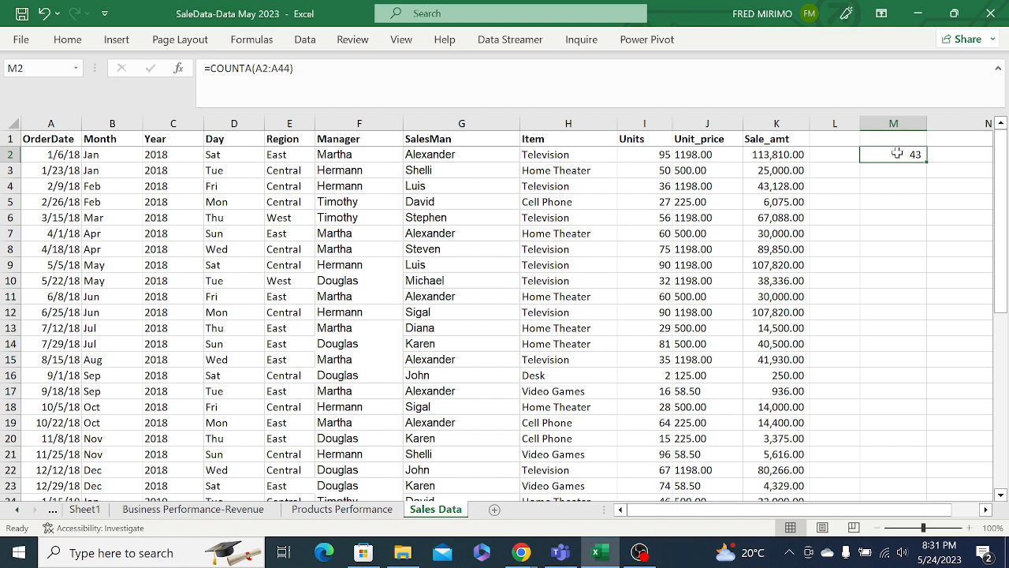
{"action": "left_click", "coordinate": [887, 191]}
{"action": "left_click", "coordinate": [904, 151]}
{"action": "left_click", "coordinate": [898, 169]}
Clear the COUNTA formula from cell M2 and leave the empty cell selected.
{"action": "left_click", "coordinate": [900, 156]}
{"action": "key", "text": "BackSpace"}
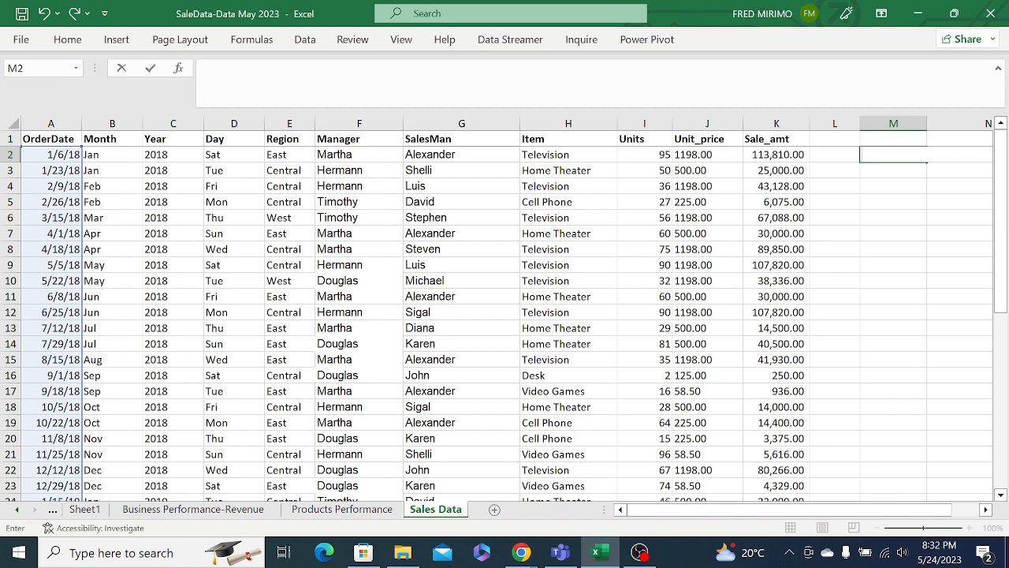
{"action": "left_click", "coordinate": [890, 193]}
{"action": "left_click", "coordinate": [884, 155]}
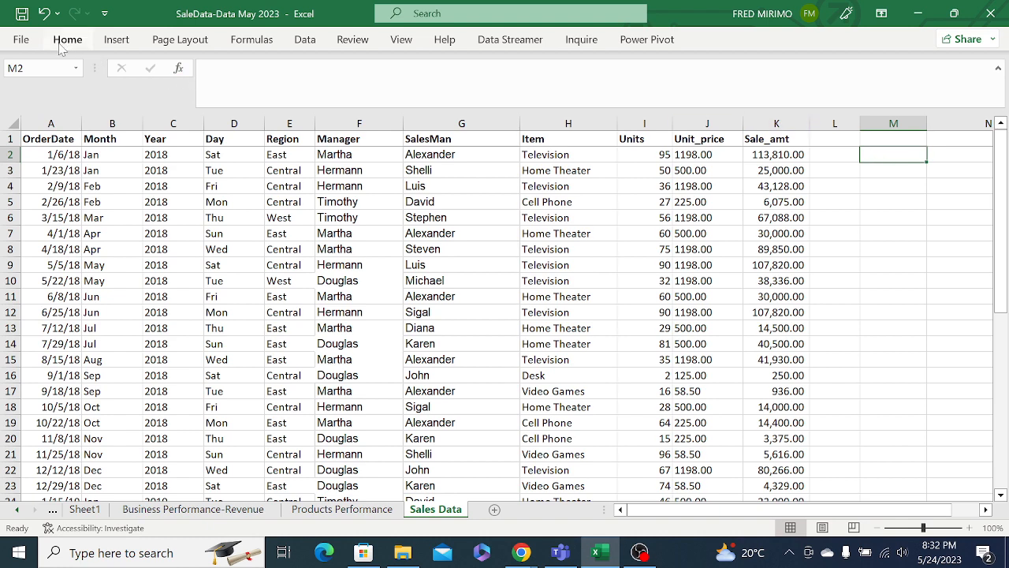
Apply the Number format to the empty cell M2.
{"action": "left_click", "coordinate": [67, 41]}
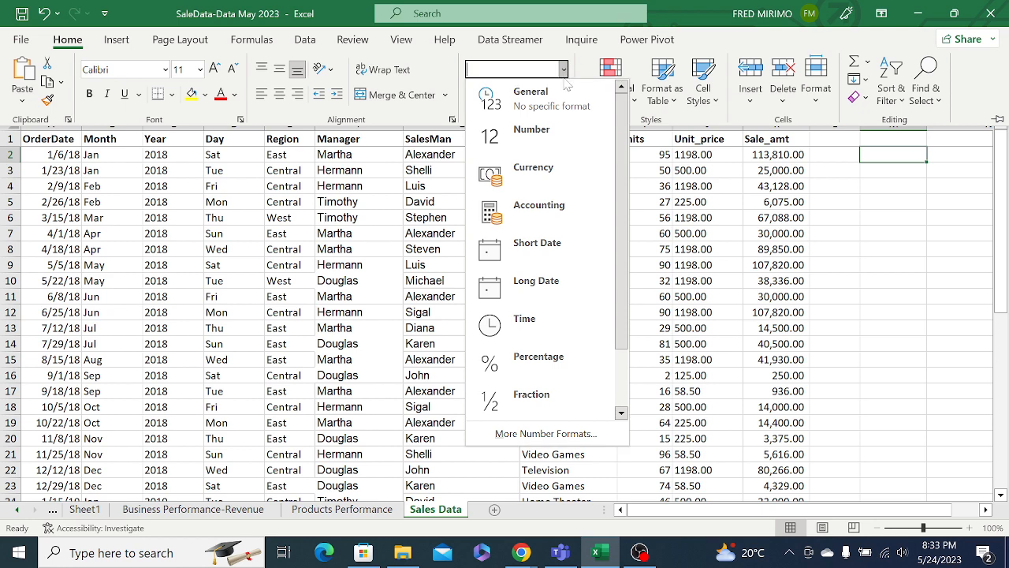
{"action": "left_click", "coordinate": [533, 139]}
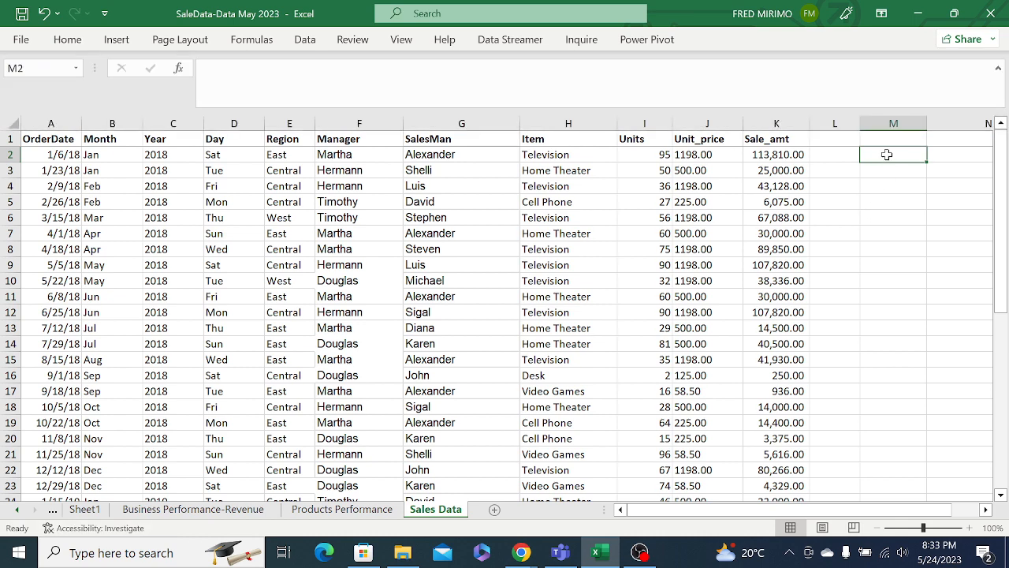
{"action": "left_click", "coordinate": [69, 40]}
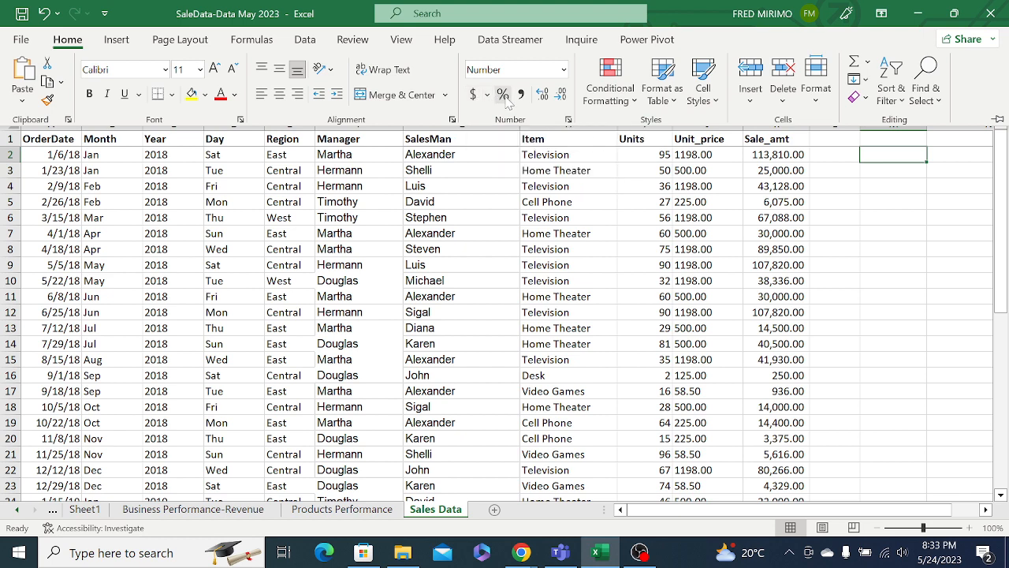
{"action": "left_click", "coordinate": [564, 70]}
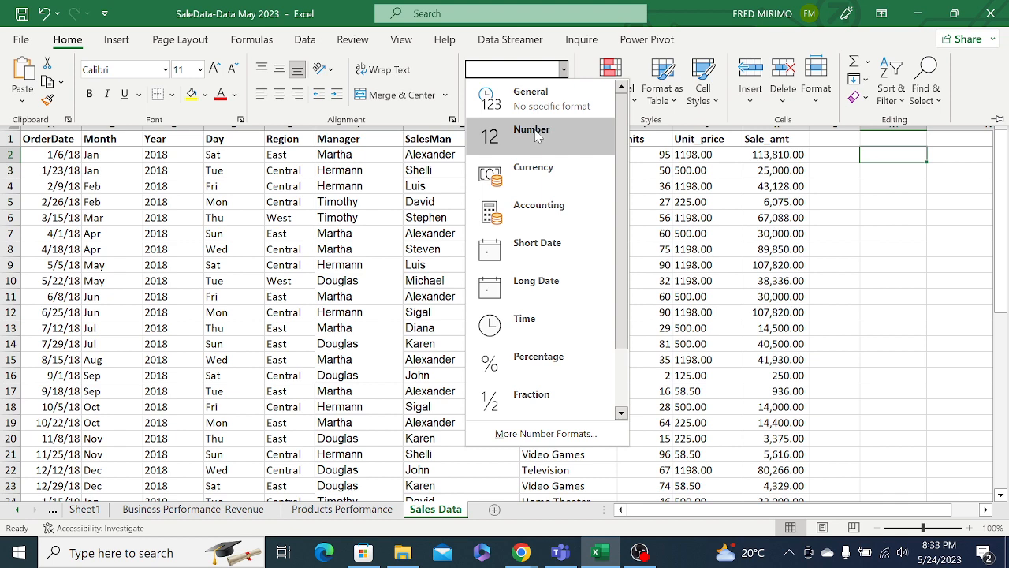
{"action": "left_click", "coordinate": [564, 70]}
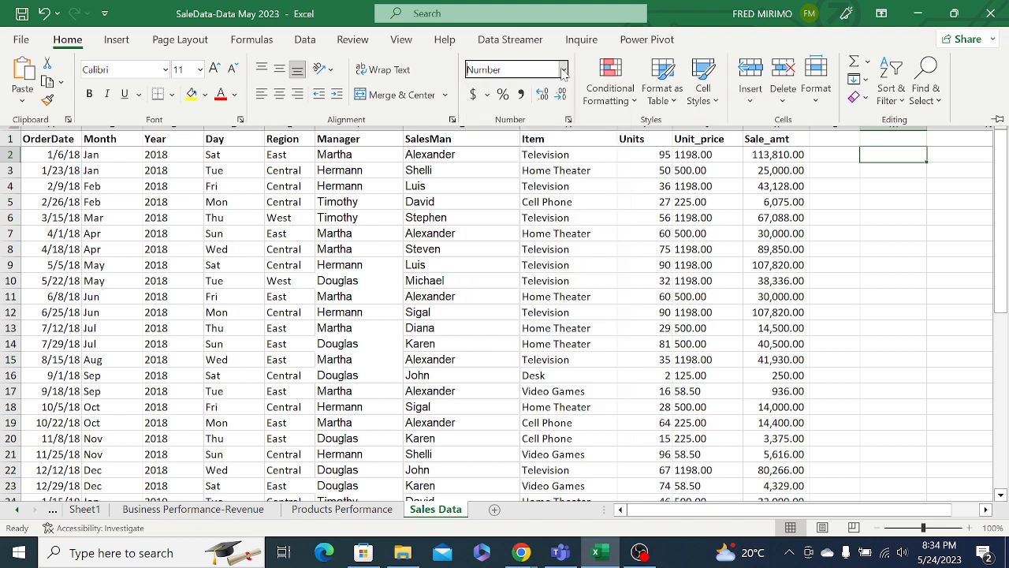
{"action": "left_click", "coordinate": [563, 70]}
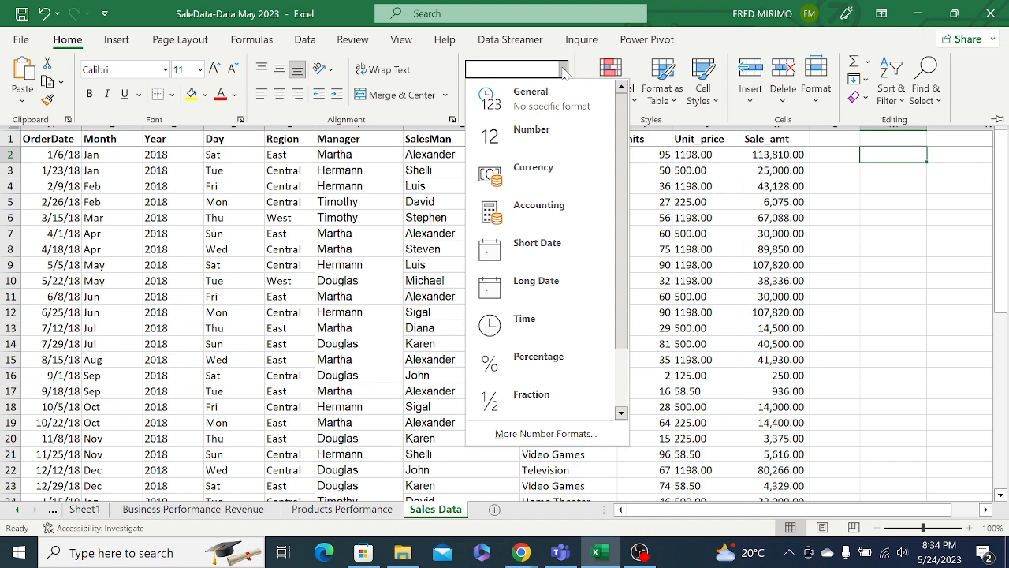
{"action": "left_click", "coordinate": [536, 139]}
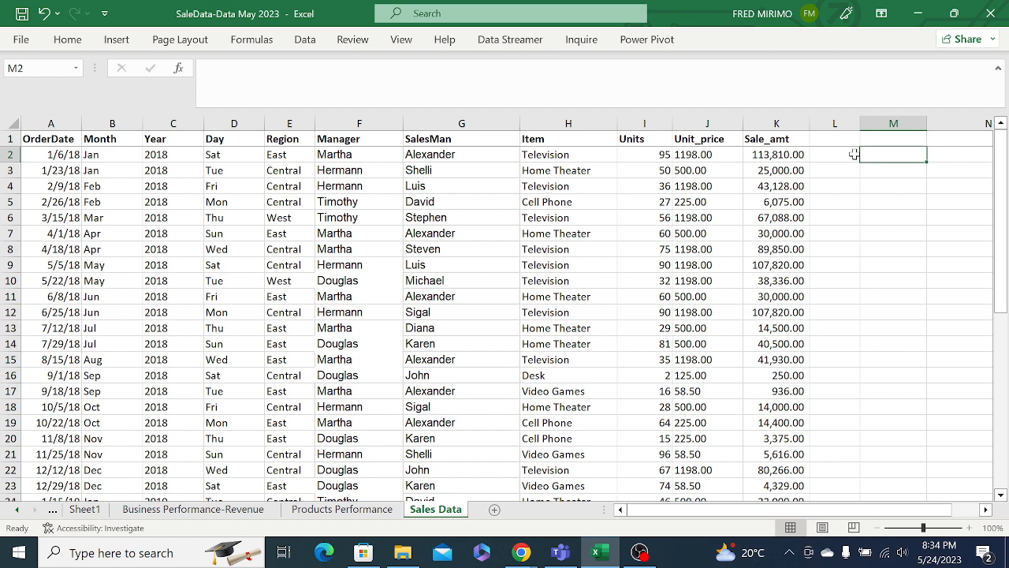
{"action": "left_click", "coordinate": [674, 180]}
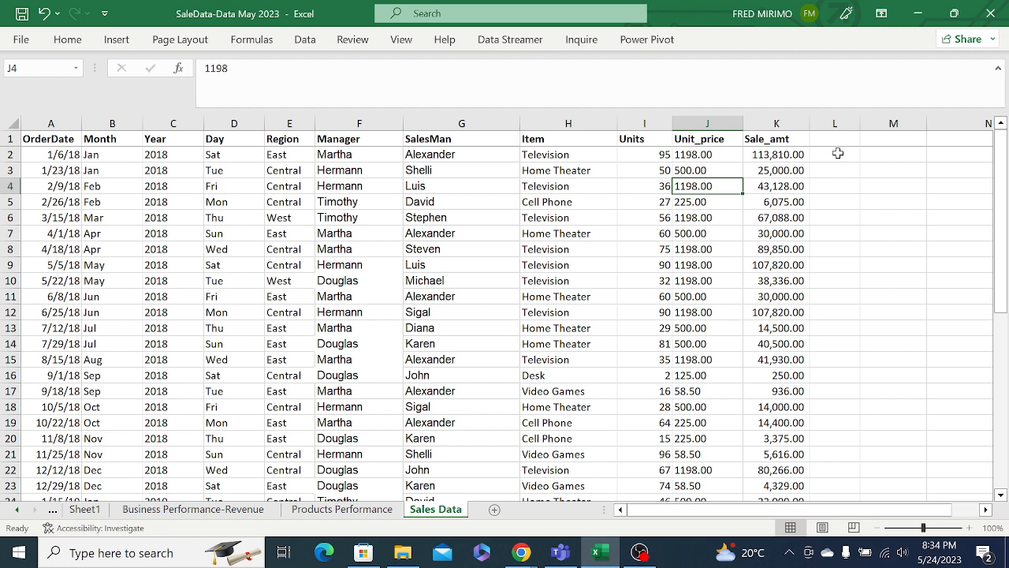
{"action": "left_click", "coordinate": [837, 153]}
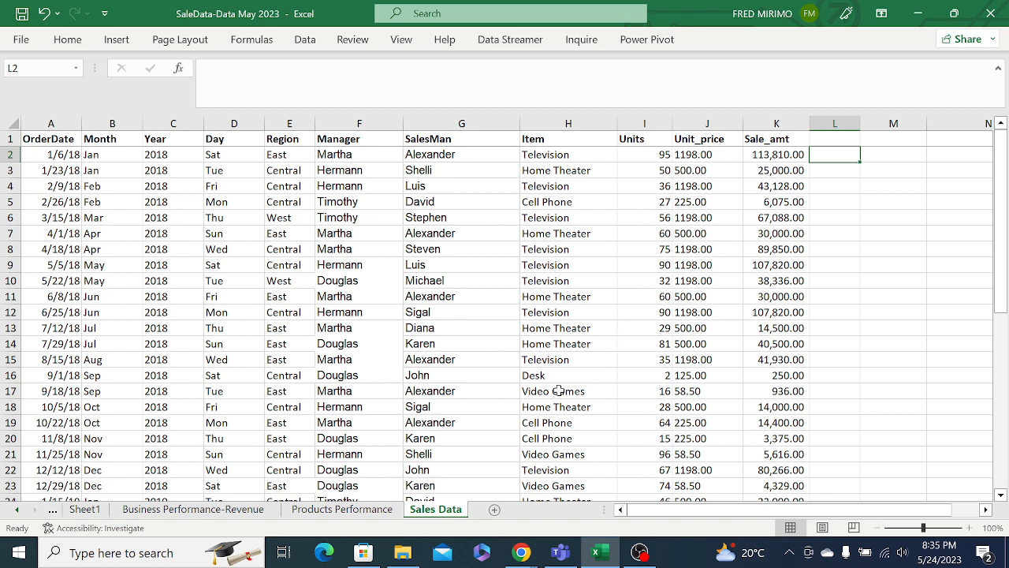
Switch to the Google Meet call in Chrome and stop presenting the screen to the participants.
{"action": "left_click", "coordinate": [530, 558]}
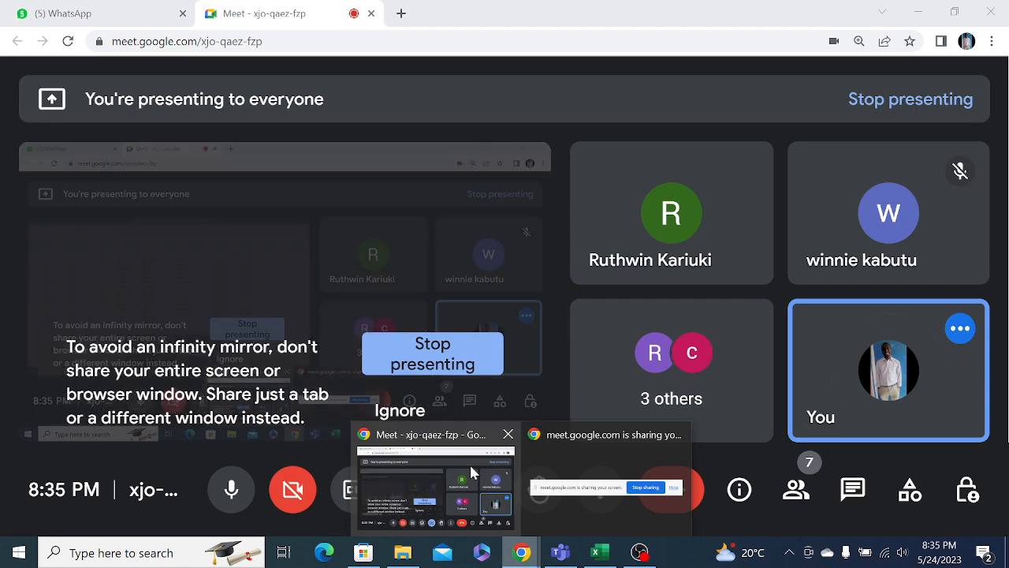
{"action": "left_click", "coordinate": [470, 467]}
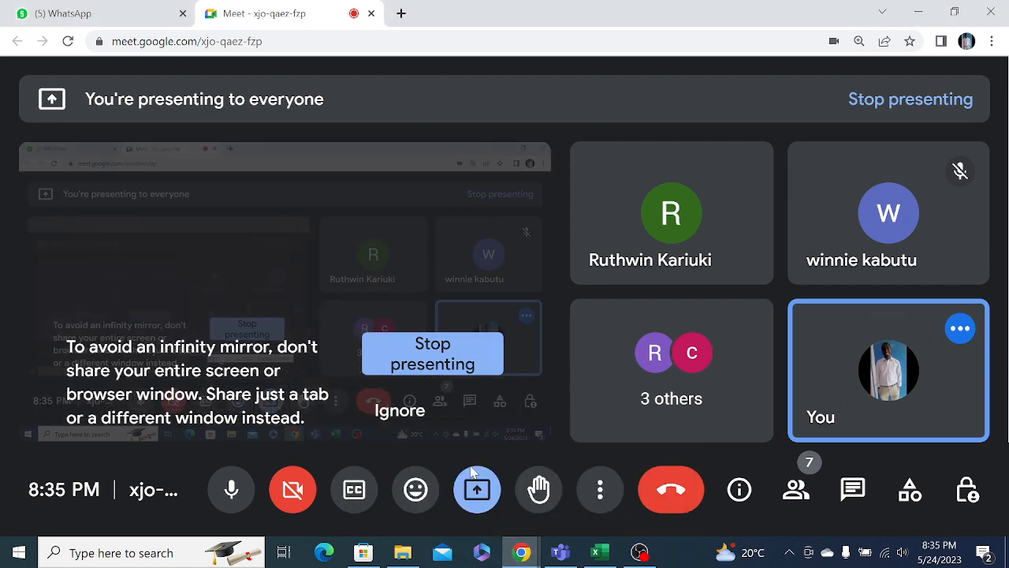
{"action": "left_click", "coordinate": [475, 493]}
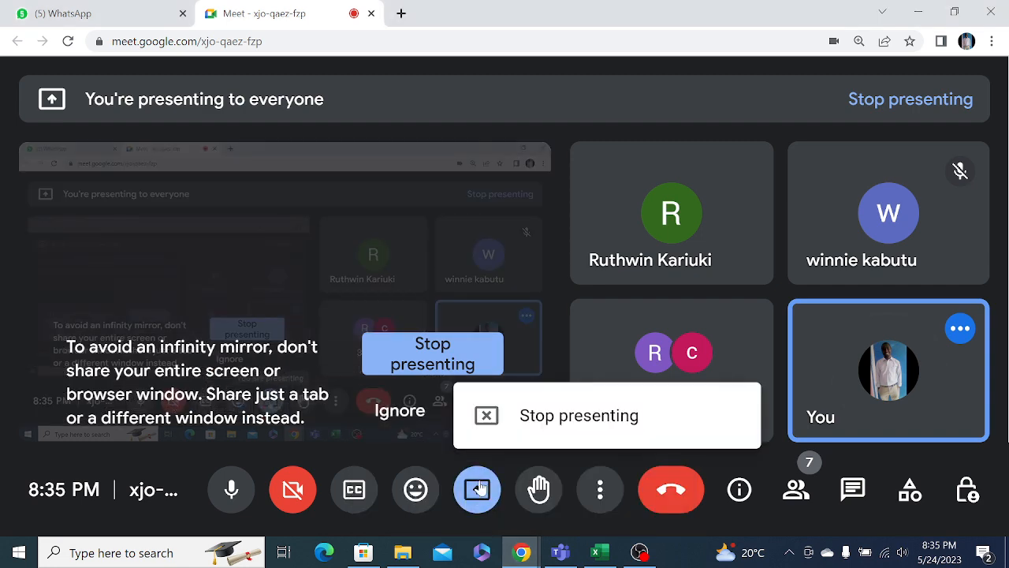
{"action": "left_click", "coordinate": [532, 422]}
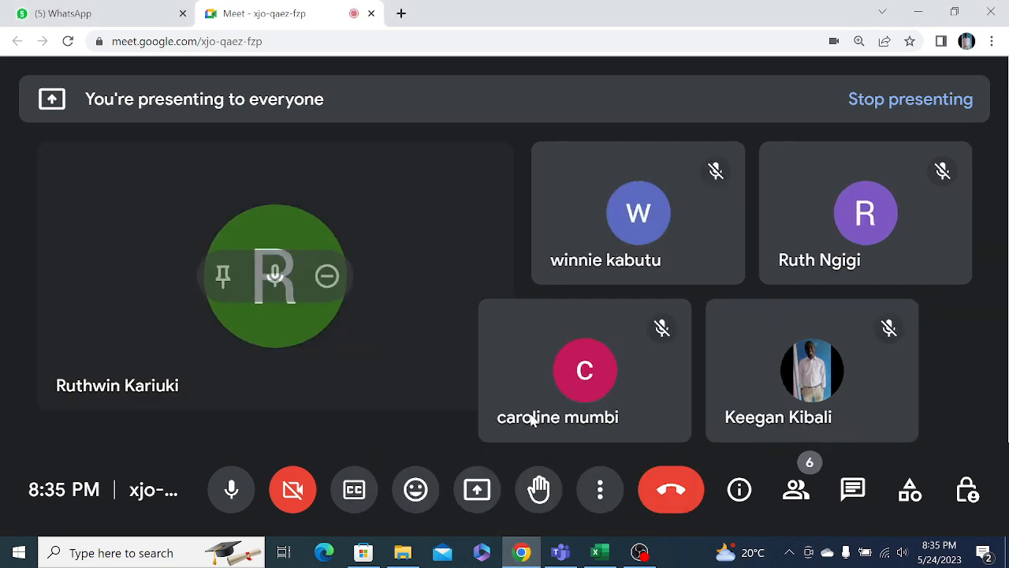
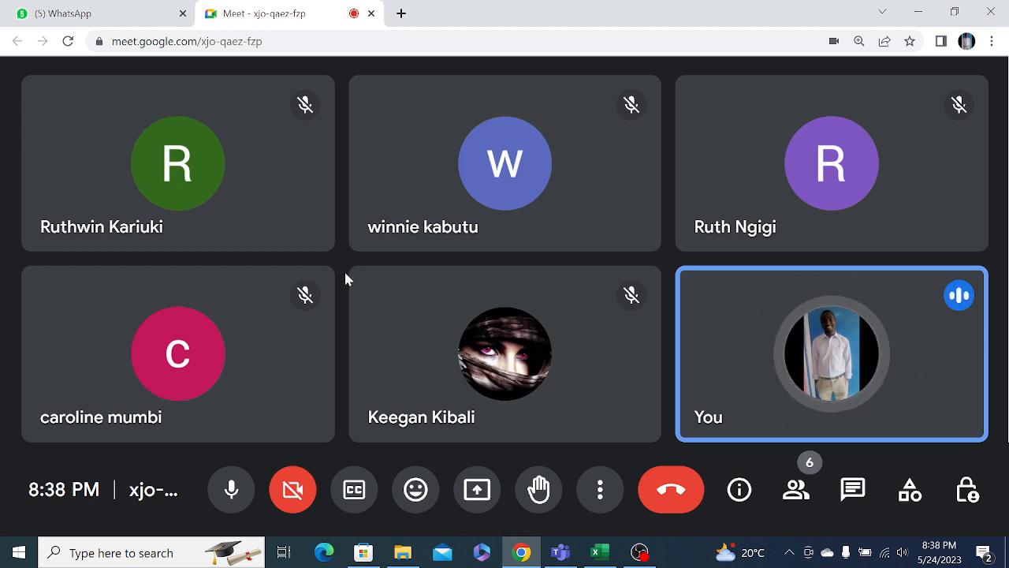
{"action": "left_click", "coordinate": [601, 554]}
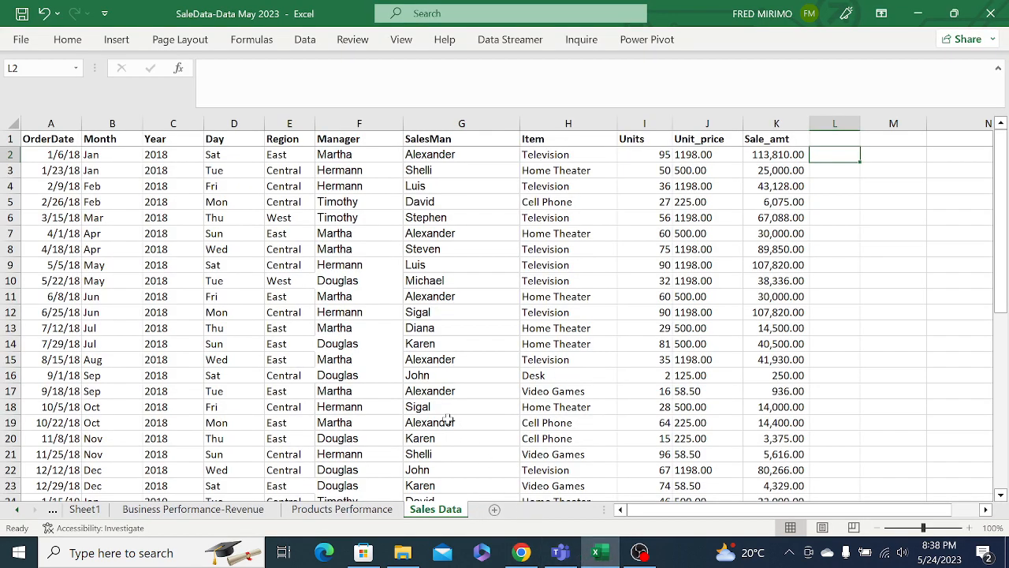
{"action": "left_click", "coordinate": [284, 249]}
{"action": "left_click", "coordinate": [298, 311]}
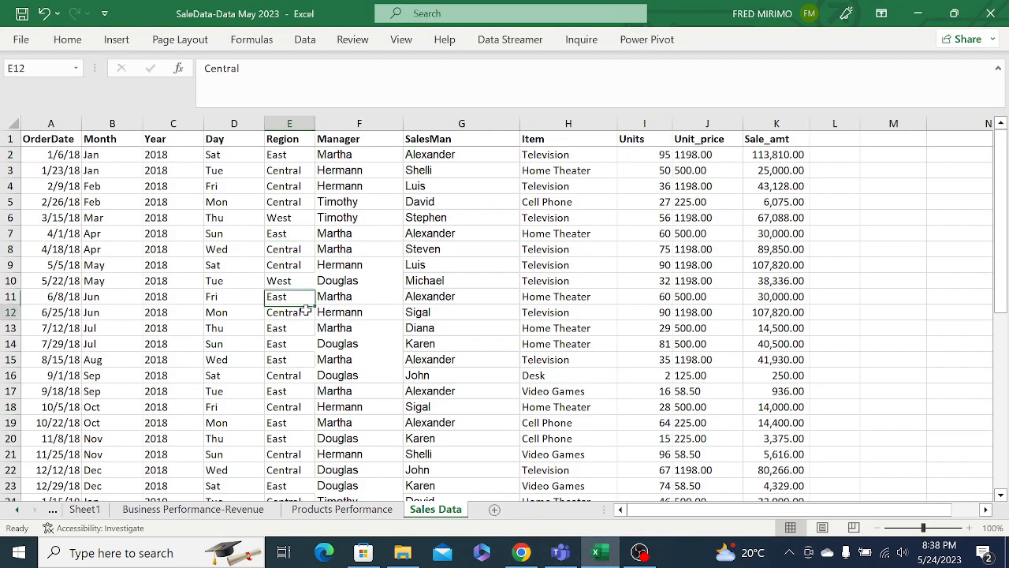
Present the entire screen in the Google Meet call and return to the Sales Data sheet in Excel.
{"action": "left_click", "coordinate": [521, 551]}
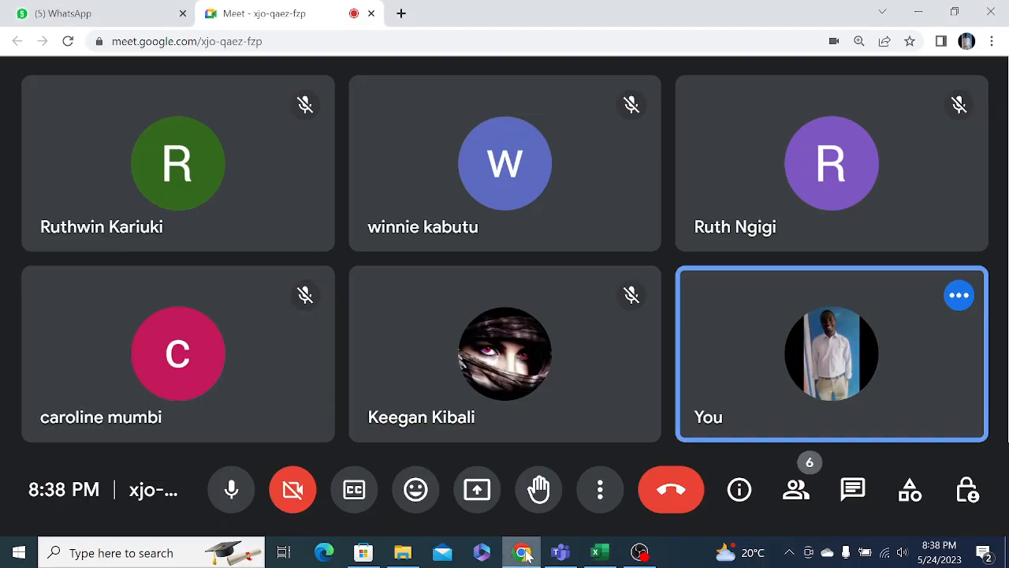
{"action": "left_click", "coordinate": [476, 490]}
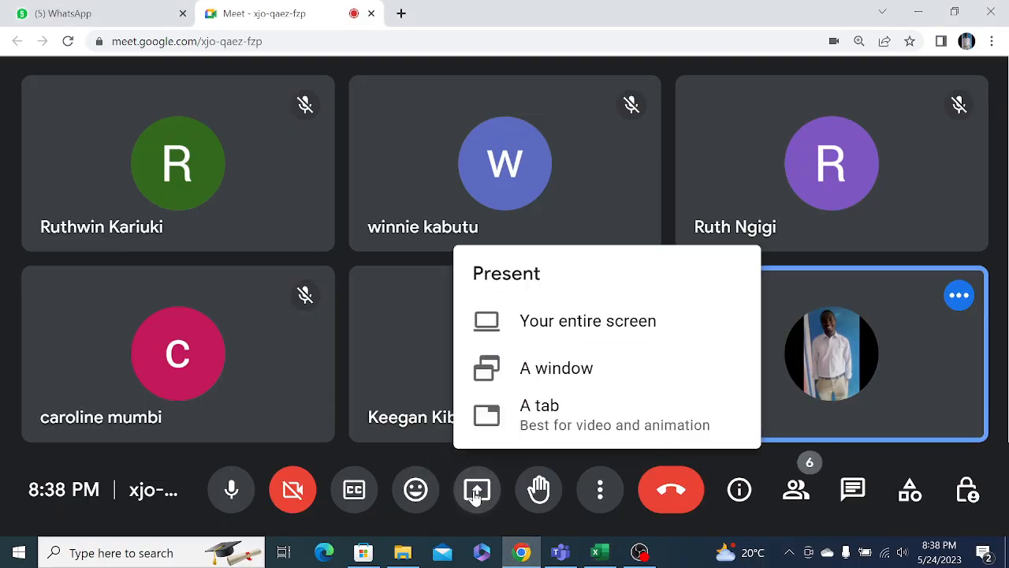
{"action": "left_click", "coordinate": [548, 324]}
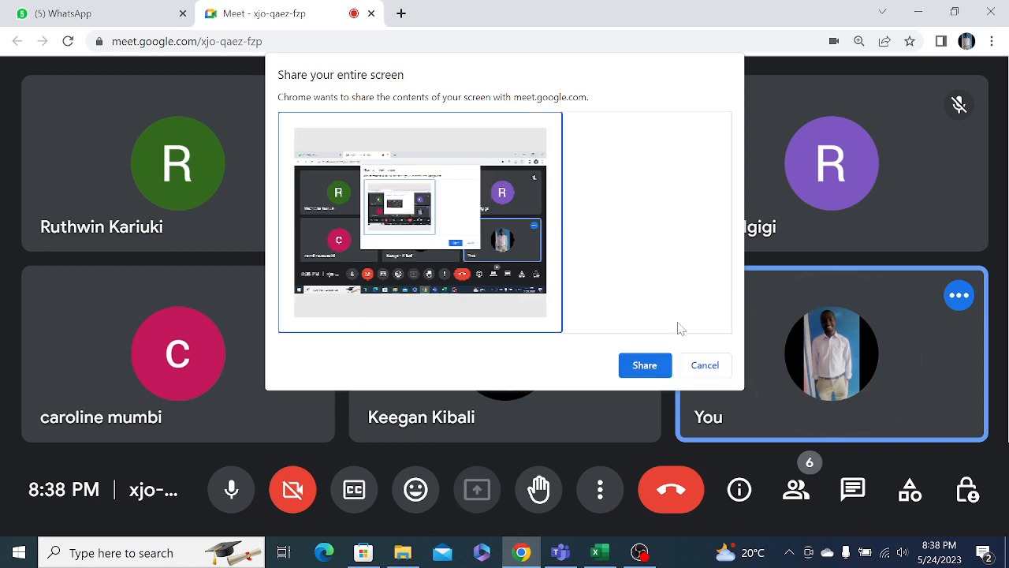
{"action": "left_click", "coordinate": [647, 365]}
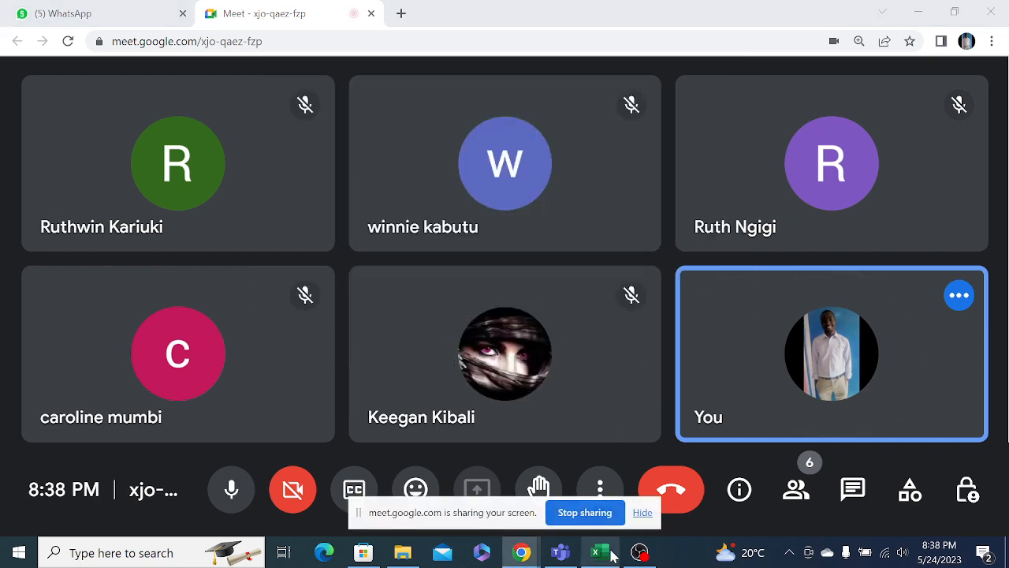
{"action": "left_click", "coordinate": [601, 553]}
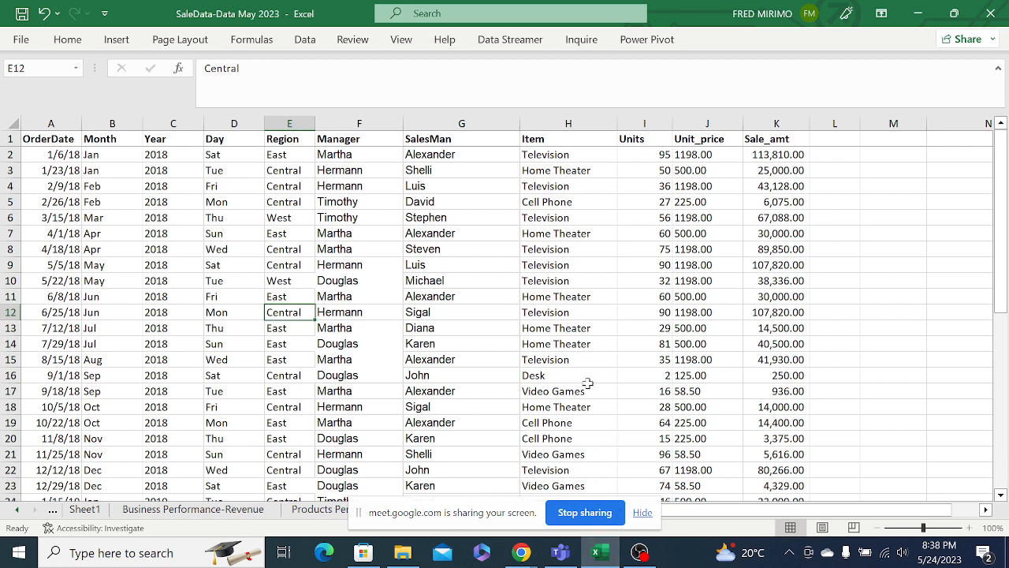
{"action": "left_click", "coordinate": [548, 315]}
{"action": "left_click", "coordinate": [277, 206]}
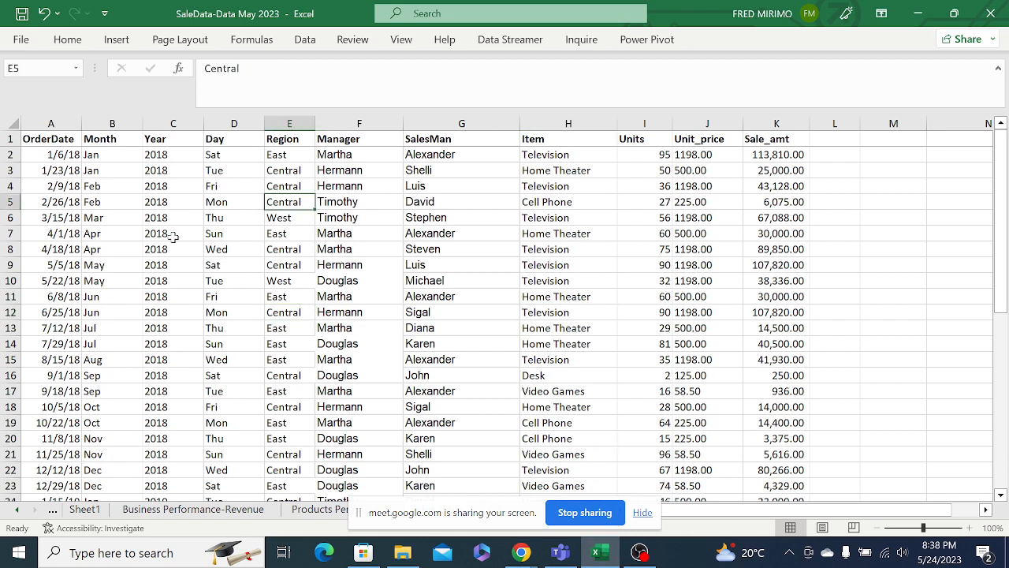
{"action": "left_click", "coordinate": [168, 245]}
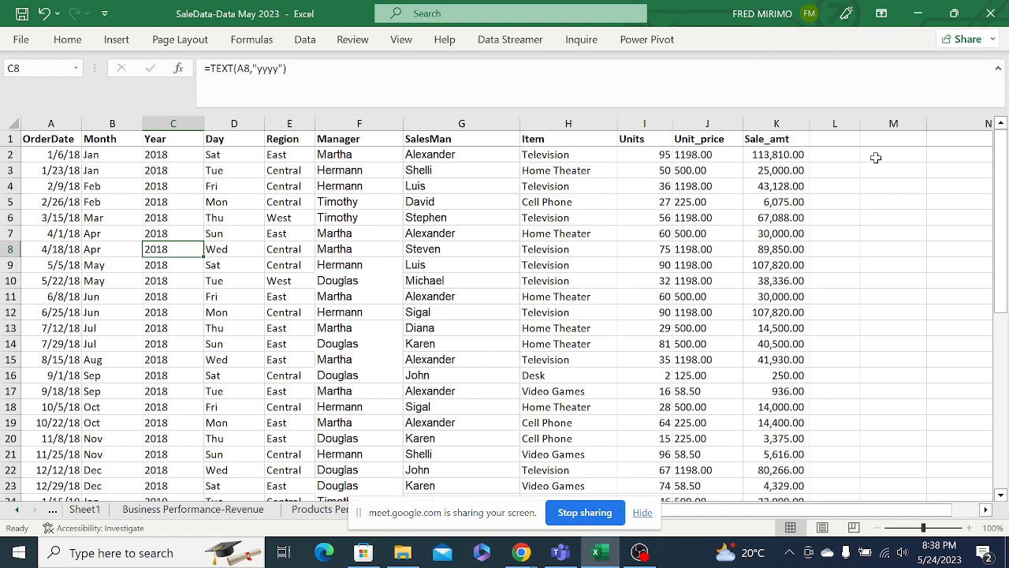
{"action": "left_click", "coordinate": [877, 153]}
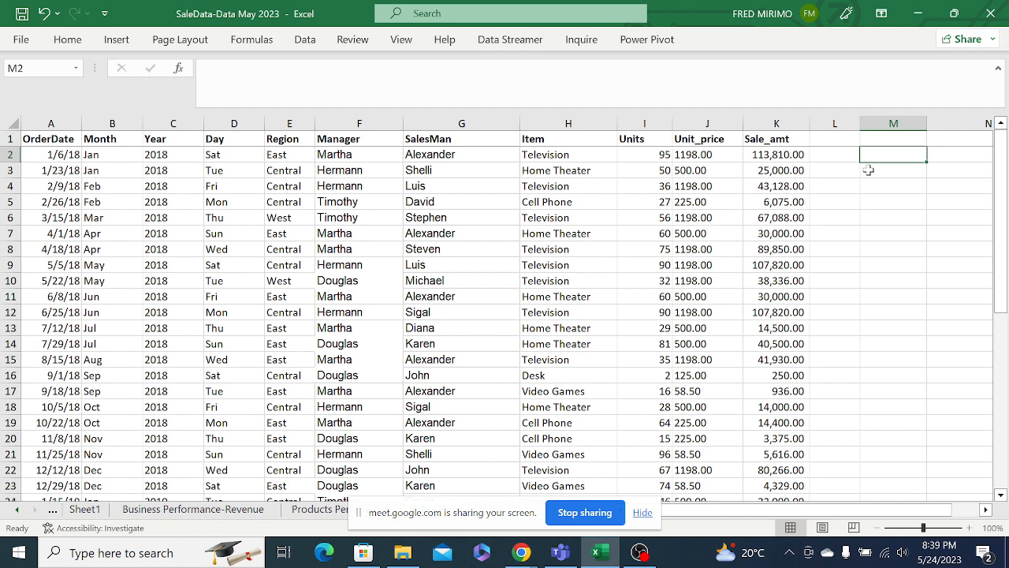
Review the number formats available for the empty cell M3, from General through Text.
{"action": "left_click", "coordinate": [868, 169]}
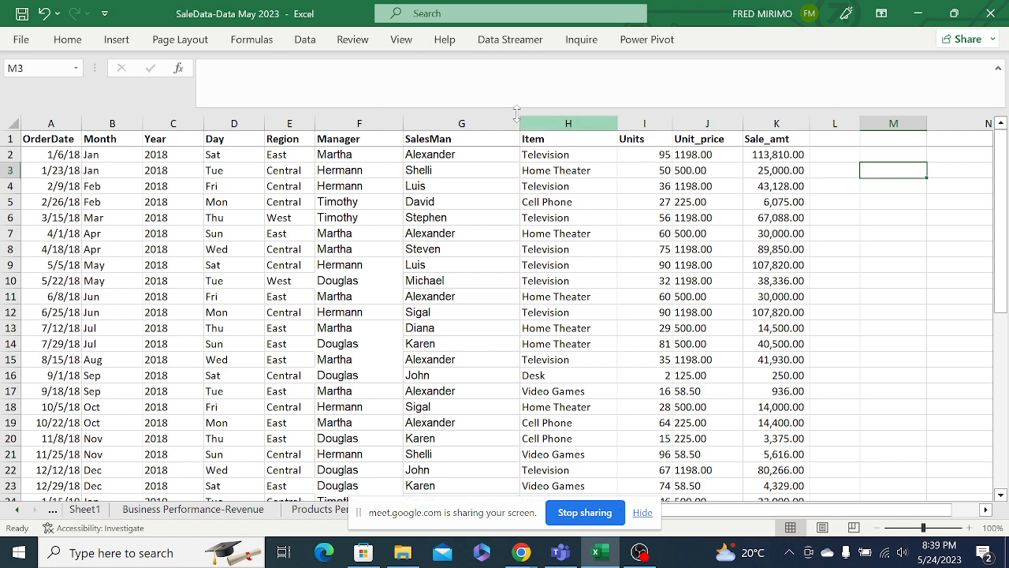
{"action": "left_click", "coordinate": [63, 45]}
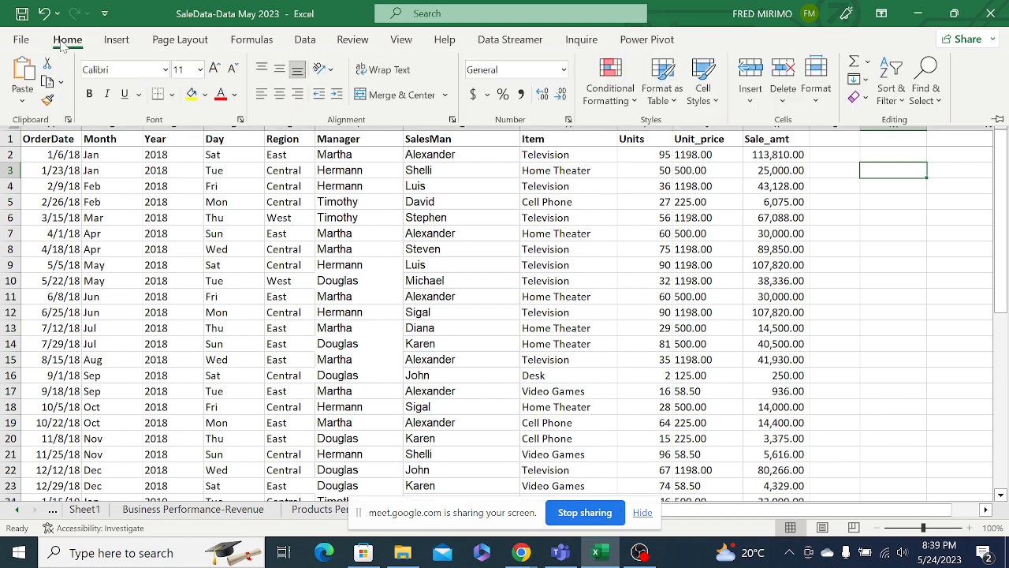
{"action": "left_click", "coordinate": [565, 71]}
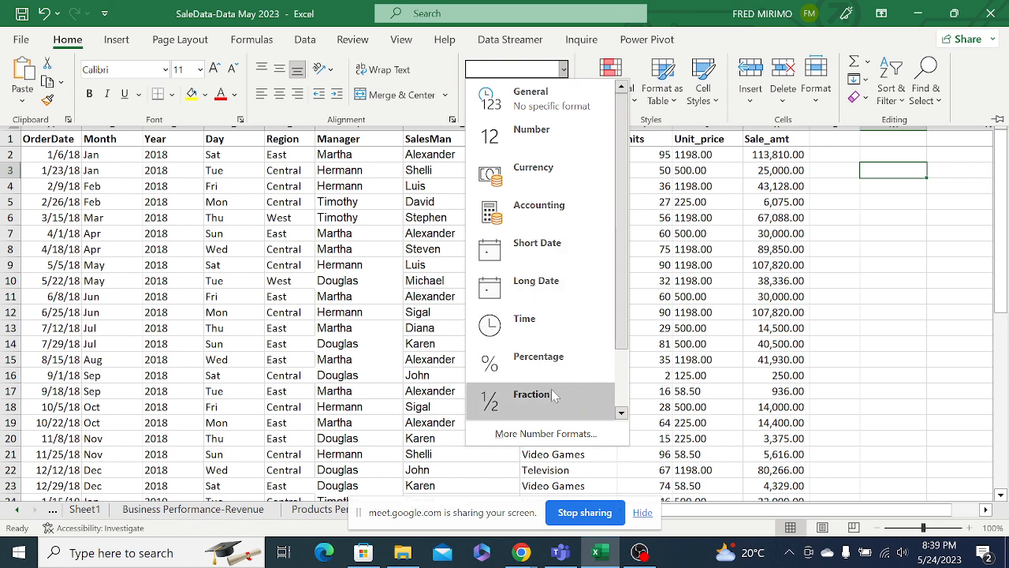
{"action": "left_click_drag", "start_coordinate": [621, 347], "coordinate": [620, 408]}
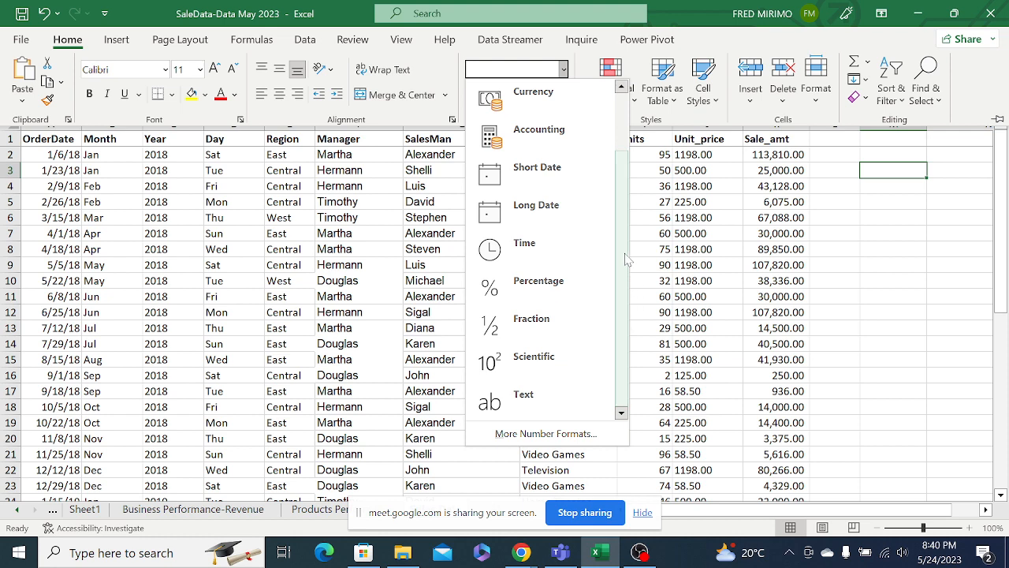
{"action": "left_click_drag", "start_coordinate": [627, 259], "coordinate": [622, 192]}
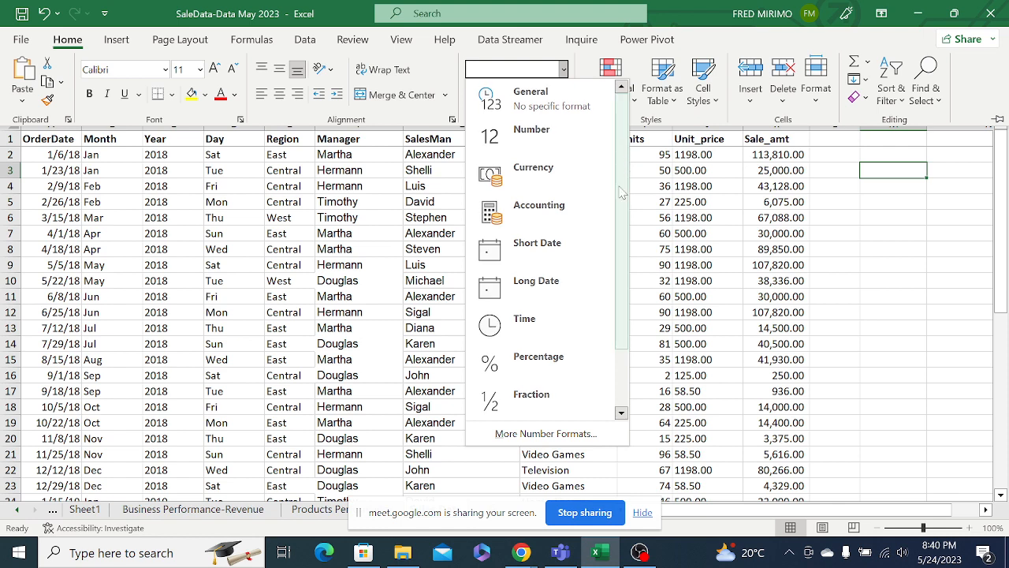
Review the detailed number format categories for cell M3 in Format Cells, from Number and Currency through Fraction.
{"action": "left_click", "coordinate": [552, 434]}
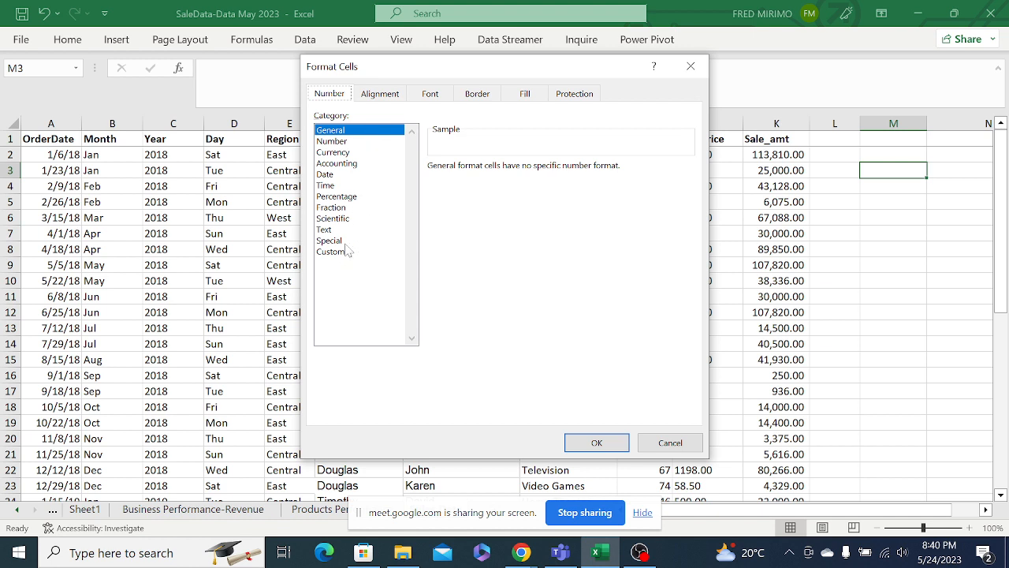
{"action": "left_click", "coordinate": [348, 143]}
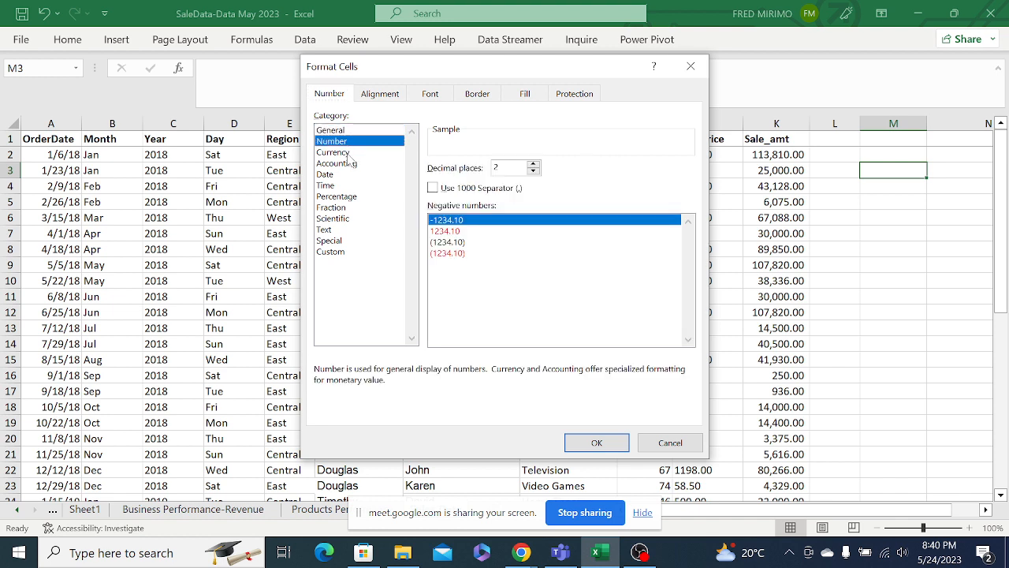
{"action": "left_click", "coordinate": [348, 155]}
{"action": "left_click", "coordinate": [349, 164]}
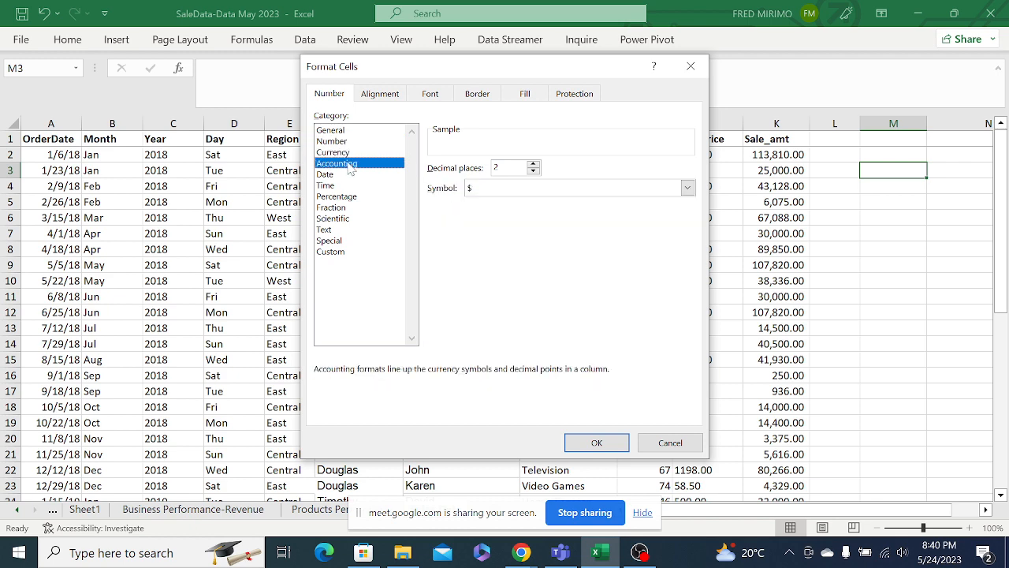
{"action": "left_click", "coordinate": [344, 175]}
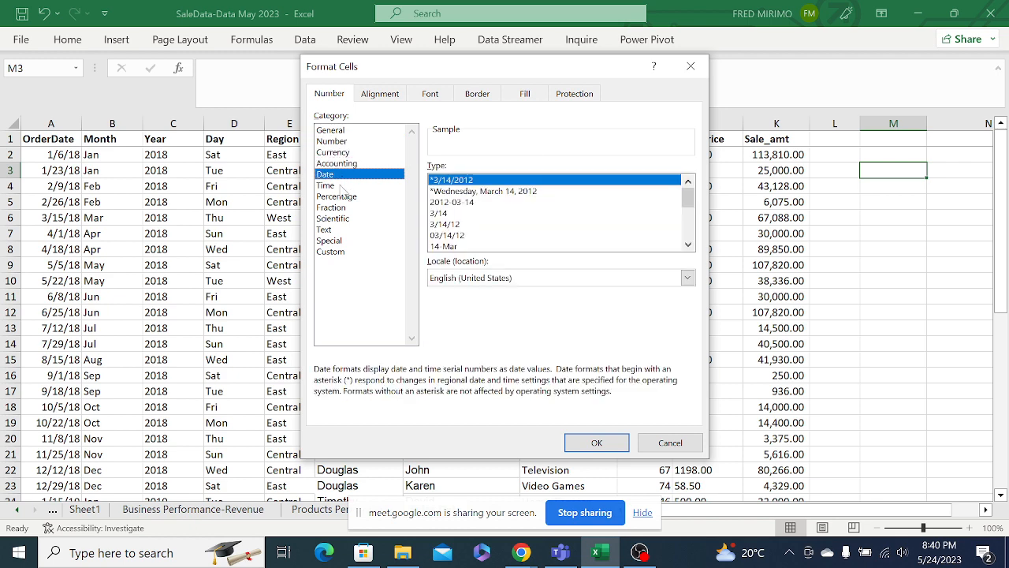
{"action": "left_click", "coordinate": [340, 186]}
{"action": "left_click", "coordinate": [352, 198]}
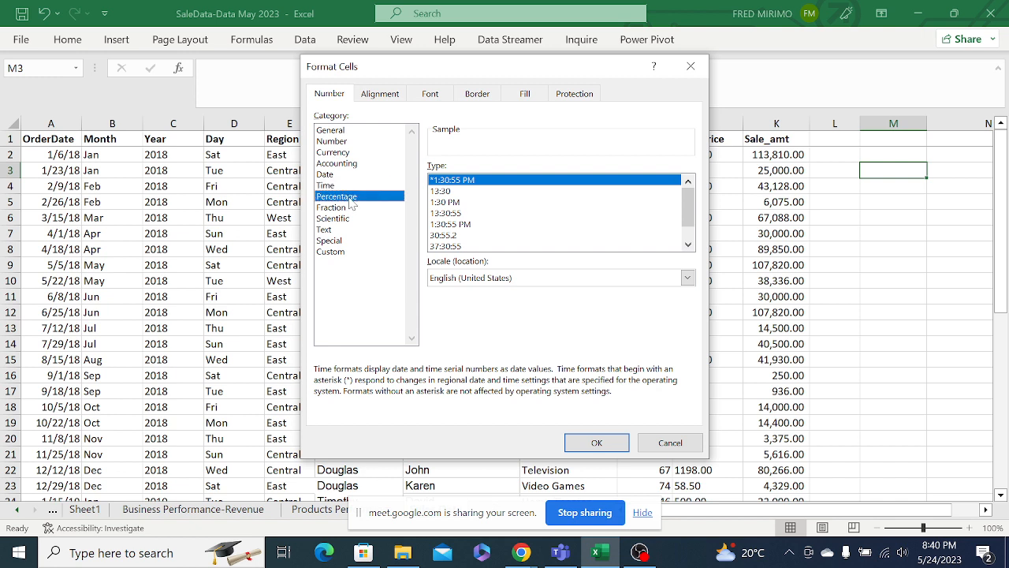
{"action": "left_click", "coordinate": [347, 208]}
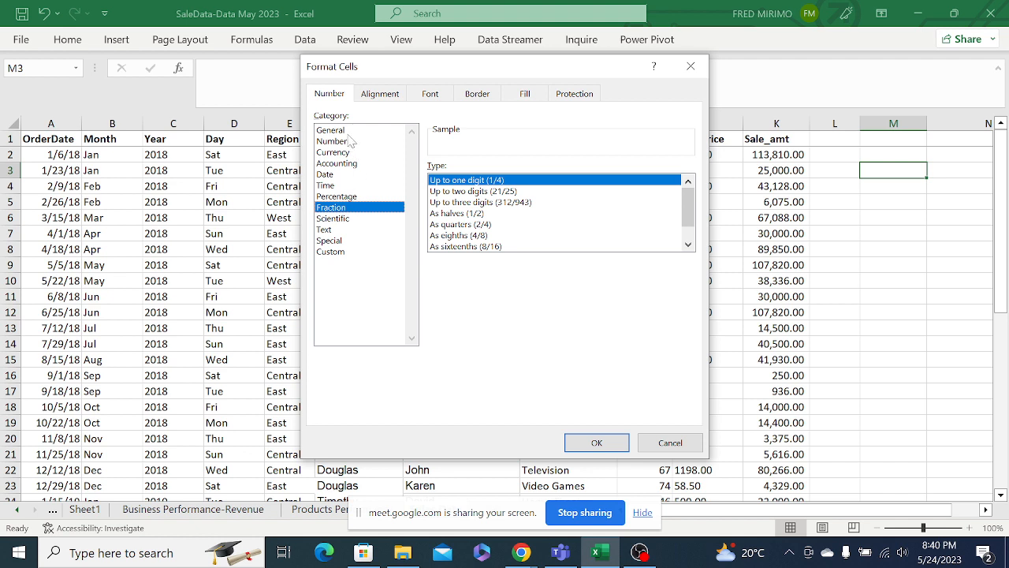
{"action": "left_click", "coordinate": [331, 252]}
{"action": "key", "text": "Escape"}
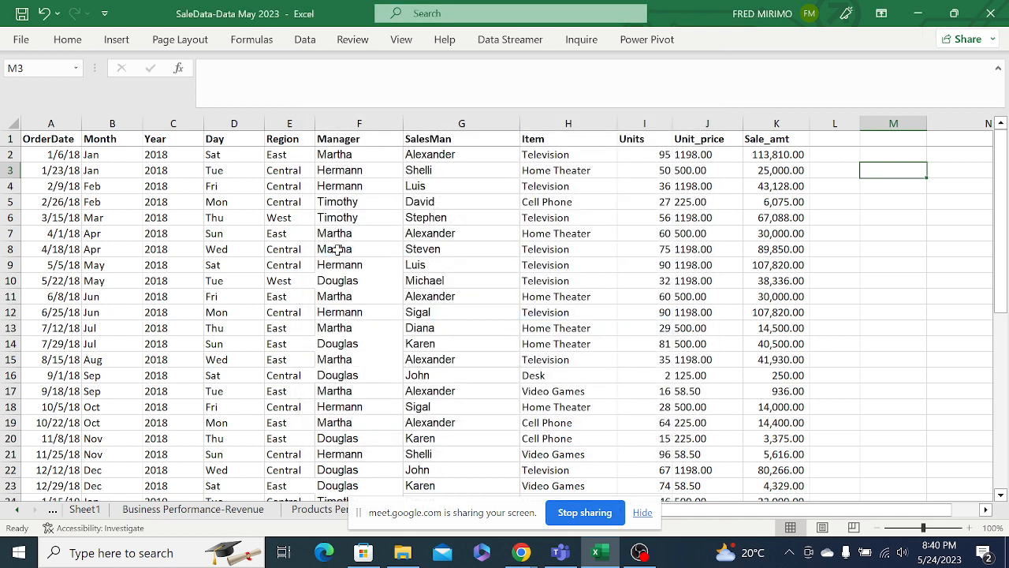
Examine the list of Custom format codes available for cell M3, then close Format Cells without applying one.
{"action": "left_click", "coordinate": [72, 42]}
{"action": "left_click", "coordinate": [563, 71]}
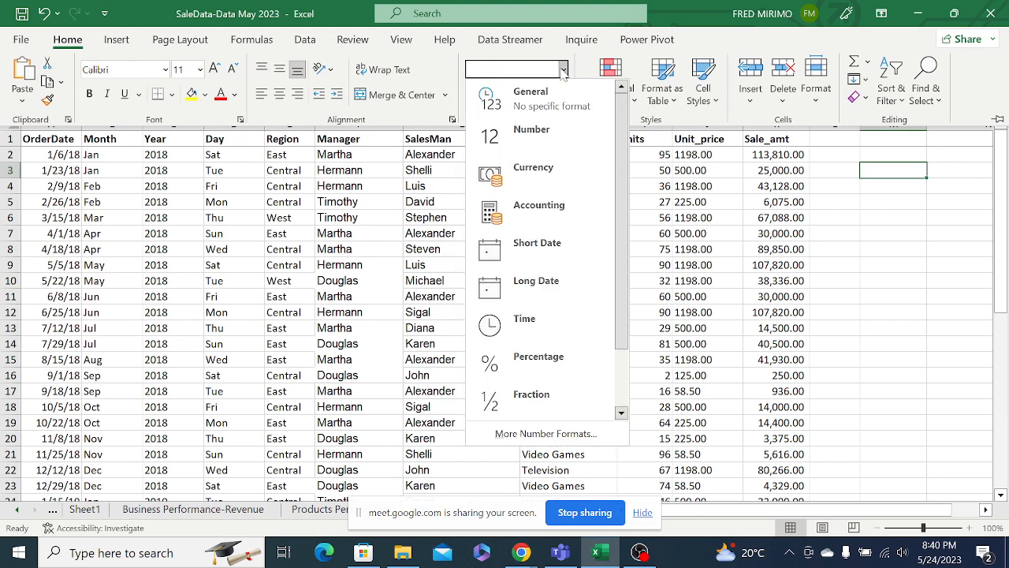
{"action": "left_click", "coordinate": [558, 434]}
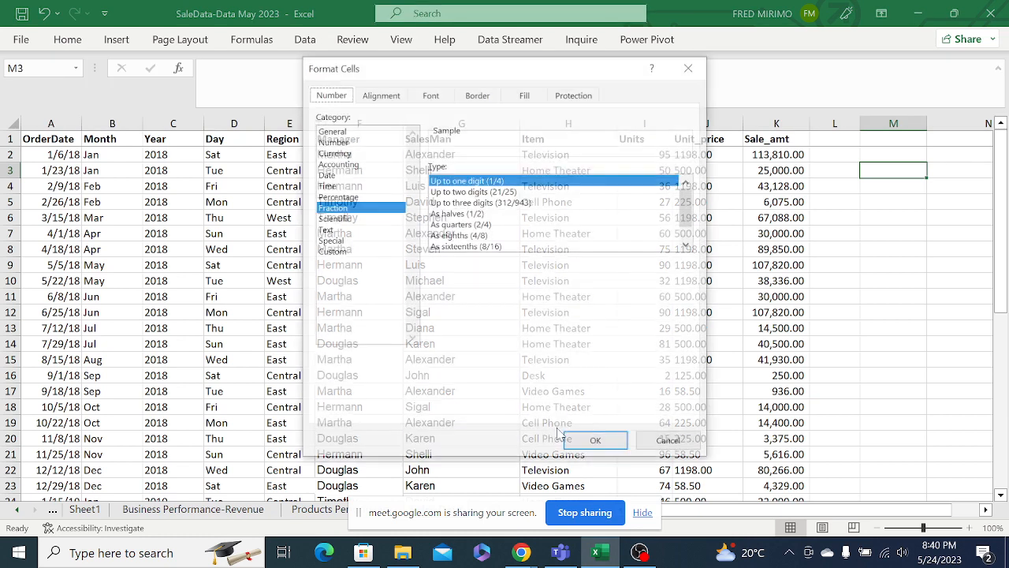
{"action": "left_click", "coordinate": [331, 251]}
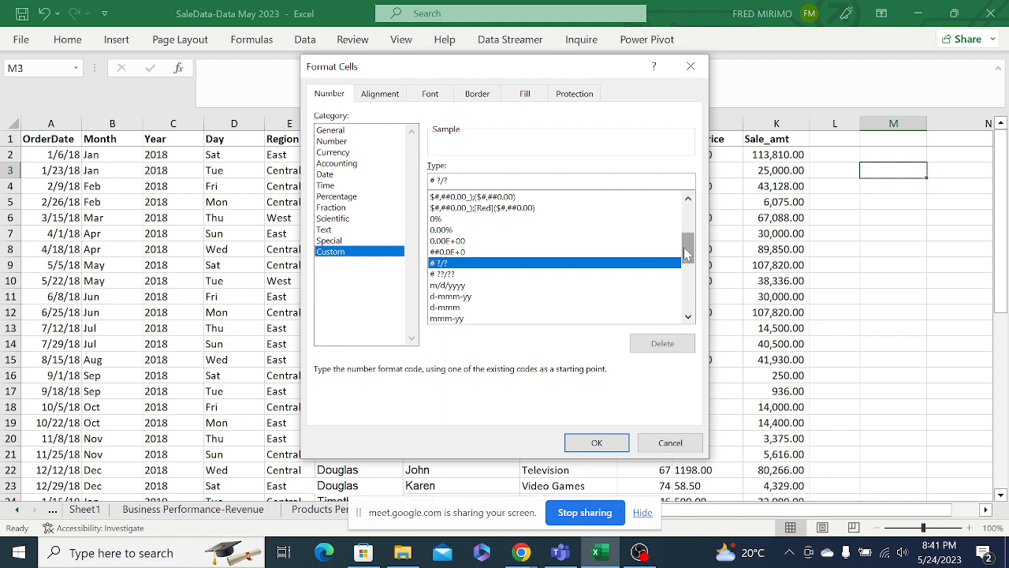
{"action": "left_click_drag", "start_coordinate": [688, 254], "coordinate": [687, 264]}
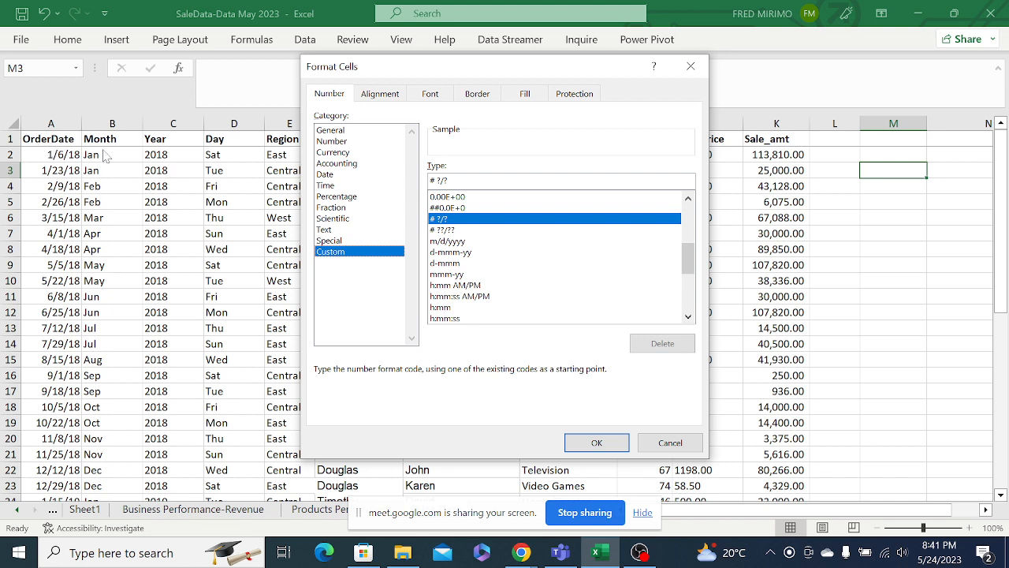
{"action": "left_click", "coordinate": [692, 68]}
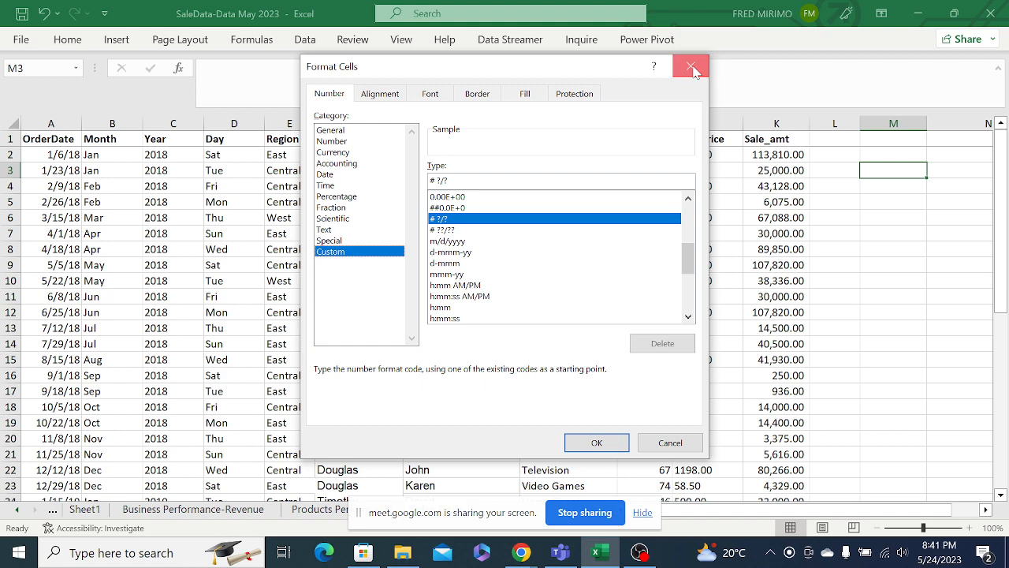
Apply the custom number format d-mmm to the OrderDate values in A2:A44.
{"action": "left_click", "coordinate": [213, 187]}
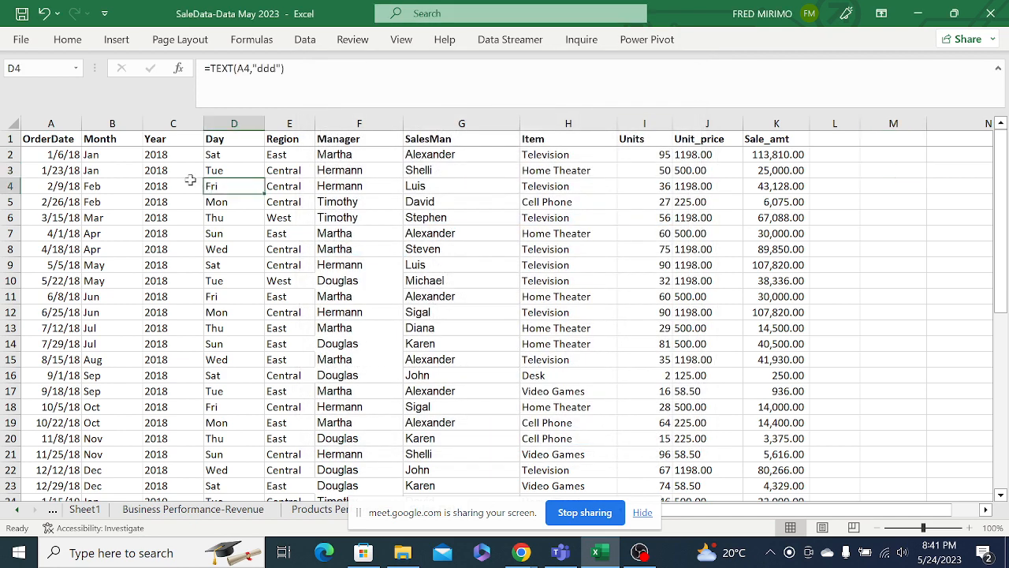
{"action": "left_click", "coordinate": [69, 156]}
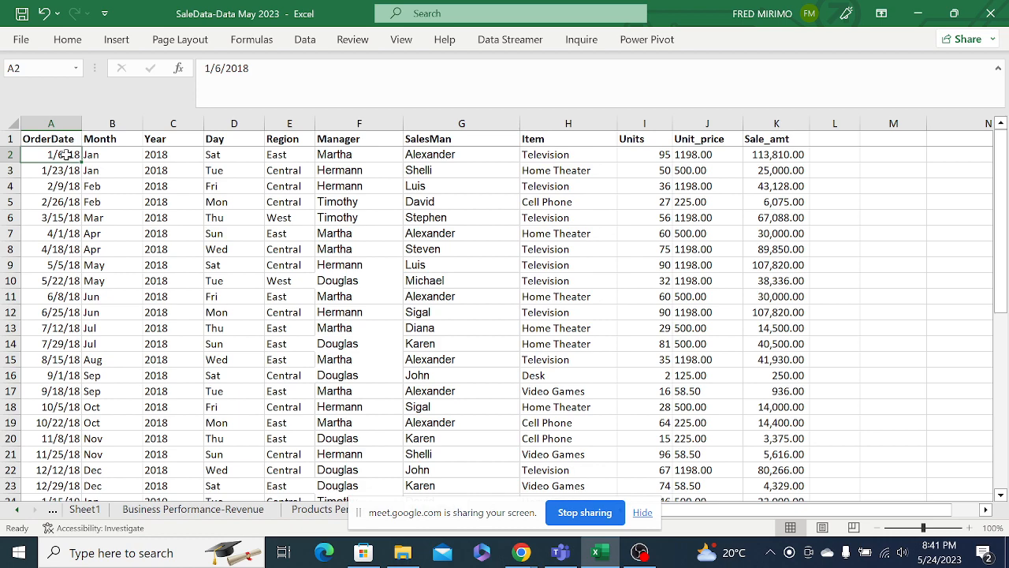
{"action": "left_click_drag", "start_coordinate": [66, 155], "coordinate": [69, 486]}
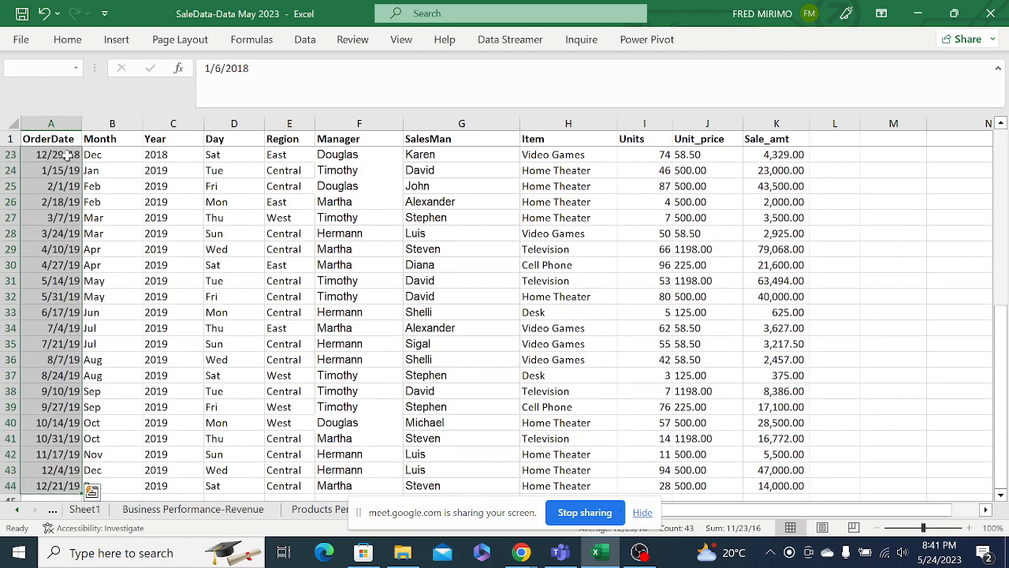
{"action": "left_click_drag", "start_coordinate": [1001, 347], "coordinate": [1003, 138]}
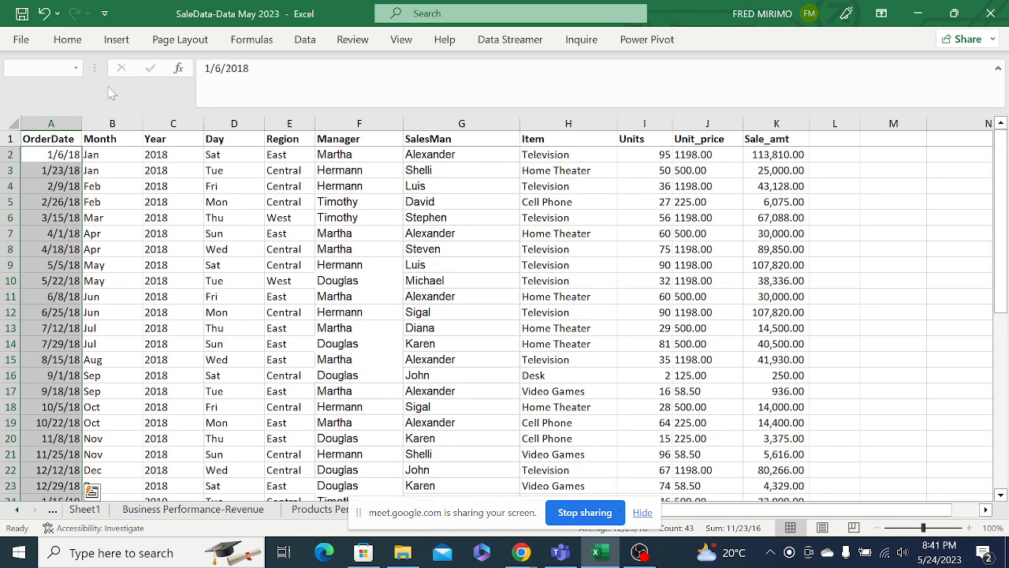
{"action": "left_click", "coordinate": [73, 46]}
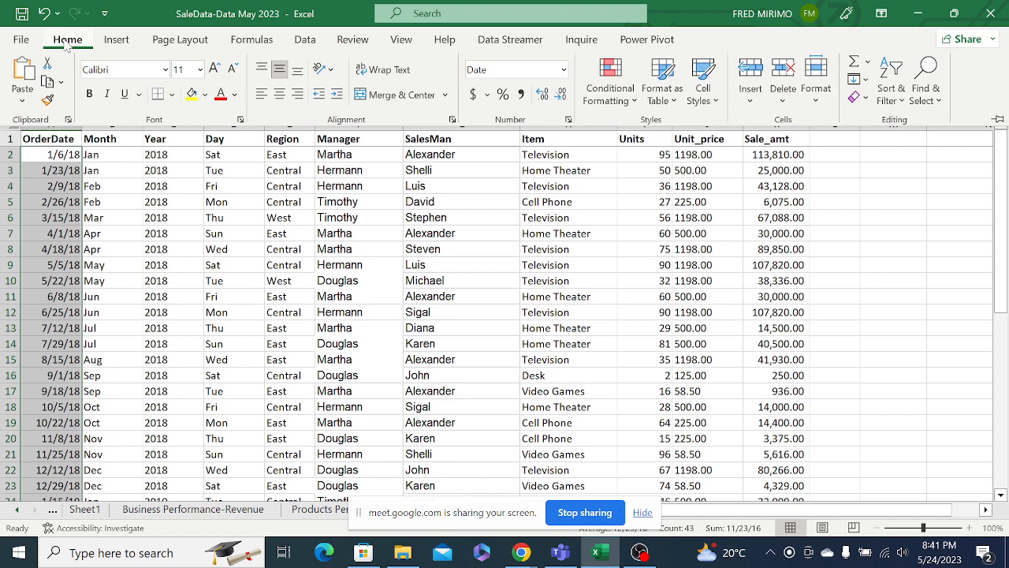
{"action": "left_click", "coordinate": [66, 44]}
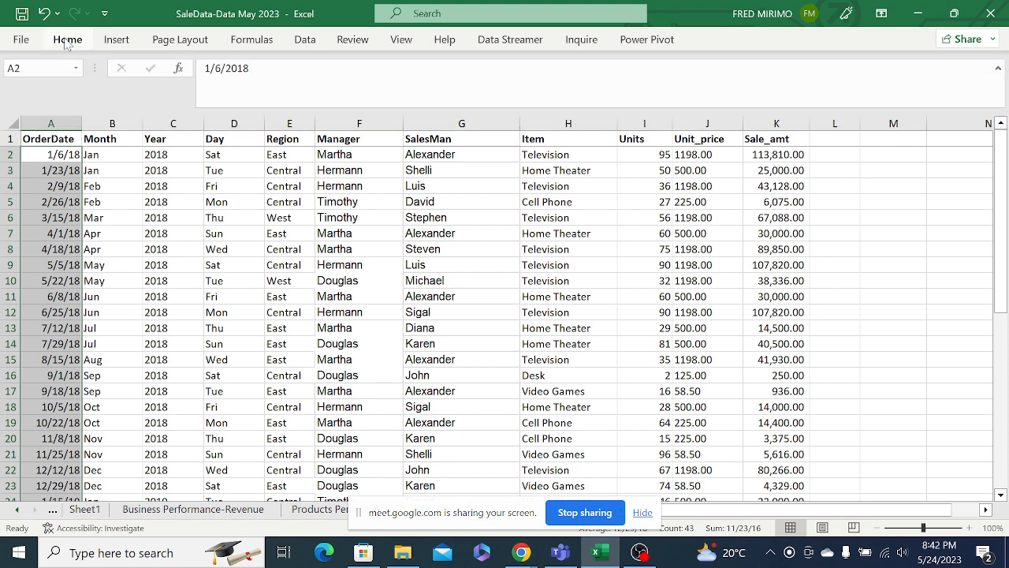
{"action": "left_click", "coordinate": [68, 42]}
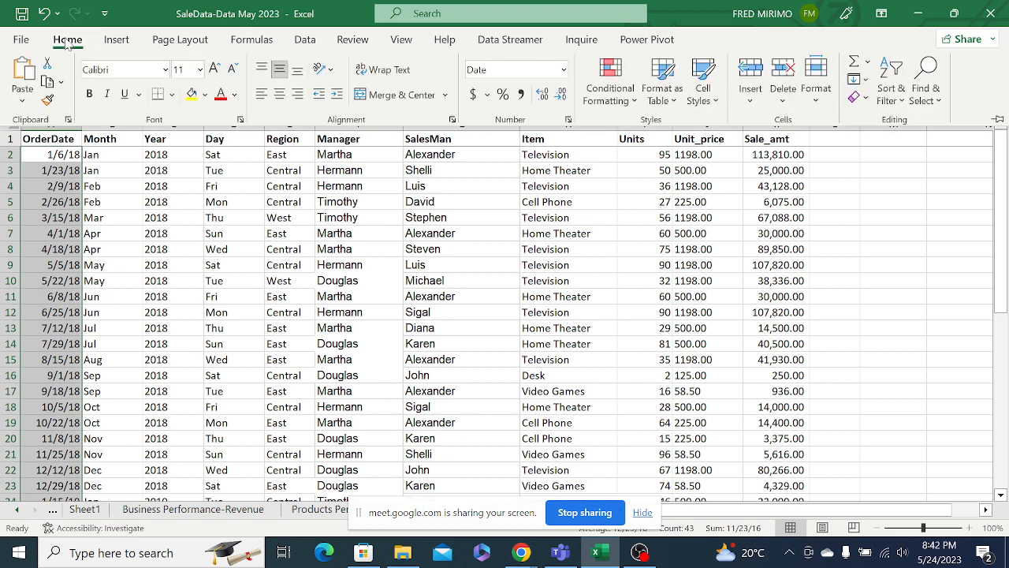
{"action": "left_click", "coordinate": [564, 70]}
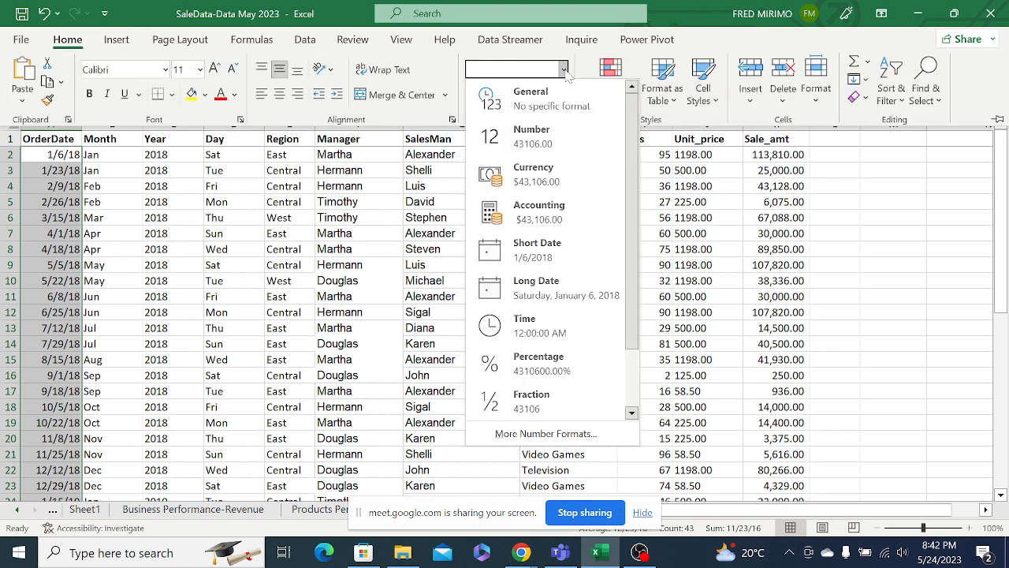
{"action": "left_click", "coordinate": [542, 433]}
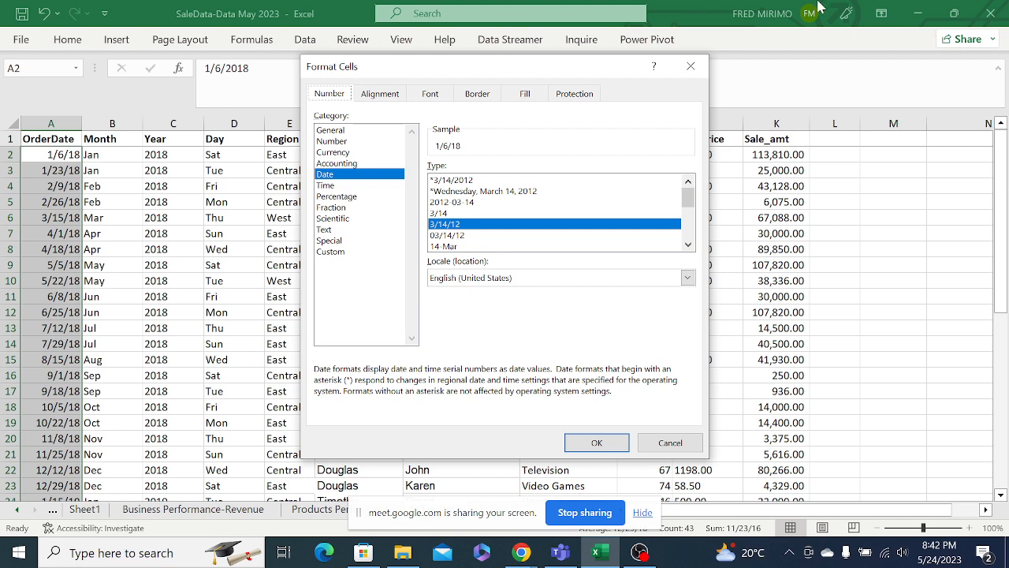
{"action": "left_click", "coordinate": [334, 253]}
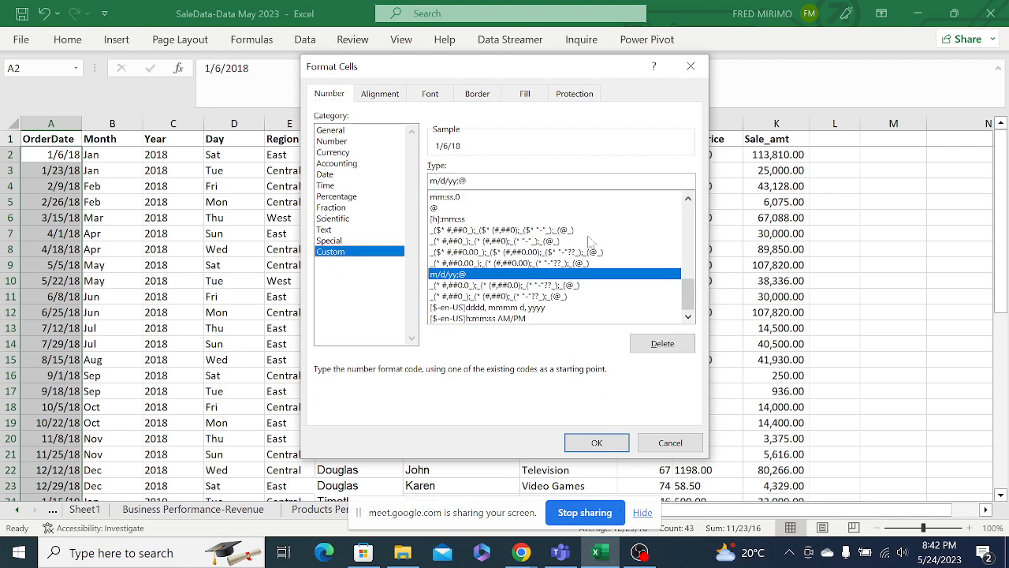
{"action": "left_click_drag", "start_coordinate": [690, 293], "coordinate": [686, 271]}
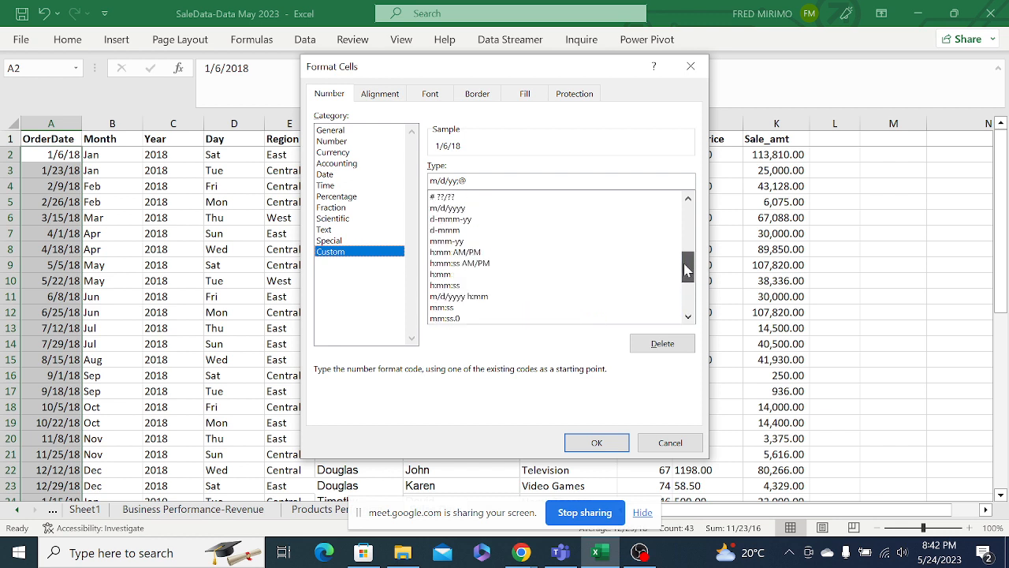
{"action": "left_click", "coordinate": [458, 231]}
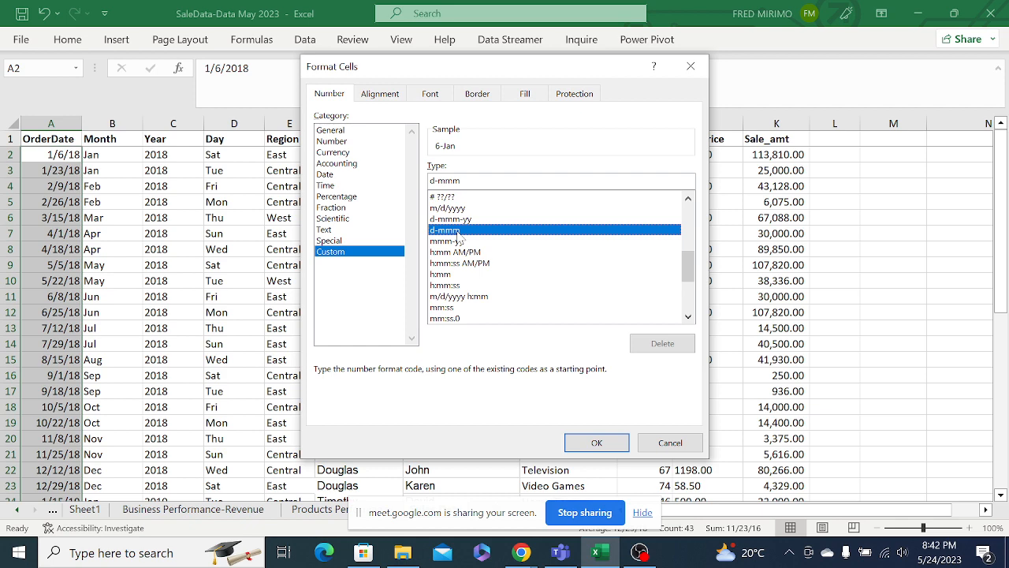
{"action": "left_click", "coordinate": [585, 445]}
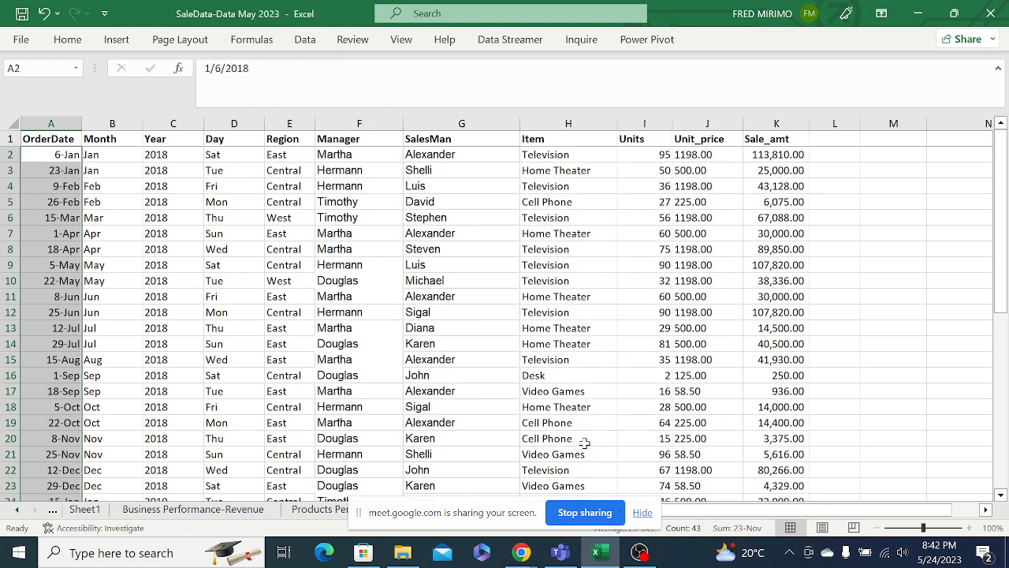
Check the stored dates in A2 and A3, and apply the custom format m/d/yyyy to the OrderDate values in A2:A44.
{"action": "left_click", "coordinate": [58, 156]}
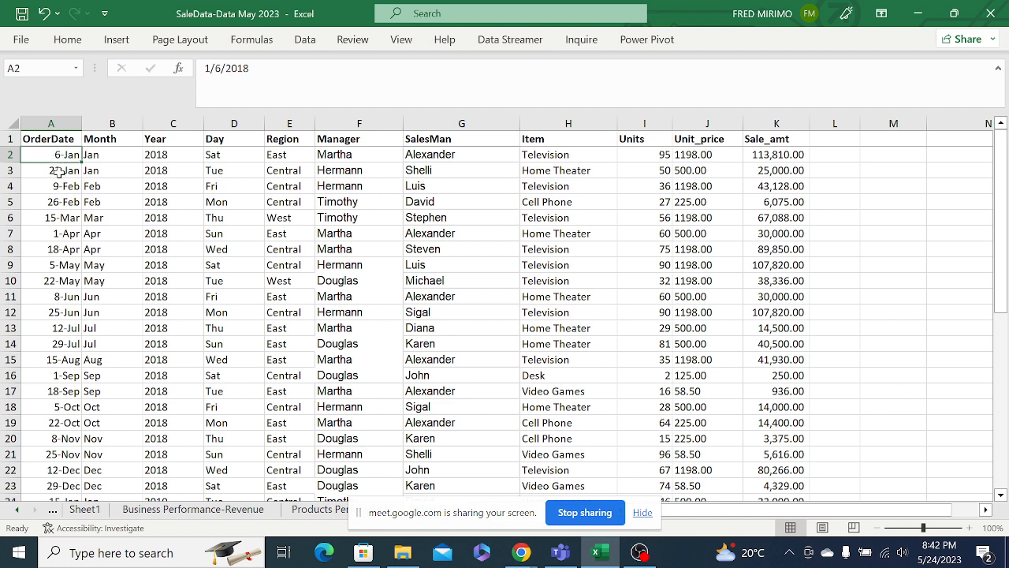
{"action": "left_click", "coordinate": [60, 172]}
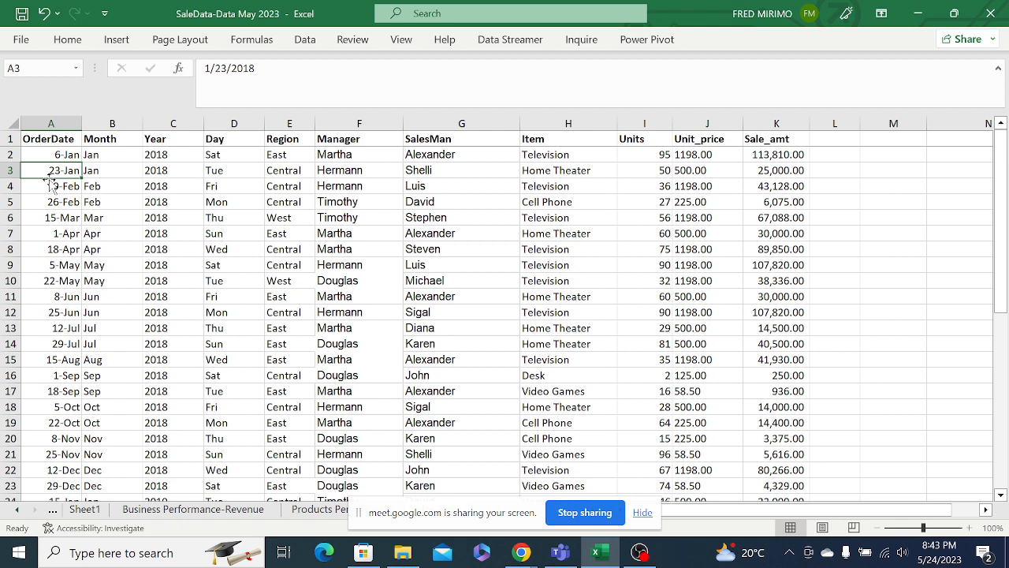
{"action": "left_click", "coordinate": [64, 156]}
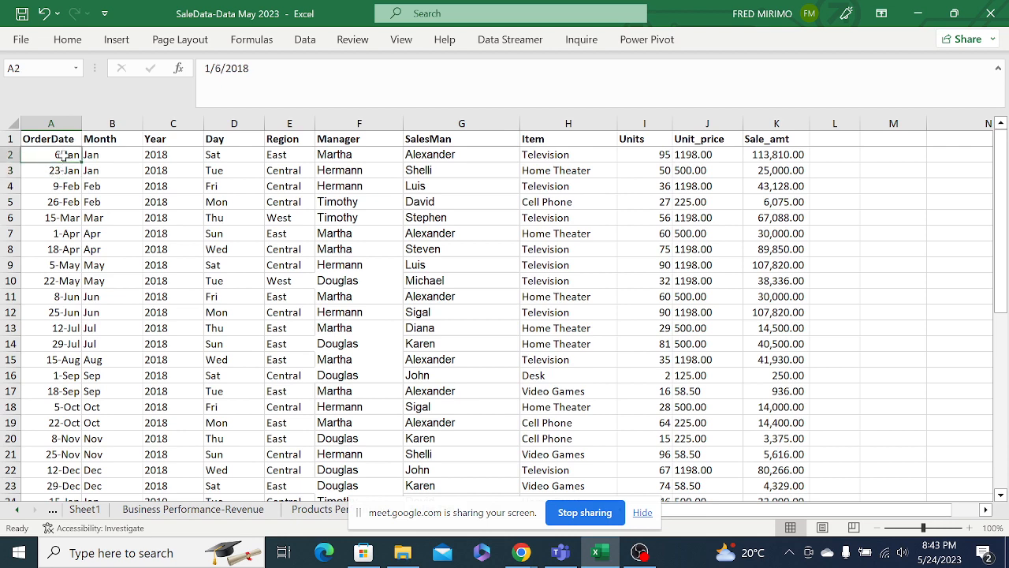
{"action": "left_click_drag", "start_coordinate": [65, 156], "coordinate": [63, 486]}
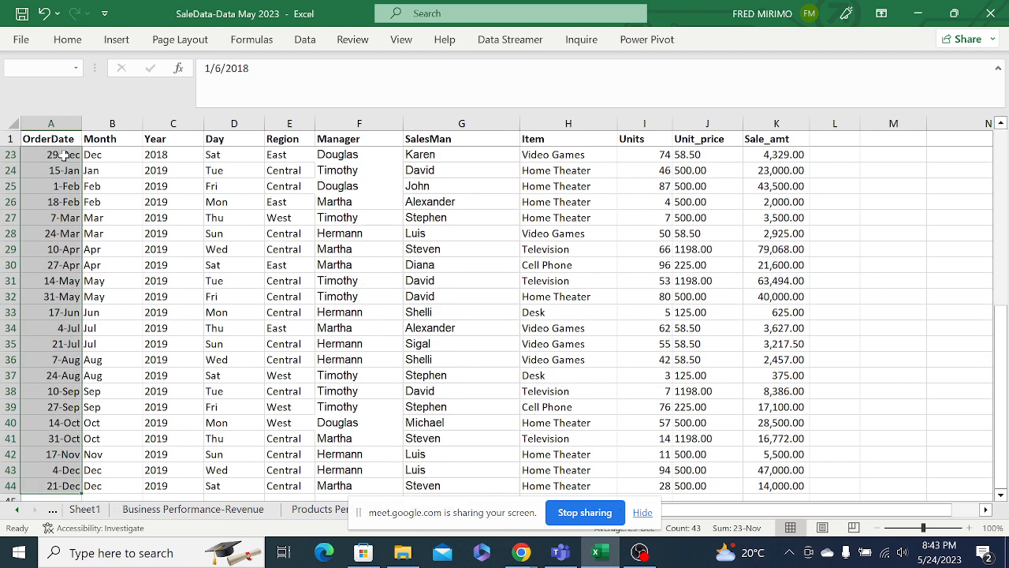
{"action": "left_click", "coordinate": [79, 45]}
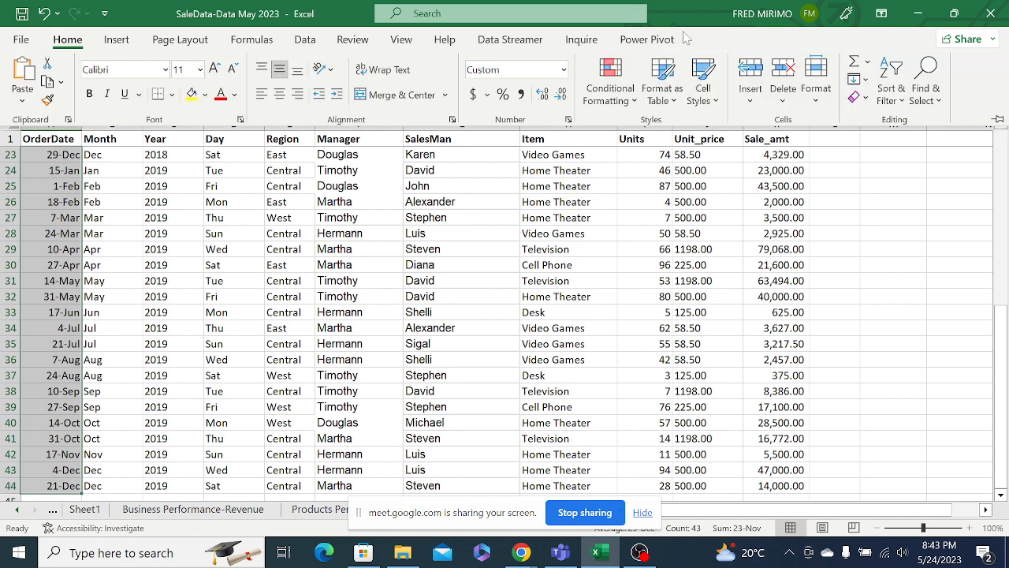
{"action": "left_click", "coordinate": [563, 70]}
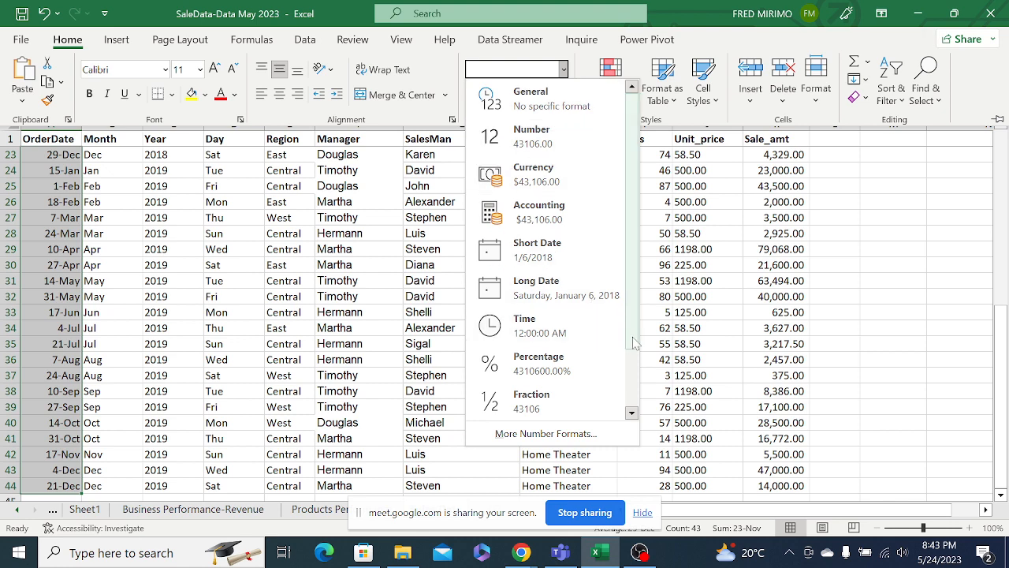
{"action": "scroll", "coordinate": [608, 339], "scroll_direction": "down", "scroll_amount": 2}
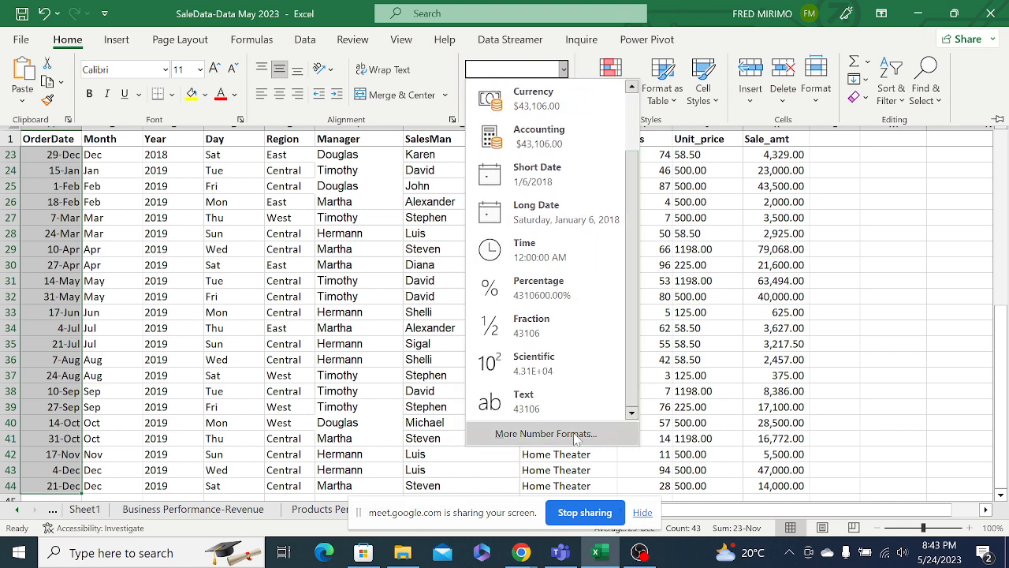
{"action": "left_click", "coordinate": [578, 435]}
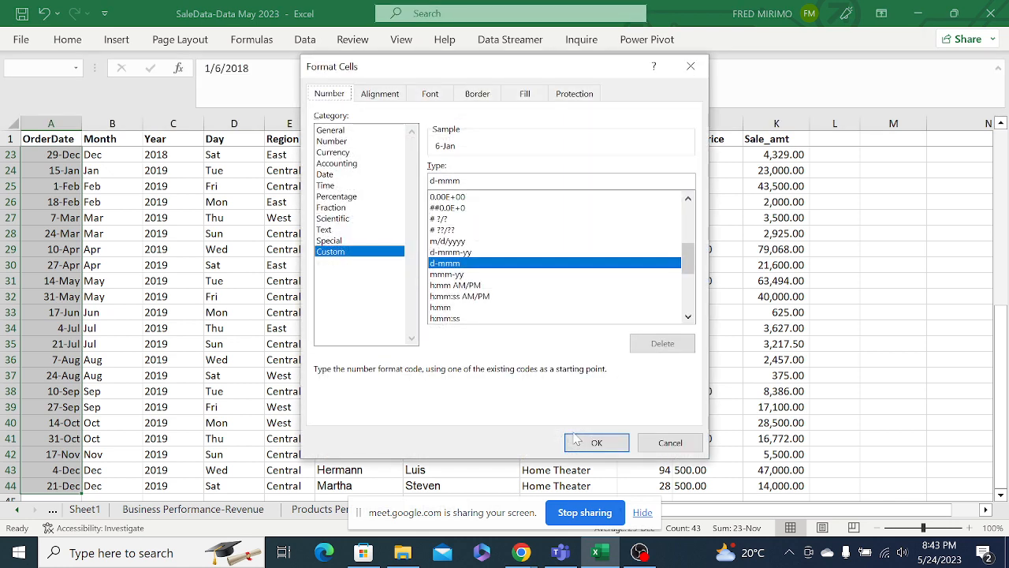
{"action": "left_click", "coordinate": [450, 241]}
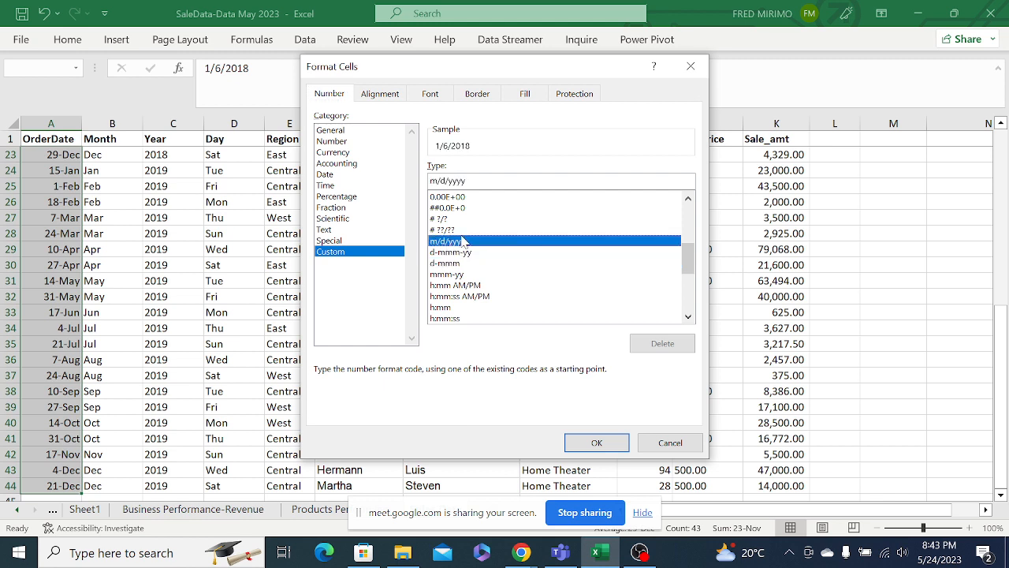
{"action": "left_click", "coordinate": [596, 442]}
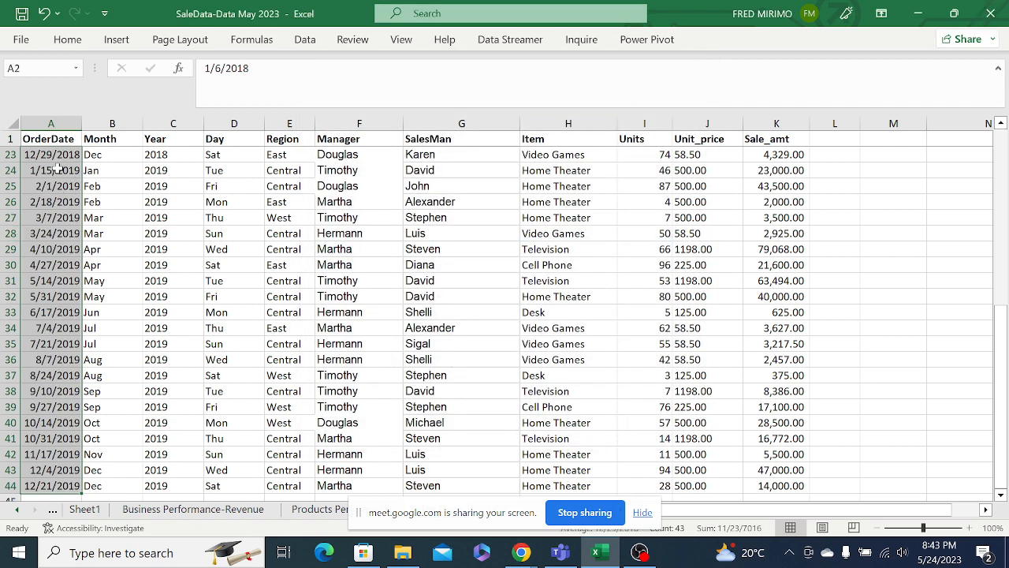
Inspect the stored dates in several OrderDate cells, including A2, A7 and A9, and select the whole OrderDate column.
{"action": "scroll", "coordinate": [58, 169], "scroll_direction": "up", "scroll_amount": 7}
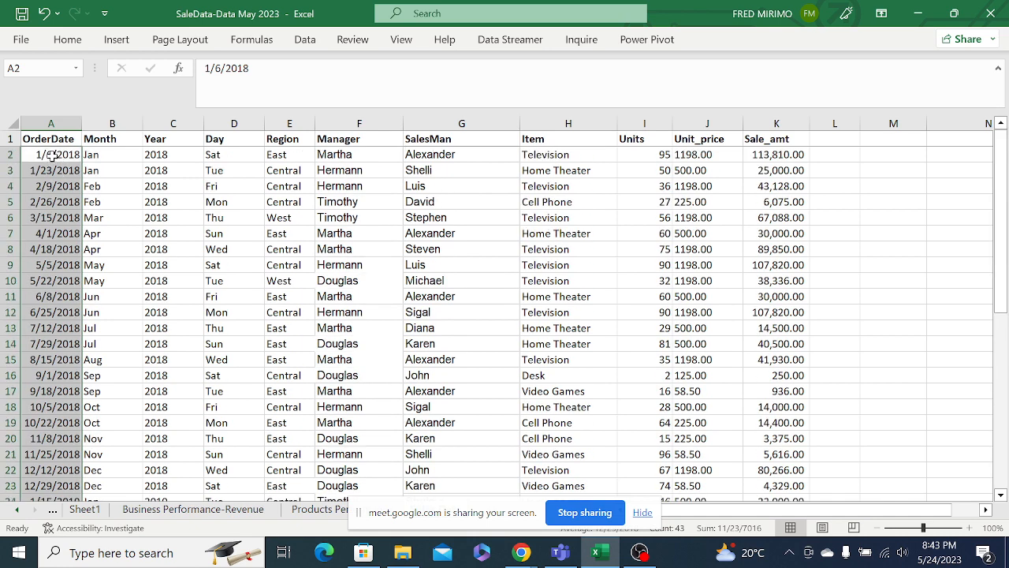
{"action": "left_click", "coordinate": [52, 154]}
{"action": "left_click", "coordinate": [49, 186]}
{"action": "left_click", "coordinate": [49, 268]}
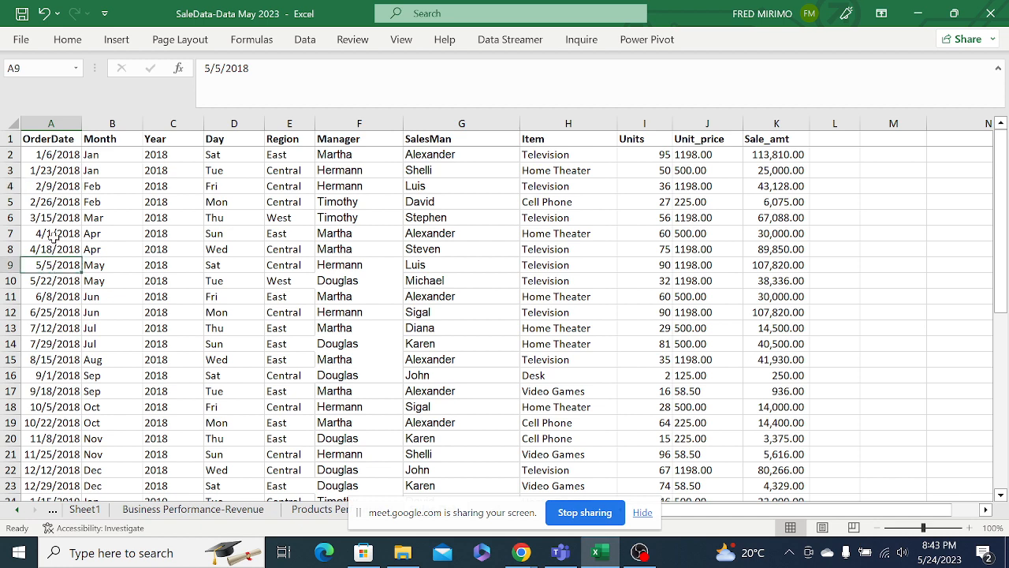
{"action": "left_click", "coordinate": [52, 156]}
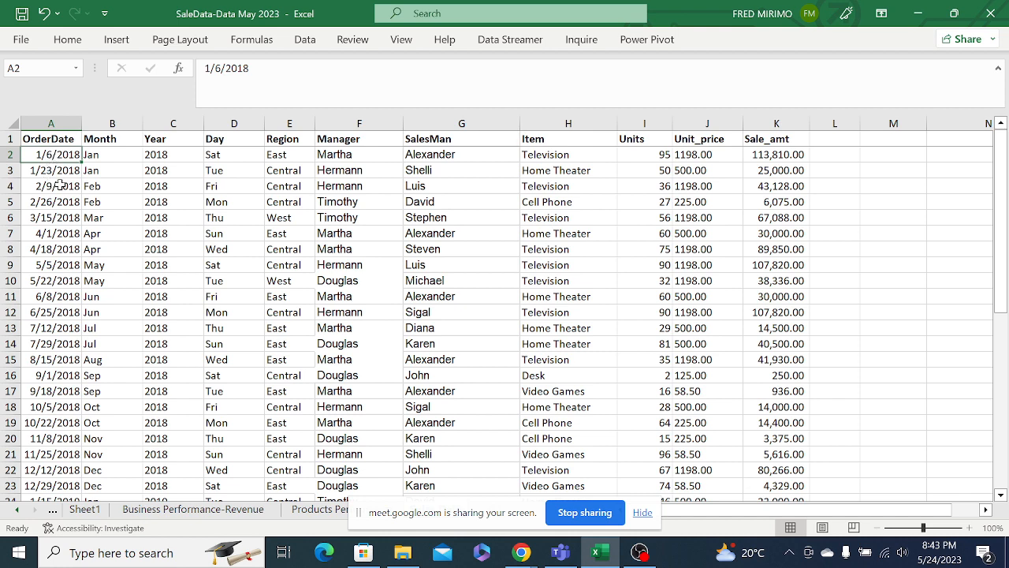
{"action": "left_click", "coordinate": [57, 233]}
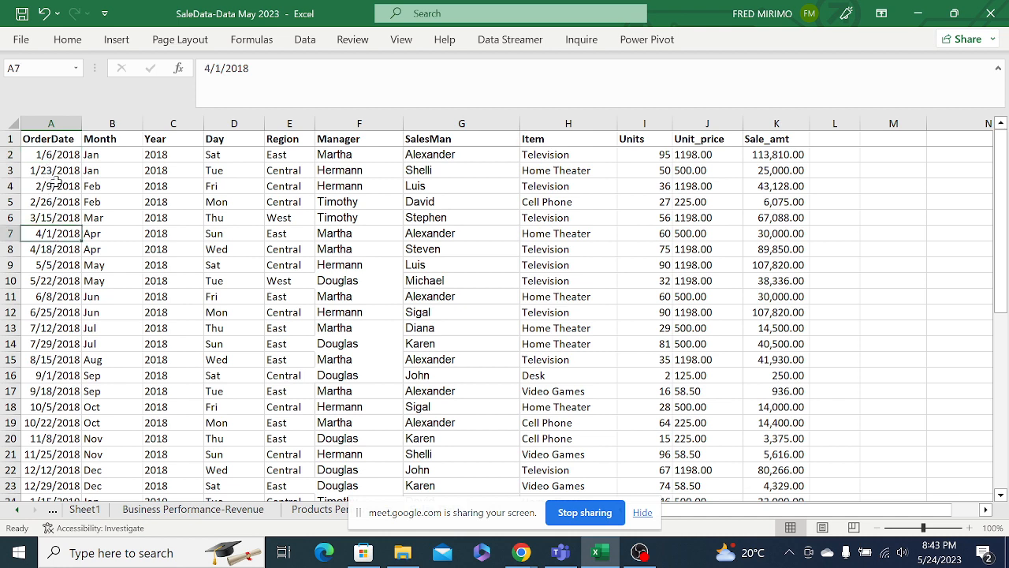
{"action": "left_click", "coordinate": [58, 154]}
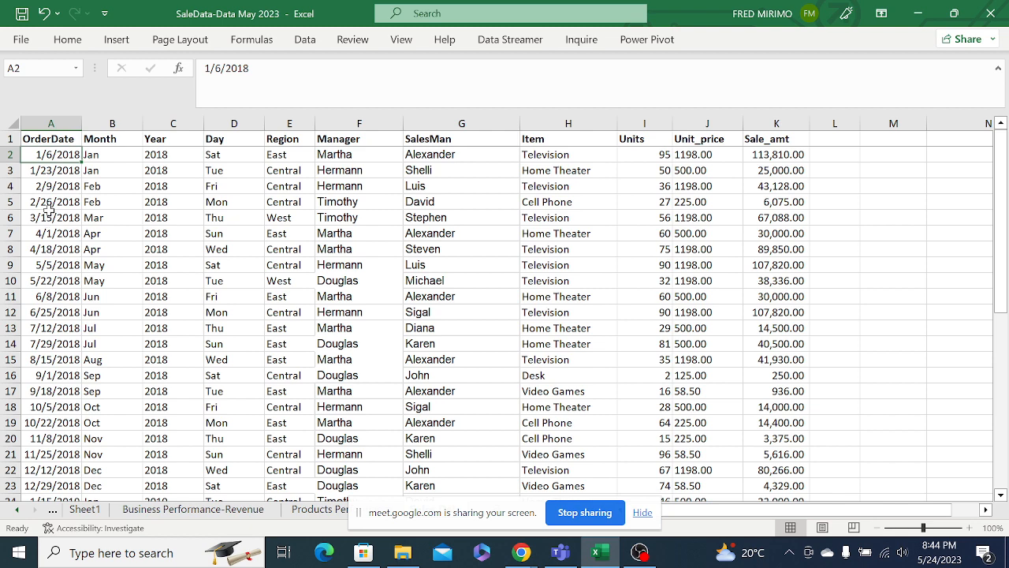
{"action": "left_click", "coordinate": [59, 123]}
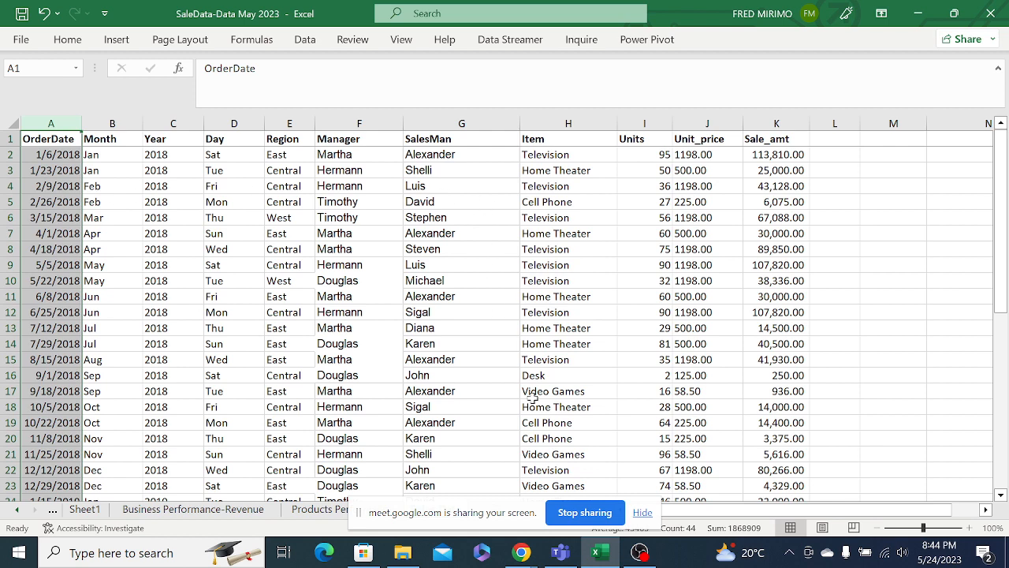
Hide the screen-sharing notification, check the Google Meet call in Chrome, and return to the Excel workbook.
{"action": "left_click", "coordinate": [642, 513]}
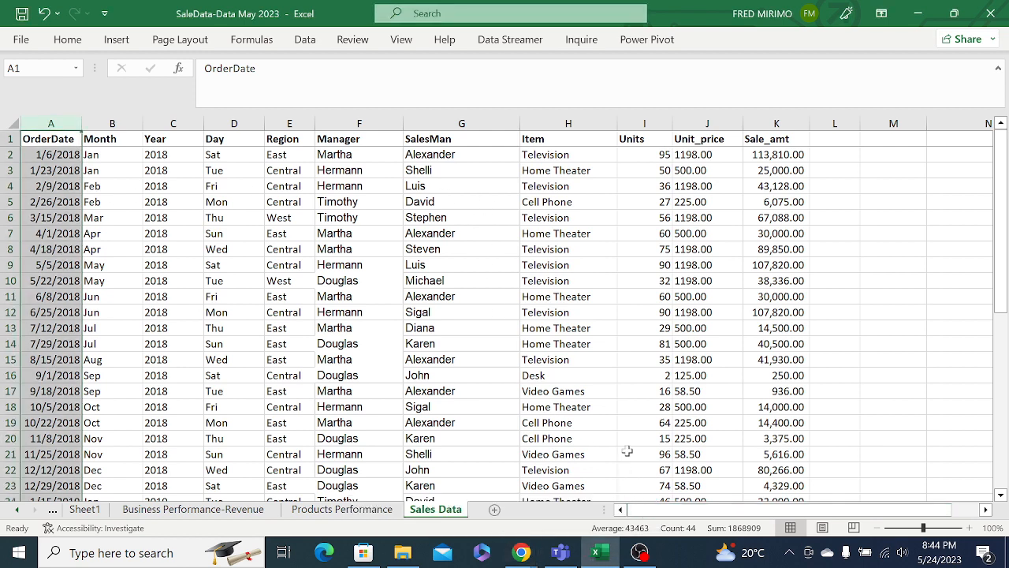
{"action": "mouse_move", "coordinate": [523, 546]}
{"action": "left_click", "coordinate": [467, 493]}
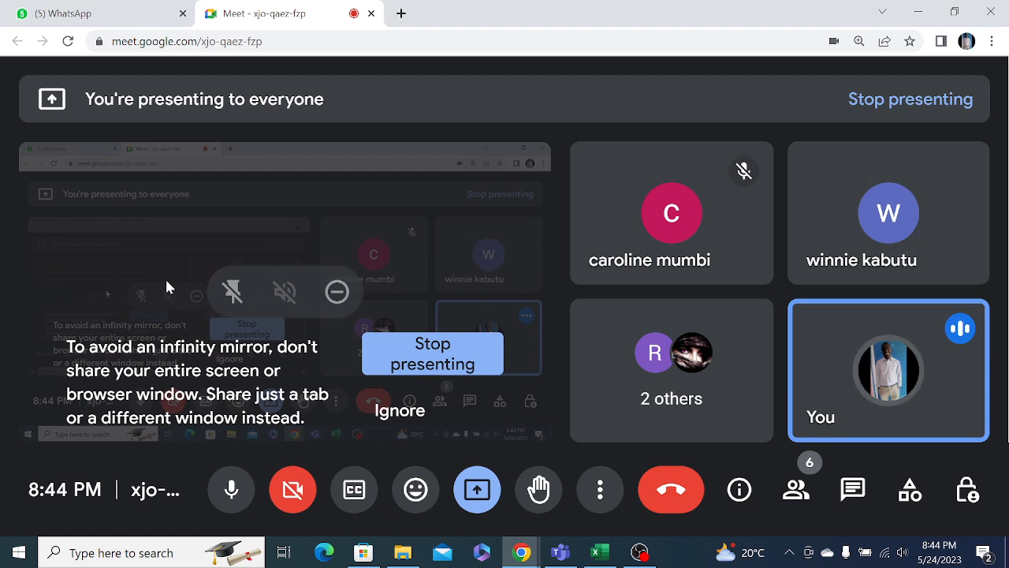
{"action": "left_click", "coordinate": [597, 555]}
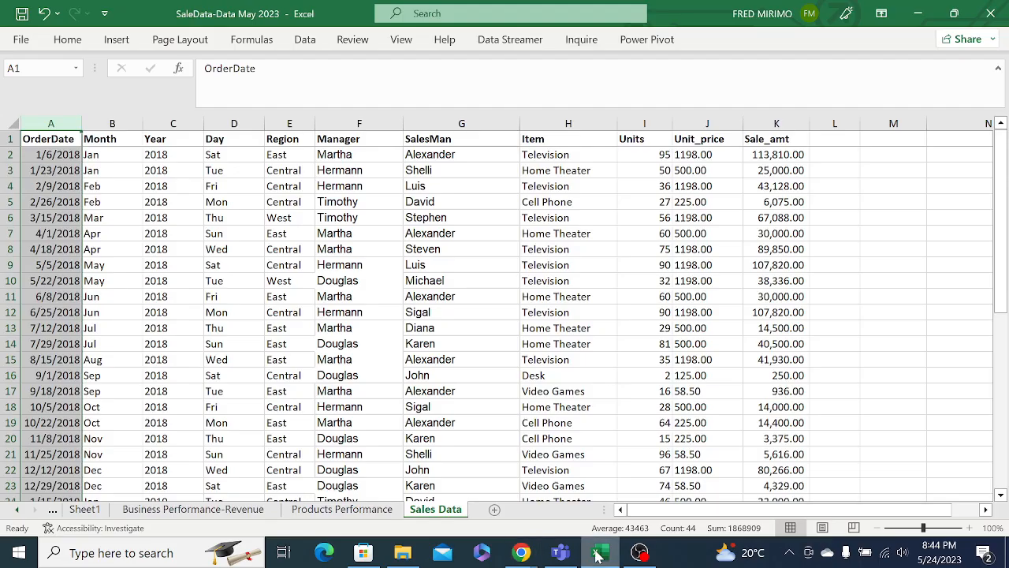
Check sample cells across the Sales Data columns, including the Month formula in B6, and review the first business question on Sheet1.
{"action": "left_click", "coordinate": [352, 248]}
{"action": "left_click", "coordinate": [118, 217]}
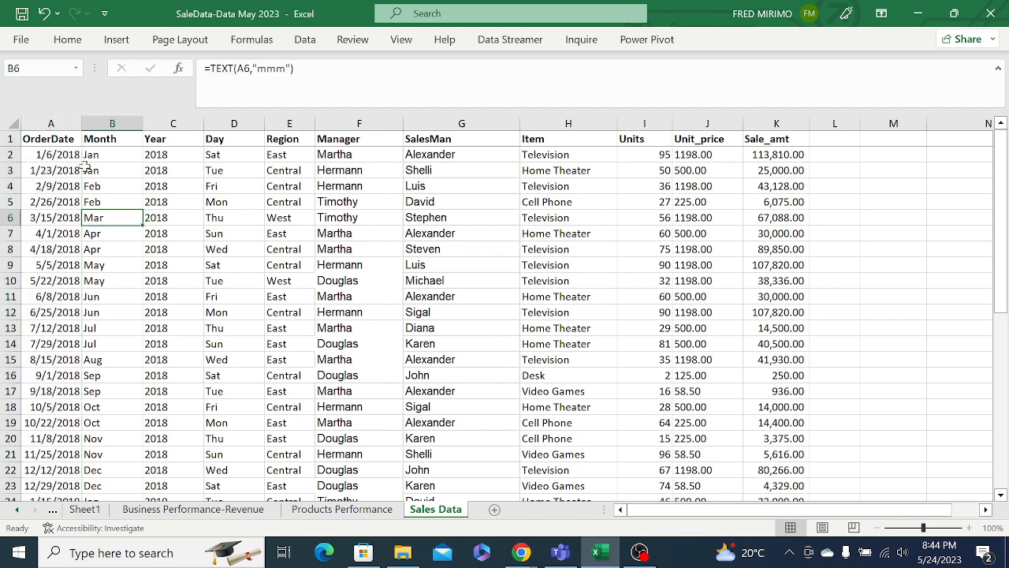
{"action": "left_click", "coordinate": [63, 155]}
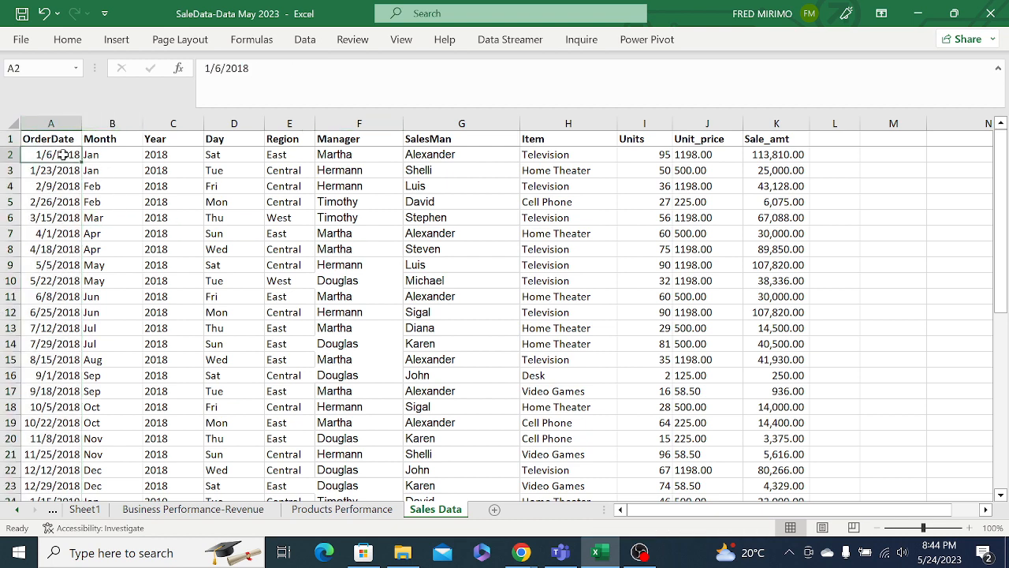
{"action": "left_click", "coordinate": [470, 204]}
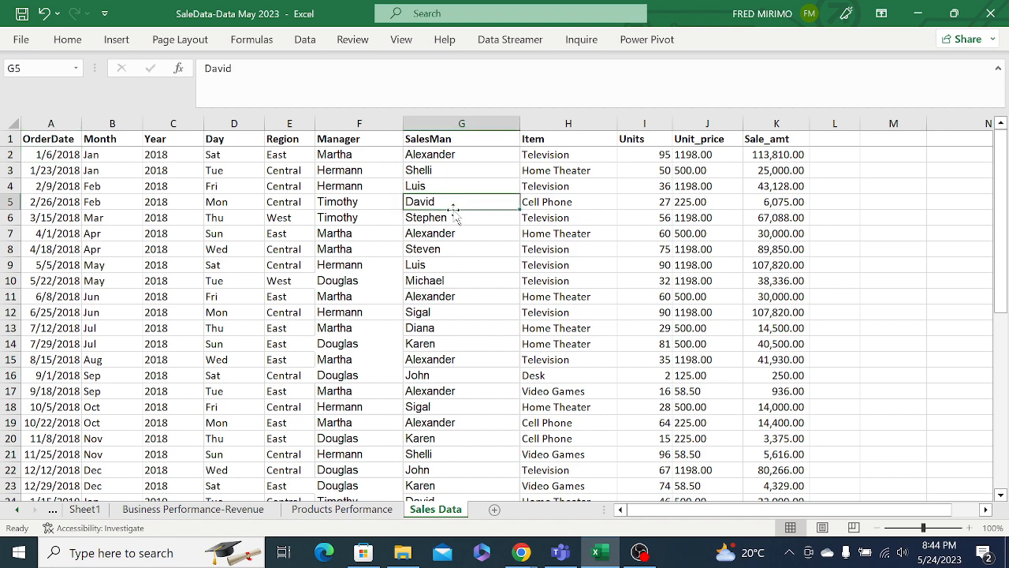
{"action": "left_click", "coordinate": [59, 156]}
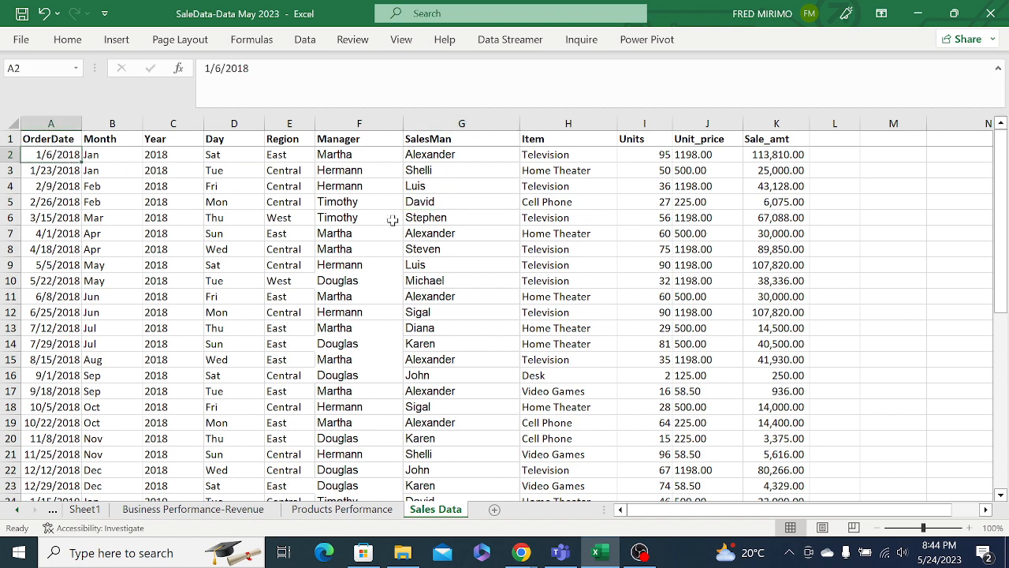
{"action": "left_click", "coordinate": [583, 233]}
{"action": "left_click", "coordinate": [739, 201]}
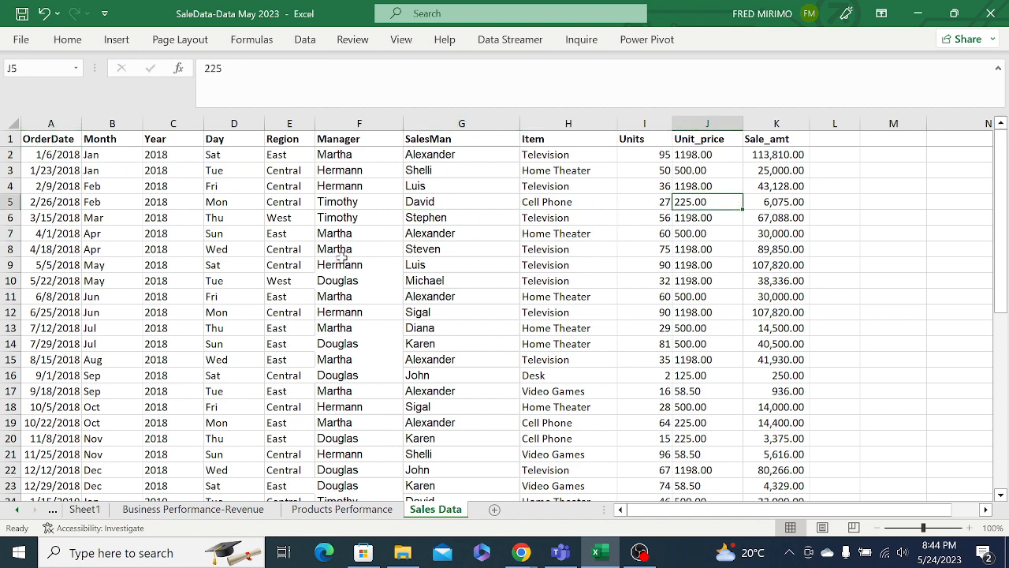
{"action": "left_click", "coordinate": [95, 511]}
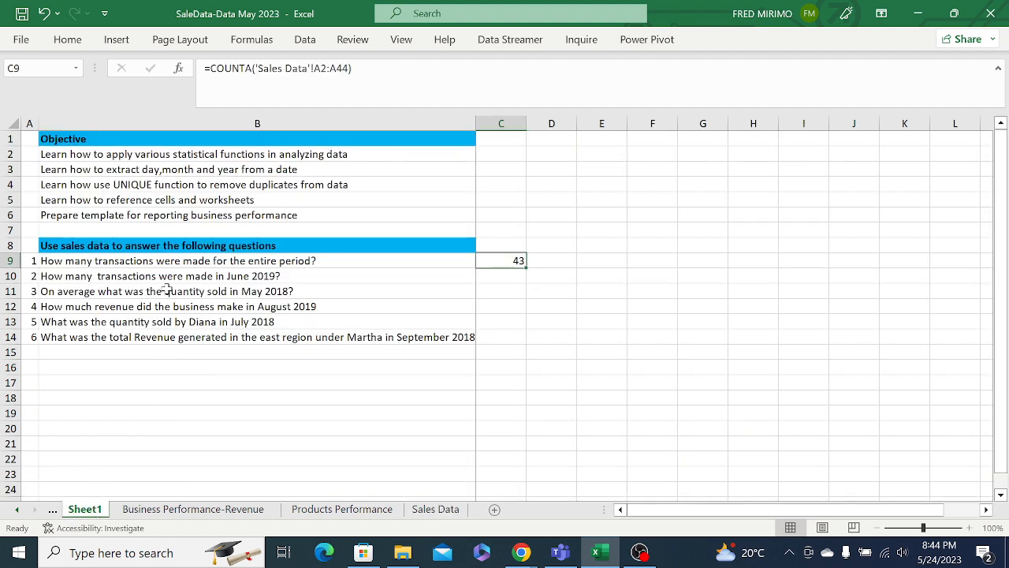
{"action": "left_click", "coordinate": [78, 264]}
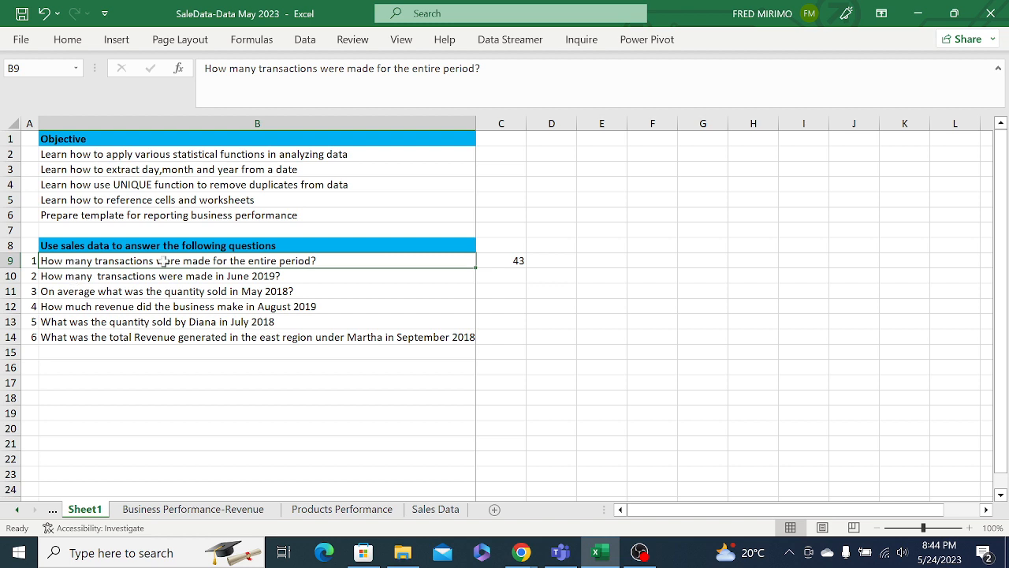
Start a COUNTIFS formula in Sheet1 cell C10 for the June 2019 transactions, with 'Sales Data'!A2:A44 as its first argument.
{"action": "left_click", "coordinate": [511, 274]}
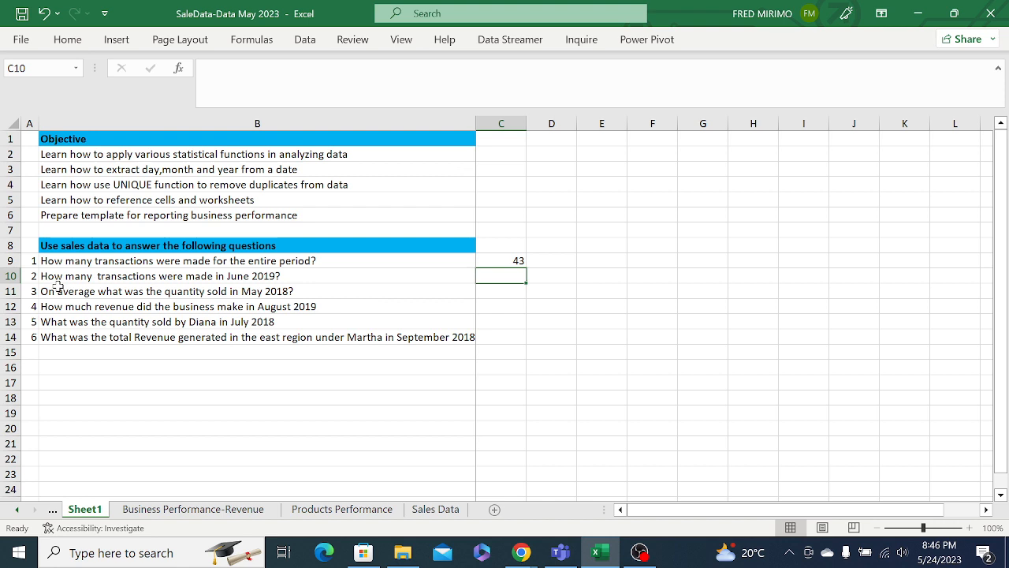
{"action": "type", "text": "="}
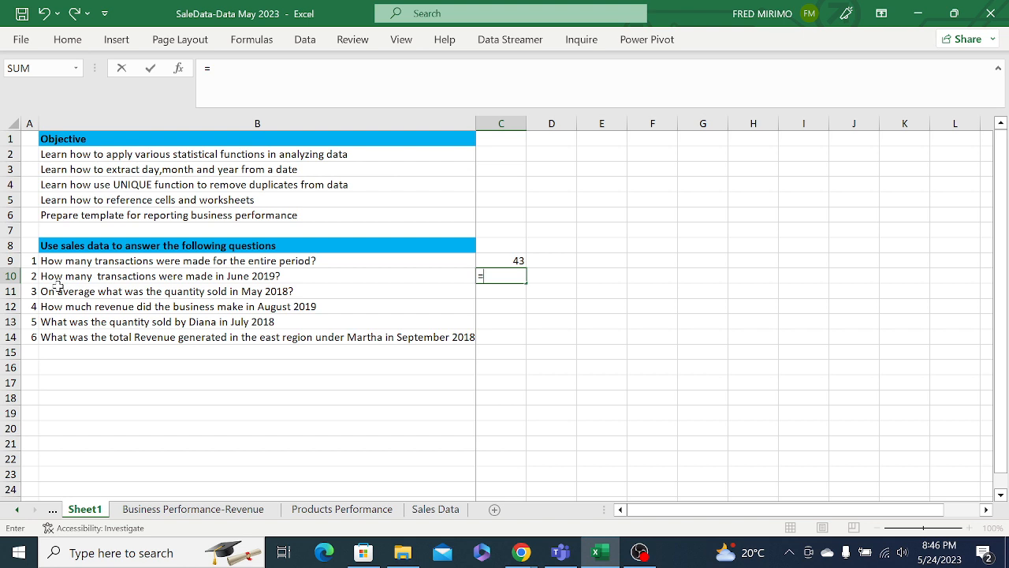
{"action": "type", "text": "coun"}
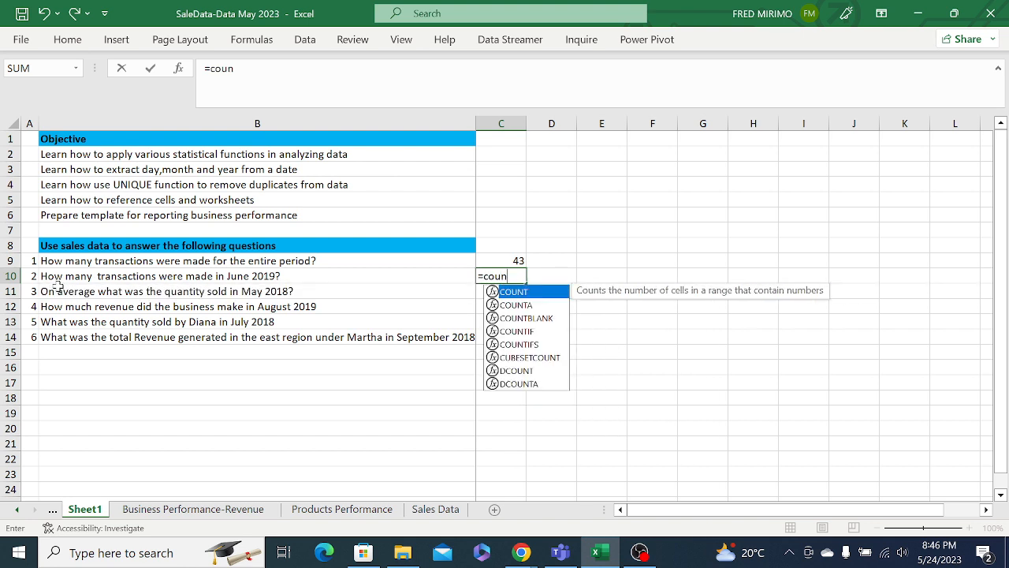
{"action": "double_click", "coordinate": [535, 344]}
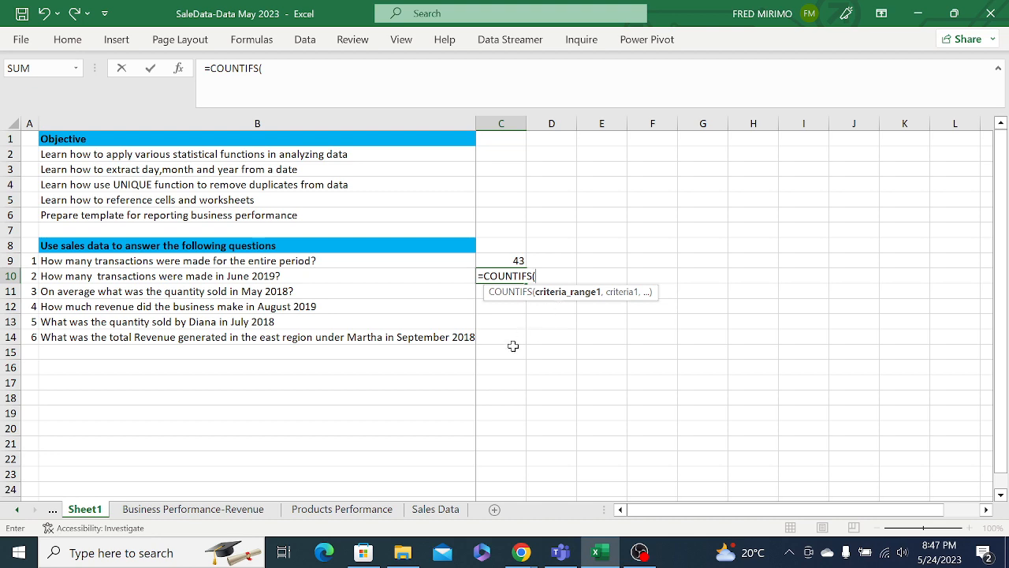
{"action": "left_click", "coordinate": [433, 510]}
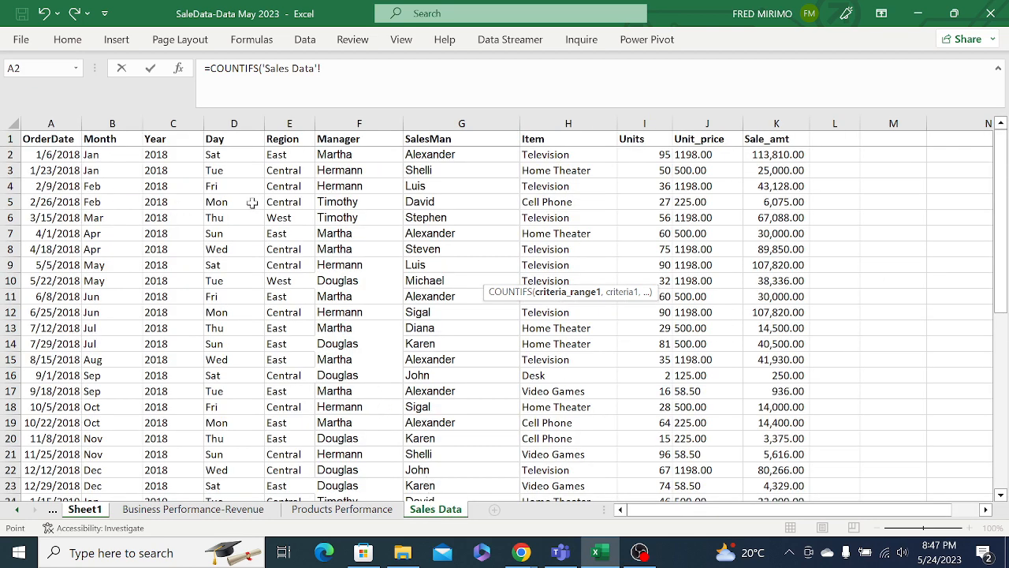
{"action": "left_click", "coordinate": [49, 154]}
{"action": "key", "text": "ctrl+shift+Down"}
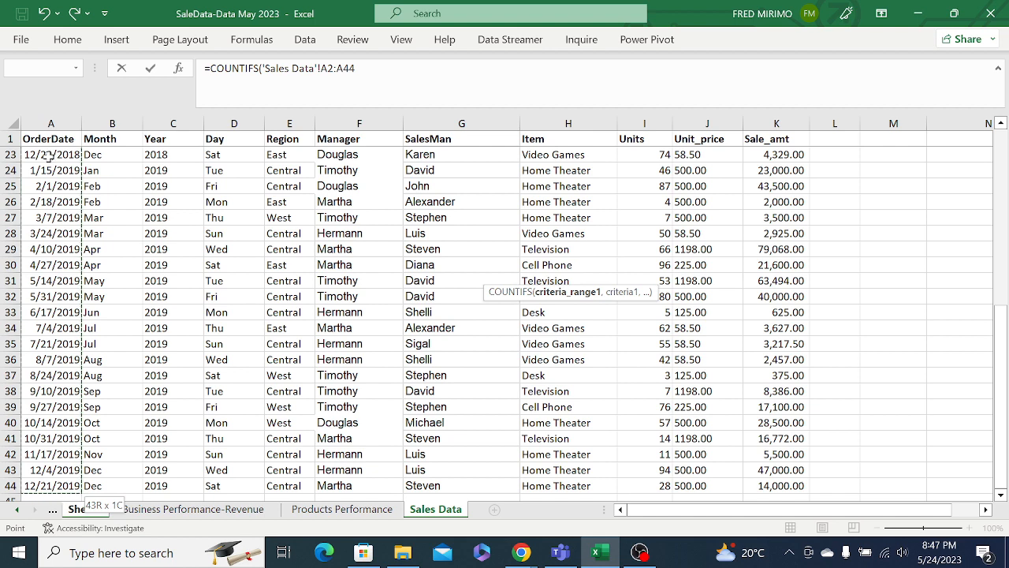
{"action": "left_click", "coordinate": [358, 68]}
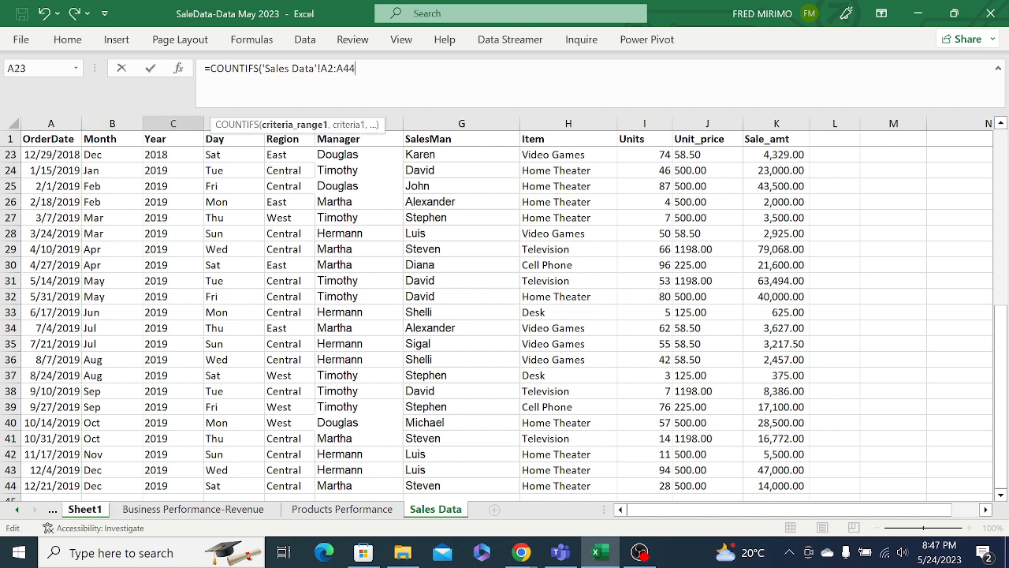
{"action": "type", "text": ","}
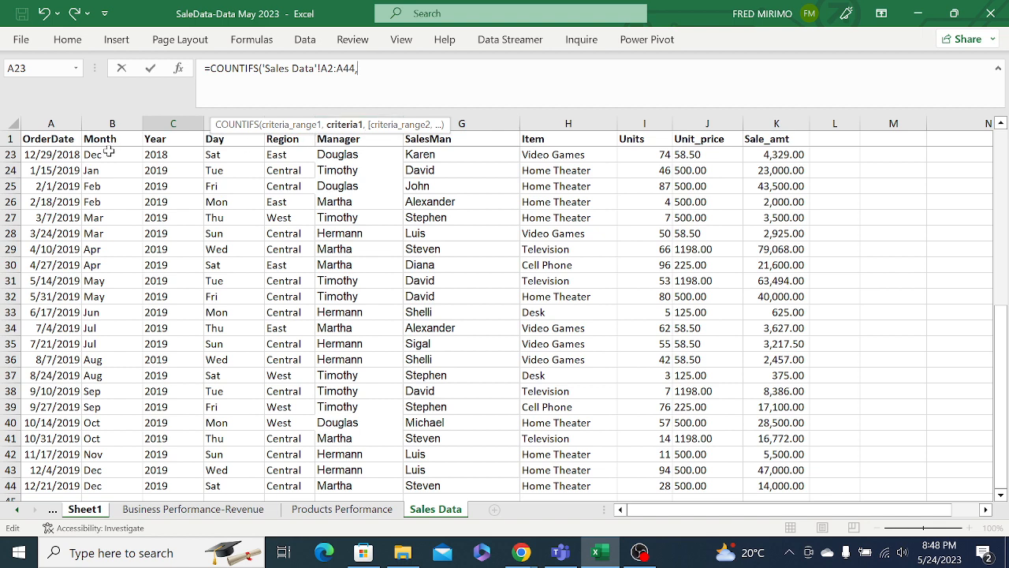
Add the Sales Data Month column to the COUNTIFS formula as the absolute reference $B:$B, followed by the criterion "June".
{"action": "left_click", "coordinate": [111, 123]}
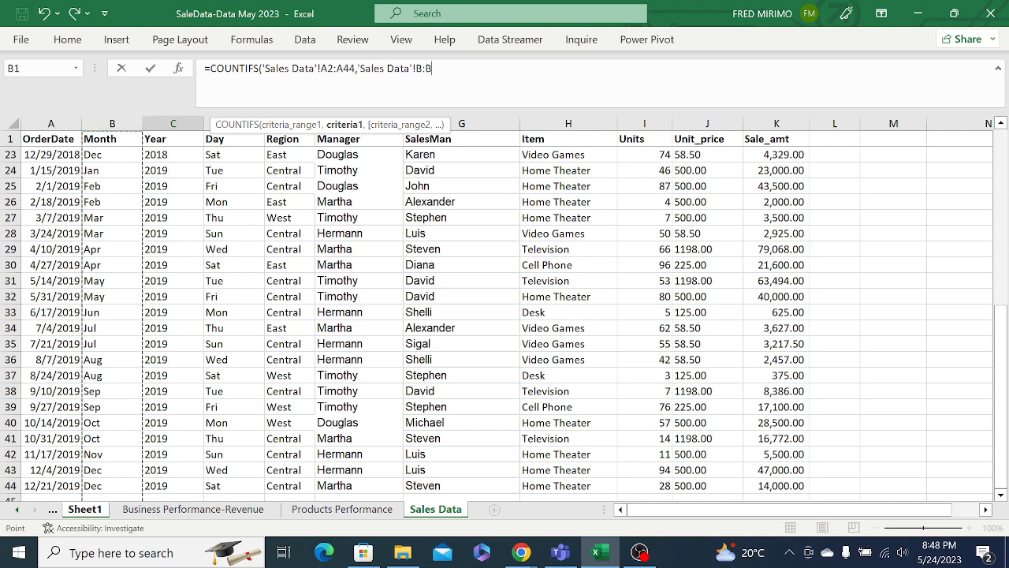
{"action": "left_click", "coordinate": [423, 68]}
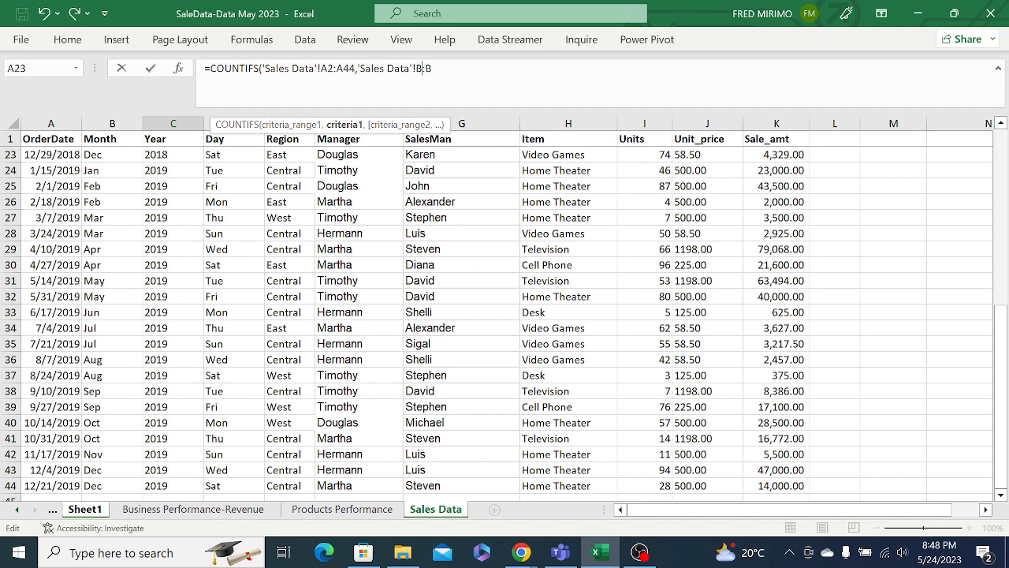
{"action": "key", "text": "F4"}
{"action": "key", "text": "Right"}
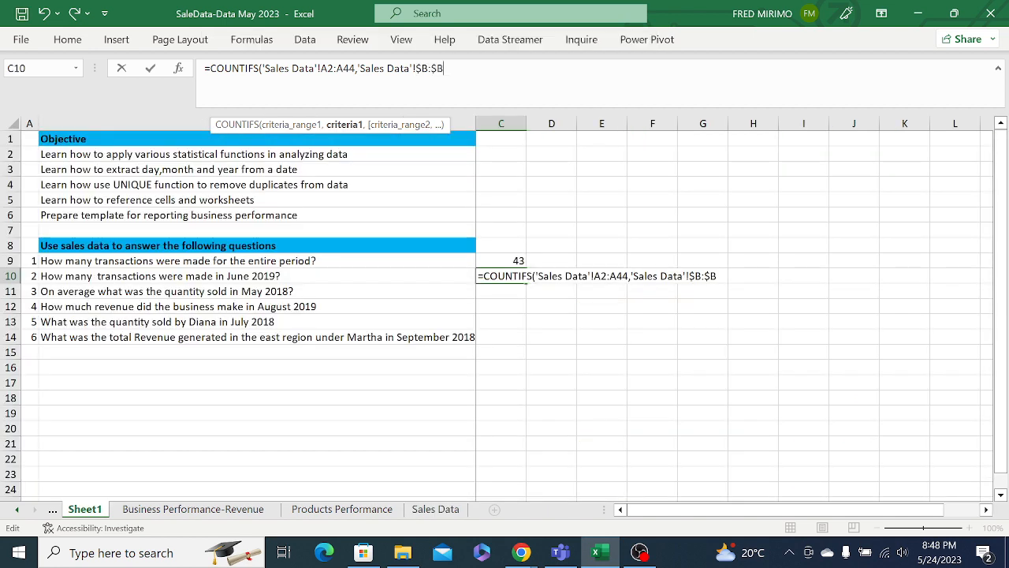
{"action": "type", "text": ","}
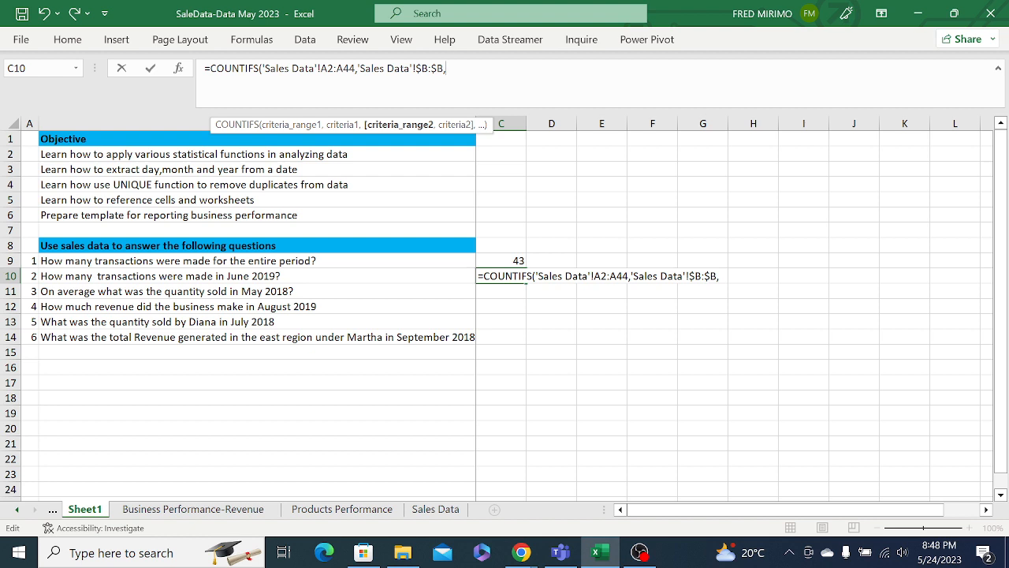
{"action": "type", "text": "\"June\","}
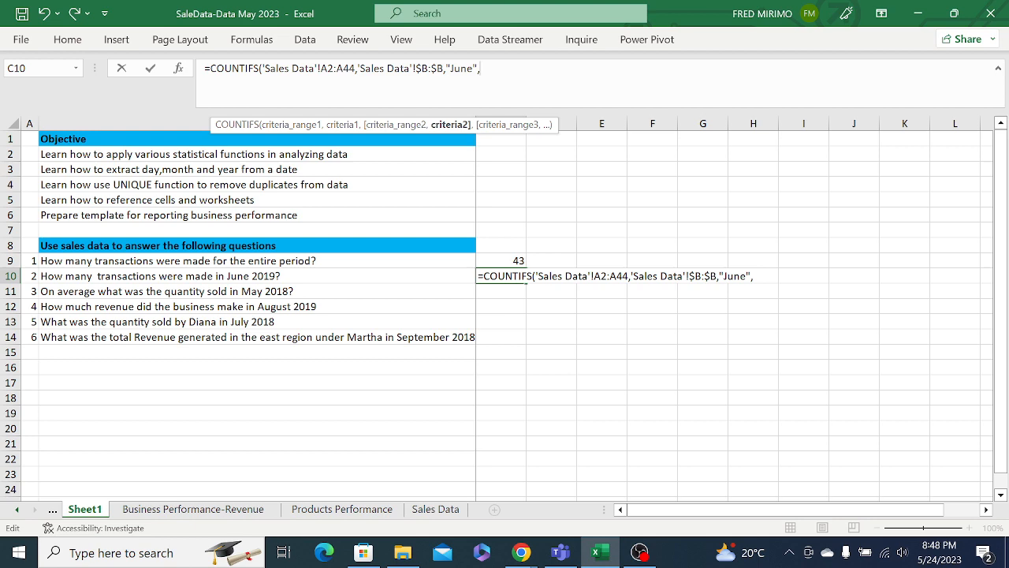
Add the Sales Data Year column to the COUNTIFS formula as the absolute reference $C:$C.
{"action": "left_click", "coordinate": [443, 509]}
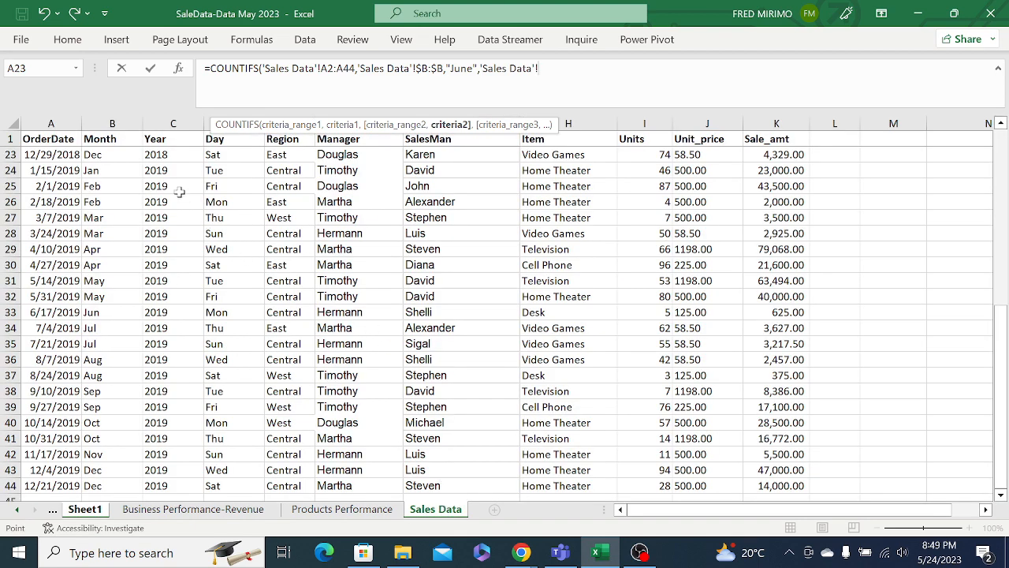
{"action": "left_click", "coordinate": [160, 118]}
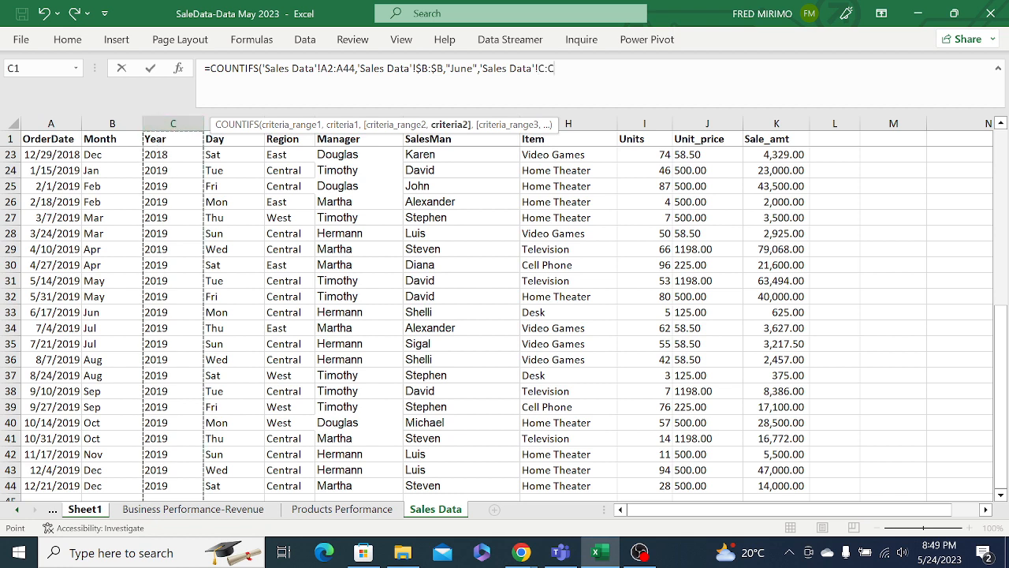
{"action": "left_click", "coordinate": [547, 67]}
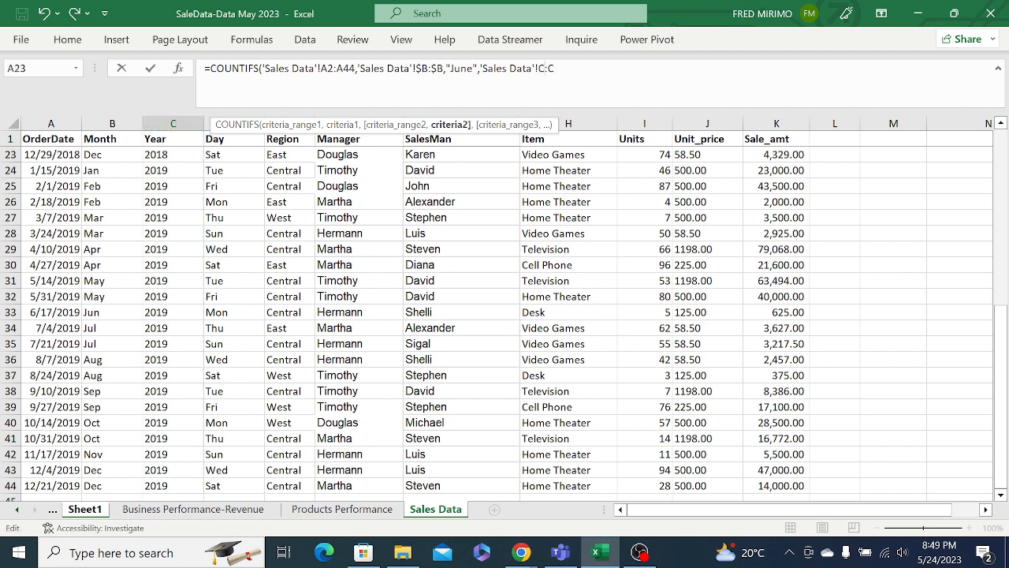
{"action": "key", "text": "F4"}
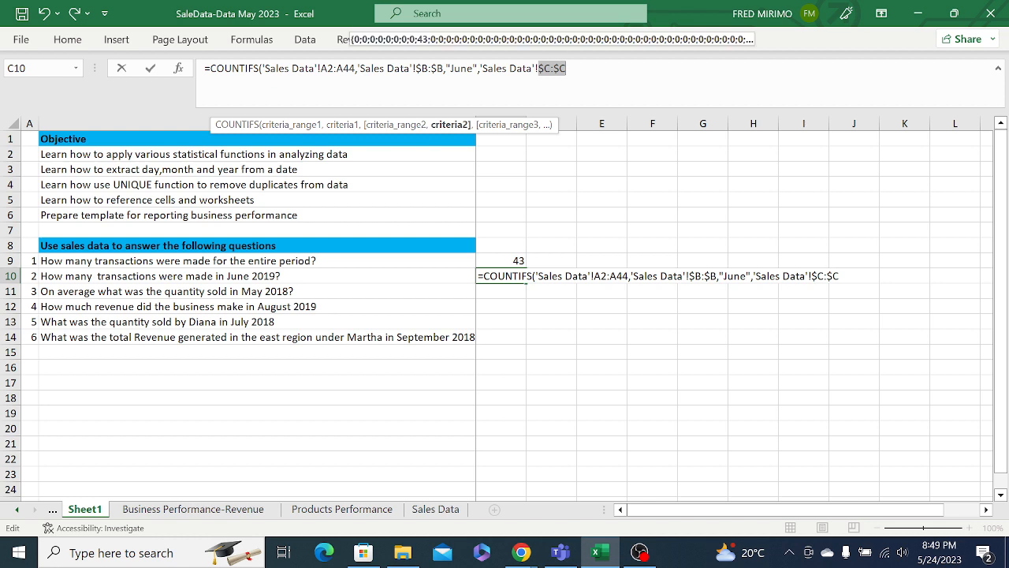
{"action": "left_click", "coordinate": [568, 68]}
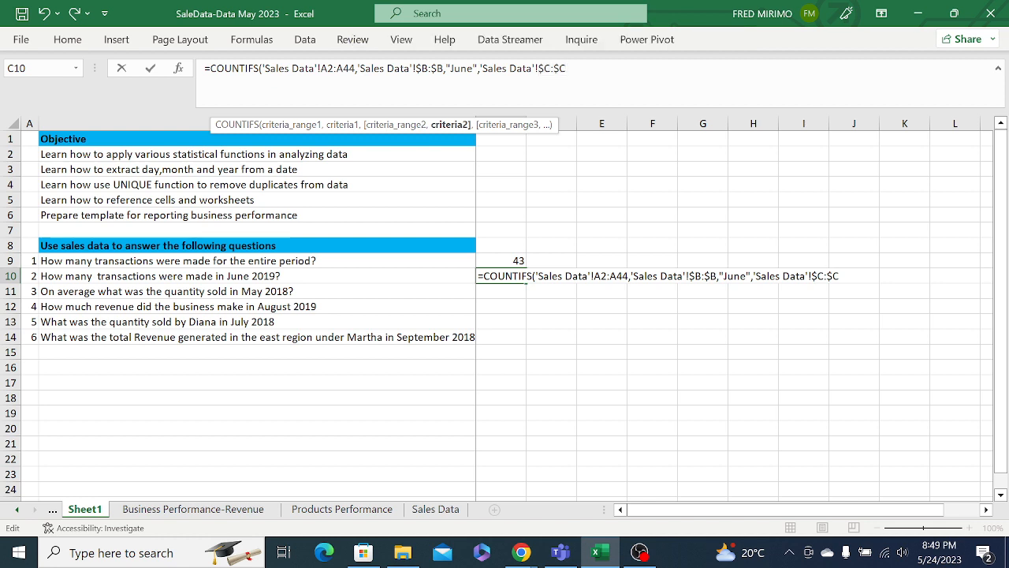
{"action": "type", "text": ","}
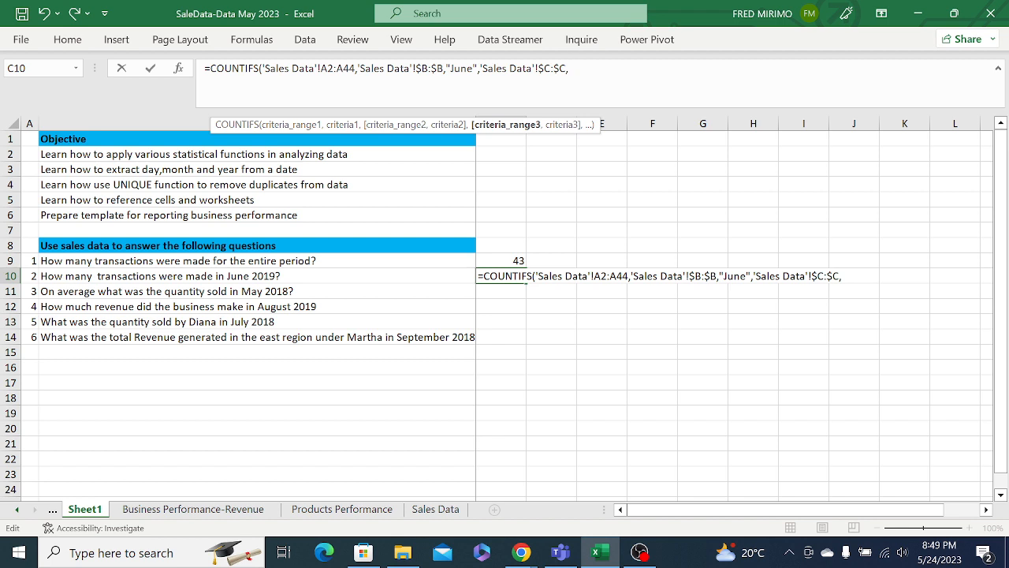
Add the criterion "2019", close the COUNTIFS formula and try to enter it in C10.
{"action": "type", "text": "\"2019\")"}
{"action": "key", "text": "Return"}
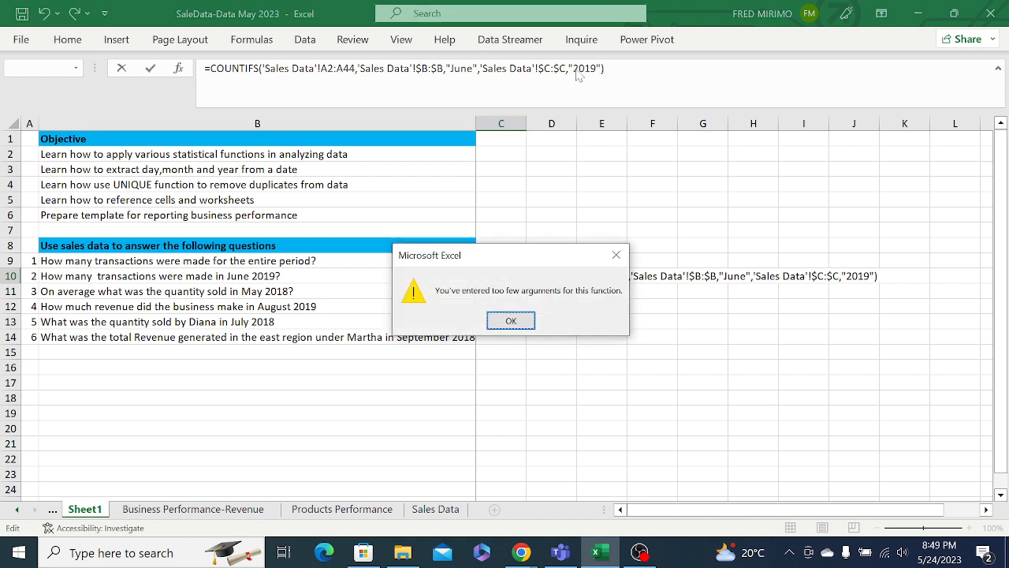
{"action": "left_click", "coordinate": [517, 320]}
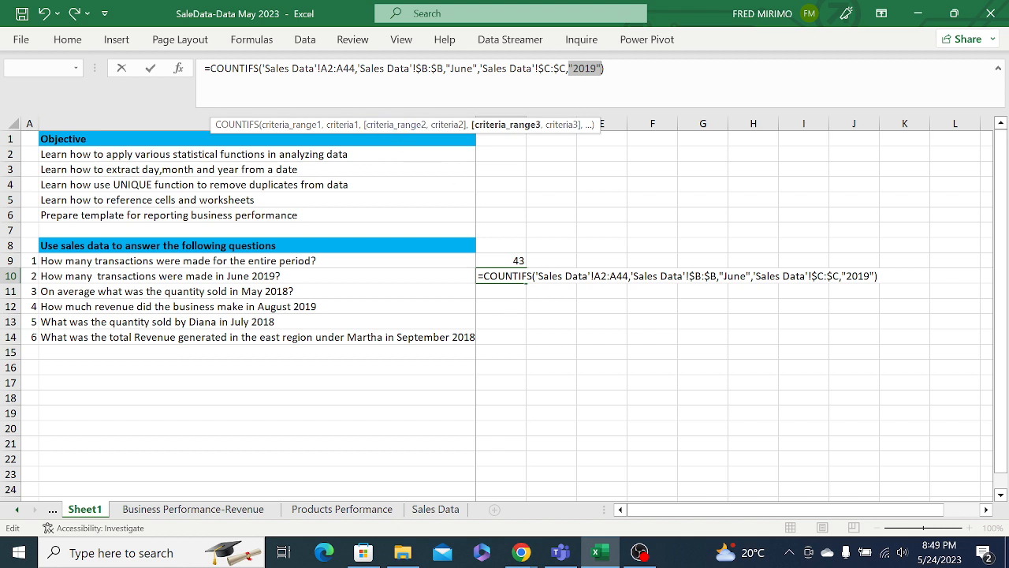
Remove the 'Sales Data'!A2:A44 argument from the COUNTIFS formula in C10 and enter the corrected formula.
{"action": "left_click", "coordinate": [605, 69]}
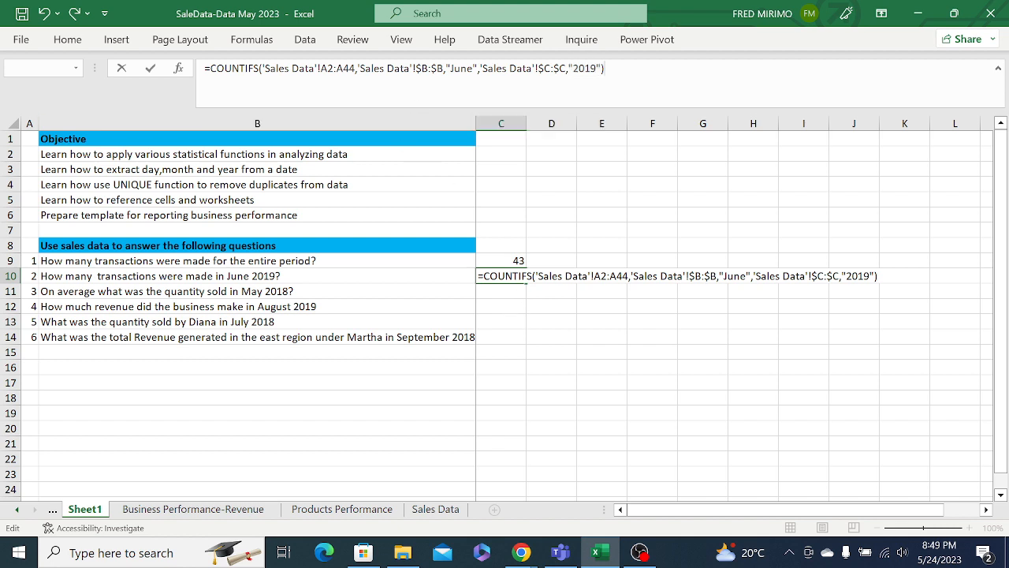
{"action": "left_click", "coordinate": [357, 69]}
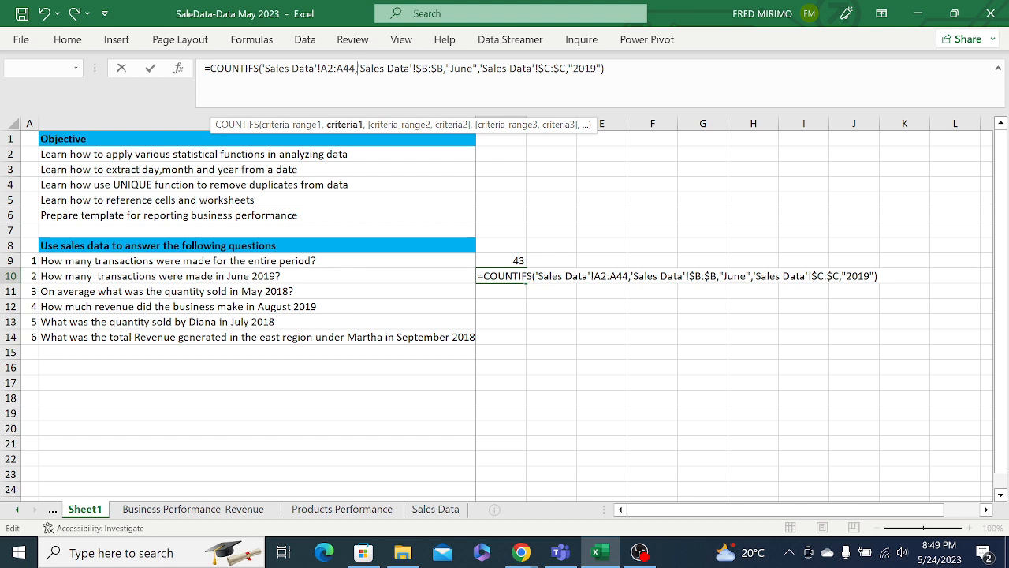
{"action": "key", "text": "BackSpace"}
{"action": "key", "text": "BackSpace"}
{"action": "key", "text": "BackSpace"}
{"action": "key", "text": "BackSpace"}
{"action": "key", "text": "BackSpace"}
{"action": "key", "text": "BackSpace"}
{"action": "key", "text": "BackSpace"}
{"action": "key", "text": "BackSpace"}
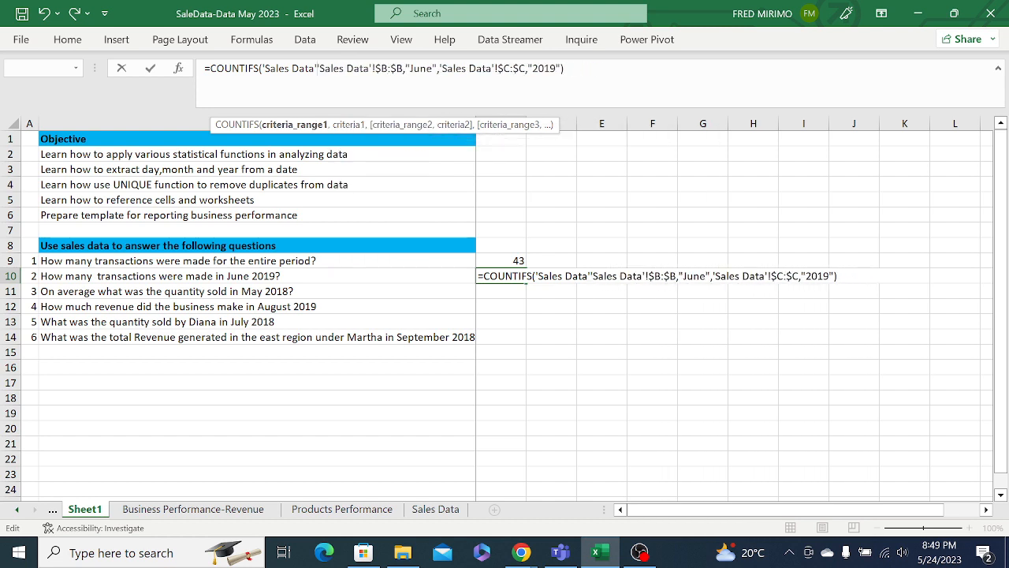
{"action": "key", "text": "BackSpace"}
{"action": "key", "text": "BackSpace"}
{"action": "key", "text": "BackSpace"}
{"action": "key", "text": "BackSpace"}
{"action": "key", "text": "BackSpace"}
{"action": "key", "text": "BackSpace"}
{"action": "key", "text": "BackSpace"}
{"action": "key", "text": "BackSpace"}
{"action": "key", "text": "BackSpace"}
{"action": "key", "text": "BackSpace"}
{"action": "key", "text": "BackSpace"}
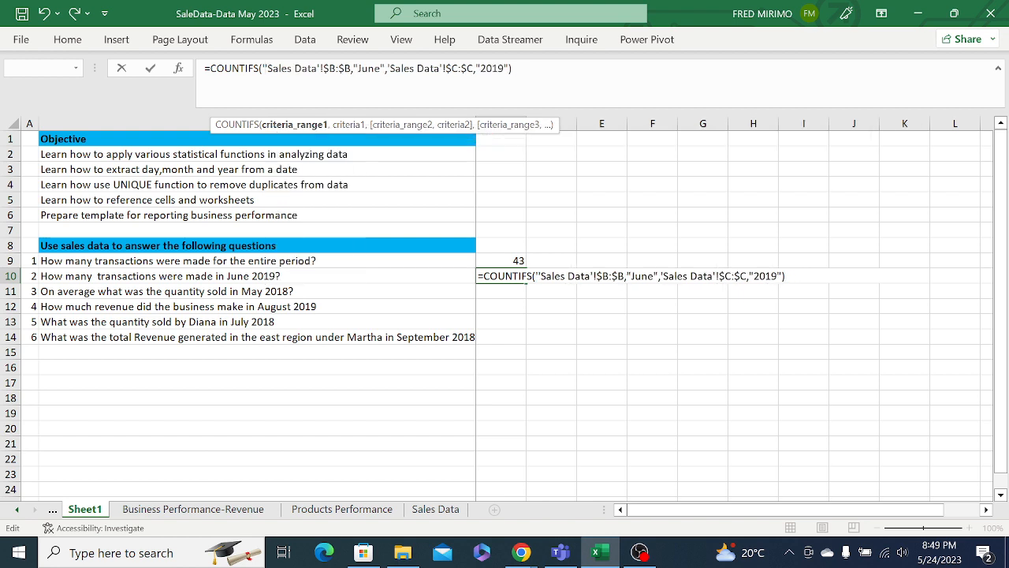
{"action": "key", "text": "BackSpace"}
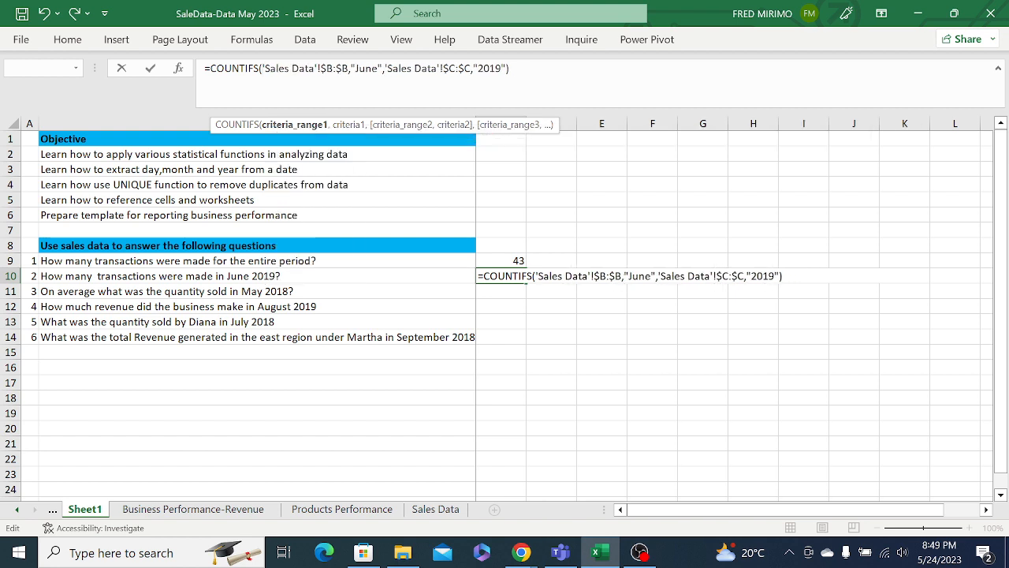
{"action": "left_click", "coordinate": [372, 69]}
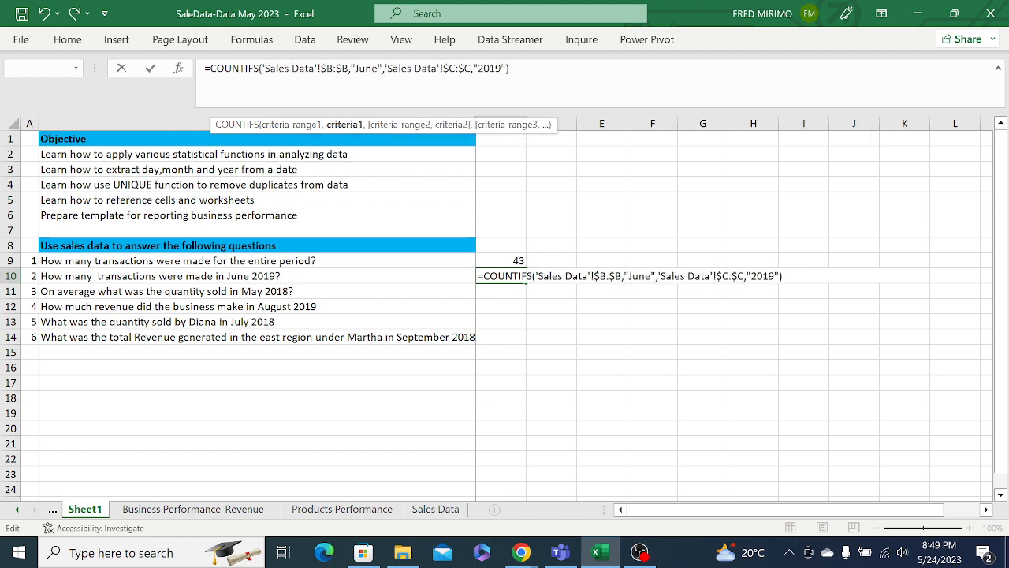
{"action": "left_click", "coordinate": [339, 68]}
{"action": "left_click", "coordinate": [511, 69]}
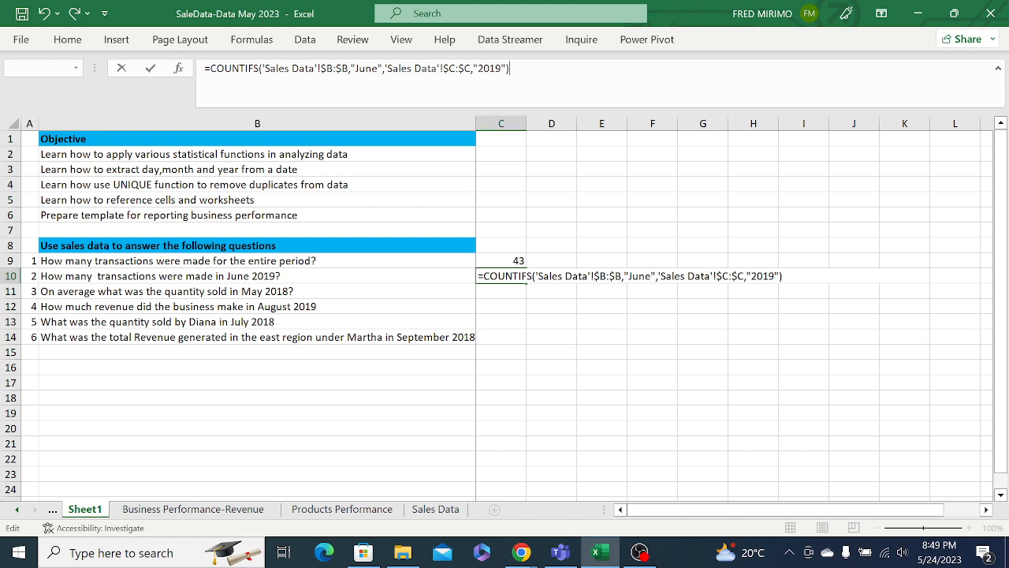
{"action": "key", "text": "Return"}
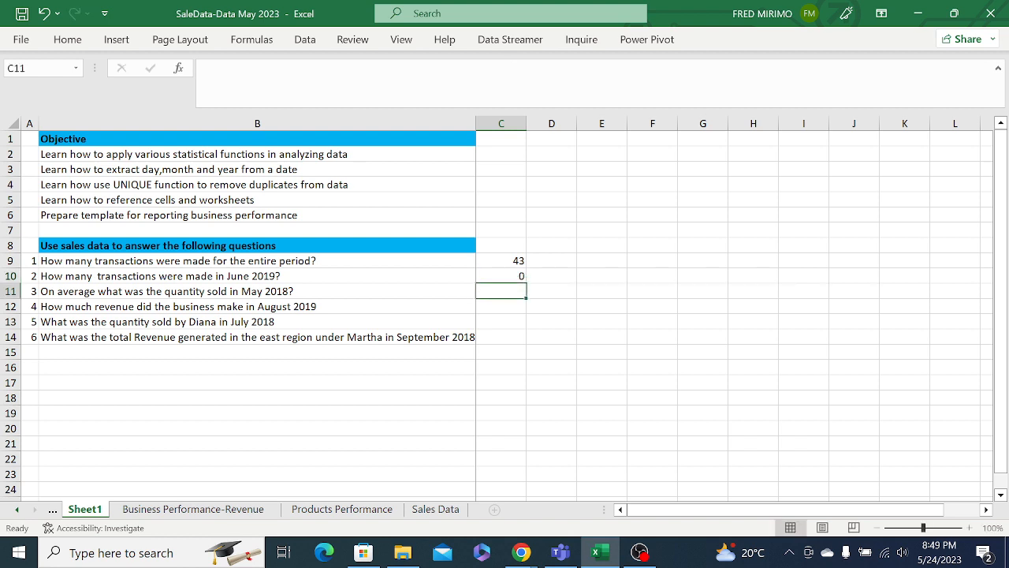
Review the Month range and the "June" criterion in the C10 COUNTIFS formula.
{"action": "left_click", "coordinate": [509, 273]}
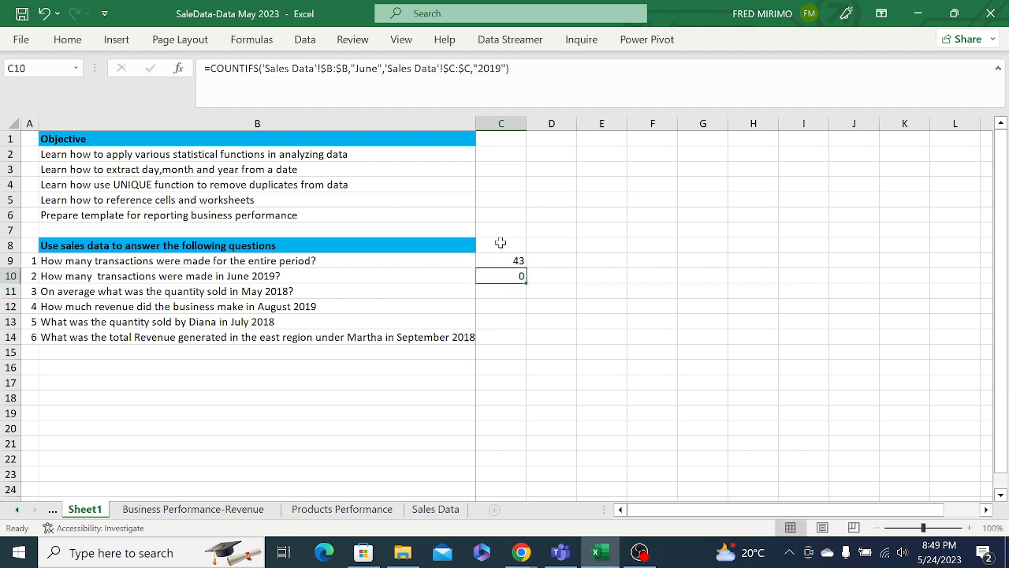
{"action": "left_click", "coordinate": [338, 68]}
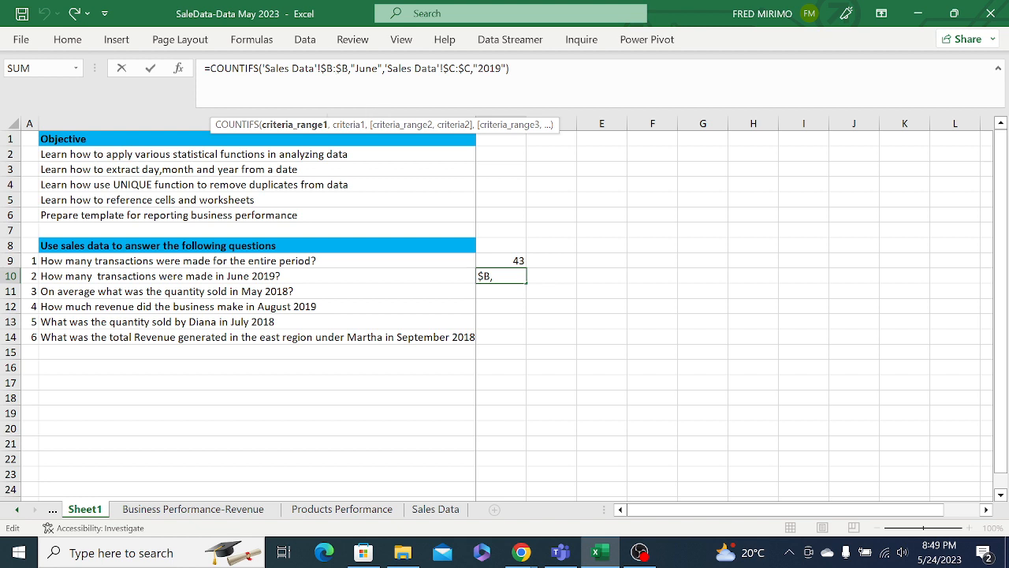
{"action": "left_click", "coordinate": [372, 68]}
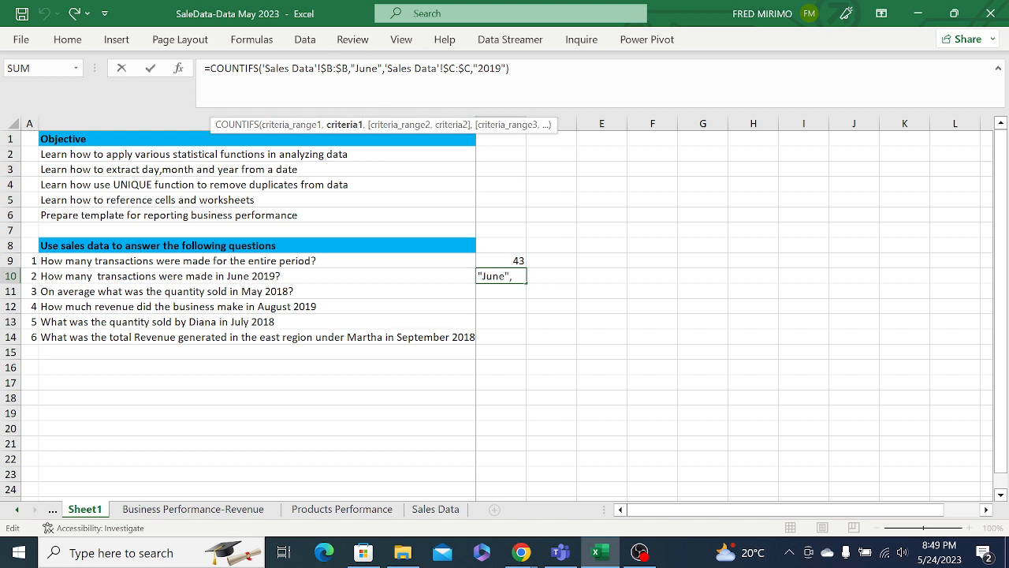
{"action": "key", "text": "Return"}
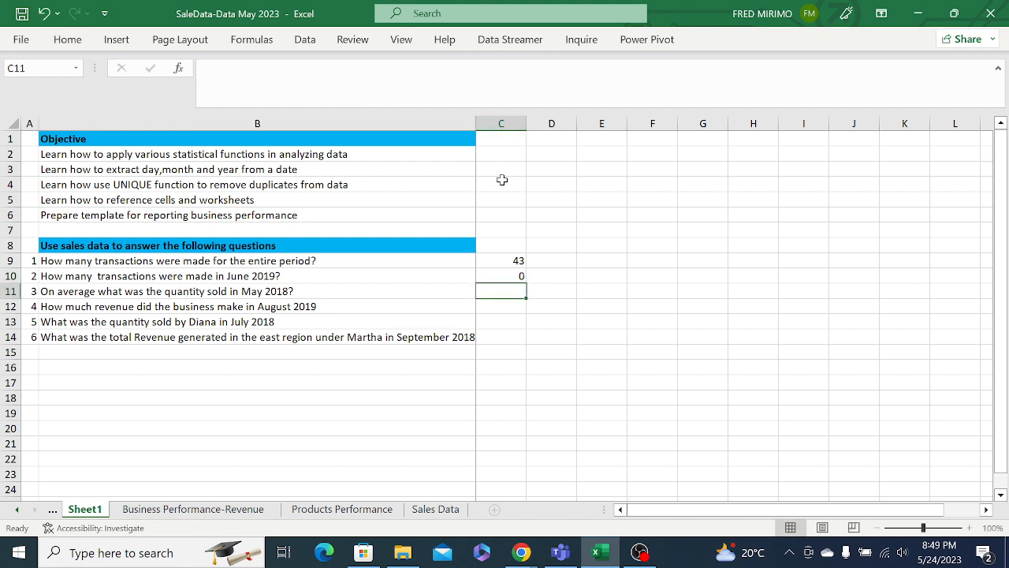
Erase all arguments of the C10 formula and restart it as an empty COUNTIFS function.
{"action": "left_click", "coordinate": [509, 276]}
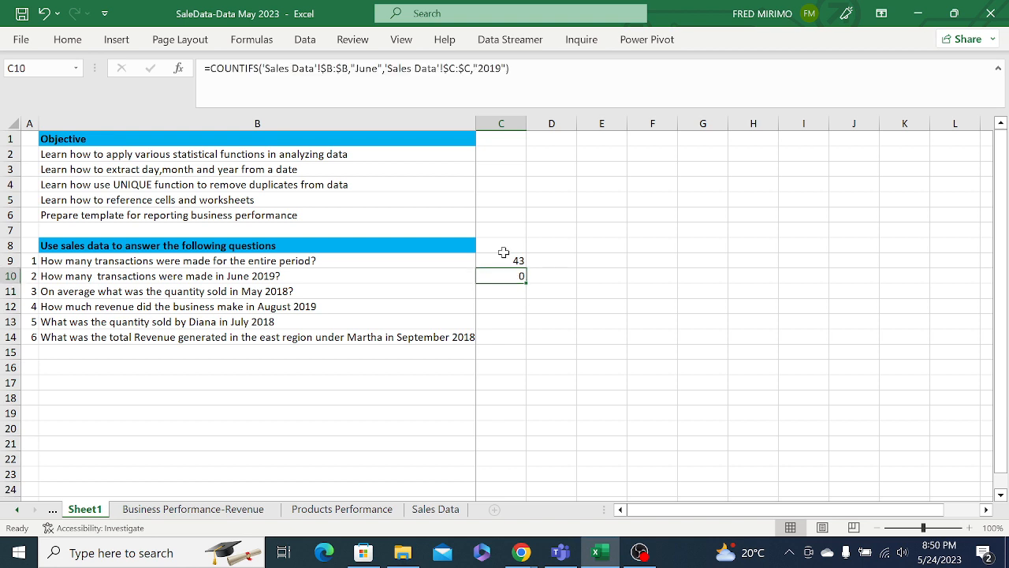
{"action": "key", "text": "F2"}
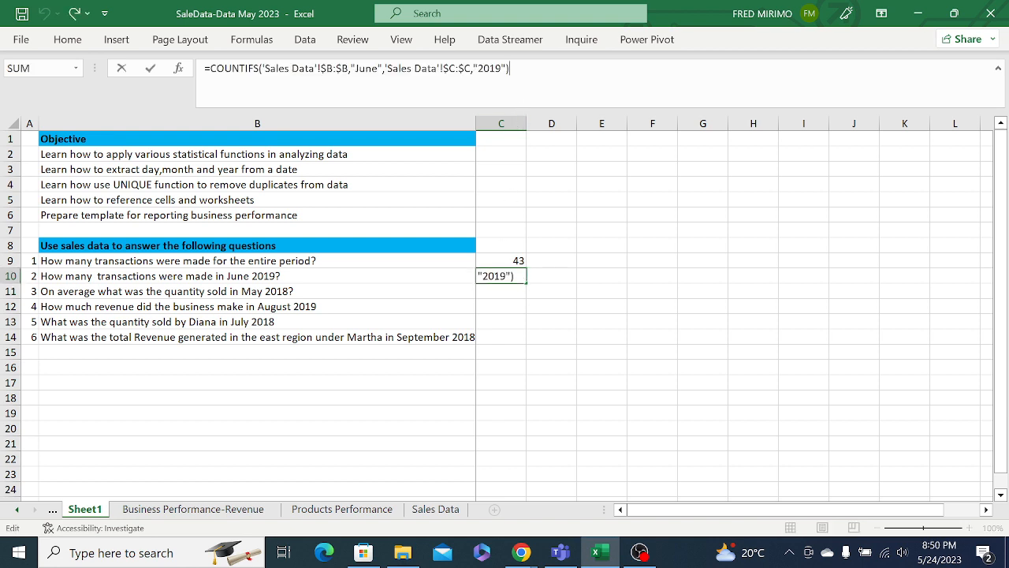
{"action": "key", "text": "BackSpace"}
{"action": "key", "text": "BackSpace"}
{"action": "key", "text": "BackSpace"}
{"action": "key", "text": "BackSpace"}
{"action": "key", "text": "BackSpace"}
{"action": "key", "text": "BackSpace"}
{"action": "key", "text": "BackSpace"}
{"action": "key", "text": "BackSpace"}
{"action": "key", "text": "BackSpace"}
{"action": "key", "text": "BackSpace"}
{"action": "key", "text": "BackSpace"}
{"action": "key", "text": "BackSpace"}
{"action": "key", "text": "BackSpace"}
{"action": "key", "text": "BackSpace"}
{"action": "key", "text": "BackSpace"}
{"action": "key", "text": "BackSpace"}
{"action": "key", "text": "BackSpace"}
{"action": "key", "text": "BackSpace"}
{"action": "key", "text": "BackSpace"}
{"action": "key", "text": "BackSpace"}
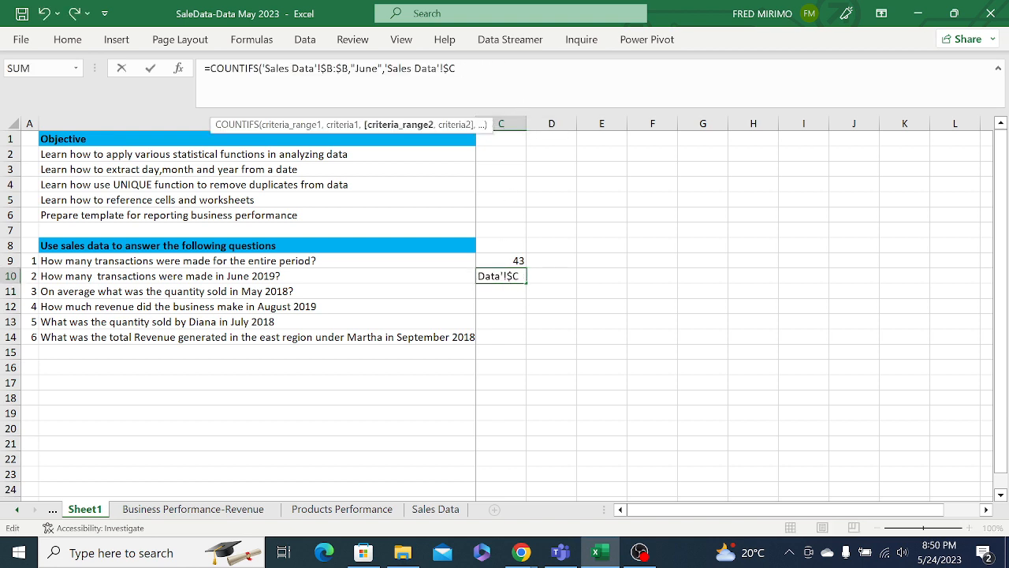
{"action": "key", "text": "BackSpace"}
{"action": "key", "text": "BackSpace"}
{"action": "key", "text": "BackSpace"}
{"action": "key", "text": "BackSpace"}
{"action": "key", "text": "BackSpace"}
{"action": "key", "text": "BackSpace"}
{"action": "key", "text": "BackSpace"}
{"action": "key", "text": "BackSpace"}
{"action": "key", "text": "BackSpace"}
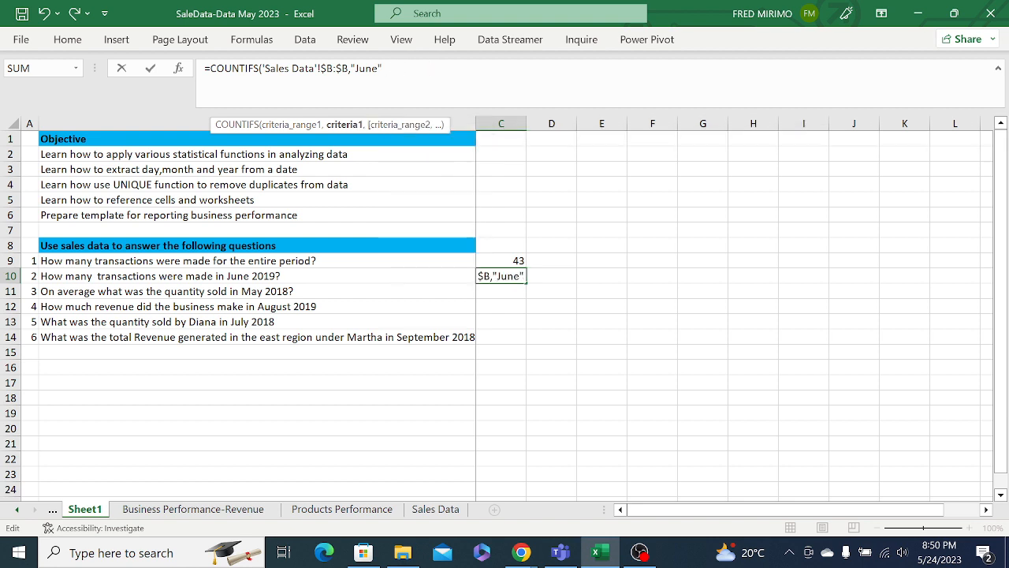
{"action": "key", "text": "BackSpace"}
{"action": "key", "text": "BackSpace"}
{"action": "key", "text": "BackSpace"}
{"action": "key", "text": "BackSpace"}
{"action": "key", "text": "BackSpace"}
{"action": "key", "text": "BackSpace"}
{"action": "key", "text": "BackSpace"}
{"action": "key", "text": "BackSpace"}
{"action": "key", "text": "BackSpace"}
{"action": "key", "text": "BackSpace"}
{"action": "key", "text": "BackSpace"}
{"action": "key", "text": "BackSpace"}
{"action": "key", "text": "BackSpace"}
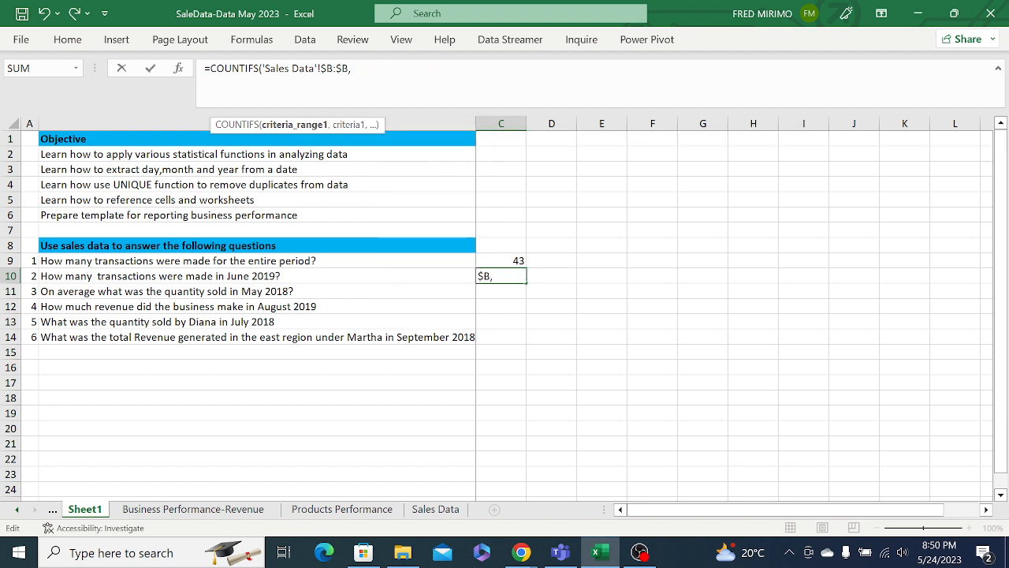
{"action": "key", "text": "BackSpace"}
{"action": "key", "text": "BackSpace"}
{"action": "key", "text": "BackSpace"}
{"action": "key", "text": "BackSpace"}
{"action": "key", "text": "BackSpace"}
{"action": "key", "text": "BackSpace"}
{"action": "key", "text": "BackSpace"}
{"action": "key", "text": "BackSpace"}
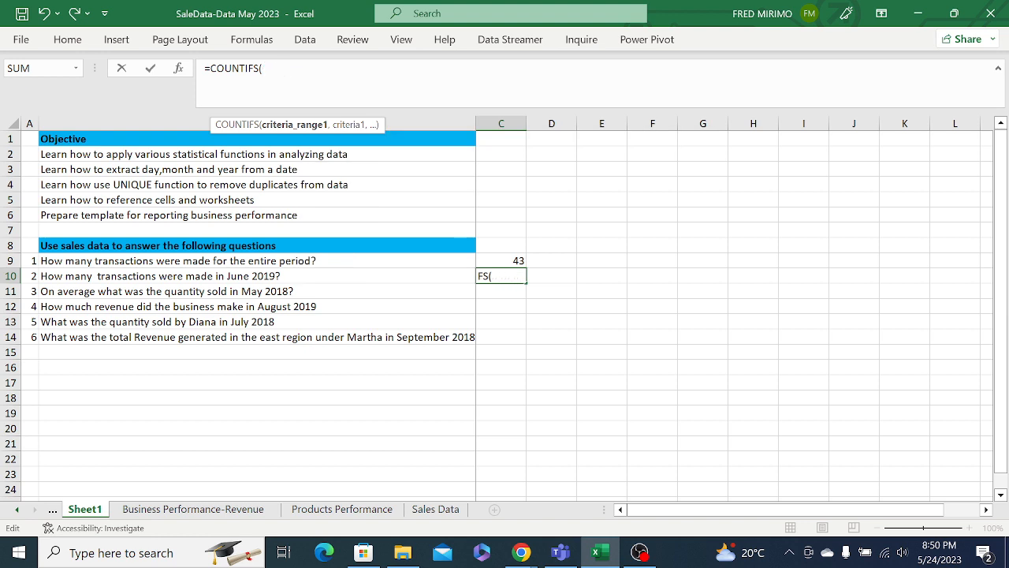
{"action": "key", "text": "BackSpace"}
{"action": "key", "text": "BackSpace"}
{"action": "key", "text": "BackSpace"}
{"action": "key", "text": "BackSpace"}
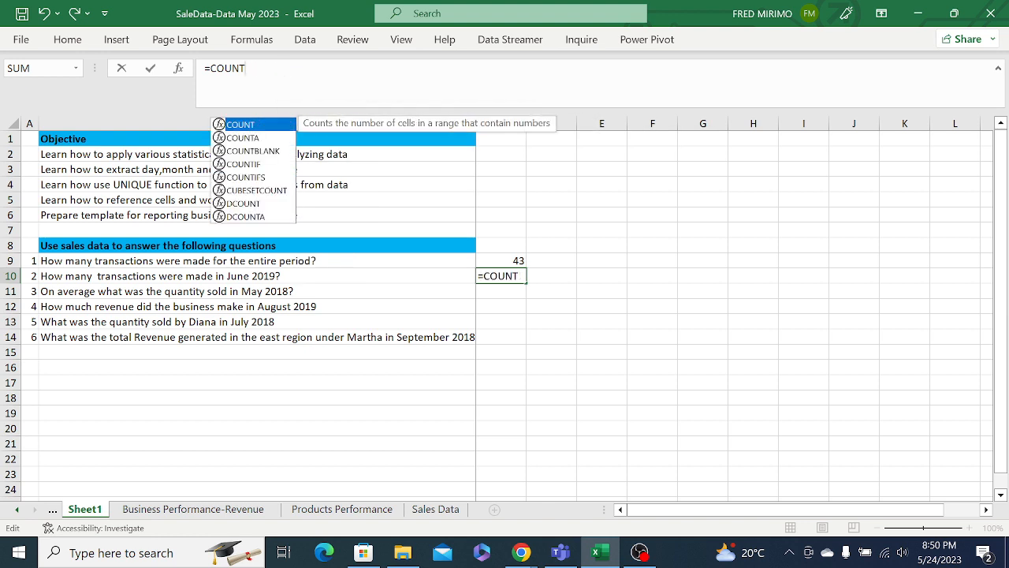
{"action": "double_click", "coordinate": [263, 179]}
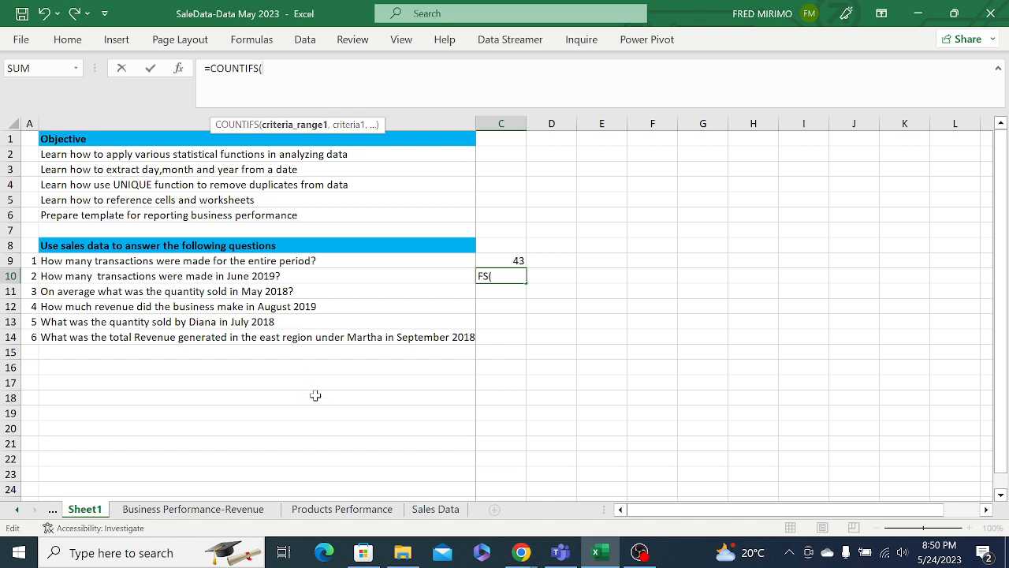
Set the first COUNTIFS criteria range to Sales Data months B2:B44 with the criterion "Jun".
{"action": "left_click", "coordinate": [423, 513]}
{"action": "scroll", "coordinate": [342, 331], "scroll_direction": "up", "scroll_amount": 7}
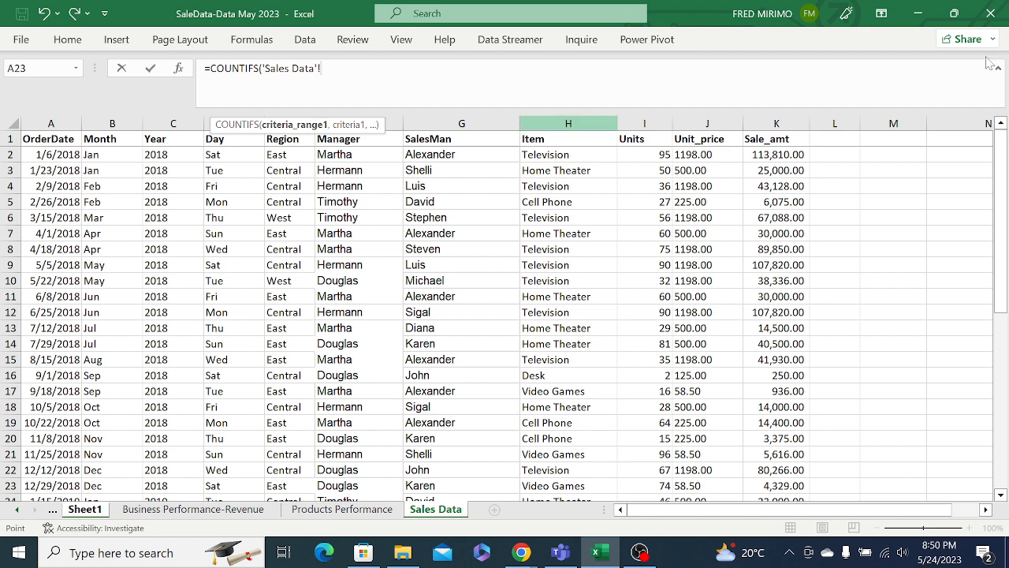
{"action": "left_click", "coordinate": [102, 154]}
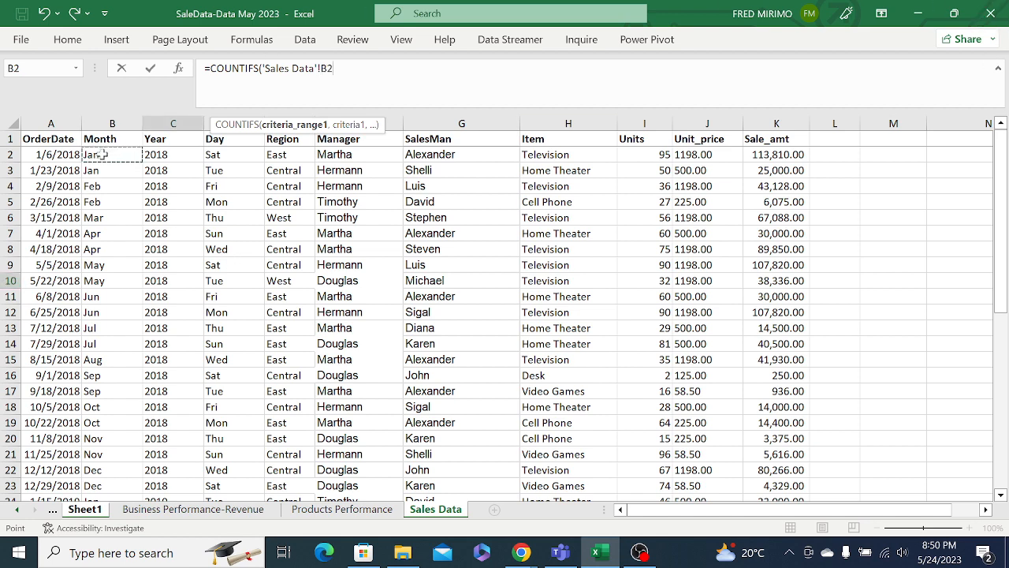
{"action": "key", "text": "ctrl+shift+Down"}
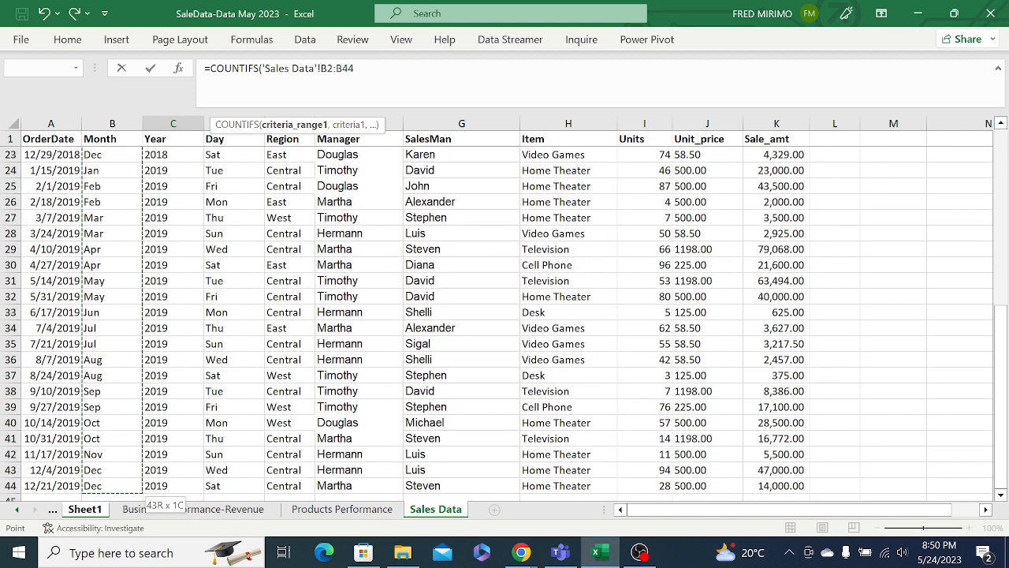
{"action": "left_click", "coordinate": [357, 69]}
{"action": "type", "text": ","}
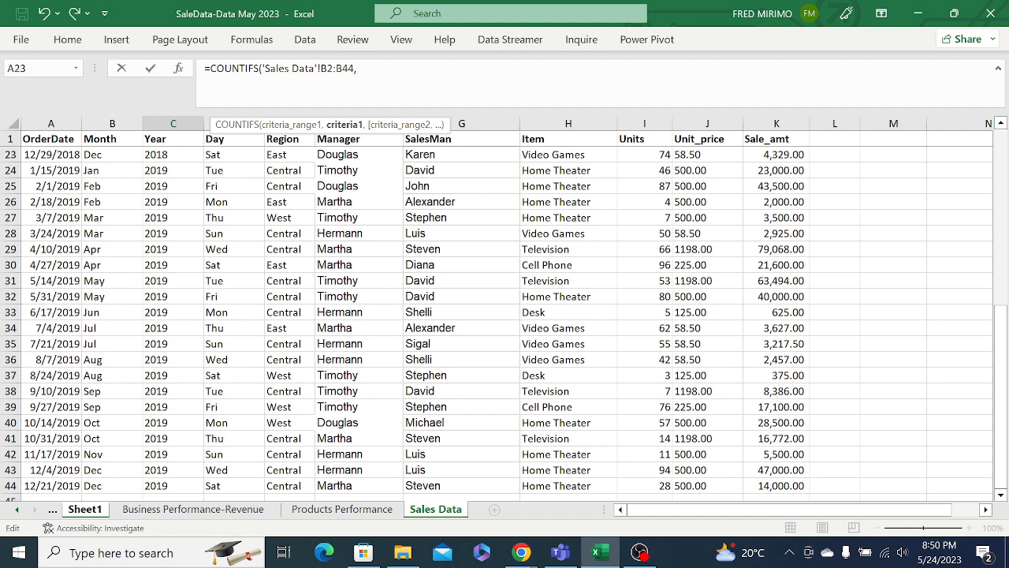
{"action": "type", "text": "\"Jun\","}
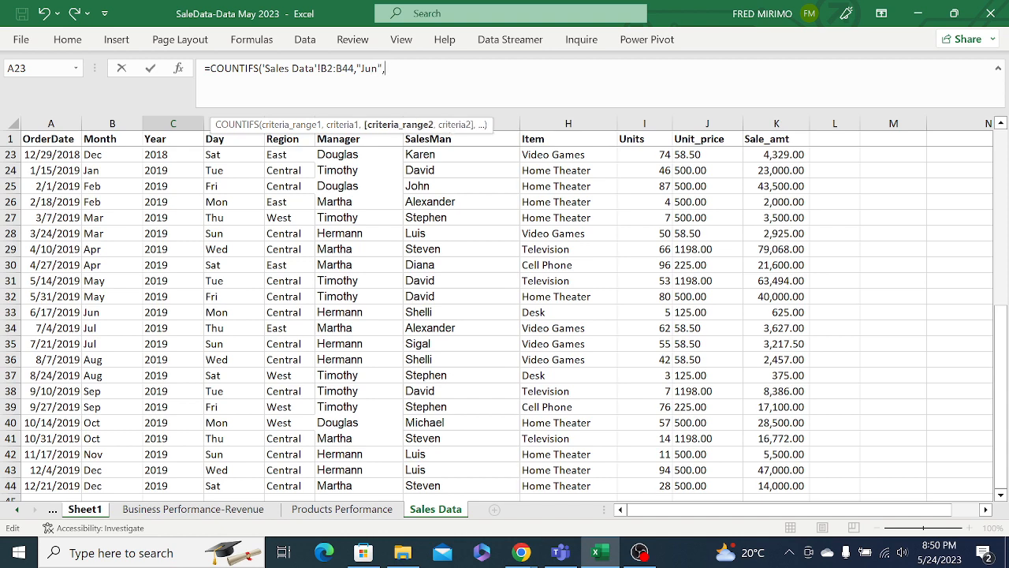
Add Sales Data years C23:C44 with the criterion "2019" as the second COUNTIFS condition and enter the formula.
{"action": "left_click", "coordinate": [168, 154]}
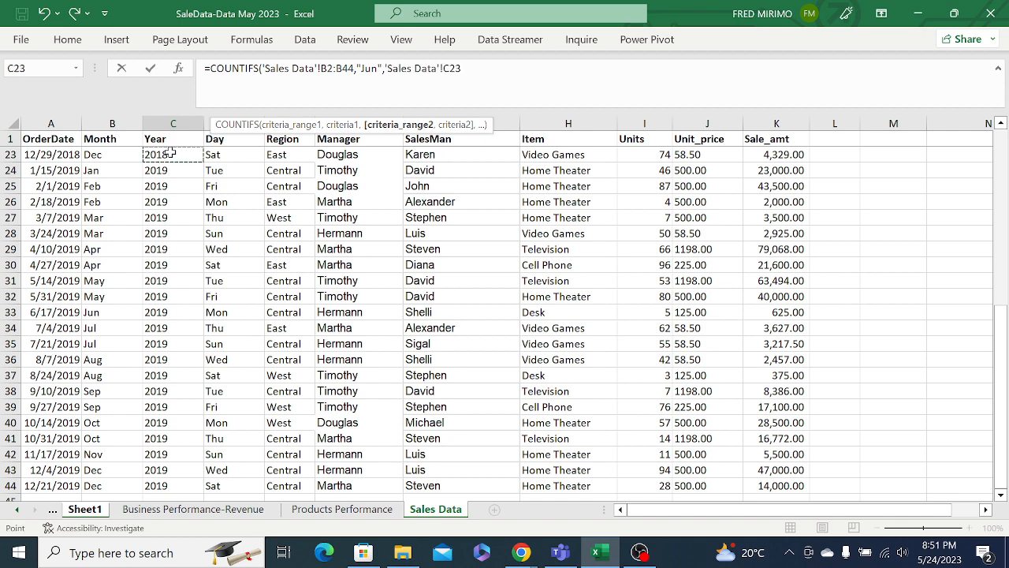
{"action": "left_click_drag", "start_coordinate": [167, 154], "coordinate": [172, 488]}
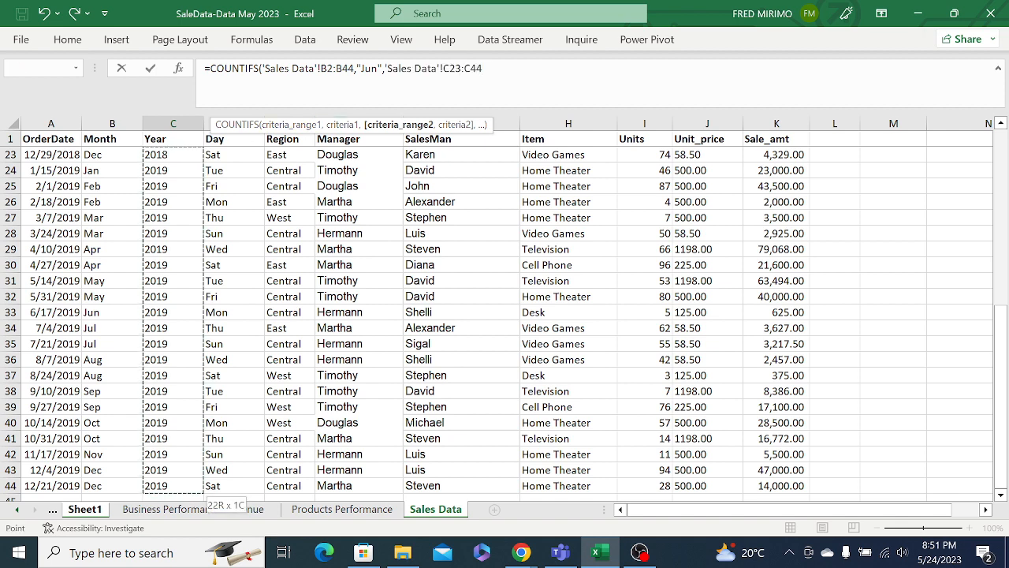
{"action": "left_click", "coordinate": [465, 68]}
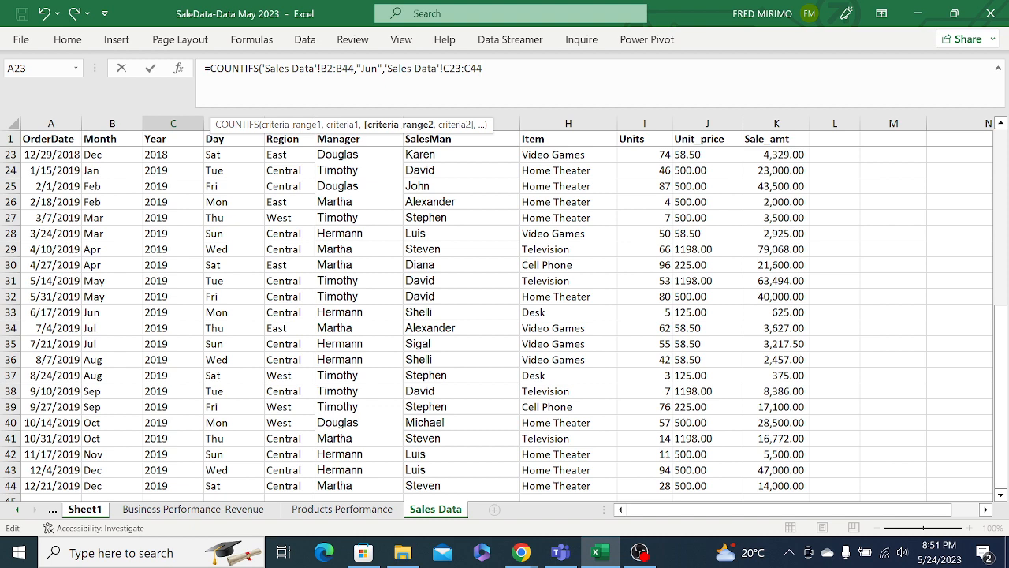
{"action": "type", "text": ","}
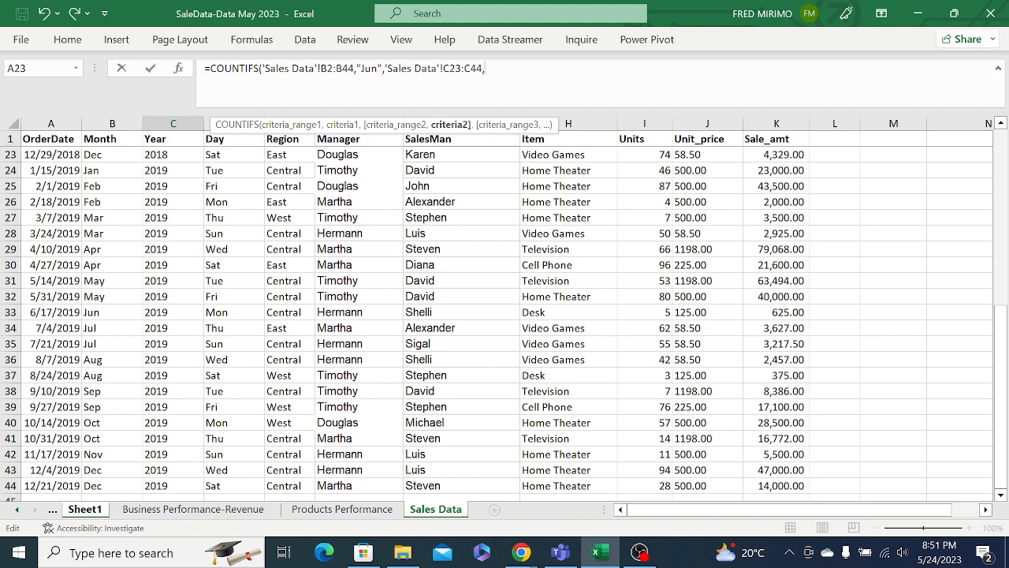
{"action": "type", "text": "\"2019\")"}
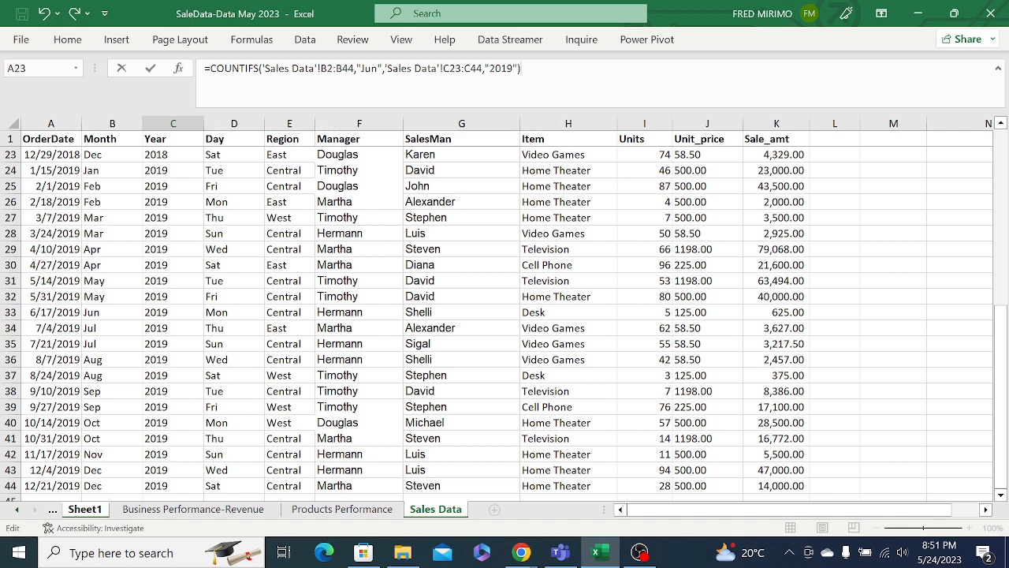
{"action": "key", "text": "Return"}
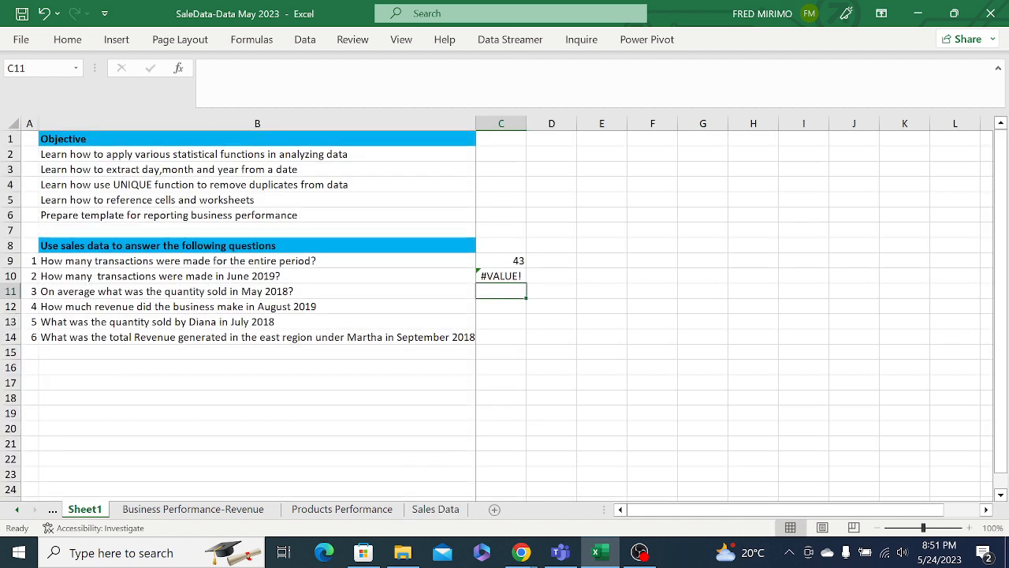
Erase all arguments of the COUNTIFS formula in C10, keeping only the function name and its opening bracket.
{"action": "left_click", "coordinate": [488, 276]}
{"action": "left_click", "coordinate": [362, 69]}
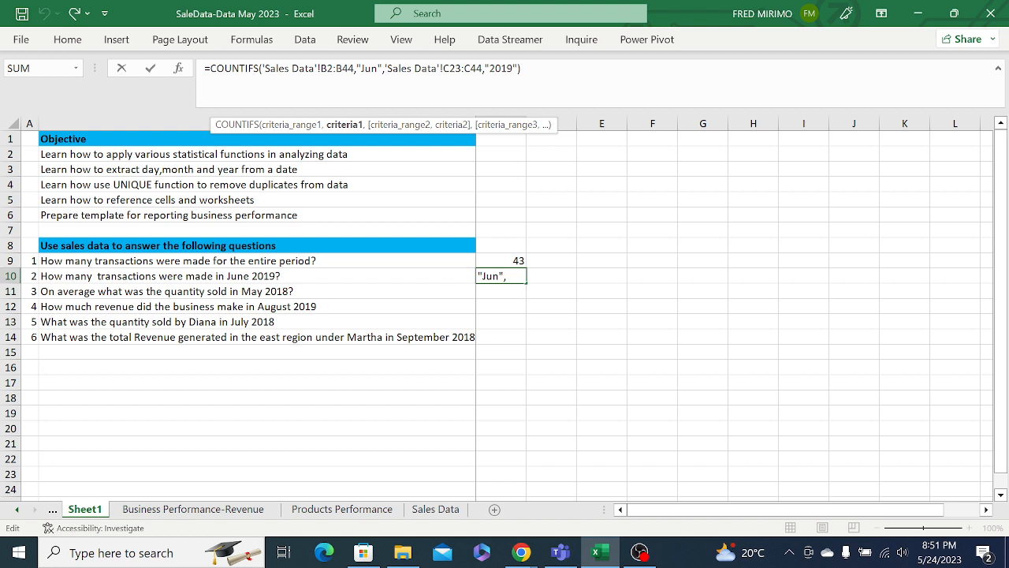
{"action": "key", "text": "Right"}
{"action": "key", "text": "Right"}
{"action": "key", "text": "Right"}
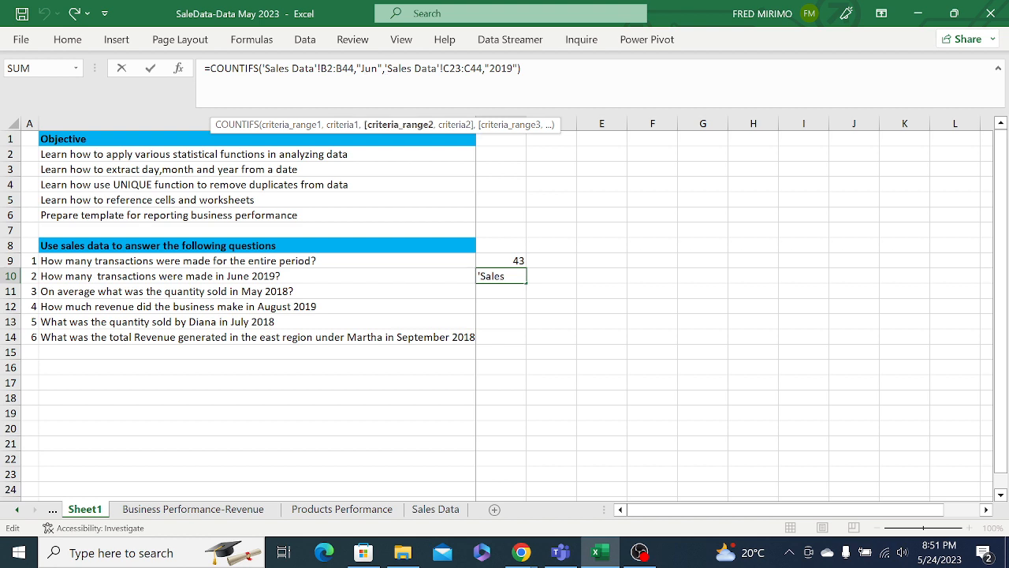
{"action": "key", "text": "End"}
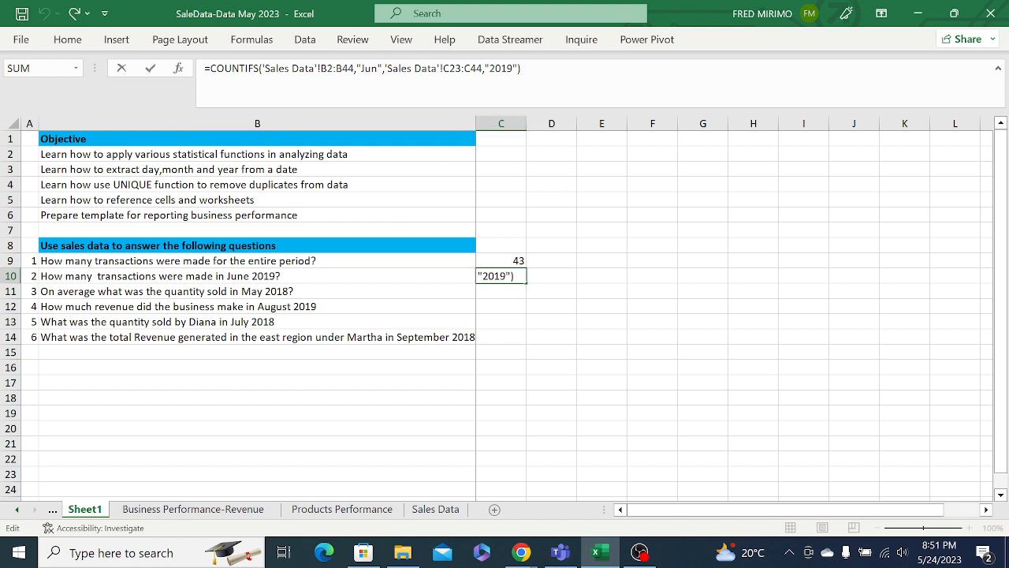
{"action": "key", "text": "BackSpace"}
{"action": "key", "text": "BackSpace"}
{"action": "key", "text": "BackSpace"}
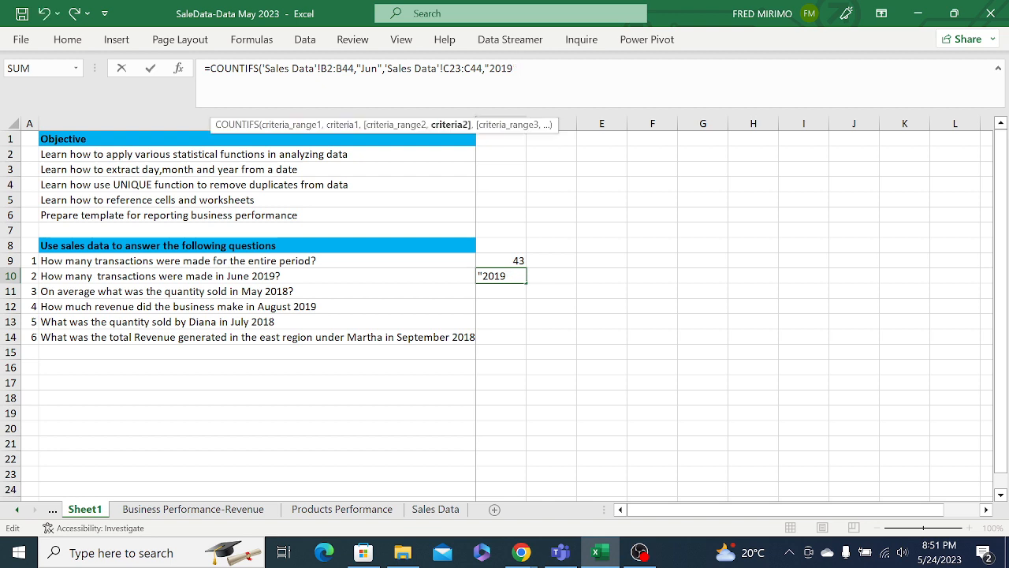
{"action": "key", "text": "BackSpace"}
{"action": "key", "text": "BackSpace"}
{"action": "key", "text": "BackSpace"}
{"action": "key", "text": "BackSpace"}
{"action": "key", "text": "BackSpace"}
{"action": "key", "text": "BackSpace"}
{"action": "key", "text": "BackSpace"}
{"action": "key", "text": "BackSpace"}
{"action": "key", "text": "BackSpace"}
{"action": "key", "text": "BackSpace"}
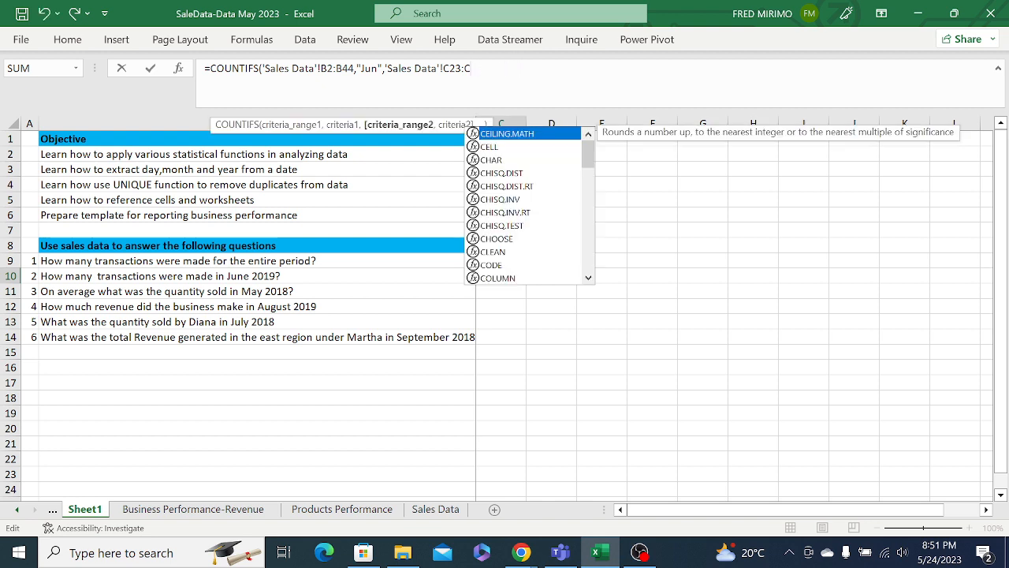
{"action": "key", "text": "BackSpace"}
{"action": "key", "text": "BackSpace"}
{"action": "key", "text": "BackSpace"}
{"action": "key", "text": "BackSpace"}
{"action": "key", "text": "BackSpace"}
{"action": "key", "text": "BackSpace"}
{"action": "key", "text": "BackSpace"}
{"action": "key", "text": "BackSpace"}
{"action": "key", "text": "BackSpace"}
{"action": "key", "text": "BackSpace"}
{"action": "key", "text": "BackSpace"}
{"action": "key", "text": "BackSpace"}
{"action": "key", "text": "BackSpace"}
{"action": "key", "text": "BackSpace"}
{"action": "key", "text": "BackSpace"}
{"action": "key", "text": "BackSpace"}
{"action": "key", "text": "BackSpace"}
{"action": "key", "text": "BackSpace"}
{"action": "key", "text": "BackSpace"}
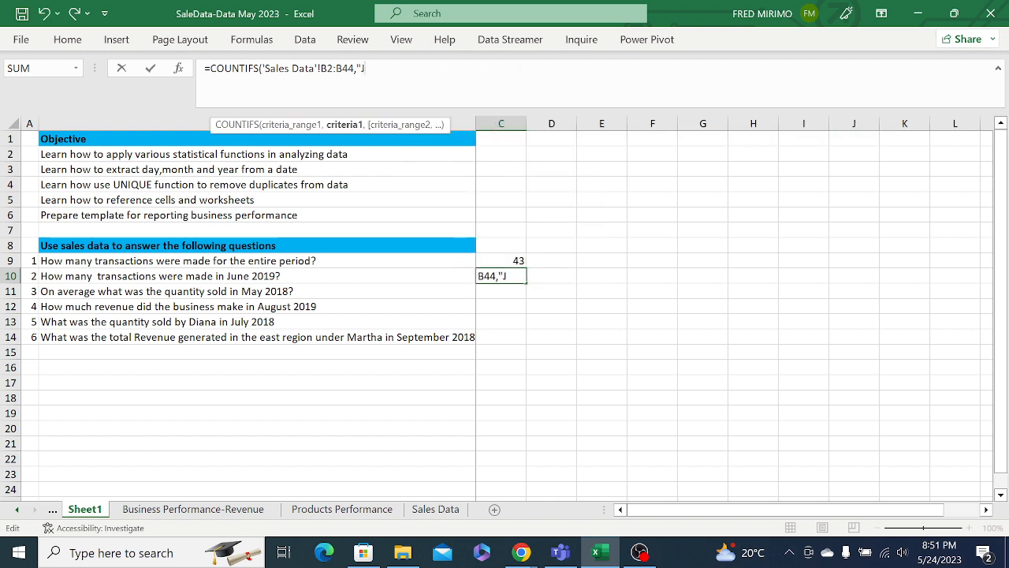
{"action": "key", "text": "BackSpace"}
{"action": "key", "text": "BackSpace"}
{"action": "key", "text": "BackSpace"}
{"action": "key", "text": "BackSpace"}
{"action": "key", "text": "BackSpace"}
{"action": "key", "text": "BackSpace"}
{"action": "key", "text": "BackSpace"}
{"action": "key", "text": "BackSpace"}
{"action": "key", "text": "BackSpace"}
{"action": "key", "text": "BackSpace"}
{"action": "key", "text": "BackSpace"}
{"action": "key", "text": "BackSpace"}
{"action": "key", "text": "BackSpace"}
{"action": "key", "text": "BackSpace"}
{"action": "key", "text": "BackSpace"}
{"action": "key", "text": "BackSpace"}
{"action": "key", "text": "BackSpace"}
{"action": "key", "text": "BackSpace"}
{"action": "key", "text": "BackSpace"}
{"action": "key", "text": "BackSpace"}
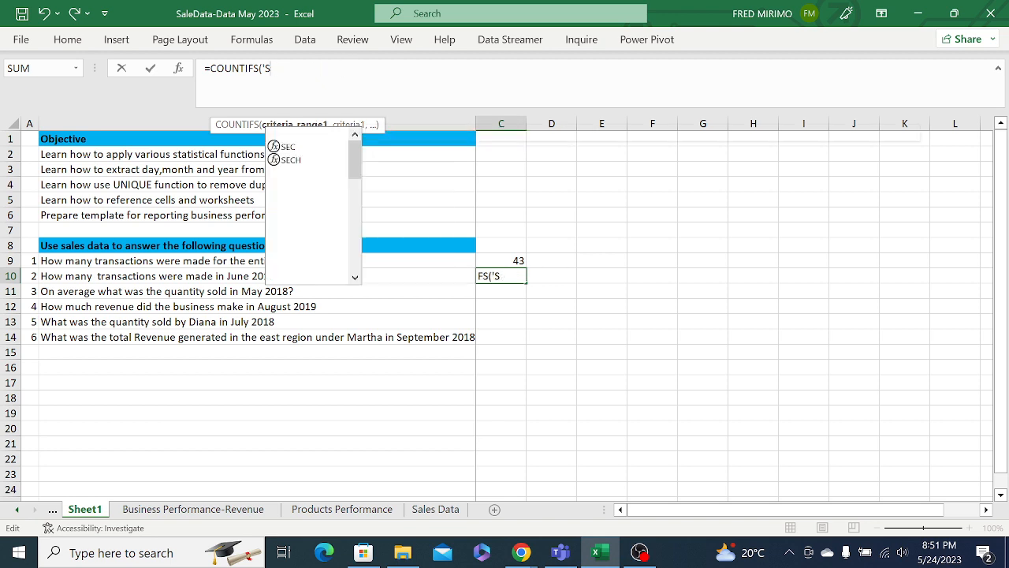
{"action": "key", "text": "BackSpace"}
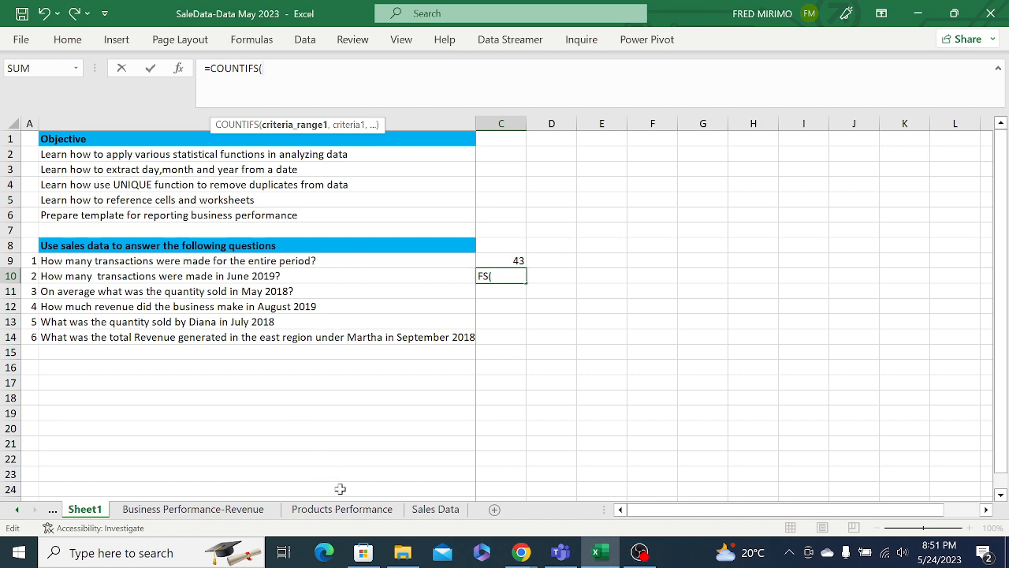
Set the first COUNTIFS condition to Sales Data months B23:$B$44 with the criterion "Jun".
{"action": "left_click", "coordinate": [432, 509]}
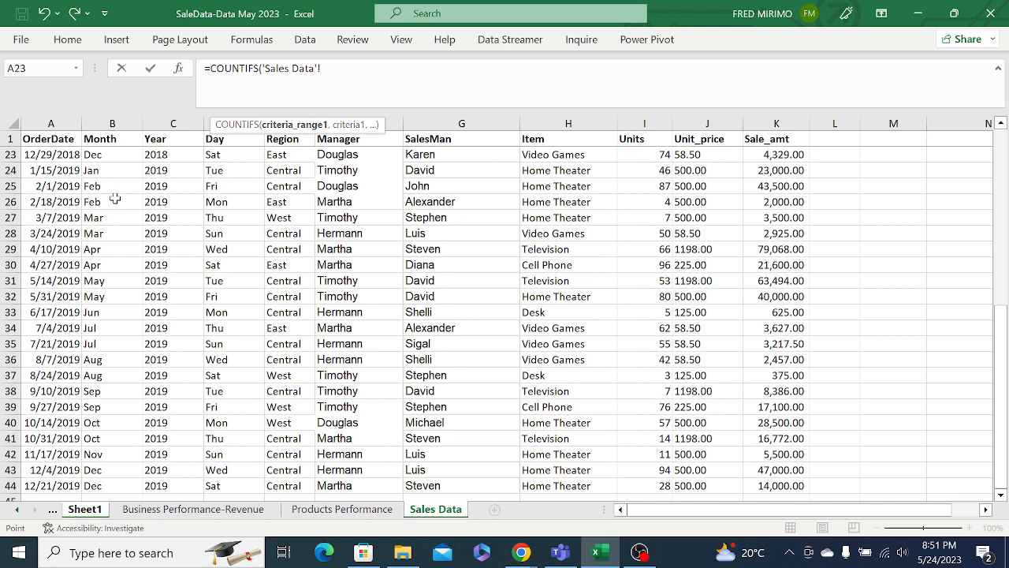
{"action": "left_click", "coordinate": [107, 156]}
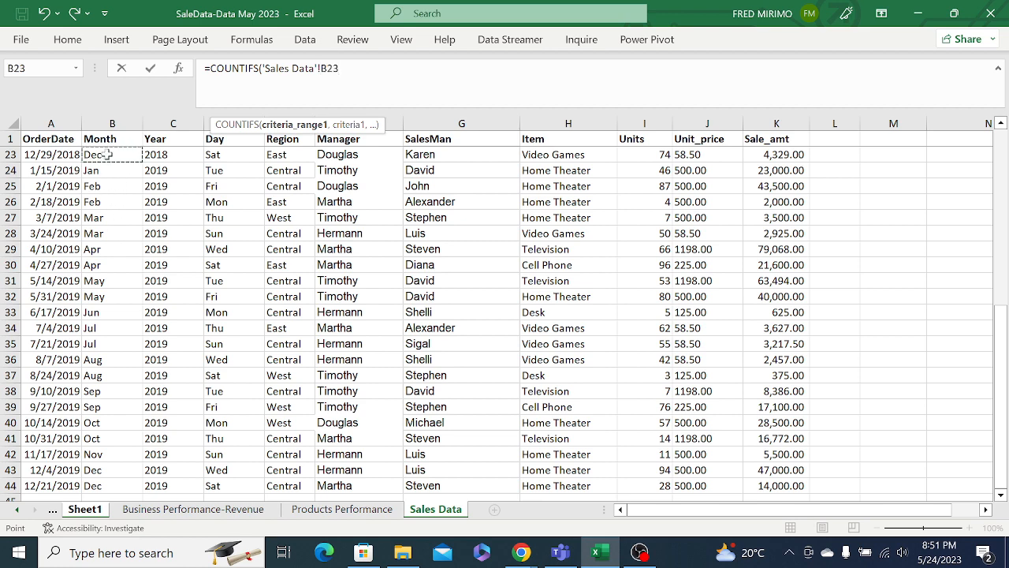
{"action": "left_click_drag", "start_coordinate": [107, 155], "coordinate": [118, 485]}
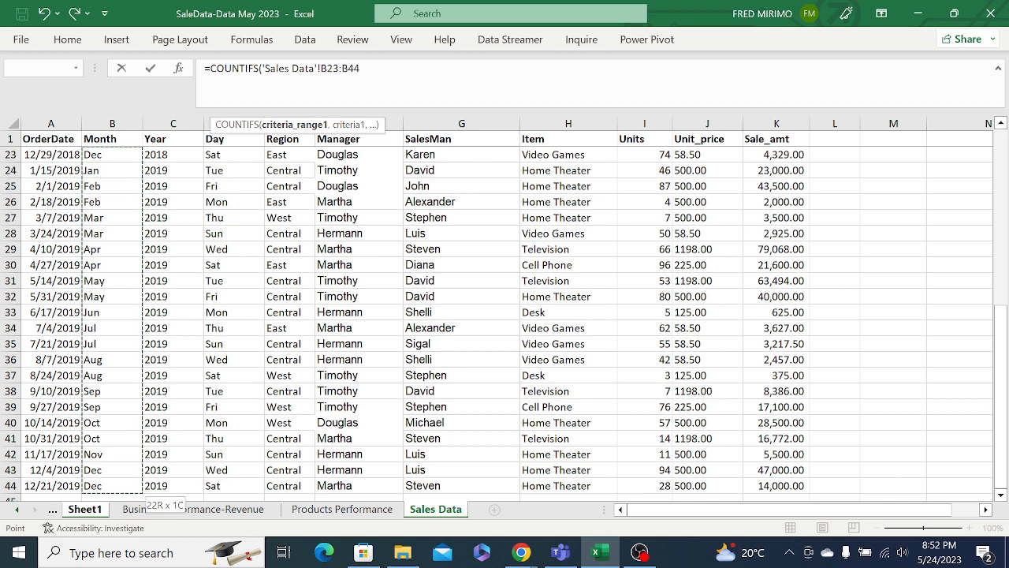
{"action": "left_click", "coordinate": [342, 69]}
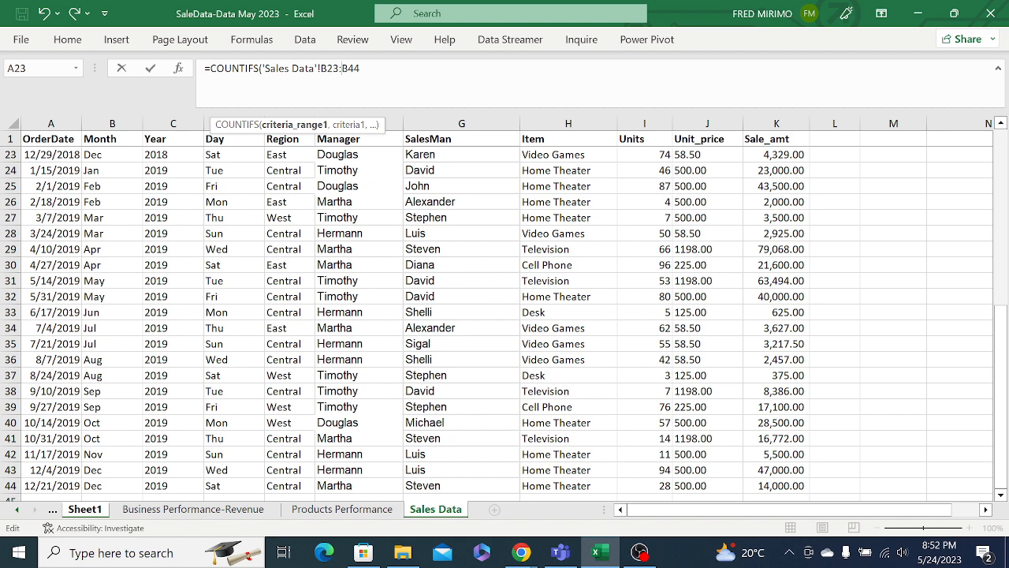
{"action": "key", "text": "F4"}
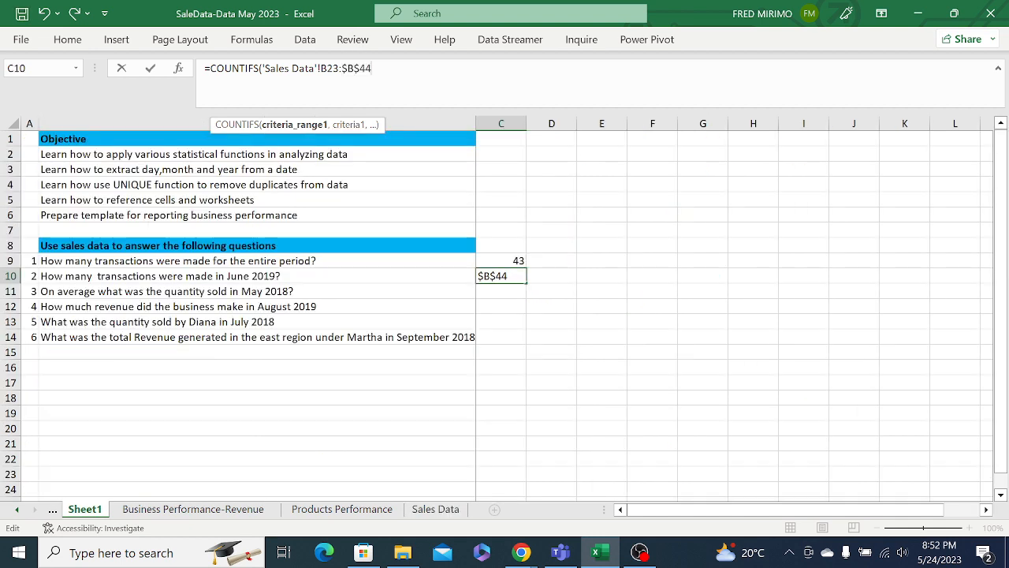
{"action": "type", "text": ","}
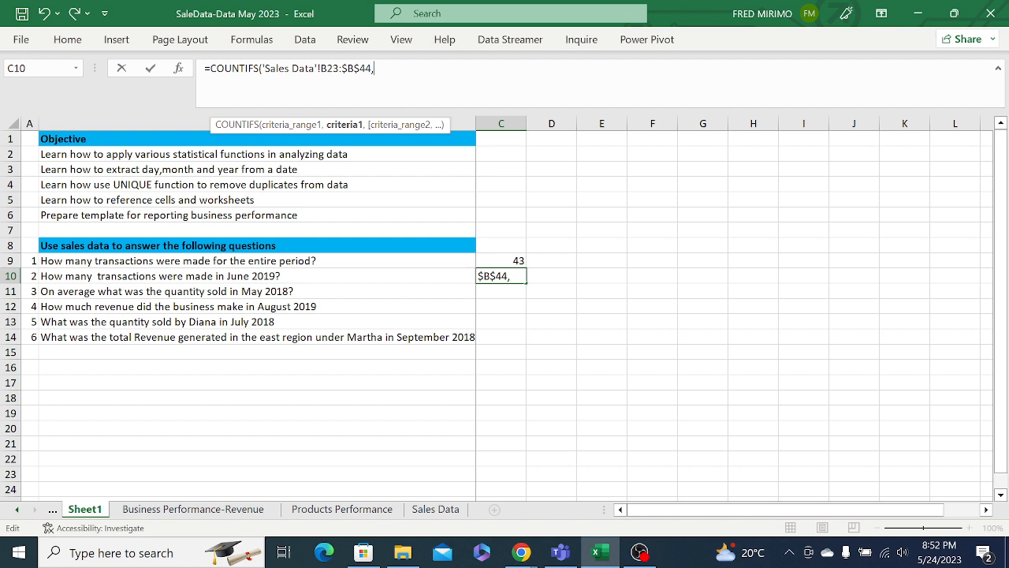
{"action": "type", "text": "\"Jun\","}
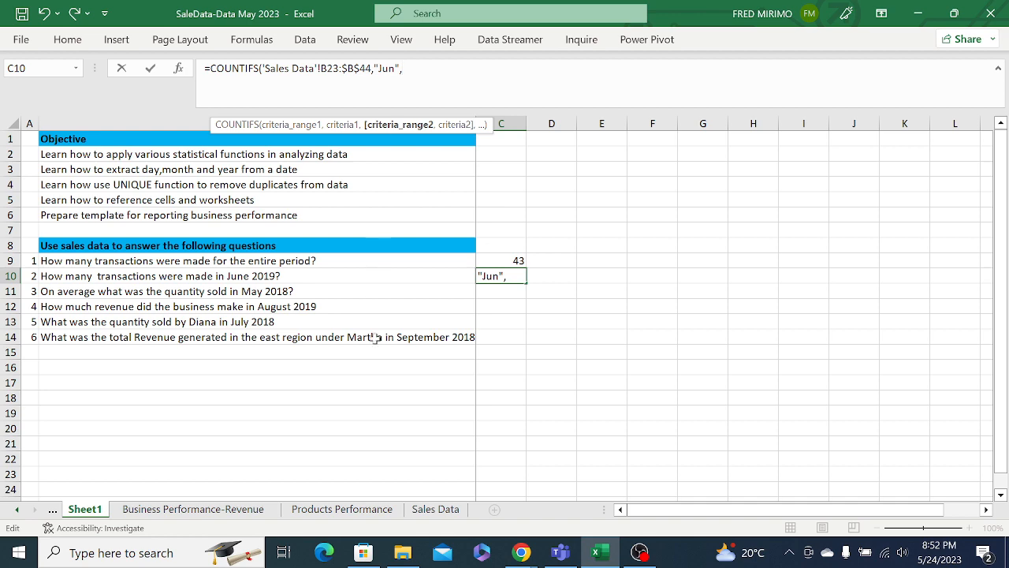
Add the whole Sales Data Year column as absolute range $C:$C with the criterion "2019" and enter the COUNTIFS formula.
{"action": "left_click", "coordinate": [440, 510]}
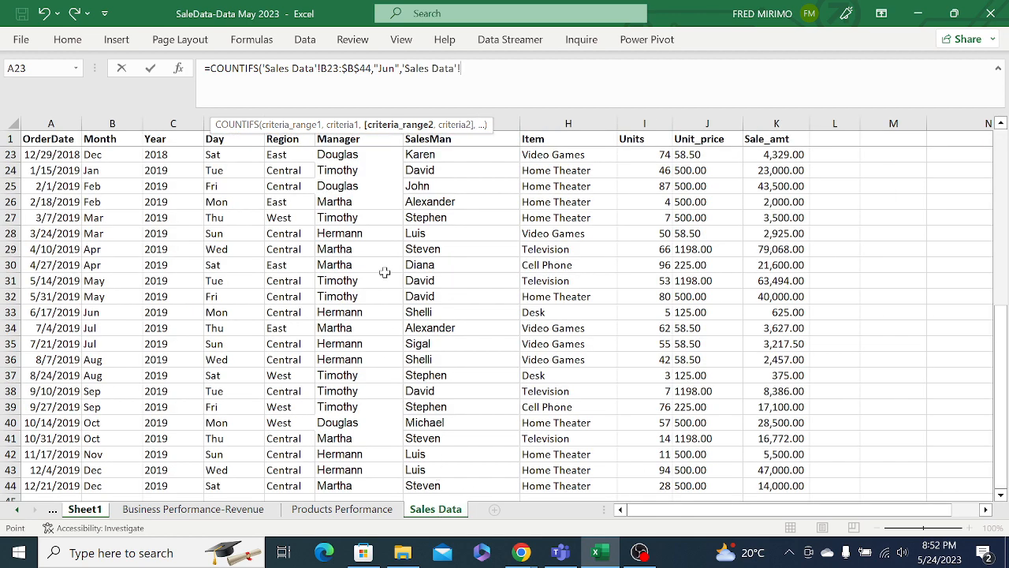
{"action": "scroll", "coordinate": [383, 267], "scroll_direction": "up", "scroll_amount": 7}
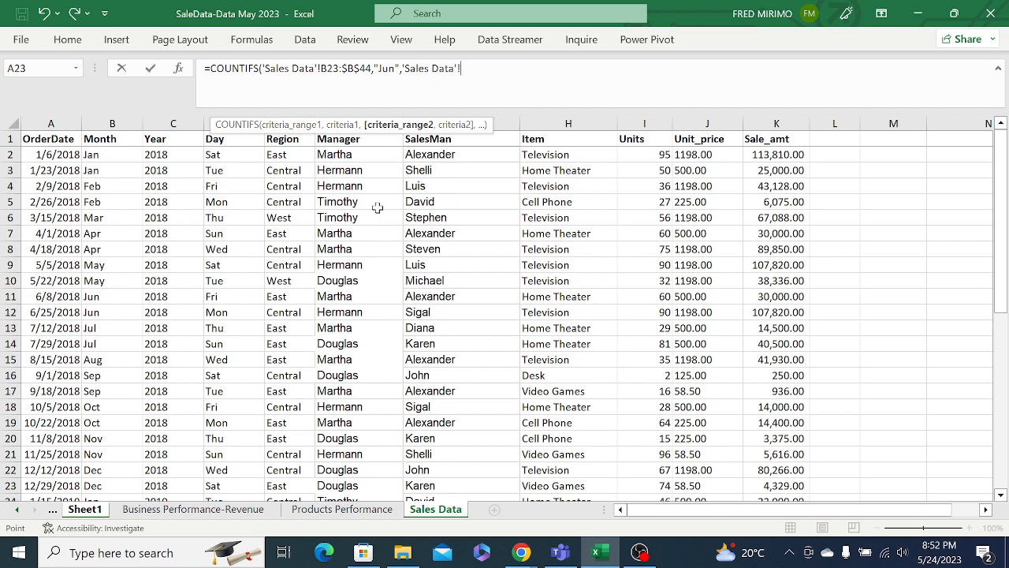
{"action": "left_click", "coordinate": [165, 124]}
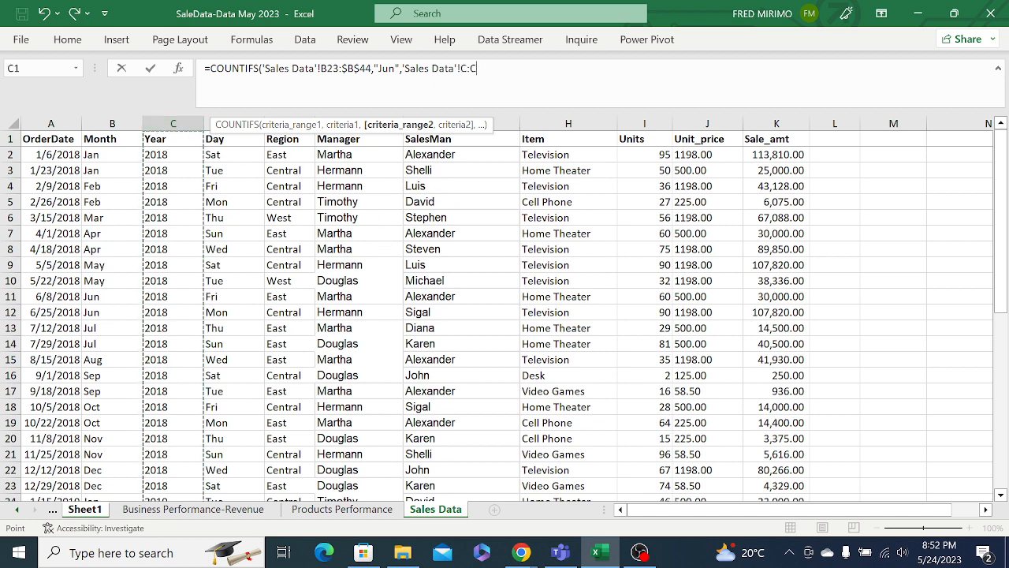
{"action": "key", "text": "F2"}
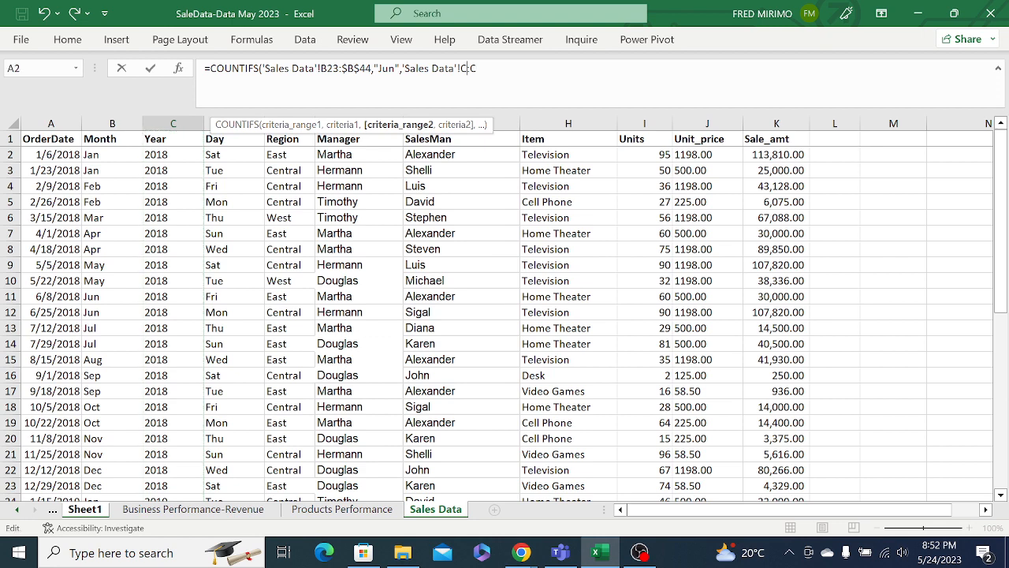
{"action": "key", "text": "F4"}
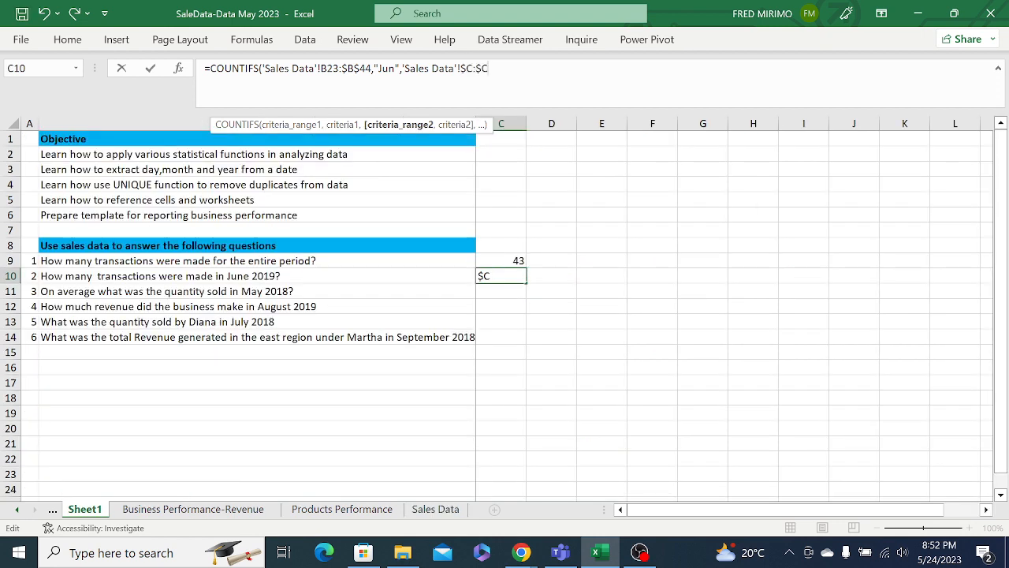
{"action": "type", "text": ","}
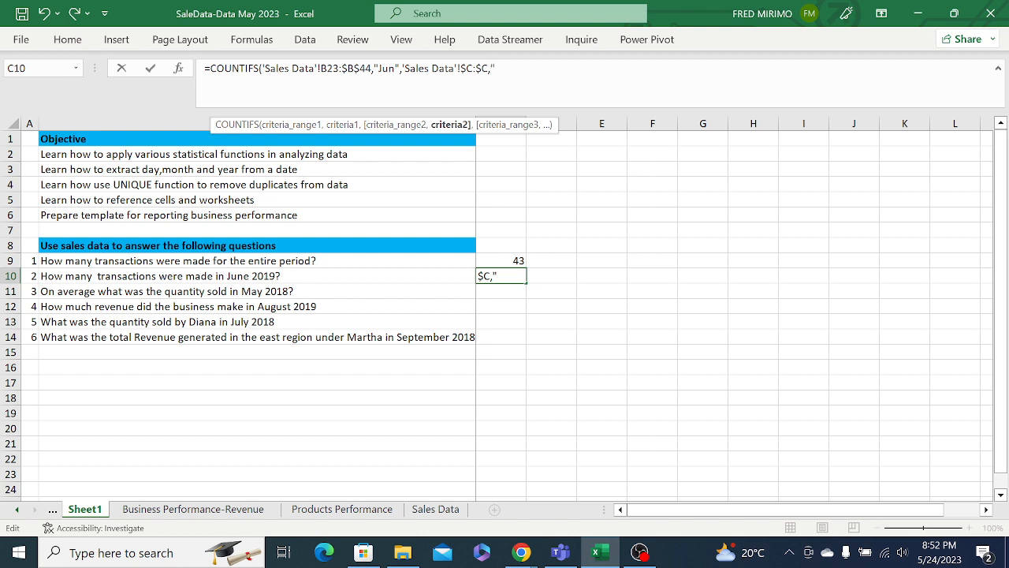
{"action": "type", "text": "\"2019\")"}
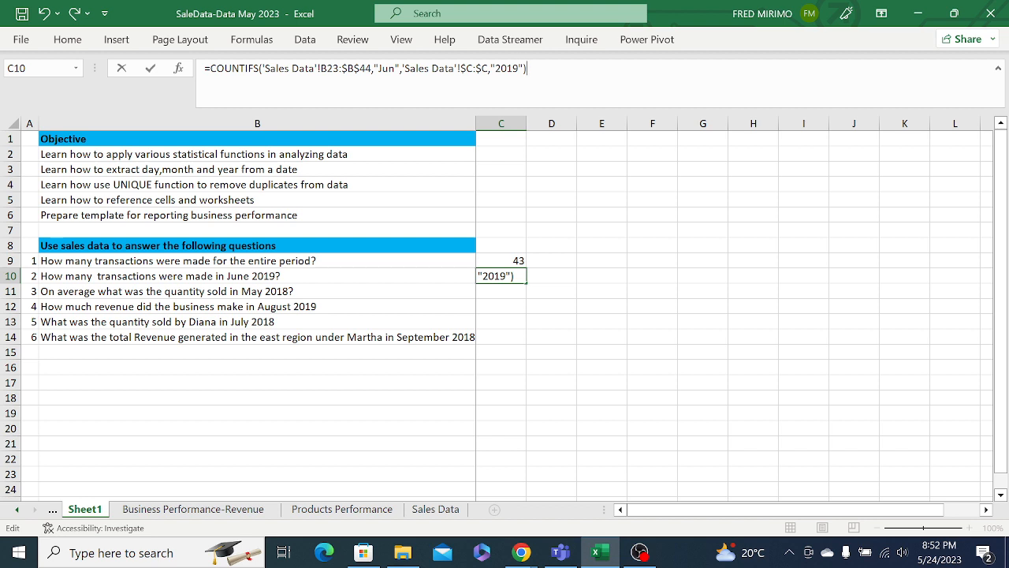
{"action": "key", "text": "Return"}
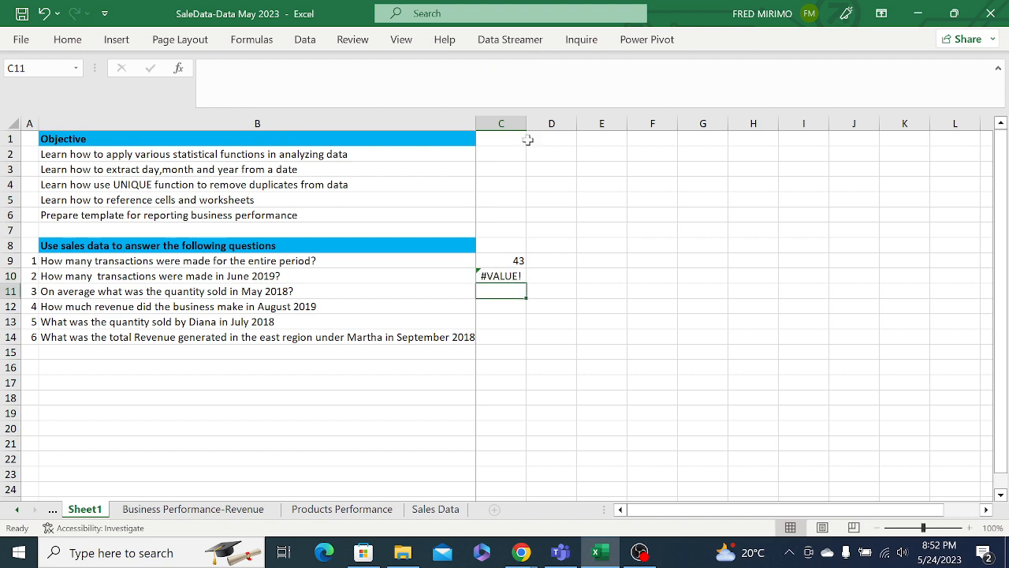
Open the Sales Data sheet to examine the columns used by the June 2019 count.
{"action": "left_click", "coordinate": [443, 511]}
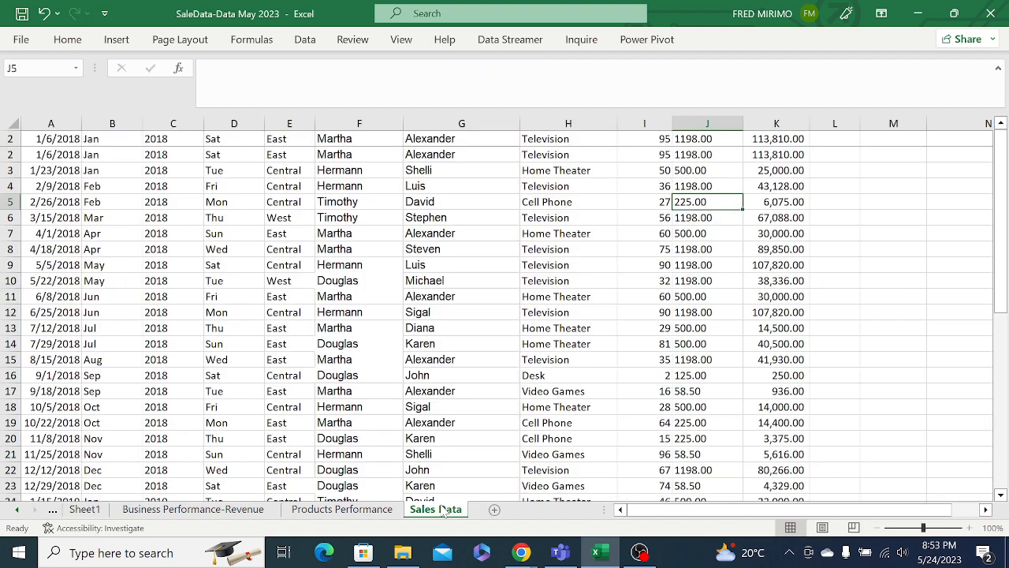
{"action": "left_click", "coordinate": [385, 358]}
{"action": "left_click", "coordinate": [286, 284]}
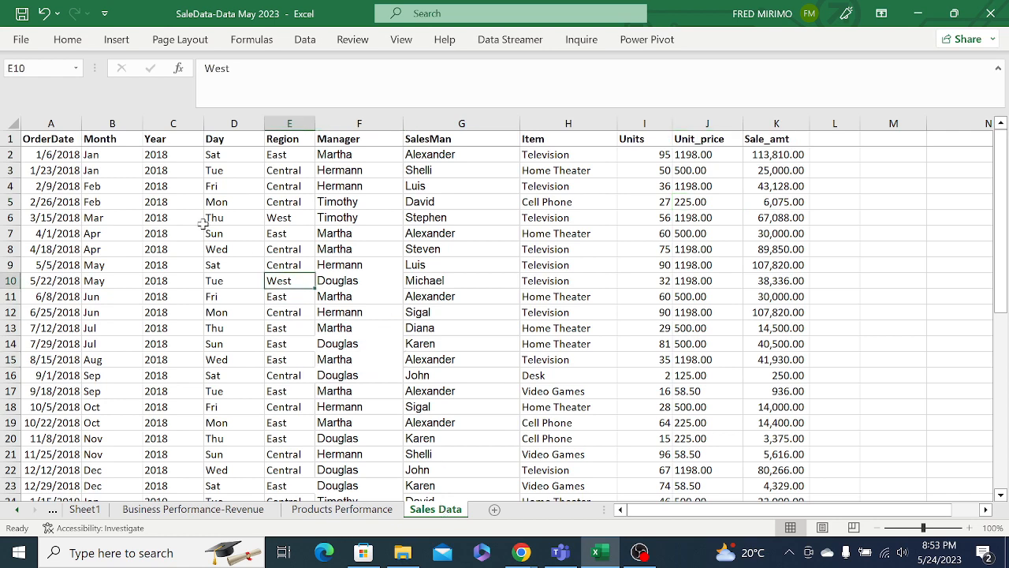
Turn on filters for the Sales Data header row and filter the Year column to show only 2019.
{"action": "left_click", "coordinate": [8, 140]}
{"action": "left_click", "coordinate": [304, 41]}
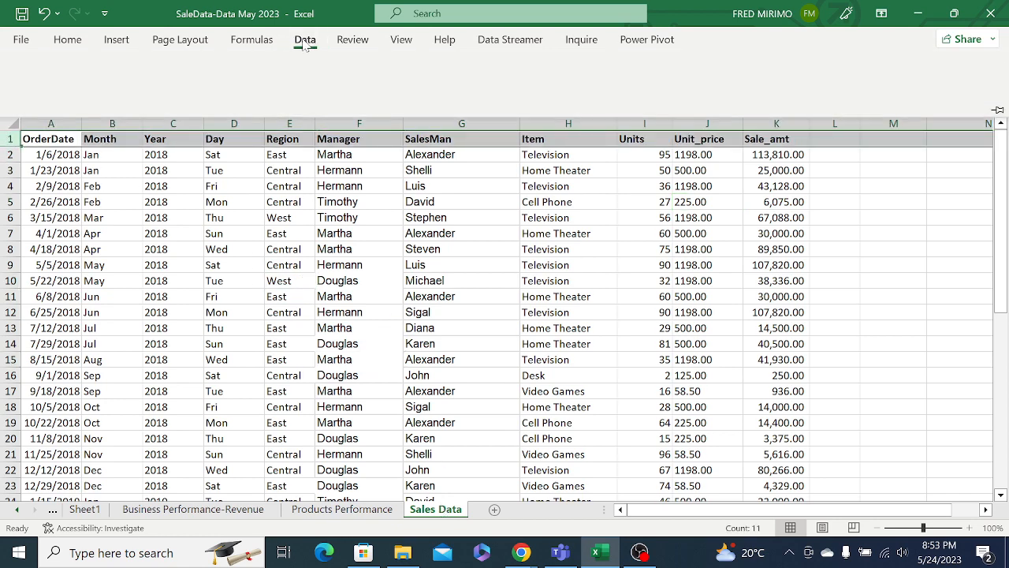
{"action": "left_click", "coordinate": [341, 216]}
{"action": "left_click", "coordinate": [184, 230]}
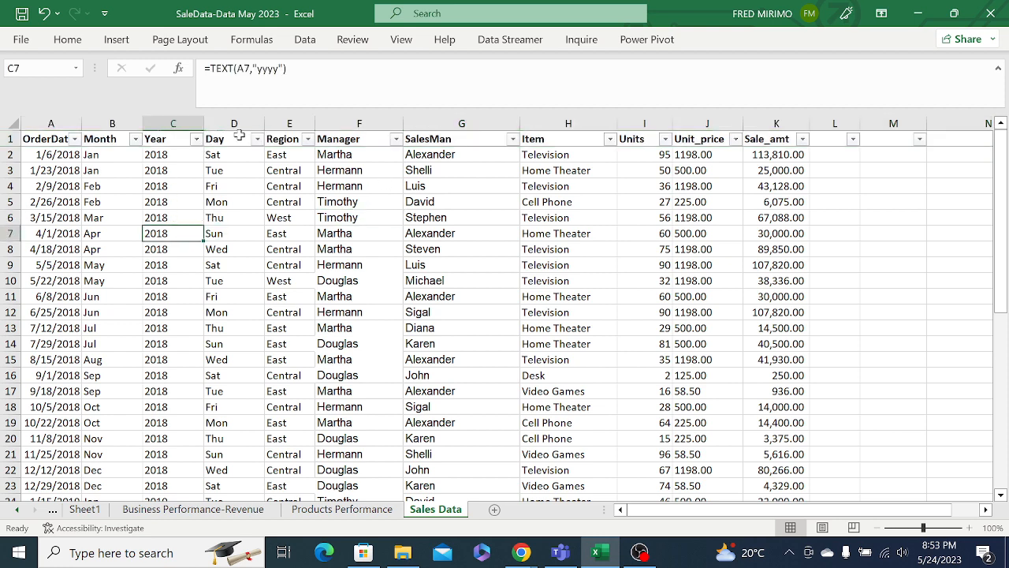
{"action": "left_click", "coordinate": [195, 140]}
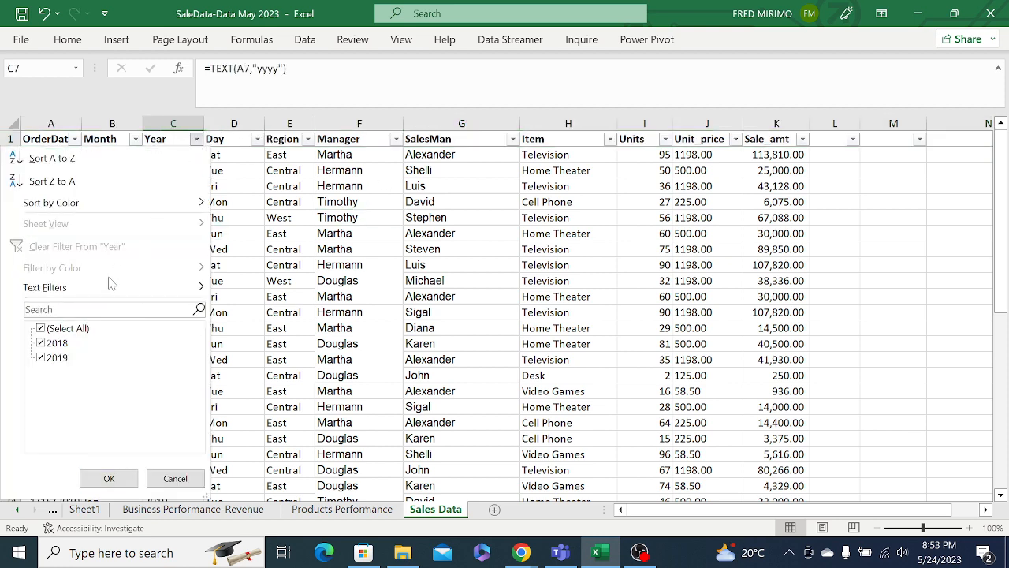
{"action": "left_click", "coordinate": [41, 343]}
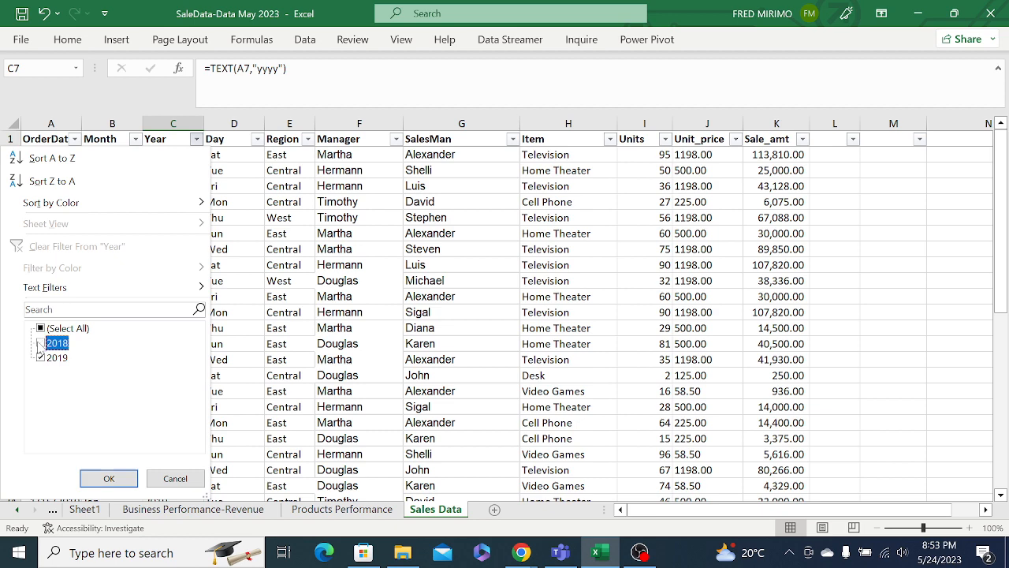
{"action": "left_click", "coordinate": [109, 477]}
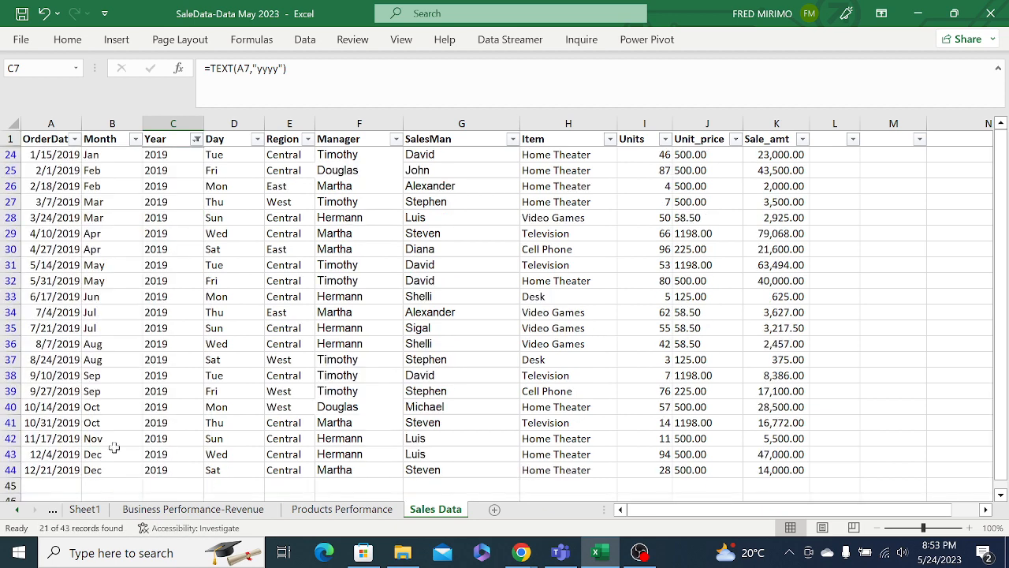
{"action": "left_click", "coordinate": [228, 247]}
{"action": "left_click", "coordinate": [115, 317]}
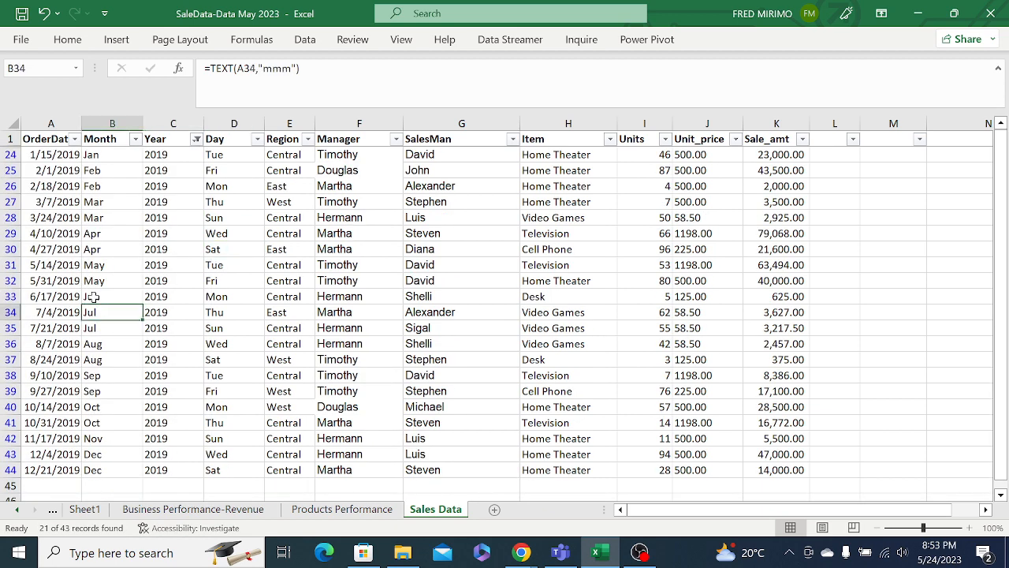
{"action": "left_click", "coordinate": [92, 296]}
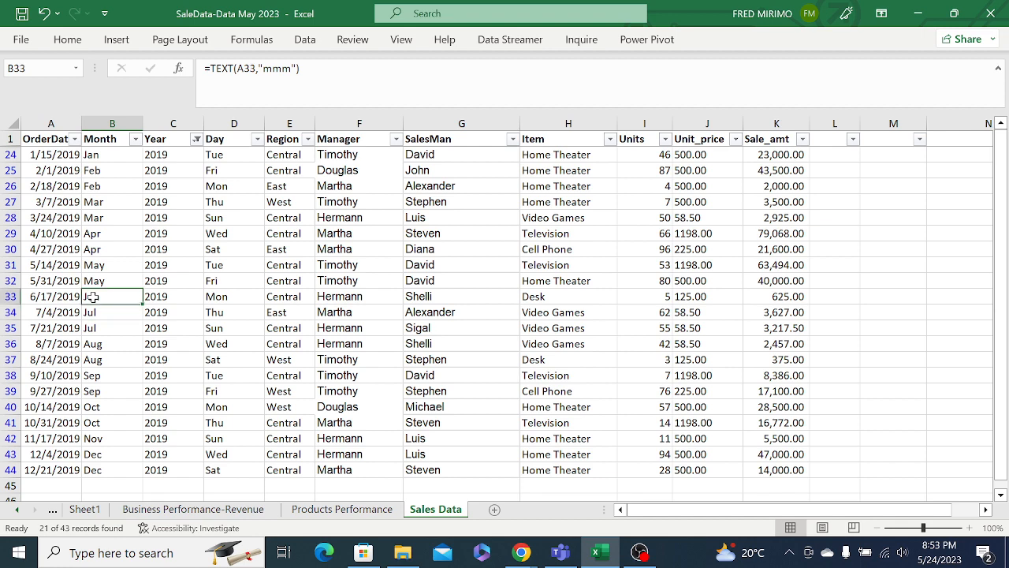
{"action": "left_click_drag", "start_coordinate": [93, 297], "coordinate": [140, 324]}
{"action": "left_click", "coordinate": [290, 281]}
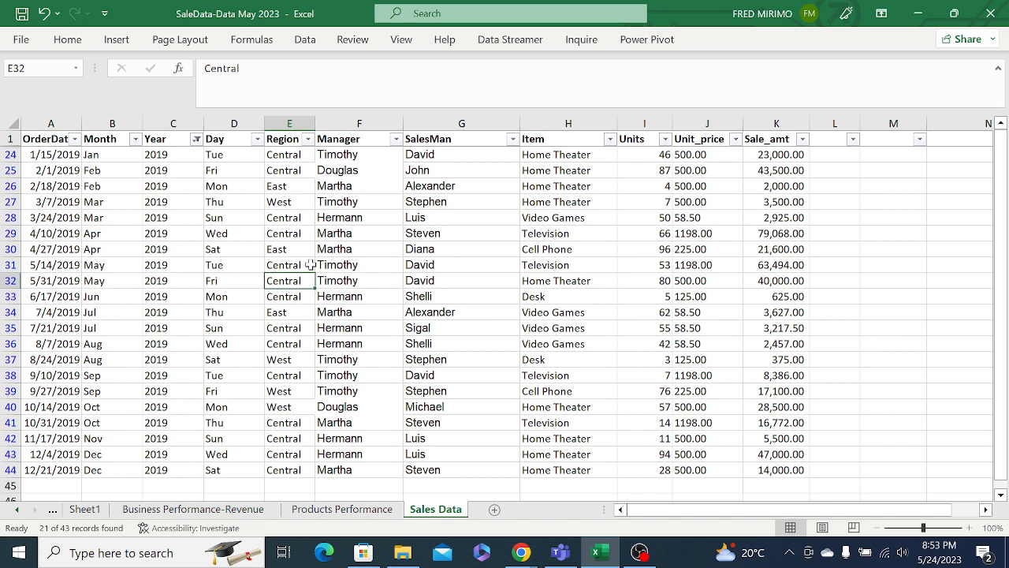
{"action": "left_click", "coordinate": [294, 265]}
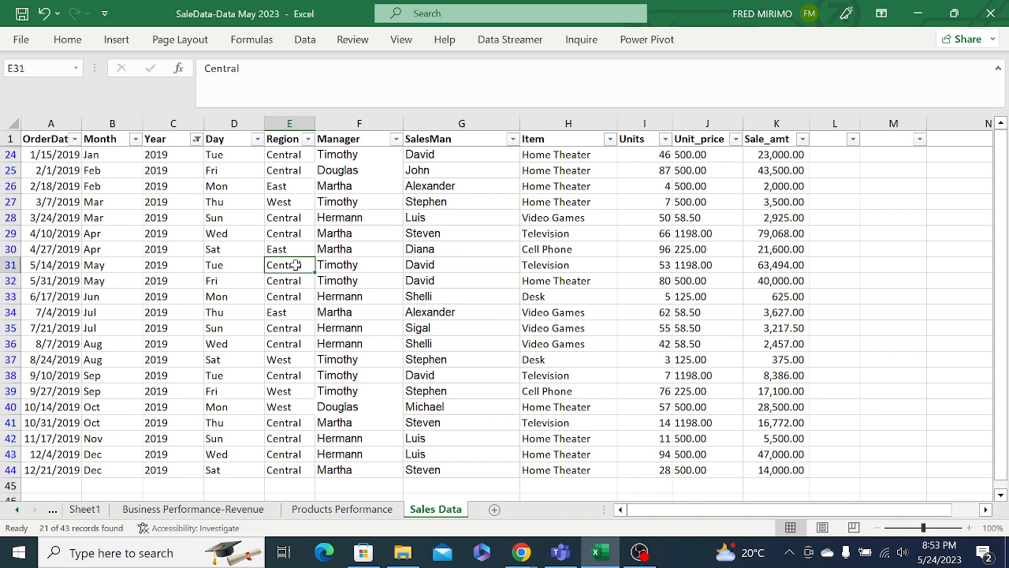
Filter the Month column to show only Jun.
{"action": "left_click", "coordinate": [132, 139]}
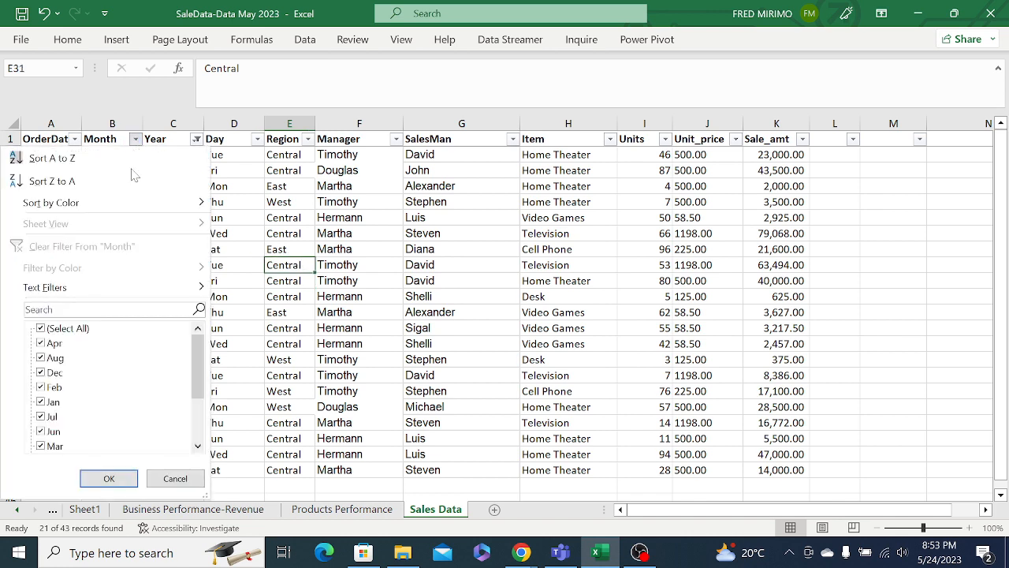
{"action": "left_click", "coordinate": [41, 328]}
{"action": "scroll", "coordinate": [41, 329], "scroll_direction": "down", "scroll_amount": 2}
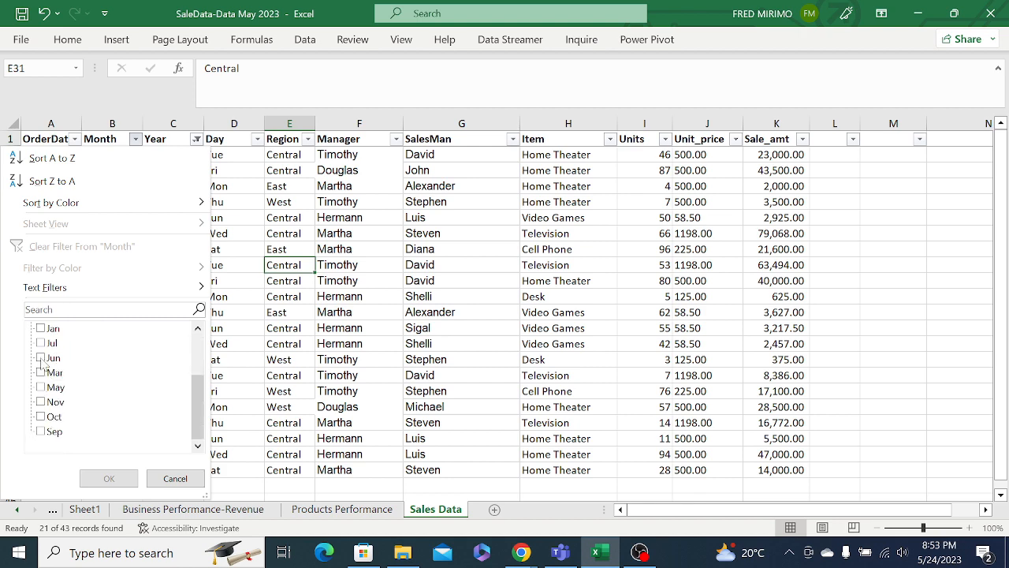
{"action": "left_click", "coordinate": [41, 358]}
{"action": "left_click", "coordinate": [125, 477]}
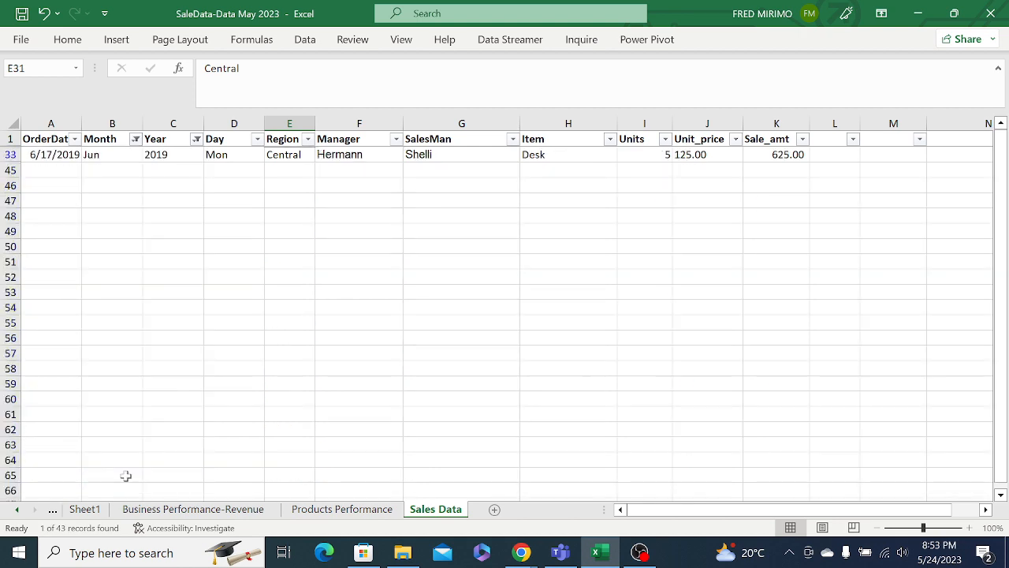
Check the order date and month of the transactions left in the filtered June 2019 list.
{"action": "left_click", "coordinate": [128, 270]}
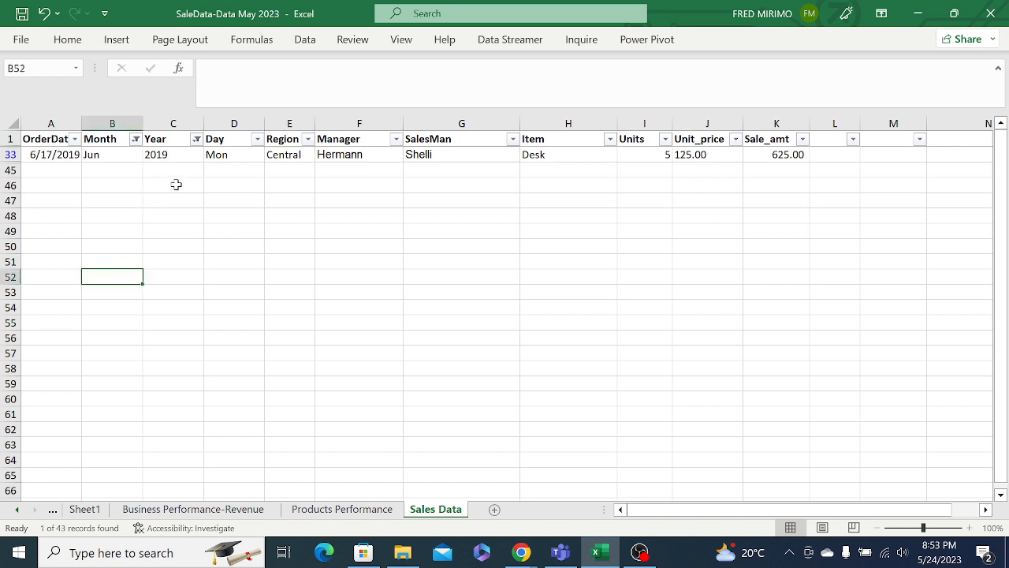
{"action": "left_click", "coordinate": [107, 187]}
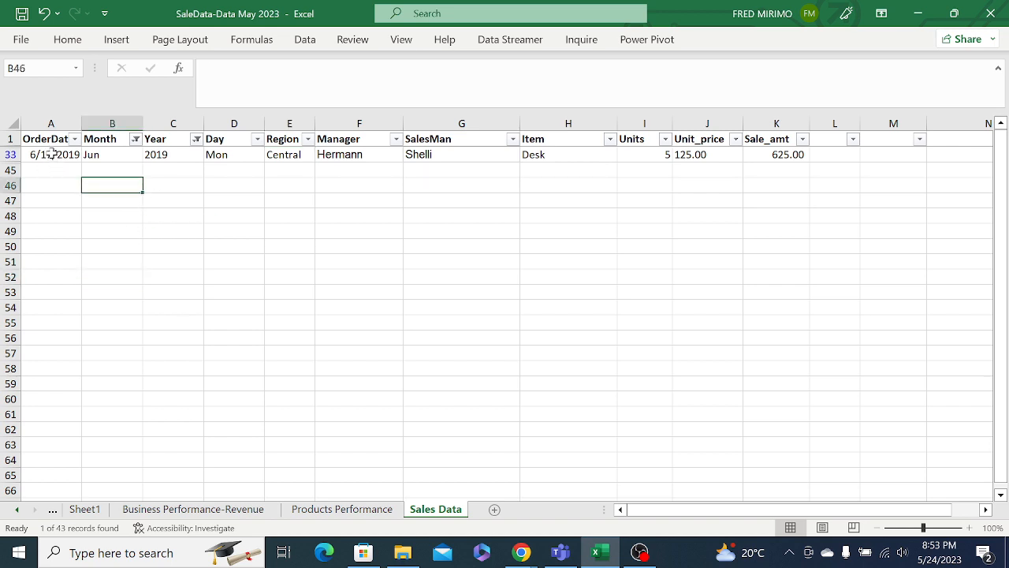
{"action": "left_click", "coordinate": [50, 154]}
{"action": "left_click", "coordinate": [108, 154]}
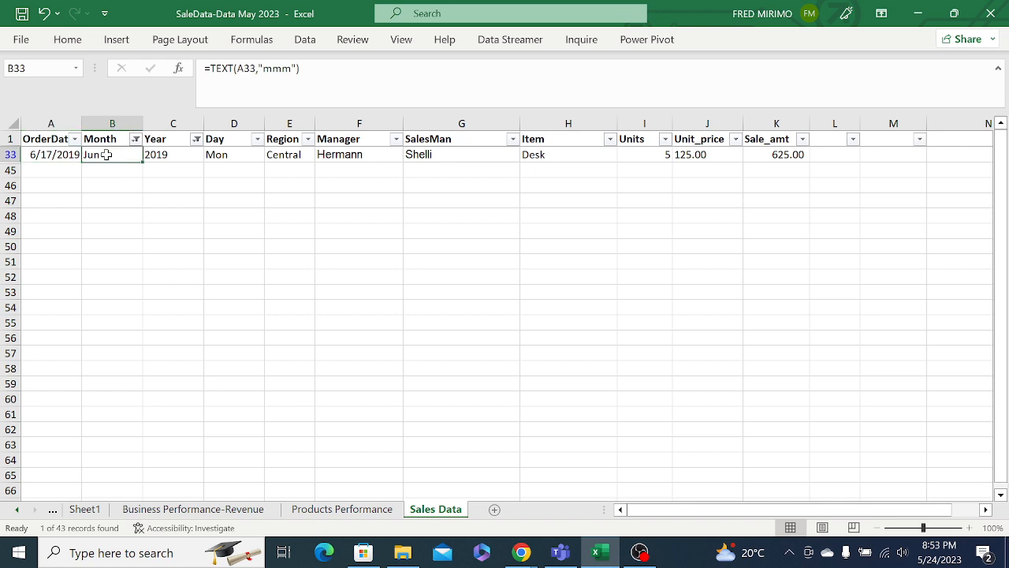
{"action": "left_click", "coordinate": [132, 213]}
{"action": "left_click", "coordinate": [100, 157]}
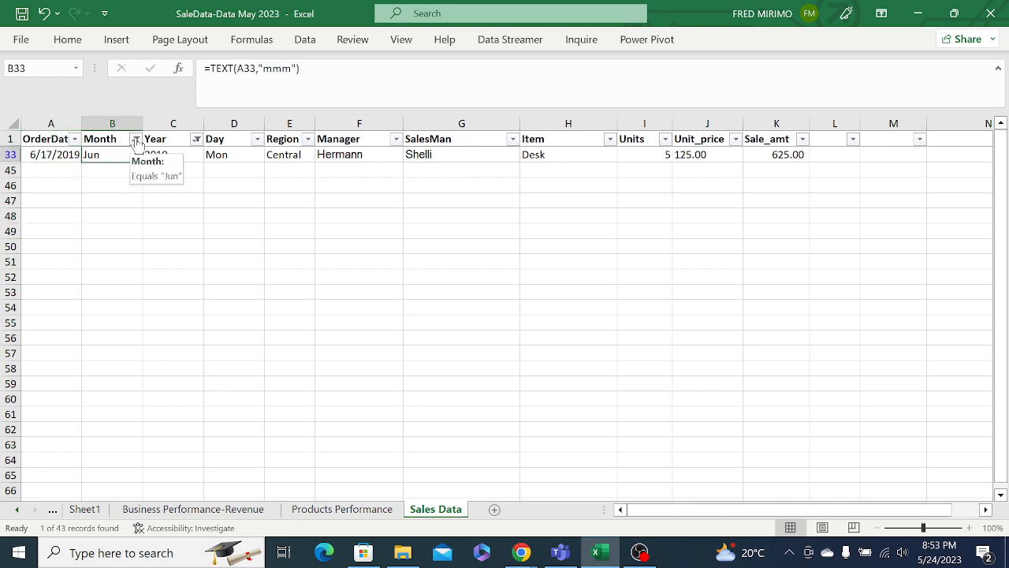
Select all months again in the Month column filter and apply it.
{"action": "left_click", "coordinate": [135, 140]}
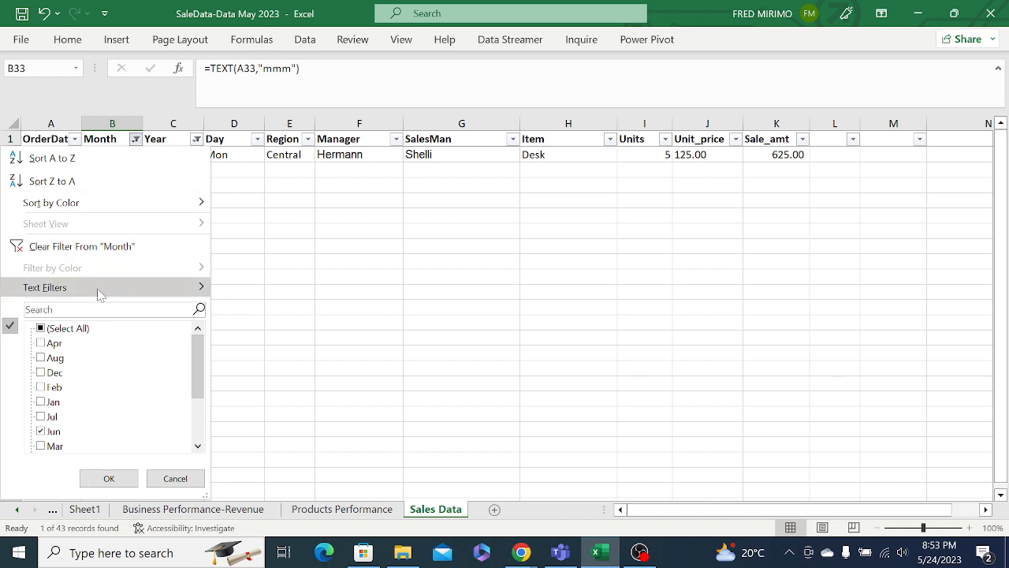
{"action": "left_click", "coordinate": [45, 433]}
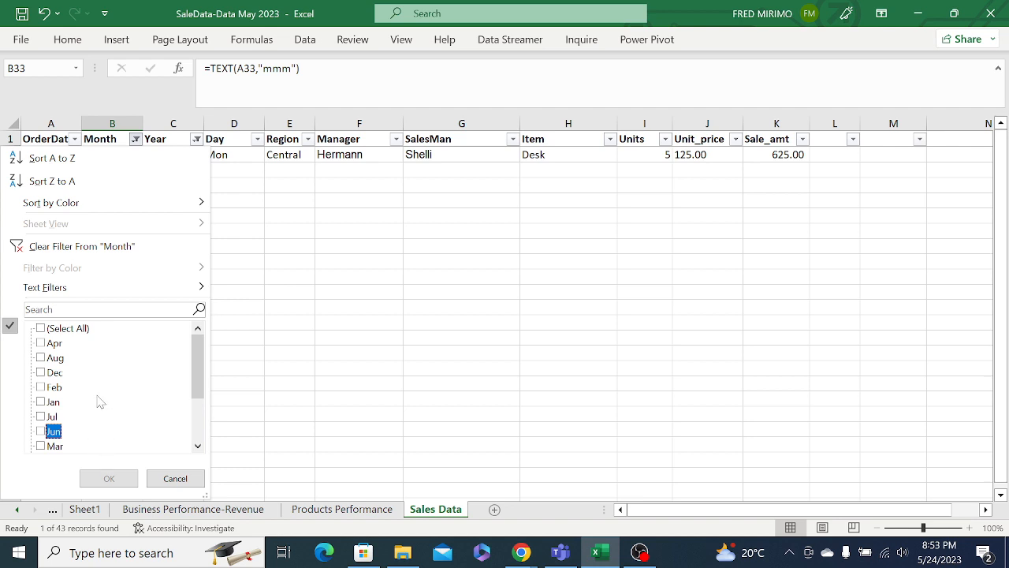
{"action": "left_click", "coordinate": [41, 329]}
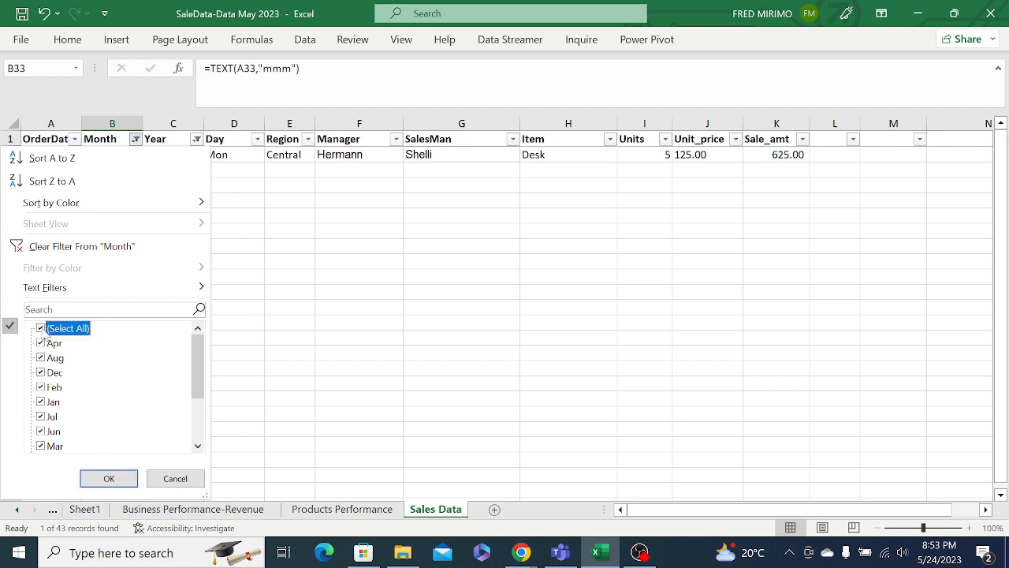
{"action": "left_click_drag", "start_coordinate": [199, 371], "coordinate": [201, 418]}
{"action": "left_click", "coordinate": [118, 478]}
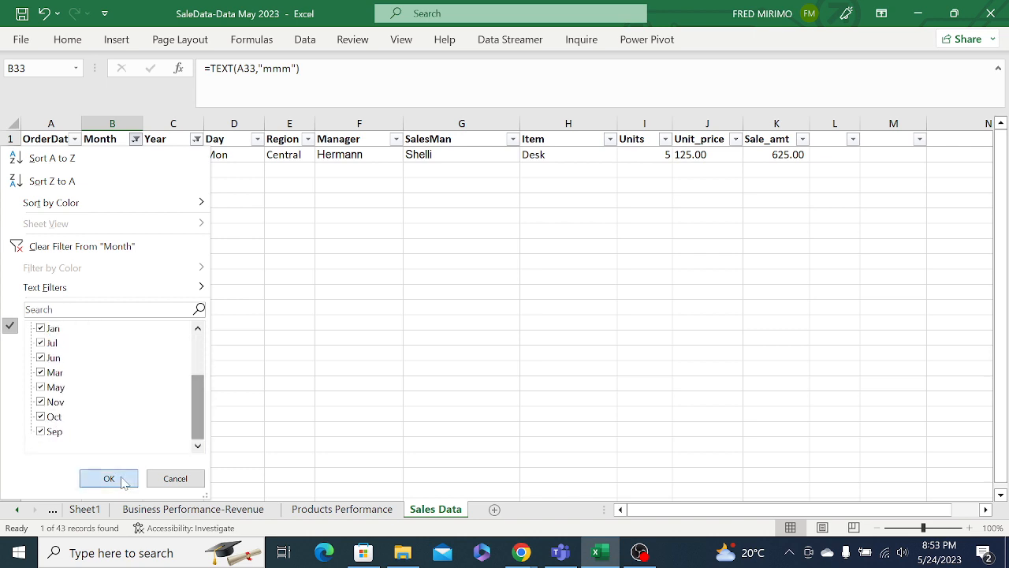
Examine the Year column entries in the list filtered to 2019.
{"action": "left_click", "coordinate": [211, 280]}
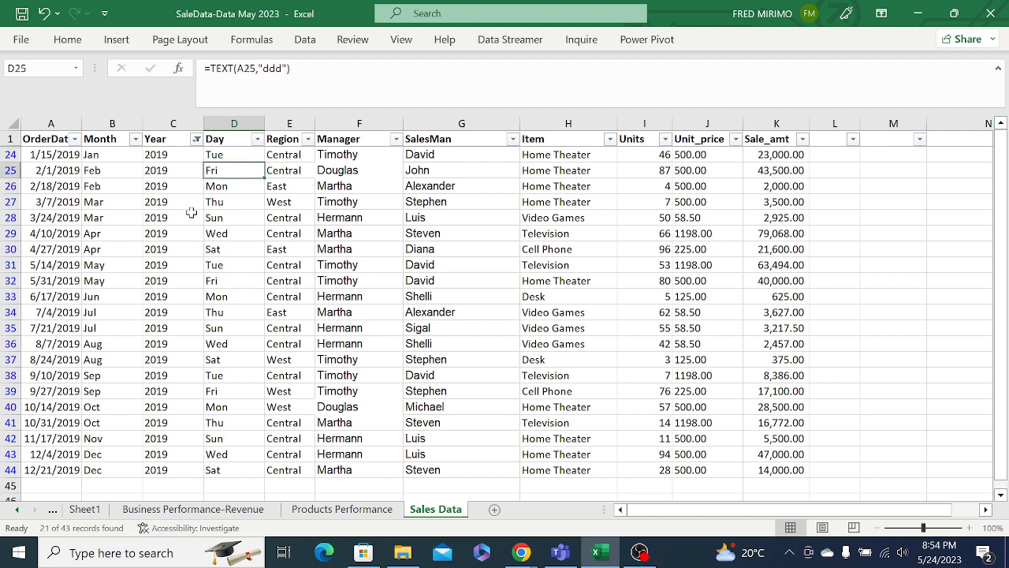
{"action": "left_click", "coordinate": [162, 216]}
{"action": "left_click", "coordinate": [154, 203]}
{"action": "left_click", "coordinate": [152, 169]}
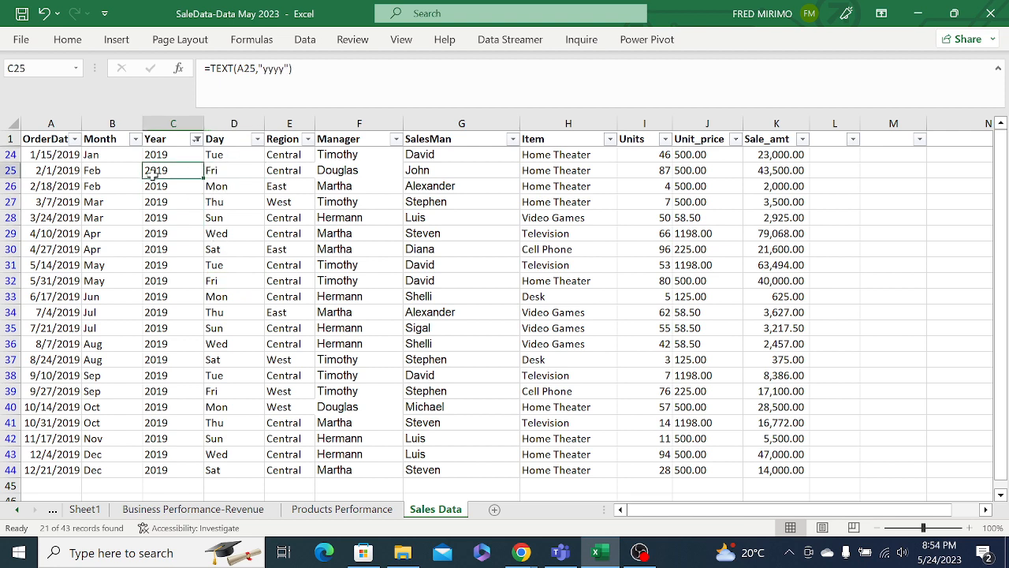
{"action": "left_click", "coordinate": [166, 155]}
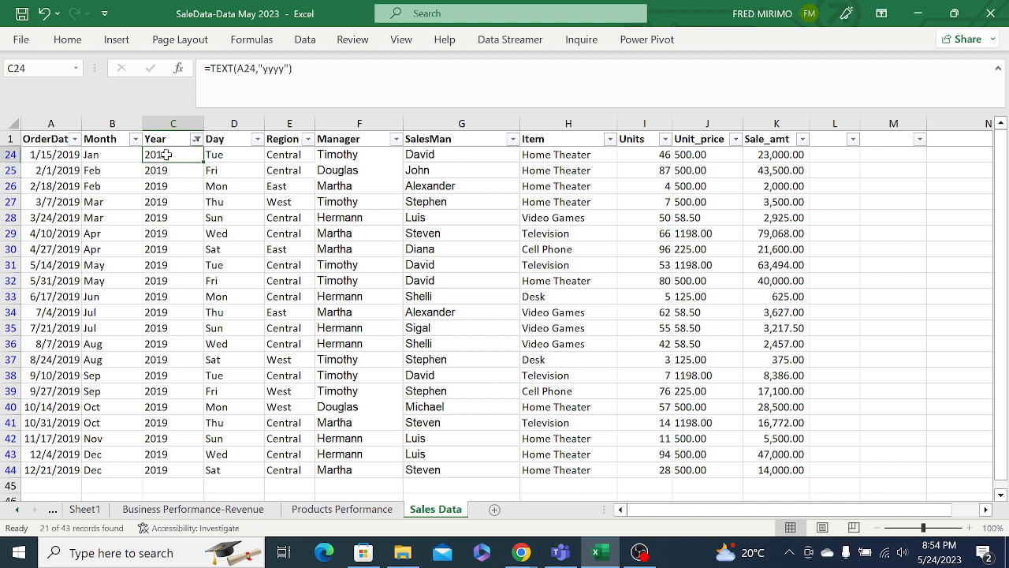
{"action": "left_click", "coordinate": [160, 199]}
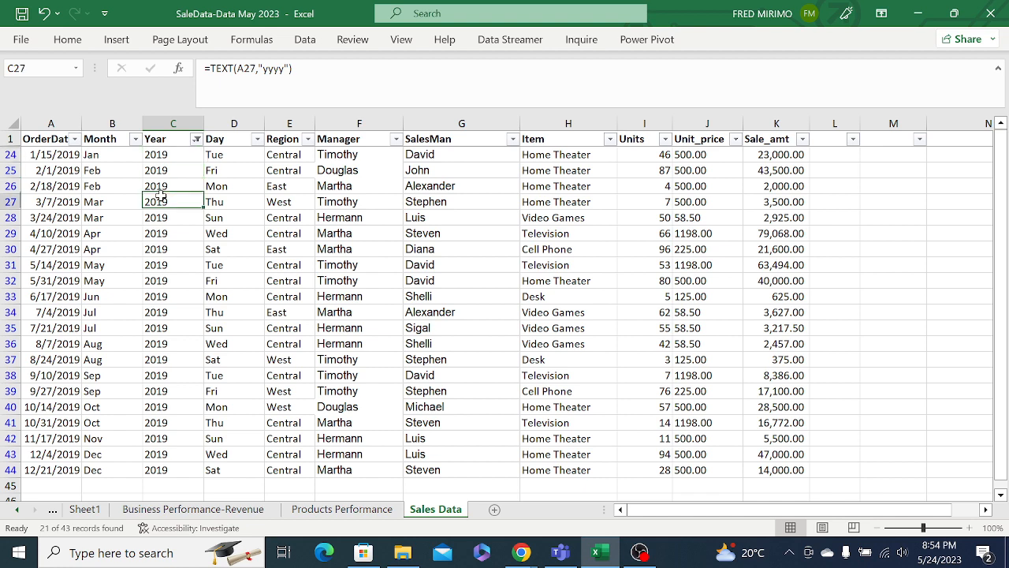
{"action": "left_click", "coordinate": [206, 141]}
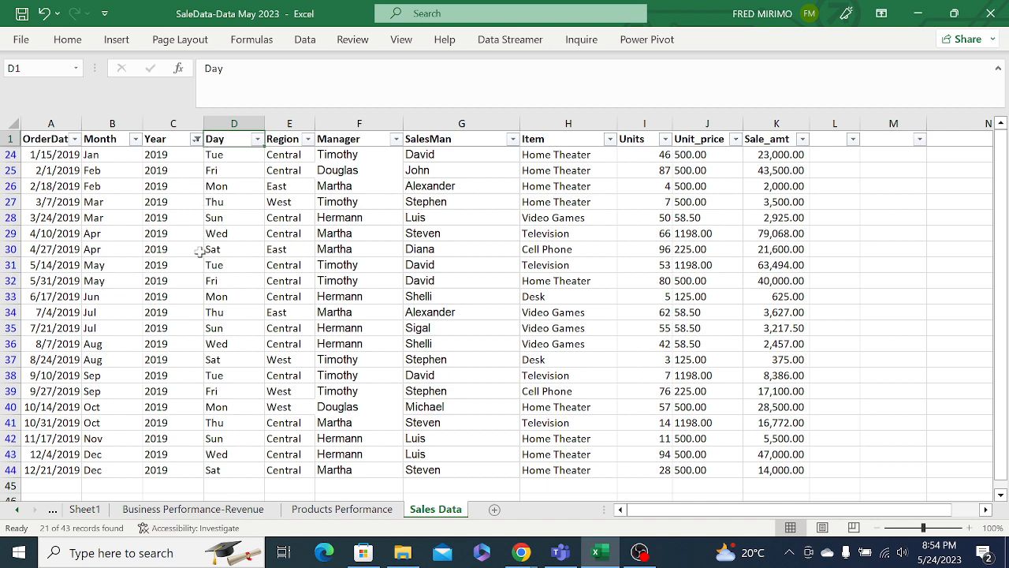
{"action": "left_click", "coordinate": [446, 254]}
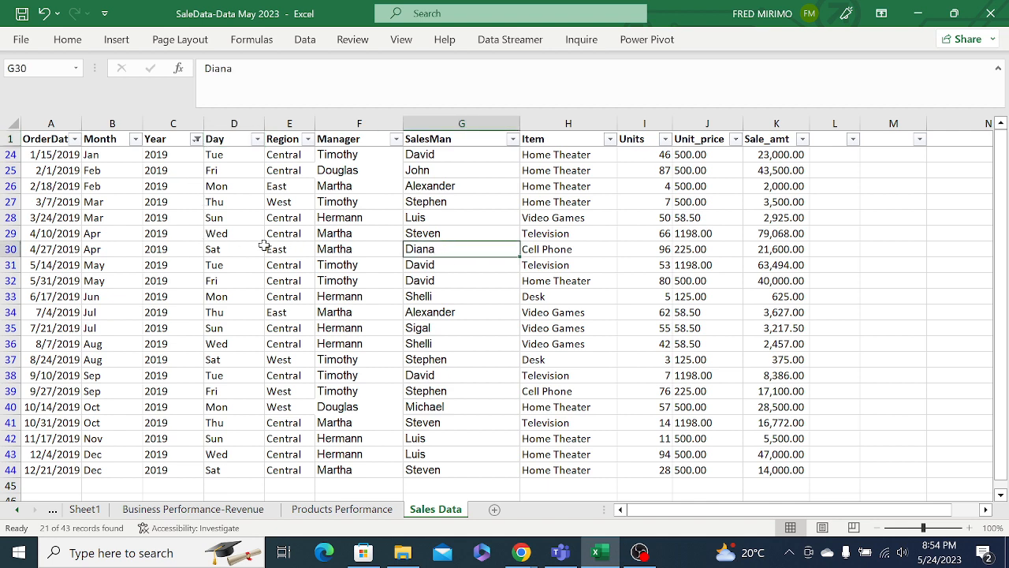
Remove the filters from the Sales Data header row so that every transaction is listed.
{"action": "left_click", "coordinate": [6, 139]}
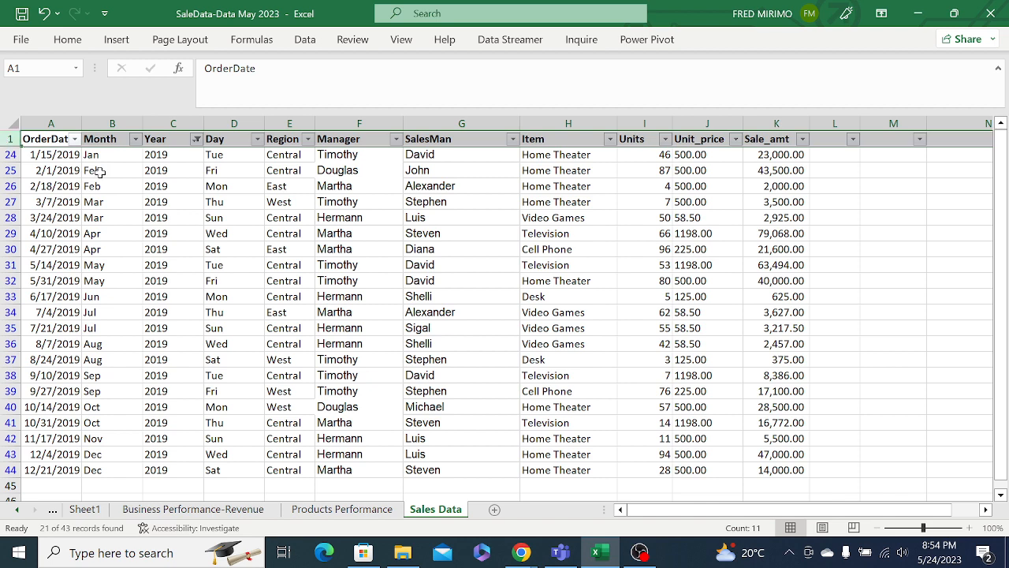
{"action": "left_click", "coordinate": [305, 39]}
{"action": "left_click", "coordinate": [493, 75]}
{"action": "left_click", "coordinate": [428, 263]}
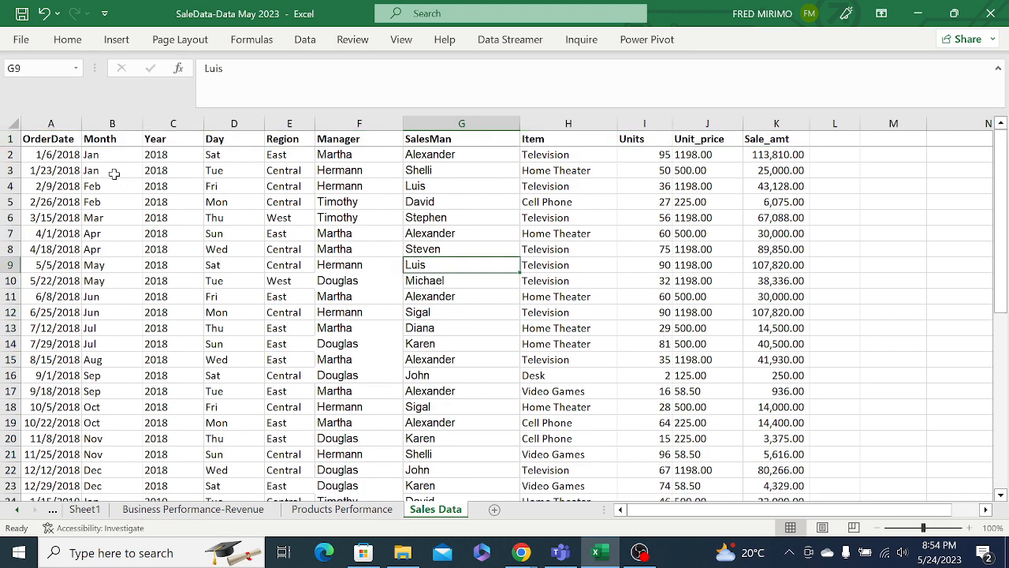
Go back to Sheet1 and review the COUNTIFS formula in C10 that counts the June 2019 transactions.
{"action": "left_click", "coordinate": [91, 156]}
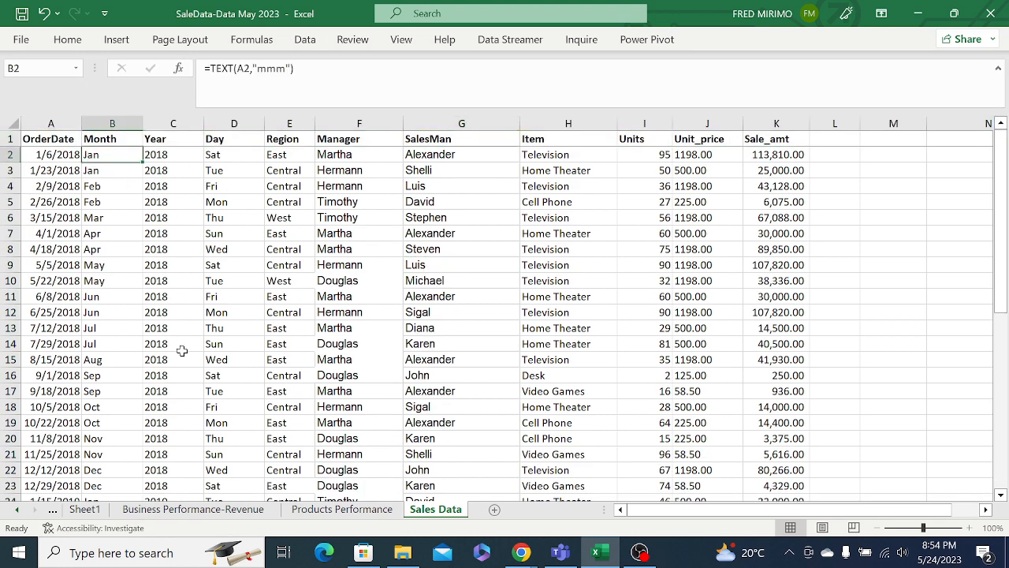
{"action": "left_click", "coordinate": [85, 510]}
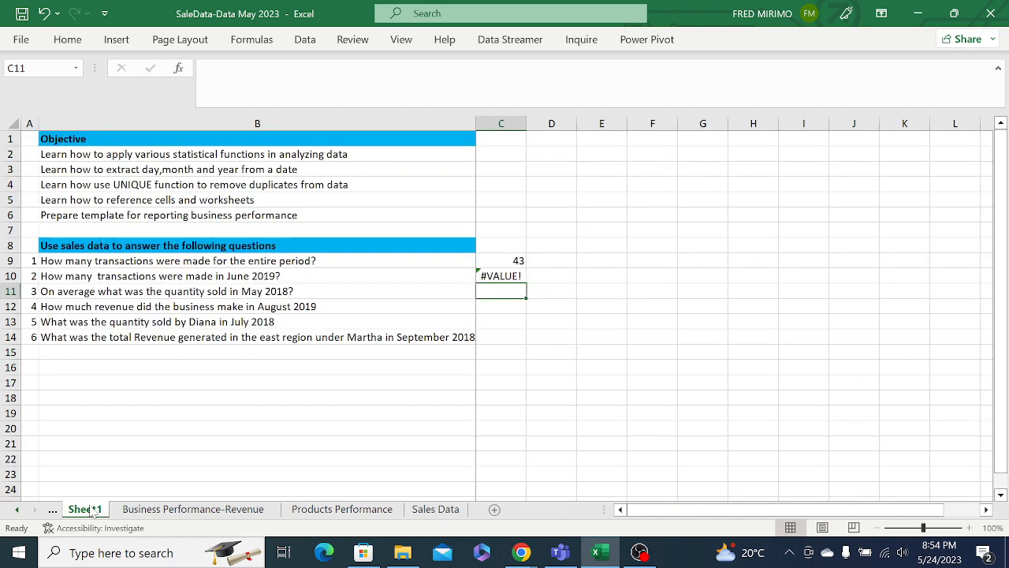
{"action": "left_click", "coordinate": [487, 275]}
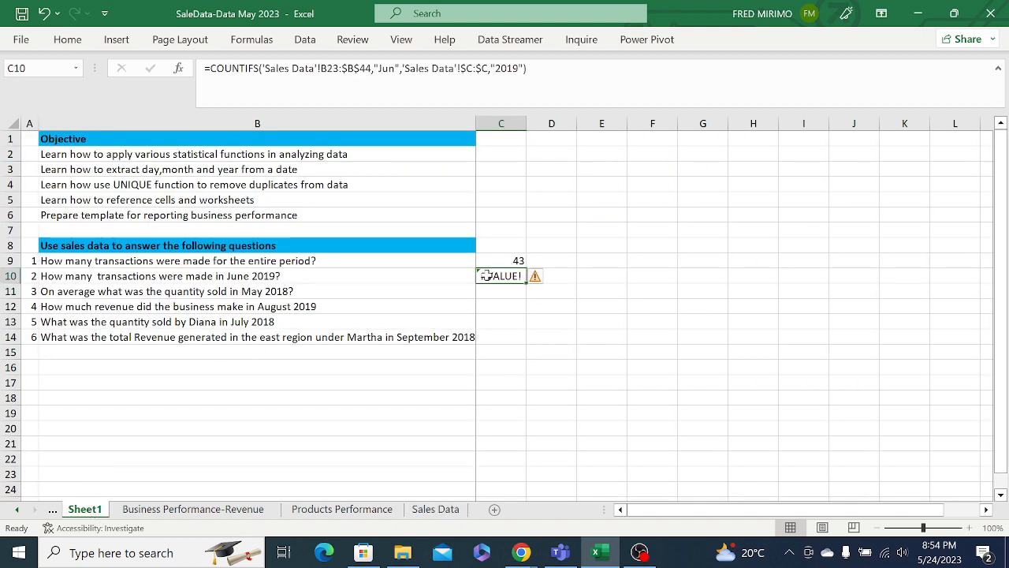
{"action": "left_click", "coordinate": [491, 290]}
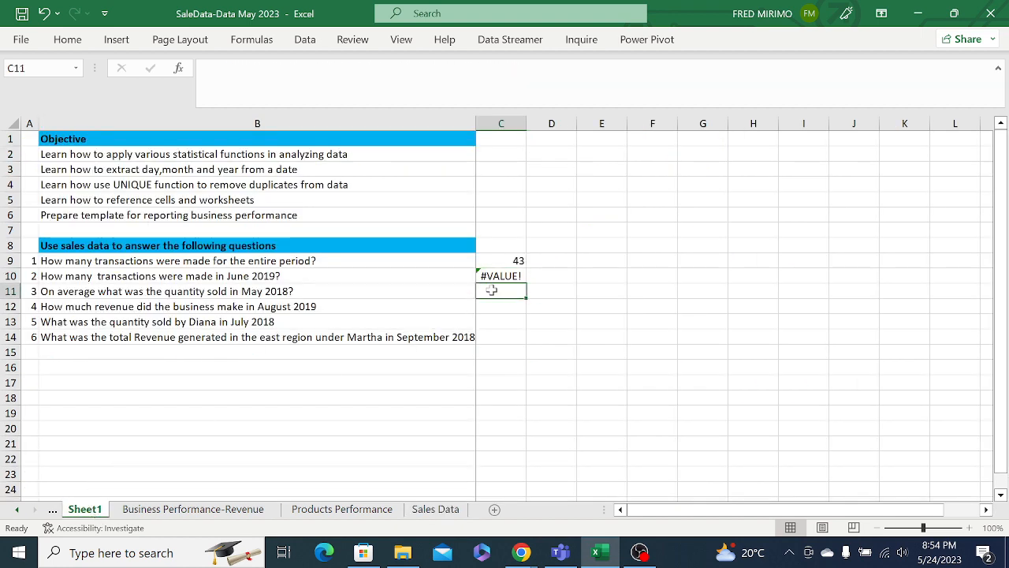
Read question 3 in B11 about the average quantity sold in May 2018.
{"action": "left_click", "coordinate": [68, 293]}
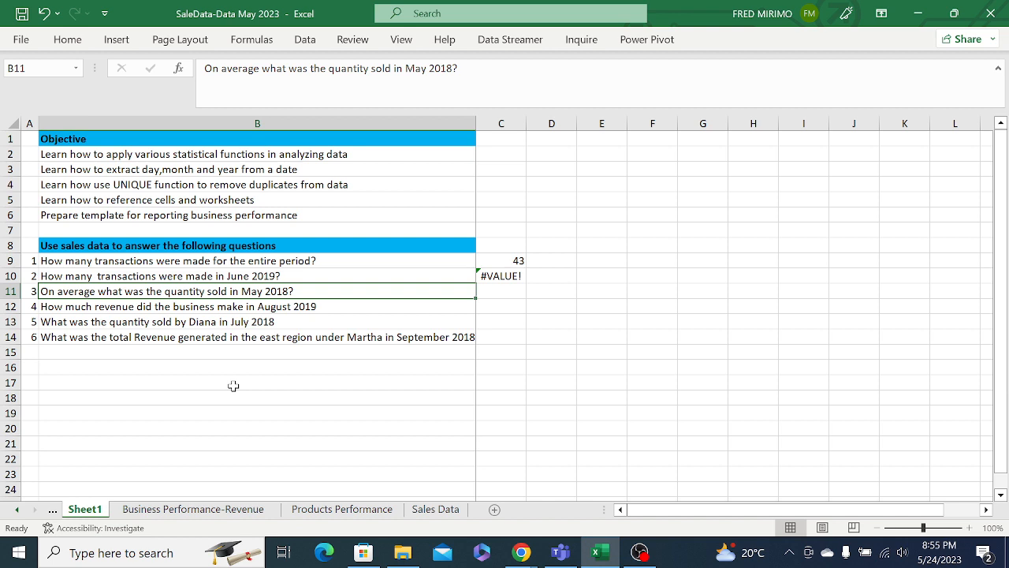
{"action": "left_click", "coordinate": [234, 382]}
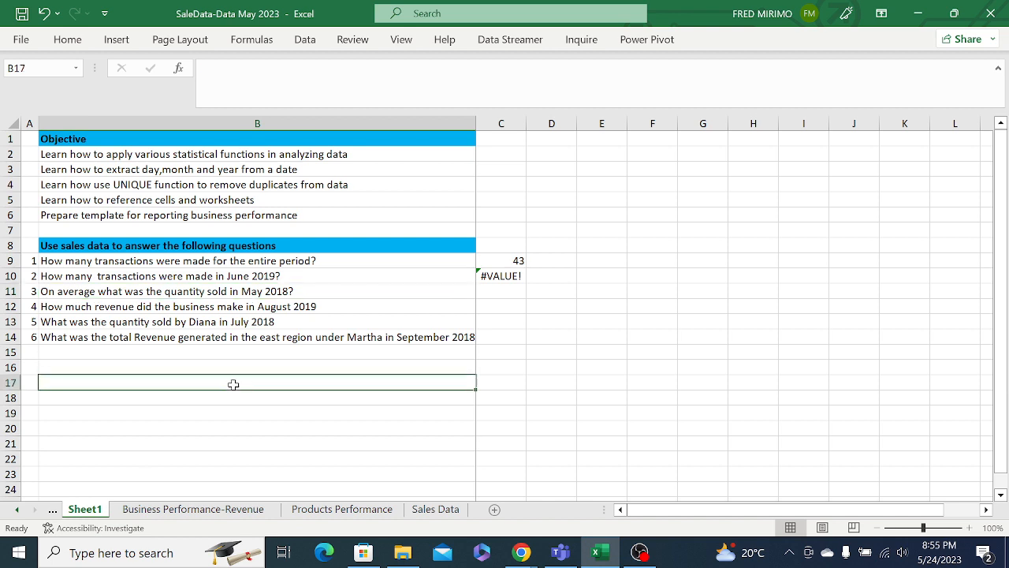
{"action": "left_click", "coordinate": [254, 291]}
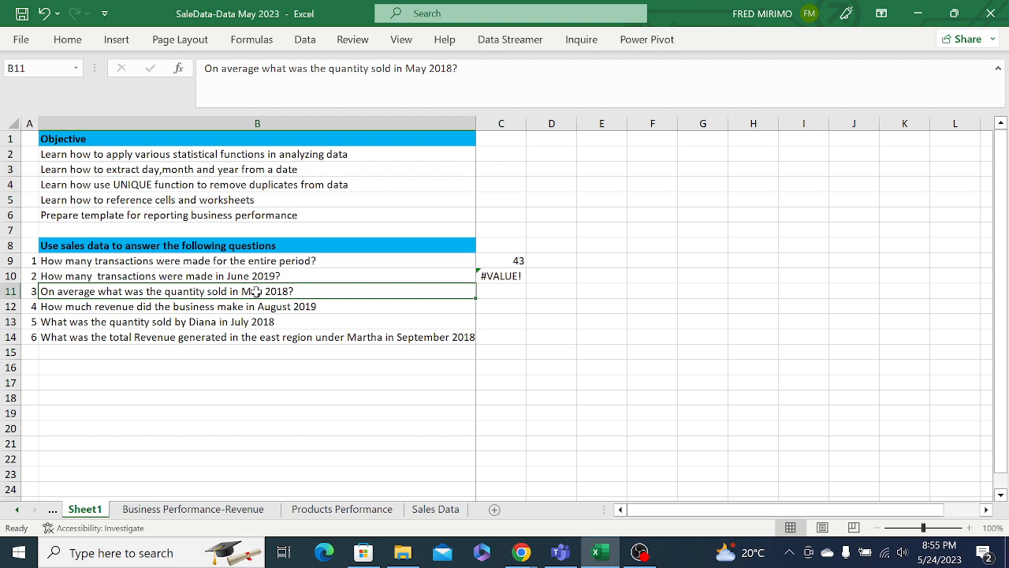
Clear the COUNTIFS formula from C10, beside the June 2019 transactions question.
{"action": "left_click", "coordinate": [492, 275]}
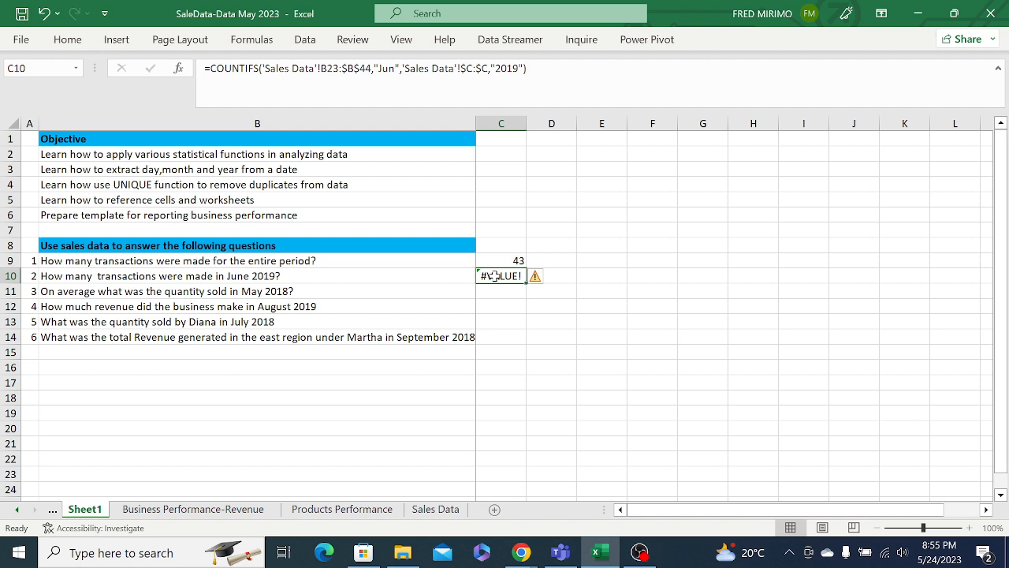
{"action": "key", "text": "BackSpace"}
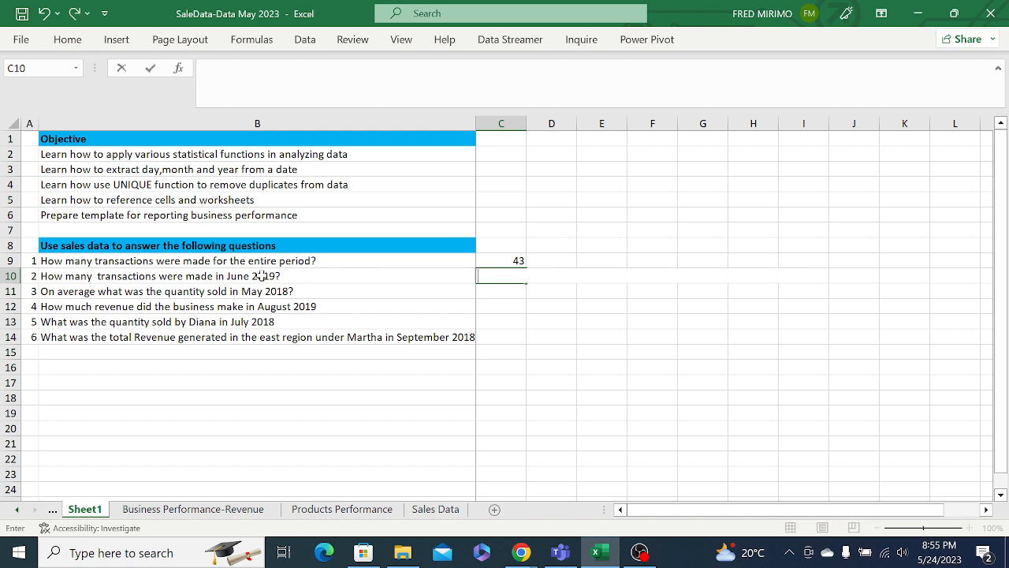
{"action": "left_click", "coordinate": [106, 293]}
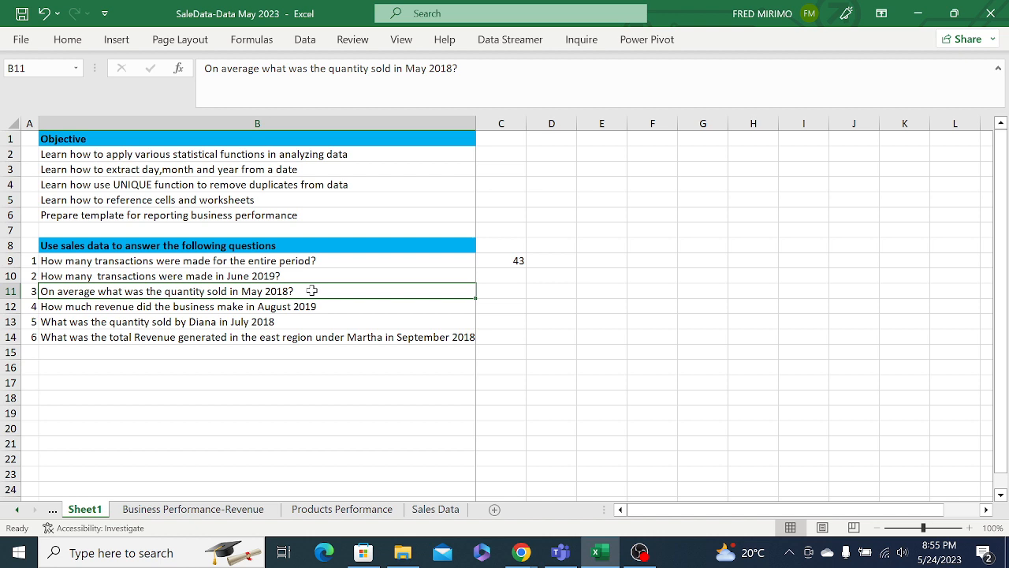
Start an AVERAGEIFS formula in C11 with the Units range I2:I44 on the Sales Data sheet as the average range.
{"action": "left_click", "coordinate": [502, 290]}
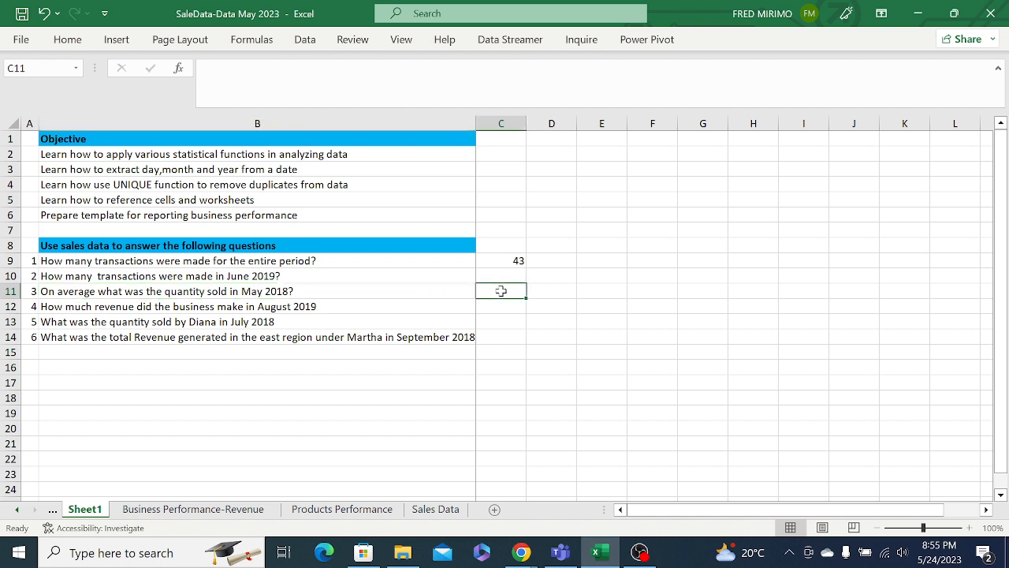
{"action": "type", "text": "=av"}
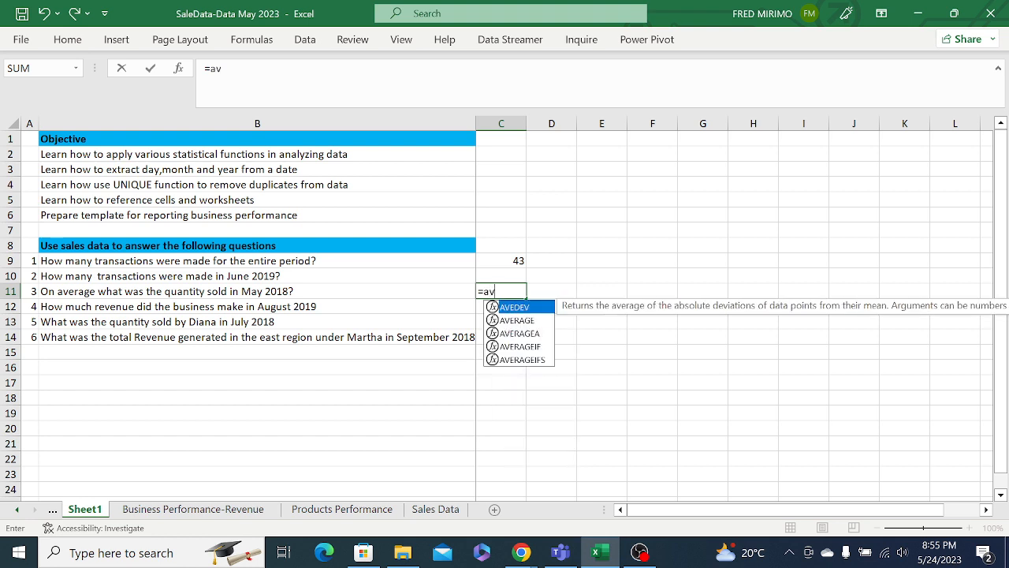
{"action": "double_click", "coordinate": [538, 360]}
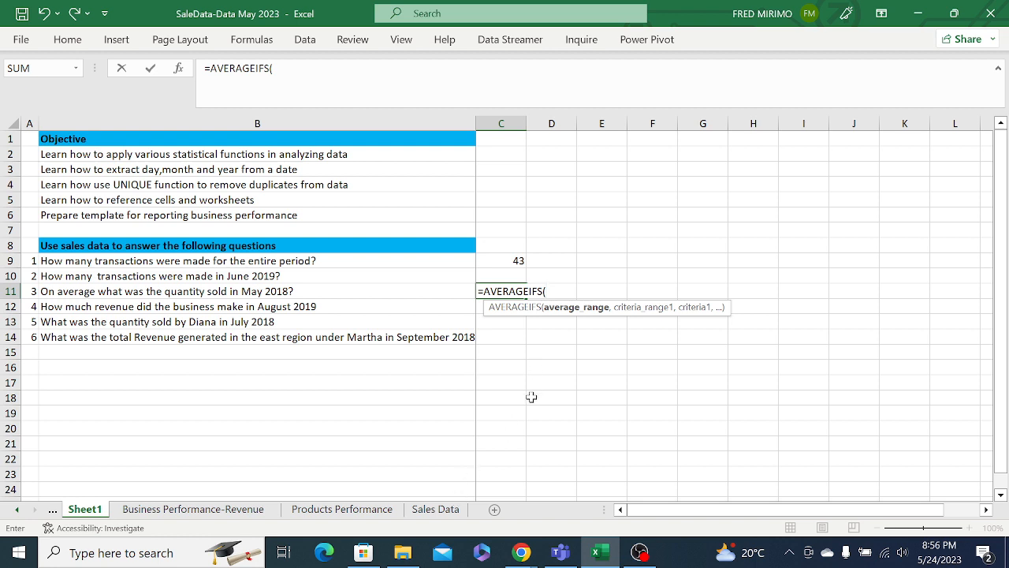
{"action": "left_click", "coordinate": [434, 509]}
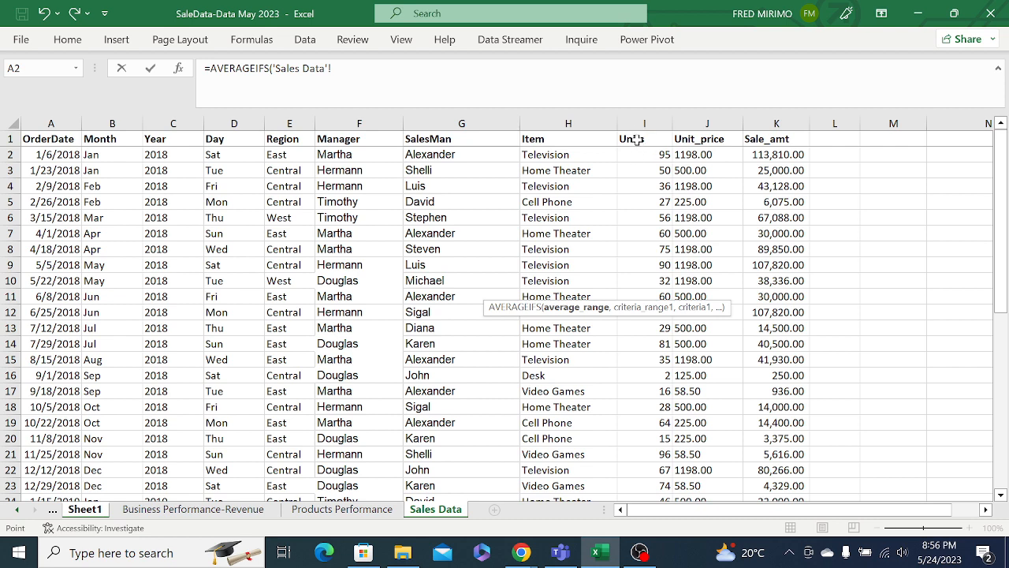
{"action": "left_click", "coordinate": [648, 153]}
{"action": "key", "text": "ctrl+shift+Down"}
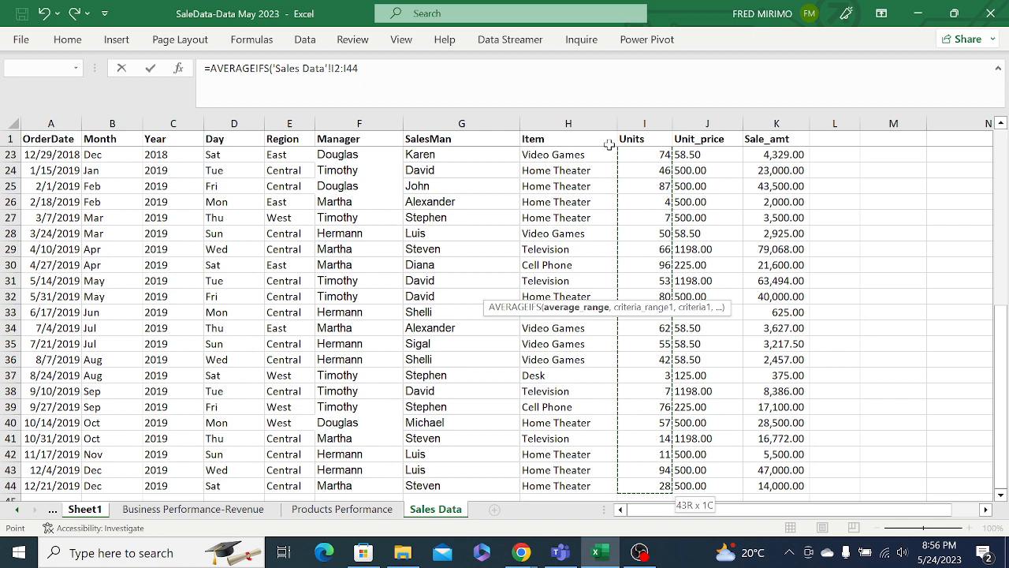
{"action": "left_click", "coordinate": [361, 69]}
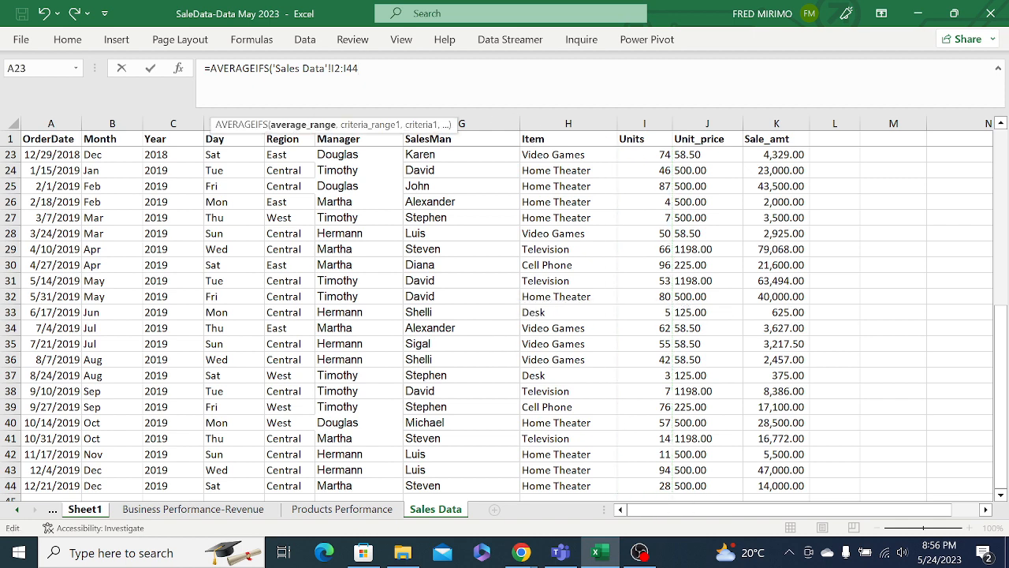
{"action": "type", "text": ","}
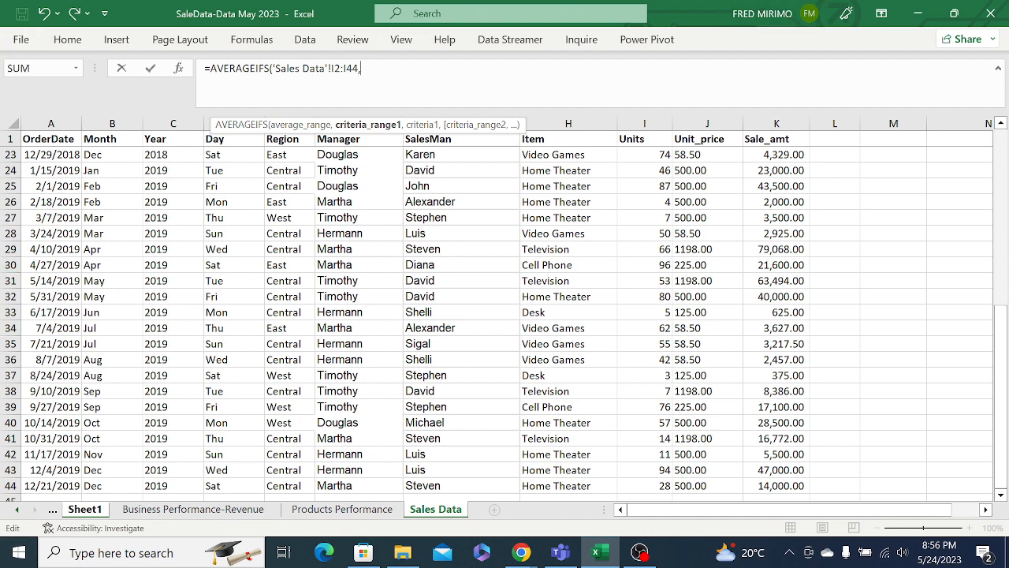
Make the end reference of the average range absolute so that it reads I2:$I$44.
{"action": "left_click", "coordinate": [344, 68]}
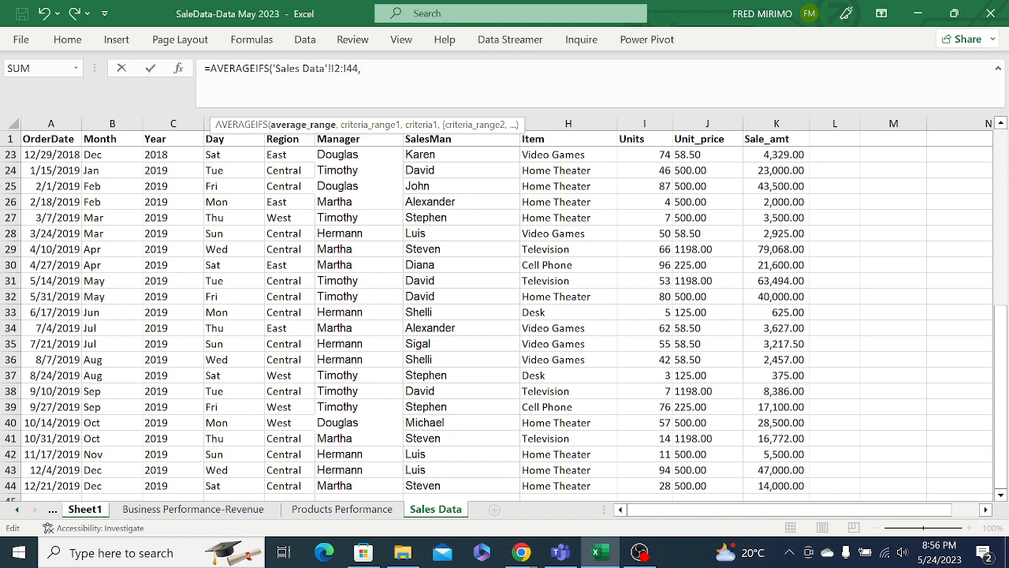
{"action": "left_click", "coordinate": [362, 69]}
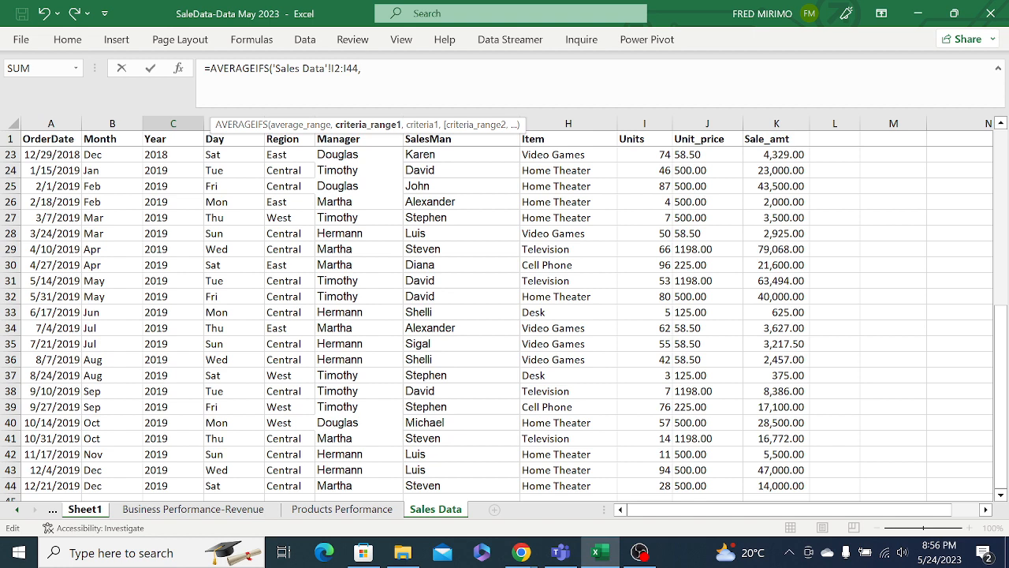
{"action": "left_click", "coordinate": [344, 68]}
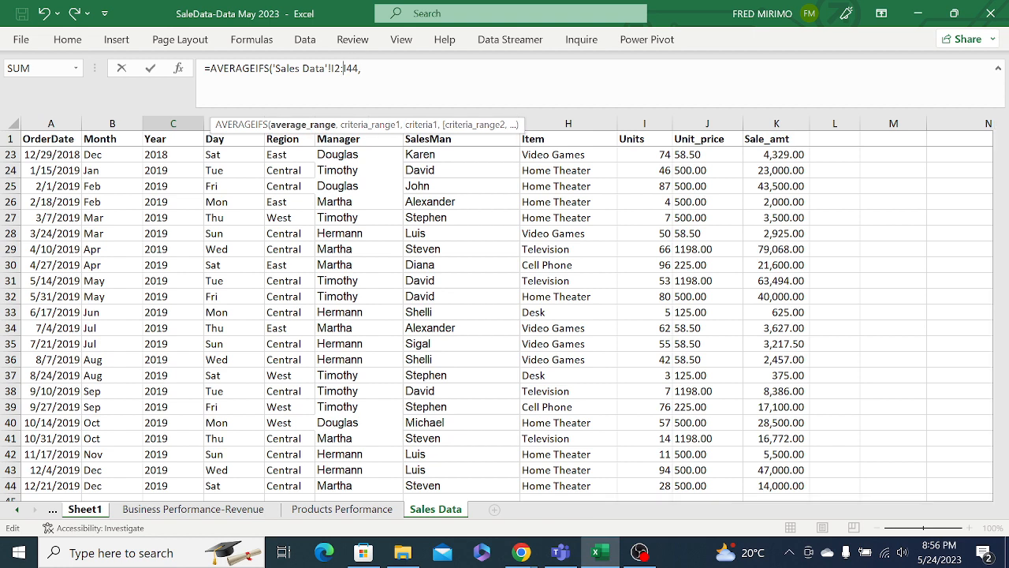
{"action": "key", "text": "F4"}
{"action": "key", "text": "End"}
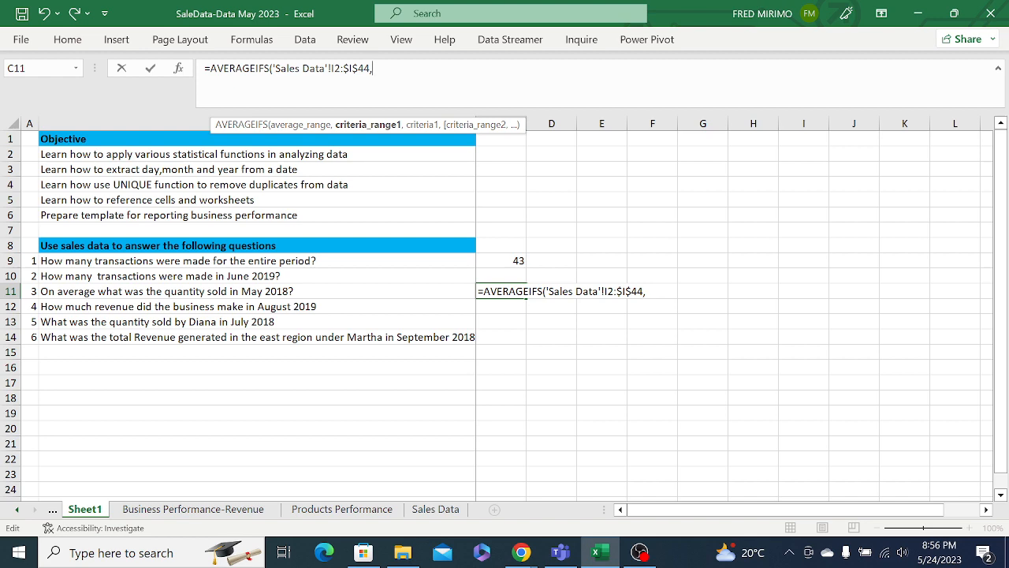
Add the Sales Data Month range B23:$B$44 as the first criteria range, with "May" as its criterion.
{"action": "left_click", "coordinate": [436, 509]}
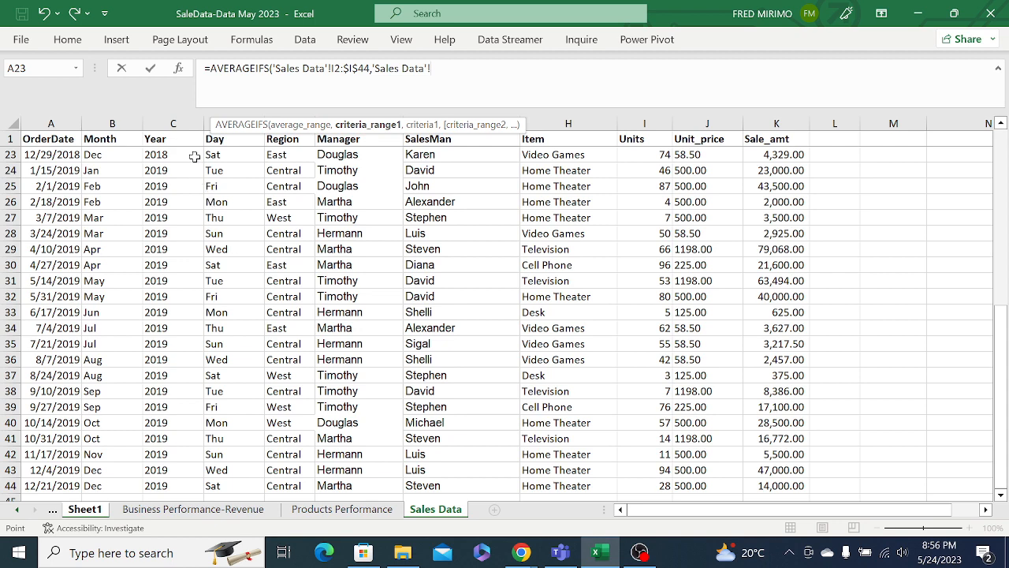
{"action": "left_click", "coordinate": [105, 155]}
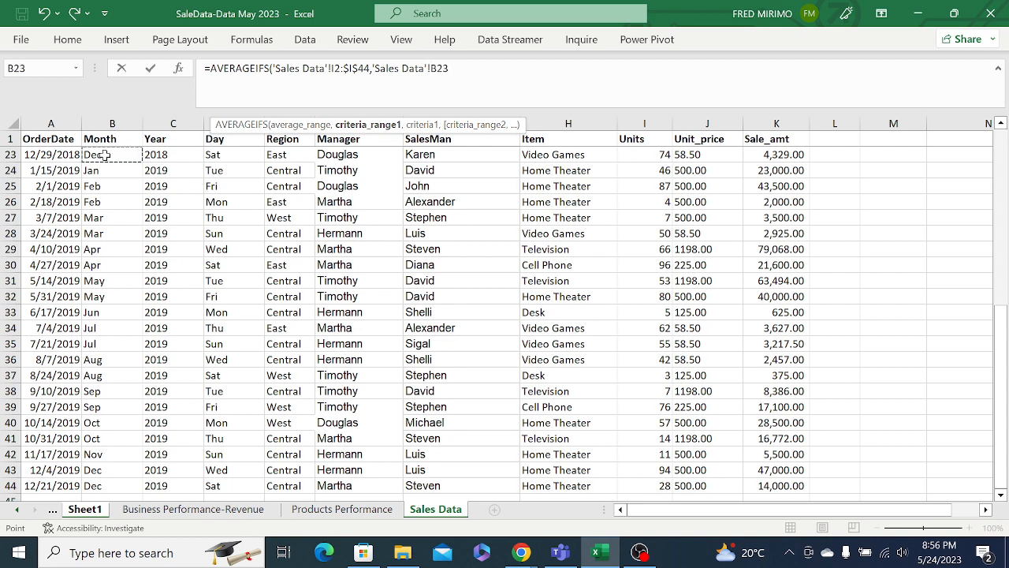
{"action": "key", "text": "ctrl+shift+Down"}
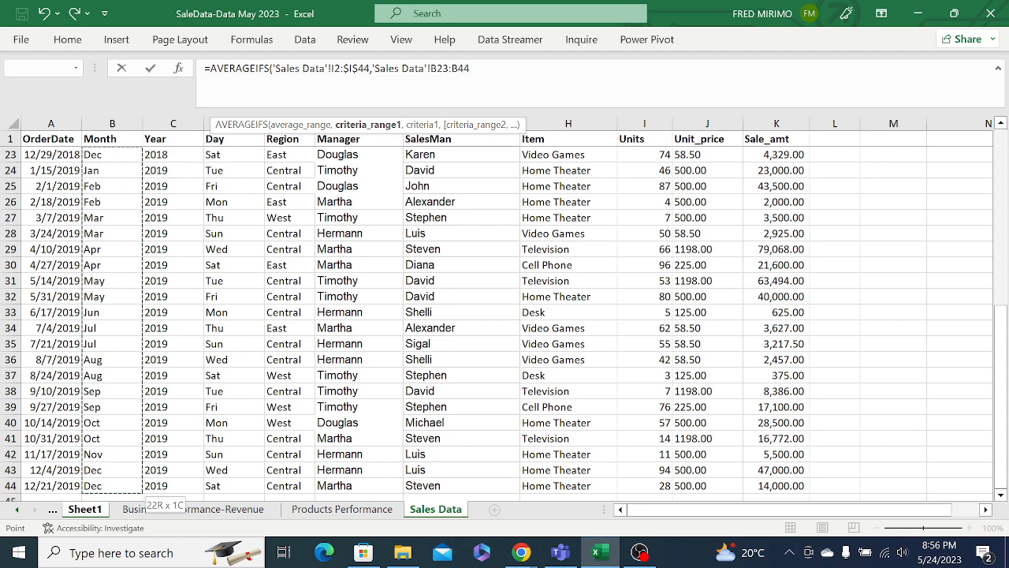
{"action": "left_click", "coordinate": [467, 69]}
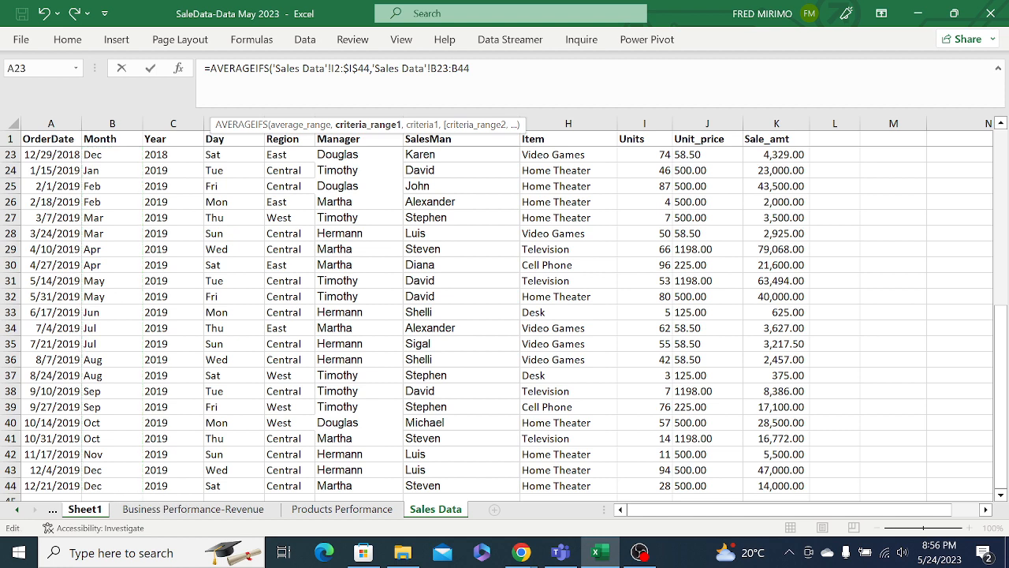
{"action": "key", "text": "F4"}
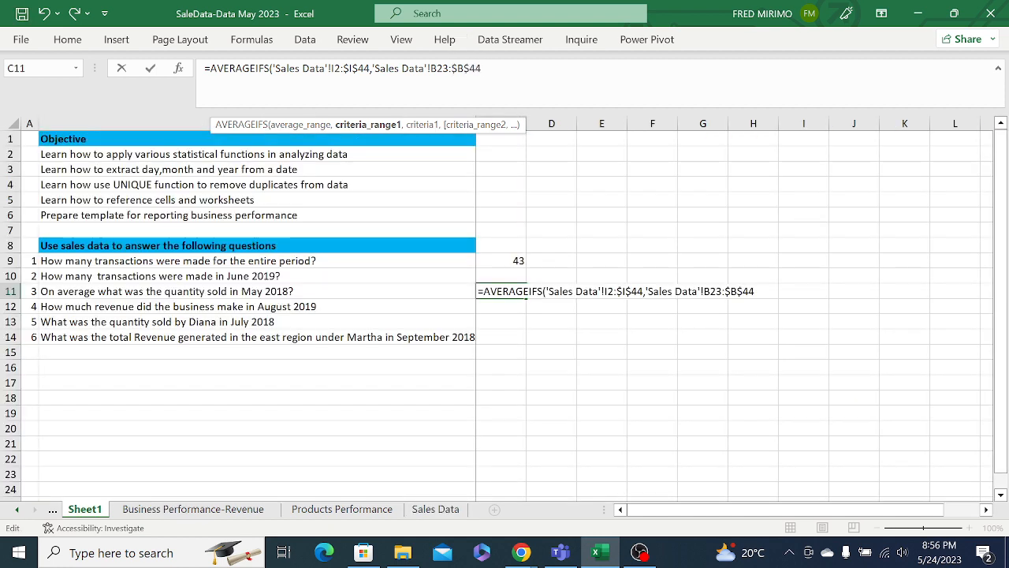
{"action": "type", "text": ","}
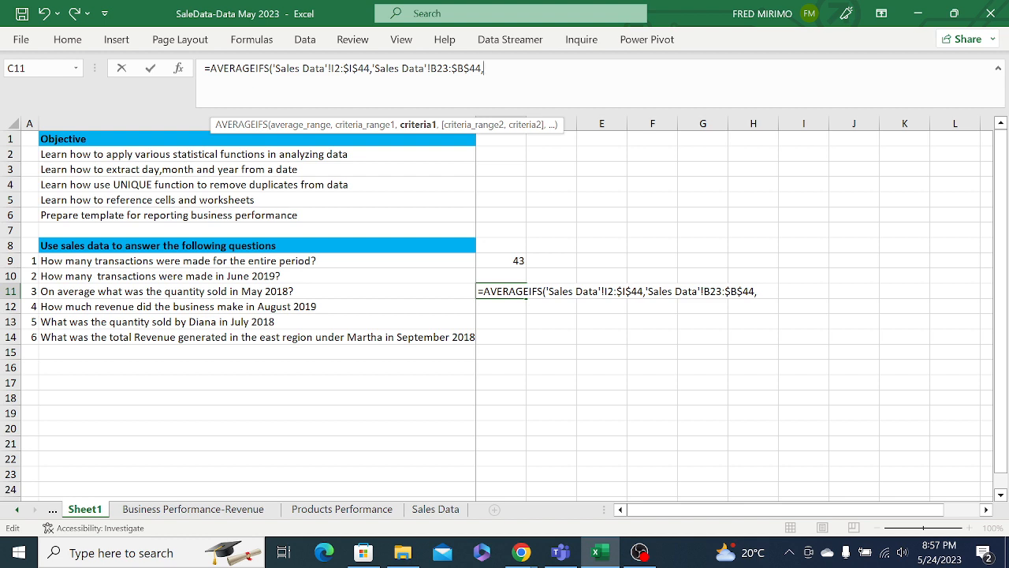
{"action": "type", "text": "\"m"}
{"action": "key", "text": "BackSpace"}
{"action": "type", "text": "May"}
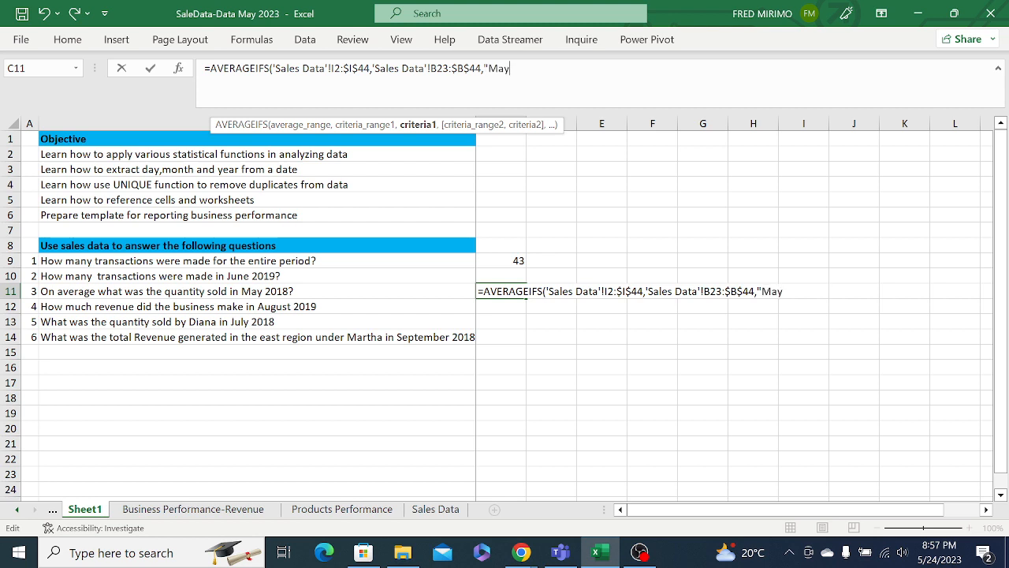
{"action": "type", "text": "\","}
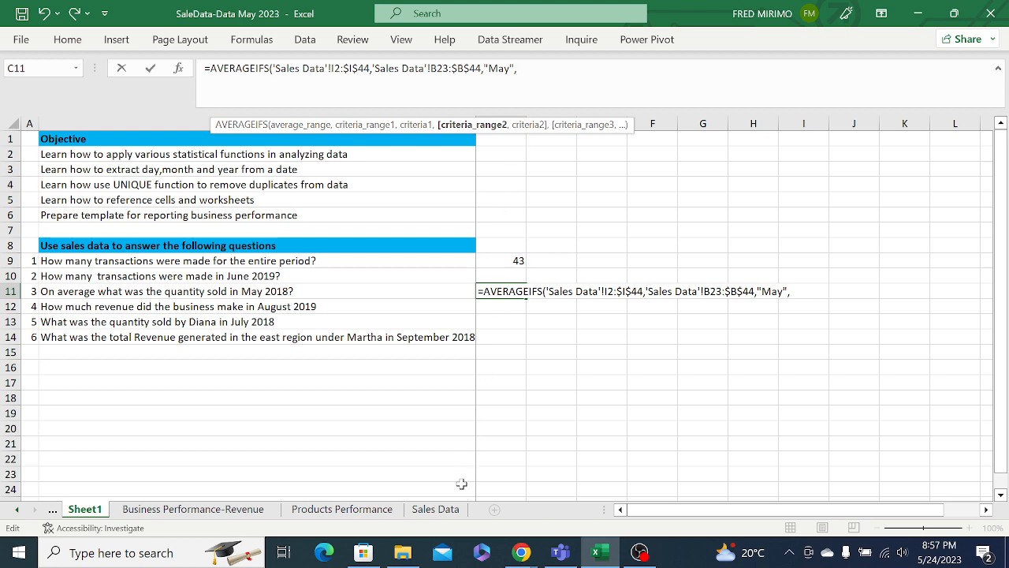
Add the absolute Sales Data Year column $C:$C with the criterion "2018" and complete the AVERAGEIFS formula.
{"action": "left_click", "coordinate": [435, 510]}
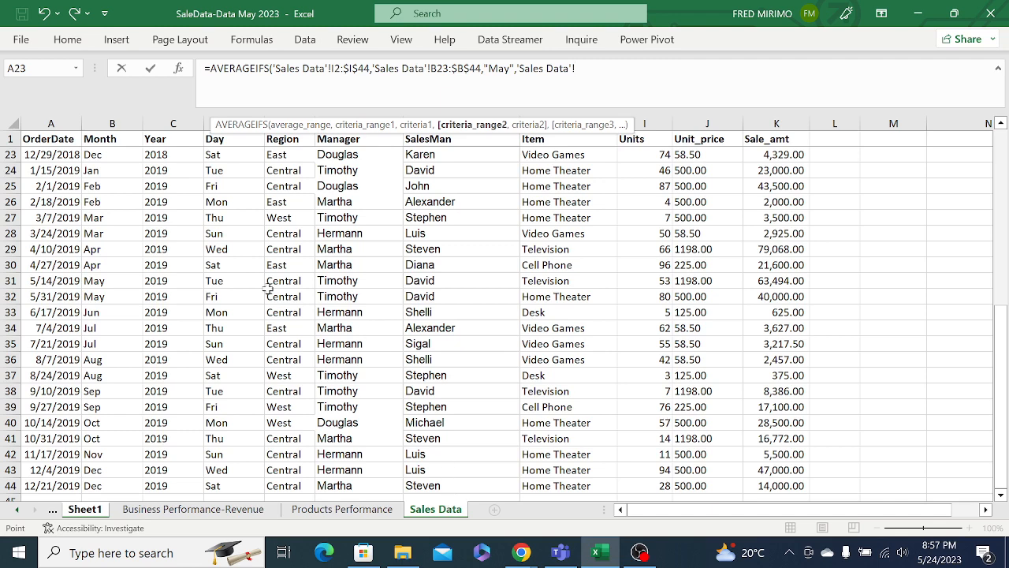
{"action": "left_click", "coordinate": [158, 126]}
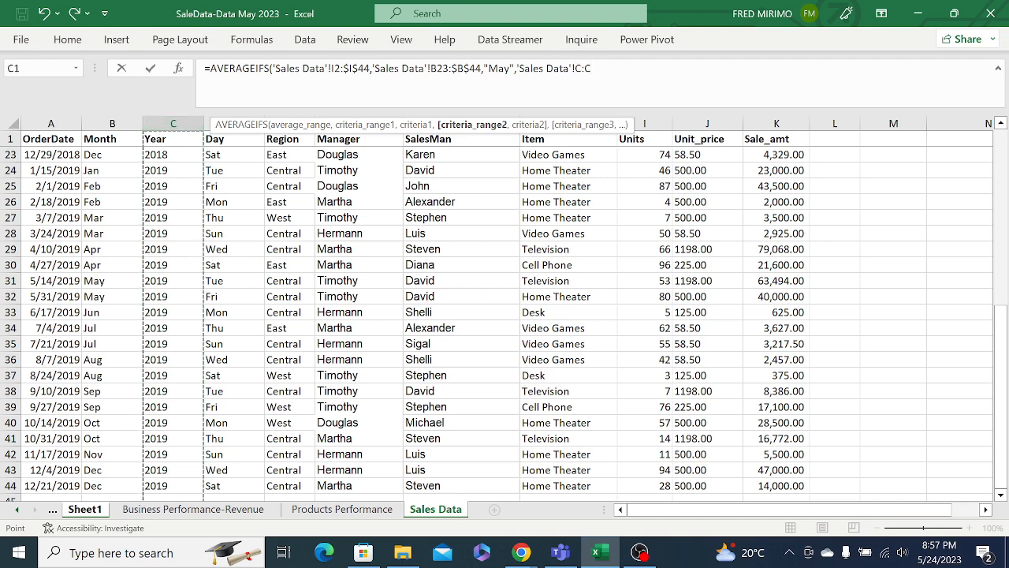
{"action": "left_click", "coordinate": [582, 68]}
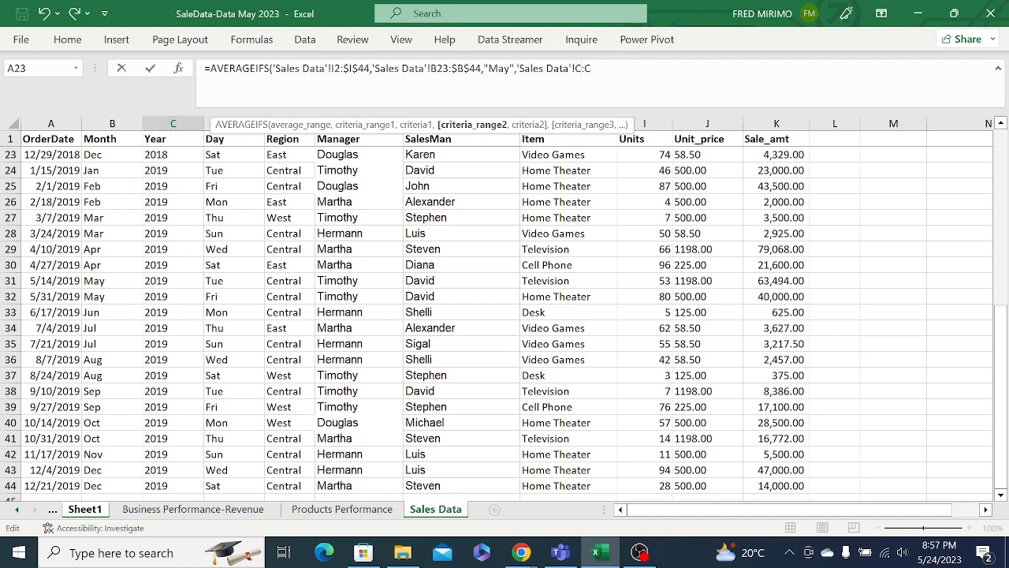
{"action": "key", "text": "F4"}
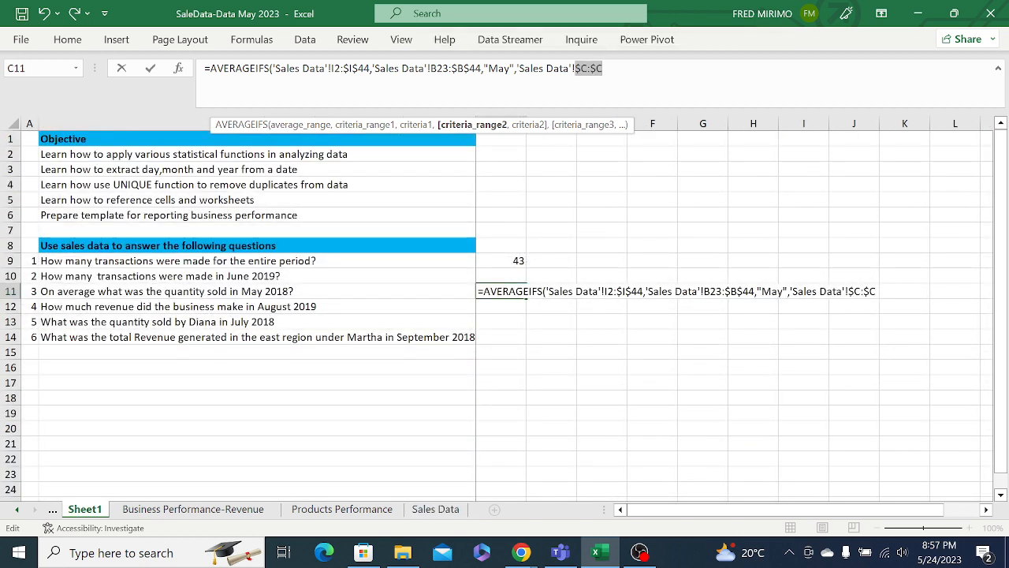
{"action": "type", "text": ","}
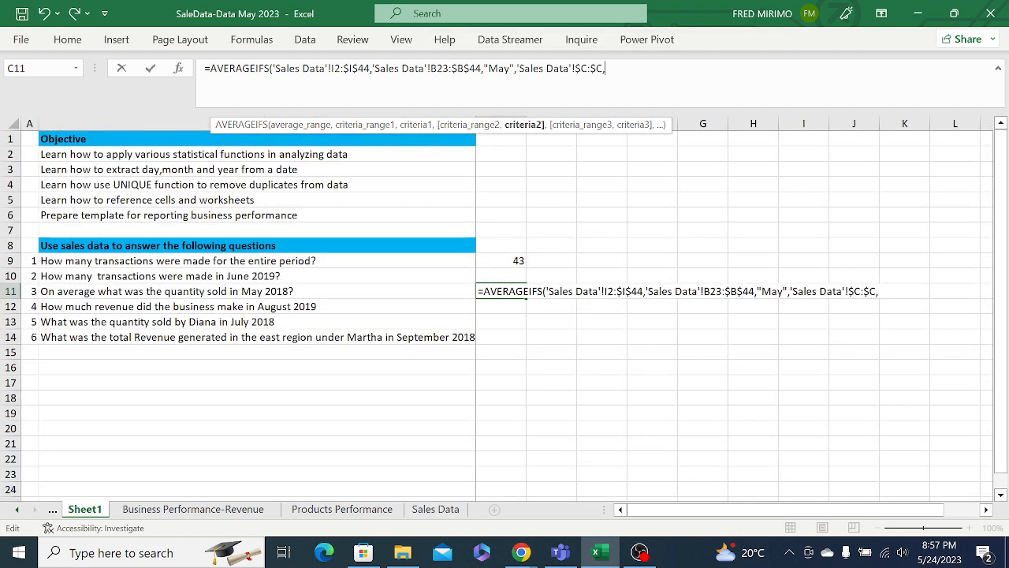
{"action": "type", "text": "\"2018"}
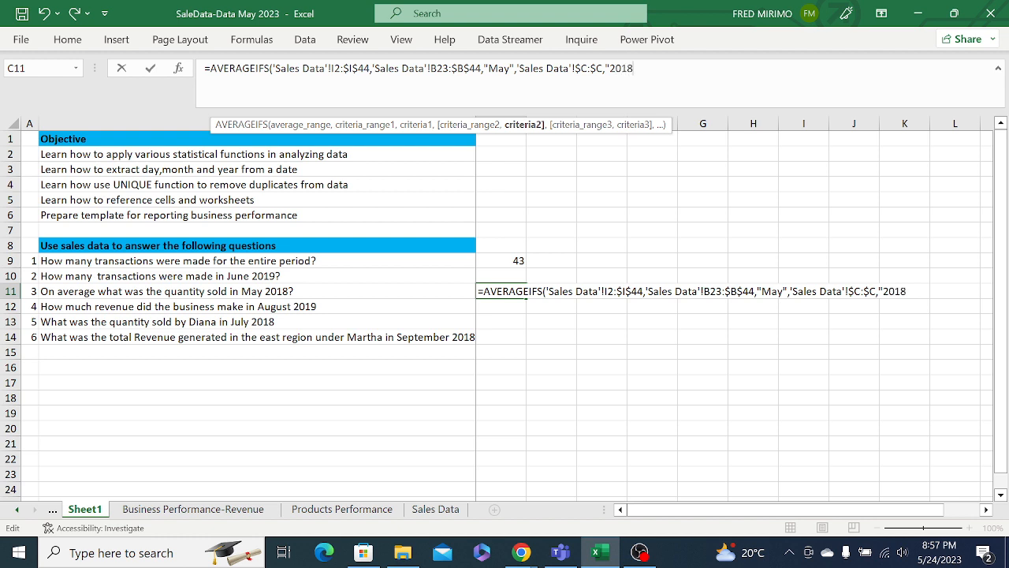
{"action": "type", "text": "\")"}
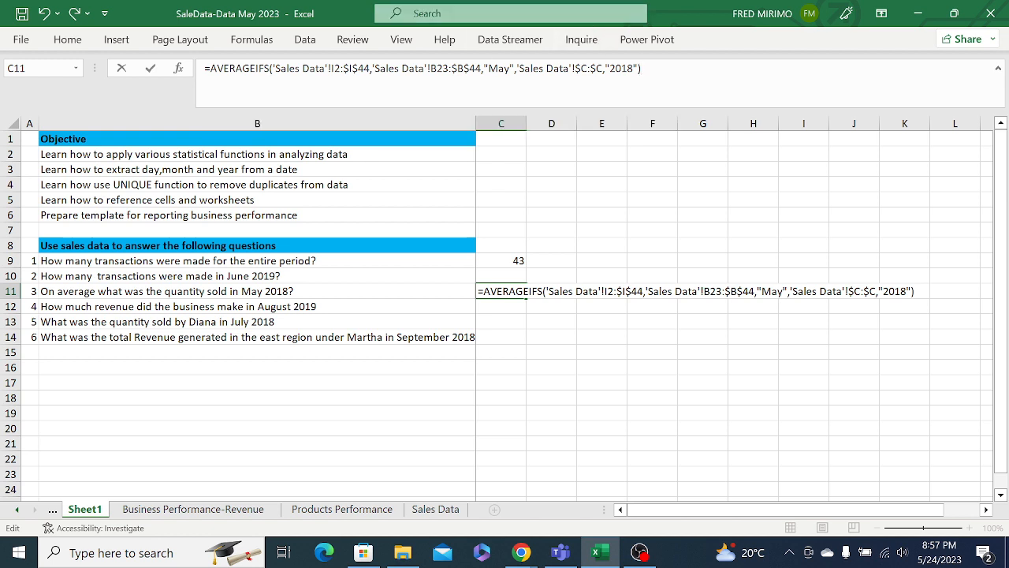
{"action": "left_click", "coordinate": [440, 69]}
{"action": "key", "text": "Return"}
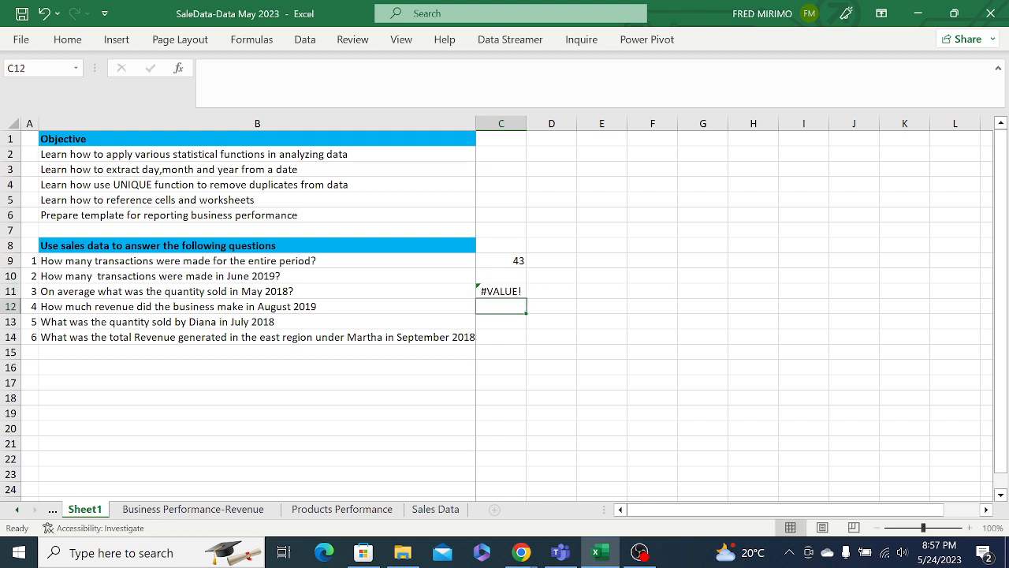
Review the AVERAGEIFS formula in C11 for the average quantity sold in May 2018.
{"action": "left_click", "coordinate": [514, 291]}
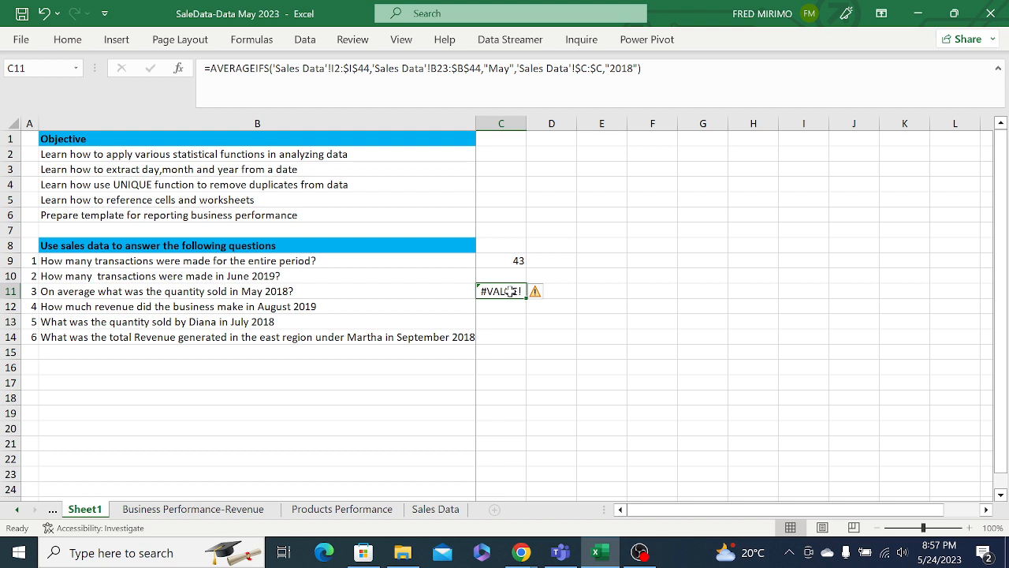
{"action": "left_click", "coordinate": [547, 60]}
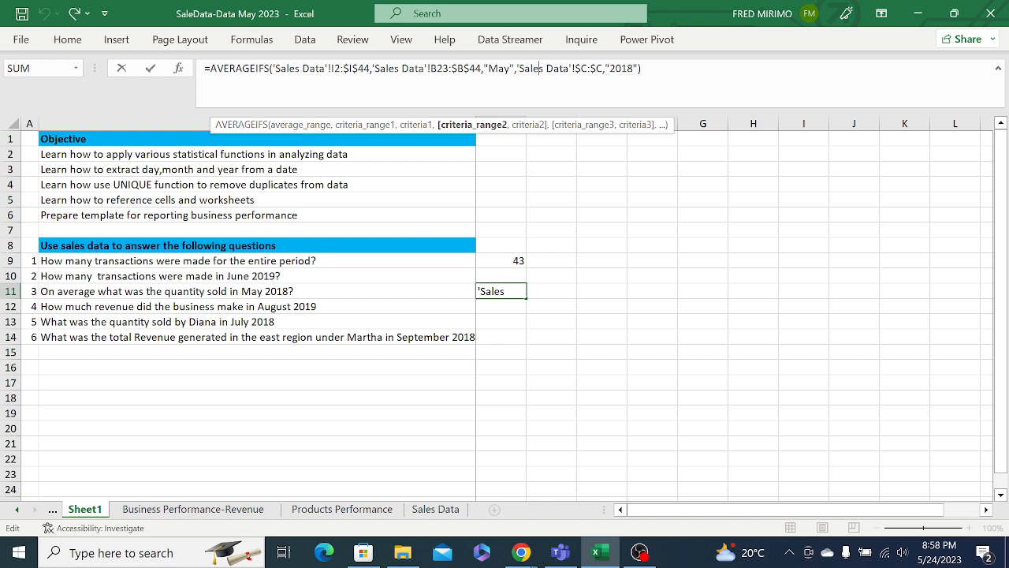
{"action": "key", "text": "Return"}
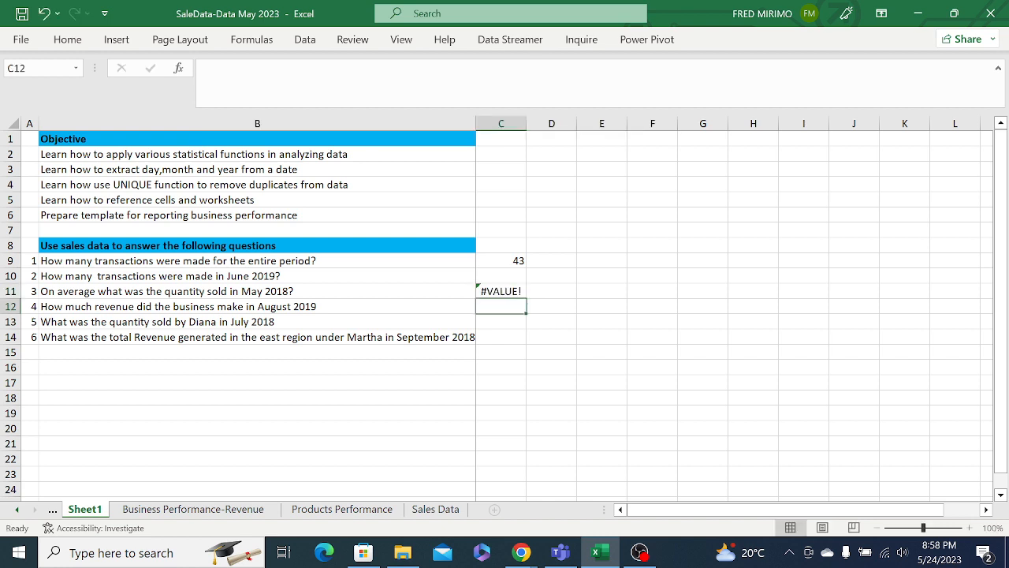
{"action": "left_click", "coordinate": [511, 290]}
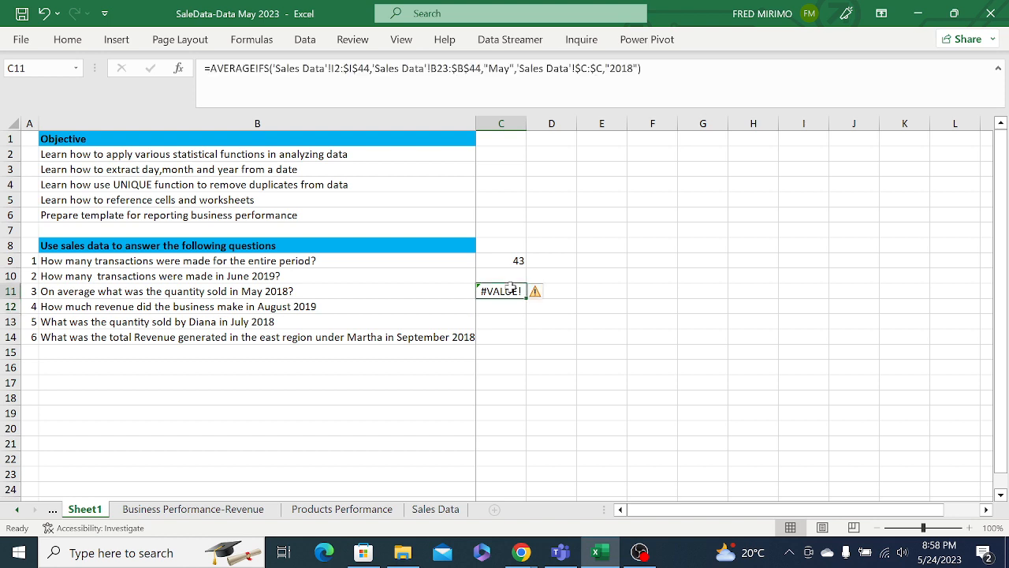
{"action": "left_click", "coordinate": [555, 288]}
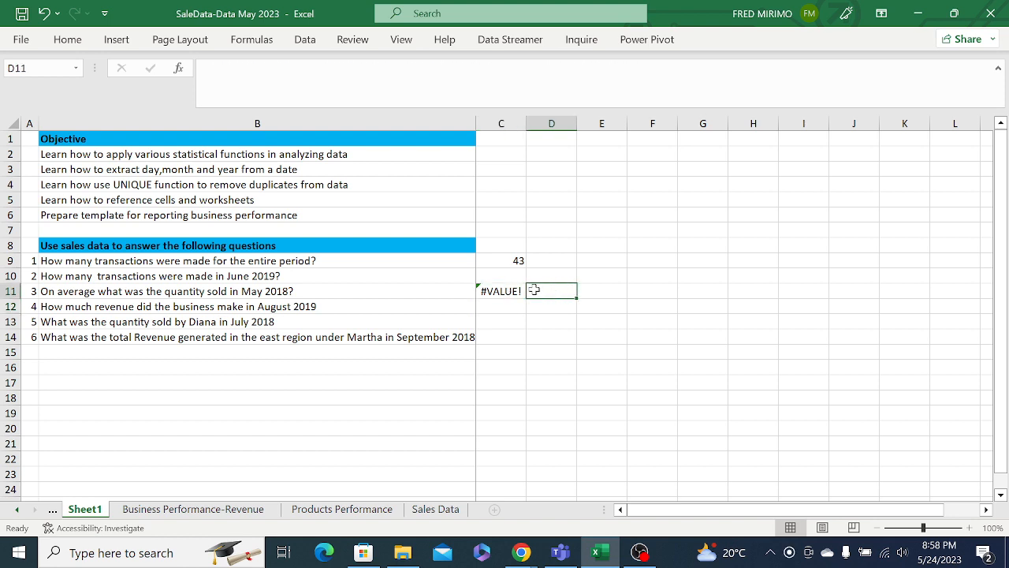
Delete the whole AVERAGEIFS formula from C11 so that the cell is empty.
{"action": "left_click", "coordinate": [513, 291]}
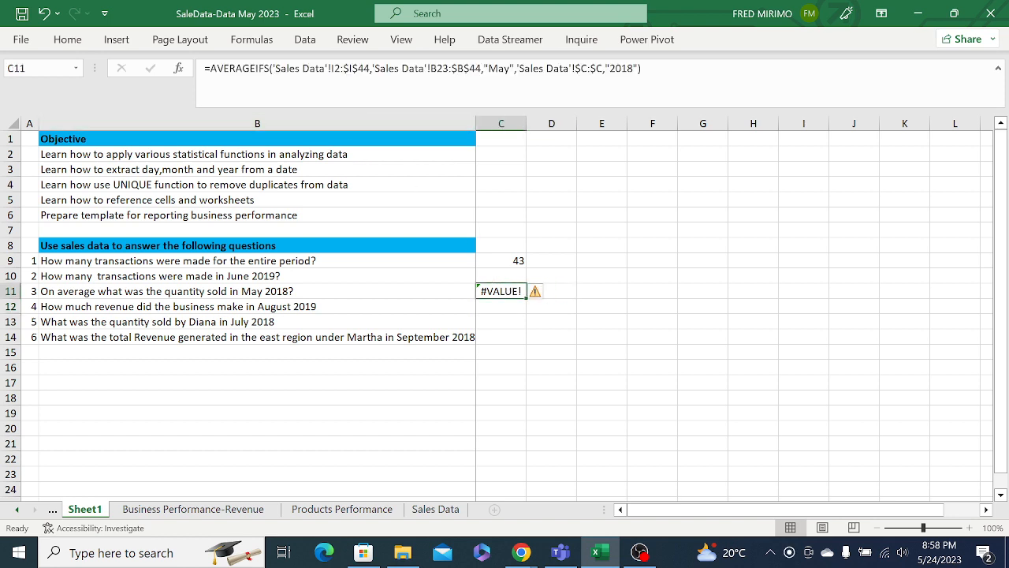
{"action": "left_click", "coordinate": [349, 91]}
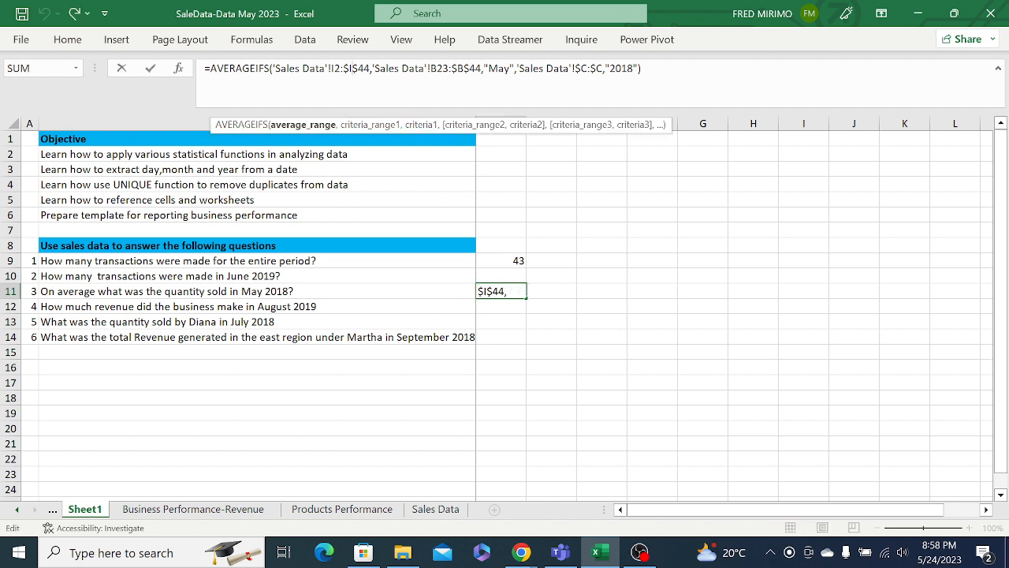
{"action": "key", "text": "BackSpace"}
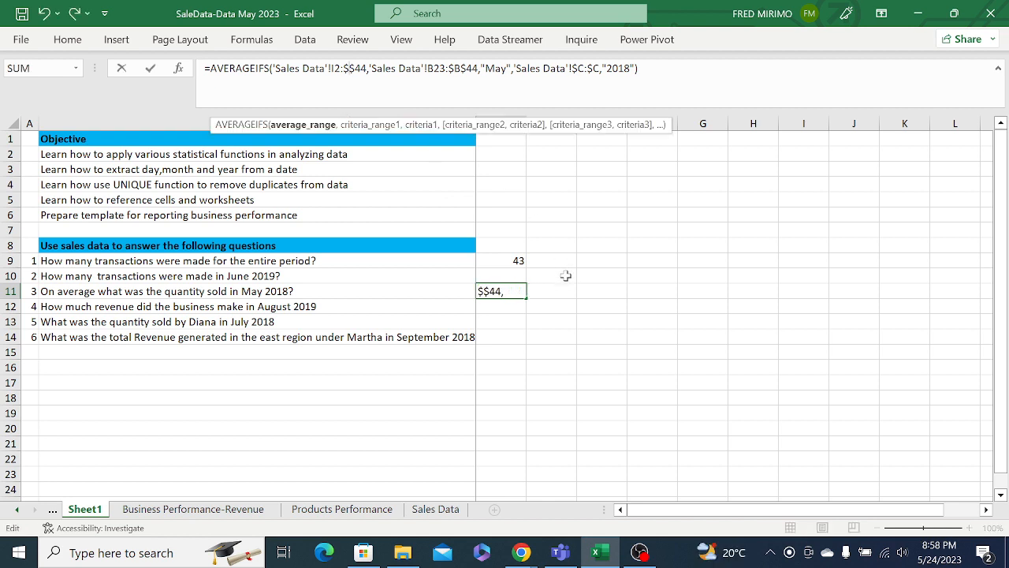
{"action": "key", "text": "BackSpace"}
{"action": "key", "text": "BackSpace"}
{"action": "key", "text": "BackSpace"}
{"action": "key", "text": "BackSpace"}
{"action": "key", "text": "BackSpace"}
{"action": "key", "text": "BackSpace"}
{"action": "key", "text": "BackSpace"}
{"action": "key", "text": "BackSpace"}
{"action": "key", "text": "BackSpace"}
{"action": "key", "text": "BackSpace"}
{"action": "key", "text": "BackSpace"}
{"action": "key", "text": "BackSpace"}
{"action": "key", "text": "BackSpace"}
{"action": "key", "text": "BackSpace"}
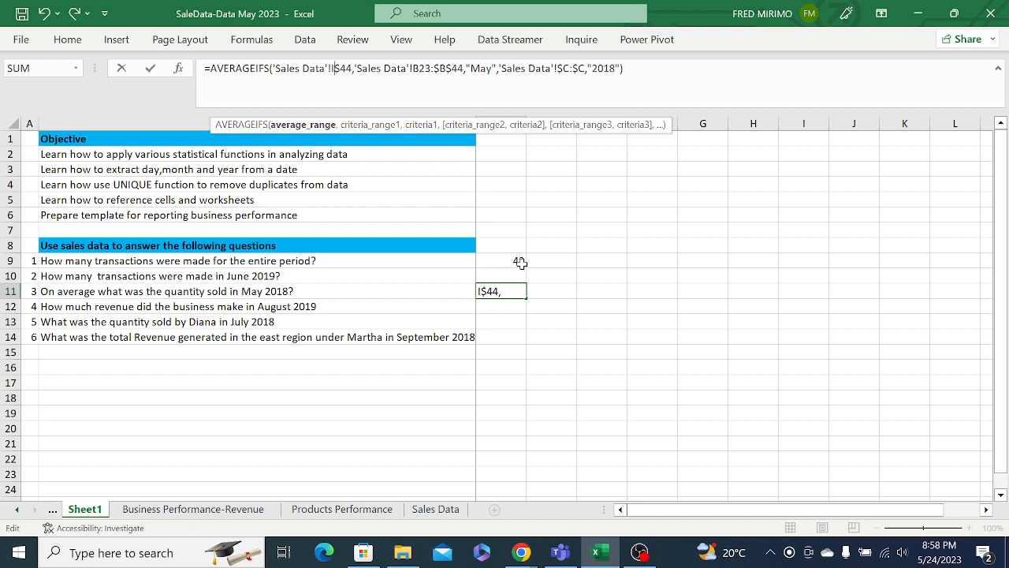
{"action": "double_click", "coordinate": [514, 291]}
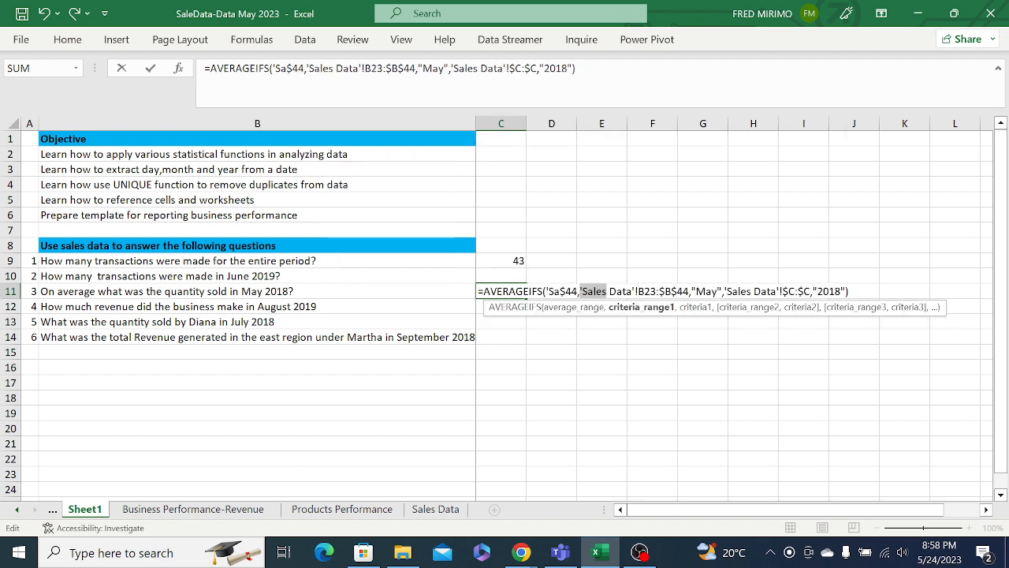
{"action": "key", "text": "BackSpace"}
{"action": "key", "text": "BackSpace"}
{"action": "key", "text": "BackSpace"}
{"action": "key", "text": "BackSpace"}
{"action": "key", "text": "BackSpace"}
{"action": "key", "text": "BackSpace"}
{"action": "key", "text": "BackSpace"}
{"action": "key", "text": "BackSpace"}
{"action": "key", "text": "BackSpace"}
{"action": "key", "text": "BackSpace"}
{"action": "key", "text": "BackSpace"}
{"action": "key", "text": "BackSpace"}
{"action": "key", "text": "BackSpace"}
{"action": "key", "text": "BackSpace"}
{"action": "key", "text": "BackSpace"}
{"action": "key", "text": "BackSpace"}
{"action": "key", "text": "BackSpace"}
{"action": "key", "text": "BackSpace"}
{"action": "key", "text": "BackSpace"}
{"action": "key", "text": "BackSpace"}
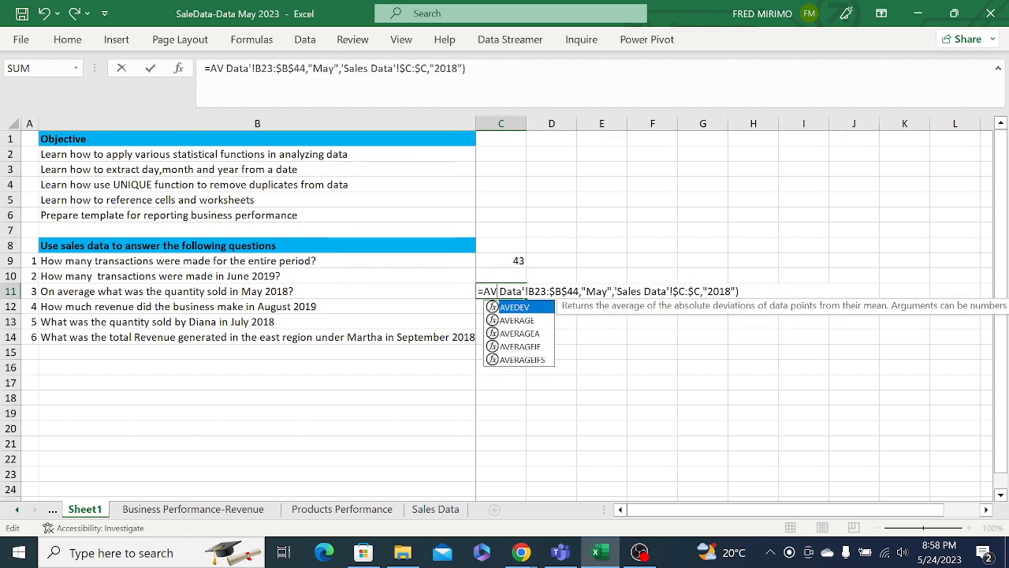
{"action": "key", "text": "BackSpace"}
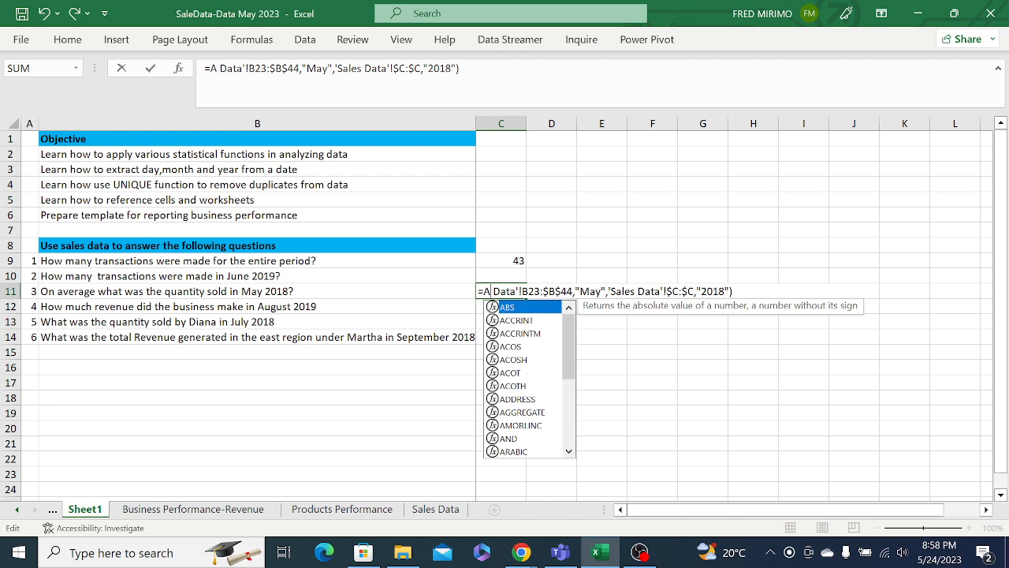
{"action": "key", "text": "Escape"}
{"action": "key", "text": "BackSpace"}
{"action": "key", "text": "BackSpace"}
{"action": "key", "text": "BackSpace"}
{"action": "key", "text": "BackSpace"}
{"action": "key", "text": "BackSpace"}
{"action": "key", "text": "BackSpace"}
{"action": "key", "text": "BackSpace"}
{"action": "key", "text": "BackSpace"}
{"action": "key", "text": "BackSpace"}
{"action": "key", "text": "BackSpace"}
{"action": "key", "text": "BackSpace"}
{"action": "key", "text": "BackSpace"}
{"action": "key", "text": "BackSpace"}
{"action": "key", "text": "BackSpace"}
{"action": "key", "text": "BackSpace"}
{"action": "key", "text": "BackSpace"}
{"action": "key", "text": "BackSpace"}
{"action": "key", "text": "BackSpace"}
{"action": "key", "text": "BackSpace"}
{"action": "key", "text": "BackSpace"}
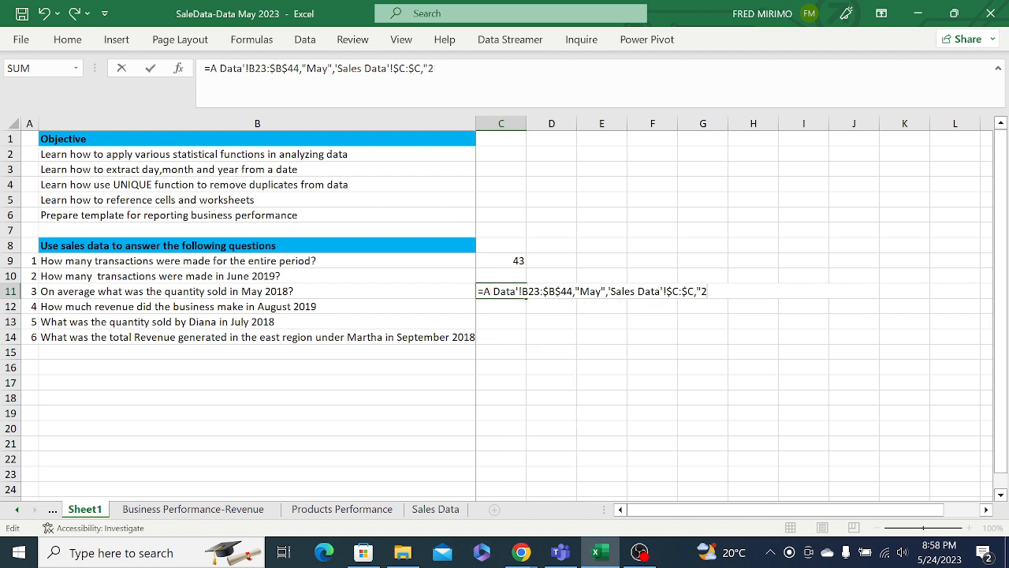
{"action": "key", "text": "BackSpace"}
{"action": "key", "text": "BackSpace"}
{"action": "key", "text": "BackSpace"}
{"action": "key", "text": "BackSpace"}
{"action": "key", "text": "BackSpace"}
{"action": "key", "text": "BackSpace"}
{"action": "key", "text": "BackSpace"}
{"action": "key", "text": "BackSpace"}
{"action": "key", "text": "BackSpace"}
{"action": "key", "text": "BackSpace"}
{"action": "key", "text": "BackSpace"}
{"action": "key", "text": "BackSpace"}
{"action": "key", "text": "BackSpace"}
{"action": "key", "text": "BackSpace"}
{"action": "key", "text": "BackSpace"}
{"action": "key", "text": "BackSpace"}
{"action": "key", "text": "BackSpace"}
{"action": "key", "text": "BackSpace"}
{"action": "key", "text": "BackSpace"}
{"action": "key", "text": "BackSpace"}
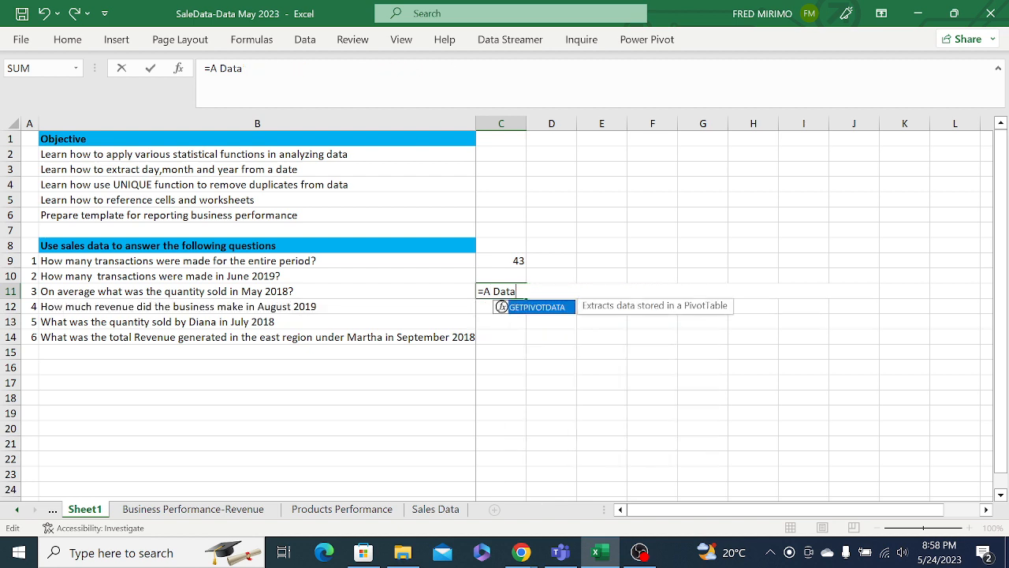
{"action": "key", "text": "BackSpace"}
{"action": "key", "text": "BackSpace"}
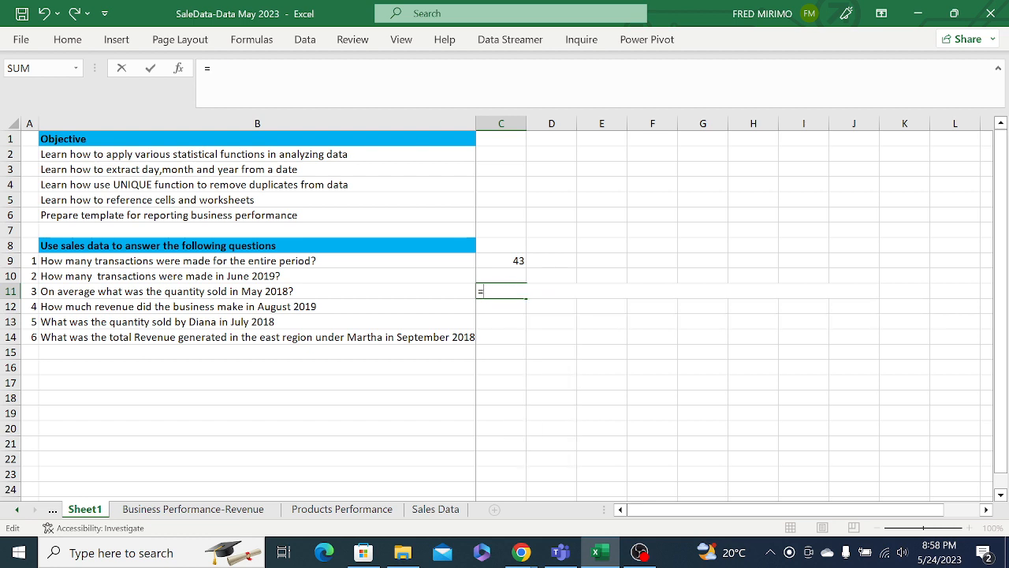
{"action": "left_click", "coordinate": [601, 307]}
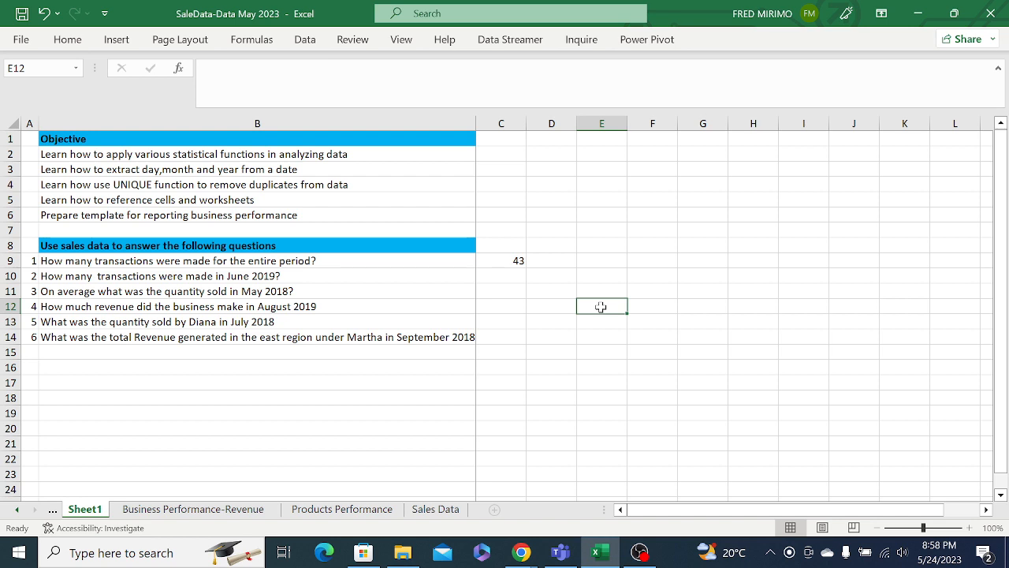
Start an AVERAGEIFS formula in C16 with the absolute Sales Data Units column $I:$I as the average range.
{"action": "left_click", "coordinate": [508, 369]}
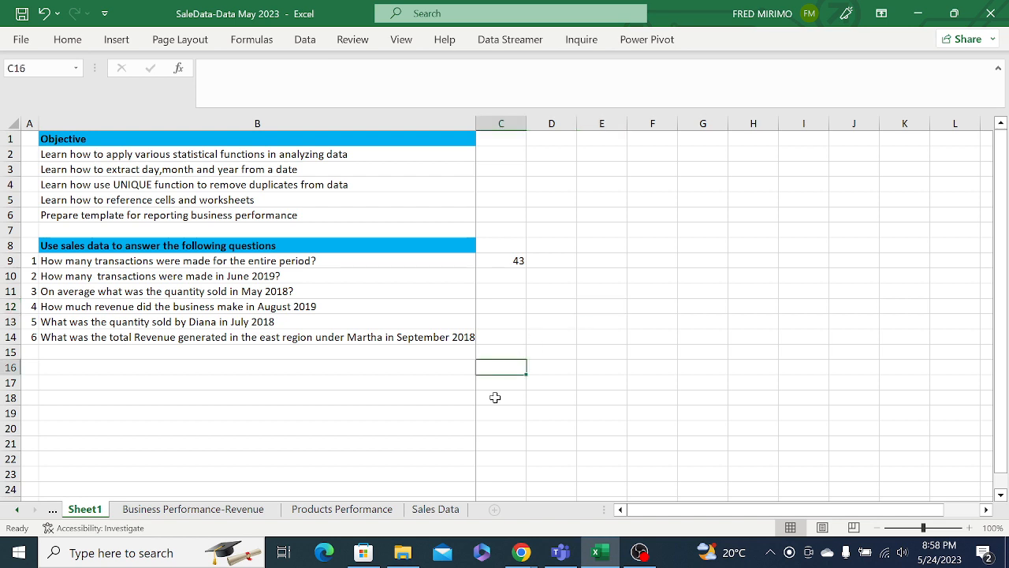
{"action": "type", "text": "=av"}
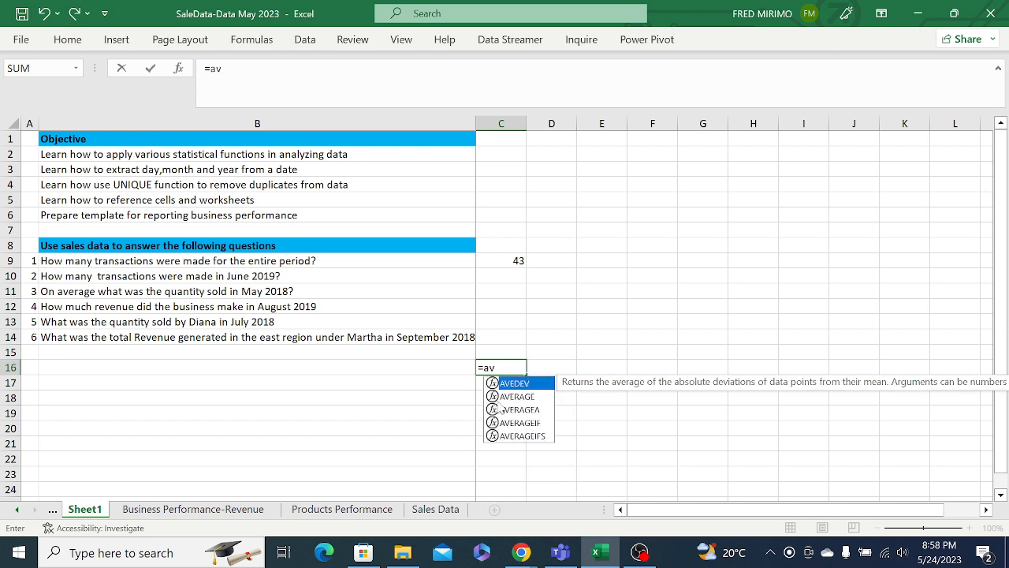
{"action": "double_click", "coordinate": [538, 436]}
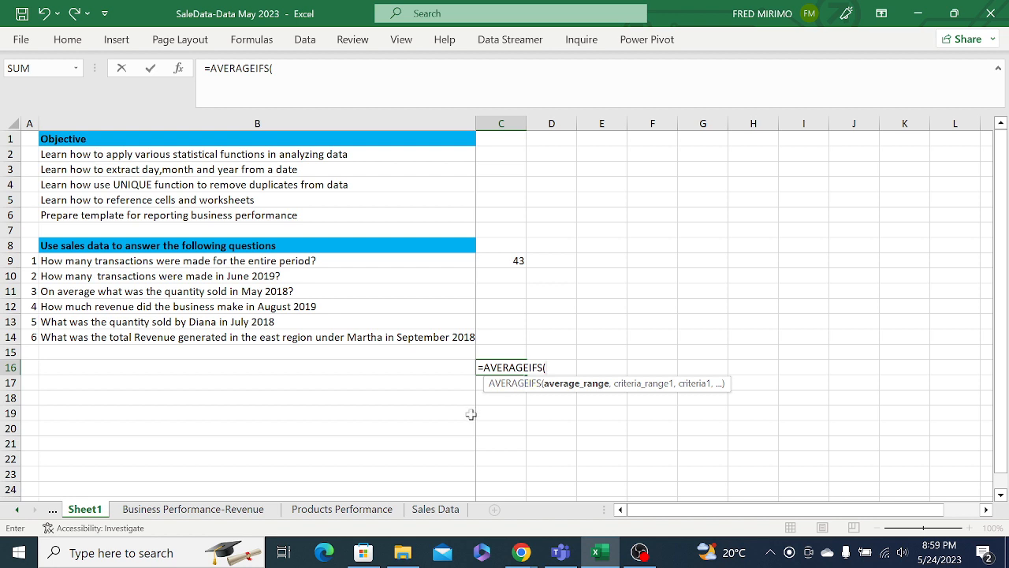
{"action": "left_click", "coordinate": [436, 509]}
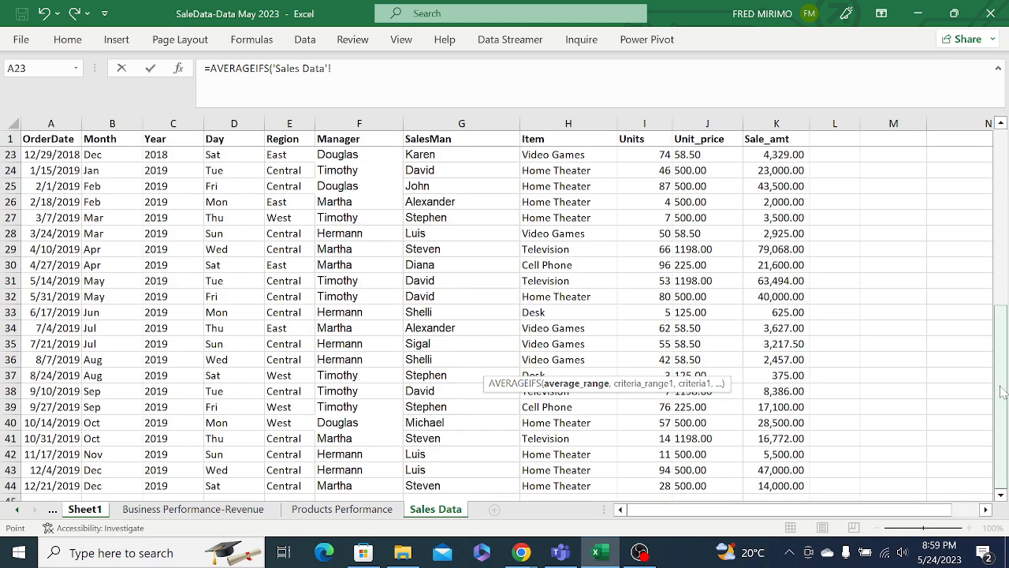
{"action": "left_click_drag", "start_coordinate": [999, 333], "coordinate": [1005, 99]}
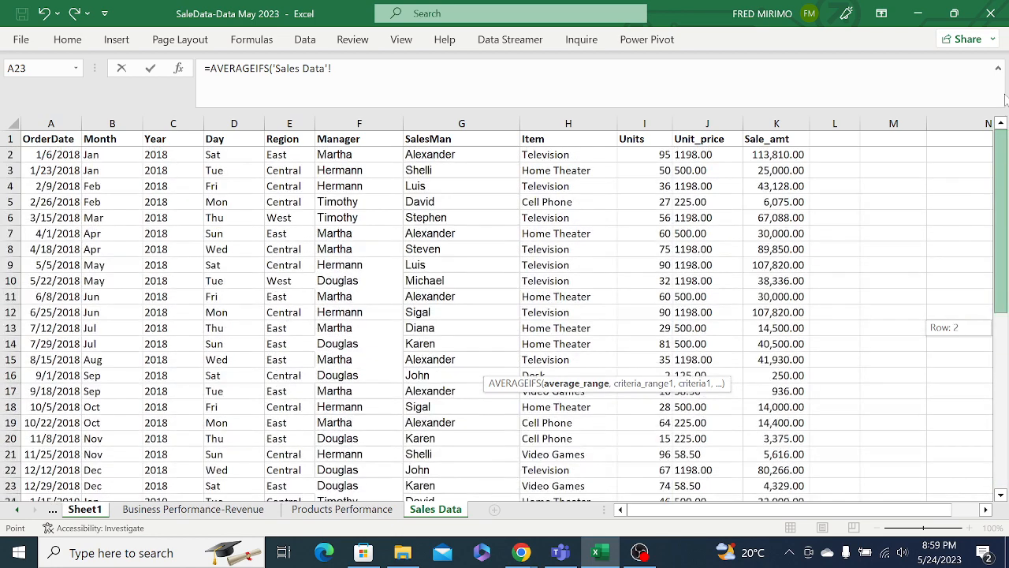
{"action": "left_click", "coordinate": [645, 124]}
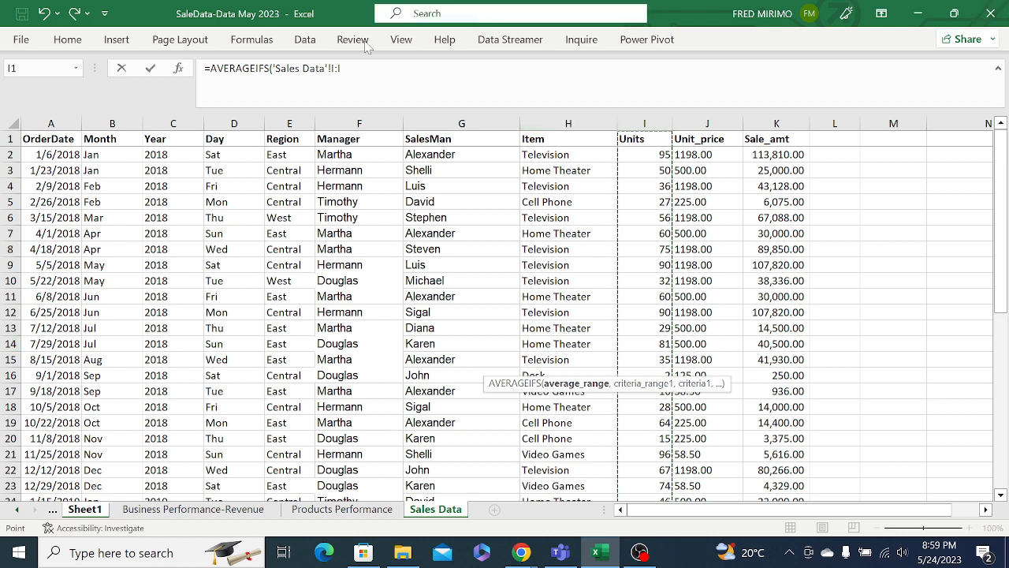
{"action": "left_click", "coordinate": [339, 69]}
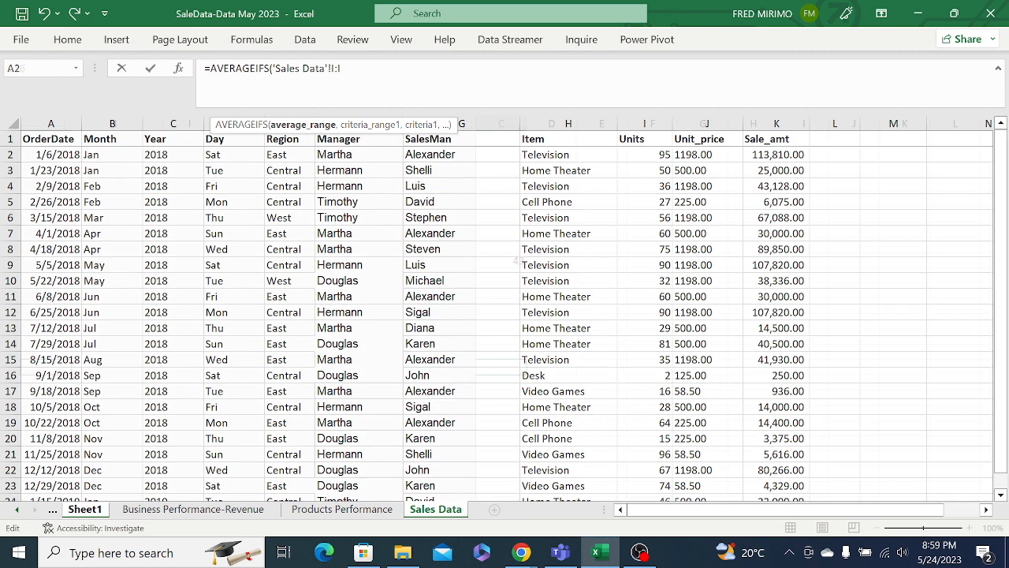
{"action": "key", "text": "F4"}
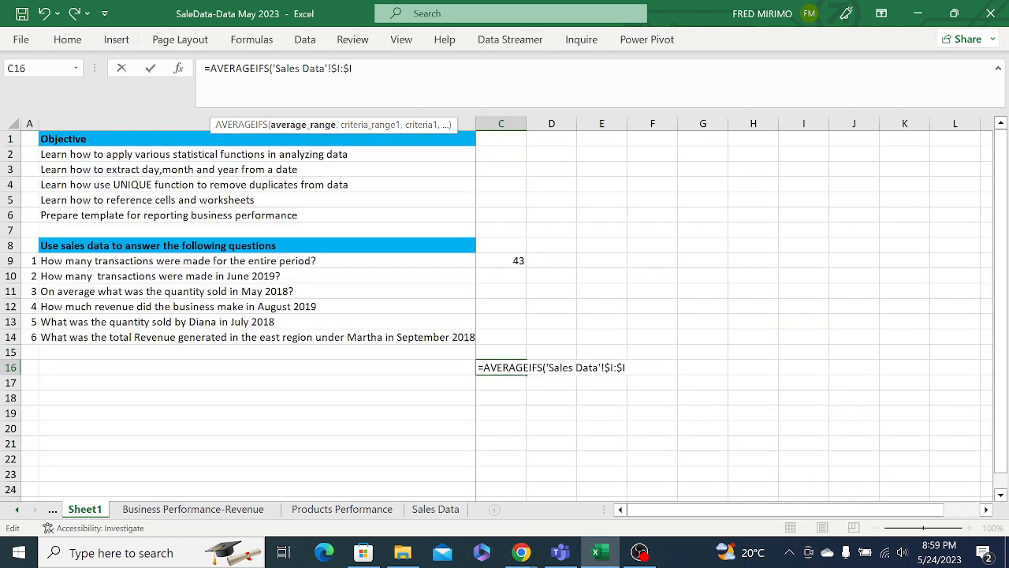
{"action": "type", "text": ","}
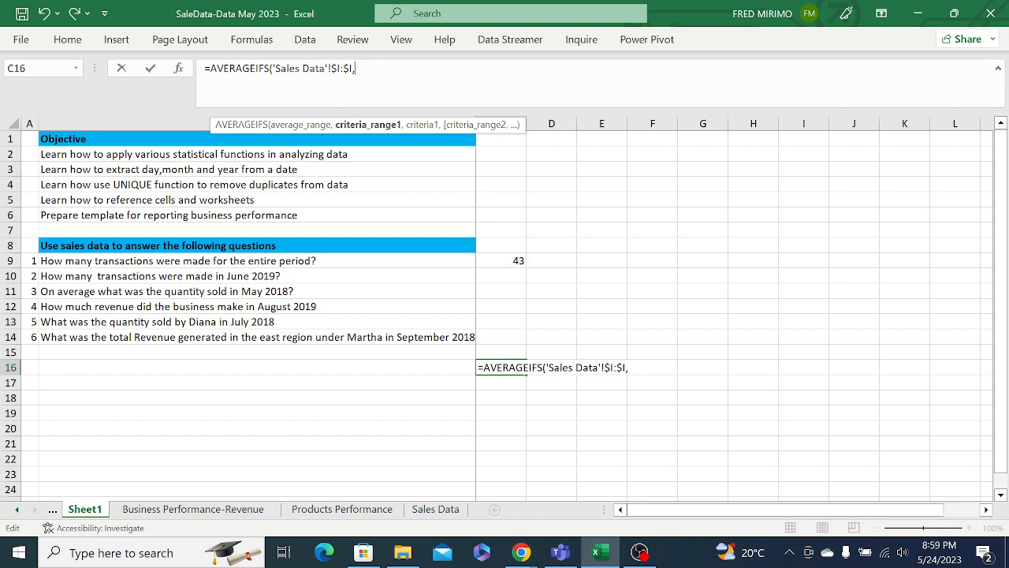
Add the absolute Sales Data Month column $B:$B as the first criteria range, with "May" as its criterion.
{"action": "left_click", "coordinate": [439, 511]}
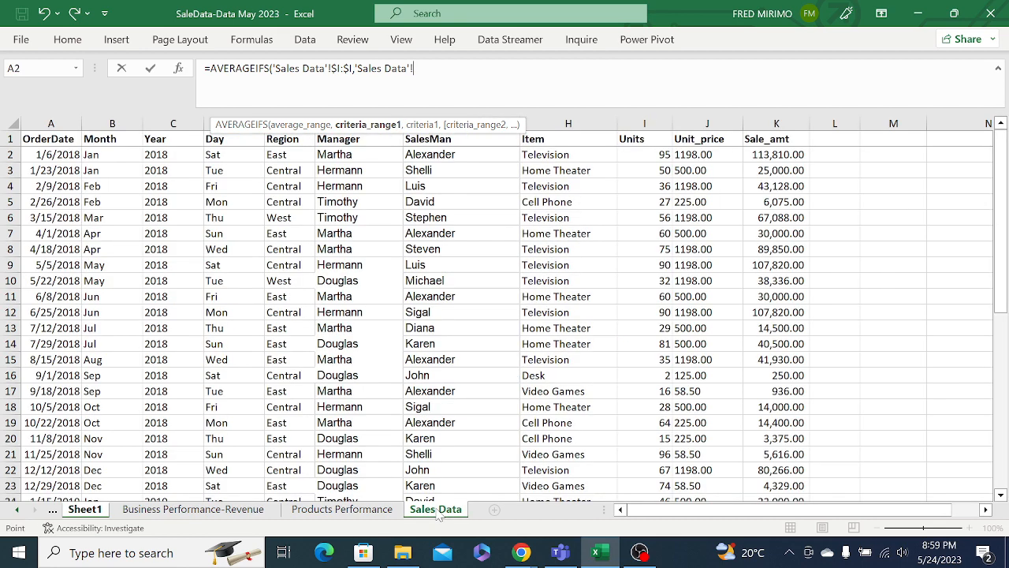
{"action": "left_click", "coordinate": [112, 124]}
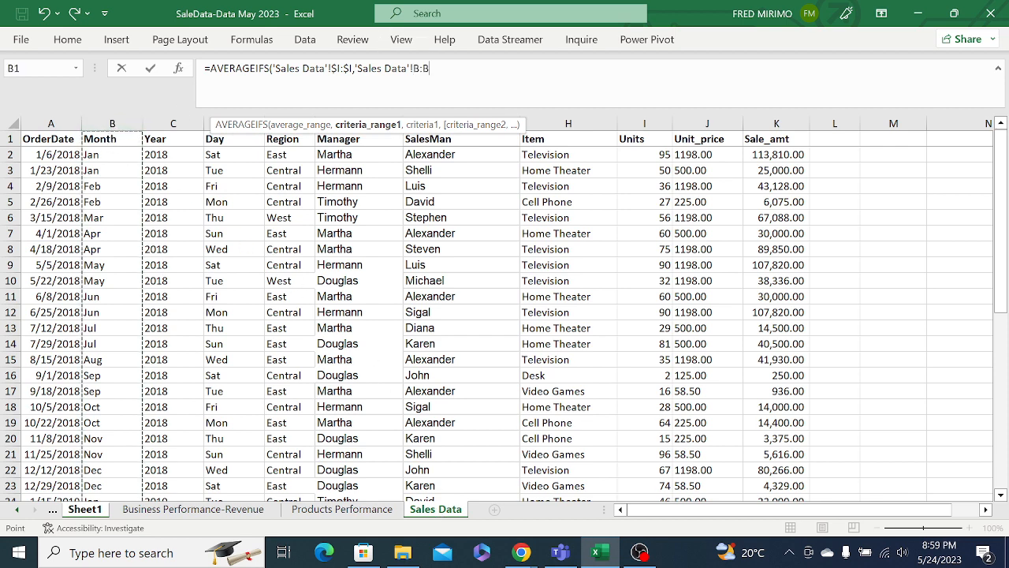
{"action": "left_click", "coordinate": [426, 68]}
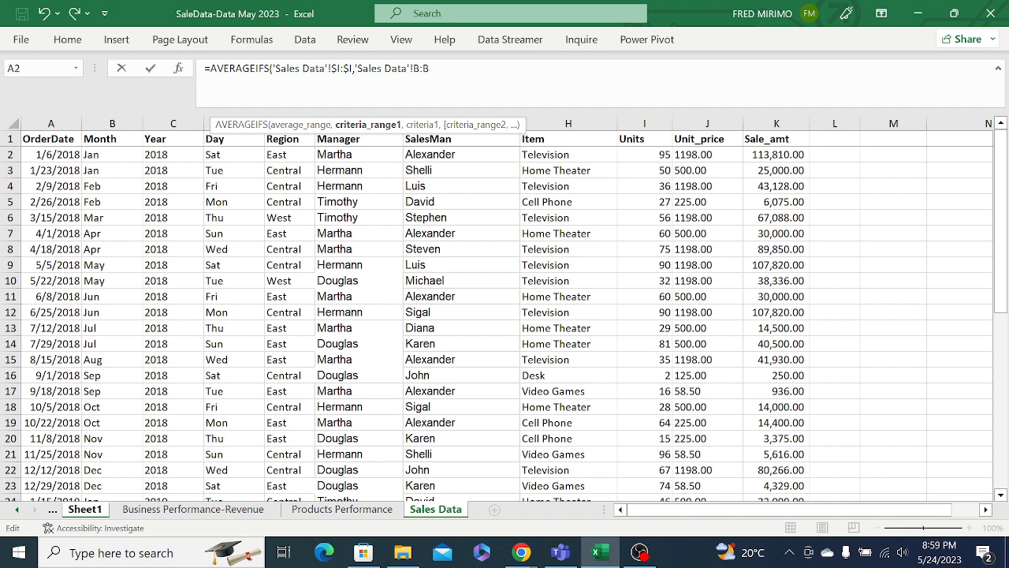
{"action": "key", "text": "F4"}
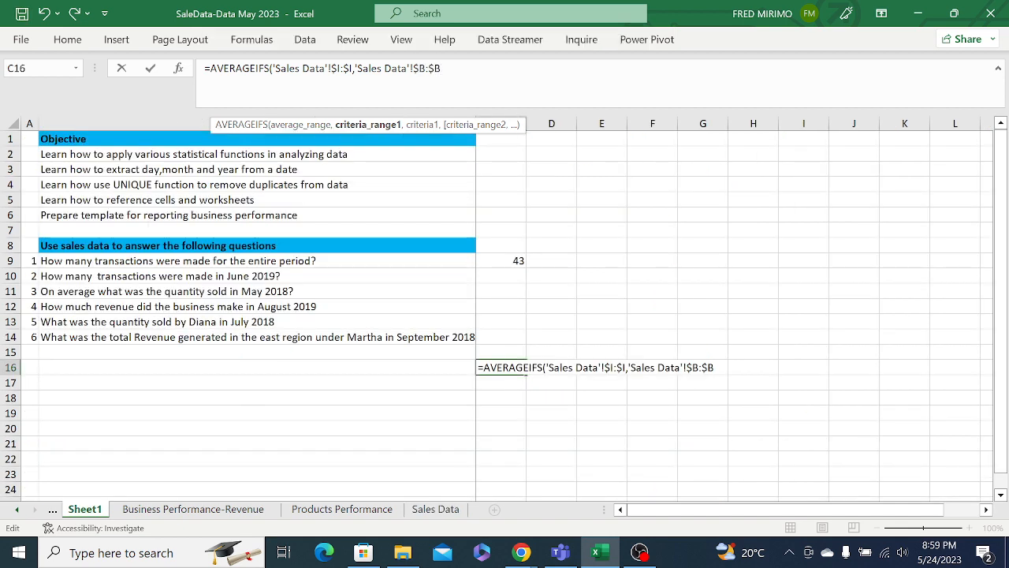
{"action": "type", "text": ","}
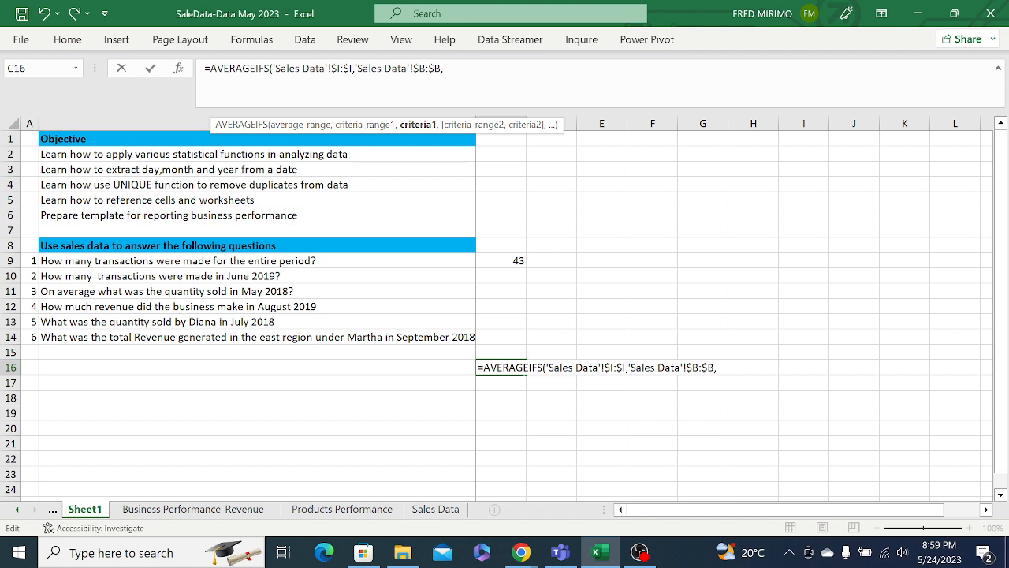
{"action": "type", "text": "\"May\","}
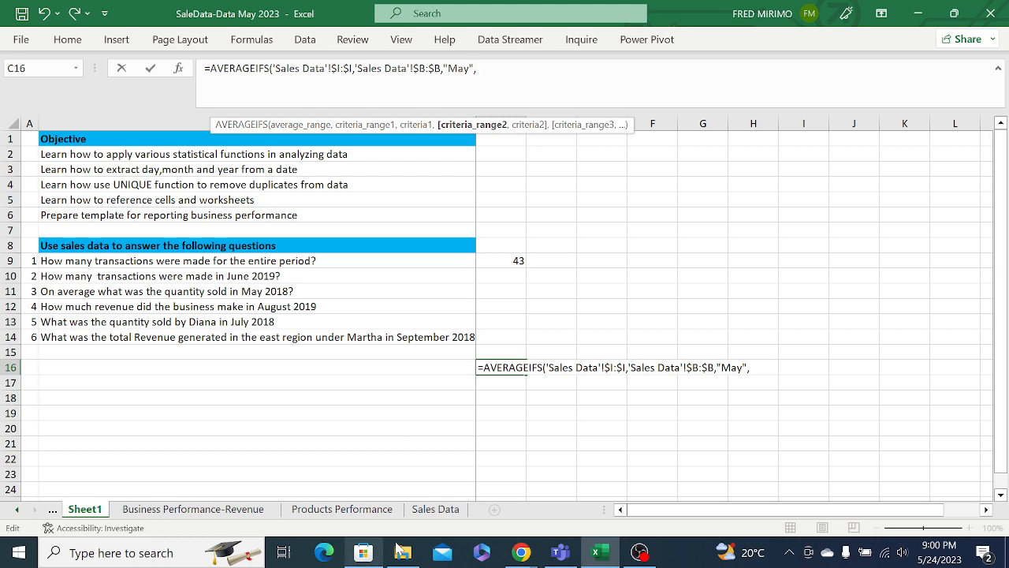
Add the absolute Sales Data Year column $C:$C with the criterion "2018" and complete the AVERAGEIFS formula in C16.
{"action": "left_click", "coordinate": [435, 510]}
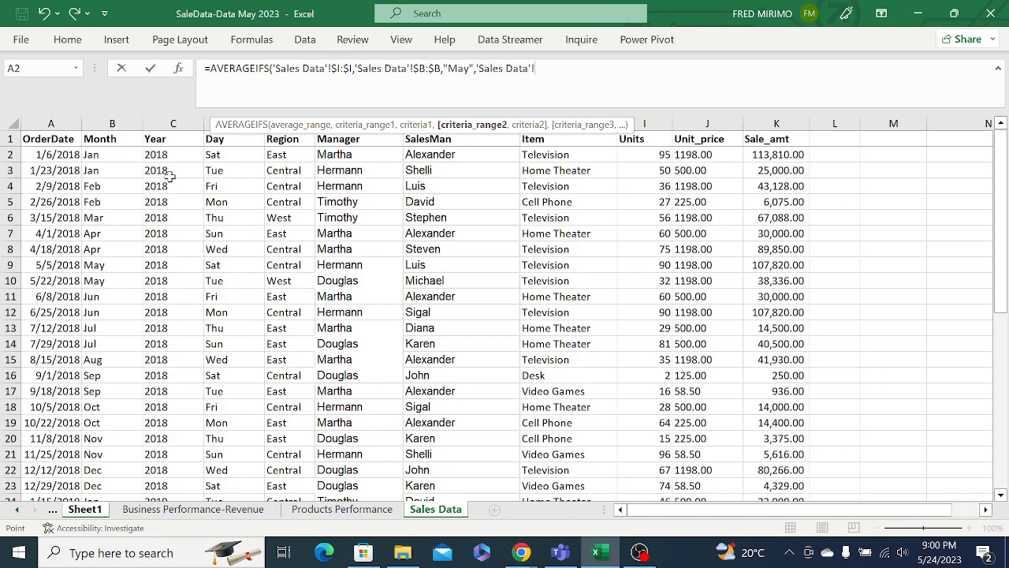
{"action": "left_click", "coordinate": [160, 121]}
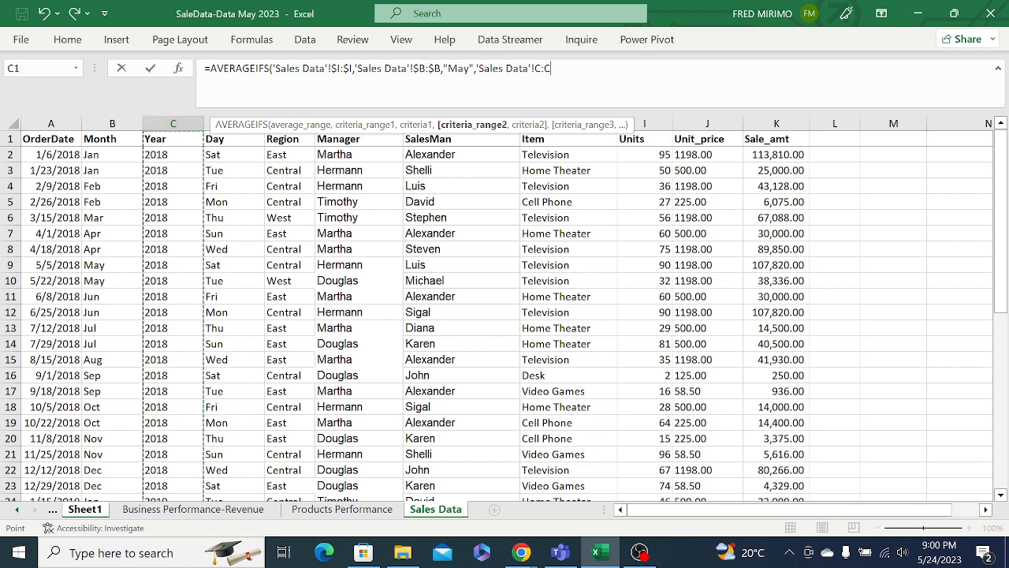
{"action": "key", "text": "F2"}
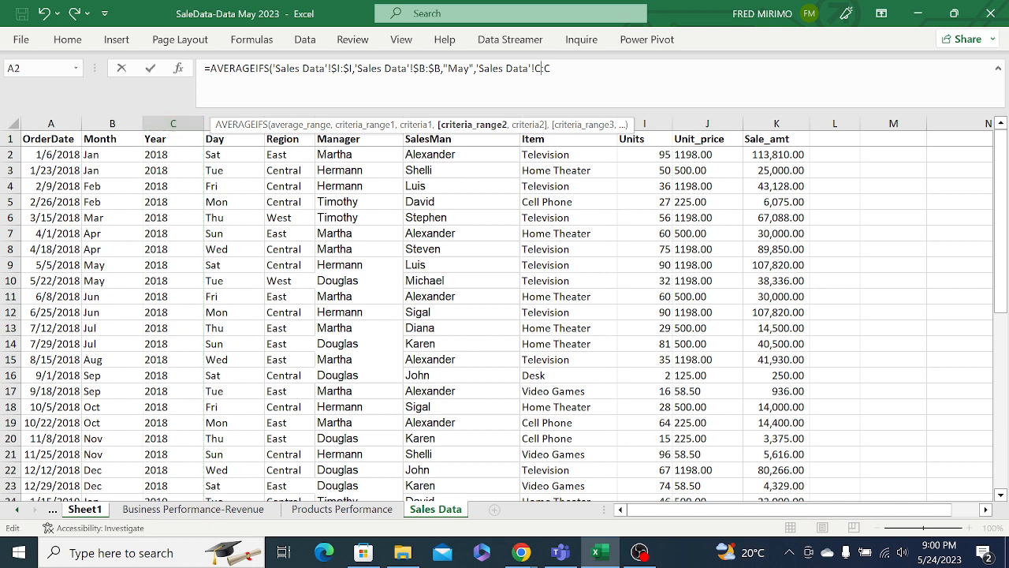
{"action": "key", "text": "F4"}
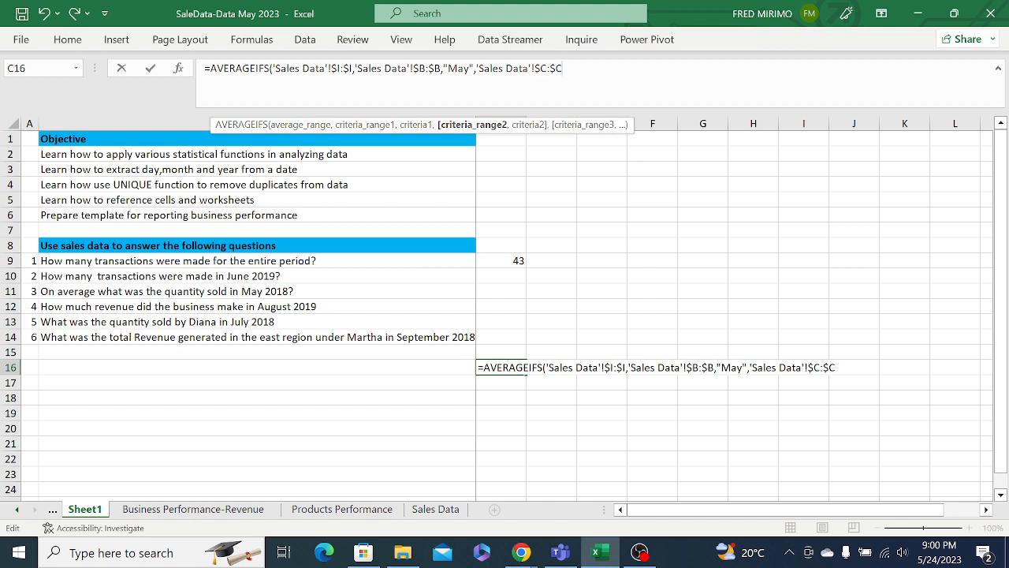
{"action": "type", "text": ","}
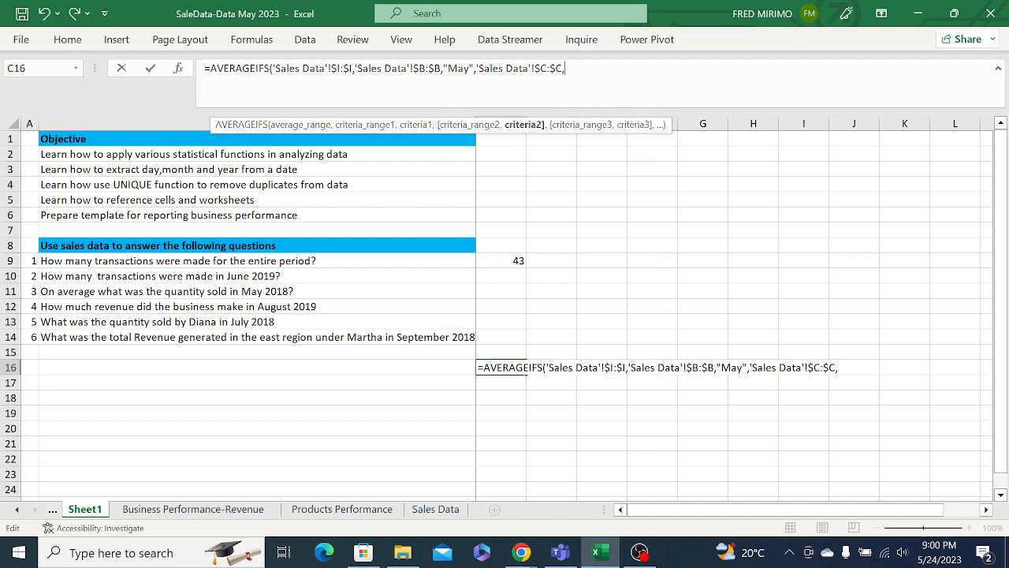
{"action": "type", "text": "\"202"}
{"action": "key", "text": "BackSpace"}
{"action": "type", "text": "18\")"}
{"action": "key", "text": "Return"}
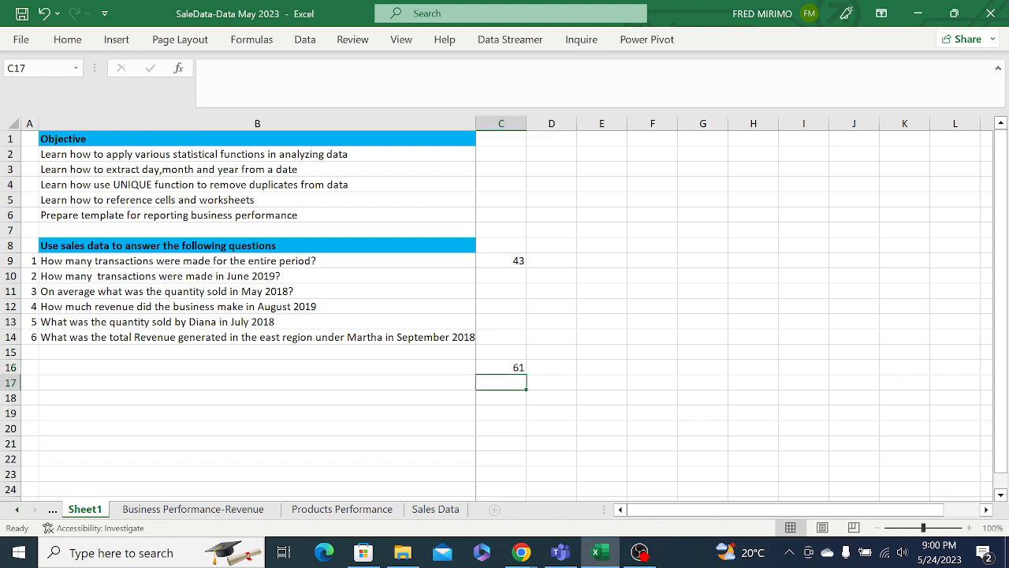
Review the AVERAGEIFS formula in C16 against the May 2018 quantity question, and read the August 2019 revenue question.
{"action": "left_click", "coordinate": [516, 365]}
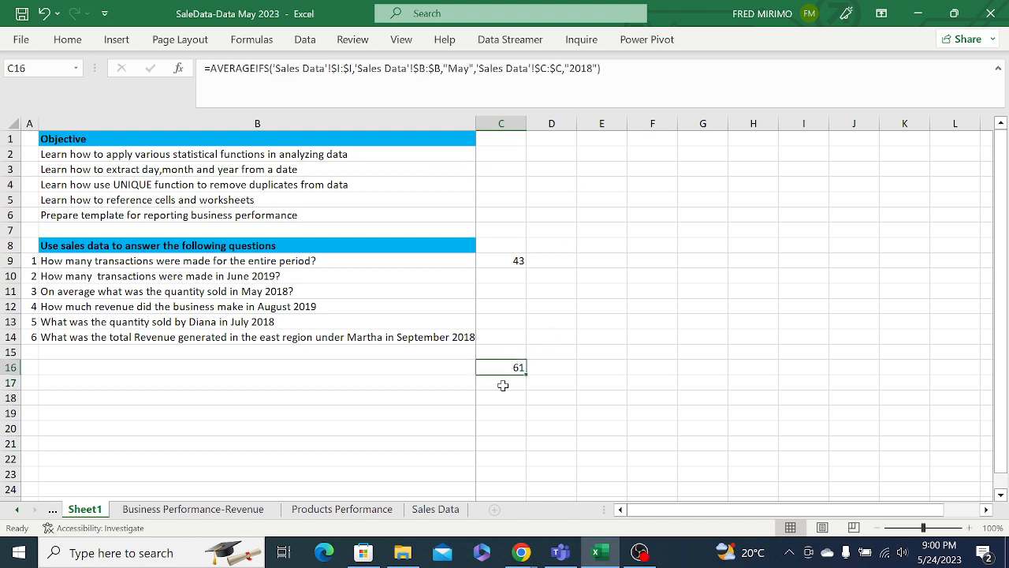
{"action": "left_click", "coordinate": [500, 398]}
{"action": "left_click", "coordinate": [504, 369]}
{"action": "left_click", "coordinate": [484, 396]}
{"action": "left_click", "coordinate": [503, 368]}
{"action": "left_click", "coordinate": [54, 293]}
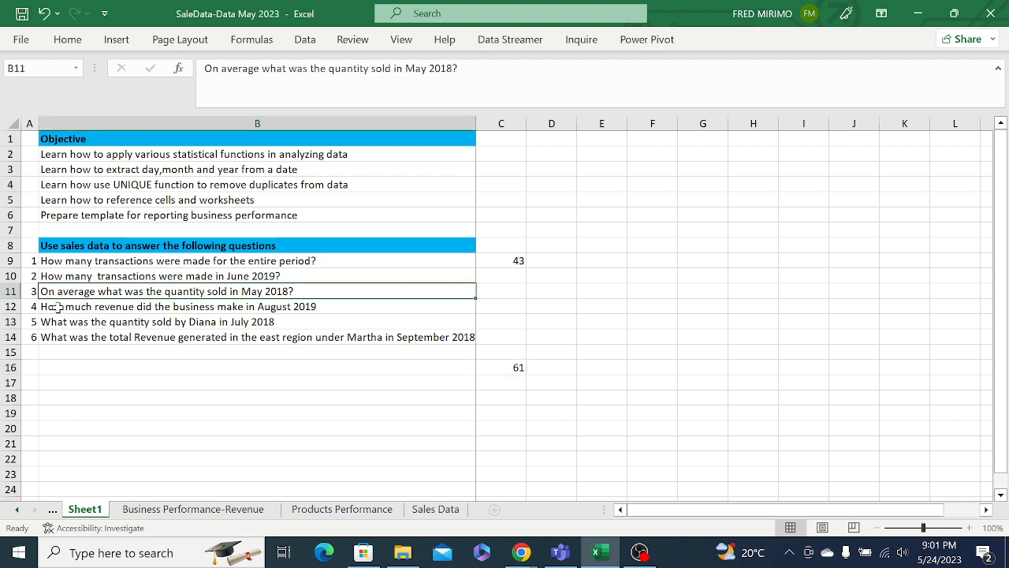
{"action": "left_click", "coordinate": [57, 308]}
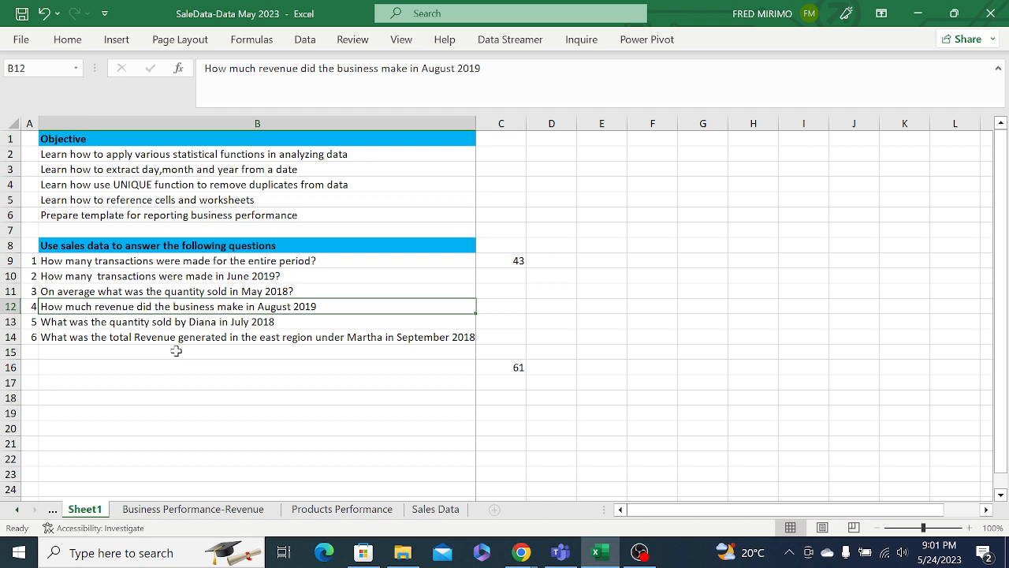
Start a SUMIFS formula in C12 to answer the August 2019 revenue question.
{"action": "left_click", "coordinate": [244, 382]}
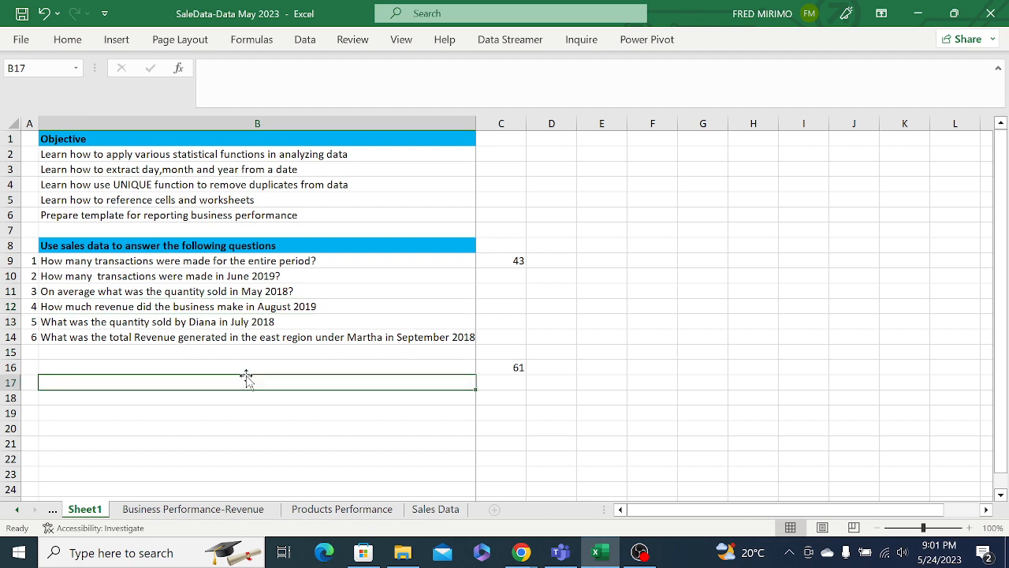
{"action": "left_click", "coordinate": [99, 307]}
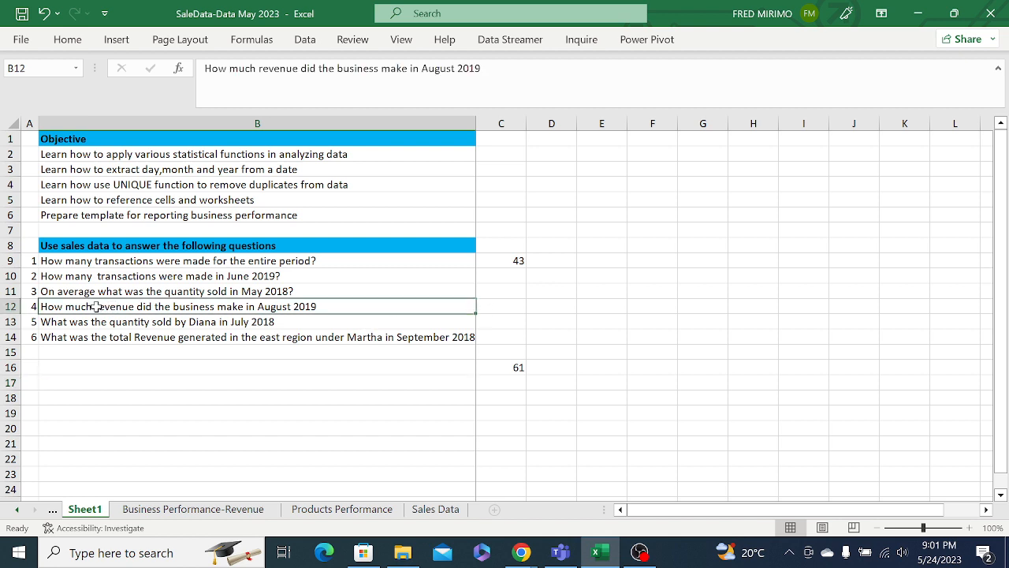
{"action": "left_click", "coordinate": [10, 305]}
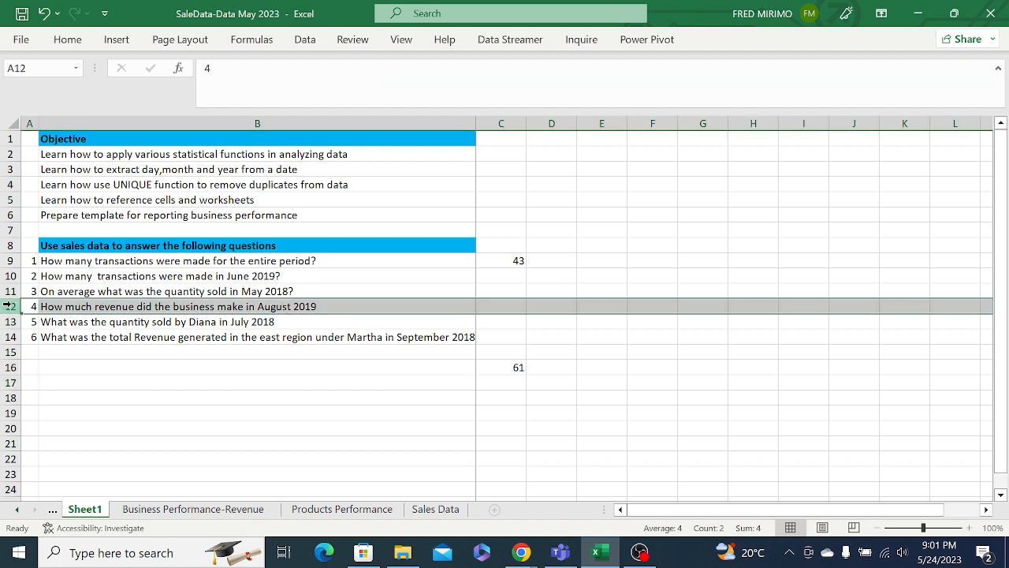
{"action": "left_click", "coordinate": [508, 308]}
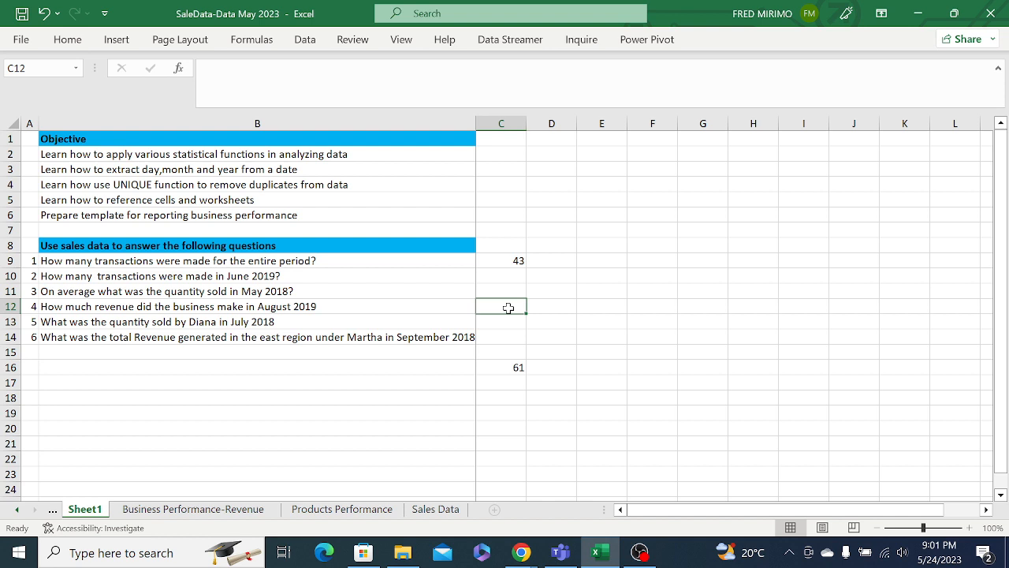
{"action": "left_click", "coordinate": [275, 307]}
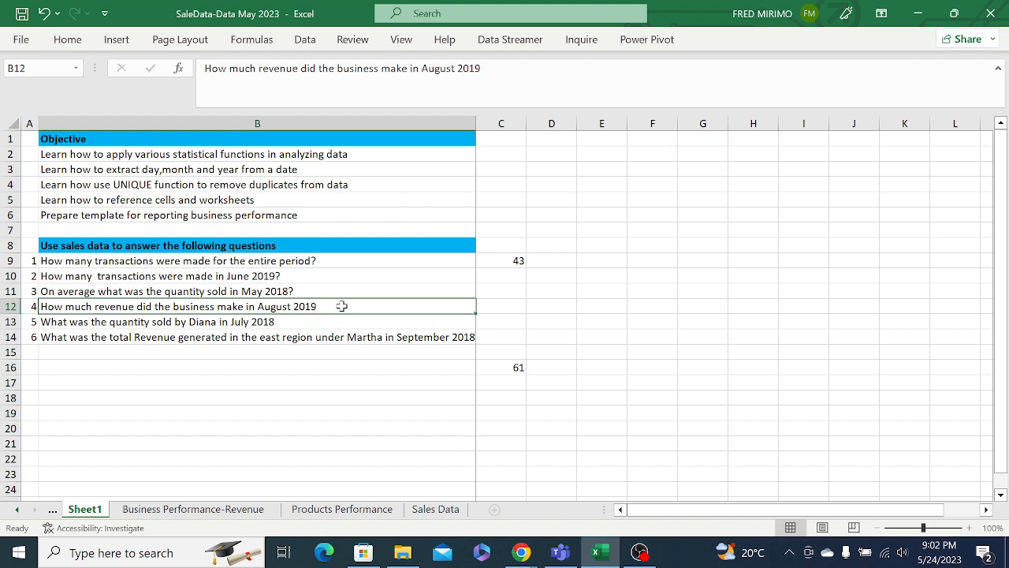
{"action": "left_click", "coordinate": [502, 307]}
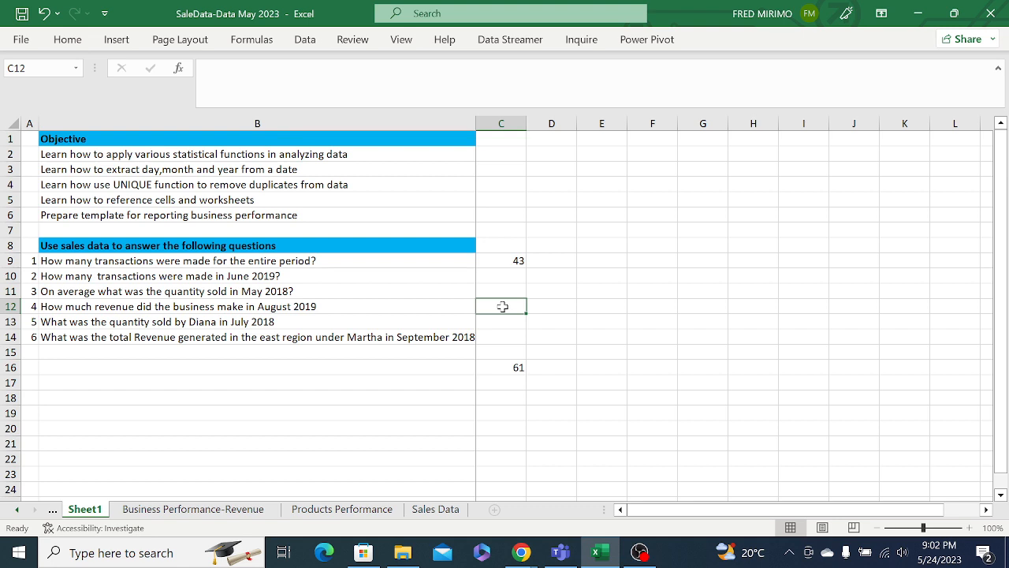
{"action": "type", "text": "=sum"}
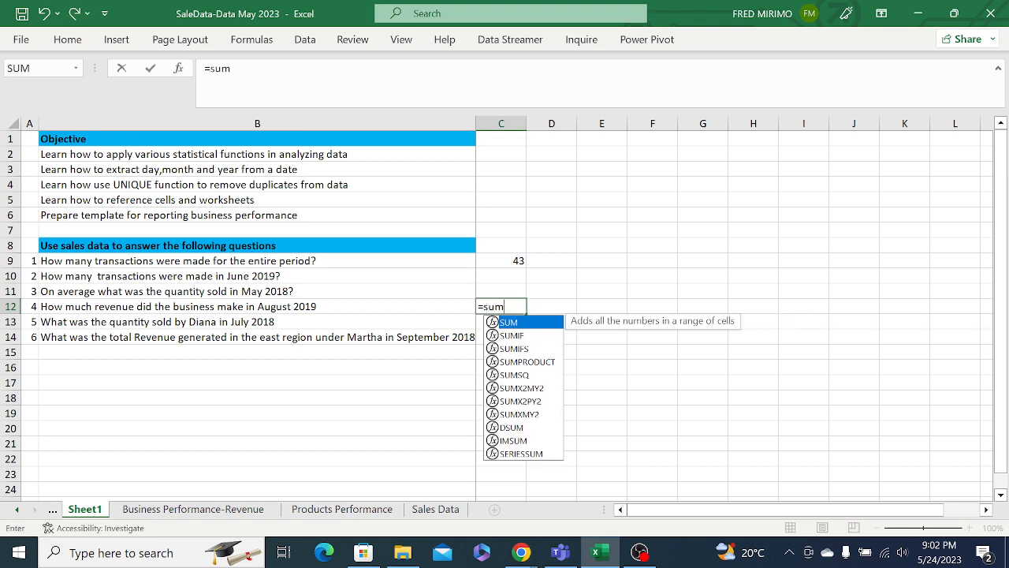
{"action": "double_click", "coordinate": [513, 348]}
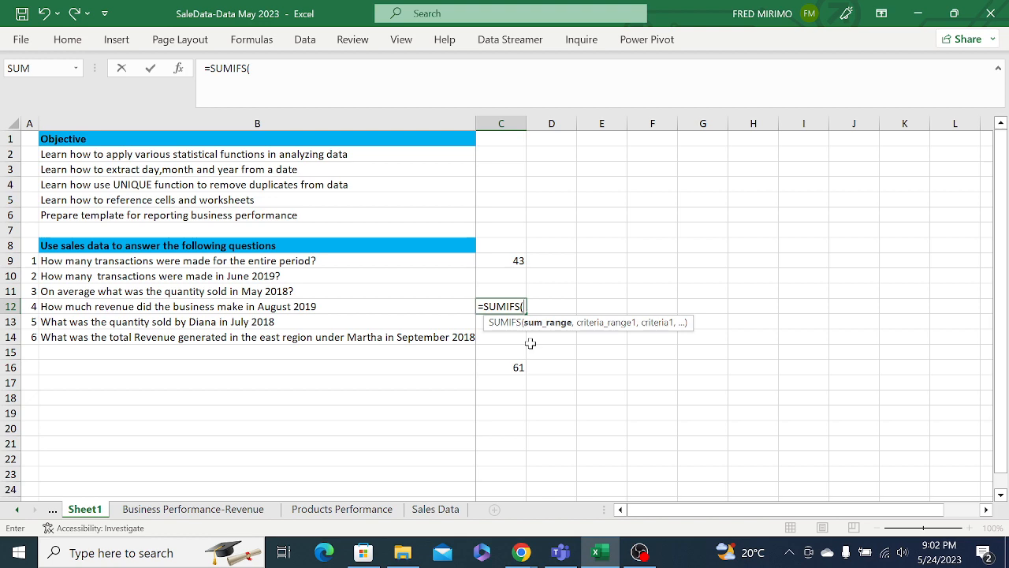
Set the sum range of the C12 formula to the Sales Data Sale_amt cells K2:$K$44.
{"action": "left_click", "coordinate": [441, 509]}
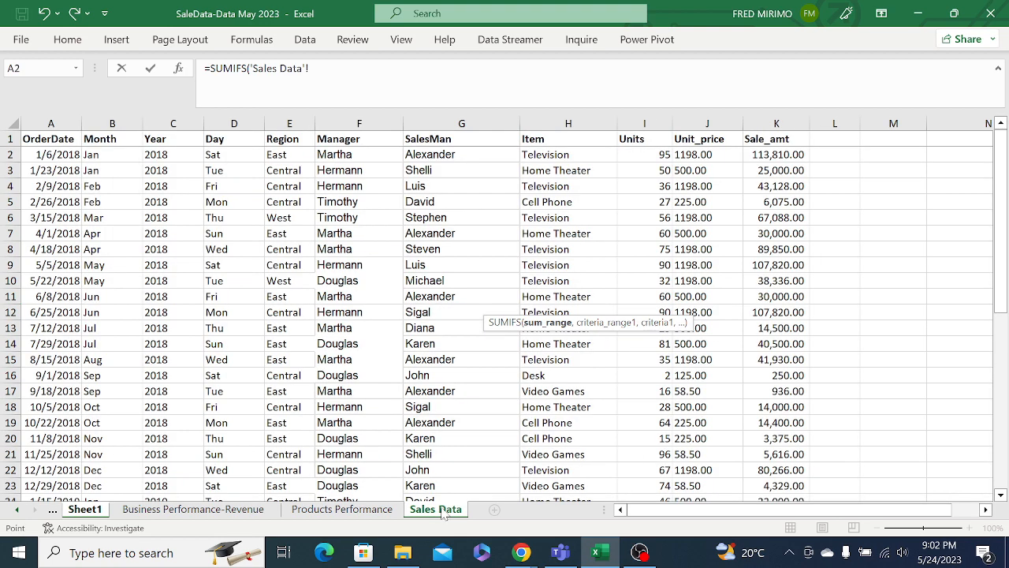
{"action": "left_click", "coordinate": [769, 153]}
{"action": "key", "text": "ctrl+shift+Down"}
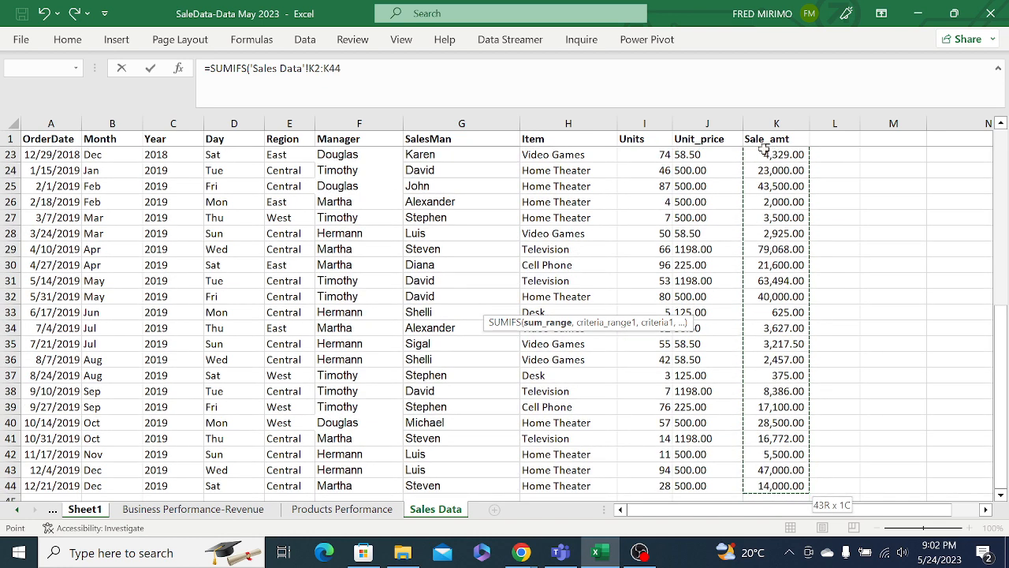
{"action": "left_click", "coordinate": [324, 67]}
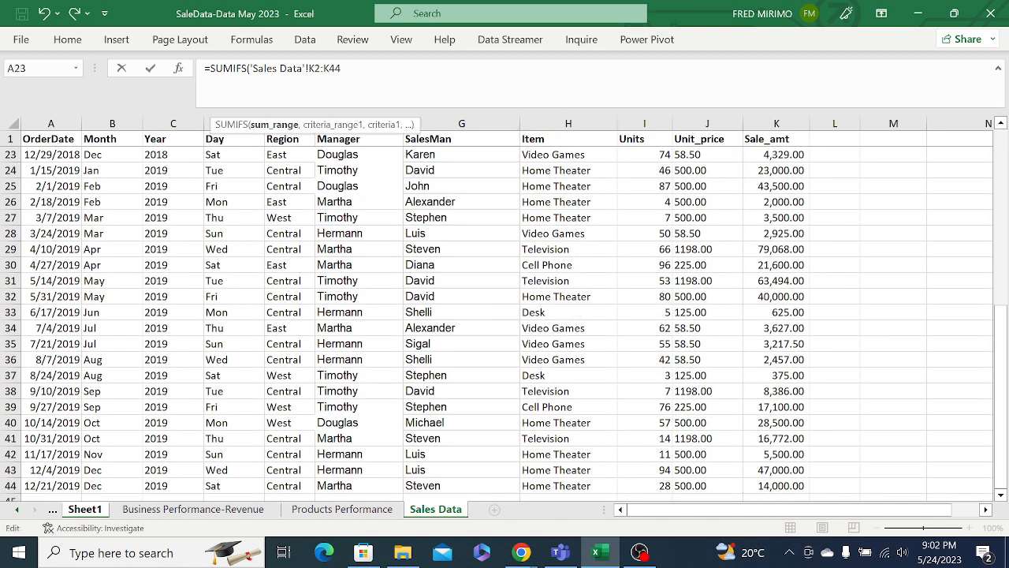
{"action": "key", "text": "F4"}
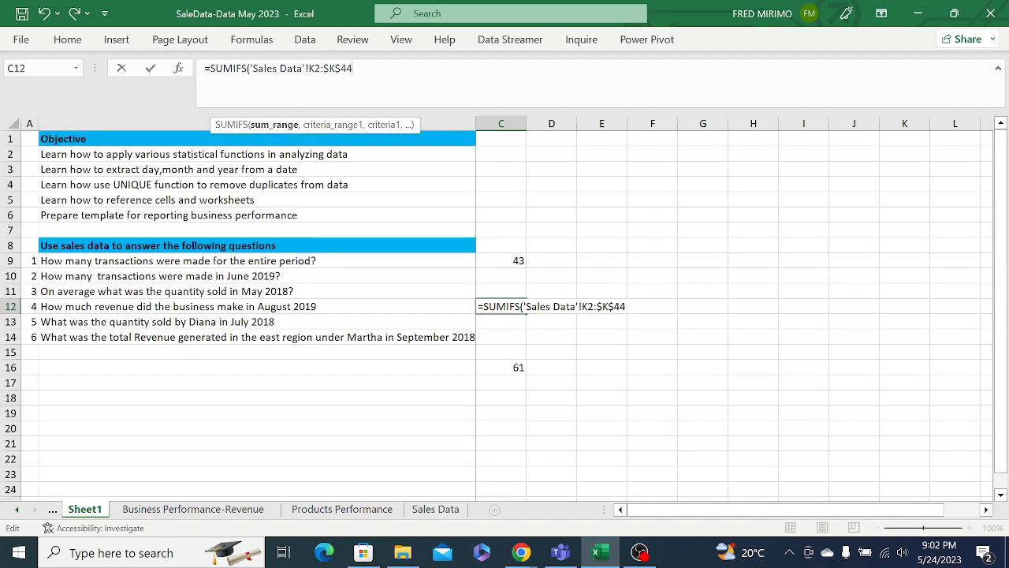
{"action": "type", "text": ","}
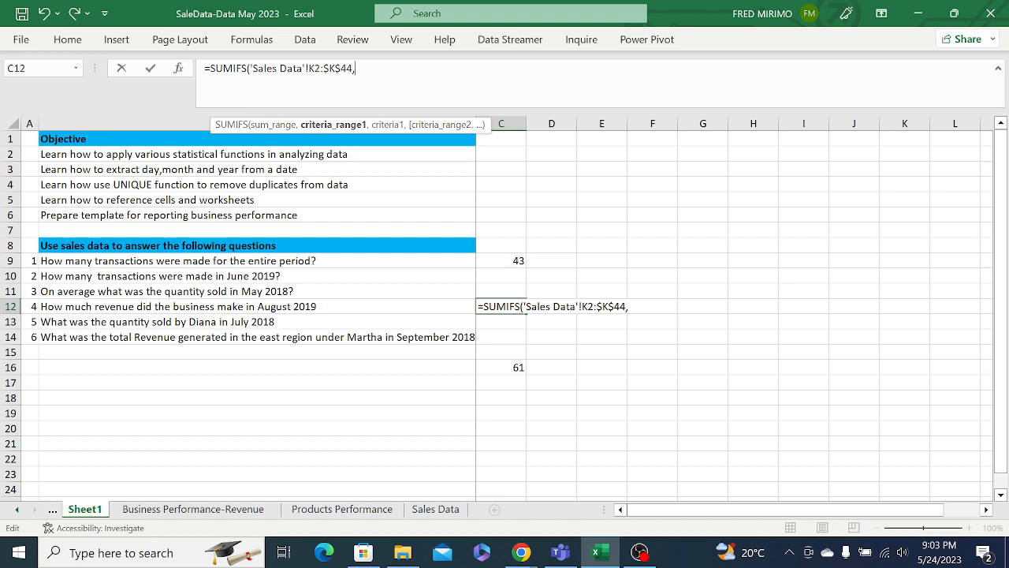
Add the Sales Data Month cells $B$23:B44 as the first criteria range, with "Aug" as its criterion.
{"action": "left_click", "coordinate": [434, 509]}
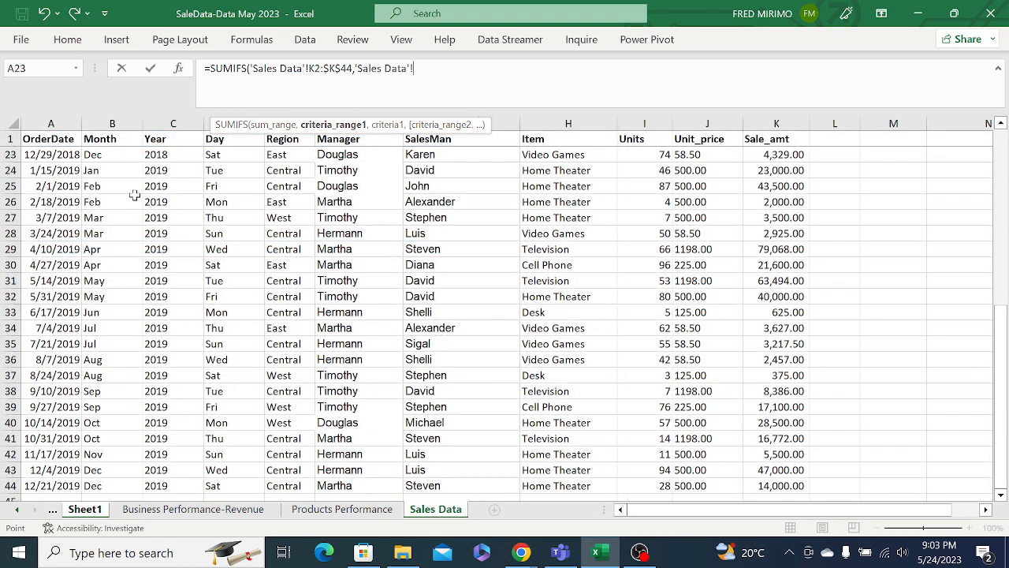
{"action": "left_click", "coordinate": [103, 157]}
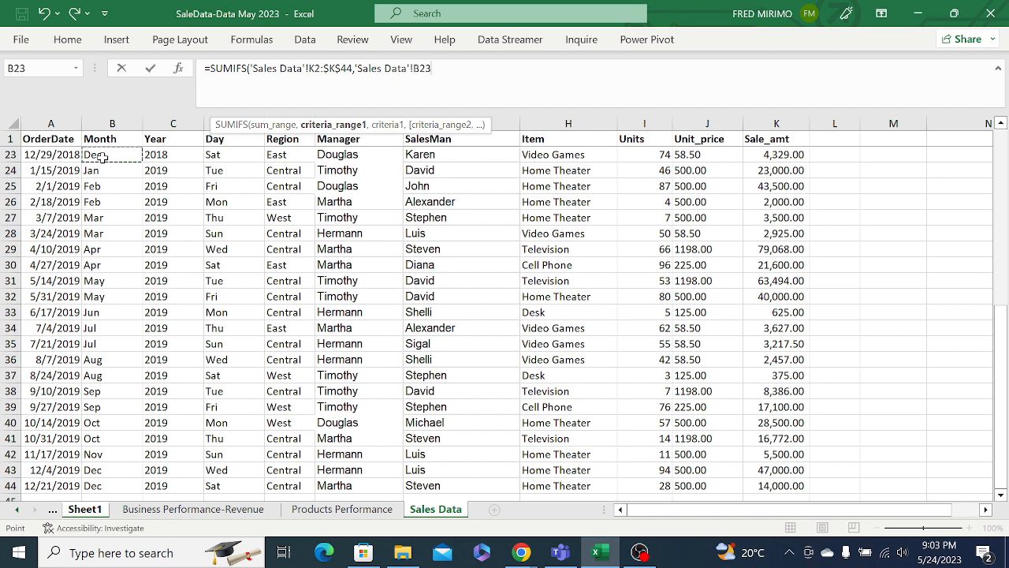
{"action": "left_click_drag", "start_coordinate": [103, 157], "coordinate": [118, 492]}
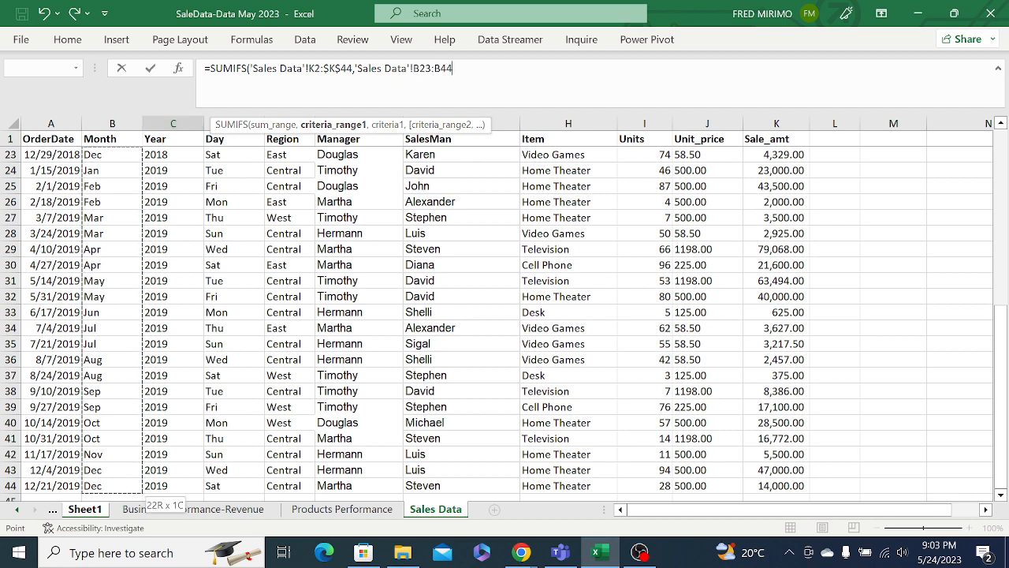
{"action": "left_click", "coordinate": [431, 69]}
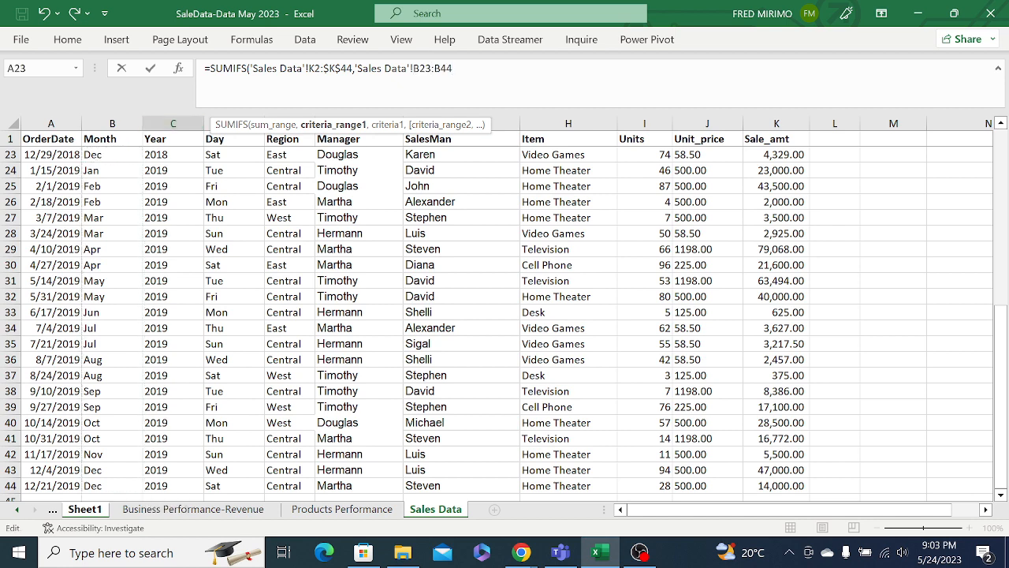
{"action": "key", "text": "F4"}
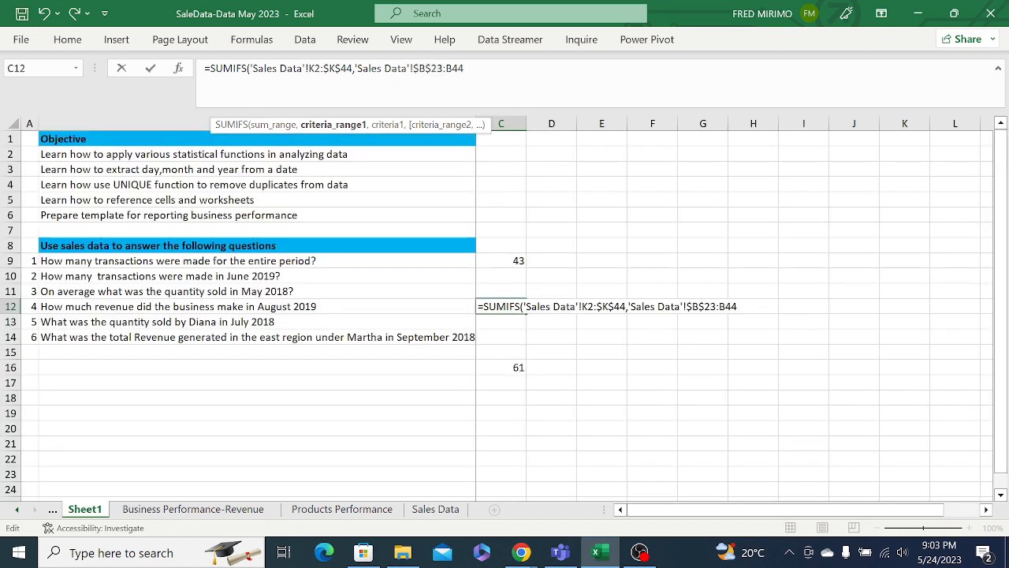
{"action": "type", "text": ","}
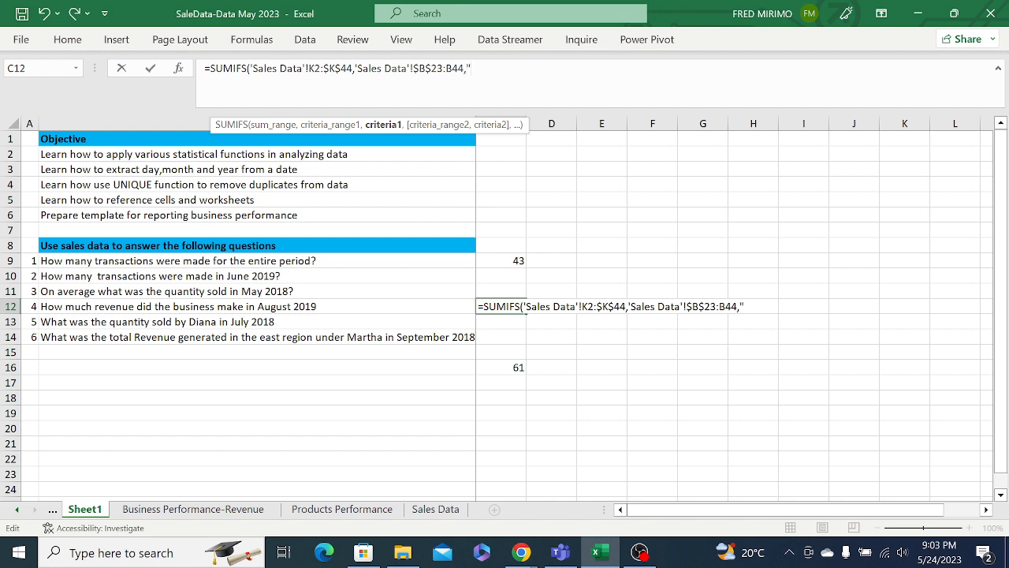
{"action": "type", "text": "\"Aug\","}
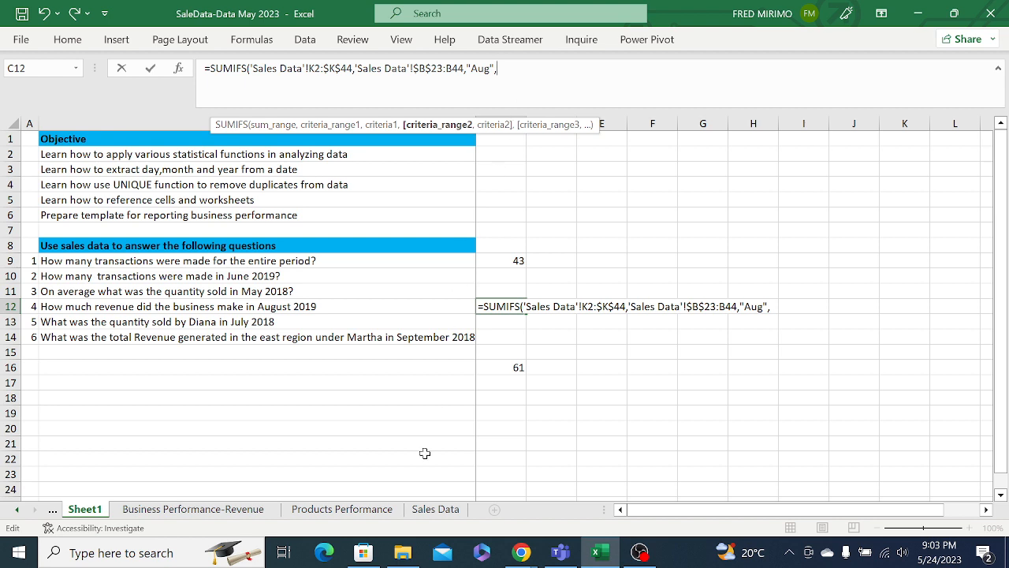
Add the Sales Data Year cells C23:$C$44 with the criterion "2019" and complete the SUMIFS formula in C12.
{"action": "left_click", "coordinate": [432, 509]}
{"action": "left_click", "coordinate": [432, 509]}
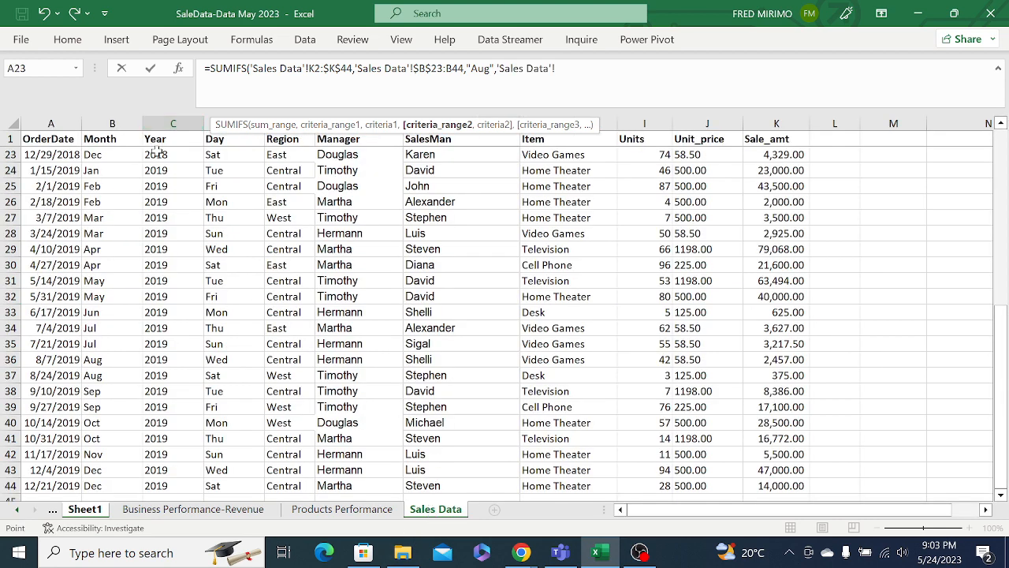
{"action": "left_click", "coordinate": [156, 154]}
{"action": "left_click_drag", "start_coordinate": [156, 154], "coordinate": [176, 491]}
{"action": "key", "text": "F4"}
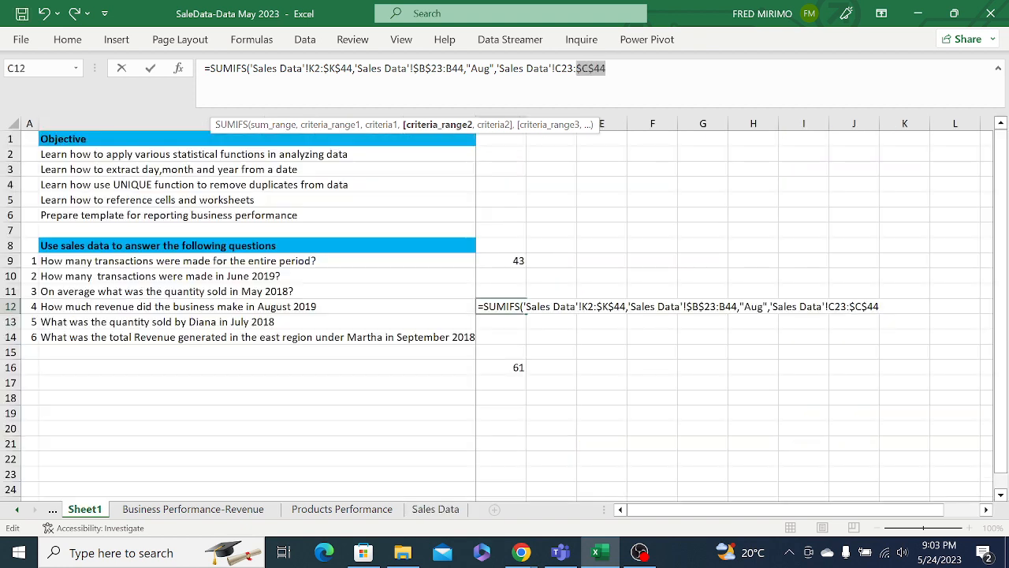
{"action": "type", "text": ","}
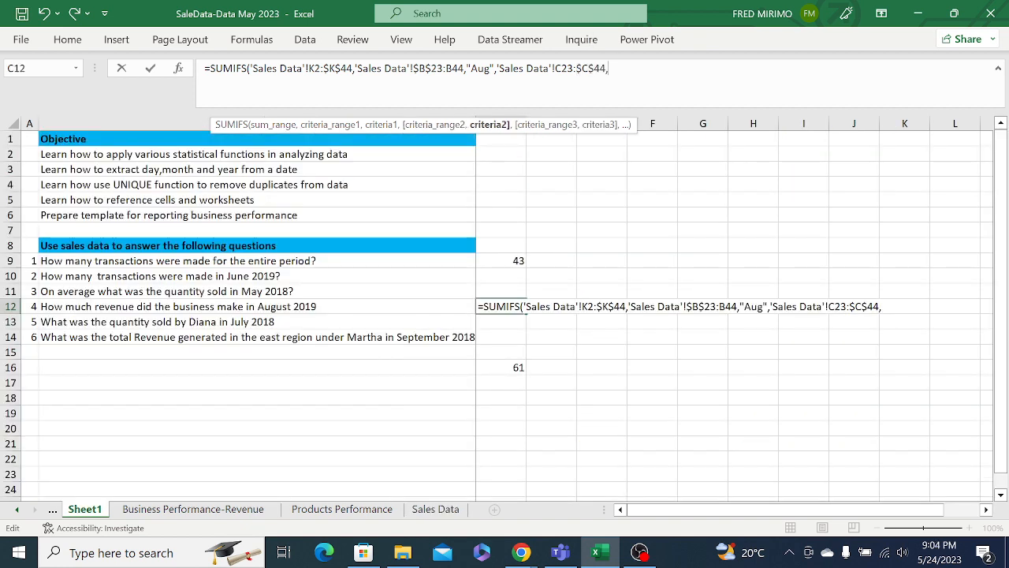
{"action": "type", "text": "\"20"}
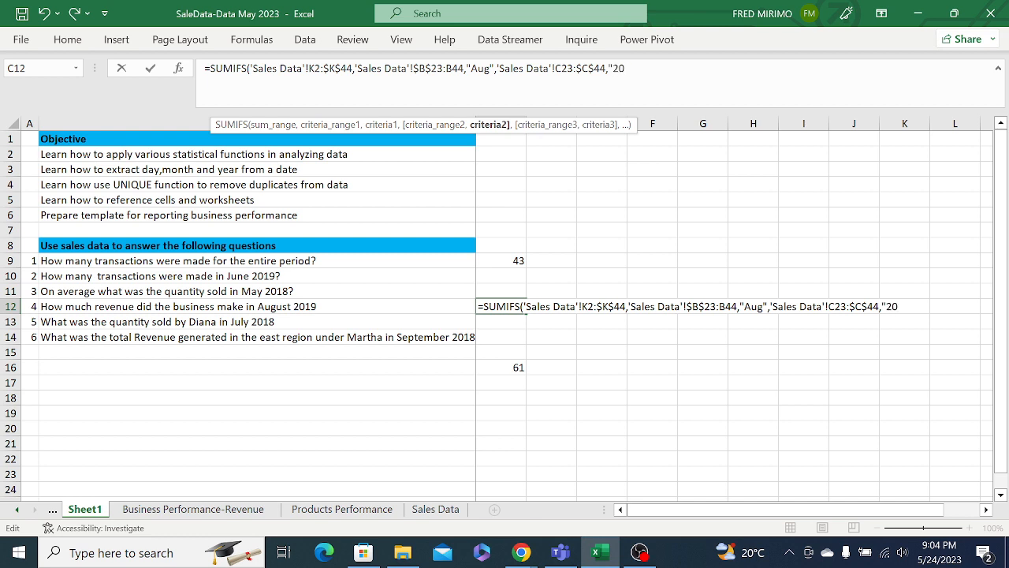
{"action": "type", "text": "19\")"}
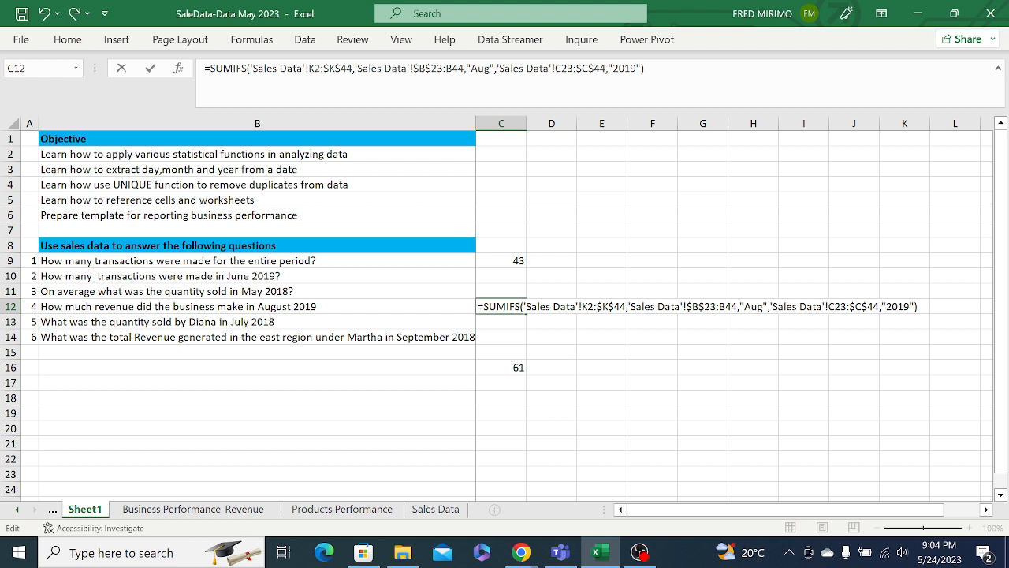
{"action": "key", "text": "Return"}
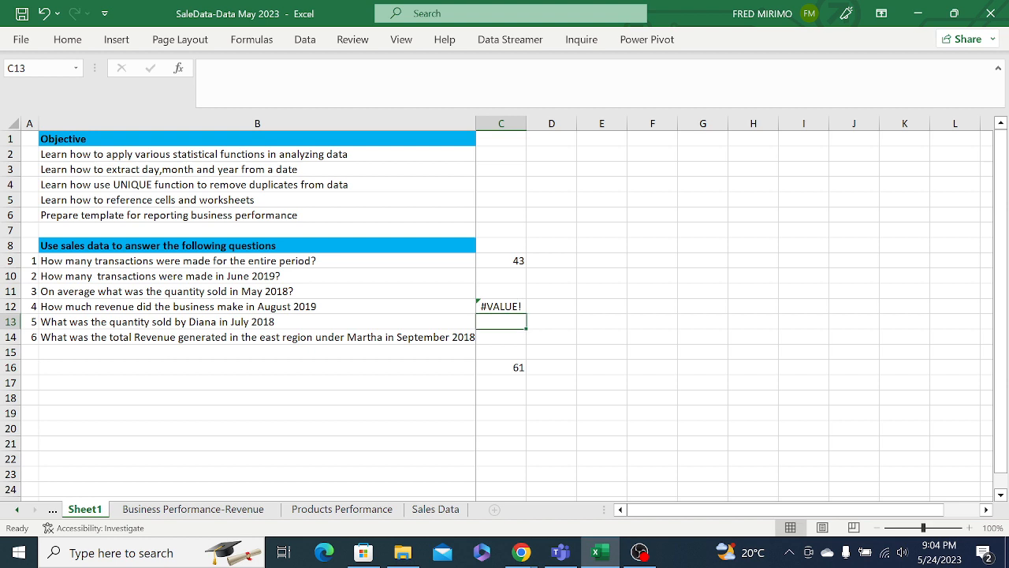
Inspect the SUMIFS formula in C12, checking its sum range reference.
{"action": "left_click", "coordinate": [511, 306]}
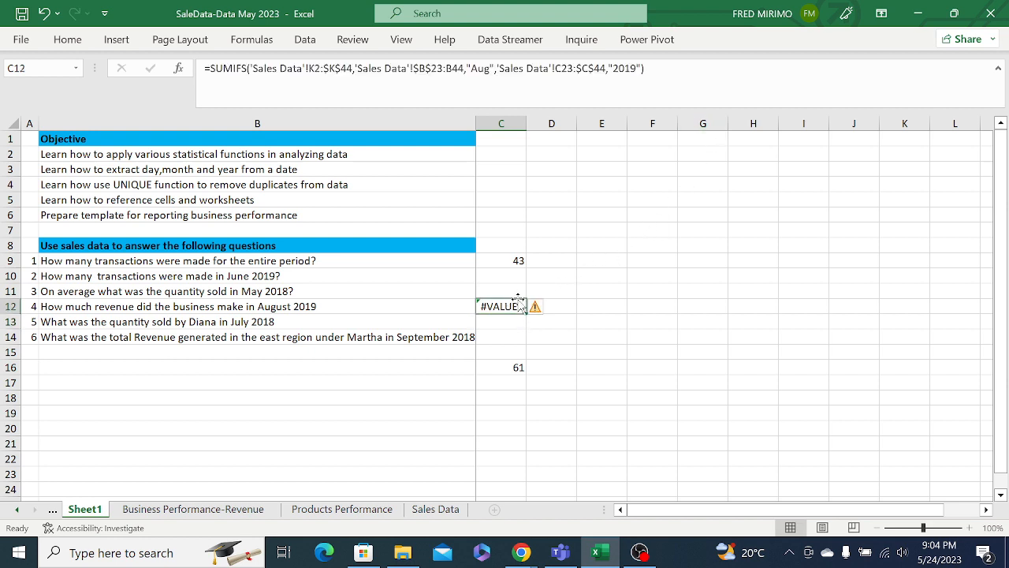
{"action": "left_click", "coordinate": [504, 324]}
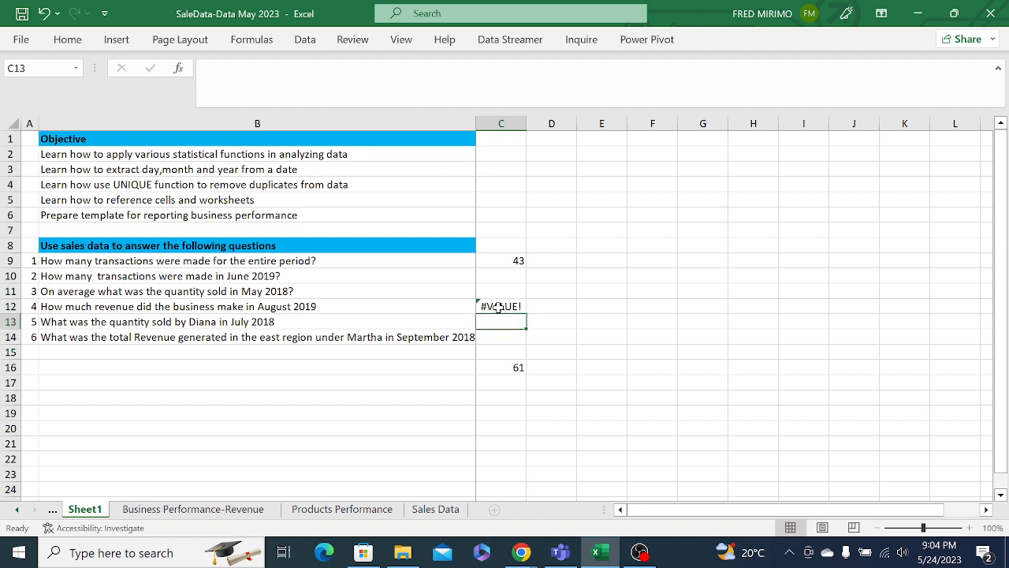
{"action": "left_click", "coordinate": [498, 308]}
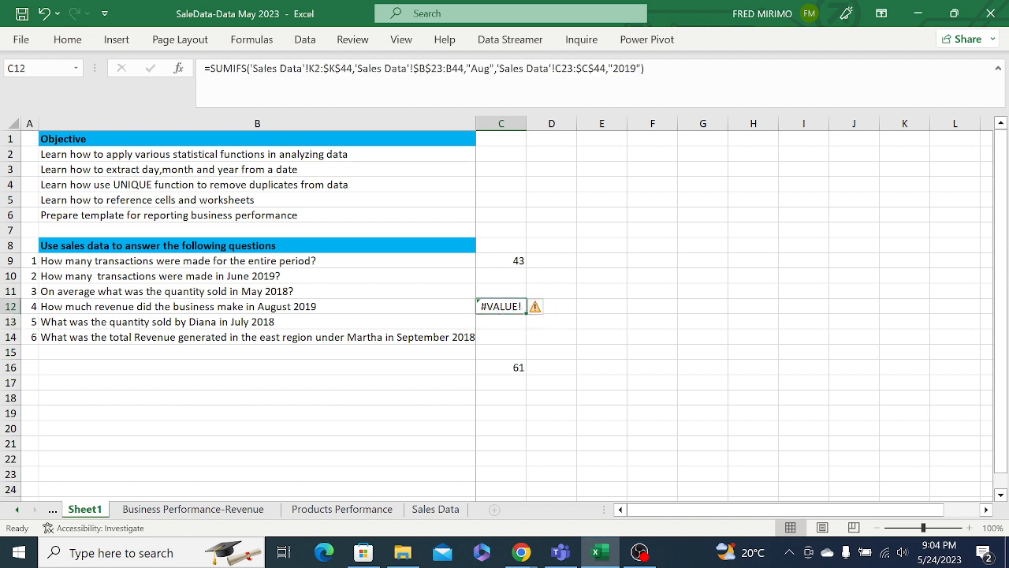
{"action": "key", "text": "F2"}
{"action": "left_click", "coordinate": [341, 69]}
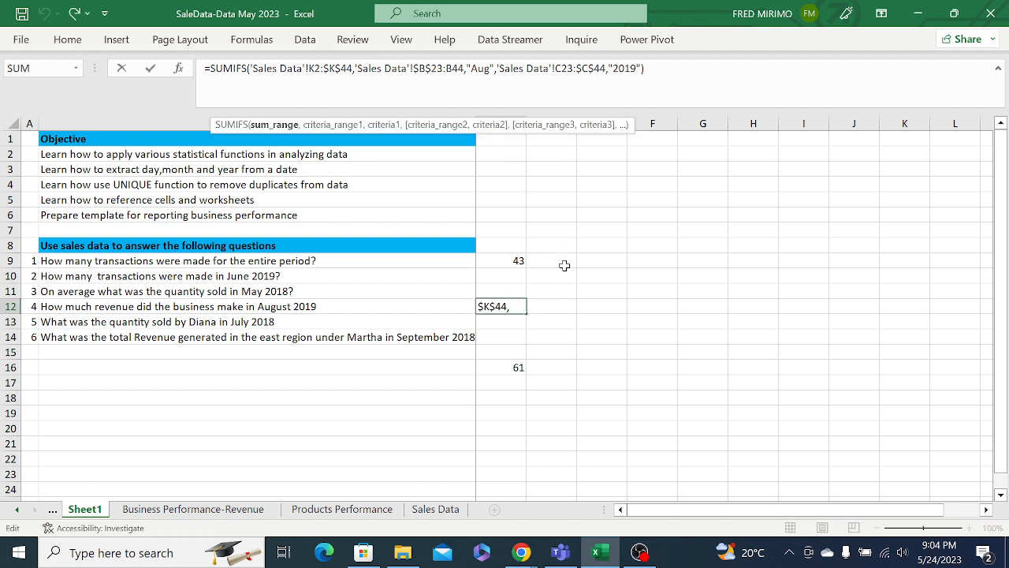
Start a SUMIFS formula in E12 with the entire Sales Data Sale_amt column, $K:$K, as its absolute sum range.
{"action": "left_click", "coordinate": [592, 307]}
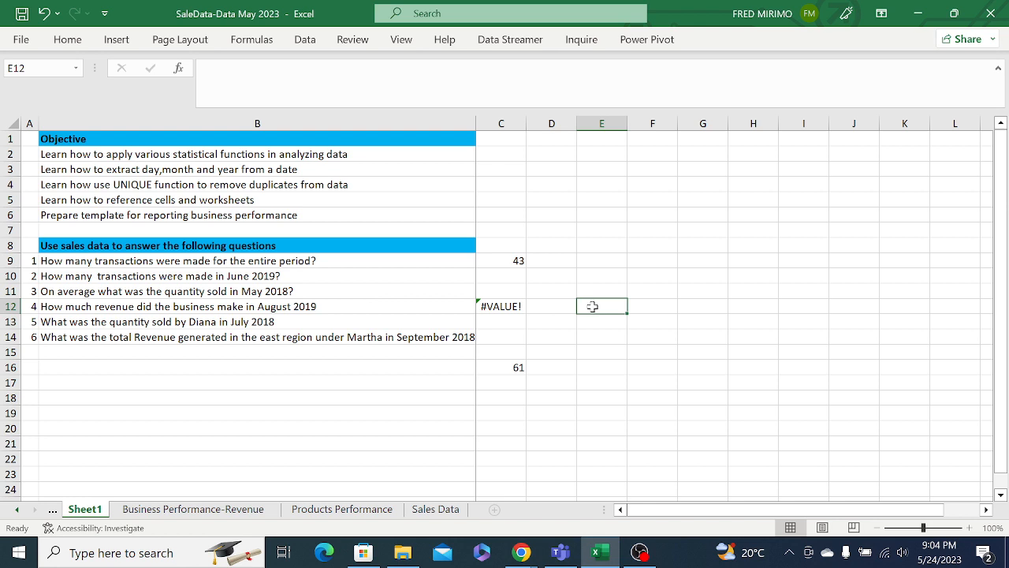
{"action": "type", "text": "="}
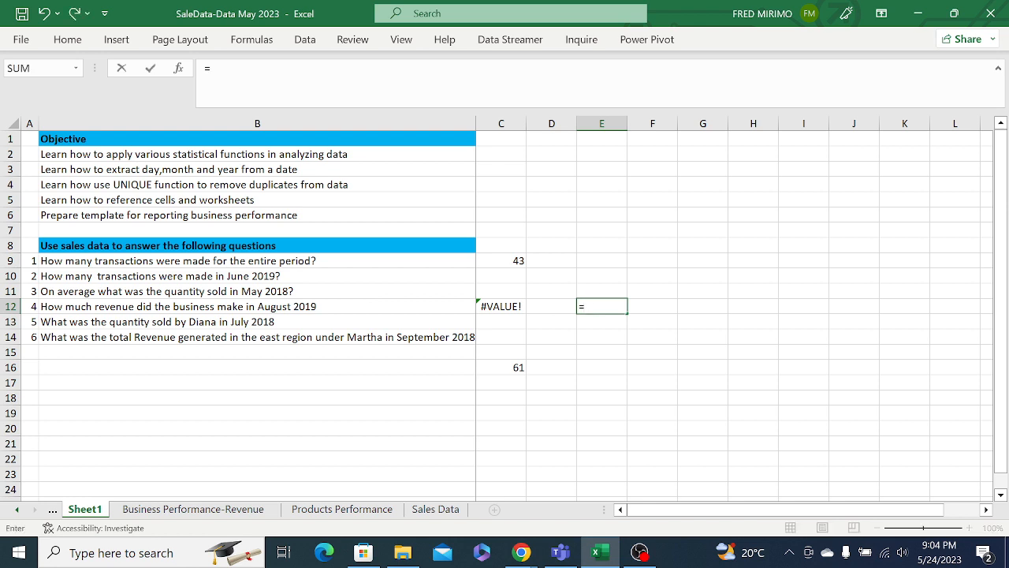
{"action": "type", "text": "s"}
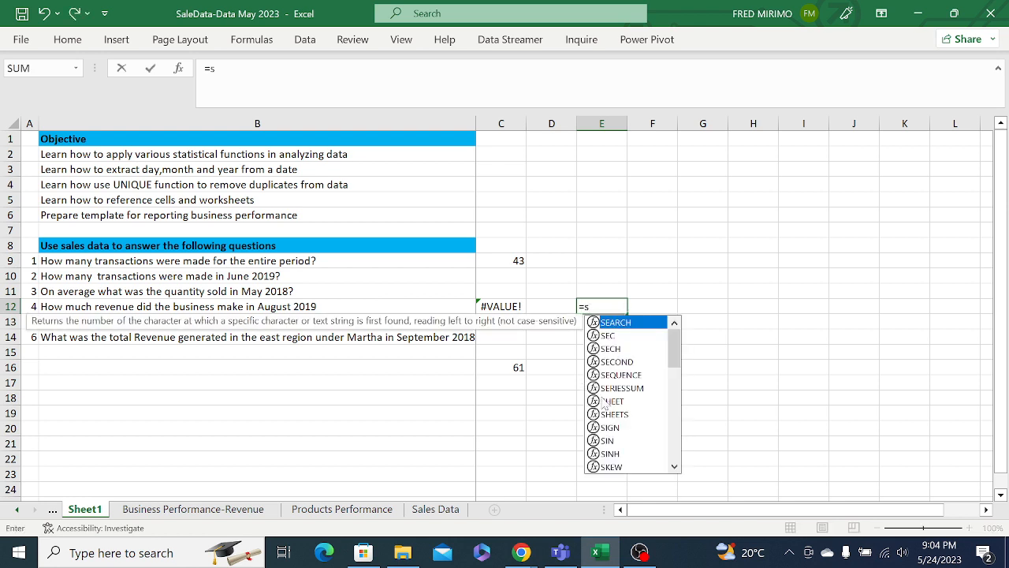
{"action": "type", "text": "um"}
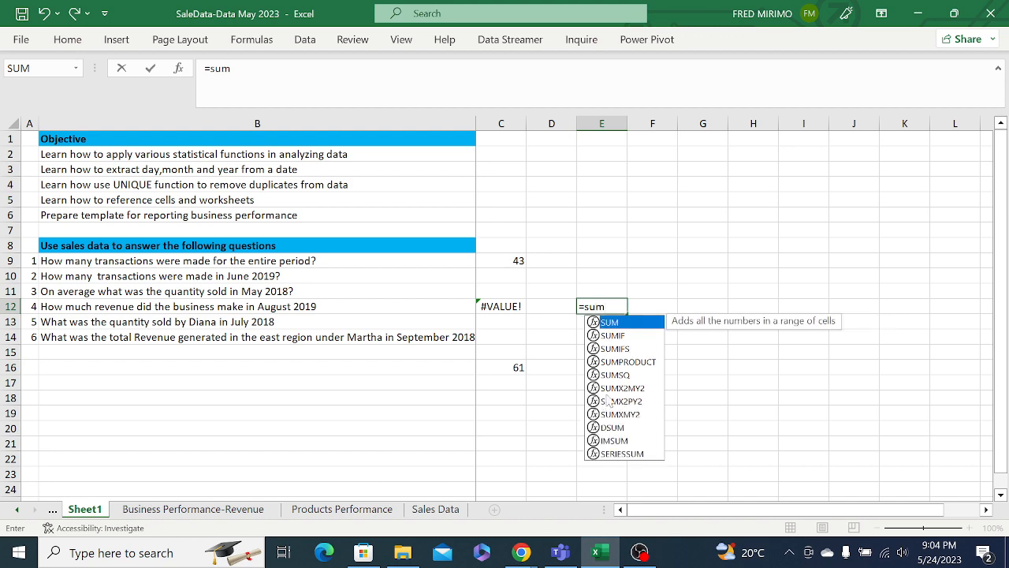
{"action": "double_click", "coordinate": [624, 348]}
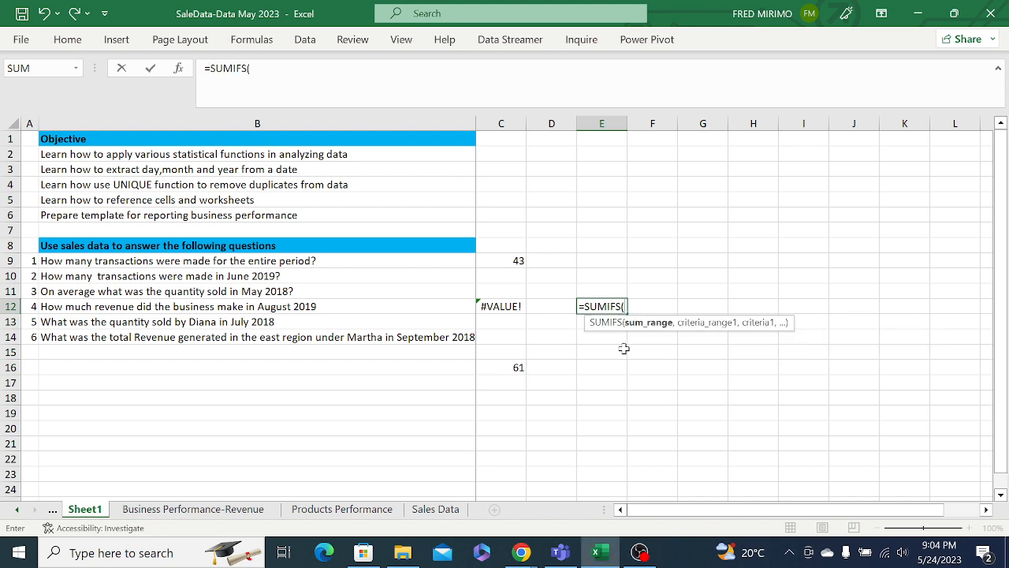
{"action": "left_click", "coordinate": [423, 509]}
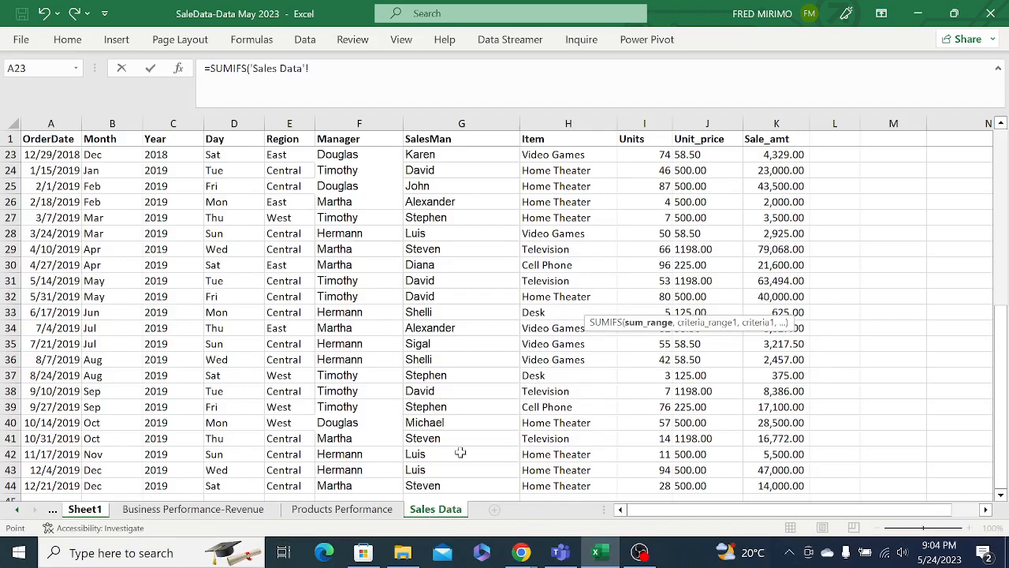
{"action": "left_click", "coordinate": [772, 119]}
{"action": "left_click", "coordinate": [319, 69]}
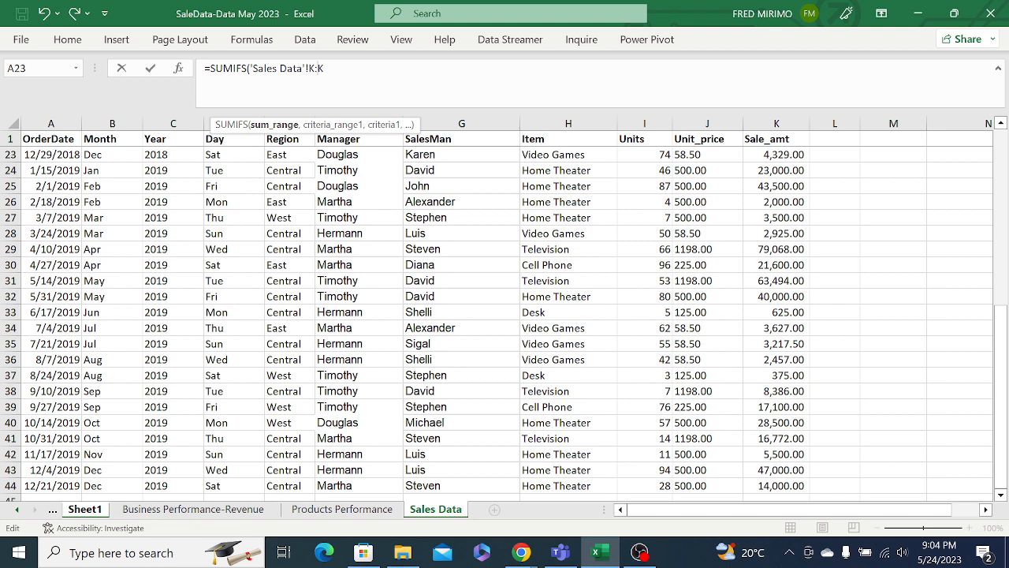
{"action": "key", "text": "F4"}
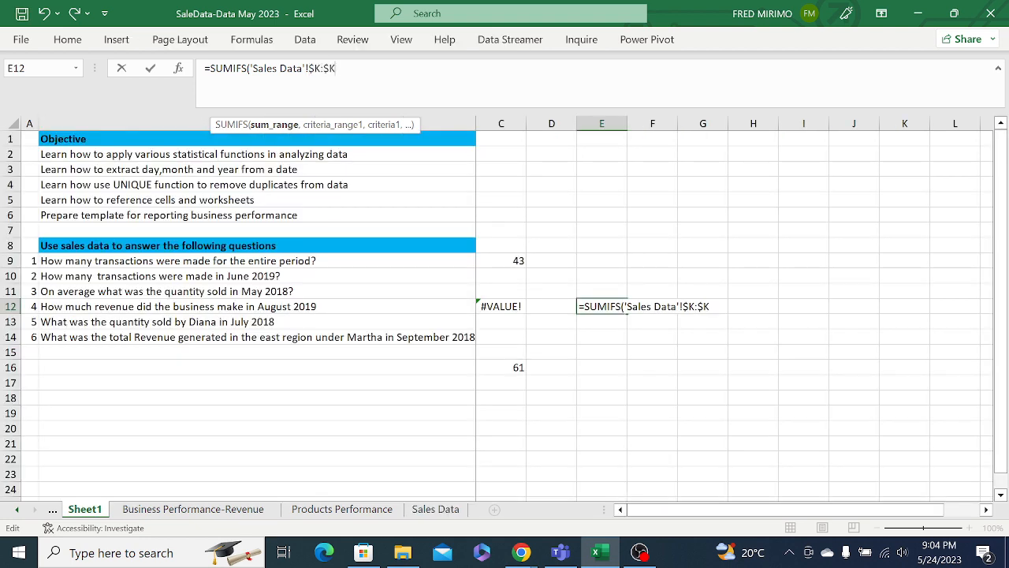
{"action": "type", "text": ","}
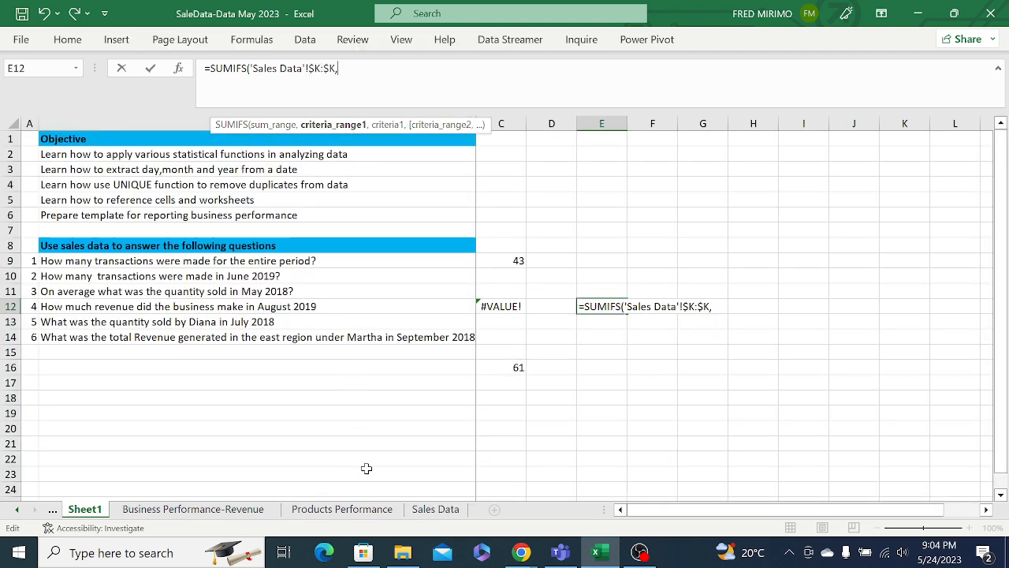
Add the entire Sales Data Month column, $B:$B, as the first criteria range with the criterion "Aug".
{"action": "left_click", "coordinate": [423, 511]}
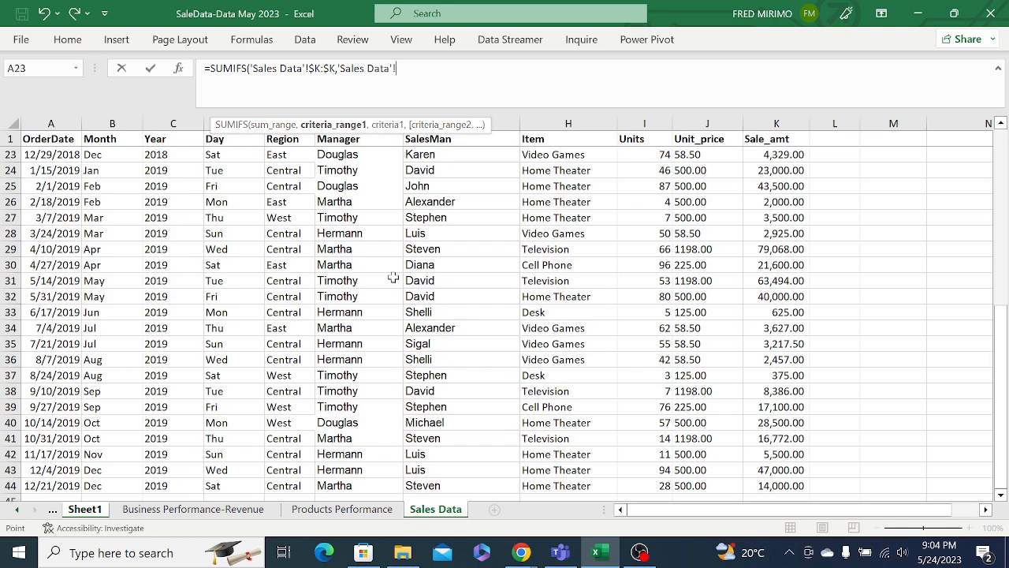
{"action": "left_click", "coordinate": [111, 124]}
{"action": "key", "text": "F2"}
{"action": "key", "text": "F4"}
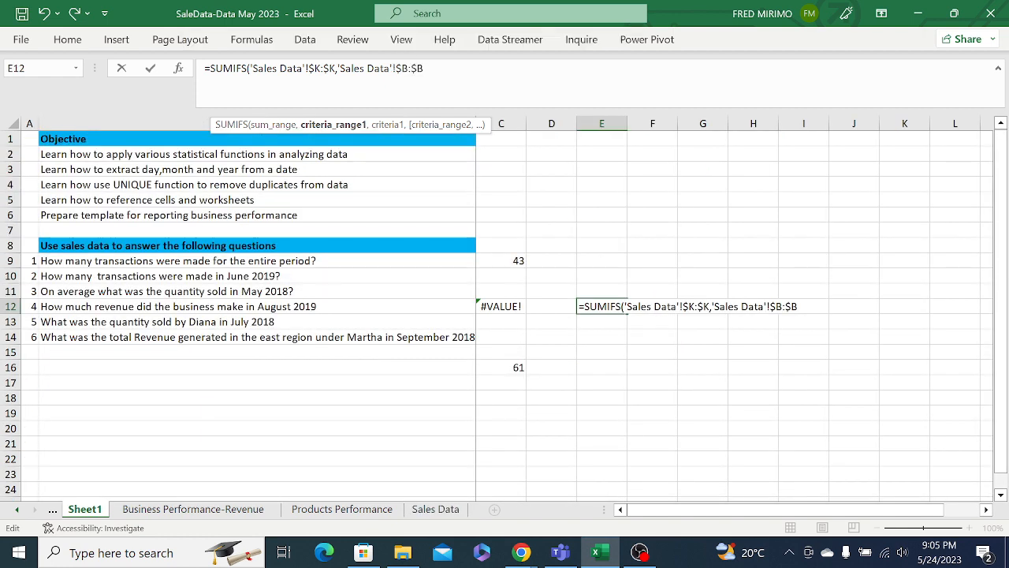
{"action": "type", "text": ","}
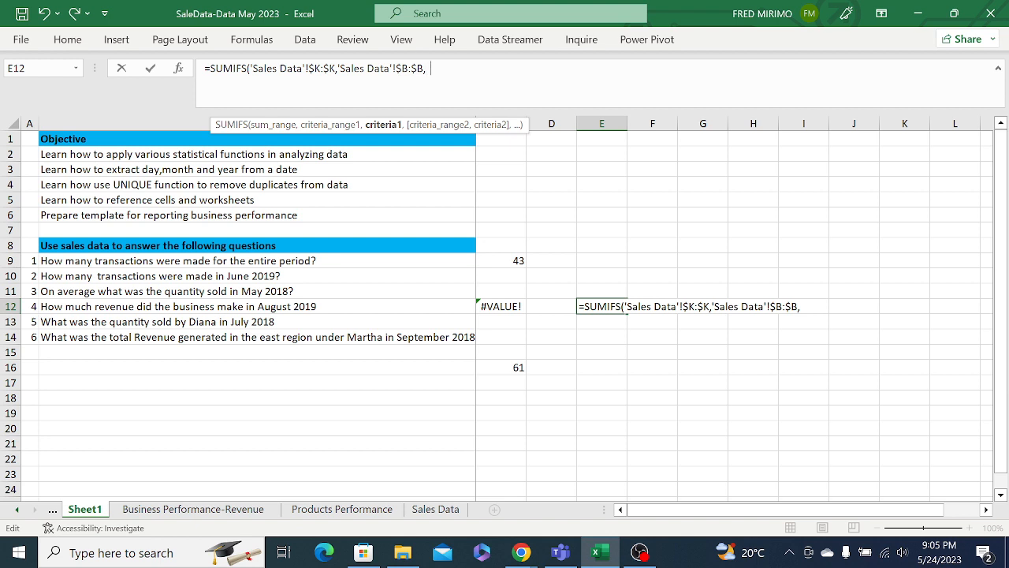
{"action": "type", "text": "\"Aug\""}
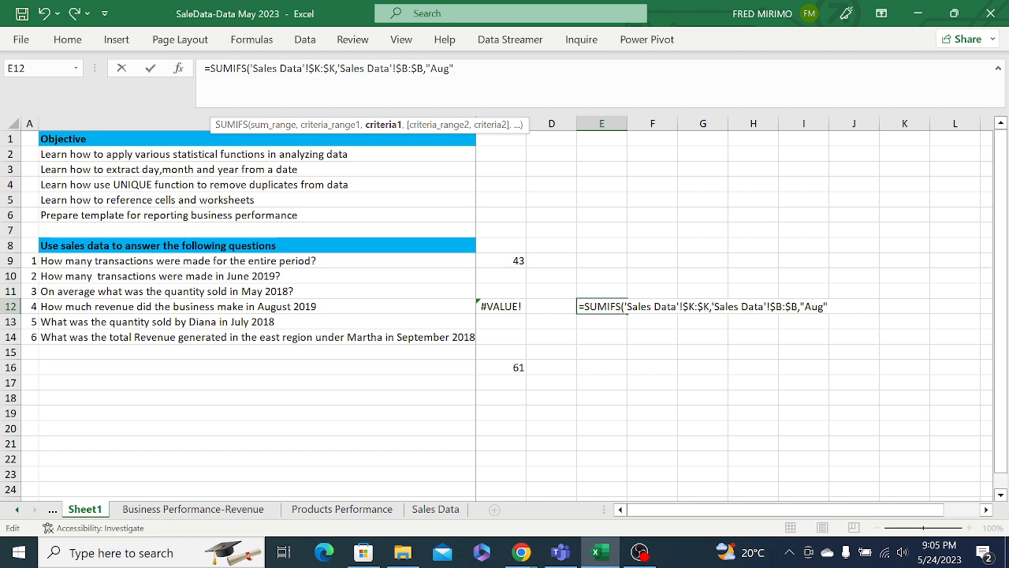
{"action": "type", "text": ","}
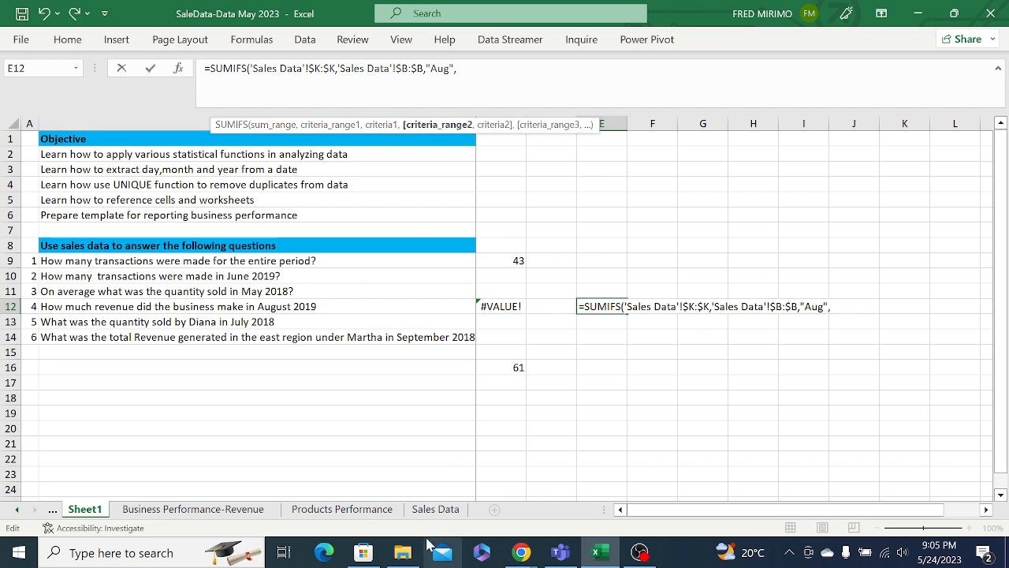
Add the entire Sales Data Year column, $C:$C, with the criterion "2019" and complete the SUMIFS formula in E12.
{"action": "left_click", "coordinate": [435, 509]}
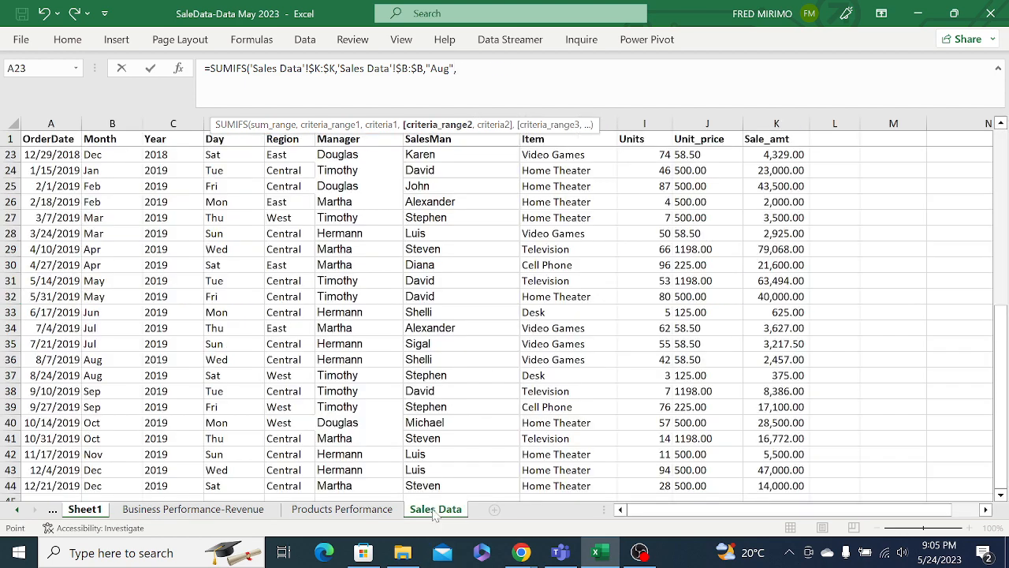
{"action": "left_click", "coordinate": [173, 124]}
{"action": "key", "text": "F2"}
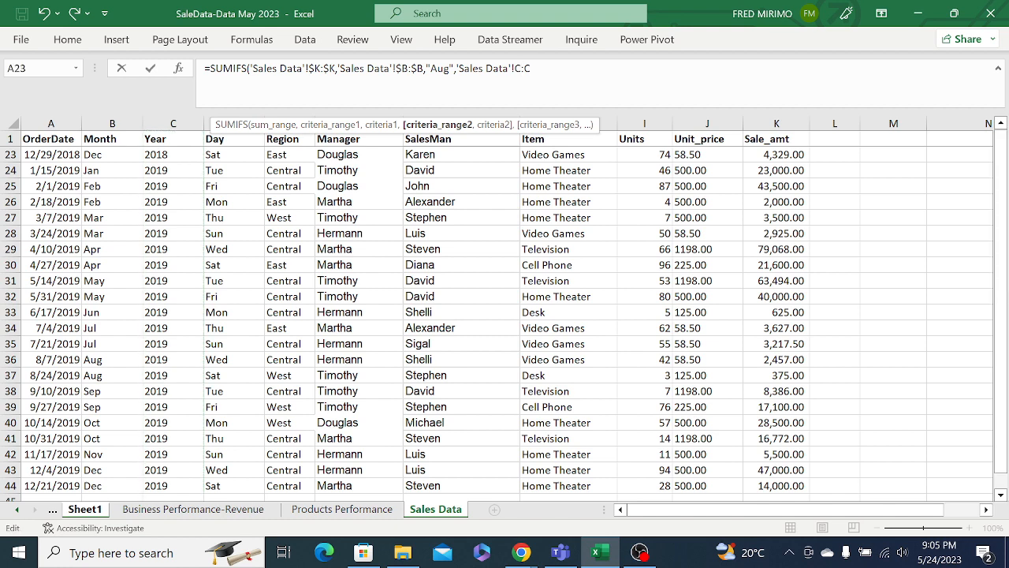
{"action": "key", "text": "F4"}
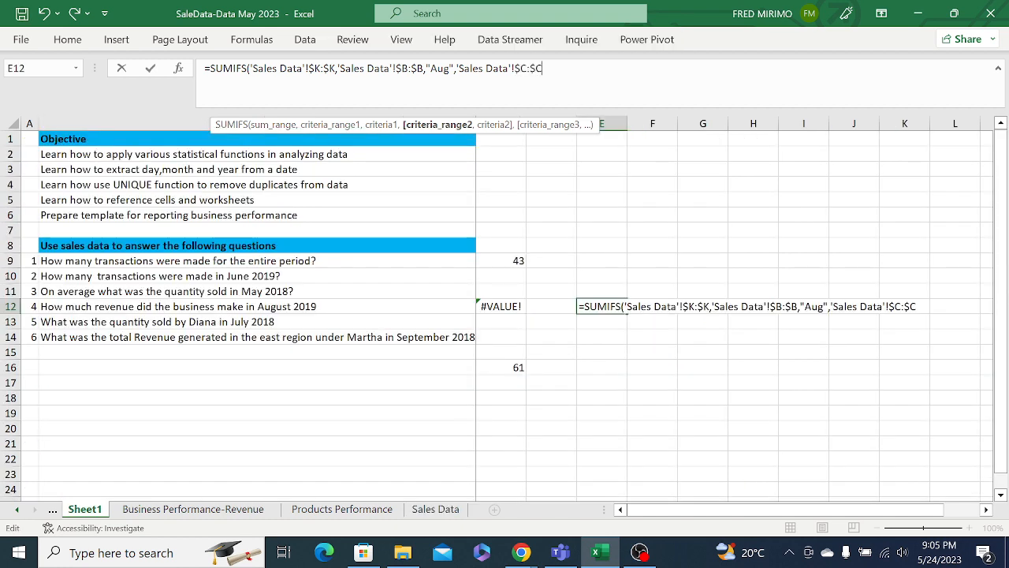
{"action": "type", "text": ","}
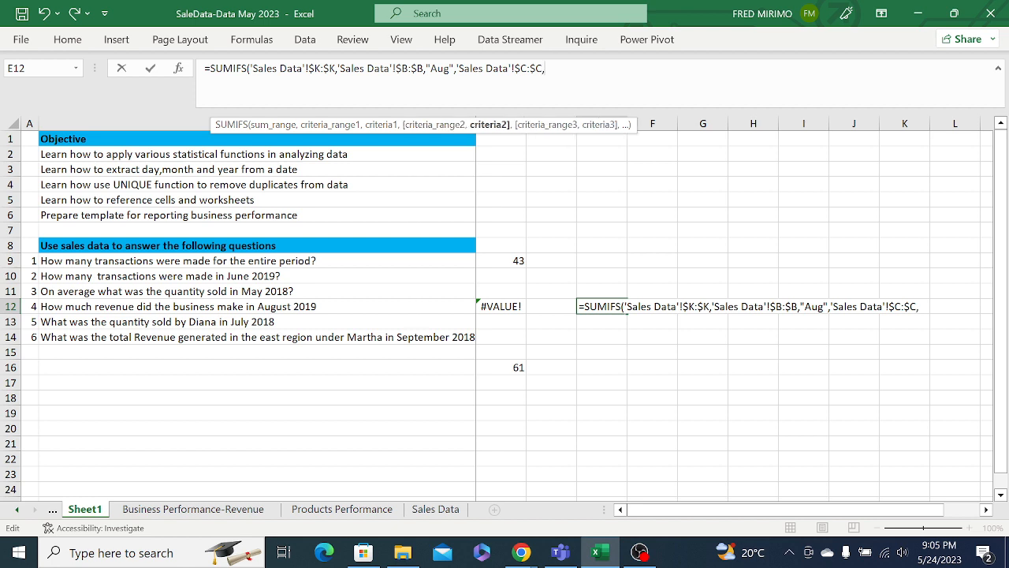
{"action": "type", "text": "\""}
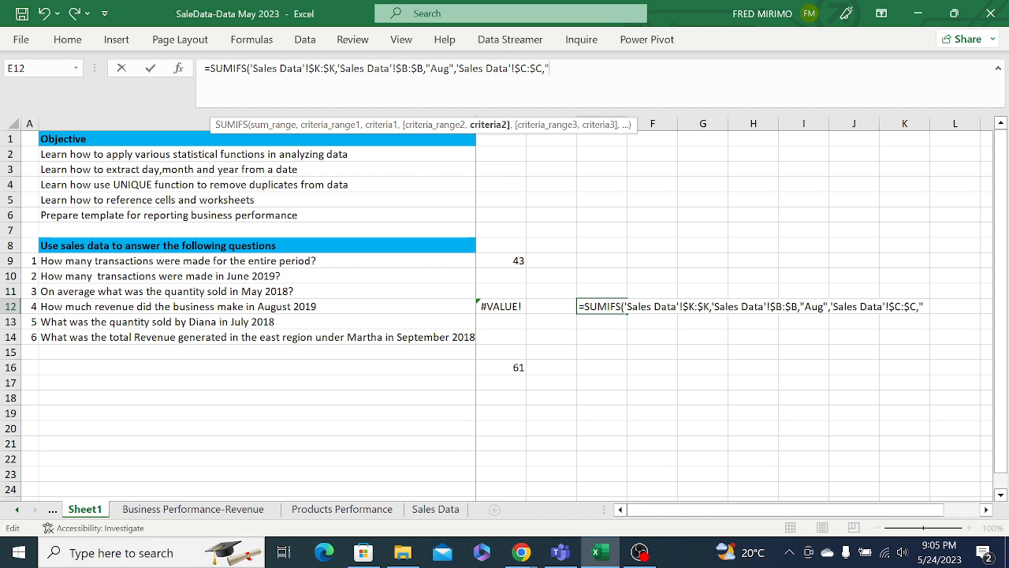
{"action": "type", "text": "2019\")"}
{"action": "key", "text": "Return"}
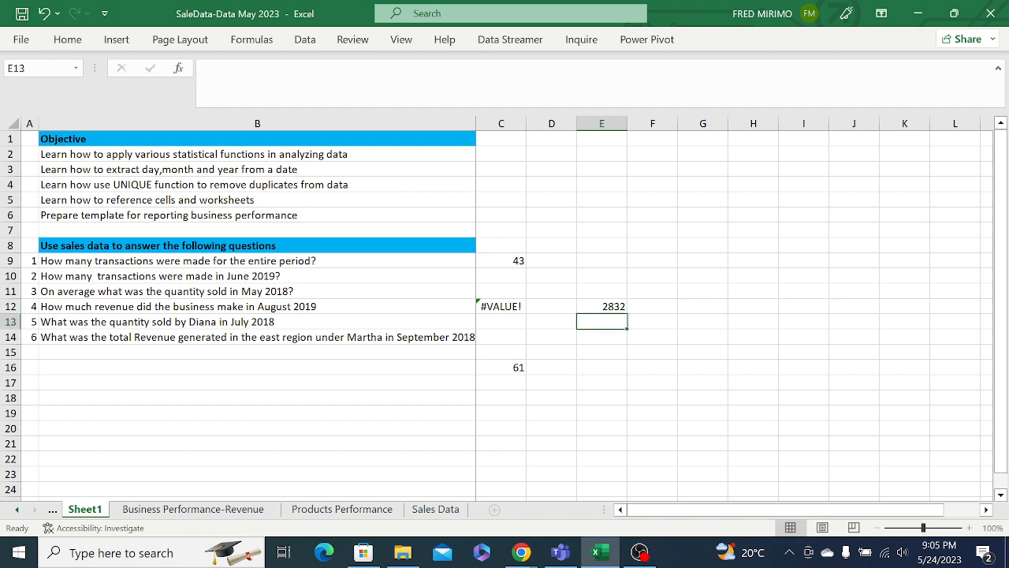
Compare the SUMIFS formulas in C12 and E12, and delete the one in C12.
{"action": "left_click", "coordinate": [502, 307]}
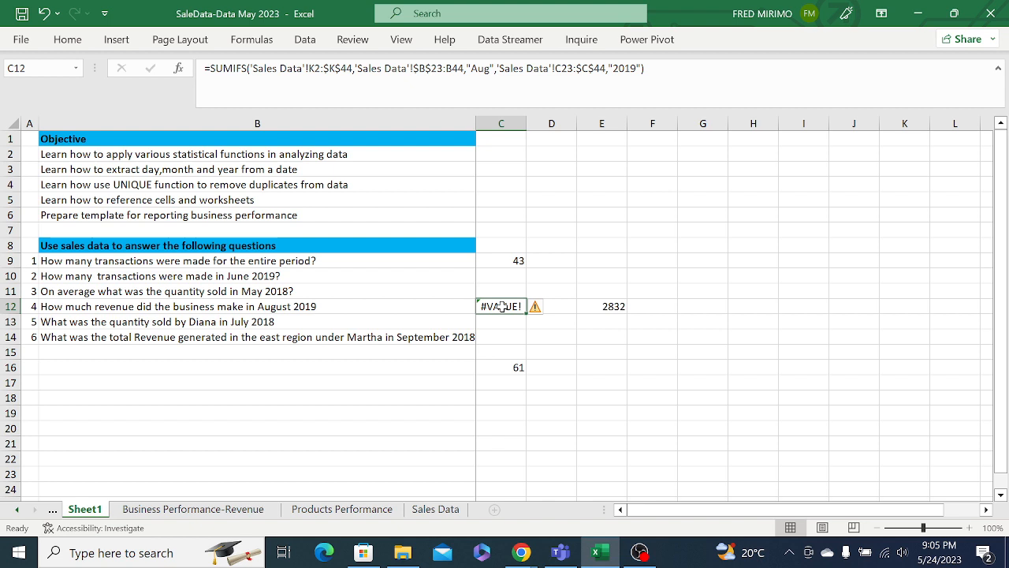
{"action": "left_click", "coordinate": [610, 304]}
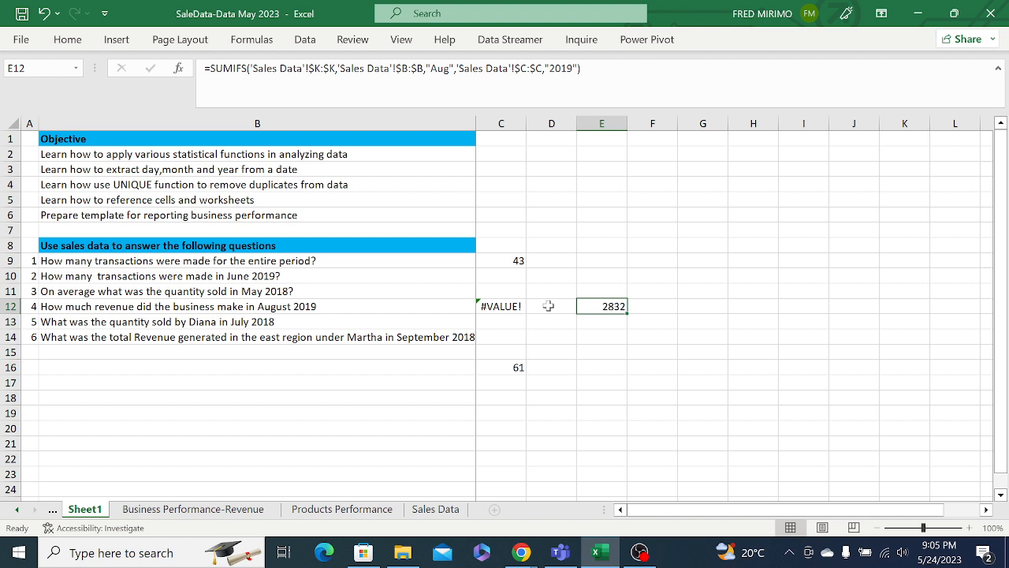
{"action": "left_click", "coordinate": [496, 307]}
{"action": "key", "text": "BackSpace"}
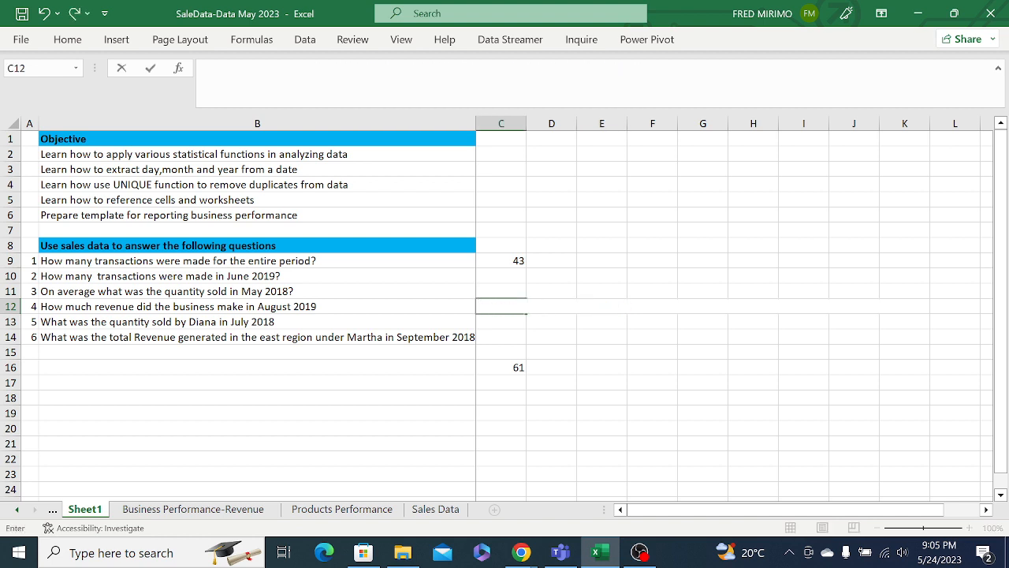
{"action": "left_click", "coordinate": [545, 339]}
Review the SUMIFS formula in E12 against the AVERAGEIFS formula in C16, checking its criteria ranges and criteria.
{"action": "left_click", "coordinate": [610, 307]}
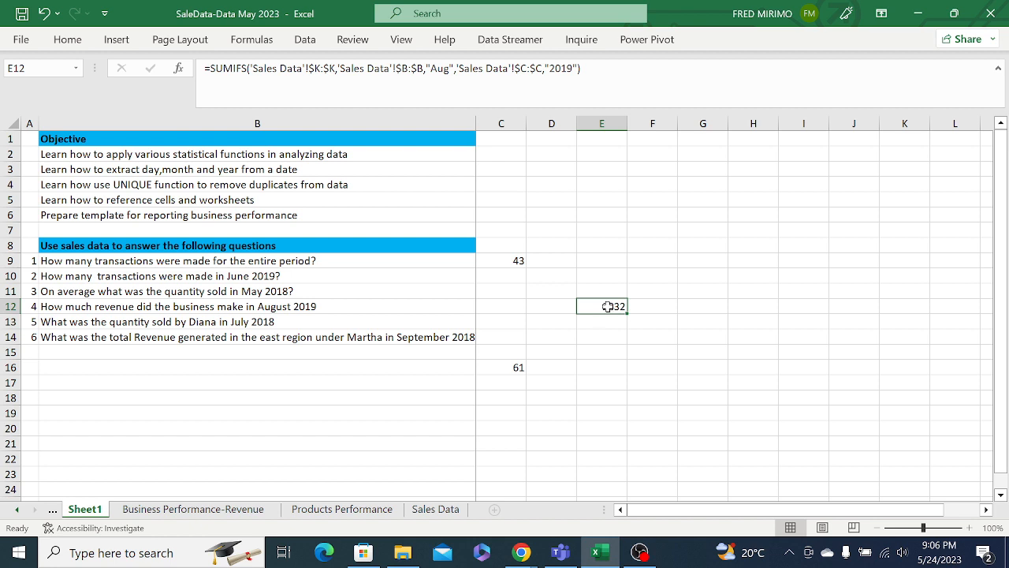
{"action": "left_click", "coordinate": [505, 365]}
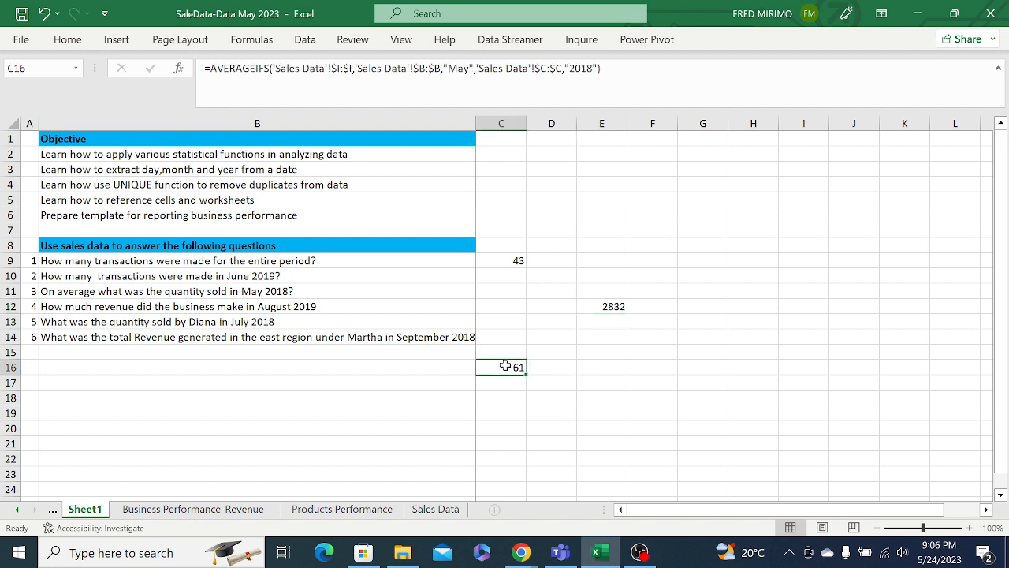
{"action": "left_click", "coordinate": [608, 306]}
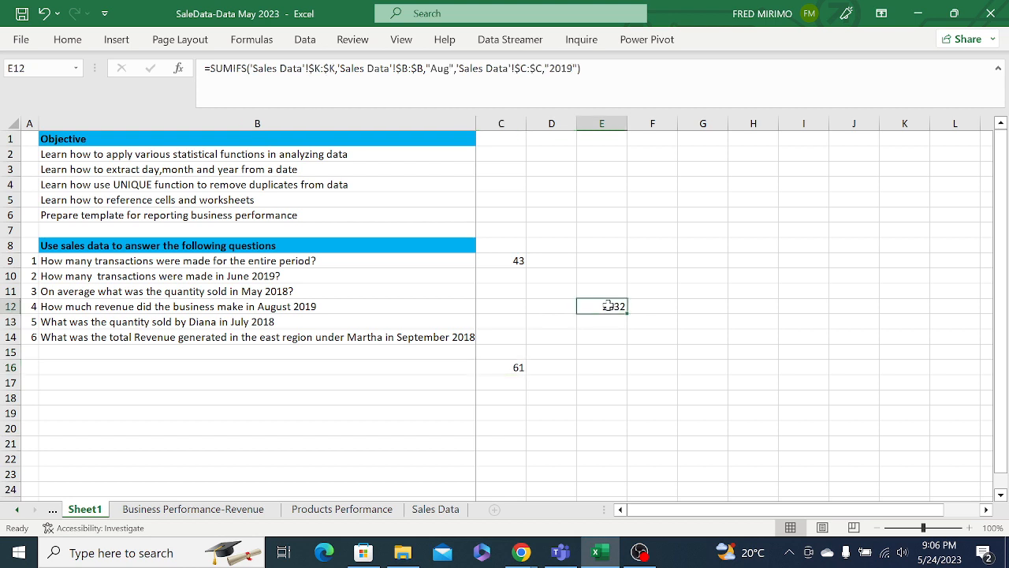
{"action": "left_click", "coordinate": [525, 69]}
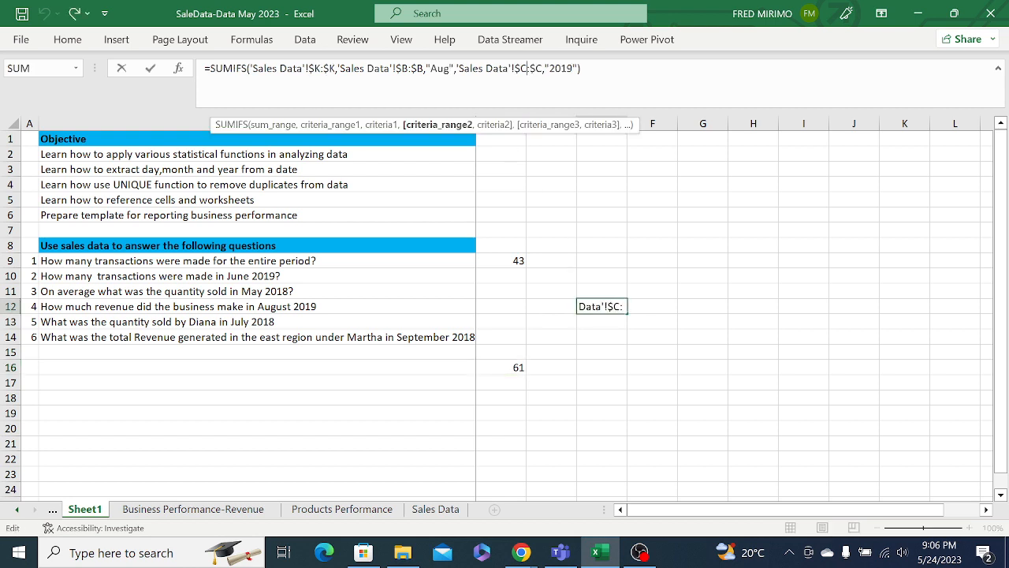
{"action": "key", "text": "Return"}
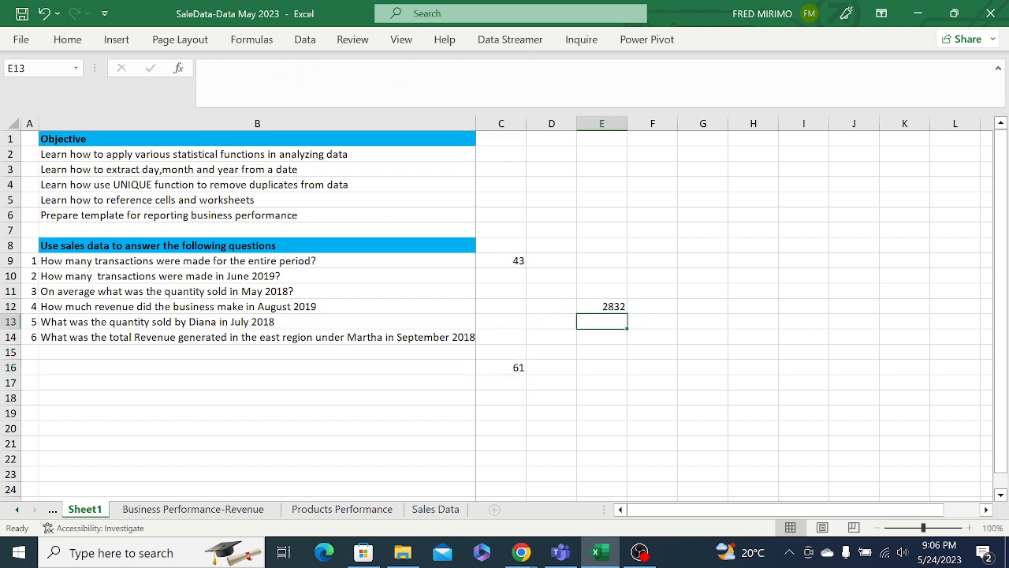
{"action": "left_click", "coordinate": [610, 306]}
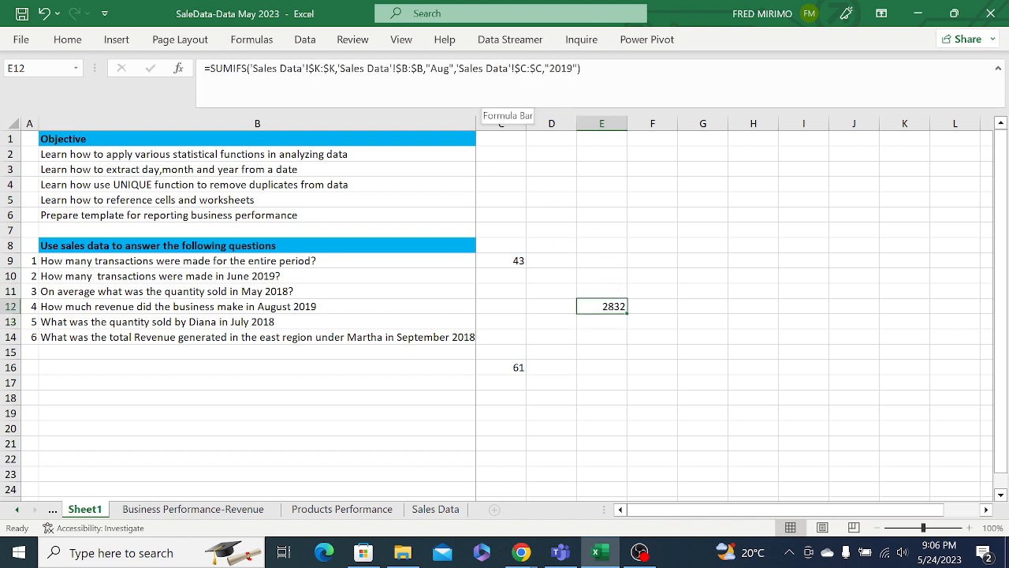
{"action": "left_click", "coordinate": [502, 69]}
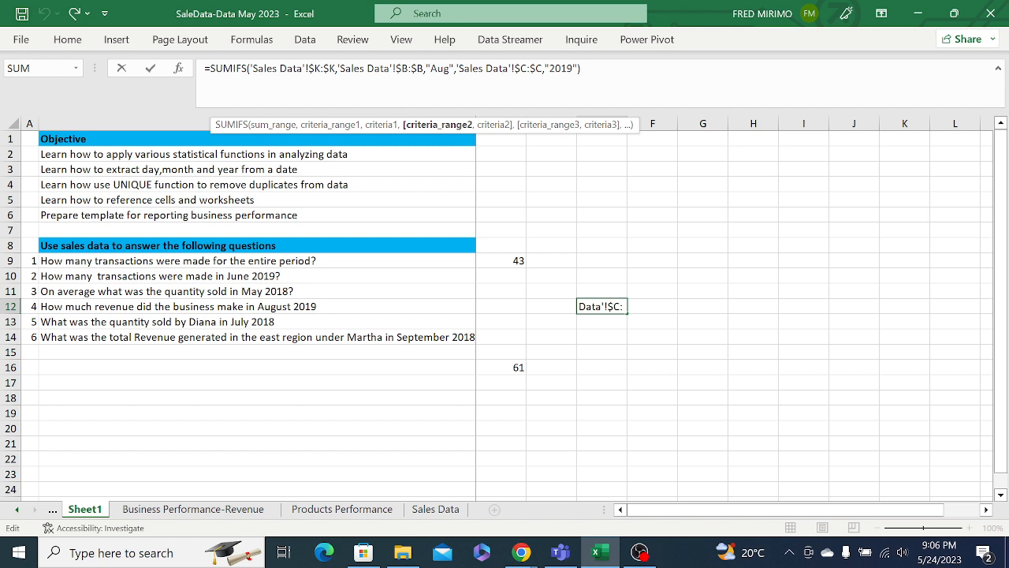
{"action": "left_click", "coordinate": [582, 69]}
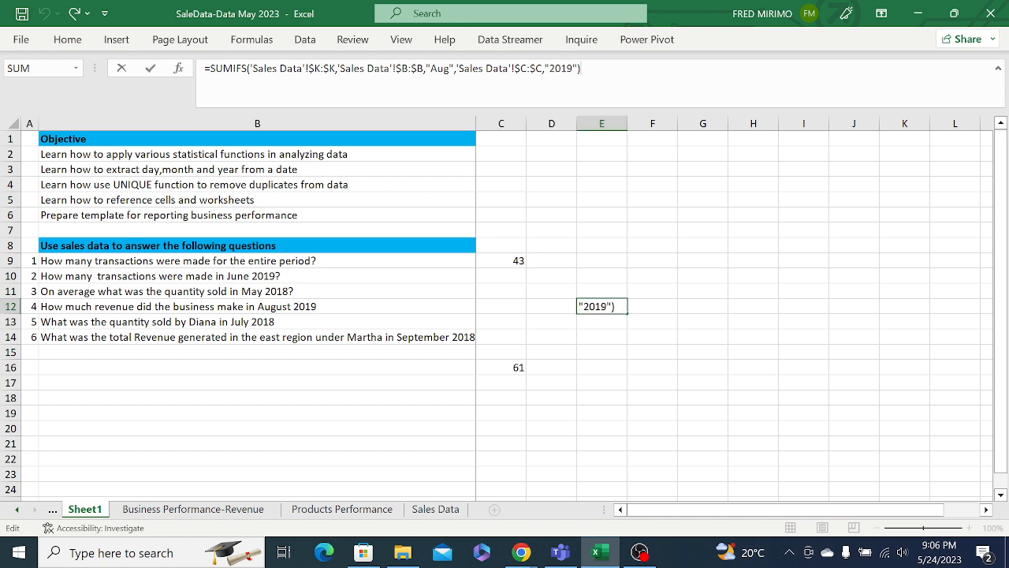
{"action": "key", "text": "Return"}
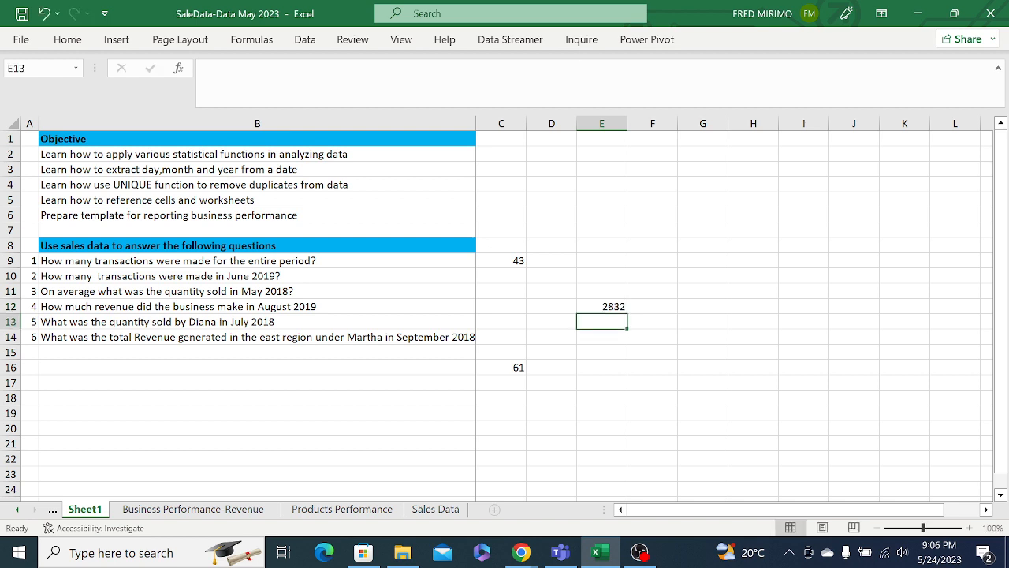
Delete the SUMIFS formula from E12 and select C13 beside the question on Diana's July 2018 quantity.
{"action": "left_click", "coordinate": [609, 302]}
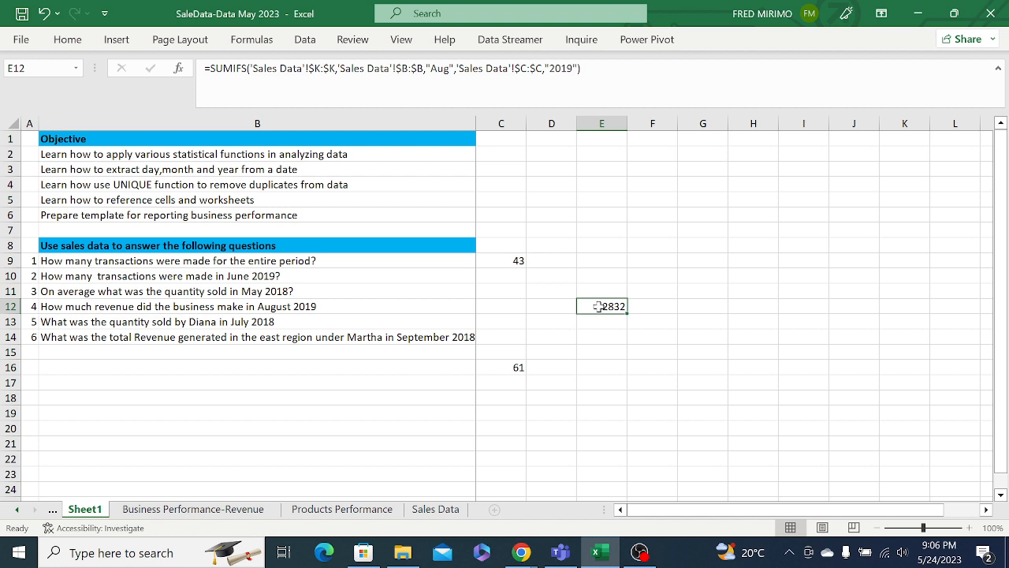
{"action": "key", "text": "BackSpace"}
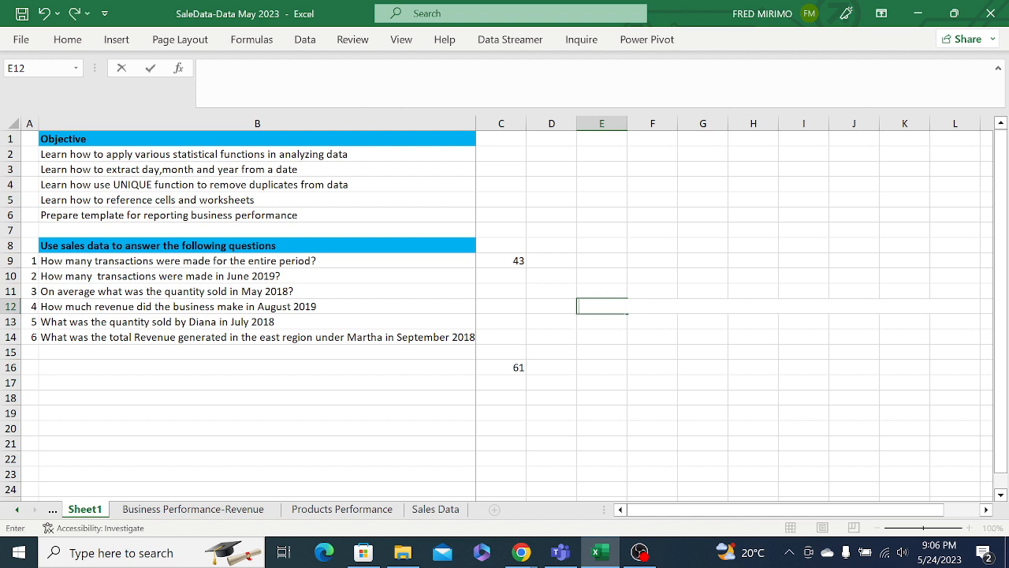
{"action": "left_click", "coordinate": [512, 324]}
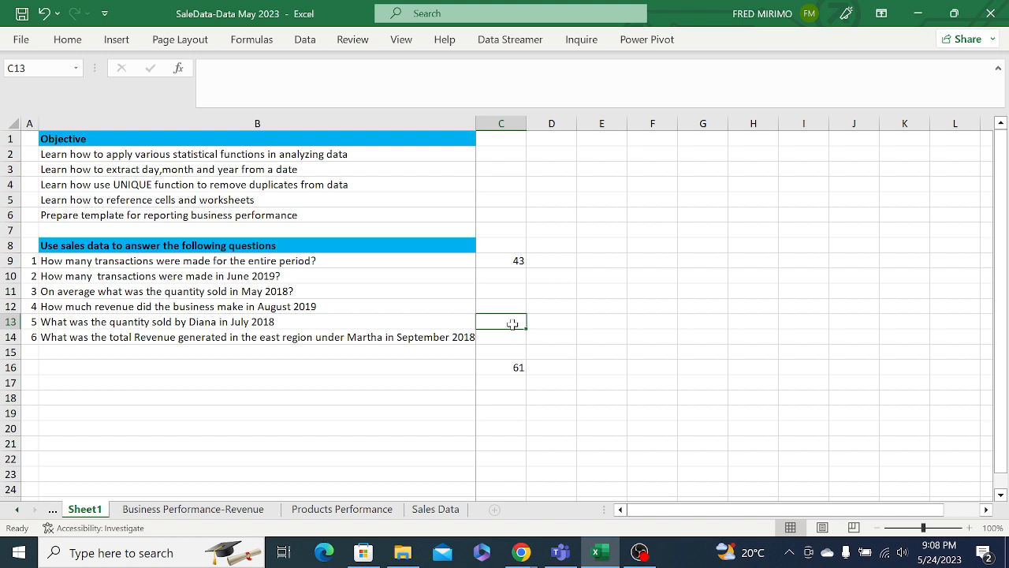
Start a SUMIFS formula in C13 with the entire Sales Data Units column, $I:$I, as the absolute sum range.
{"action": "type", "text": "=su"}
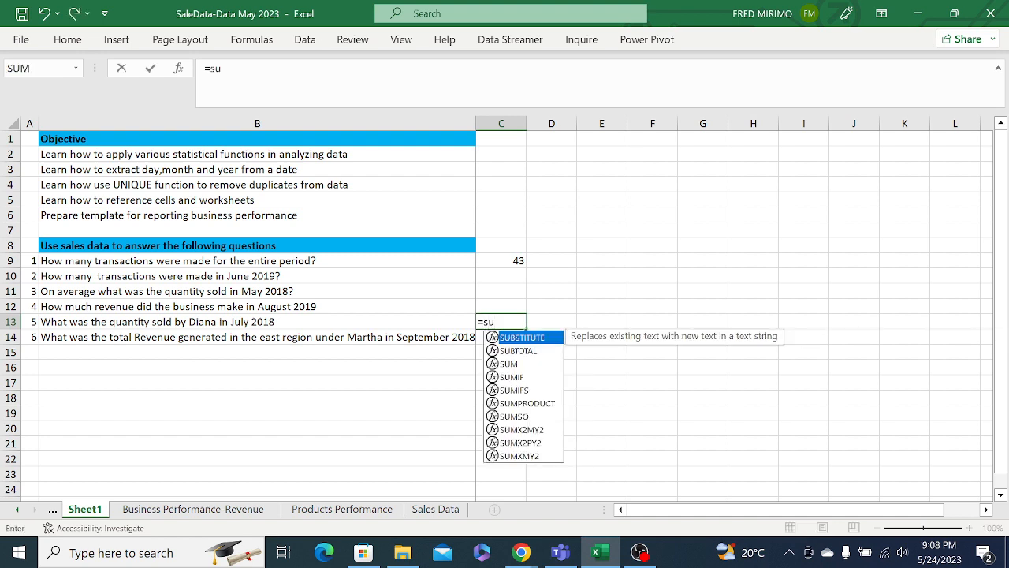
{"action": "left_click", "coordinate": [523, 391]}
{"action": "double_click", "coordinate": [523, 391]}
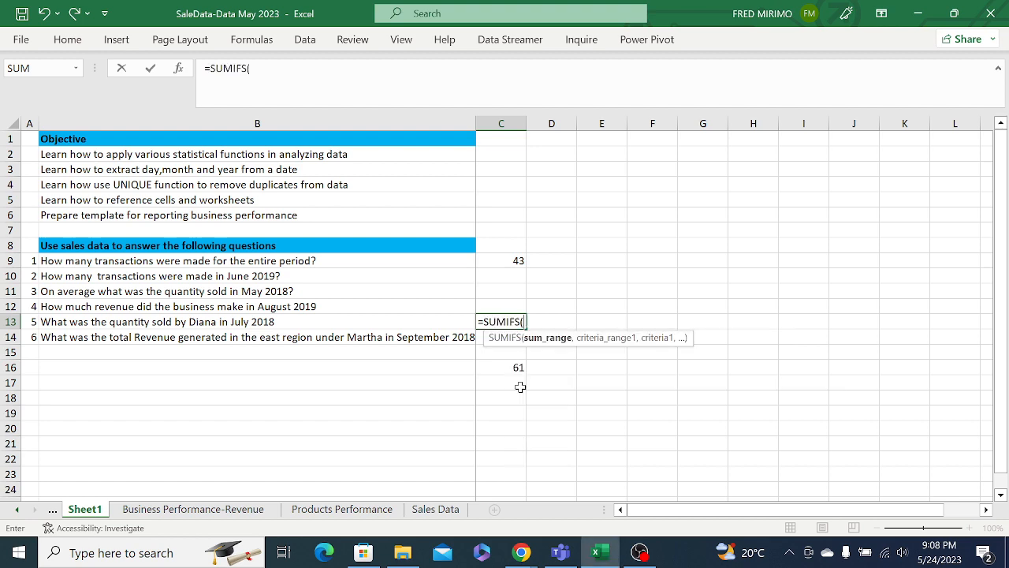
{"action": "left_click", "coordinate": [436, 509]}
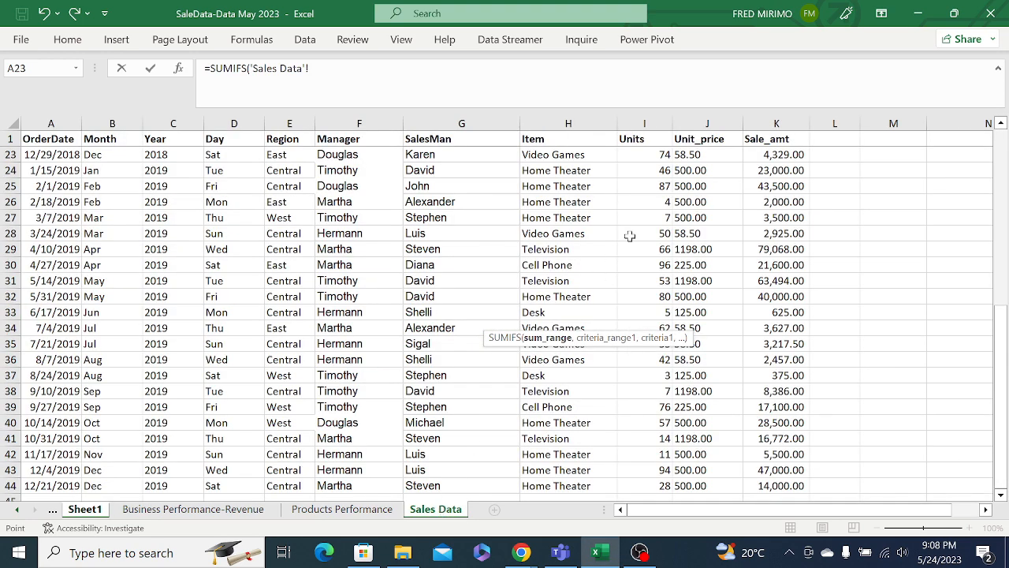
{"action": "left_click", "coordinate": [644, 122]}
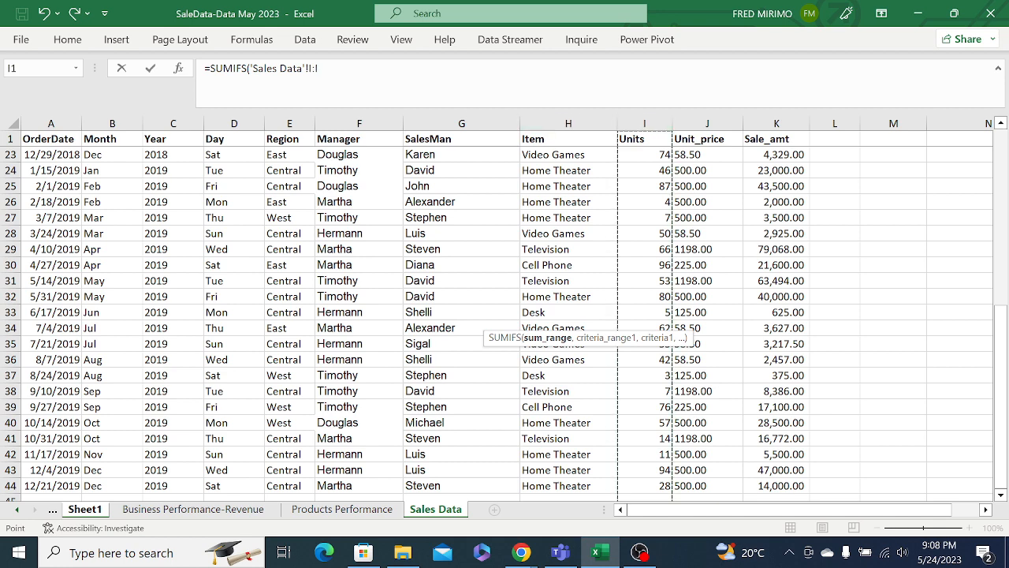
{"action": "left_click", "coordinate": [315, 68]}
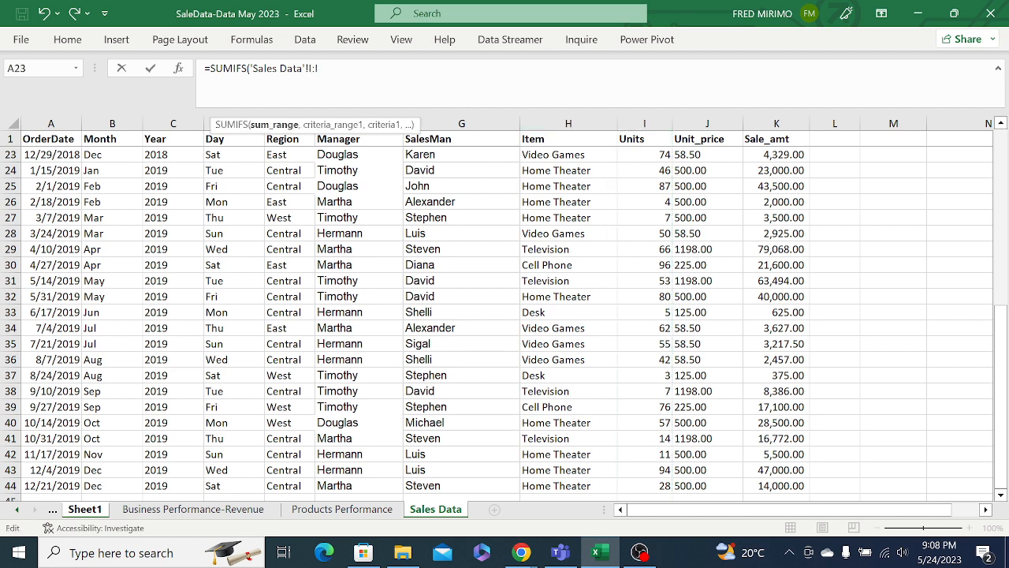
{"action": "key", "text": "F4"}
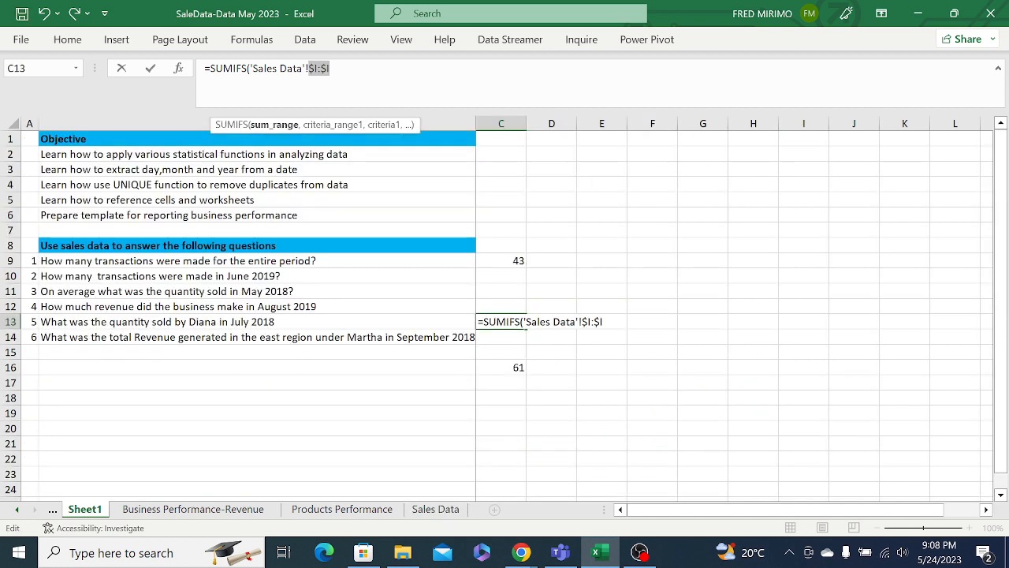
{"action": "type", "text": ","}
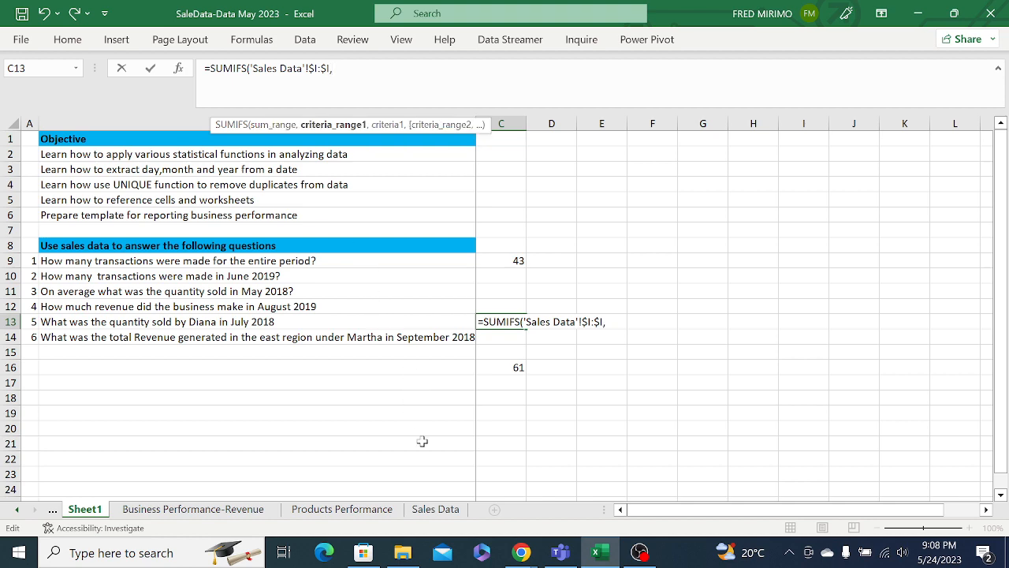
Add the entire Sales Data SalesMan column, $G:$G, as the first criteria range with the salesperson's name from question 5 as criterion.
{"action": "left_click", "coordinate": [444, 511]}
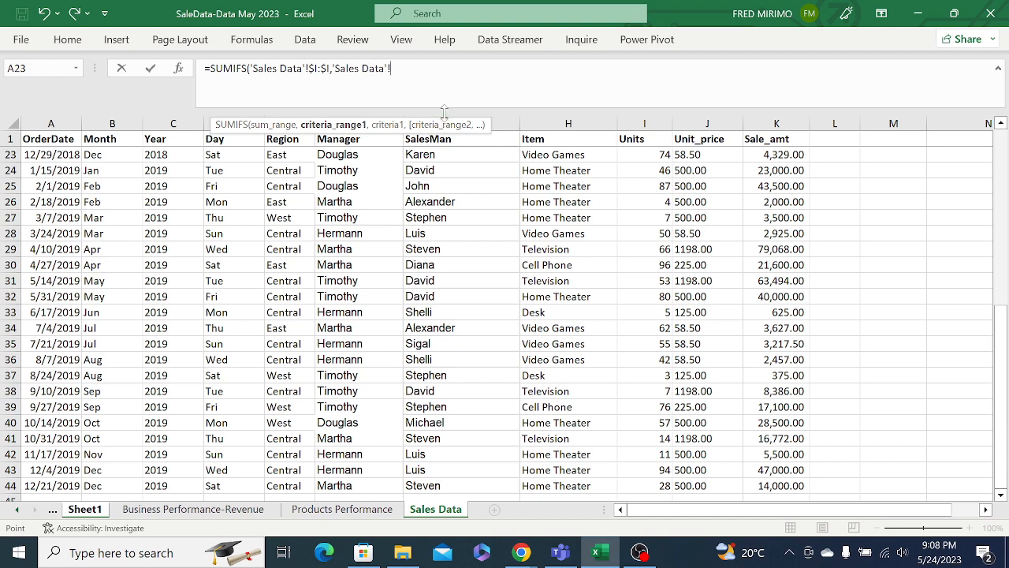
{"action": "left_click", "coordinate": [493, 116]}
{"action": "key", "text": "F4"}
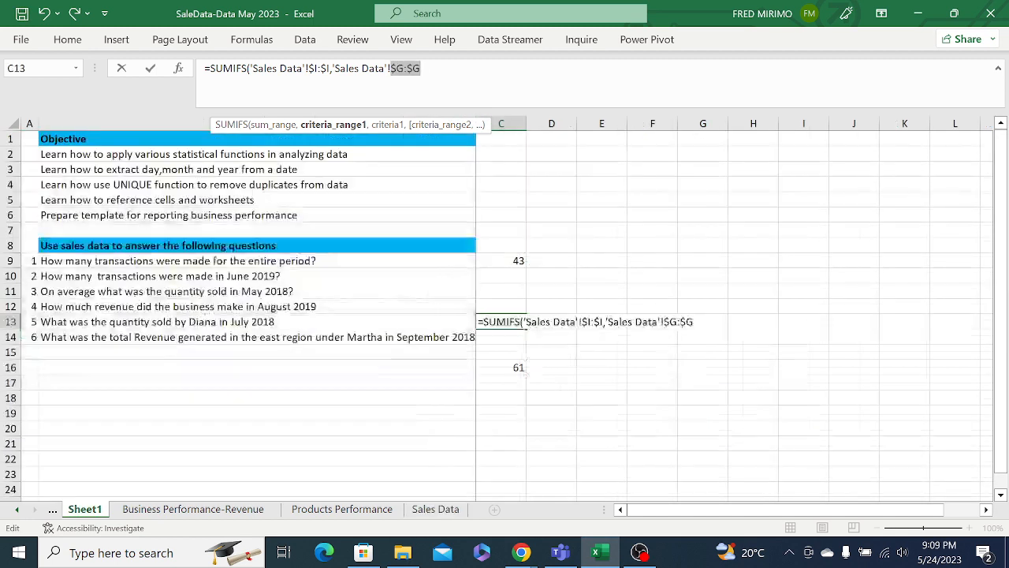
{"action": "type", "text": ","}
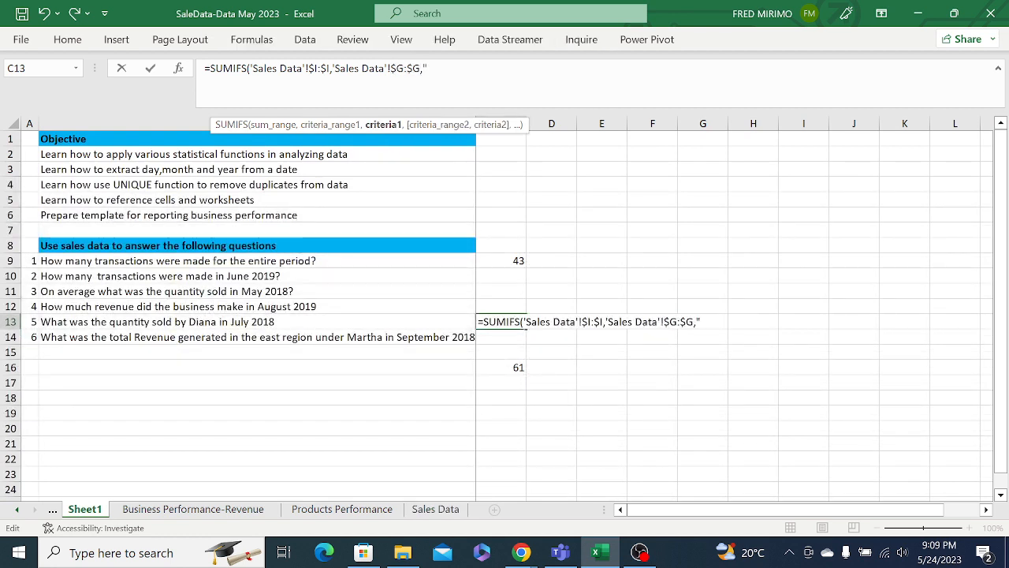
{"action": "type", "text": "\"Diana"}
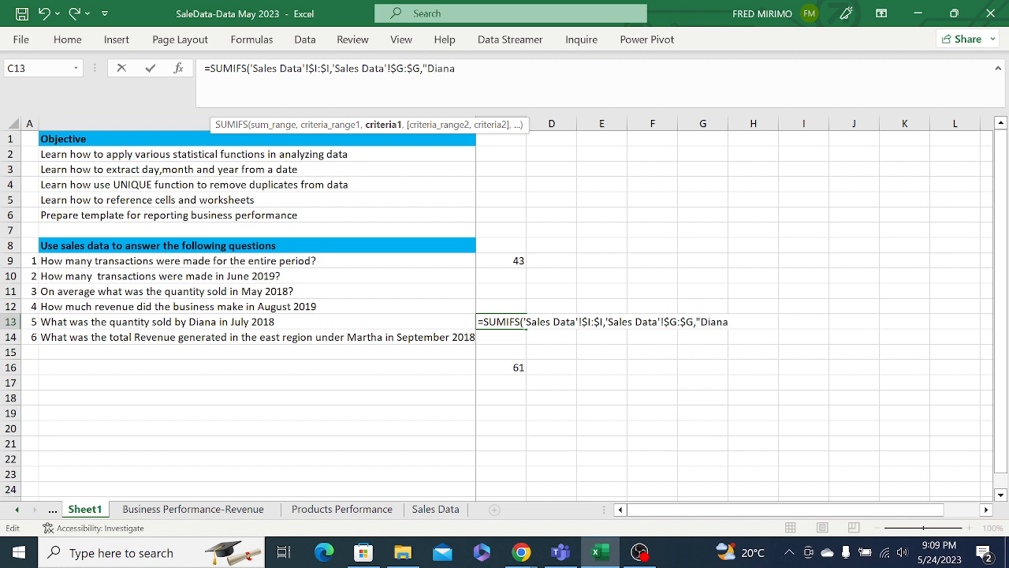
{"action": "type", "text": "\","}
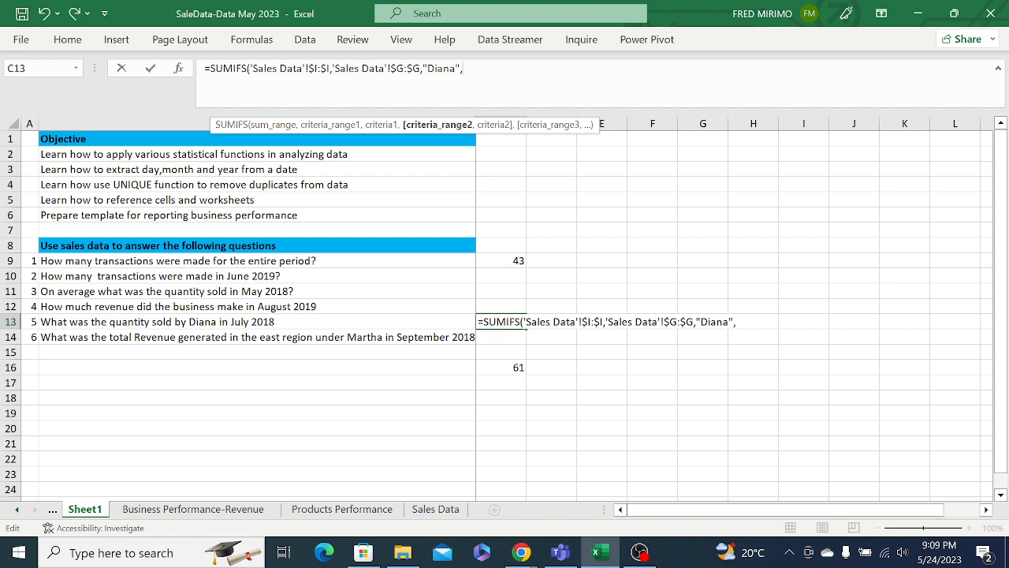
Add the entire Sales Data Month column, $B:$B, as the second criteria range with the criterion "Jul".
{"action": "left_click", "coordinate": [426, 509]}
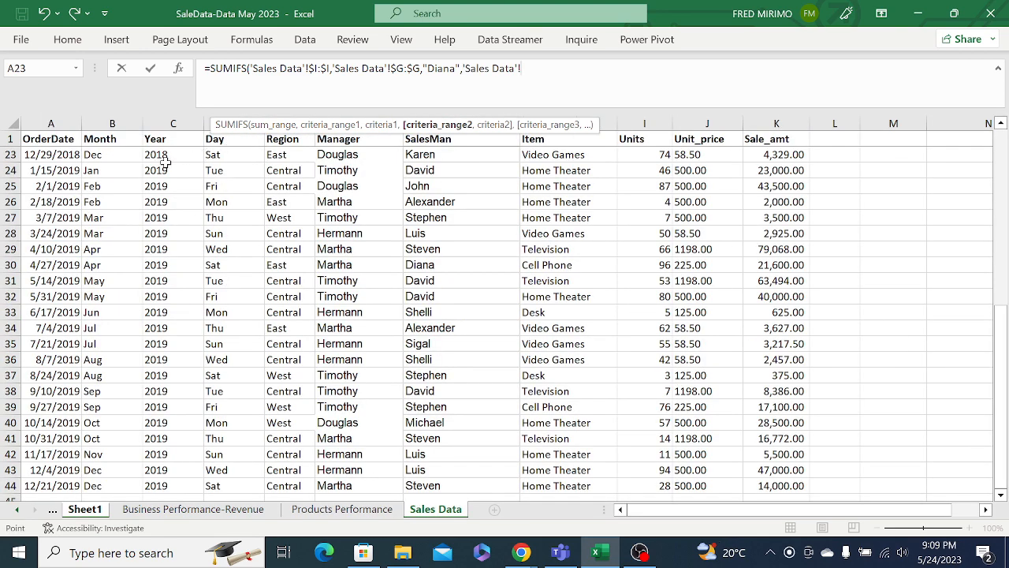
{"action": "left_click", "coordinate": [108, 129]}
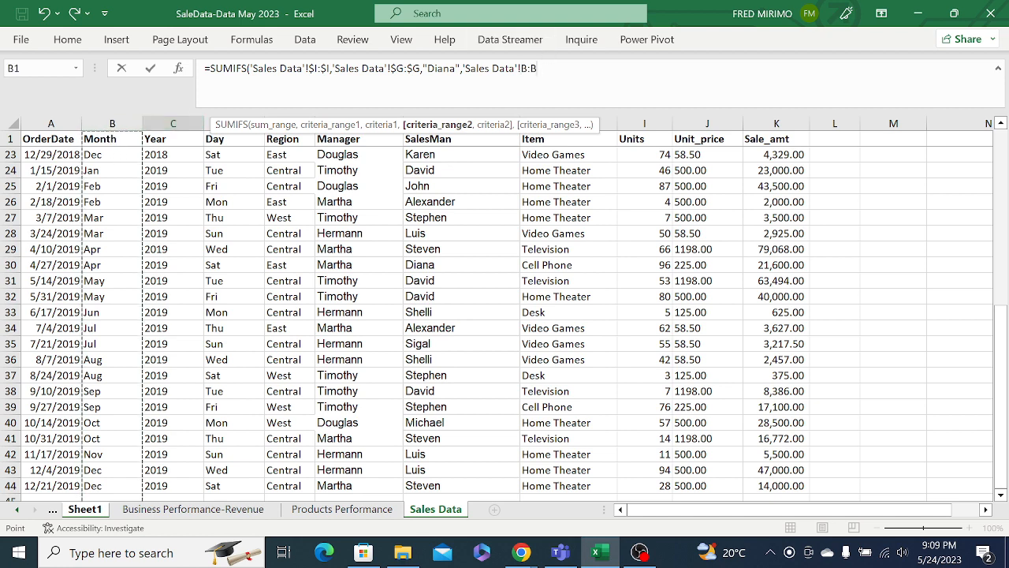
{"action": "left_click", "coordinate": [528, 69]}
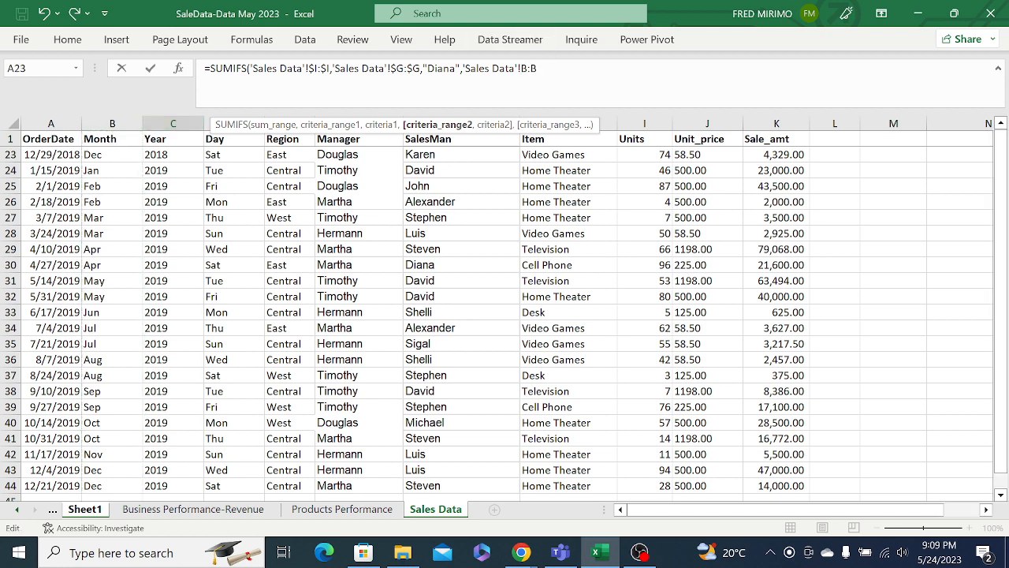
{"action": "key", "text": "F4"}
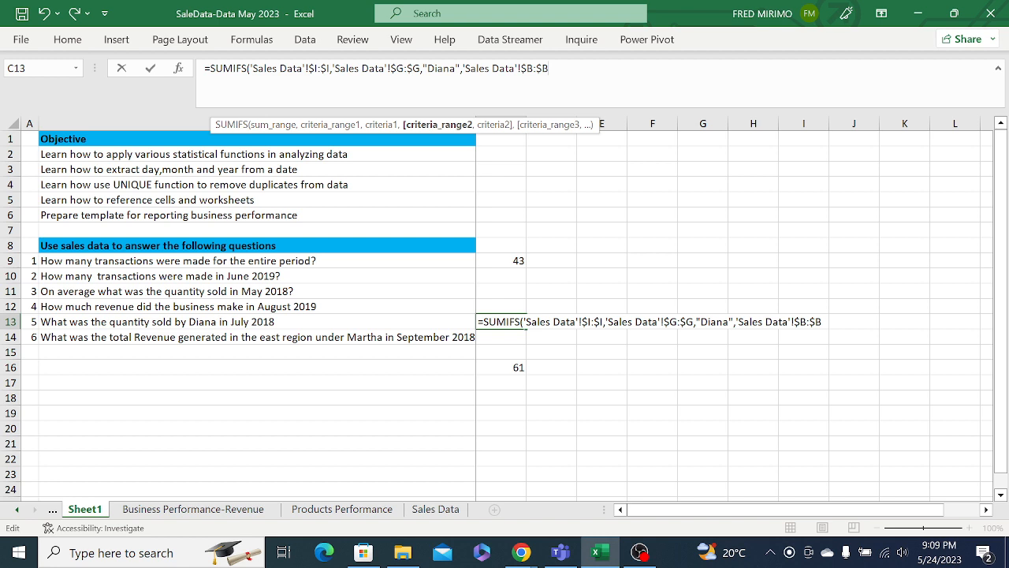
{"action": "type", "text": ","}
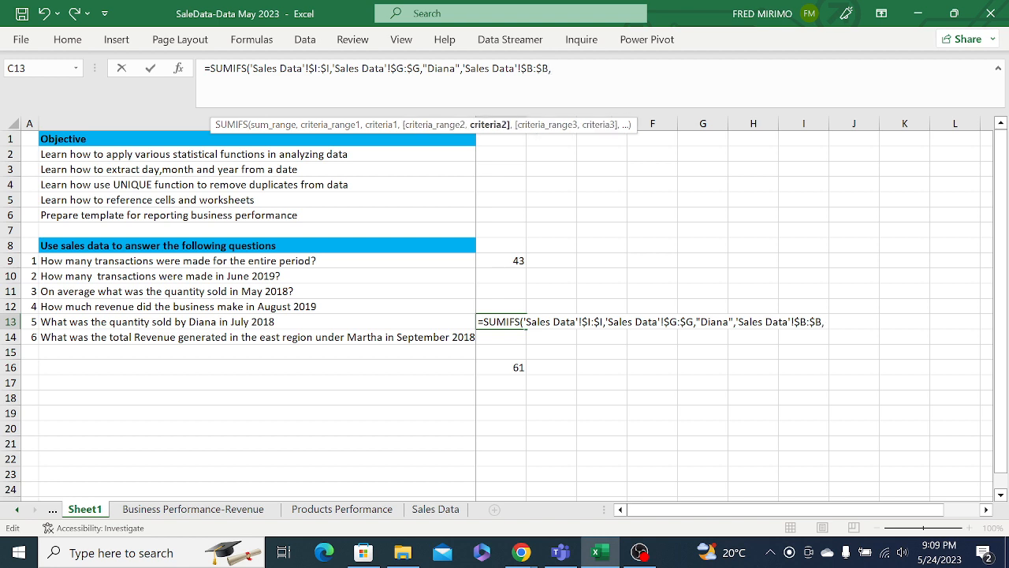
{"action": "type", "text": "\""}
{"action": "type", "text": "J"}
{"action": "type", "text": "u"}
{"action": "type", "text": "l\""}
{"action": "key", "text": "BackSpace"}
{"action": "type", "text": "\""}
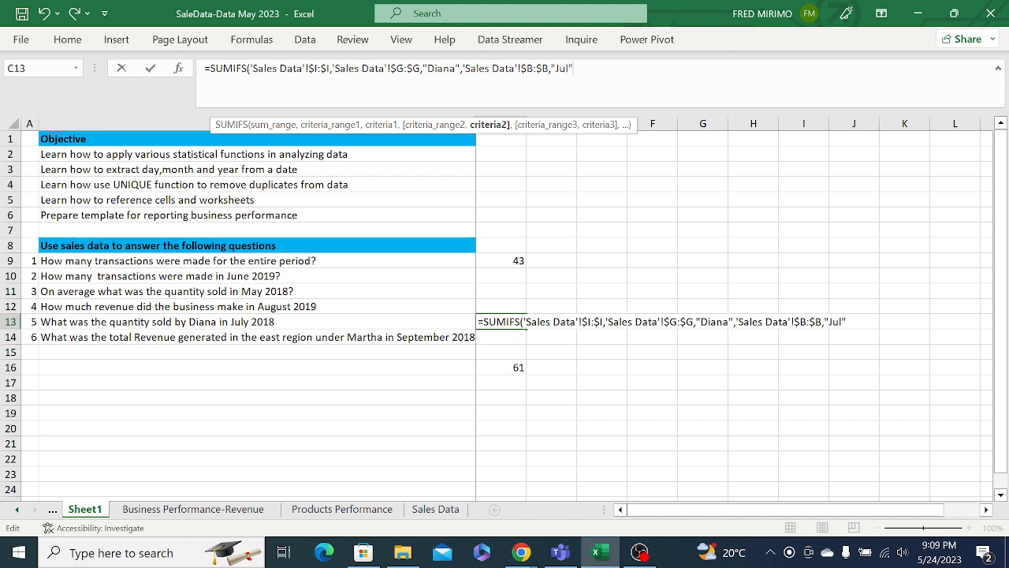
{"action": "type", "text": ","}
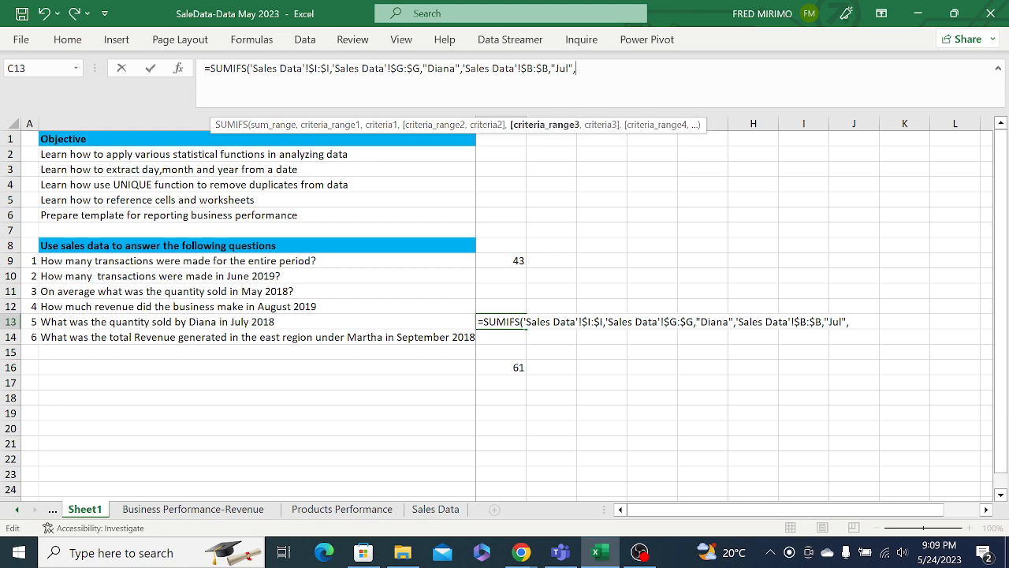
Add the entire Sales Data Year column, $C:$C, with the criterion "2018" and complete the SUMIFS formula in C13.
{"action": "left_click", "coordinate": [435, 508]}
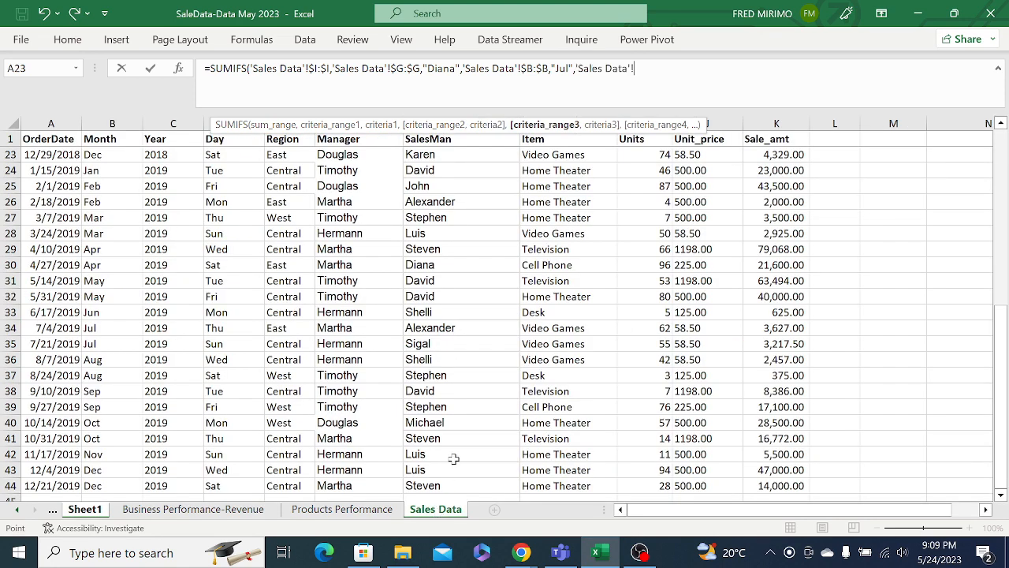
{"action": "left_click", "coordinate": [173, 124]}
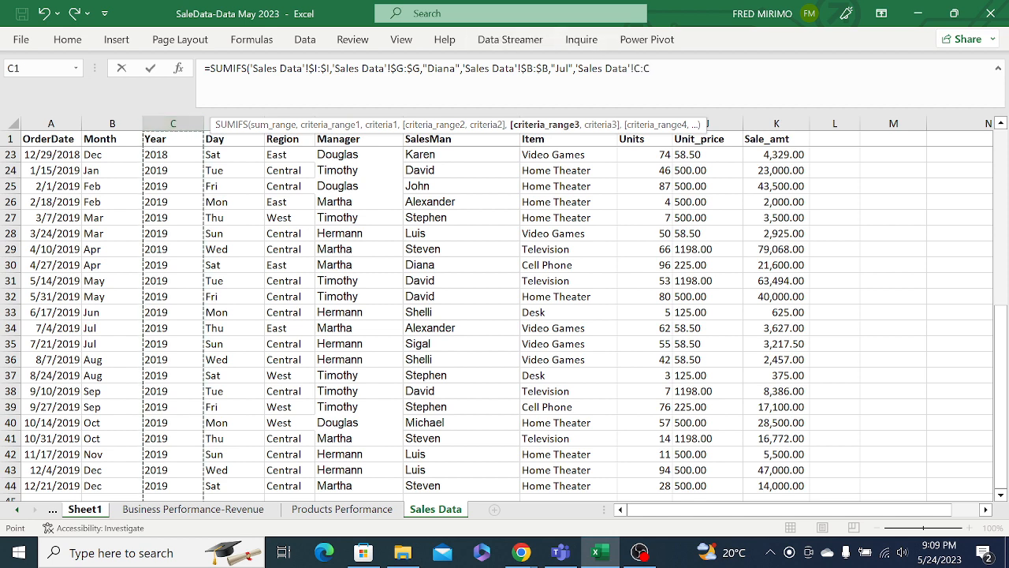
{"action": "key", "text": "F4"}
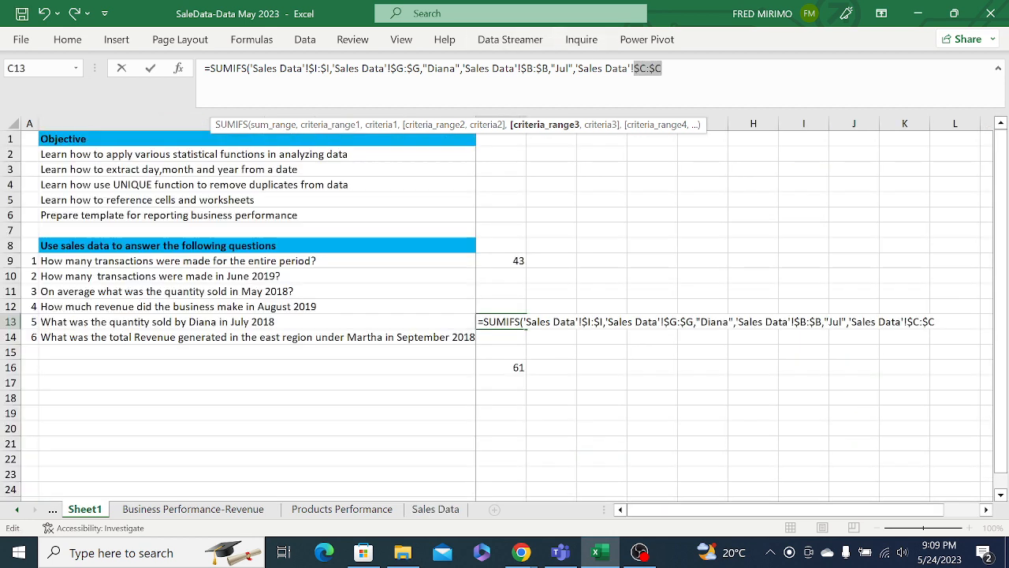
{"action": "type", "text": ","}
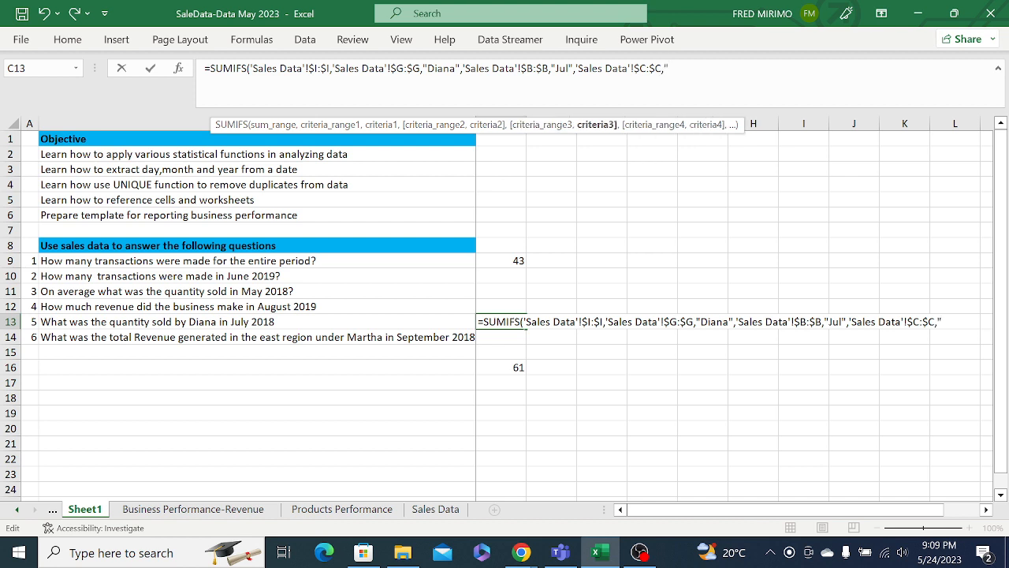
{"action": "type", "text": "2018\")"}
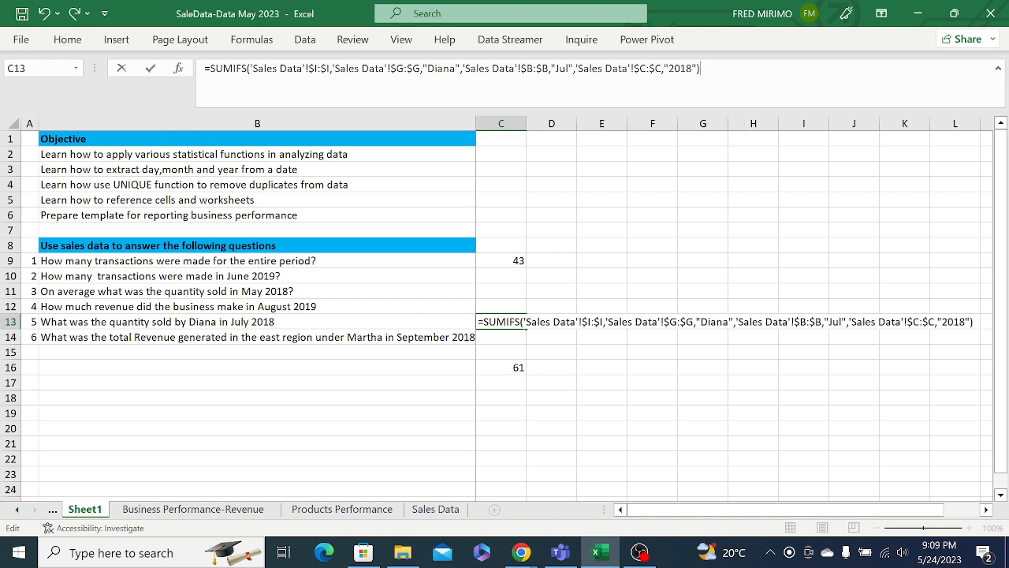
{"action": "key", "text": "Return"}
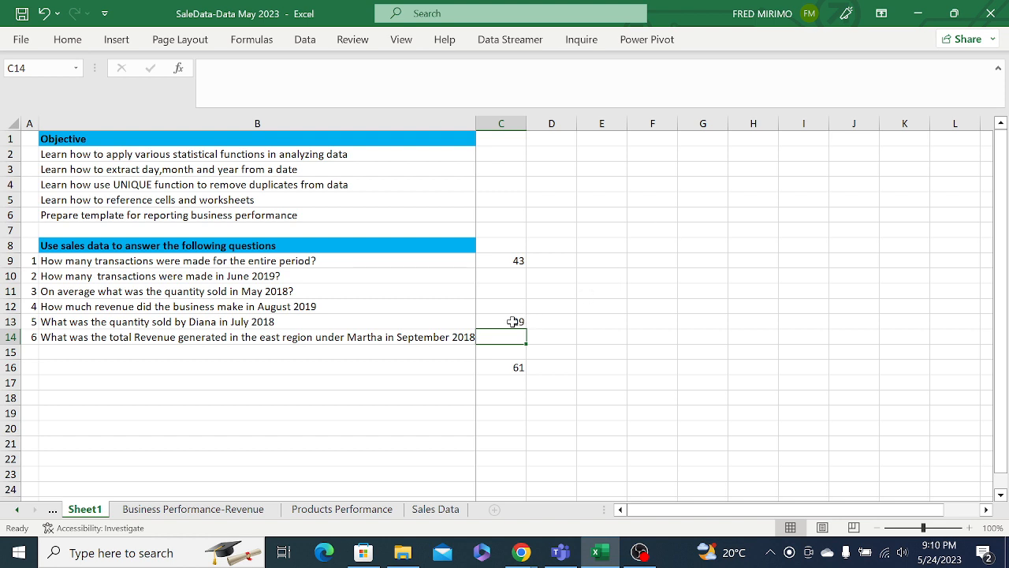
Review the SUMIFS formula in C13 against the wording of question 5 in B13, checking its ranges and criteria.
{"action": "left_click", "coordinate": [493, 325]}
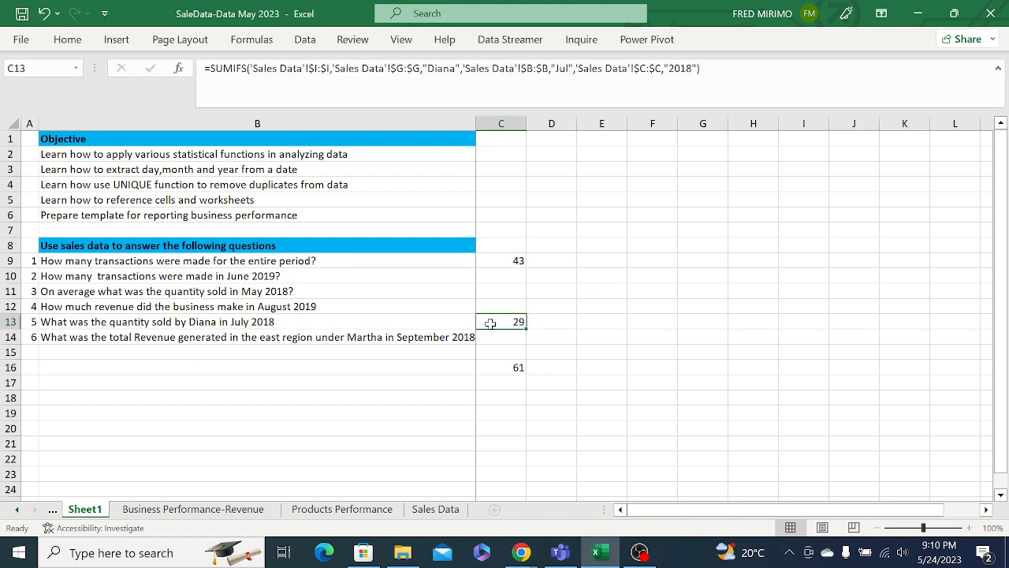
{"action": "left_click", "coordinate": [119, 322]}
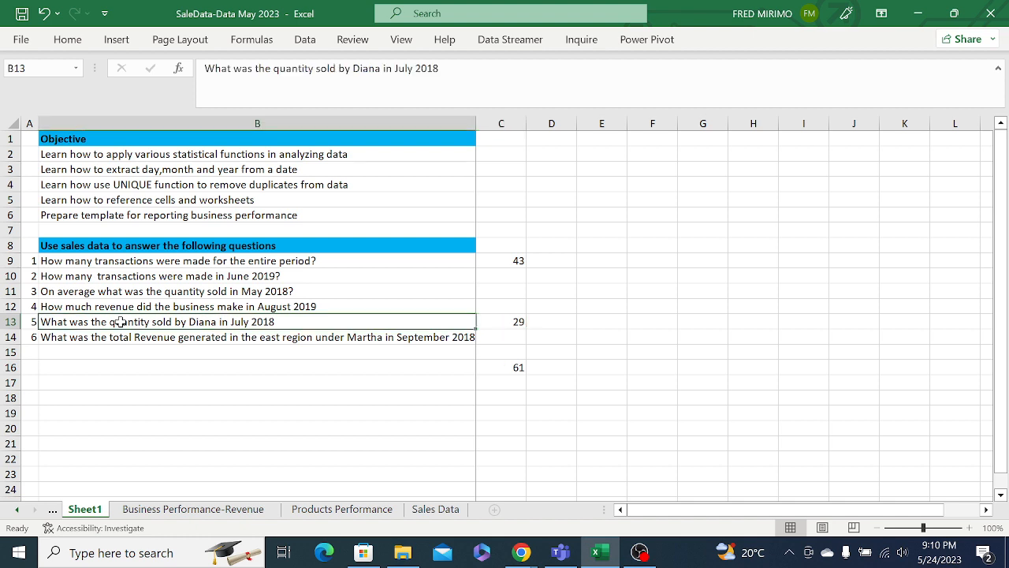
{"action": "left_click", "coordinate": [503, 325]}
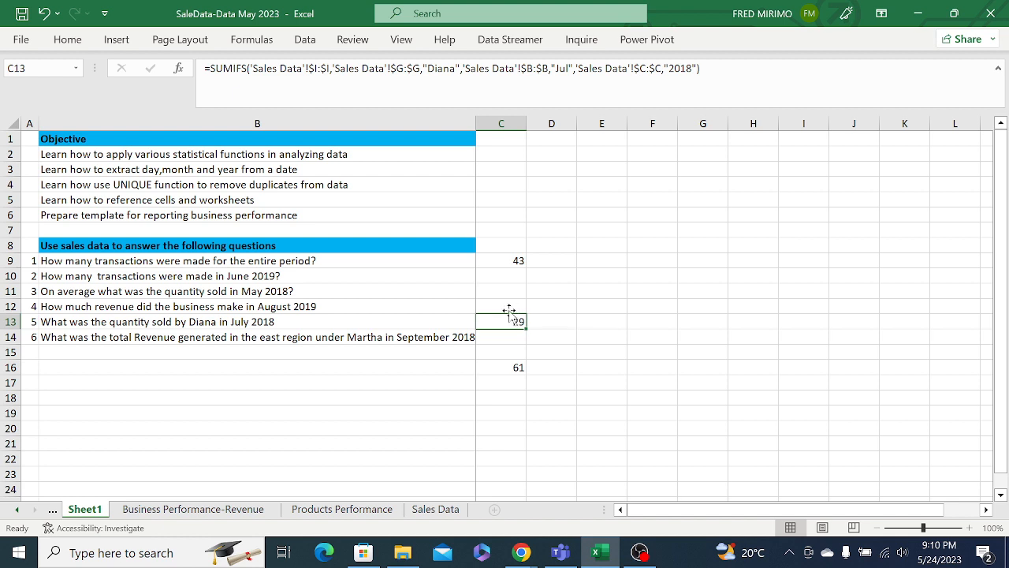
{"action": "left_click", "coordinate": [527, 68]}
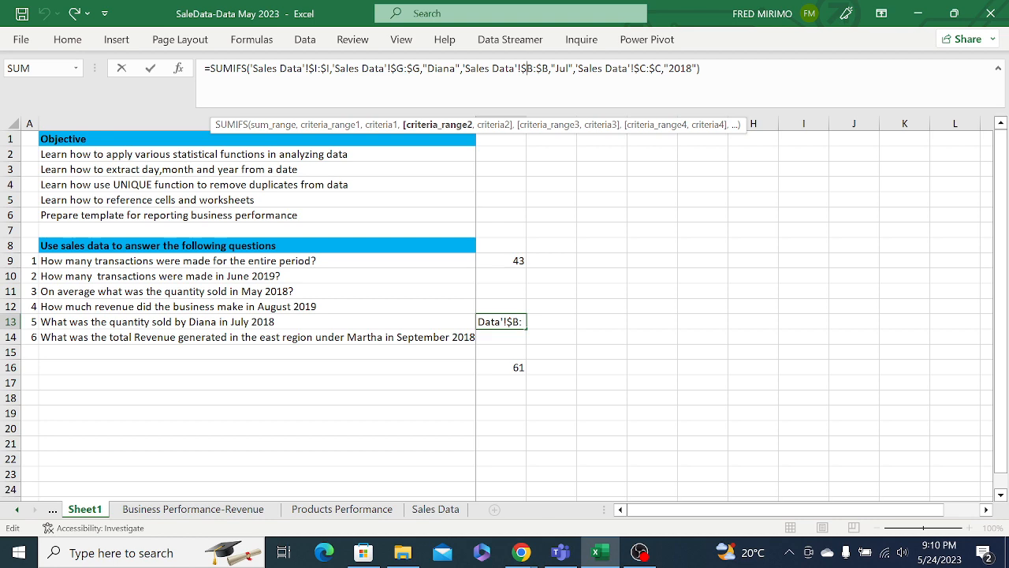
Preview the Google Meet window in Chrome to check on the screen-sharing session.
{"action": "left_click", "coordinate": [518, 552]}
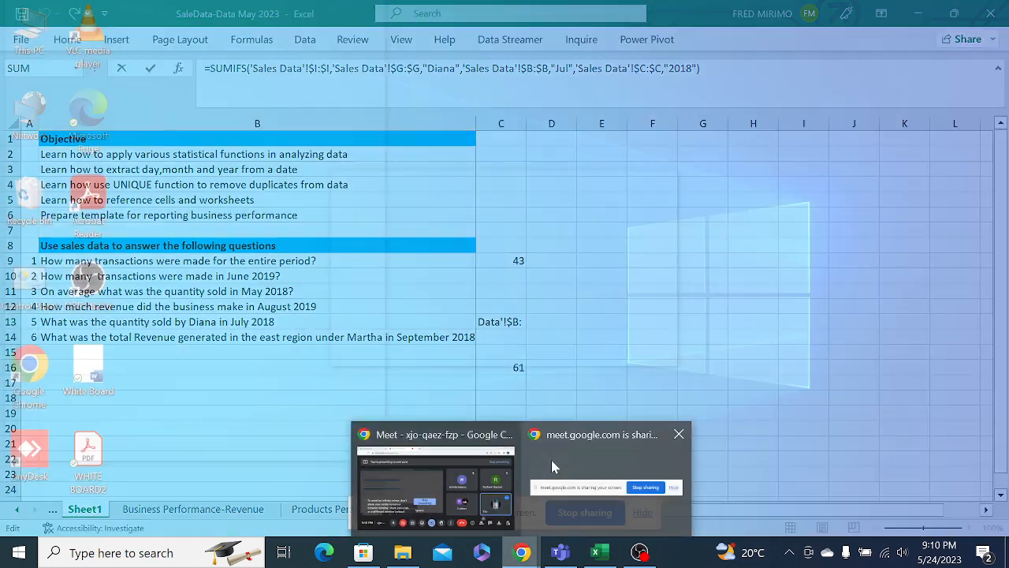
{"action": "mouse_move", "coordinate": [462, 480]}
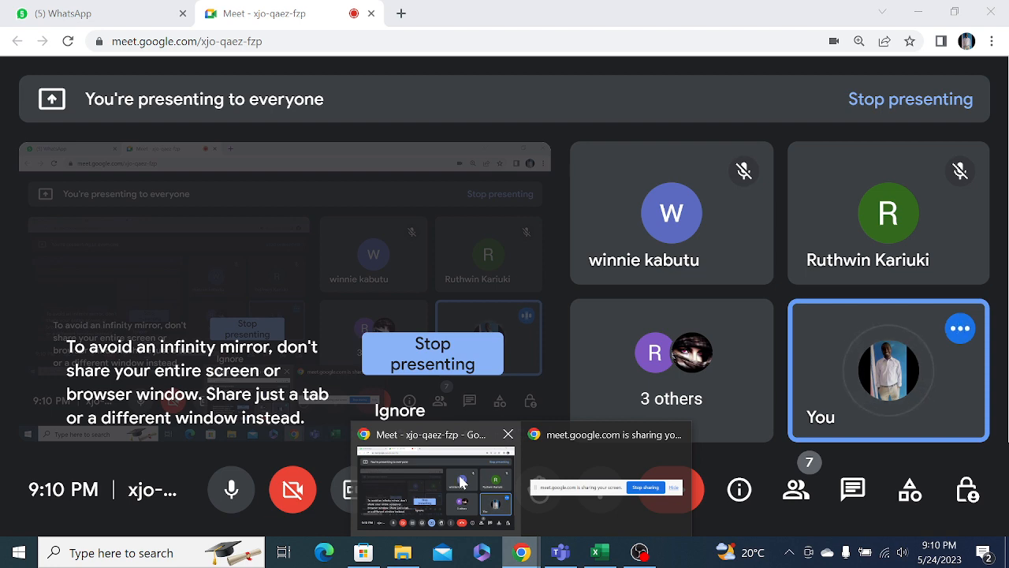
{"action": "mouse_move", "coordinate": [562, 453]}
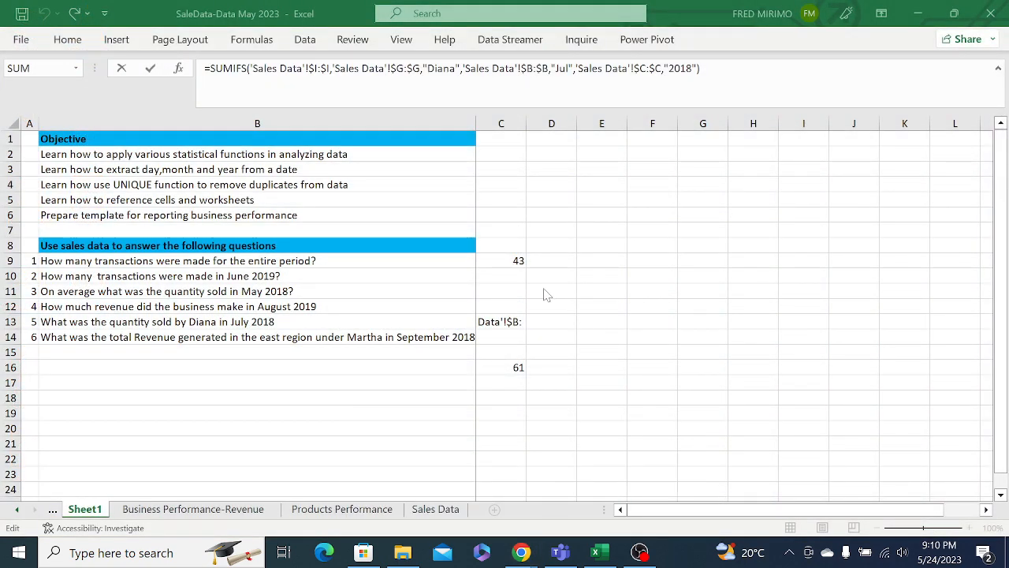
Erase the SUMIFS formula in C13 back to "=SU" so it can be rebuilt from the start.
{"action": "left_click", "coordinate": [527, 68]}
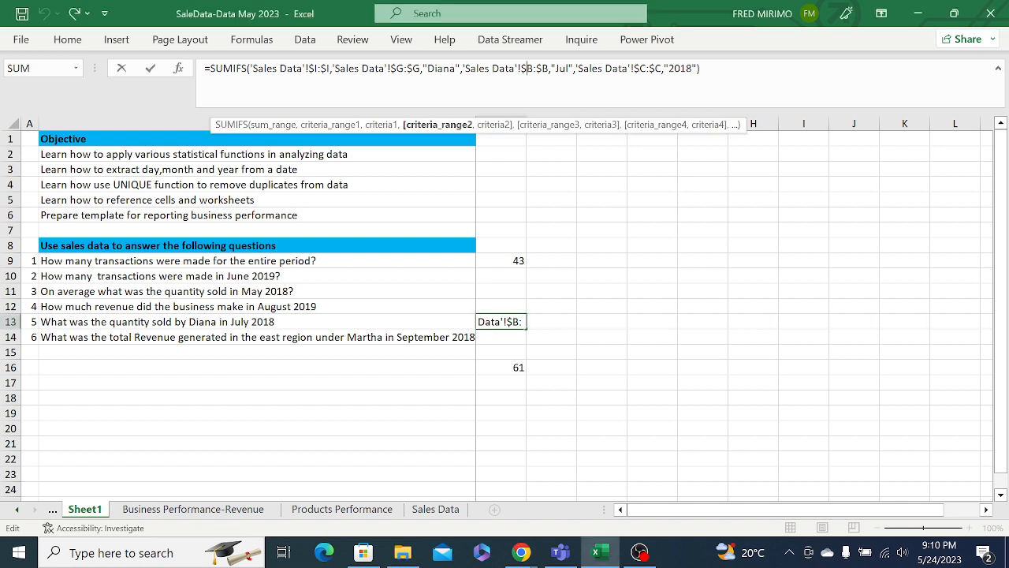
{"action": "left_click", "coordinate": [702, 68]}
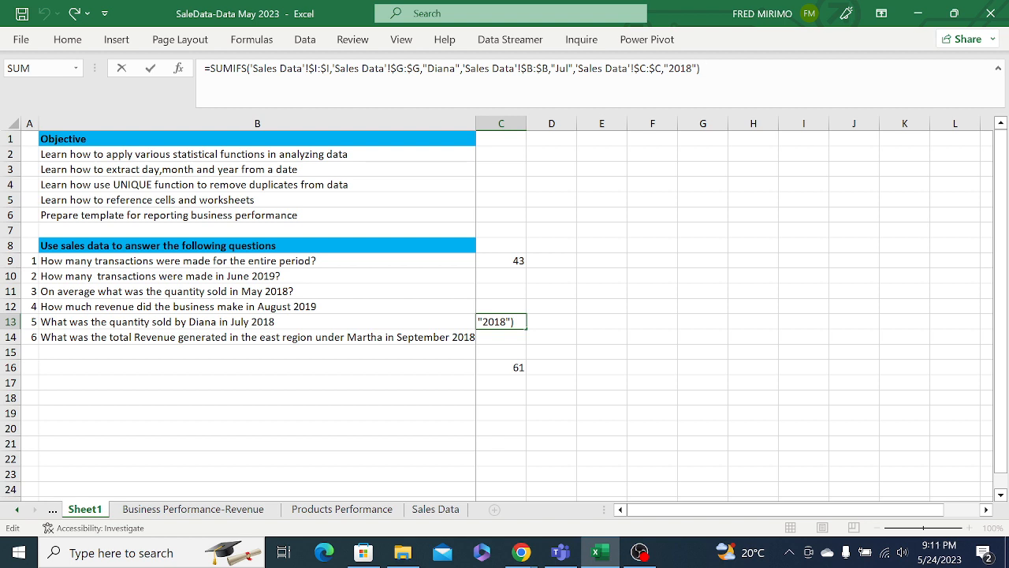
{"action": "key", "text": "BackSpace"}
{"action": "key", "text": "BackSpace"}
{"action": "key", "text": "BackSpace"}
{"action": "key", "text": "BackSpace"}
{"action": "key", "text": "BackSpace"}
{"action": "key", "text": "BackSpace"}
{"action": "key", "text": "BackSpace"}
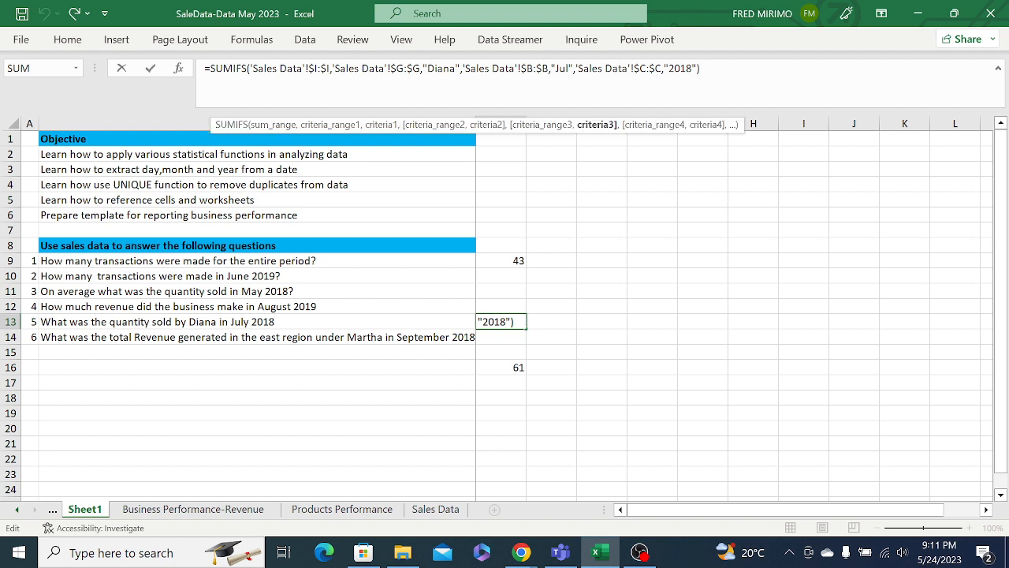
{"action": "key", "text": "BackSpace"}
{"action": "key", "text": "BackSpace"}
{"action": "key", "text": "BackSpace"}
{"action": "key", "text": "BackSpace"}
{"action": "key", "text": "BackSpace"}
{"action": "key", "text": "BackSpace"}
{"action": "key", "text": "BackSpace"}
{"action": "key", "text": "BackSpace"}
{"action": "key", "text": "BackSpace"}
{"action": "key", "text": "BackSpace"}
{"action": "key", "text": "BackSpace"}
{"action": "key", "text": "BackSpace"}
{"action": "key", "text": "BackSpace"}
{"action": "key", "text": "BackSpace"}
{"action": "key", "text": "BackSpace"}
{"action": "key", "text": "BackSpace"}
{"action": "key", "text": "BackSpace"}
{"action": "key", "text": "BackSpace"}
{"action": "key", "text": "BackSpace"}
{"action": "key", "text": "BackSpace"}
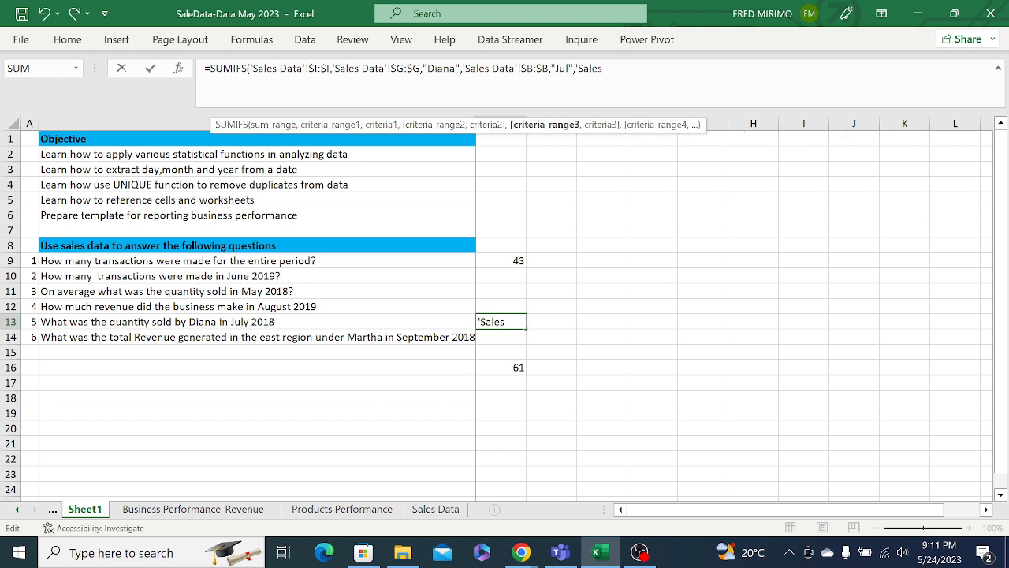
{"action": "key", "text": "BackSpace"}
{"action": "key", "text": "BackSpace"}
{"action": "key", "text": "BackSpace"}
{"action": "key", "text": "BackSpace"}
{"action": "key", "text": "BackSpace"}
{"action": "key", "text": "BackSpace"}
{"action": "key", "text": "BackSpace"}
{"action": "key", "text": "BackSpace"}
{"action": "key", "text": "BackSpace"}
{"action": "key", "text": "BackSpace"}
{"action": "key", "text": "BackSpace"}
{"action": "key", "text": "BackSpace"}
{"action": "key", "text": "BackSpace"}
{"action": "key", "text": "BackSpace"}
{"action": "key", "text": "BackSpace"}
{"action": "key", "text": "BackSpace"}
{"action": "key", "text": "BackSpace"}
{"action": "key", "text": "BackSpace"}
{"action": "key", "text": "BackSpace"}
{"action": "key", "text": "BackSpace"}
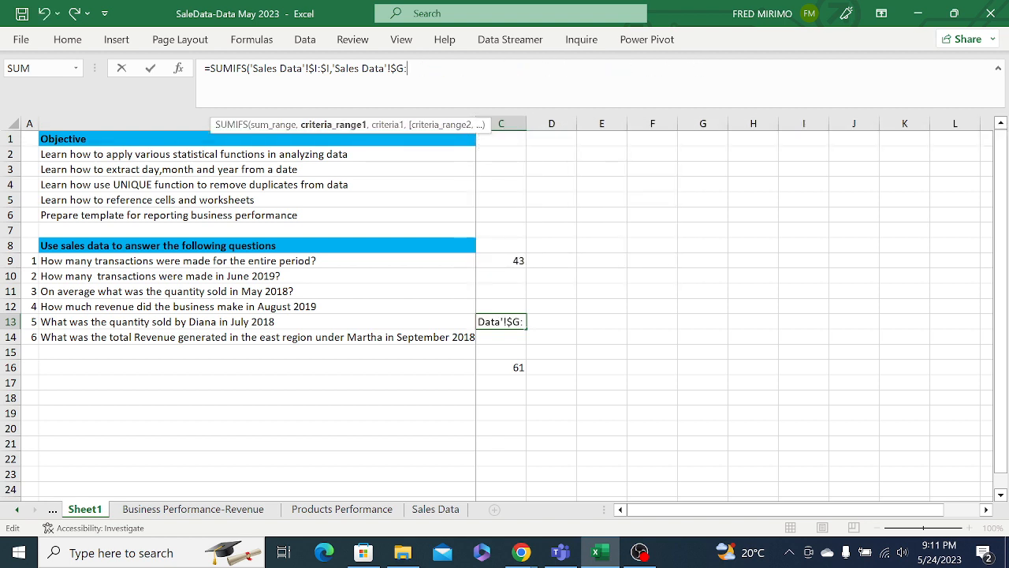
{"action": "key", "text": "BackSpace"}
{"action": "key", "text": "BackSpace"}
{"action": "key", "text": "BackSpace"}
{"action": "key", "text": "BackSpace"}
{"action": "key", "text": "BackSpace"}
{"action": "key", "text": "BackSpace"}
{"action": "key", "text": "BackSpace"}
{"action": "key", "text": "BackSpace"}
{"action": "key", "text": "BackSpace"}
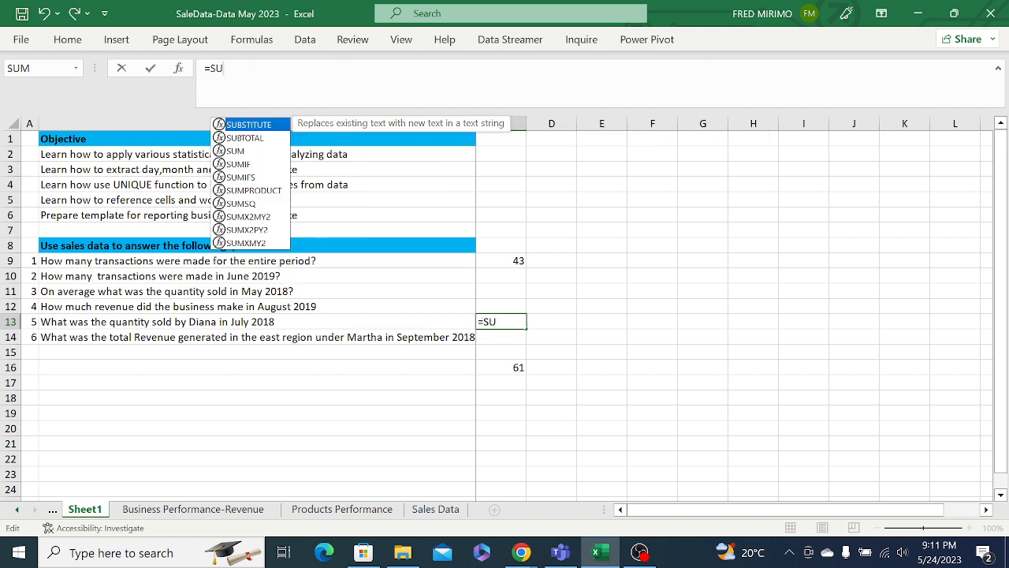
Restart the SUMIFS function in C13 with the entire Sales Data Units column, $I:$I, as the sum range.
{"action": "double_click", "coordinate": [253, 178]}
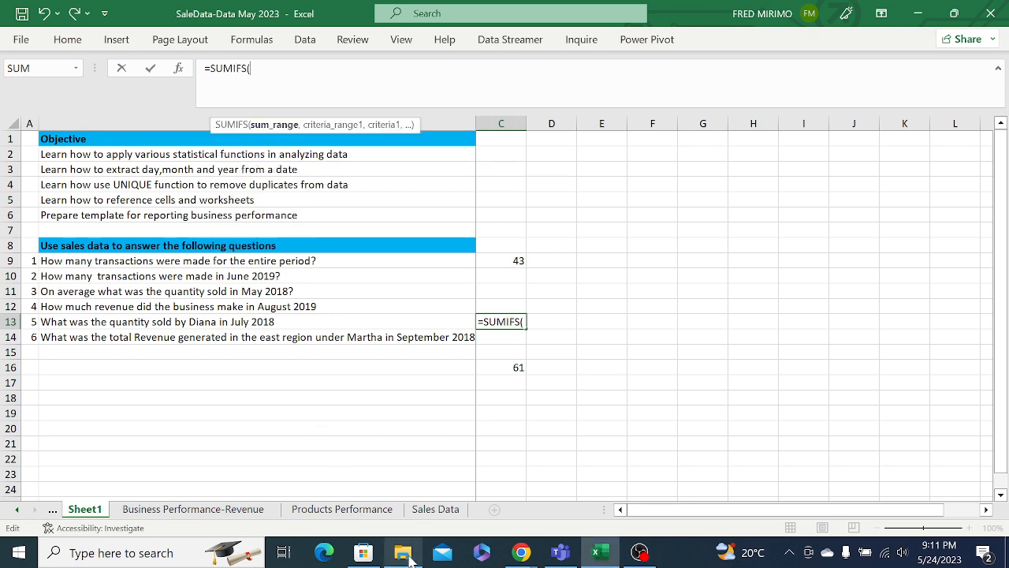
{"action": "left_click", "coordinate": [426, 511]}
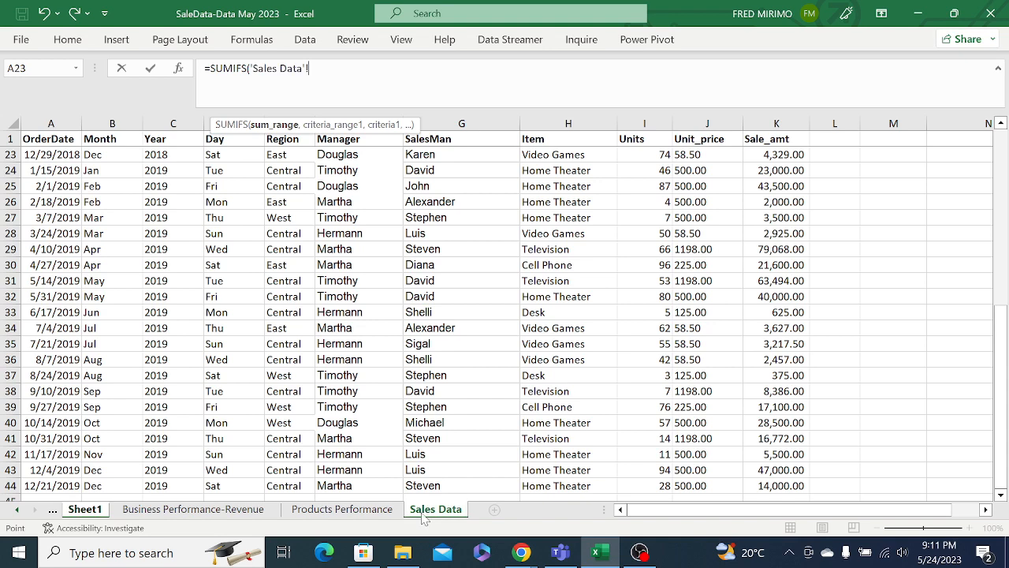
{"action": "left_click", "coordinate": [643, 118]}
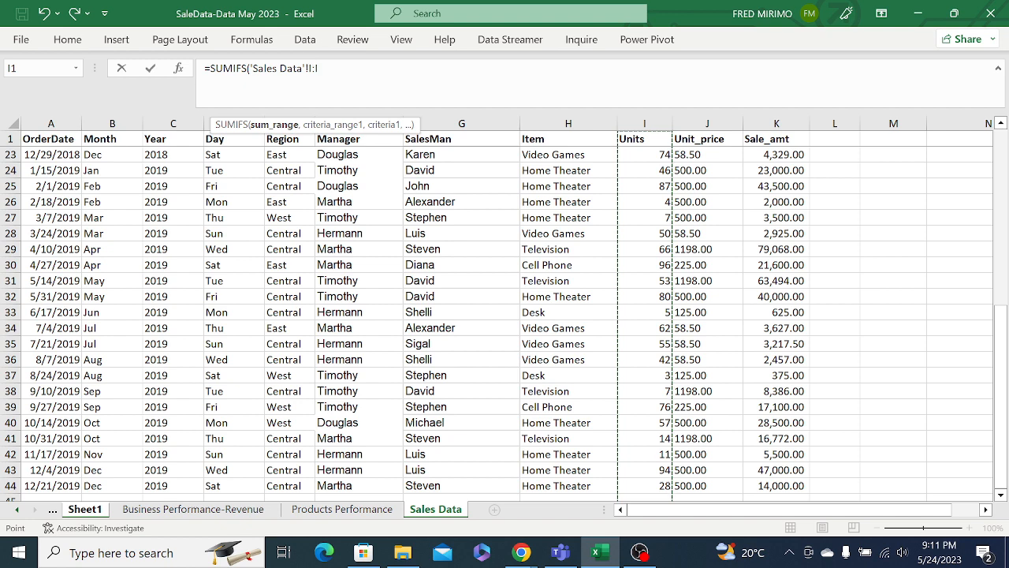
{"action": "left_click", "coordinate": [312, 68]}
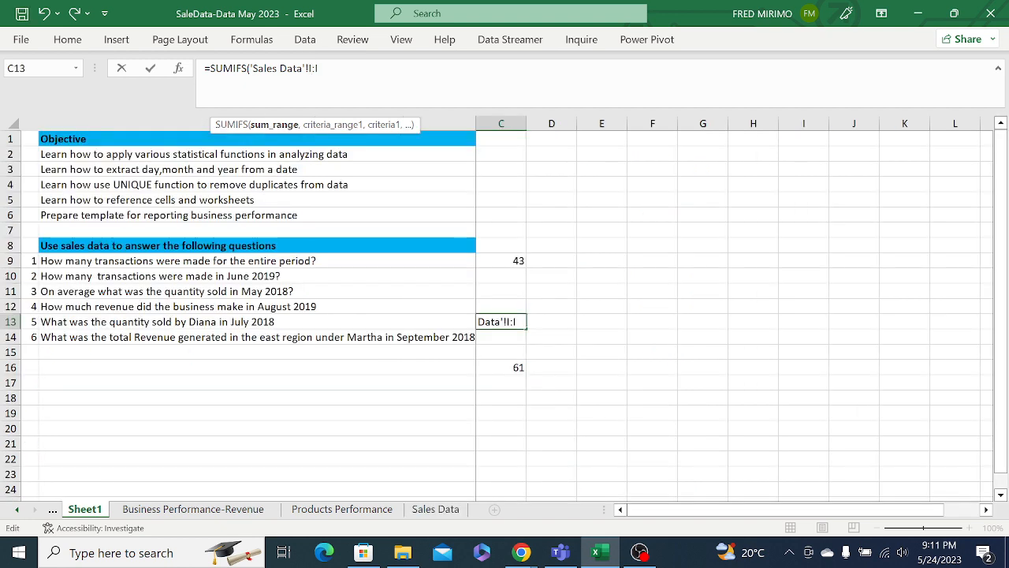
{"action": "key", "text": "F4"}
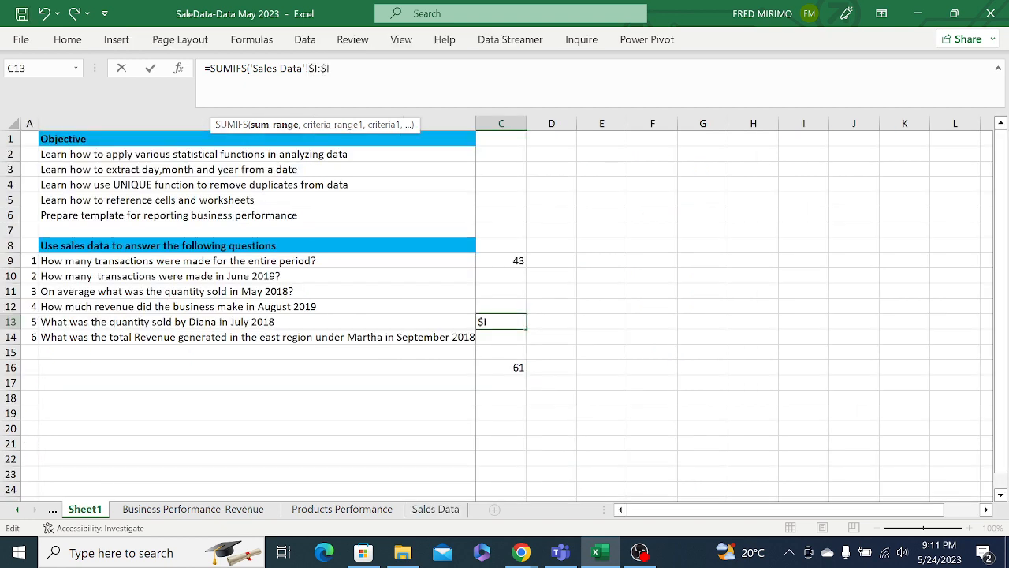
{"action": "type", "text": ","}
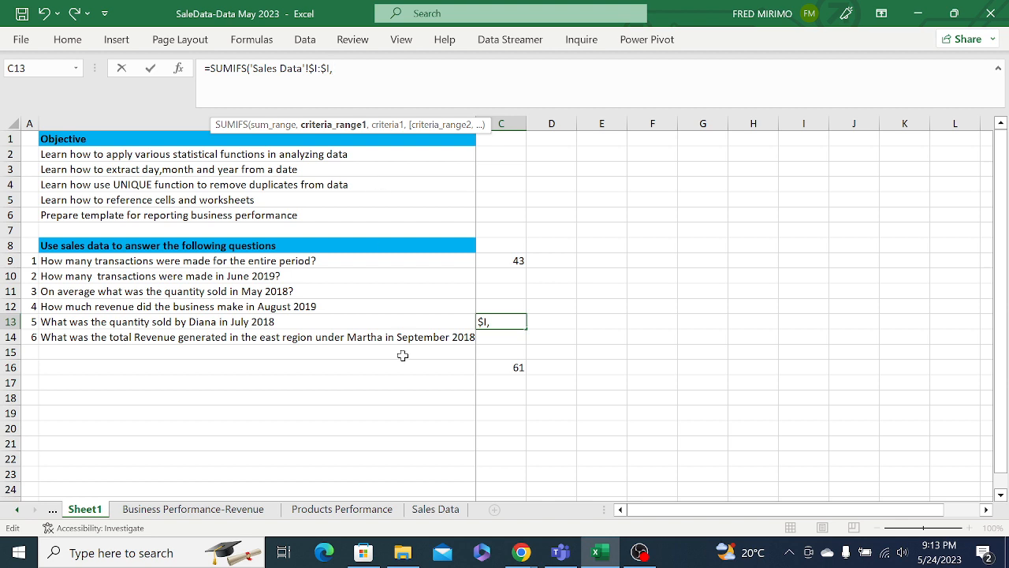
Add the entire Sales Data SalesMan column, $G:$G, as the first criteria range with the salesperson's name from question 5 as criterion.
{"action": "left_click", "coordinate": [433, 509]}
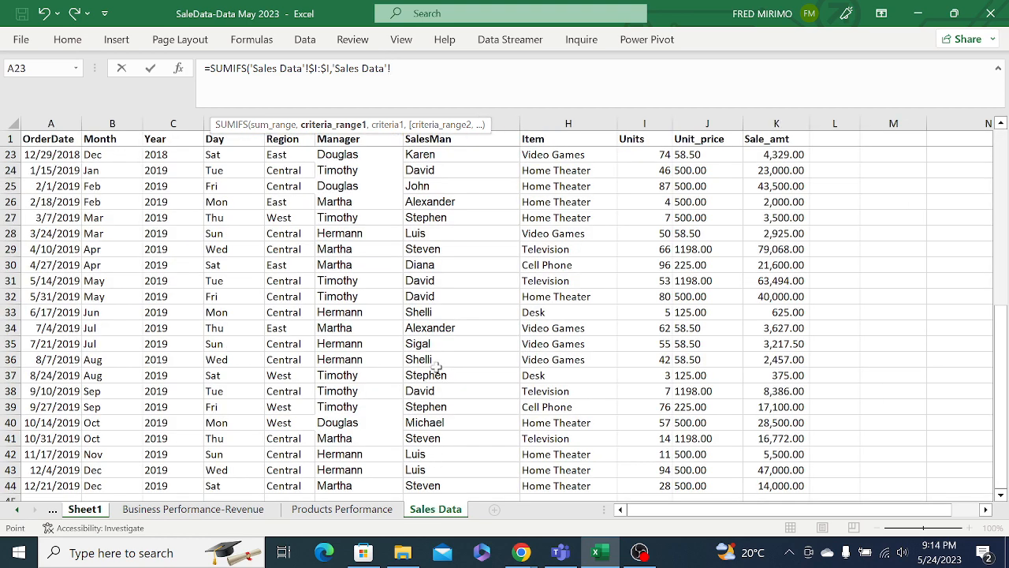
{"action": "left_click", "coordinate": [498, 120]}
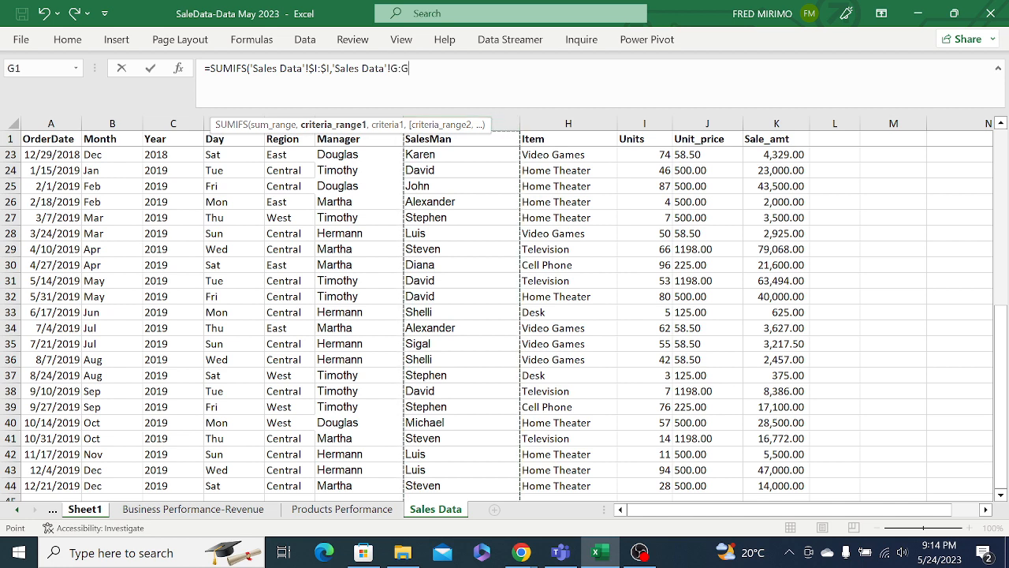
{"action": "left_click", "coordinate": [398, 68]}
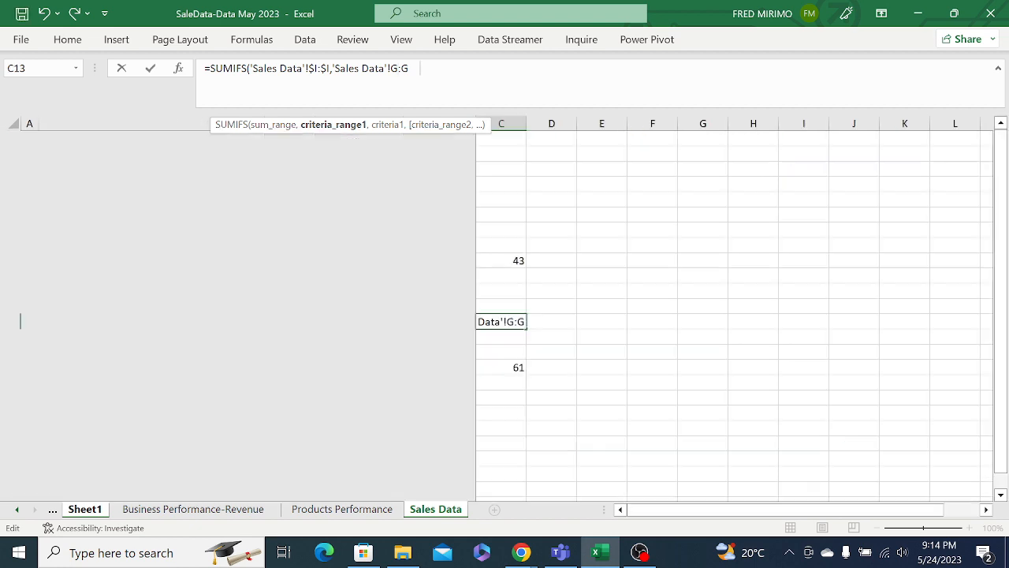
{"action": "key", "text": "F4"}
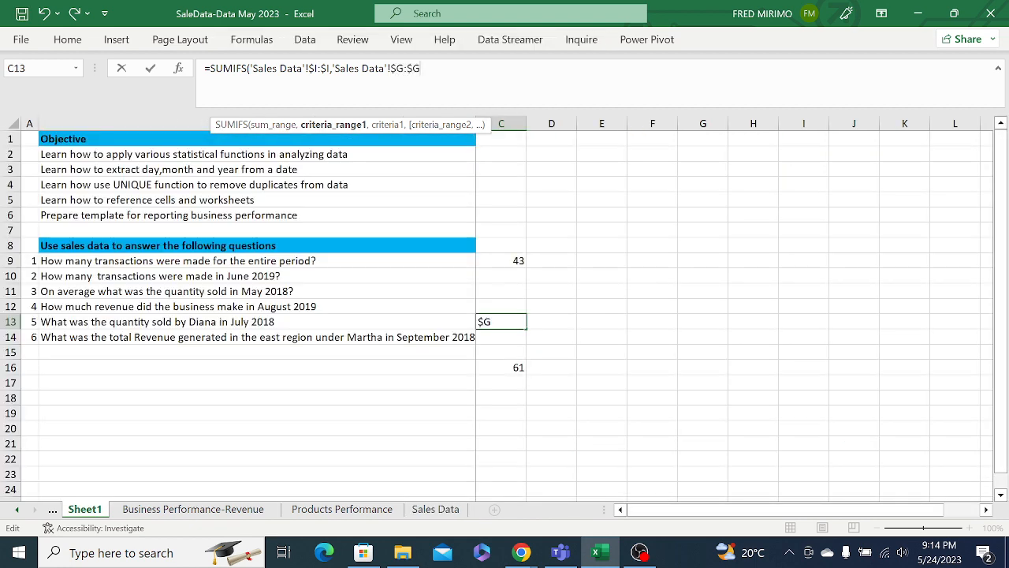
{"action": "type", "text": ","}
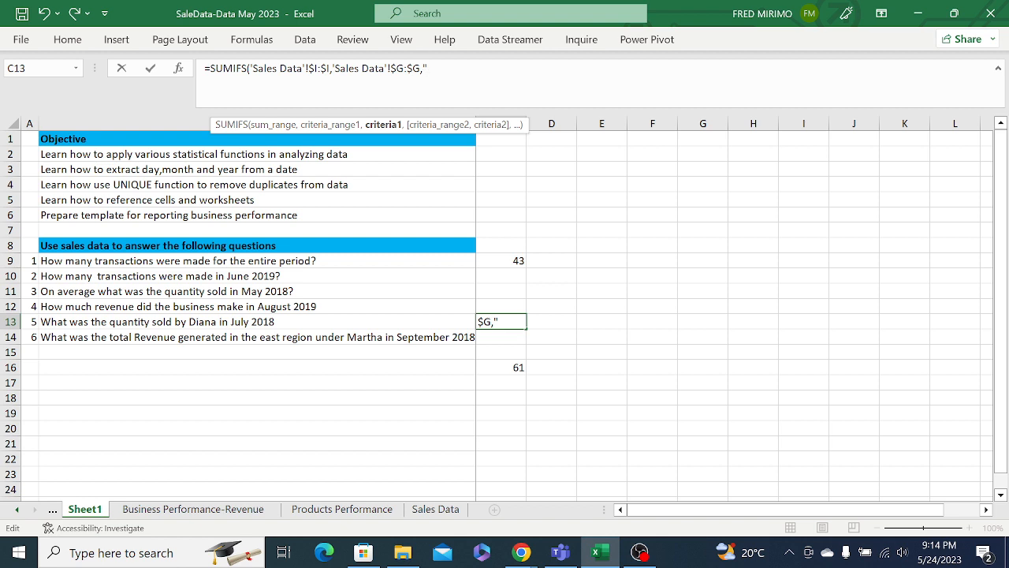
{"action": "type", "text": "d"}
{"action": "key", "text": "BackSpace"}
{"action": "type", "text": "Diana\","}
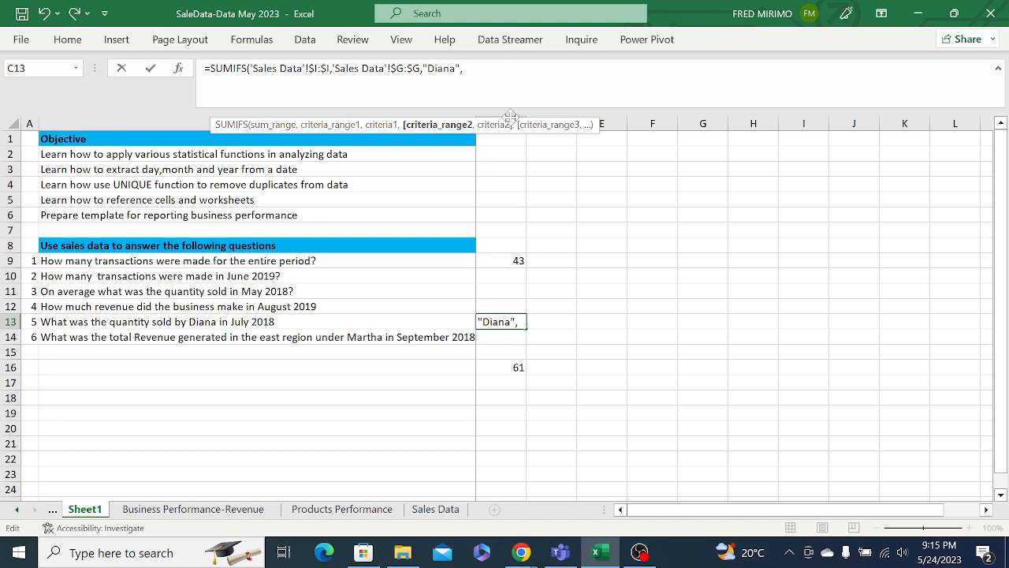
Add the entire Sales Data Month column, $B:$B, as the second criteria range with the criterion "Jul".
{"action": "left_click", "coordinate": [438, 509]}
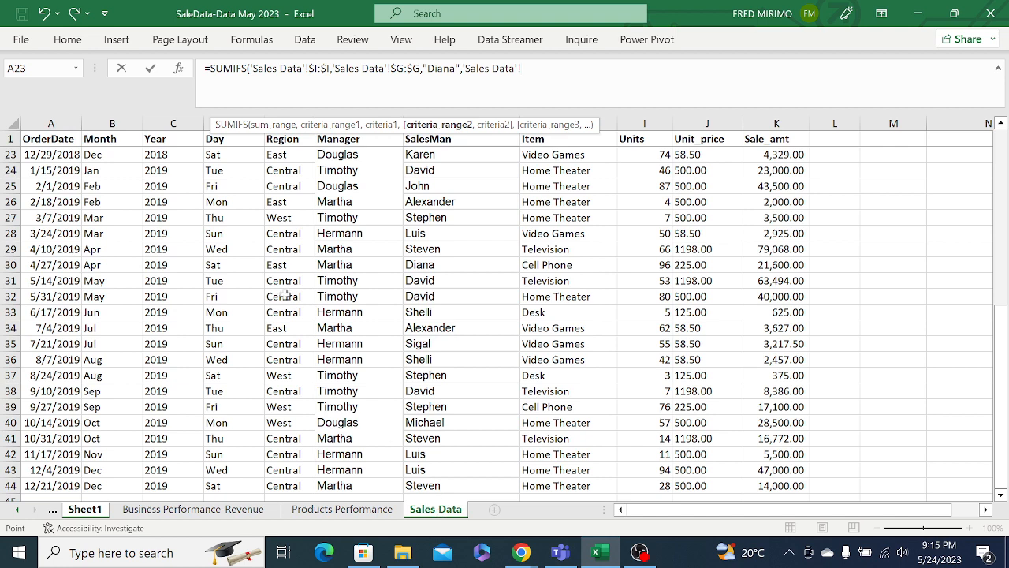
{"action": "left_click", "coordinate": [111, 122]}
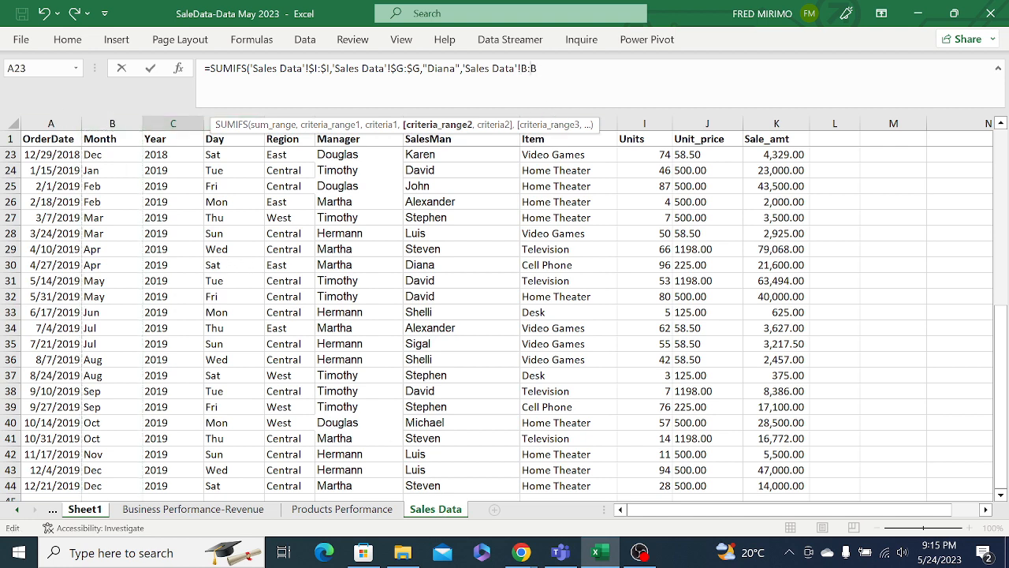
{"action": "key", "text": "F4"}
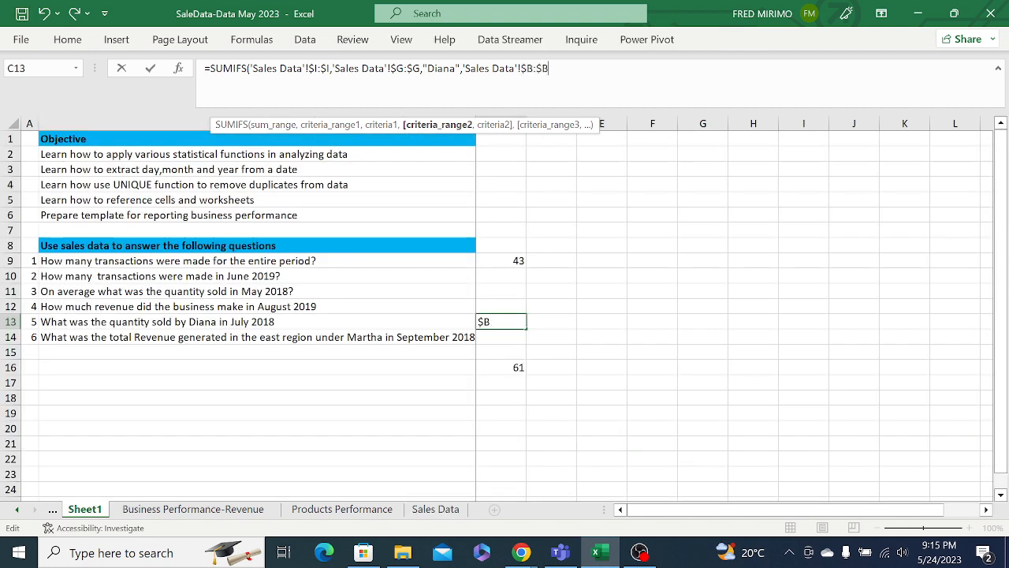
{"action": "type", "text": ","}
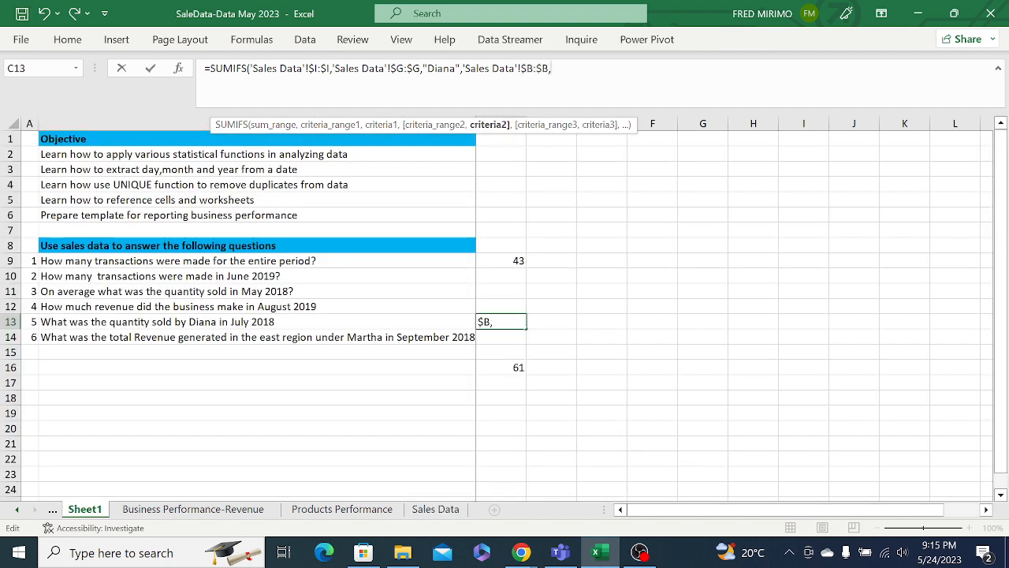
{"action": "type", "text": "\"Jul"}
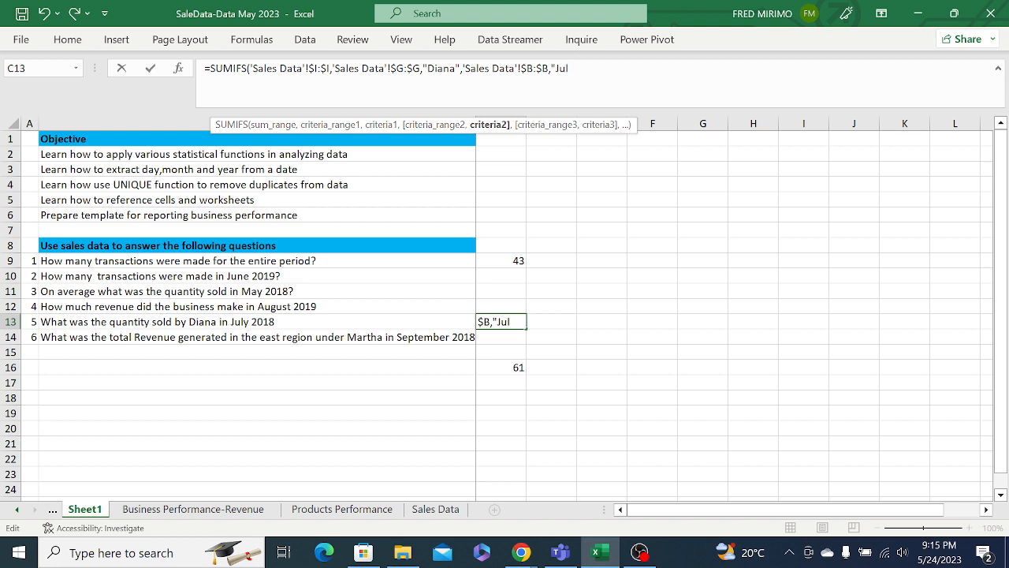
{"action": "type", "text": "\","}
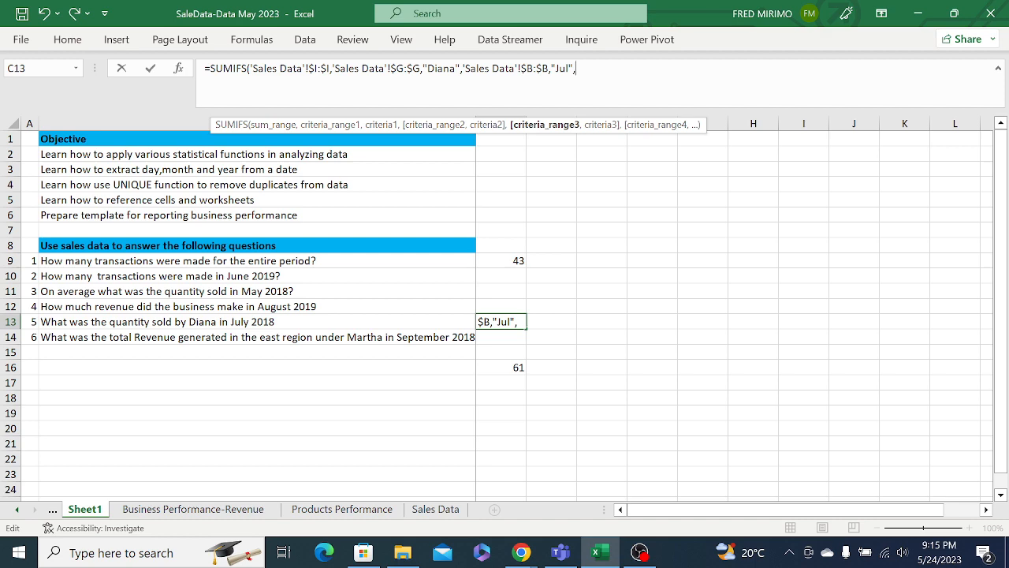
Add the entire Sales Data Year column, $C:$C, as the third criteria range with the criterion "2018" and enter the formula in C13.
{"action": "left_click", "coordinate": [447, 511]}
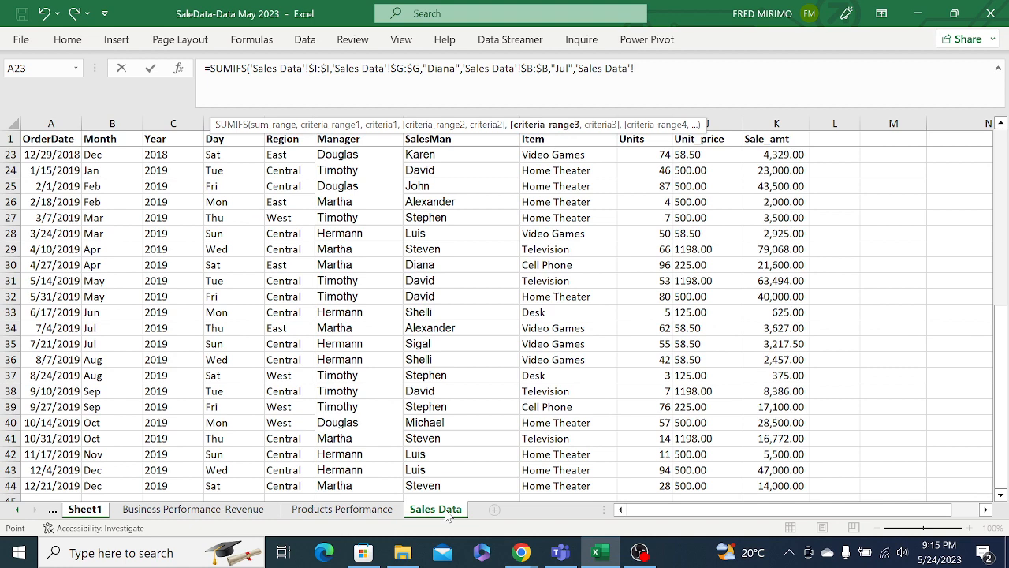
{"action": "left_click", "coordinate": [162, 122]}
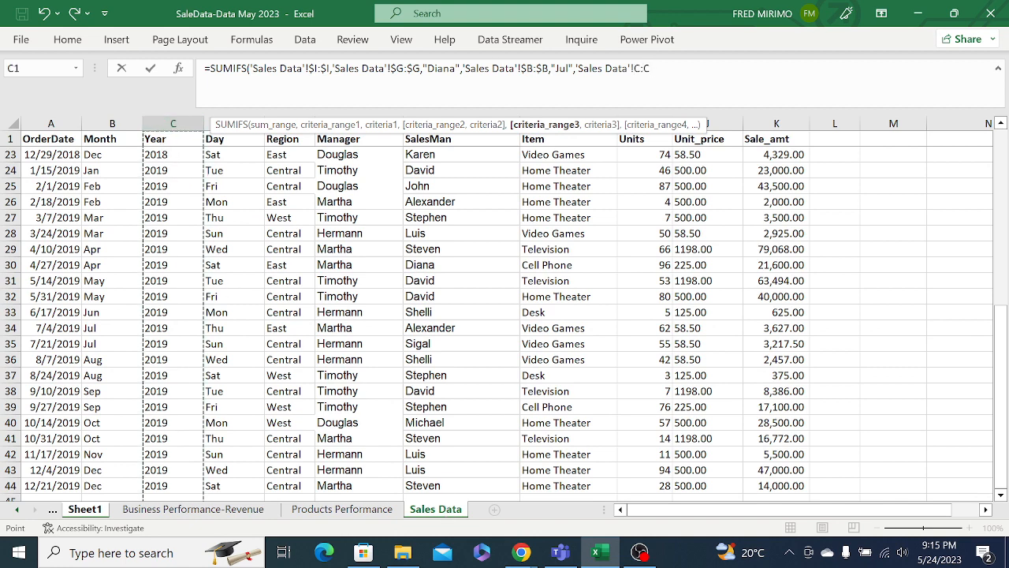
{"action": "left_click", "coordinate": [642, 69]}
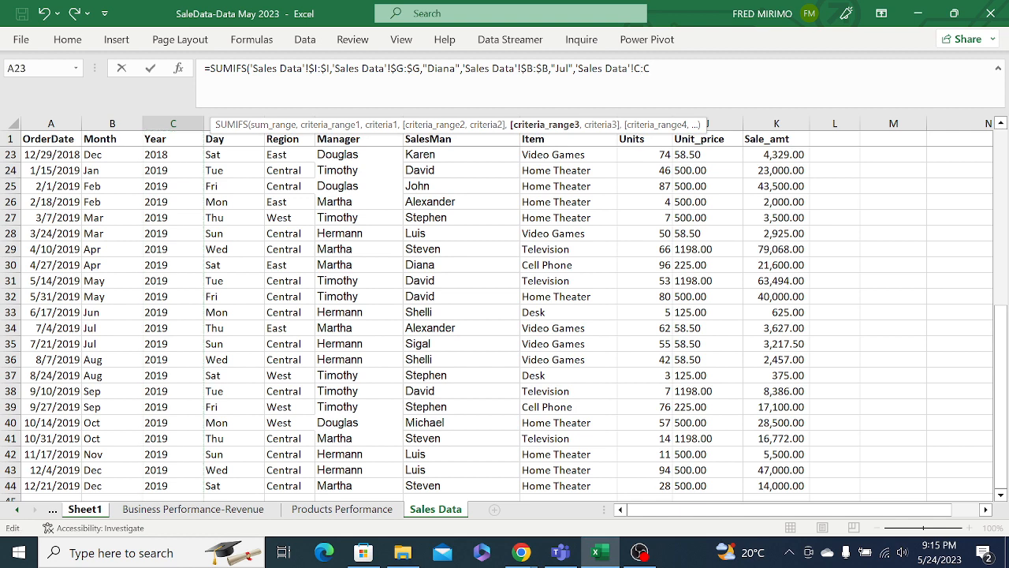
{"action": "key", "text": "F4"}
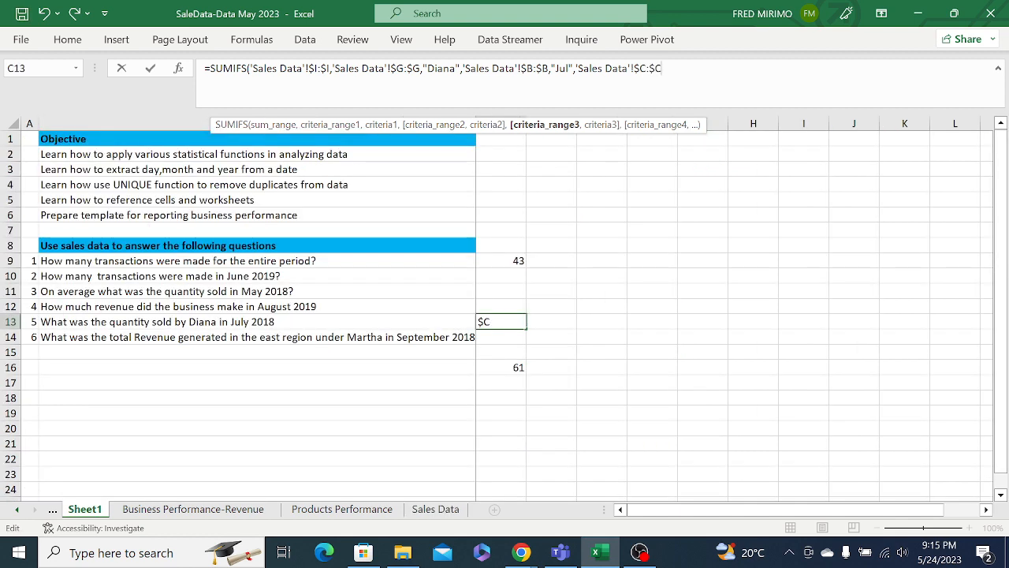
{"action": "type", "text": ","}
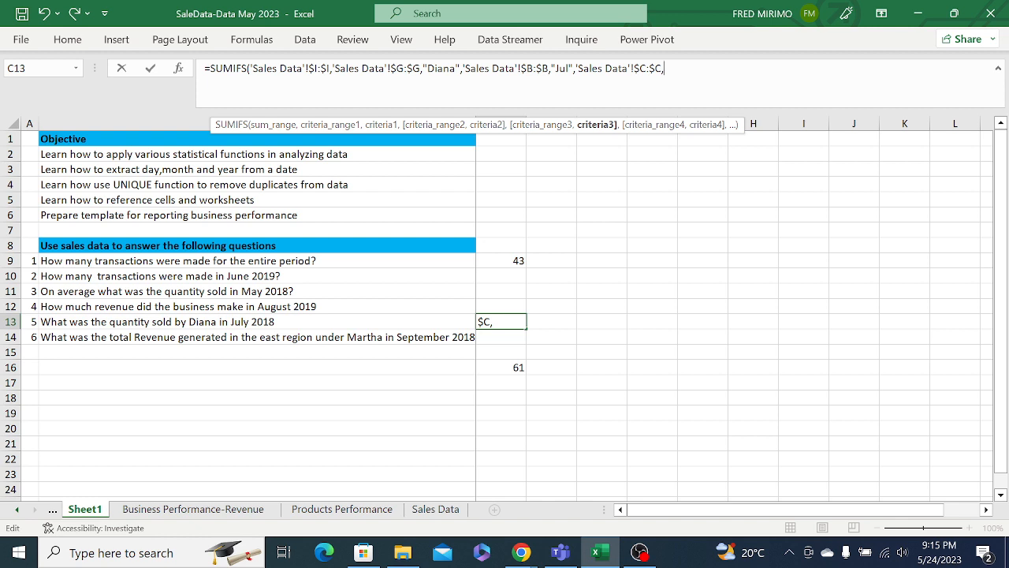
{"action": "type", "text": "\"2018\")"}
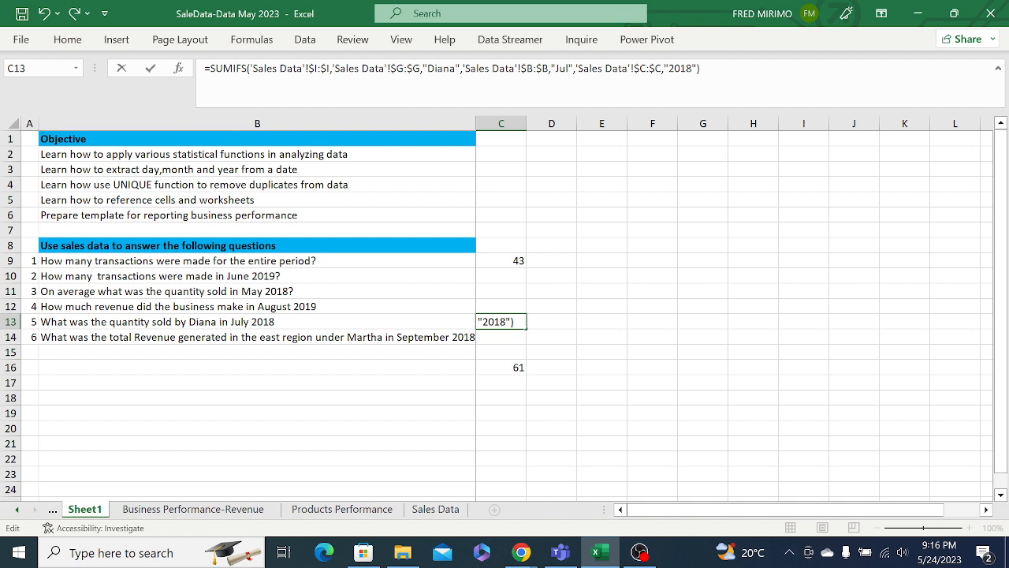
{"action": "key", "text": "Return"}
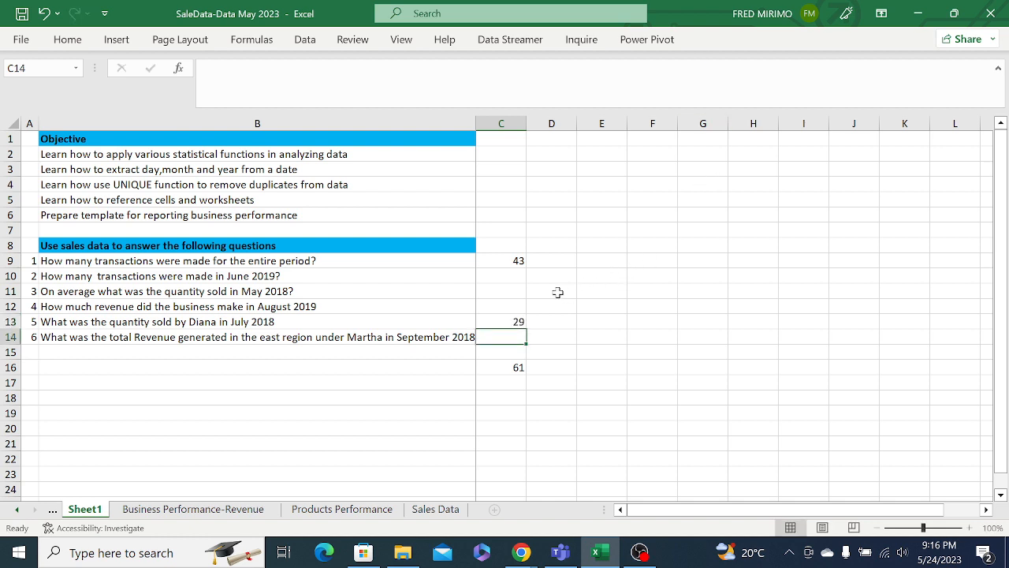
Review the SUMIFS arguments in C13 against the wording of question 5.
{"action": "left_click", "coordinate": [513, 320]}
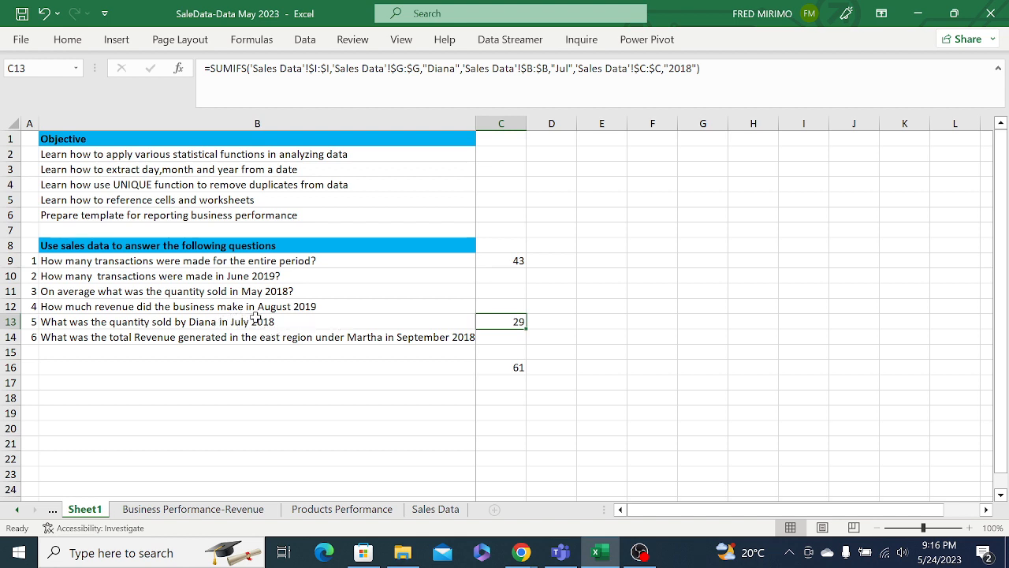
{"action": "left_click", "coordinate": [209, 323]}
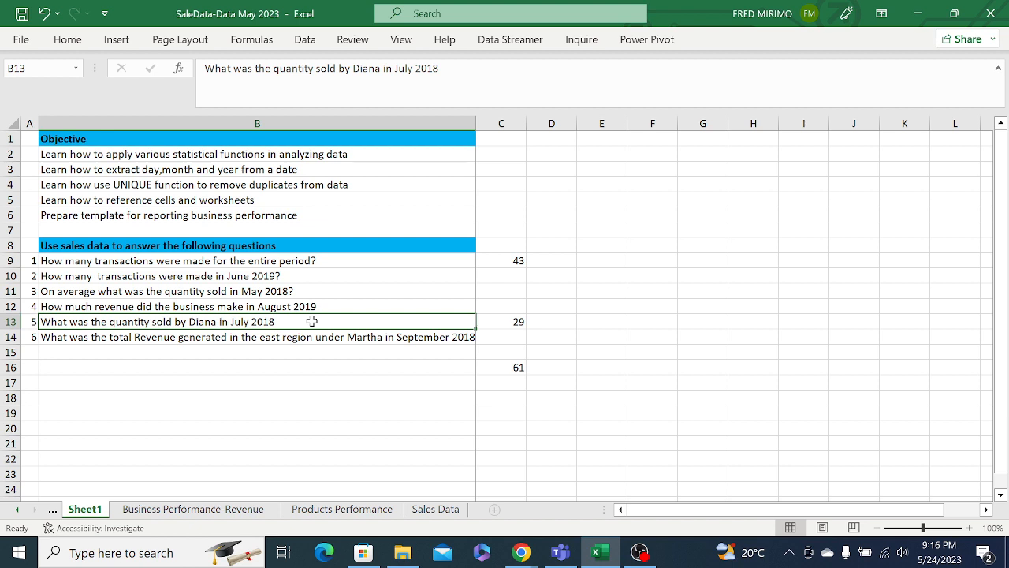
{"action": "left_click", "coordinate": [517, 322]}
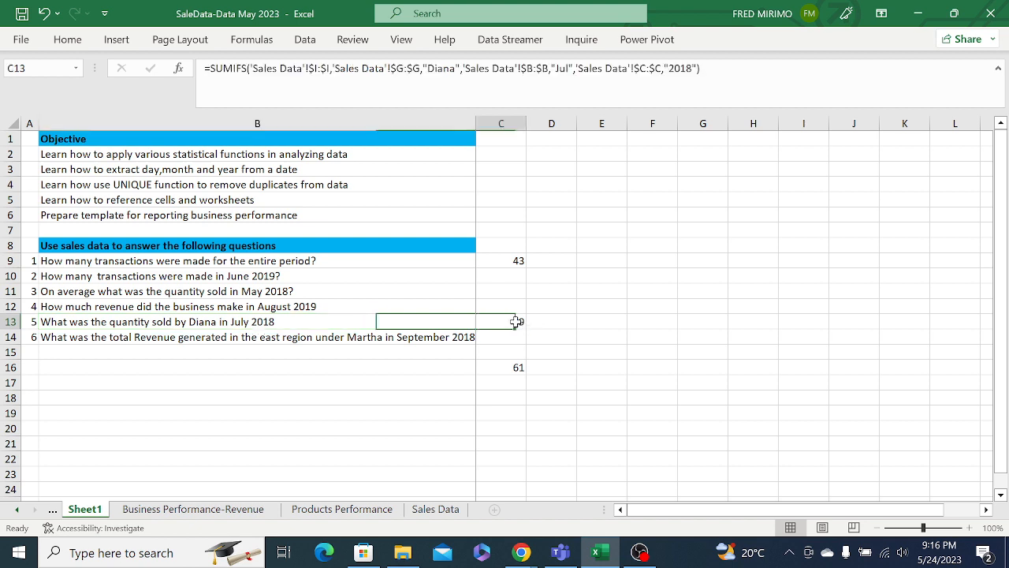
{"action": "key", "text": "F2"}
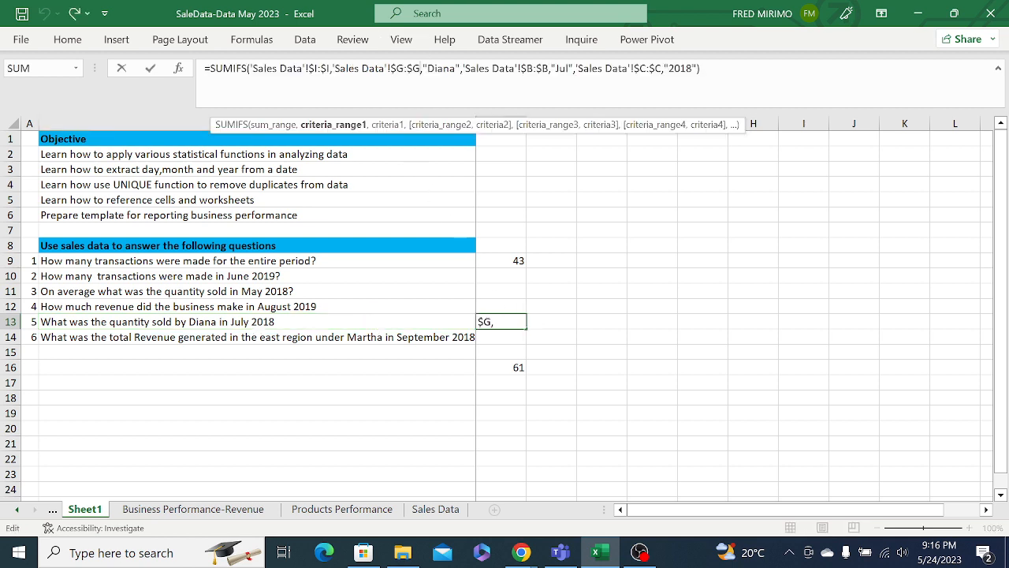
{"action": "key", "text": "End"}
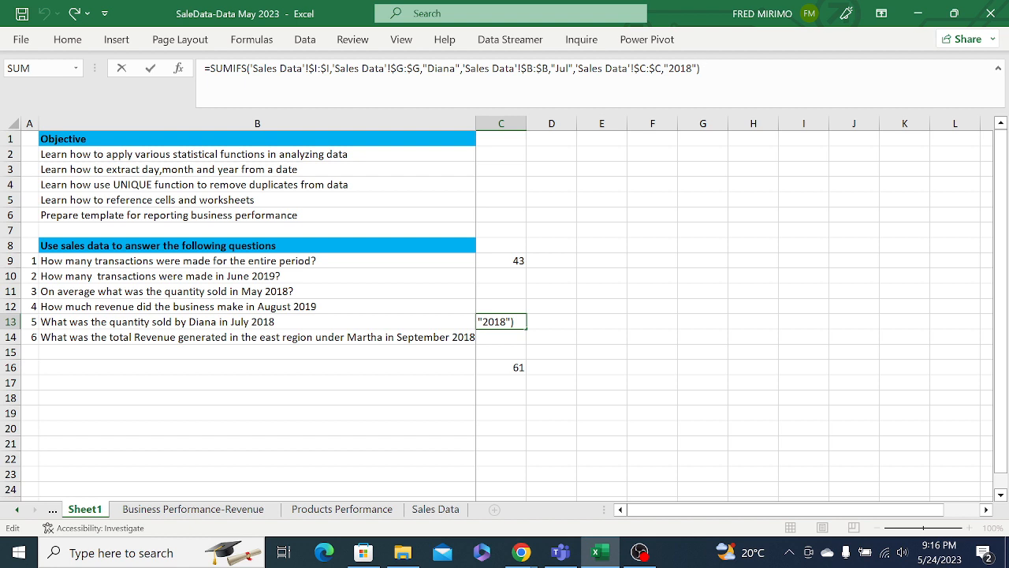
{"action": "key", "text": "Return"}
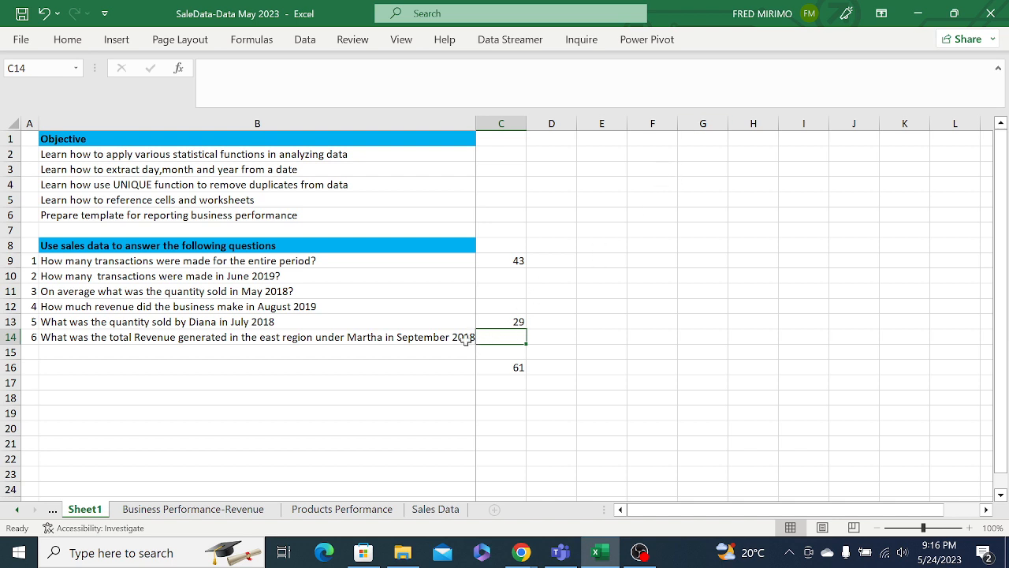
Clear the leftover AVERAGEIFS formula from C16.
{"action": "left_click", "coordinate": [411, 391]}
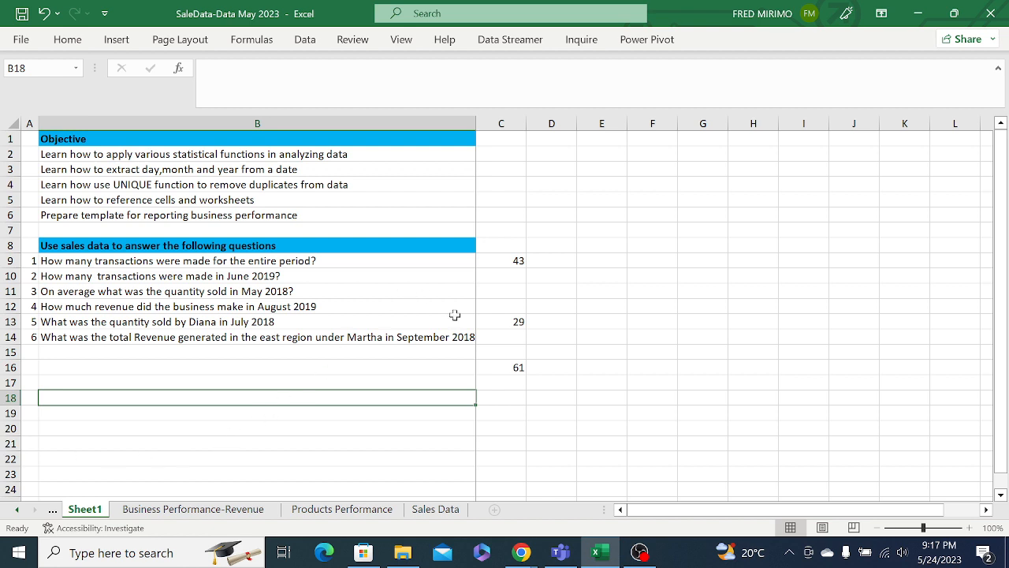
{"action": "left_click", "coordinate": [497, 364]}
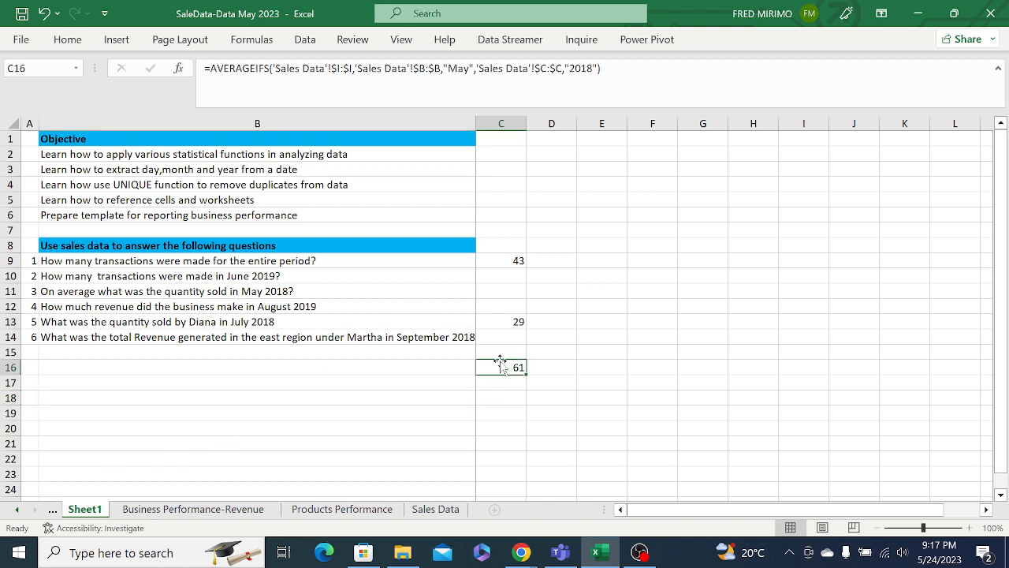
{"action": "key", "text": "ctrl+z"}
{"action": "left_click", "coordinate": [327, 400]}
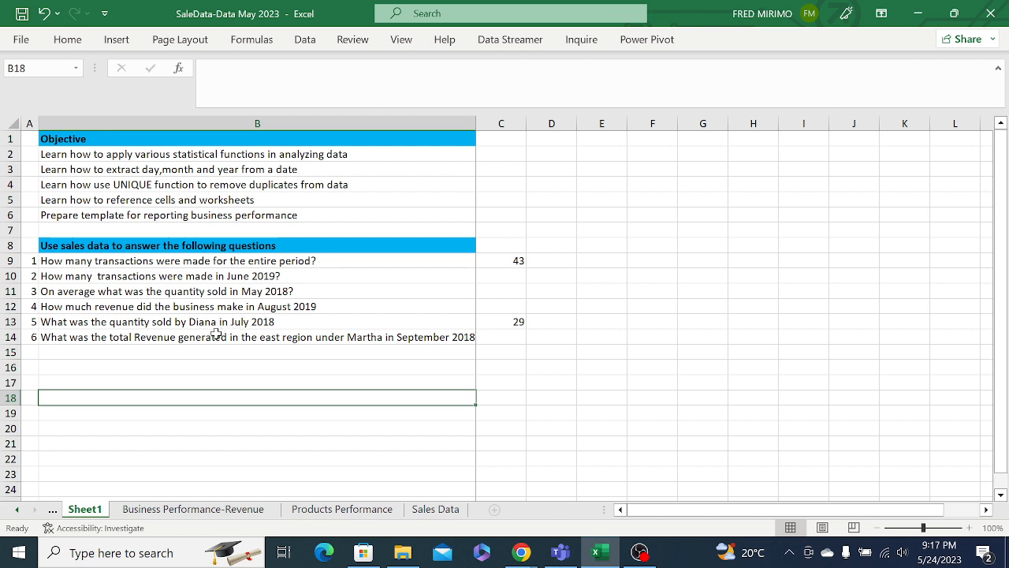
Start a SUMIFS function in C14 for question 6 with the entire Sales Data Sale_amt column, $K:$K, as the sum range.
{"action": "left_click", "coordinate": [270, 338]}
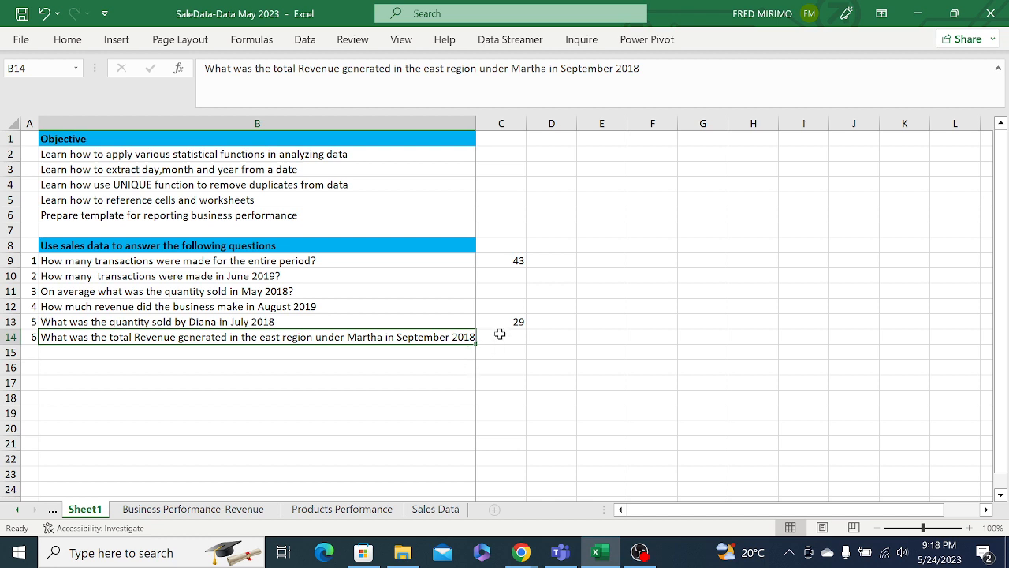
{"action": "left_click", "coordinate": [500, 334]}
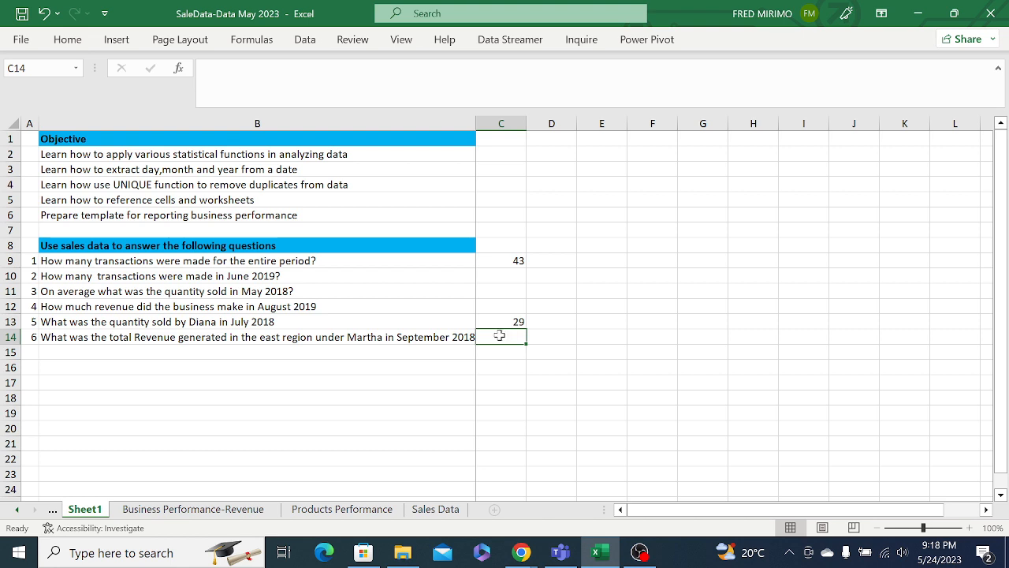
{"action": "type", "text": "=su"}
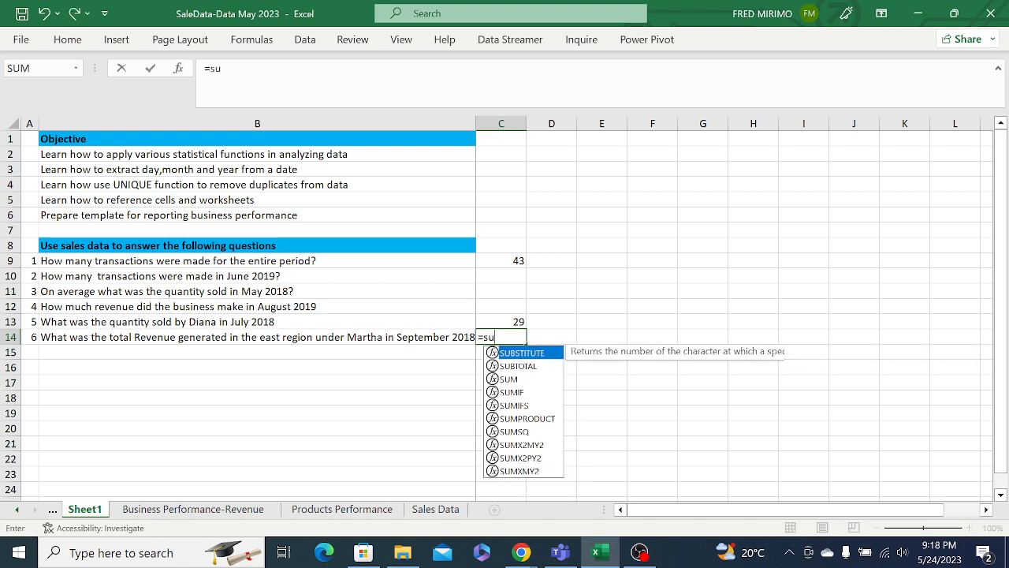
{"action": "double_click", "coordinate": [513, 405]}
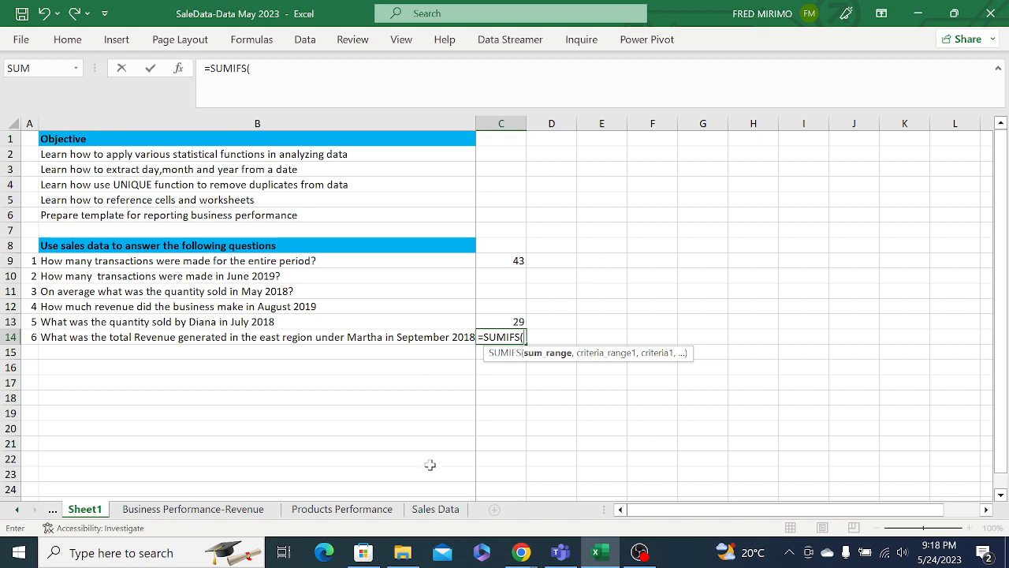
{"action": "left_click", "coordinate": [433, 510]}
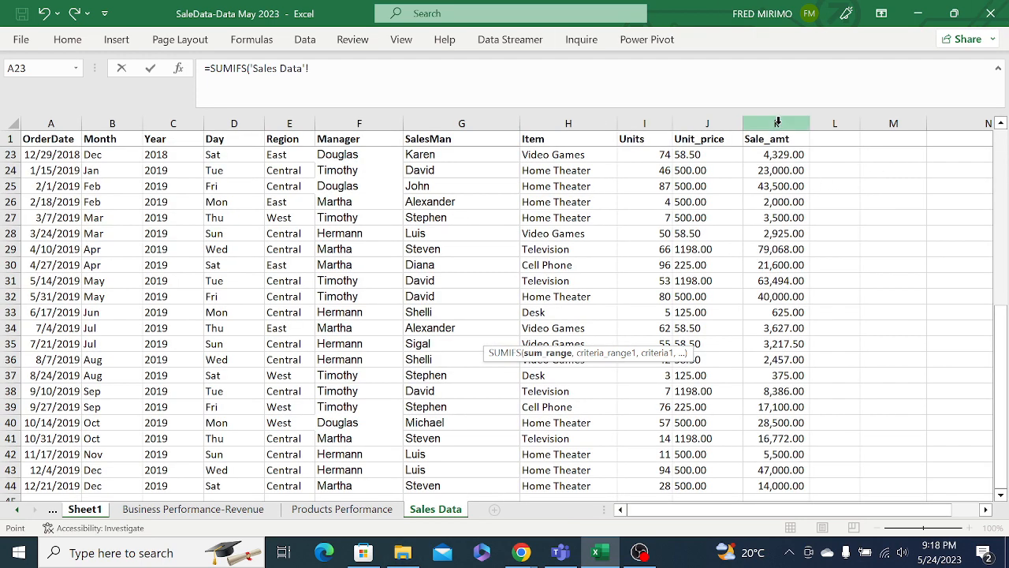
{"action": "left_click", "coordinate": [778, 123]}
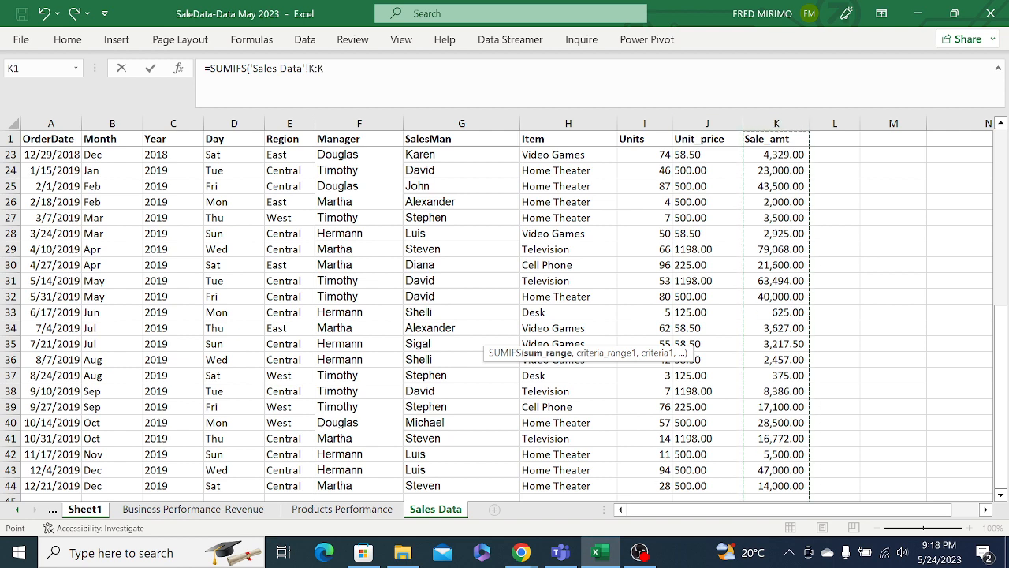
{"action": "left_click", "coordinate": [312, 68]}
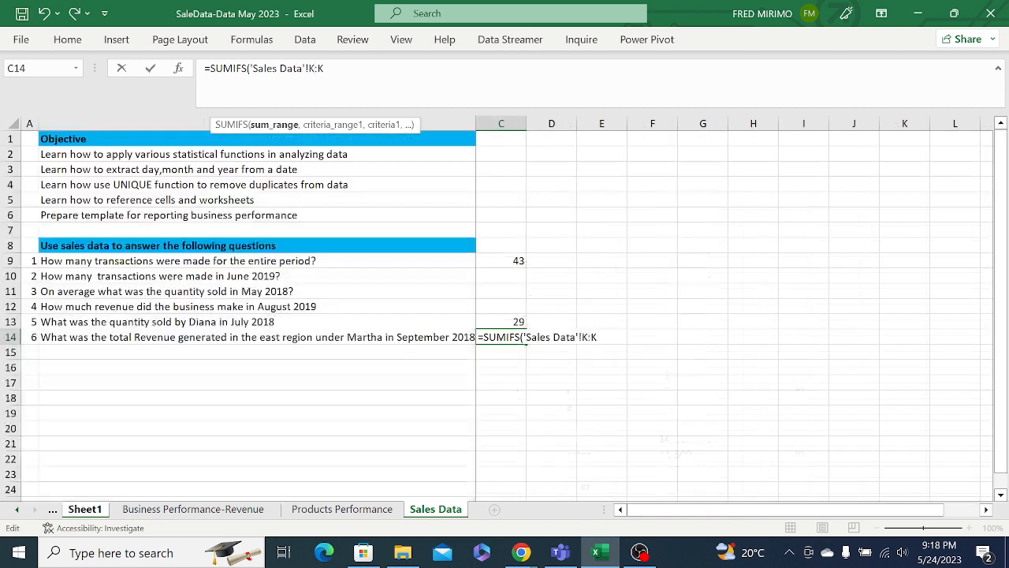
{"action": "key", "text": "F4"}
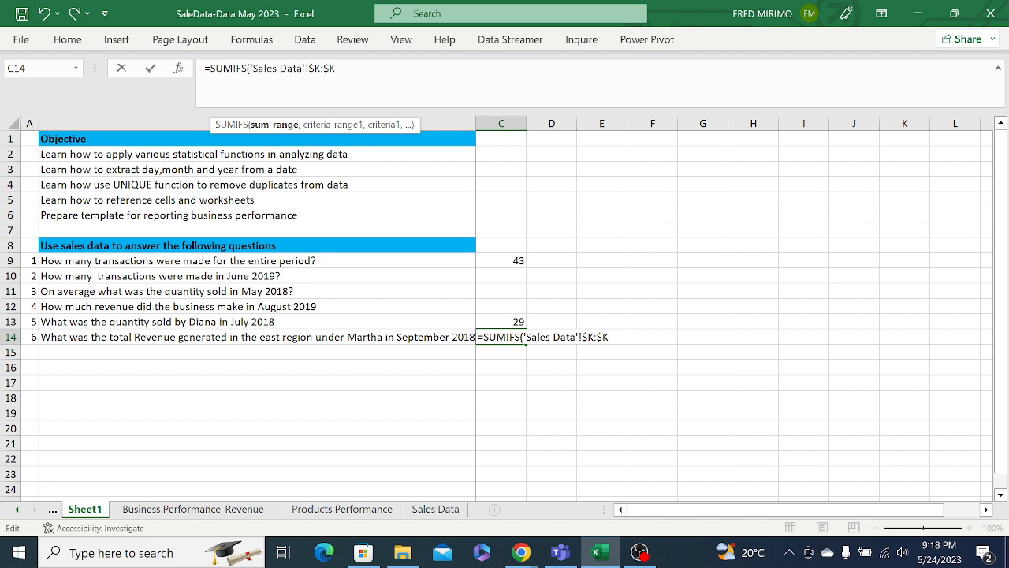
{"action": "type", "text": ","}
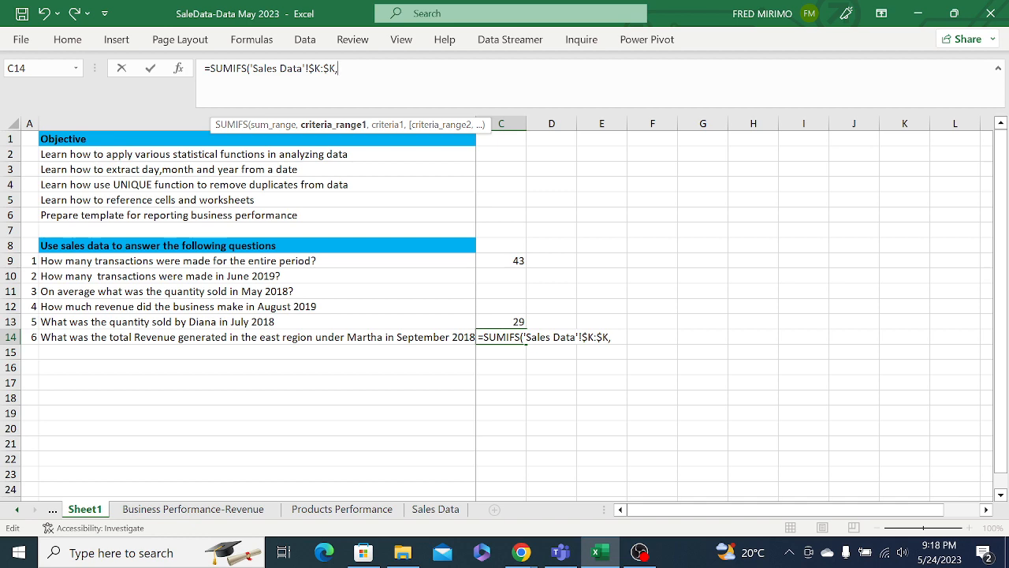
Add the entire Sales Data Region column, $E:$E, as the first criteria range with the criterion "East".
{"action": "left_click", "coordinate": [435, 508]}
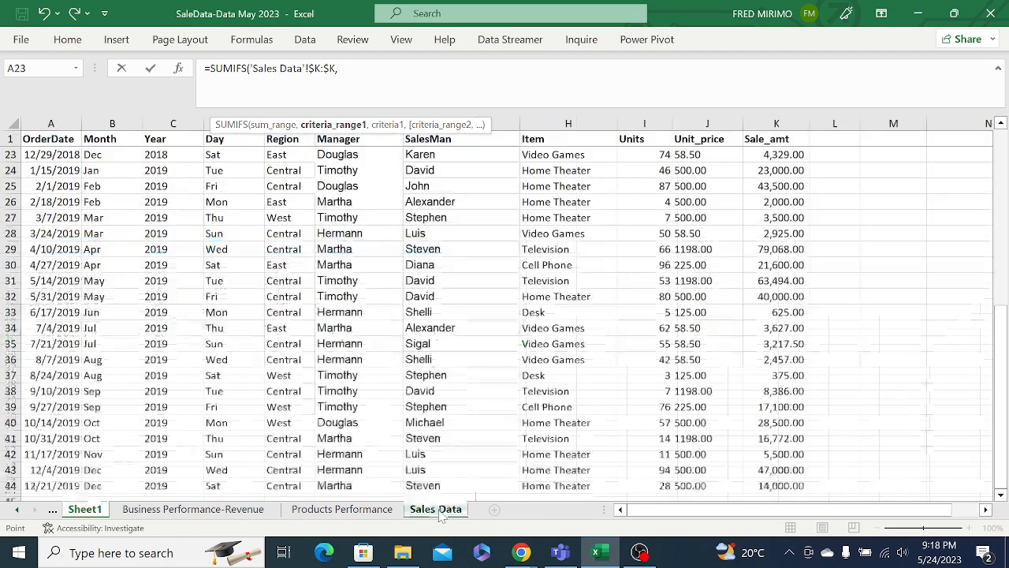
{"action": "left_click", "coordinate": [286, 113]}
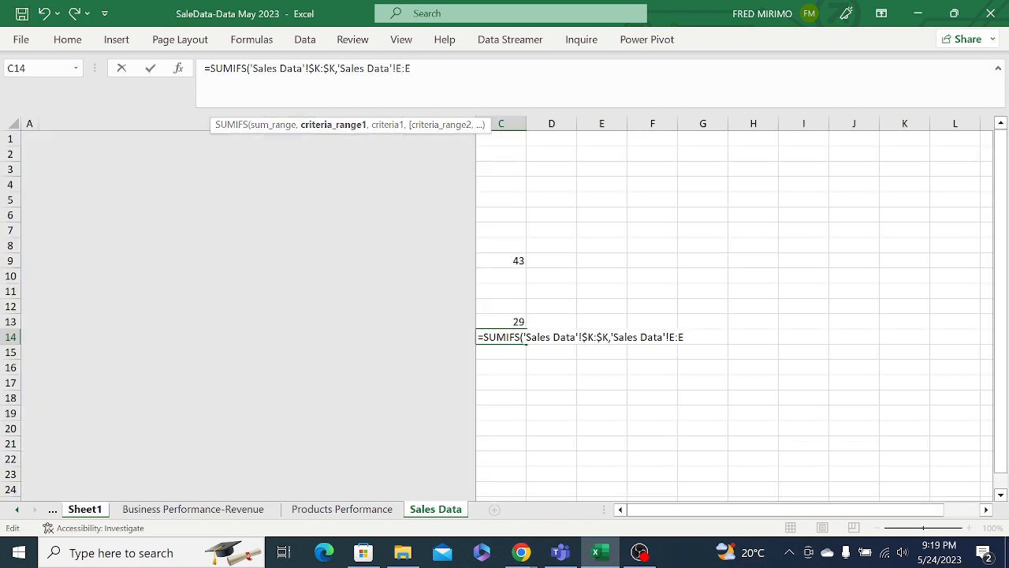
{"action": "key", "text": "F4"}
{"action": "left_click", "coordinate": [423, 69]}
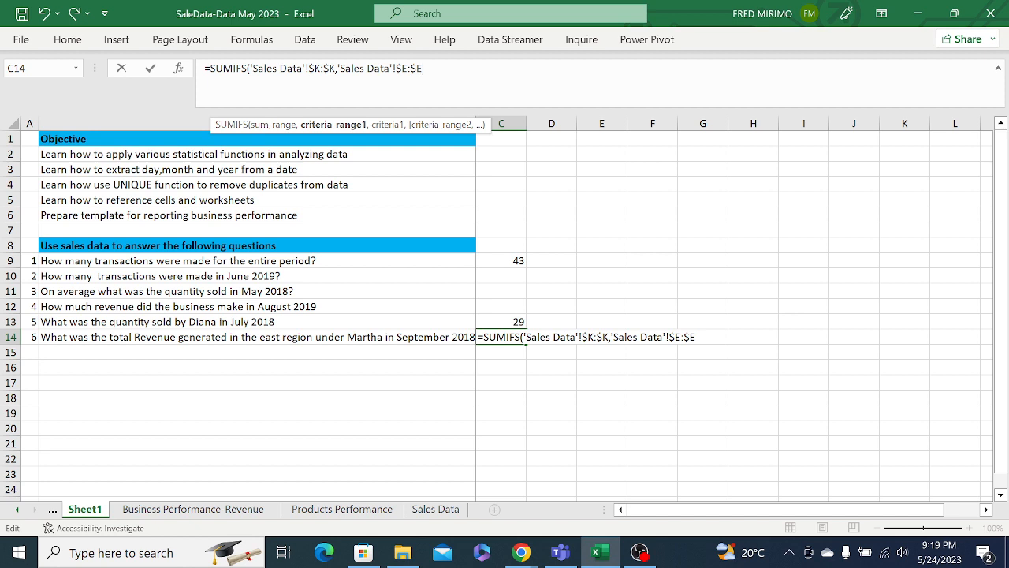
{"action": "type", "text": ","}
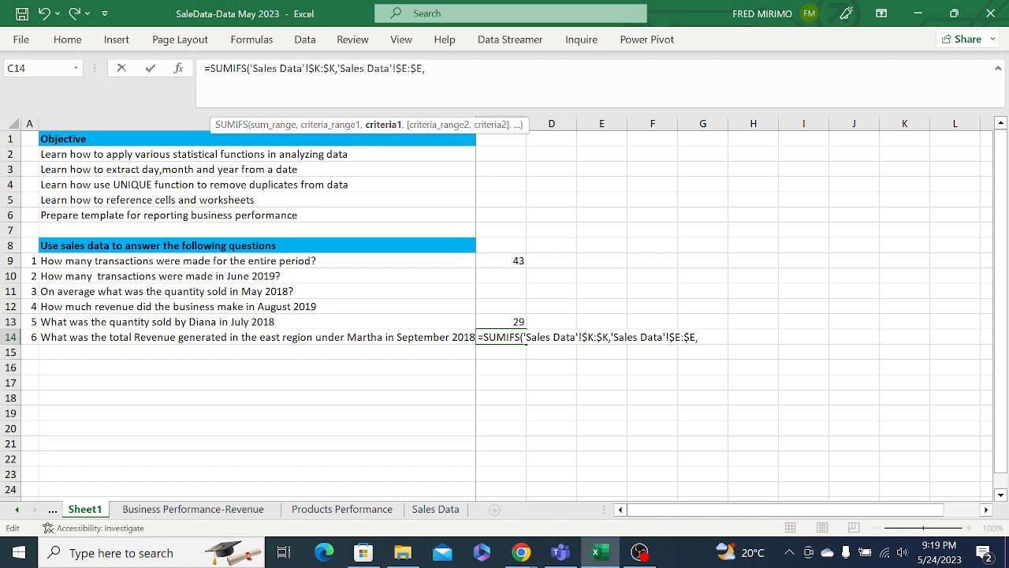
{"action": "type", "text": "\"East"}
{"action": "type", "text": "\","}
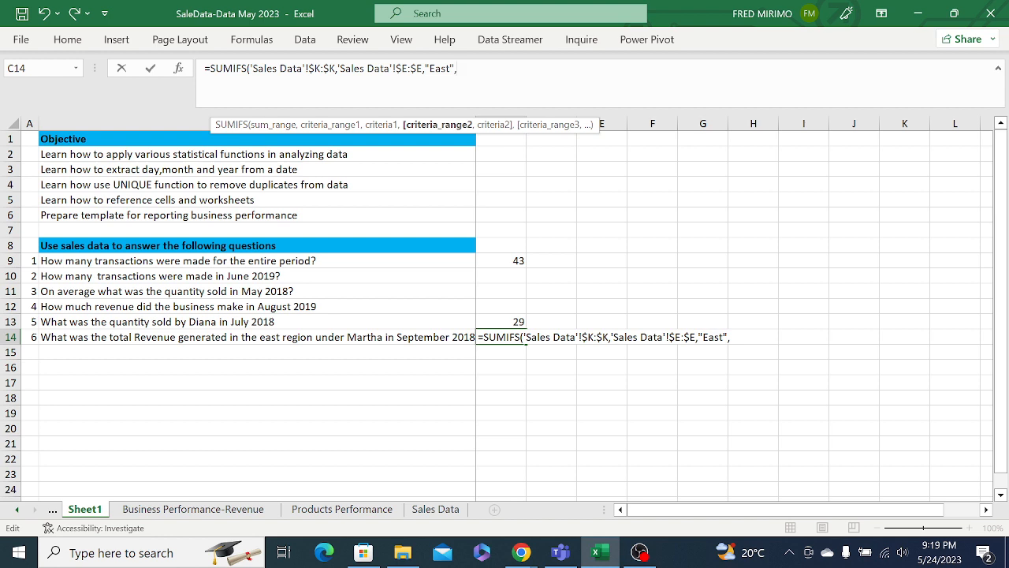
Add the entire Sales Data Manager column, $F:$F, as the second criteria range with the manager's name from question 6 as criterion.
{"action": "left_click", "coordinate": [450, 513]}
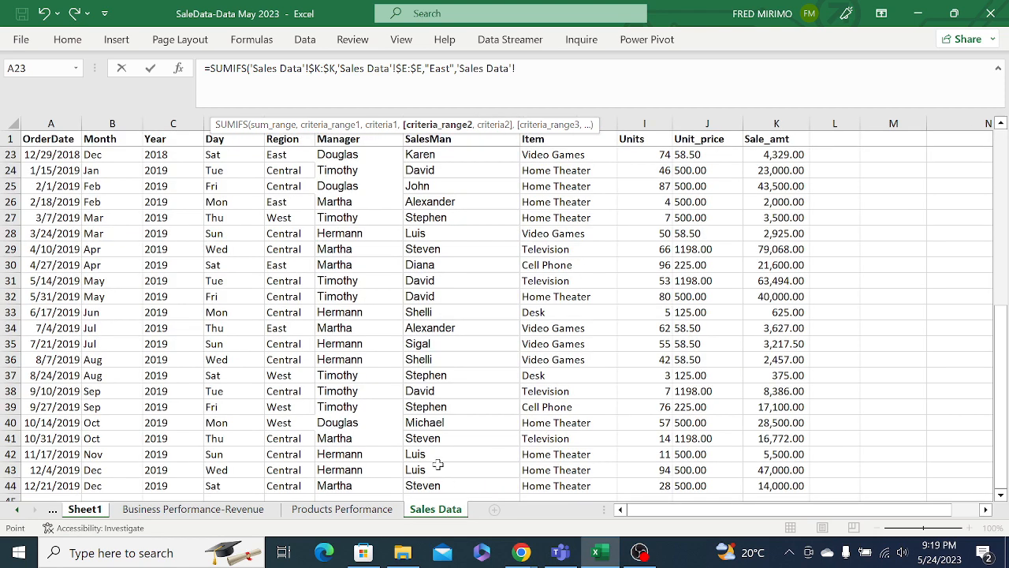
{"action": "left_click", "coordinate": [344, 115]}
{"action": "key", "text": "F2"}
{"action": "key", "text": "F4"}
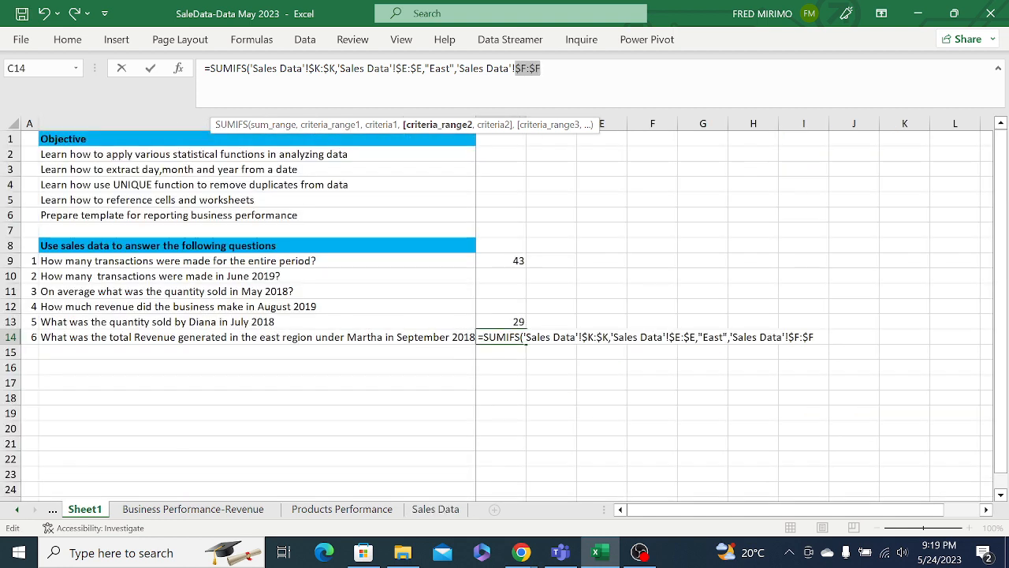
{"action": "key", "text": "Right"}
{"action": "type", "text": ","}
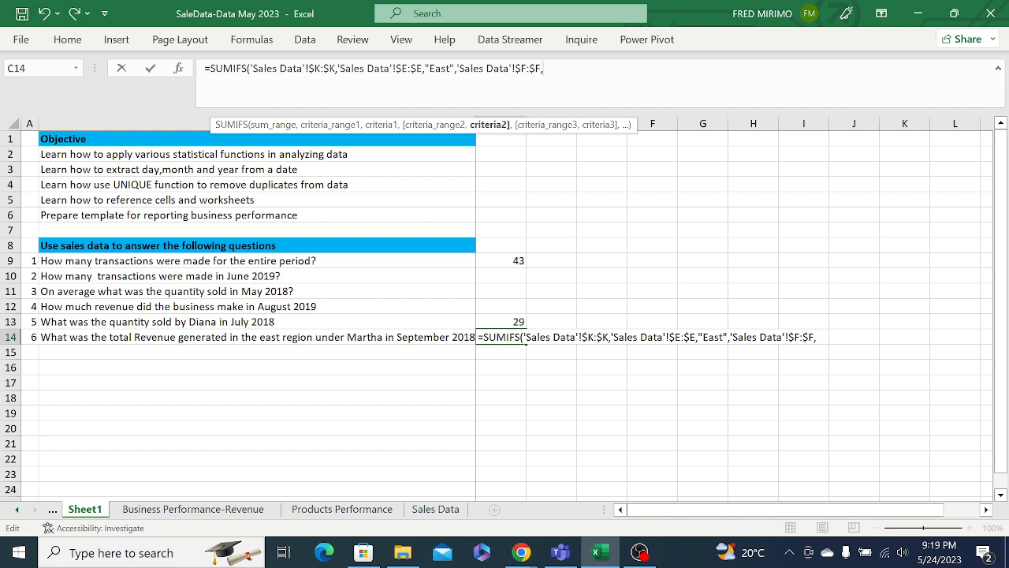
{"action": "type", "text": "\"Martha"}
{"action": "type", "text": "\","}
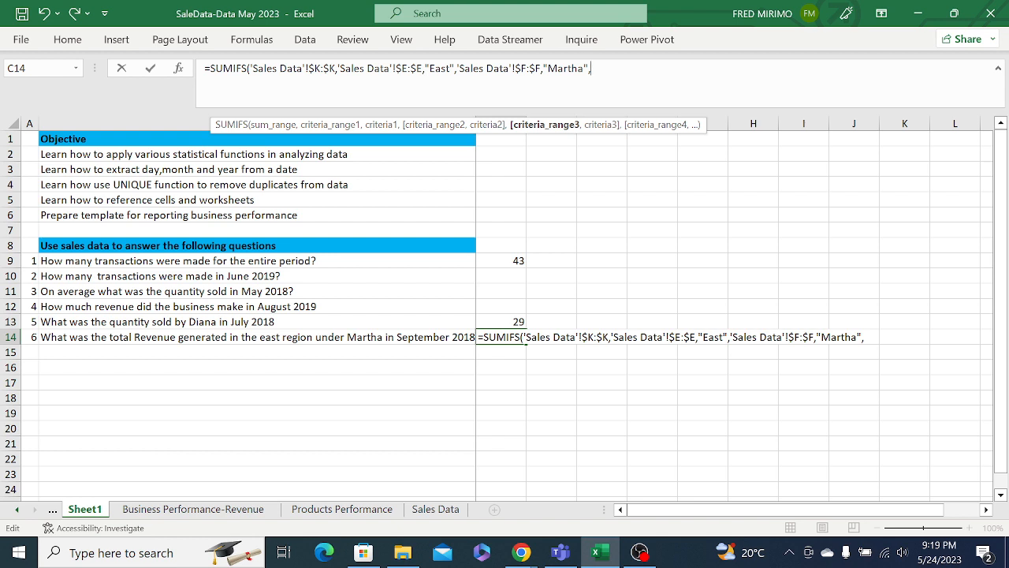
Add the entire Sales Data Month column, $B:$B, as the third criteria range with the criterion "Sep".
{"action": "left_click", "coordinate": [437, 510]}
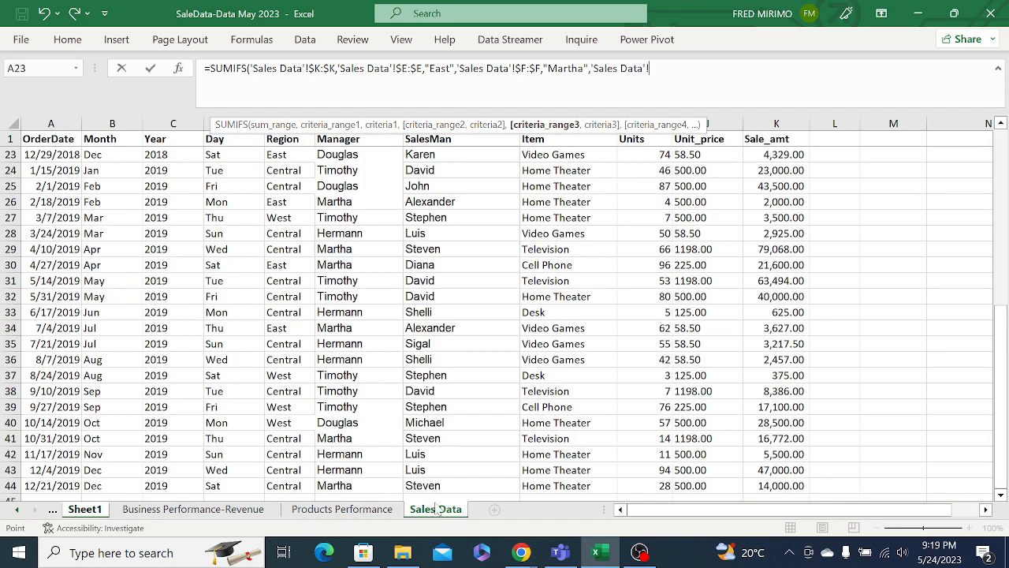
{"action": "left_click", "coordinate": [113, 124]}
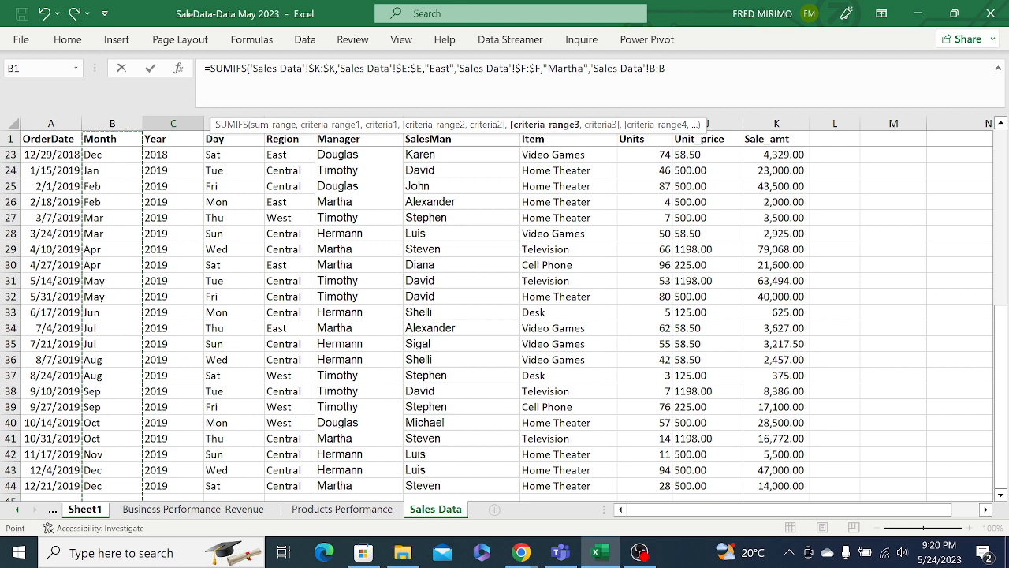
{"action": "key", "text": "F4"}
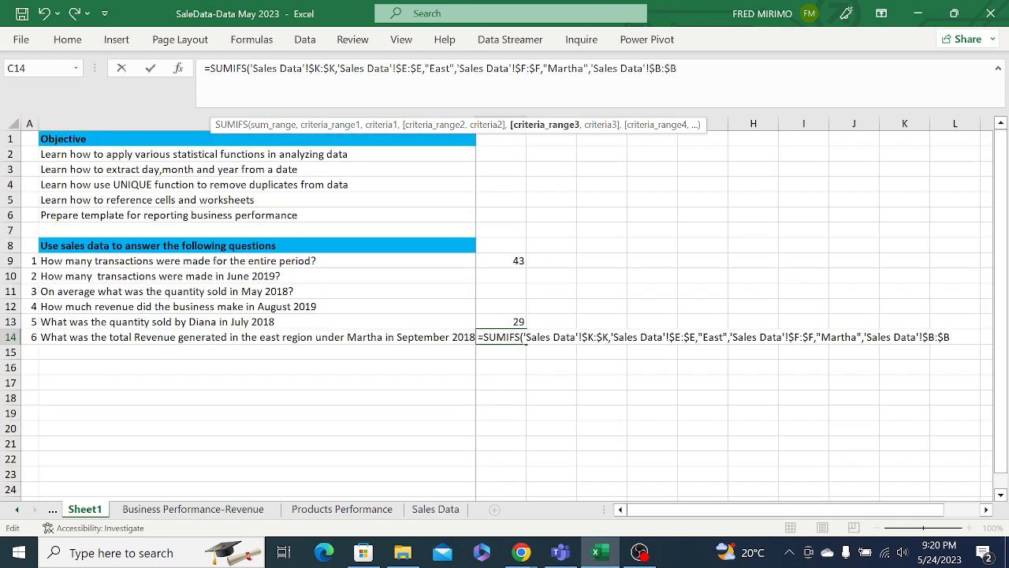
{"action": "type", "text": ","}
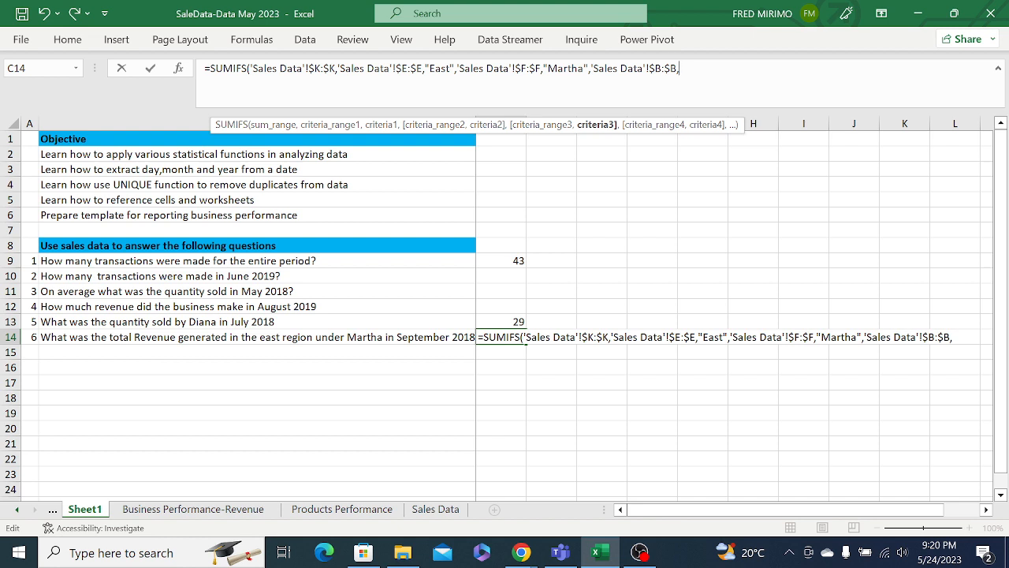
{"action": "type", "text": "\"Sep\","}
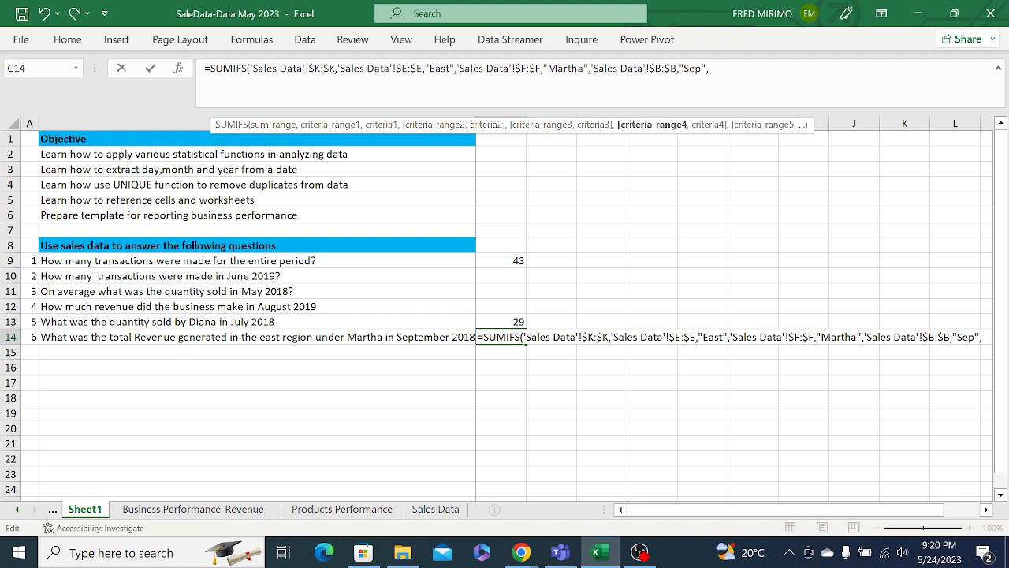
Add the entire Sales Data Year column, $C:$C, as the fourth criteria range with the criterion "2018" and complete the SUMIFS formula in C14.
{"action": "left_click", "coordinate": [440, 511]}
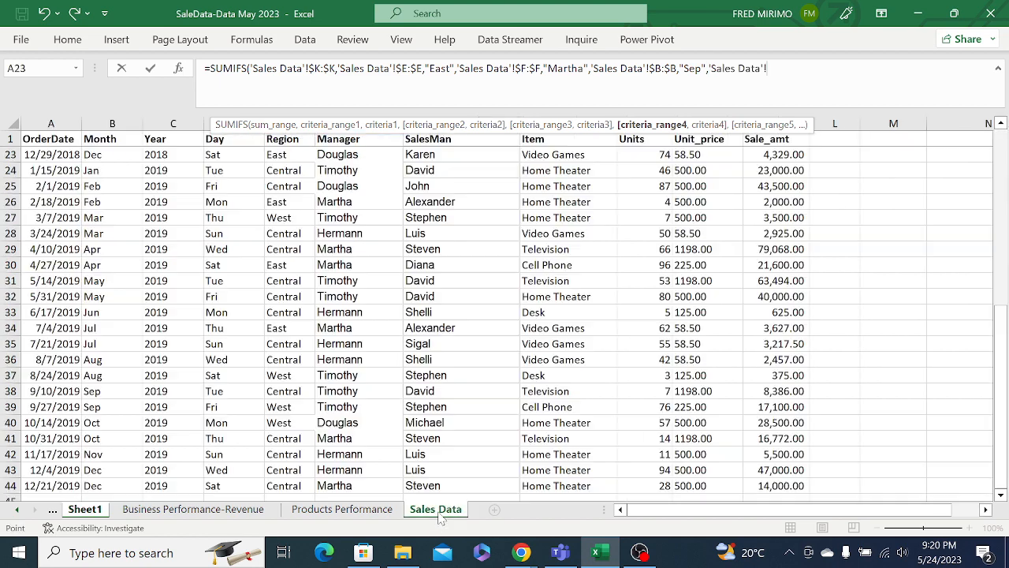
{"action": "left_click", "coordinate": [167, 126]}
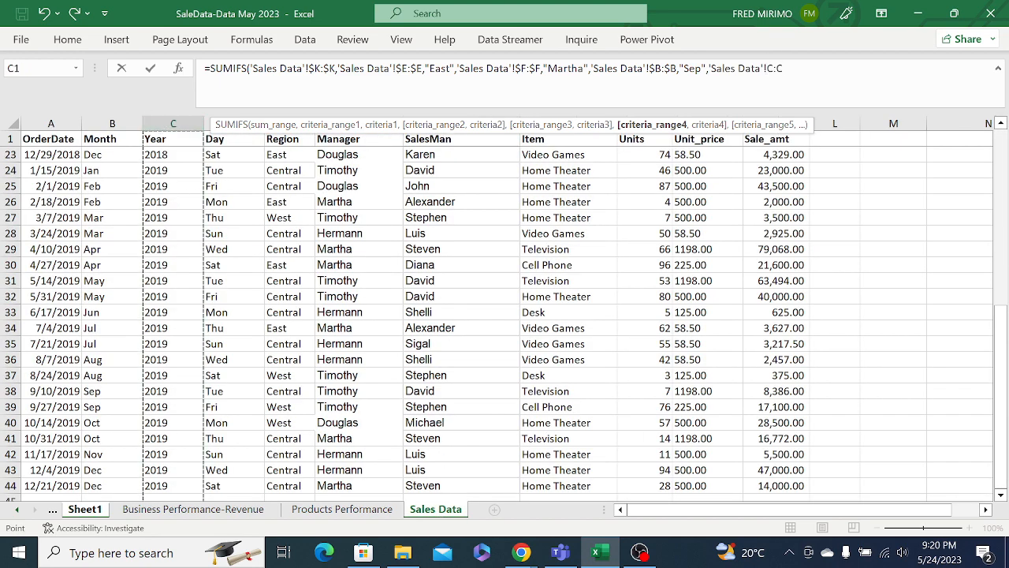
{"action": "key", "text": "F4"}
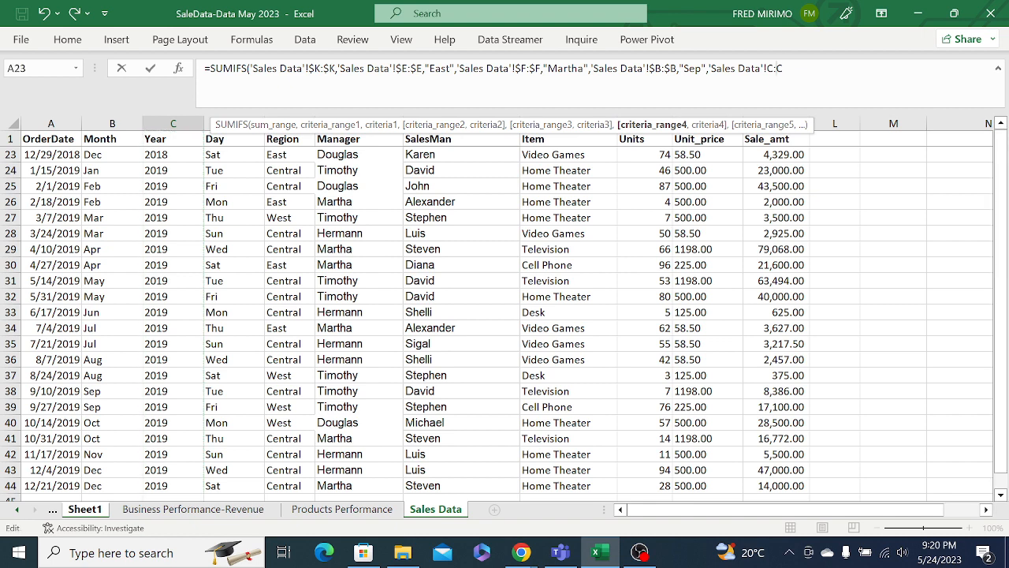
{"action": "key", "text": "F4"}
{"action": "type", "text": ","}
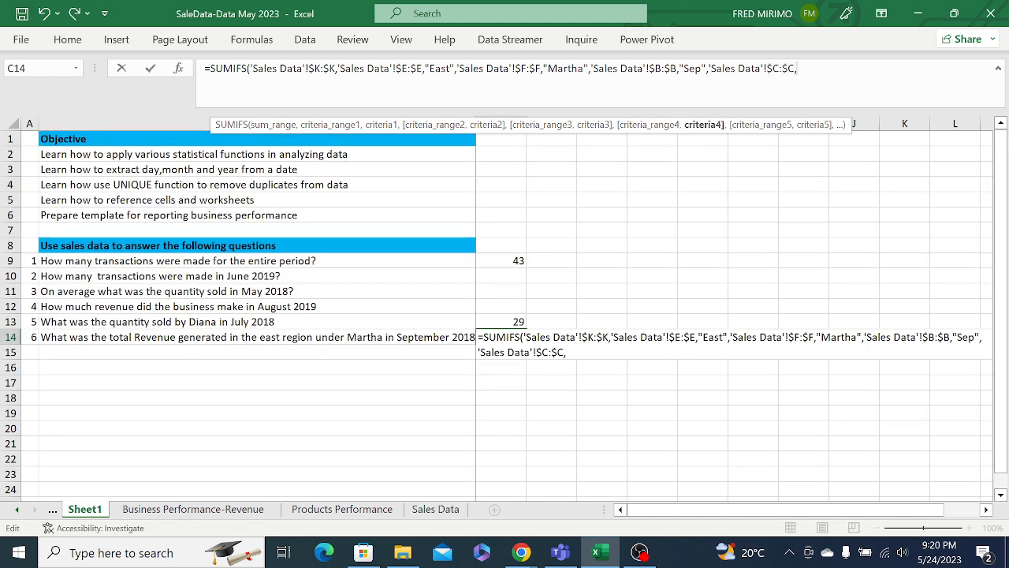
{"action": "type", "text": "\""}
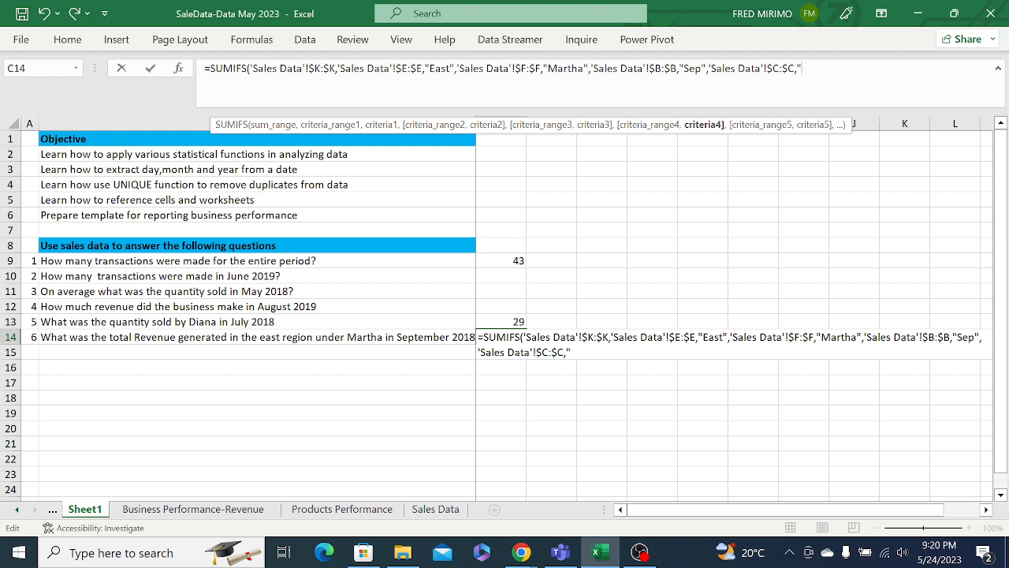
{"action": "type", "text": "2018\""}
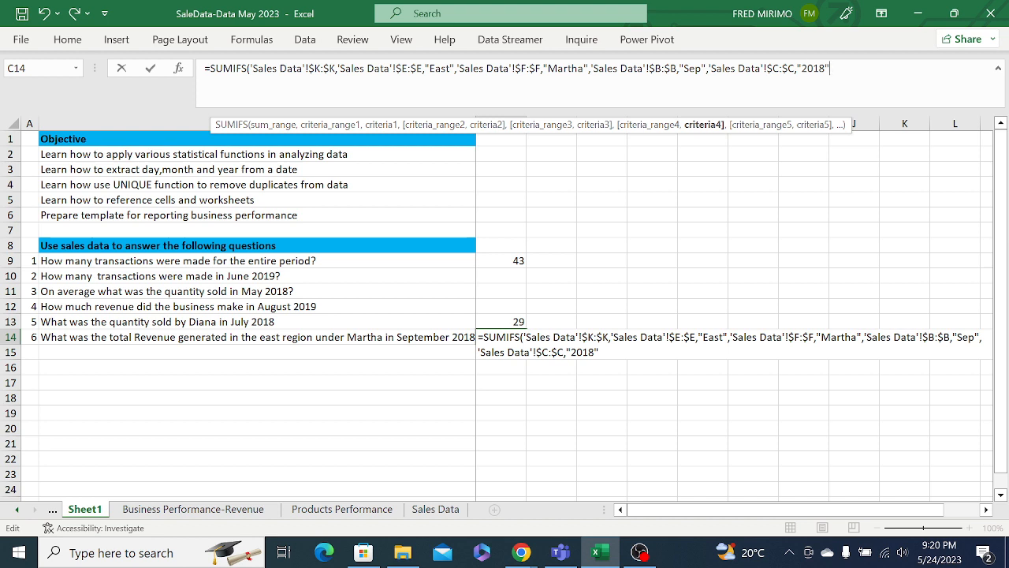
{"action": "type", "text": ")"}
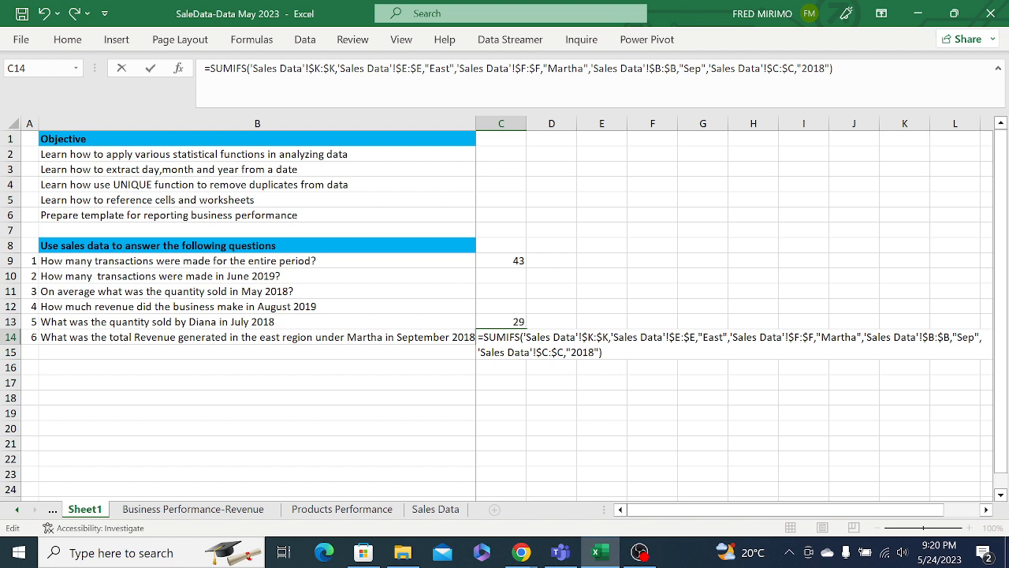
{"action": "key", "text": "Return"}
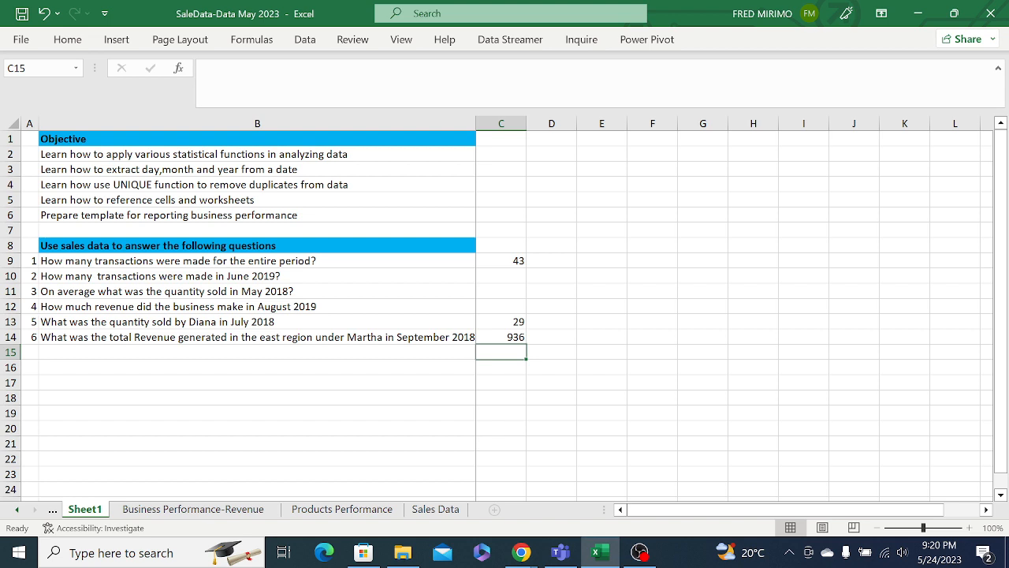
Examine the manager, month and year criteria in the completed question 6 formula in C14.
{"action": "left_click", "coordinate": [509, 339]}
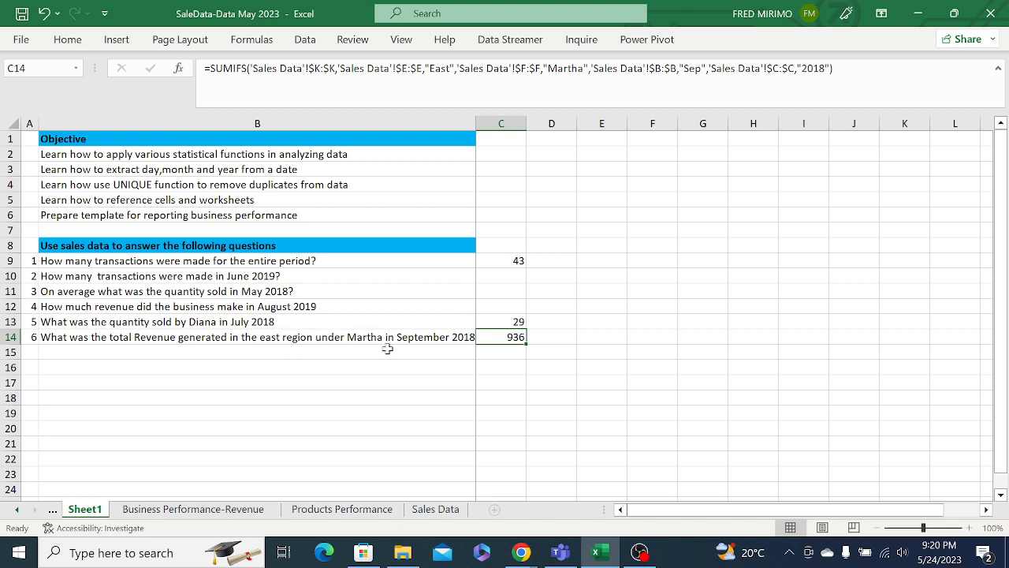
{"action": "left_click", "coordinate": [485, 382]}
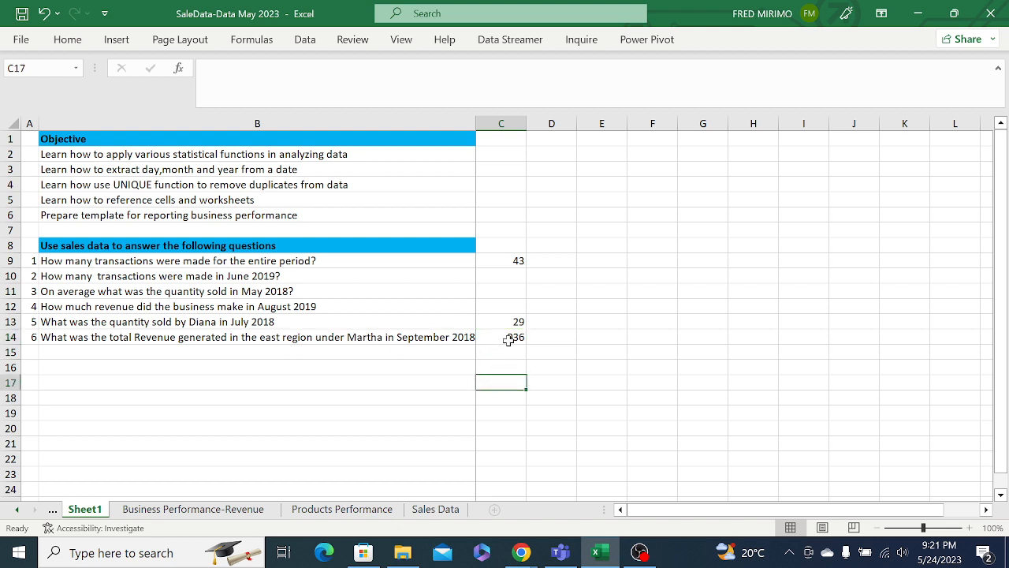
{"action": "left_click", "coordinate": [511, 338]}
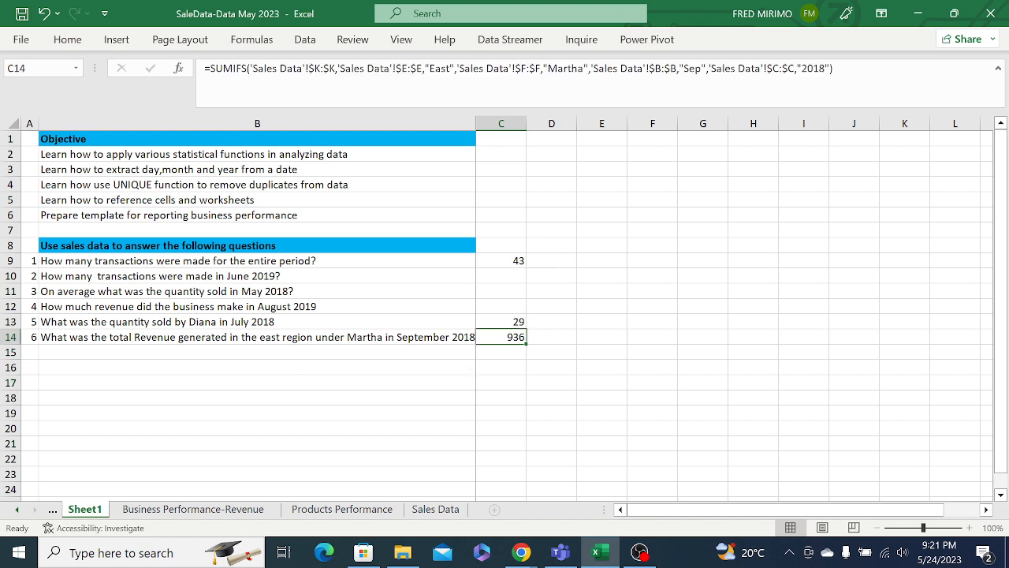
{"action": "left_click", "coordinate": [582, 66]}
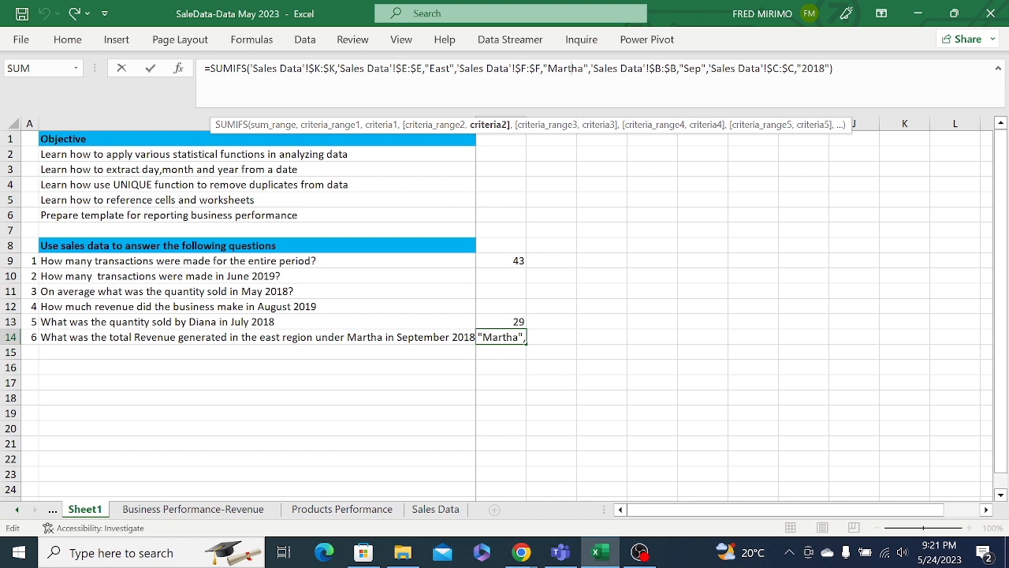
{"action": "key", "text": "Return"}
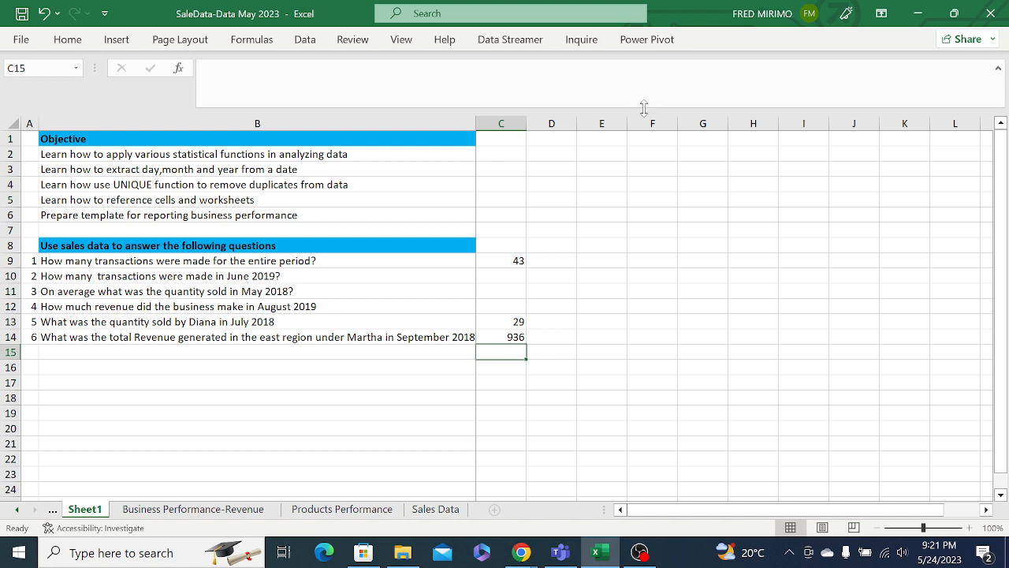
{"action": "left_click", "coordinate": [511, 337]}
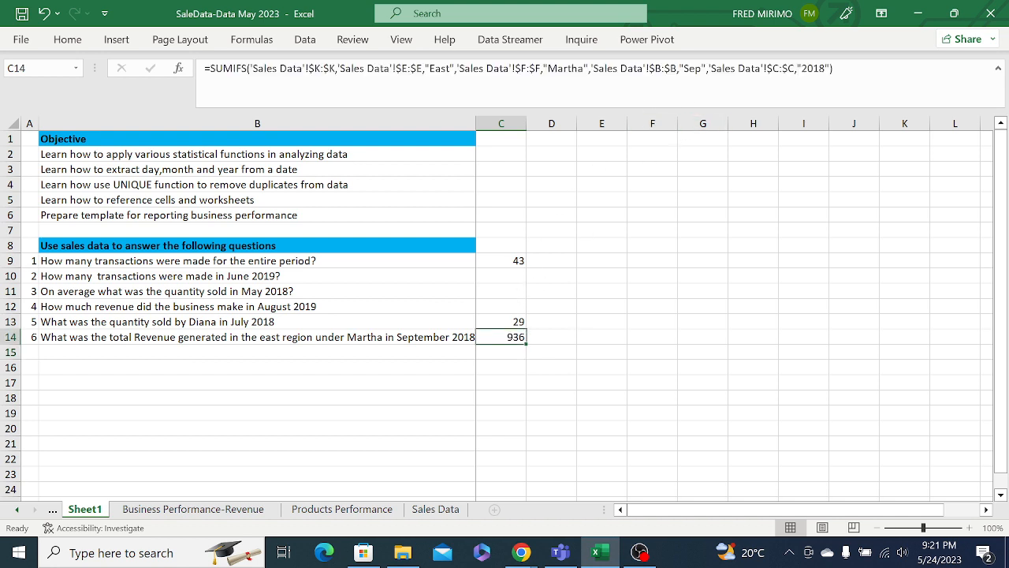
{"action": "left_click", "coordinate": [696, 68]}
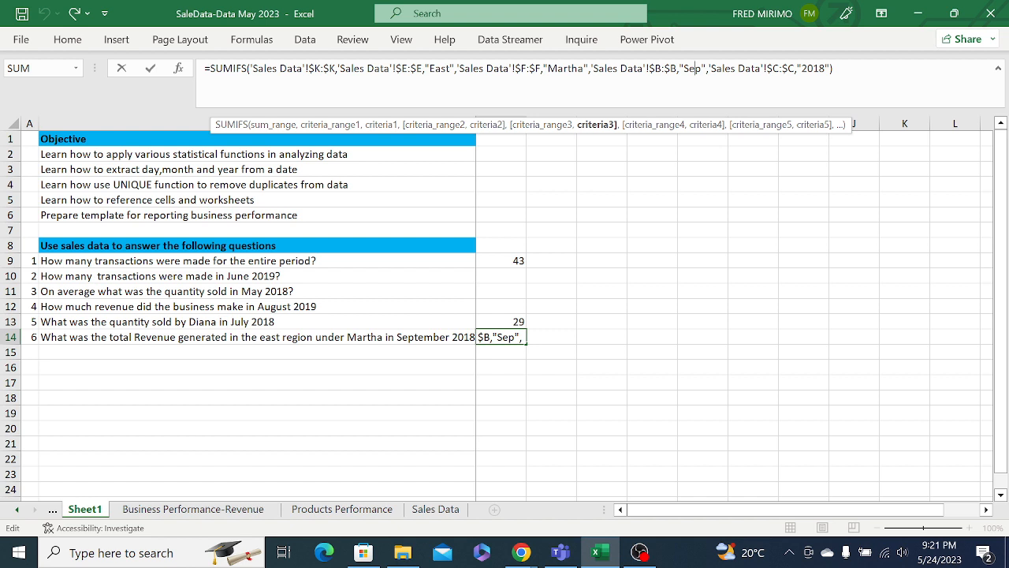
{"action": "left_click", "coordinate": [834, 69]}
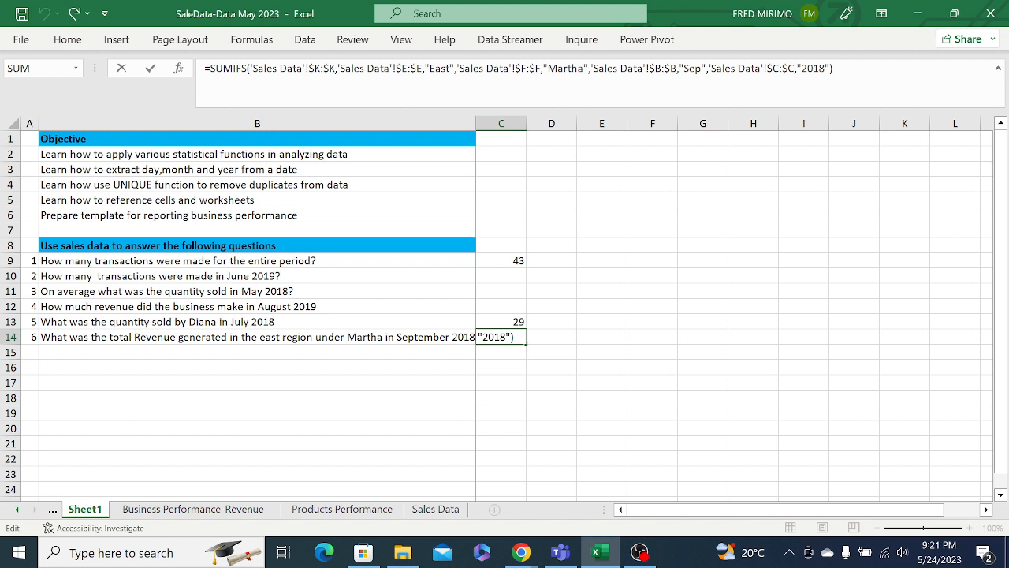
{"action": "key", "text": "Return"}
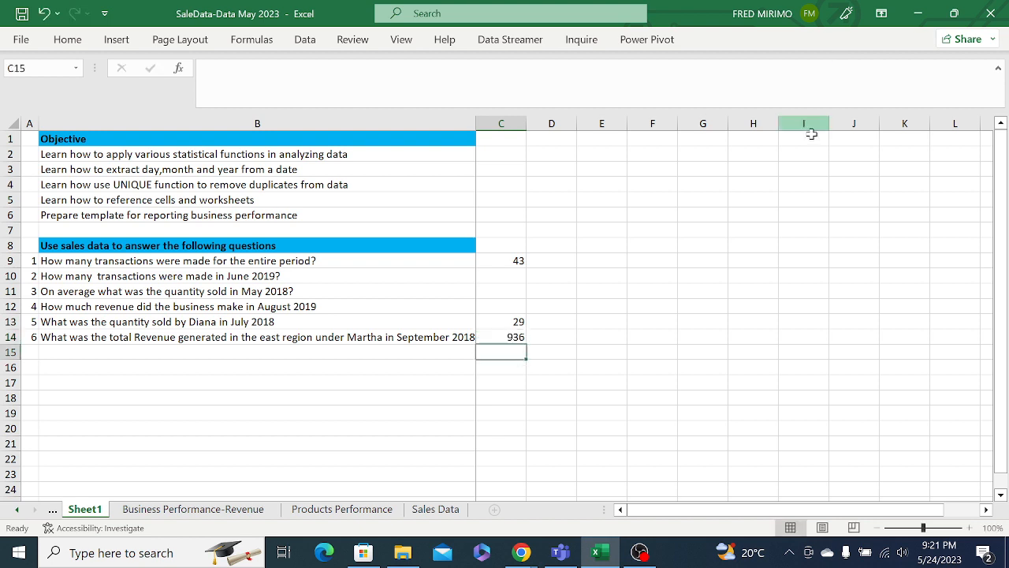
Reread question 6 and compare the formulas answering question 1 in C9 and question 6 in C14.
{"action": "left_click", "coordinate": [622, 241]}
{"action": "left_click", "coordinate": [319, 338]}
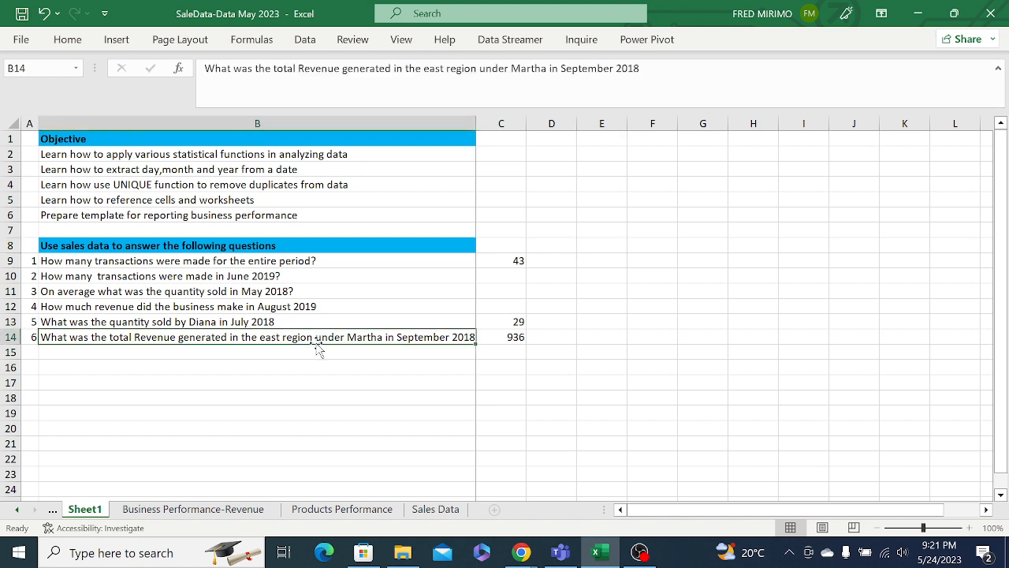
{"action": "left_click", "coordinate": [186, 378]}
{"action": "left_click", "coordinate": [562, 261]}
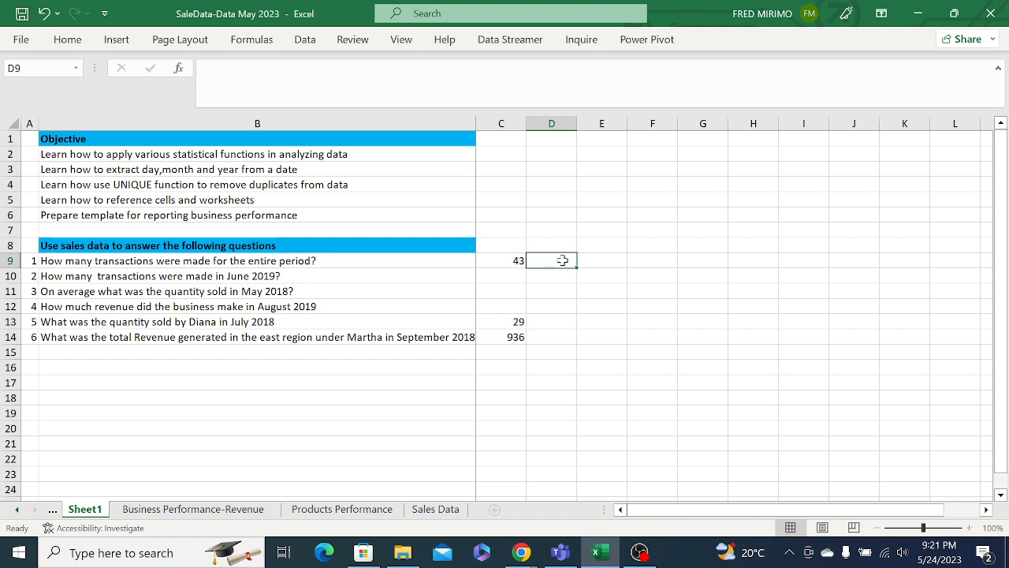
{"action": "left_click", "coordinate": [512, 260]}
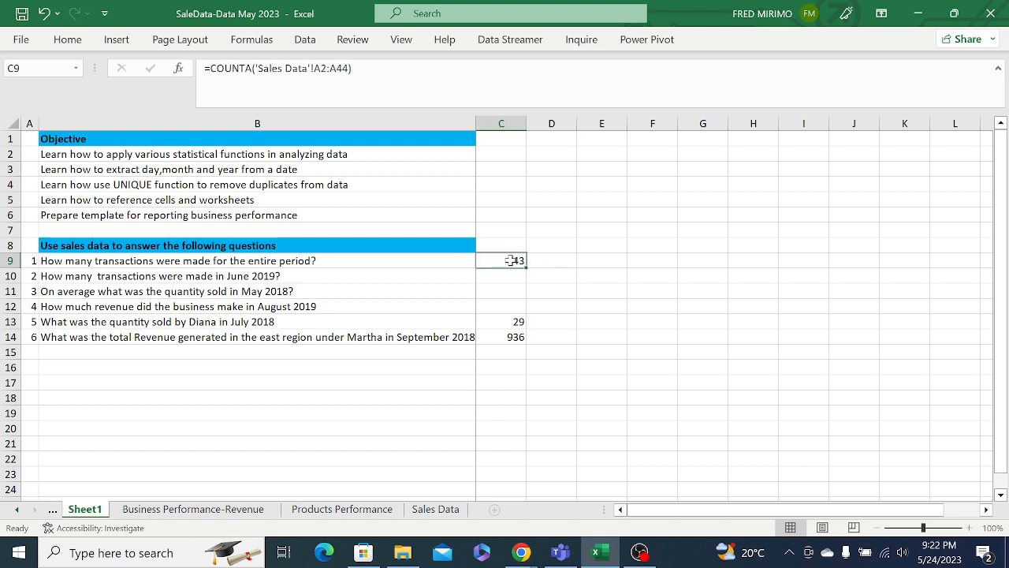
{"action": "left_click", "coordinate": [505, 337]}
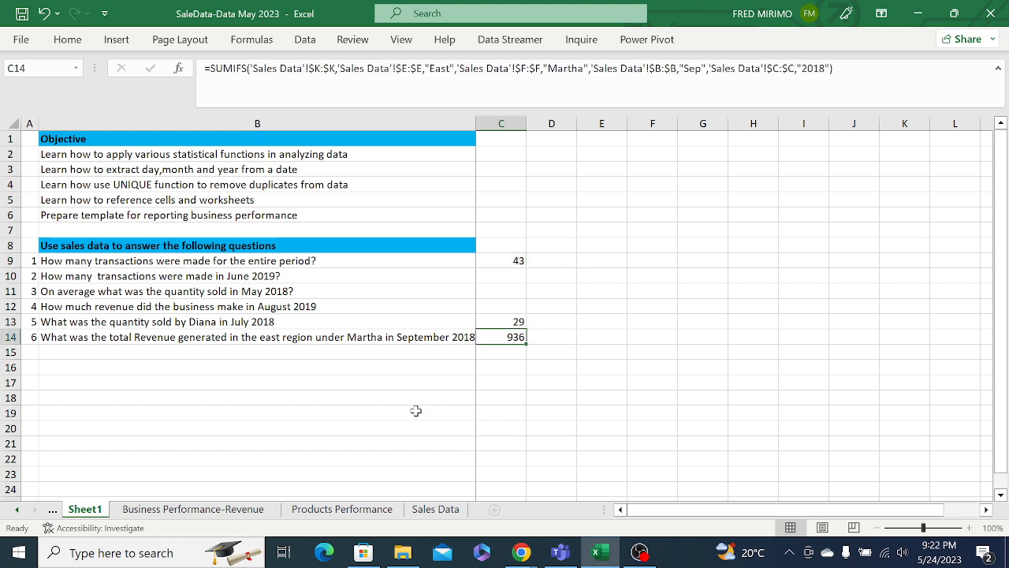
{"action": "left_click", "coordinate": [347, 415]}
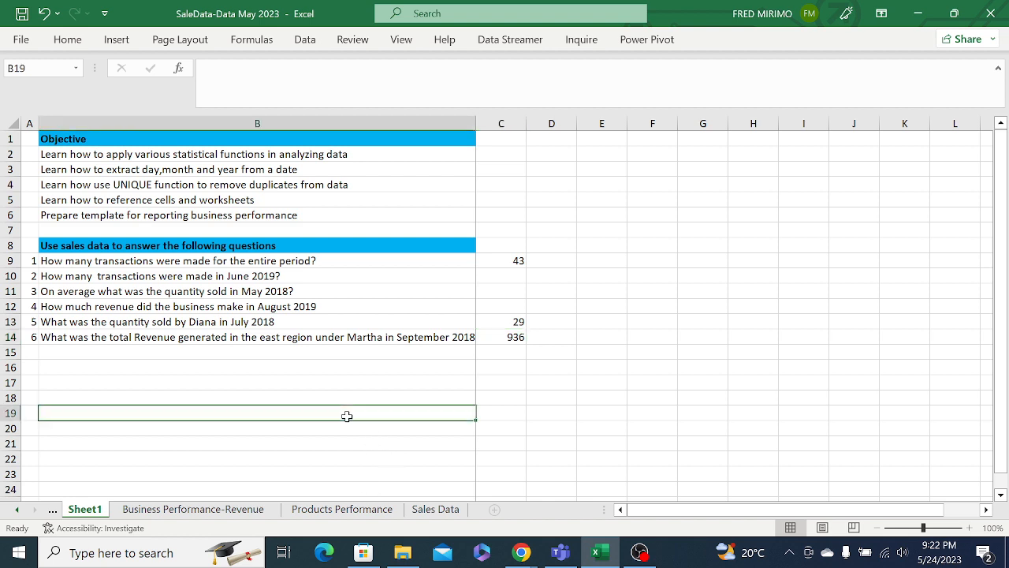
Review the Region criteria range and the remaining arguments of the SUMIFS formula in C14 through its closing bracket.
{"action": "left_click", "coordinate": [517, 335]}
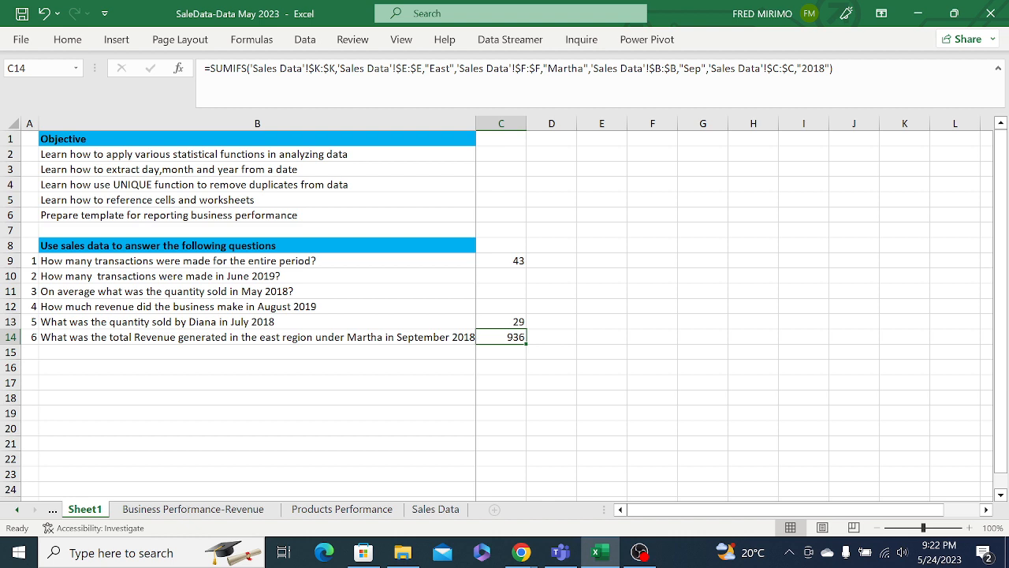
{"action": "left_click", "coordinate": [414, 66]}
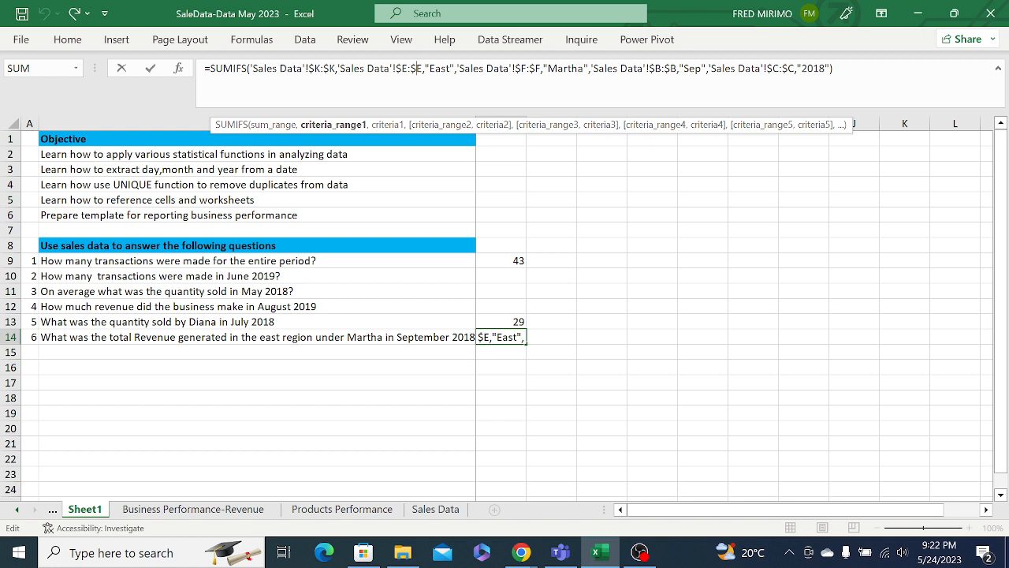
{"action": "key", "text": "Return"}
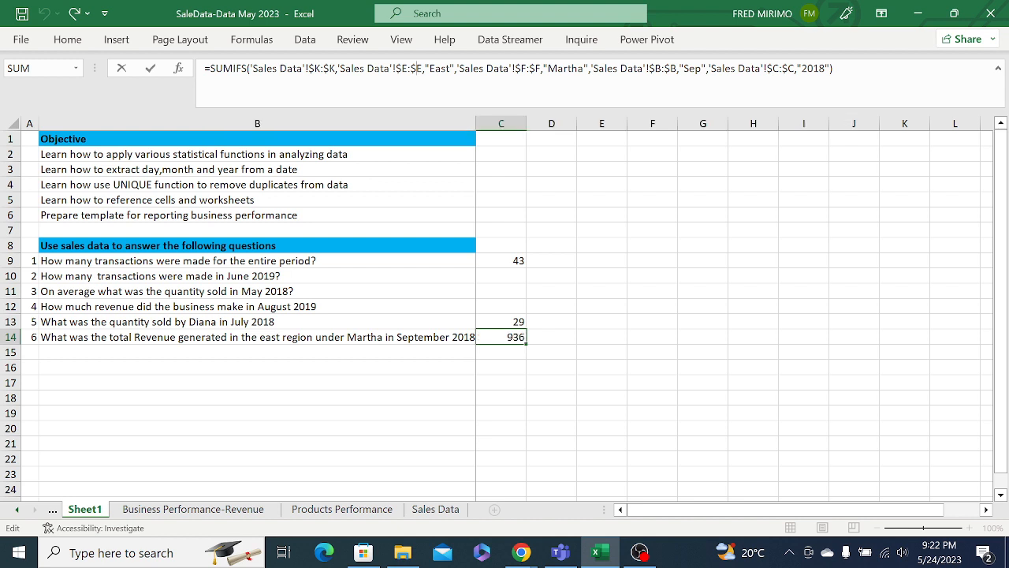
{"action": "left_click", "coordinate": [507, 336]}
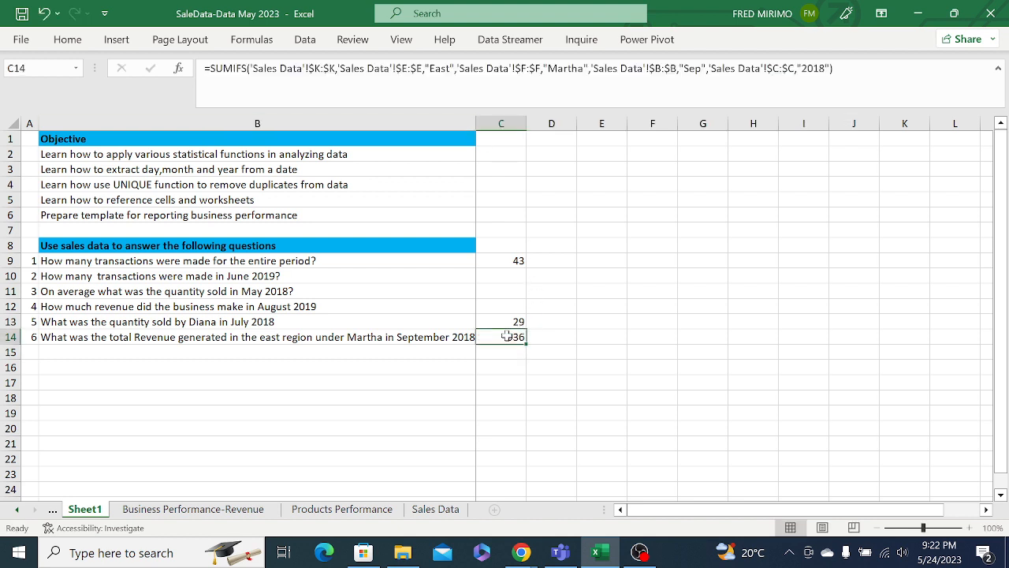
{"action": "left_click", "coordinate": [843, 99]}
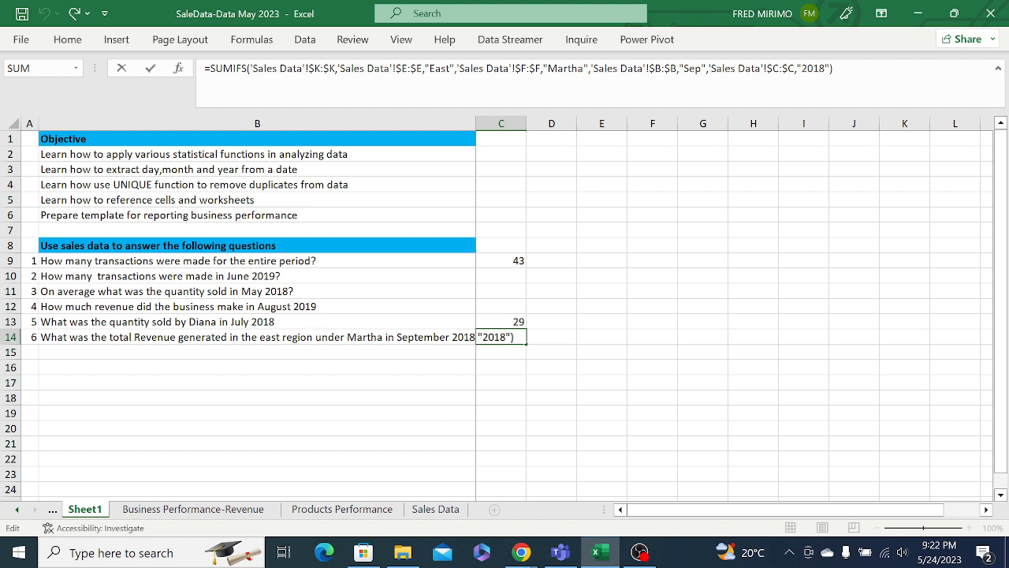
{"action": "key", "text": "Return"}
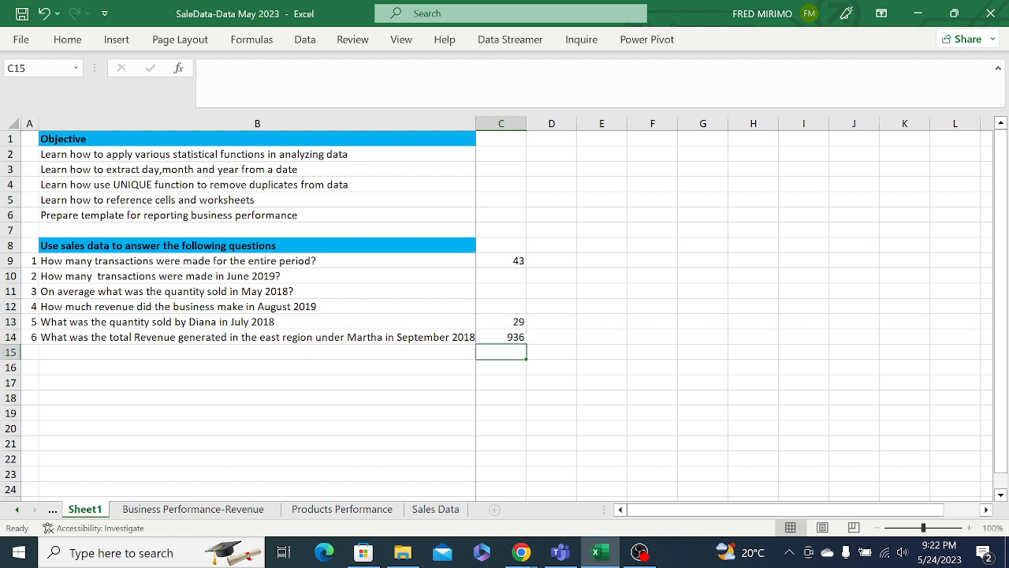
{"action": "left_click", "coordinate": [512, 337]}
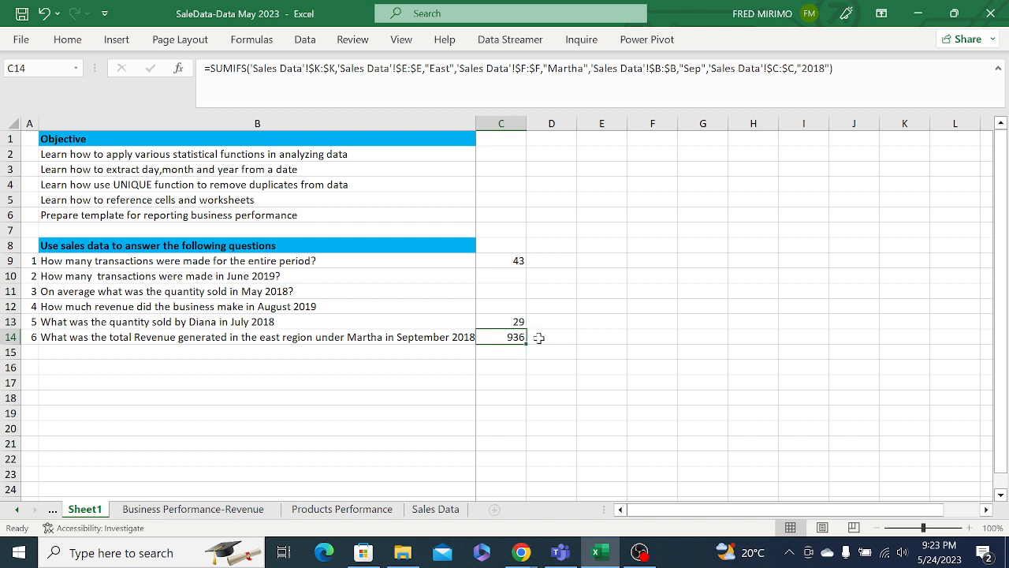
Review the question 5 formula in C13 and look through the last rows of the Sales Data sheet.
{"action": "left_click", "coordinate": [539, 338]}
{"action": "left_click", "coordinate": [583, 302]}
{"action": "left_click", "coordinate": [594, 276]}
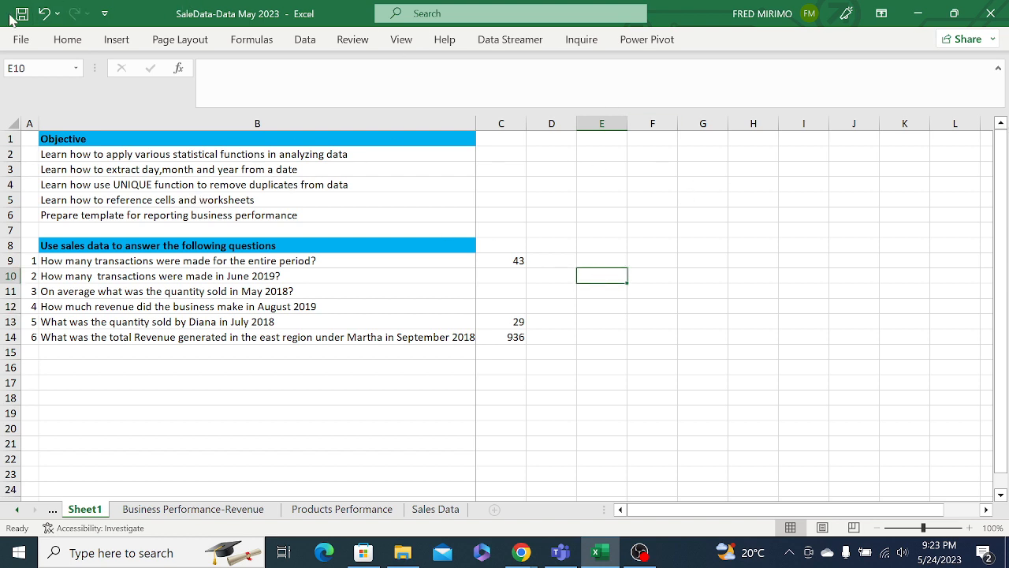
{"action": "left_click", "coordinate": [508, 322]}
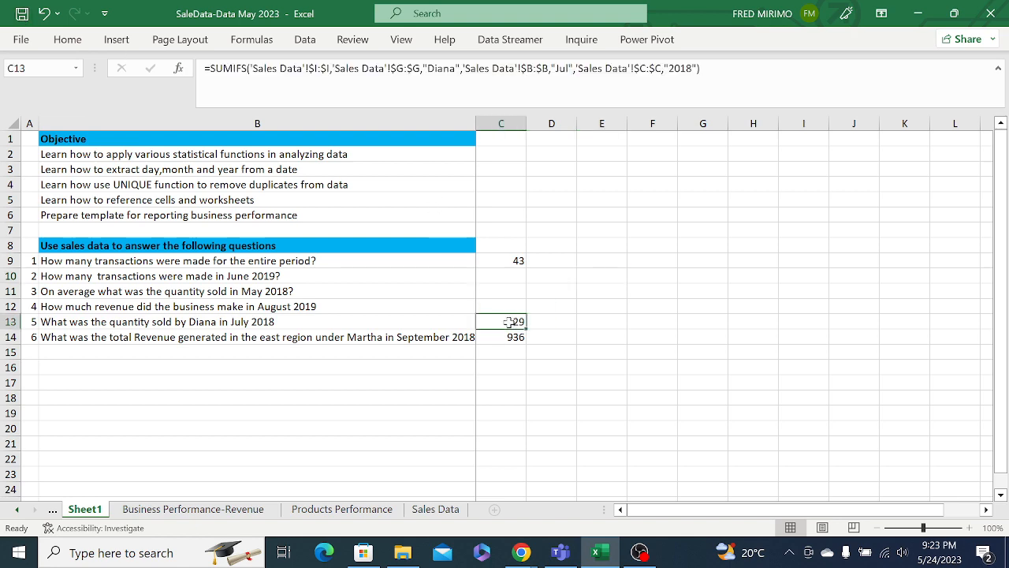
{"action": "left_click", "coordinate": [430, 511]}
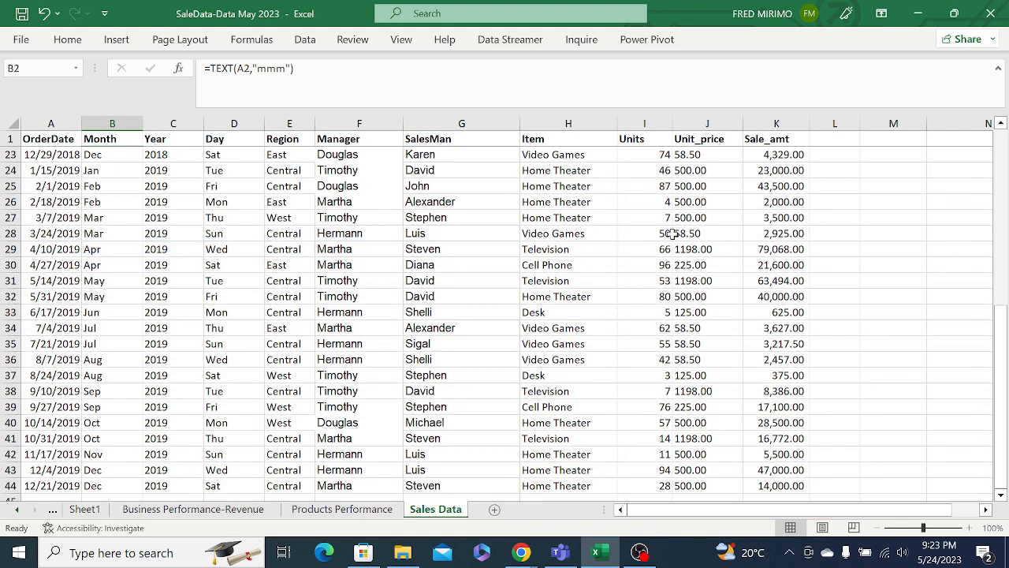
{"action": "scroll", "coordinate": [671, 234], "scroll_direction": "down", "scroll_amount": 4}
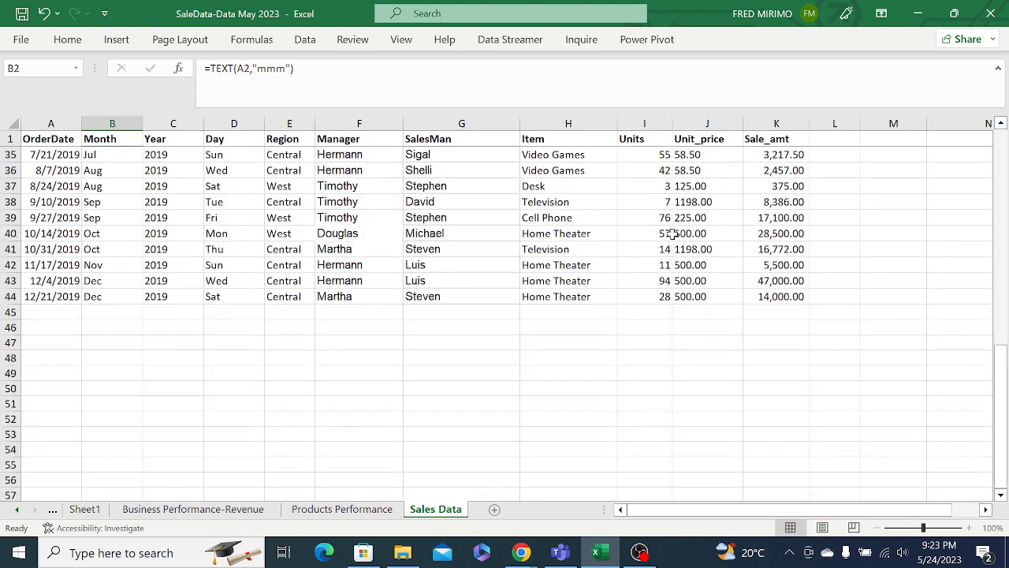
{"action": "left_click", "coordinate": [698, 325]}
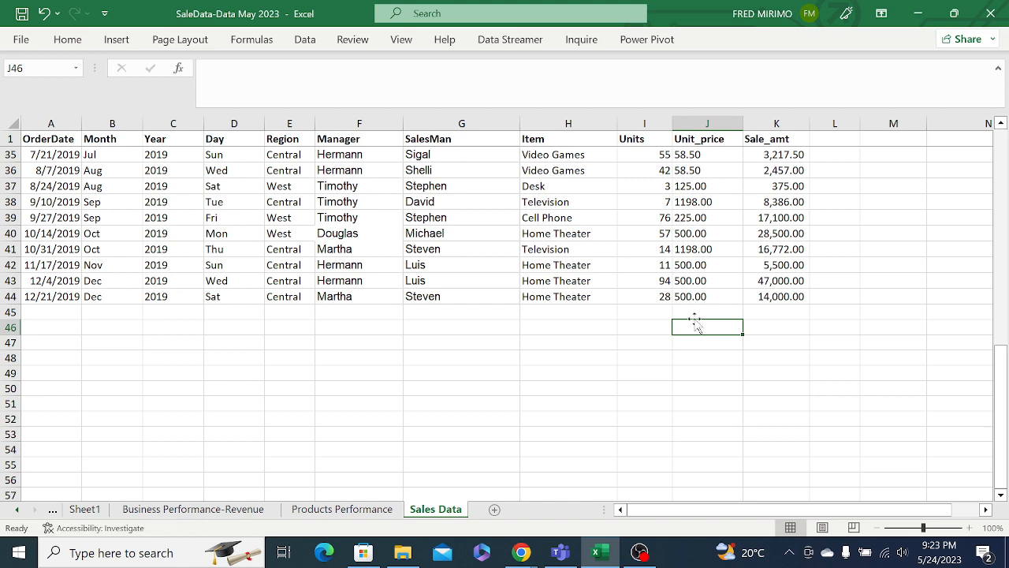
{"action": "scroll", "coordinate": [671, 311], "scroll_direction": "up", "scroll_amount": 4}
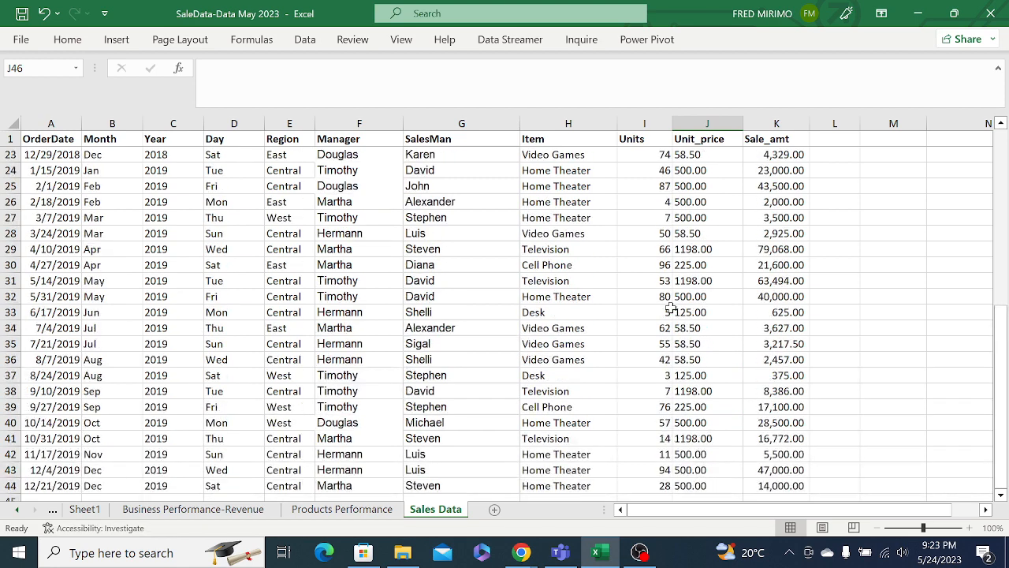
Look through the Sales Data rows down to the last record and return to the business questions on Sheet1.
{"action": "scroll", "coordinate": [671, 307], "scroll_direction": "down", "scroll_amount": 5}
{"action": "scroll", "coordinate": [552, 299], "scroll_direction": "up", "scroll_amount": 1}
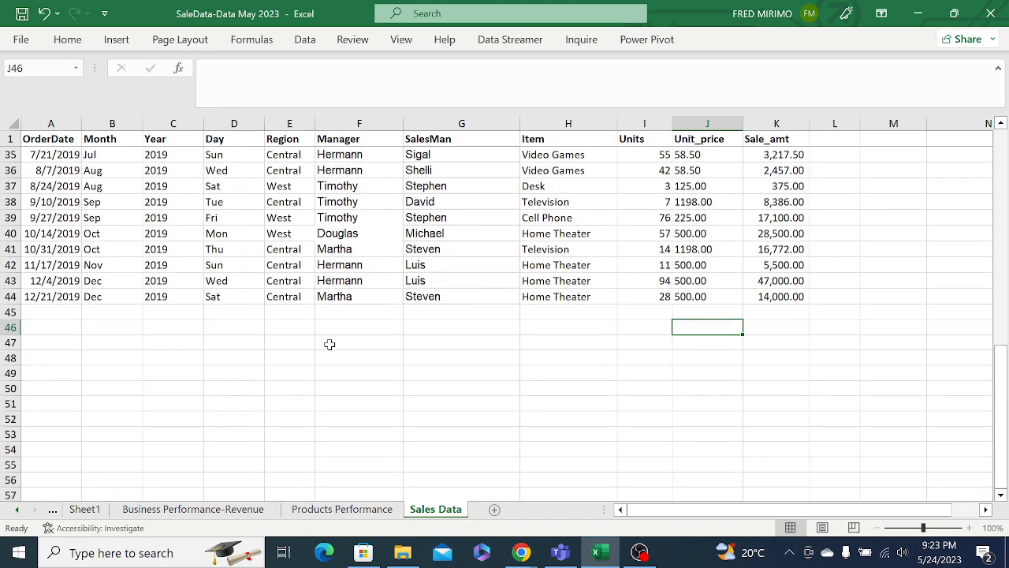
{"action": "scroll", "coordinate": [328, 344], "scroll_direction": "up", "scroll_amount": 5}
{"action": "scroll", "coordinate": [327, 344], "scroll_direction": "up", "scroll_amount": 6}
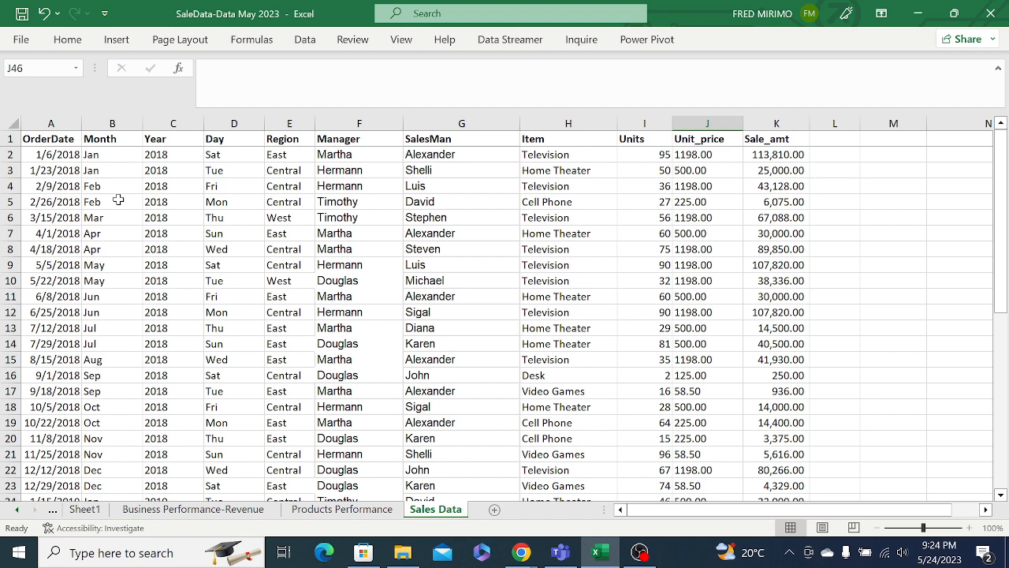
{"action": "left_click", "coordinate": [84, 509]}
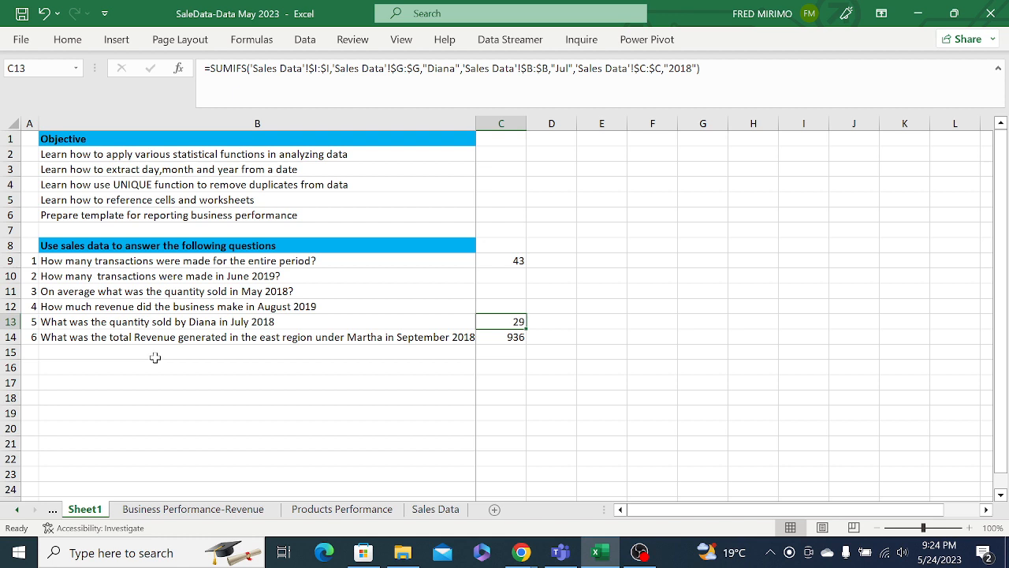
{"action": "left_click", "coordinate": [156, 369]}
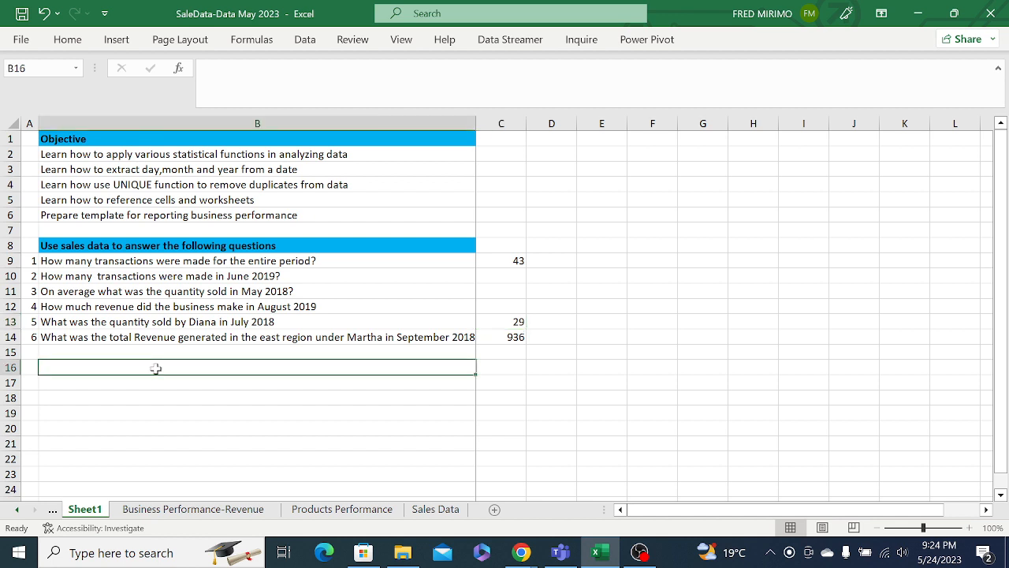
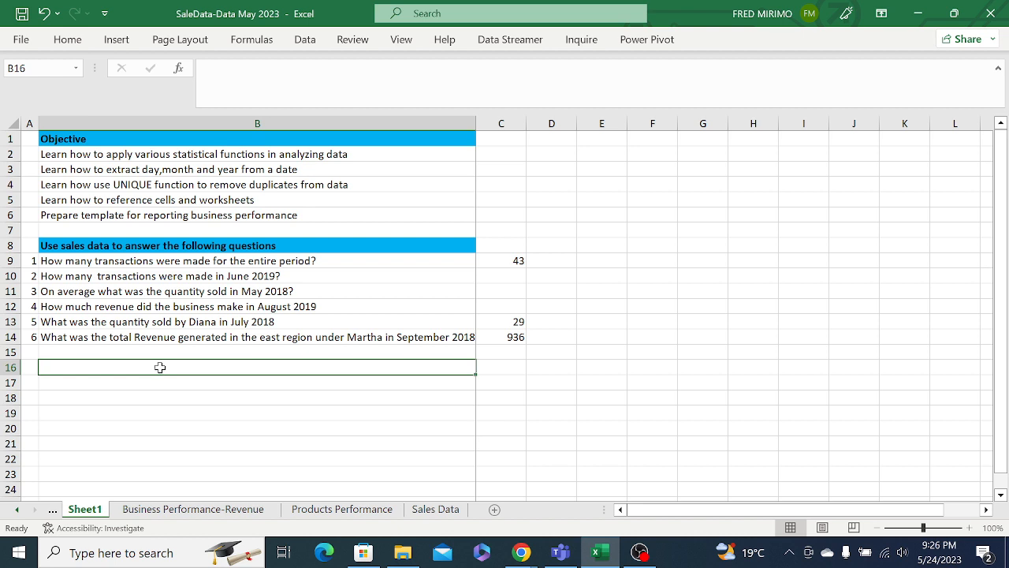
Open the Business Performance-Revenue sheet and survey its report template from the Year section down to the Products section.
{"action": "left_click", "coordinate": [191, 510]}
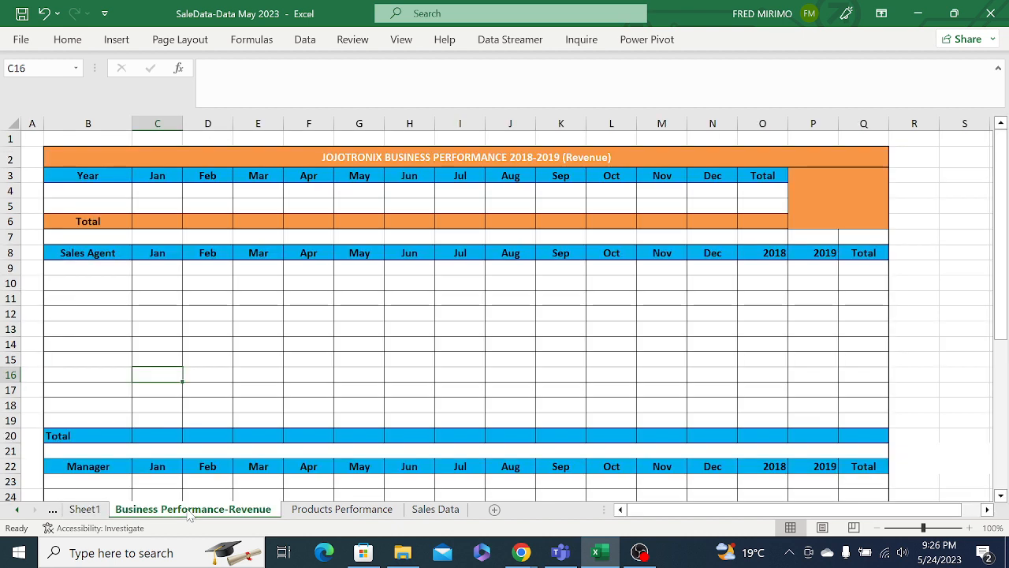
{"action": "left_click", "coordinate": [270, 357]}
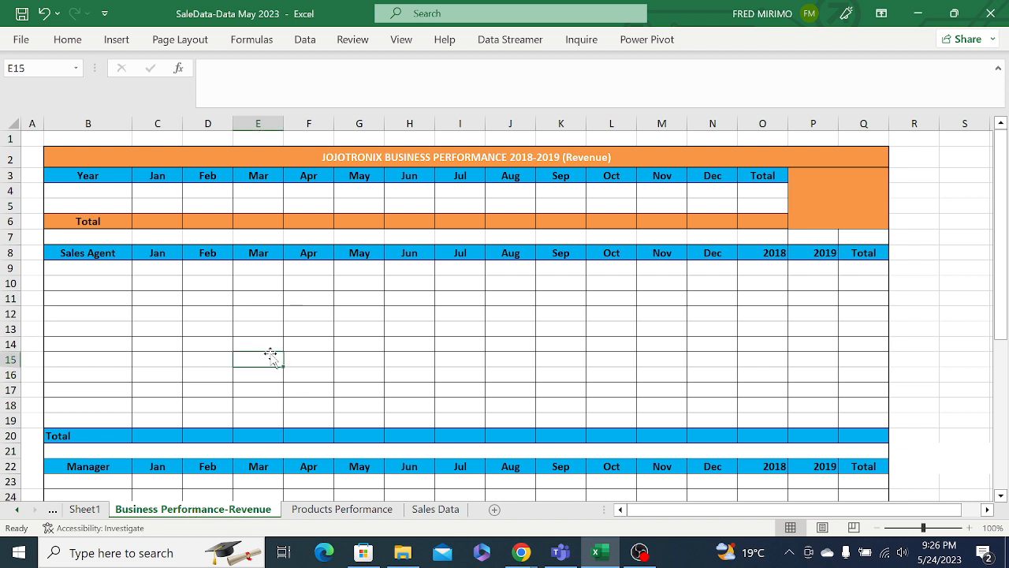
{"action": "left_click", "coordinate": [88, 192]}
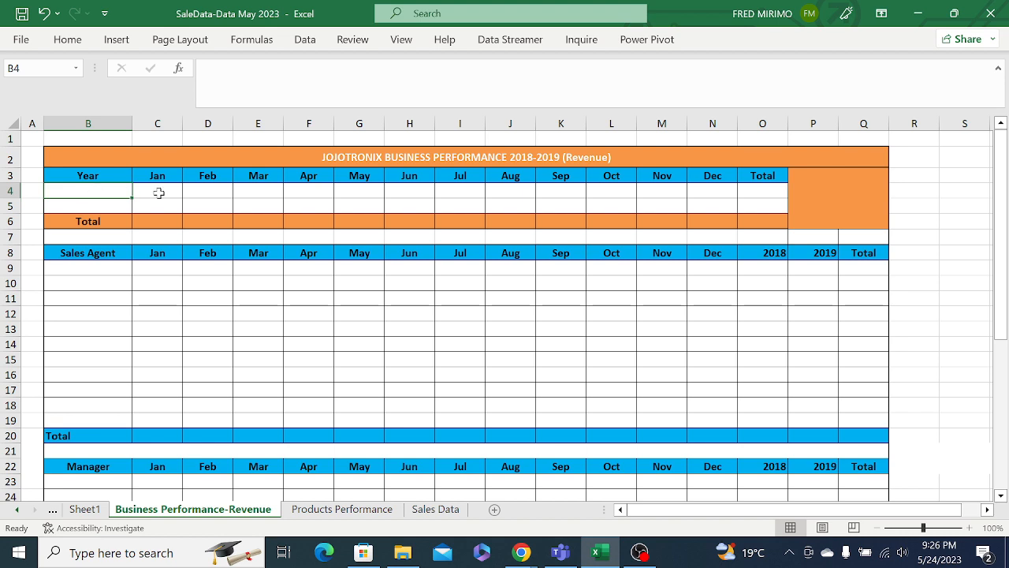
{"action": "left_click", "coordinate": [492, 308]}
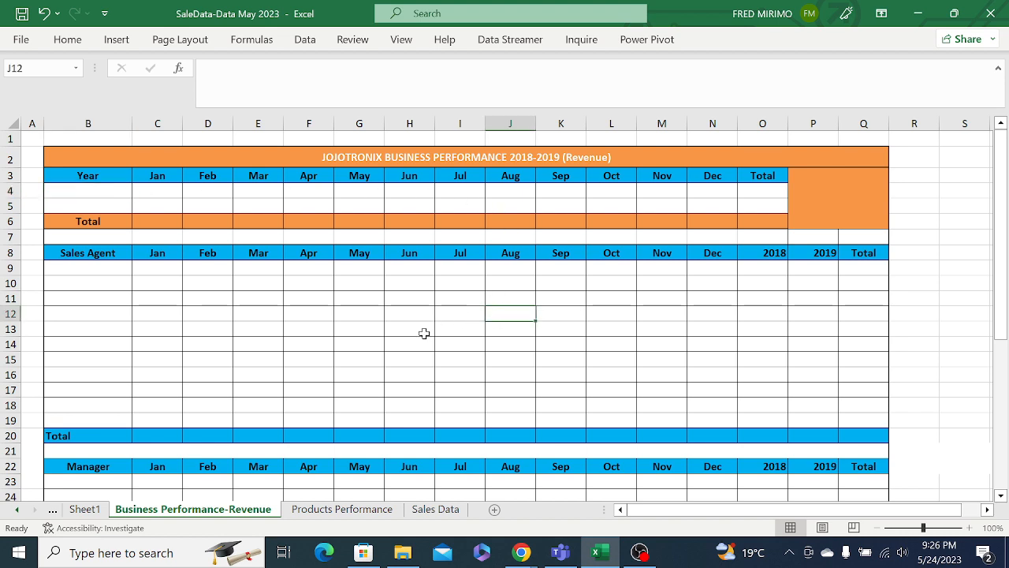
{"action": "scroll", "coordinate": [349, 321], "scroll_direction": "down", "scroll_amount": 1}
{"action": "scroll", "coordinate": [348, 321], "scroll_direction": "up", "scroll_amount": 1}
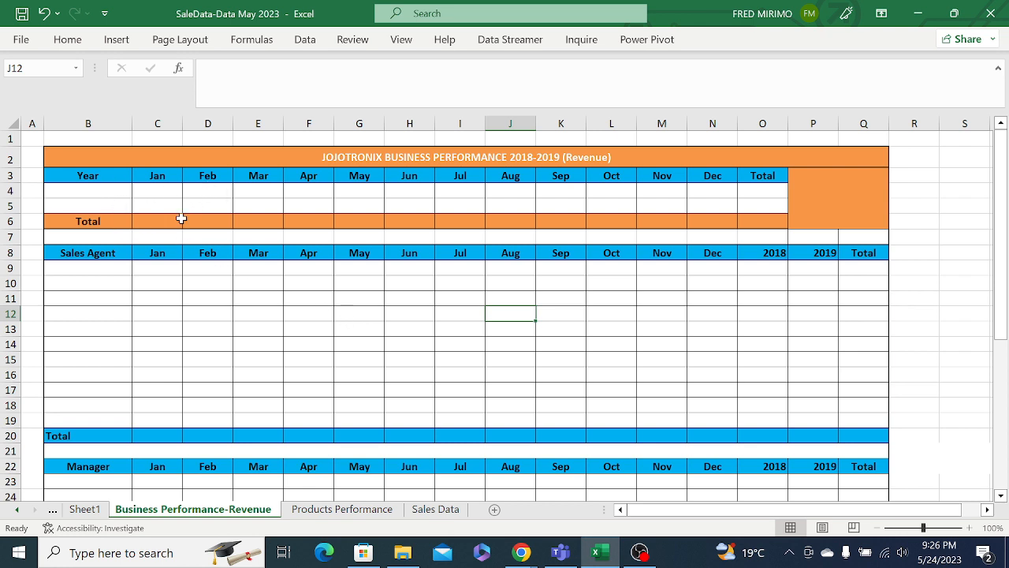
{"action": "scroll", "coordinate": [182, 218], "scroll_direction": "down", "scroll_amount": 4}
{"action": "scroll", "coordinate": [181, 217], "scroll_direction": "down", "scroll_amount": 3}
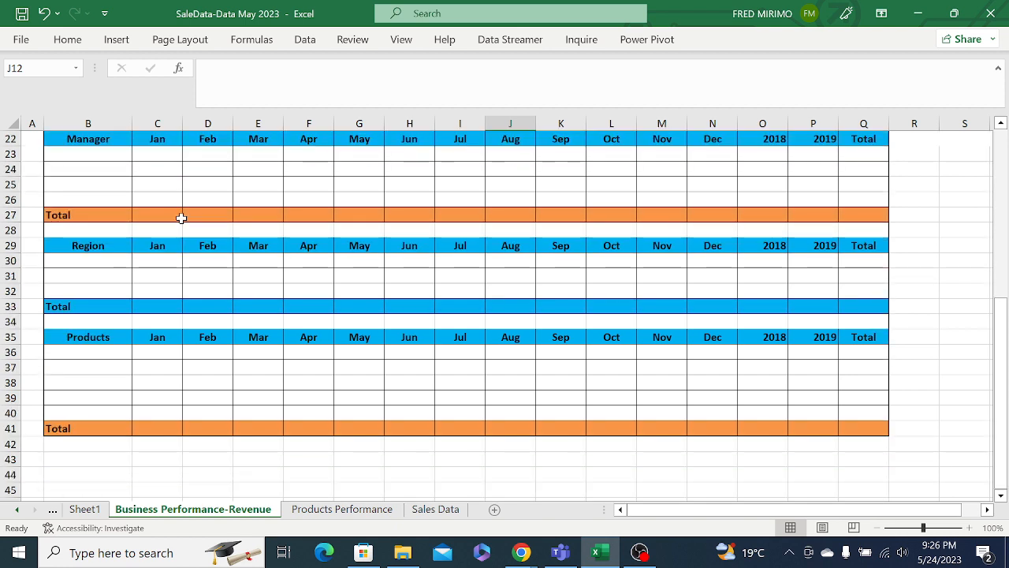
{"action": "scroll", "coordinate": [182, 218], "scroll_direction": "up", "scroll_amount": 5}
{"action": "scroll", "coordinate": [181, 217], "scroll_direction": "up", "scroll_amount": 3}
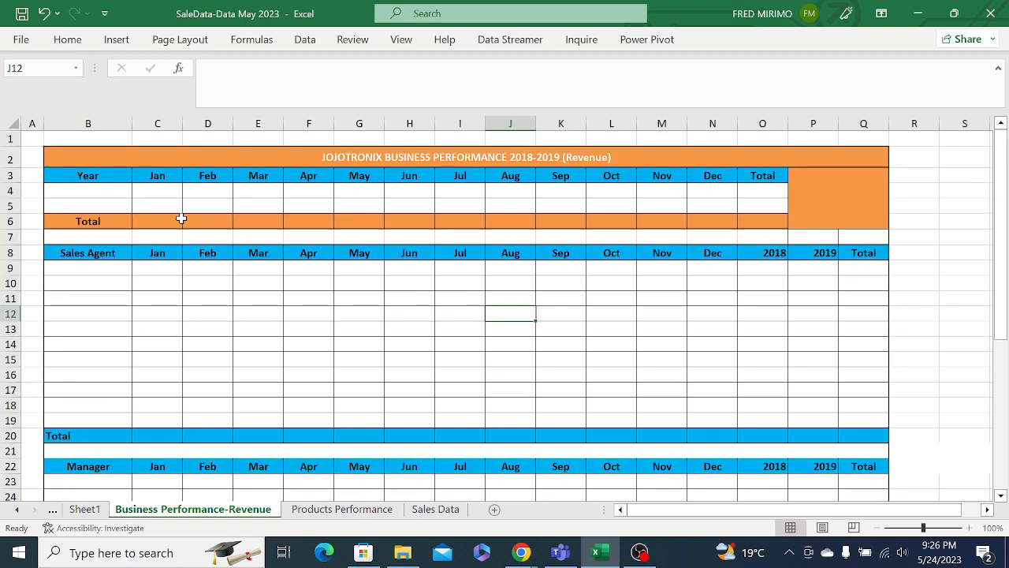
Examine the Year rows and the Sales Agent section of the revenue template, comparing them with the sections below.
{"action": "left_click", "coordinate": [100, 194]}
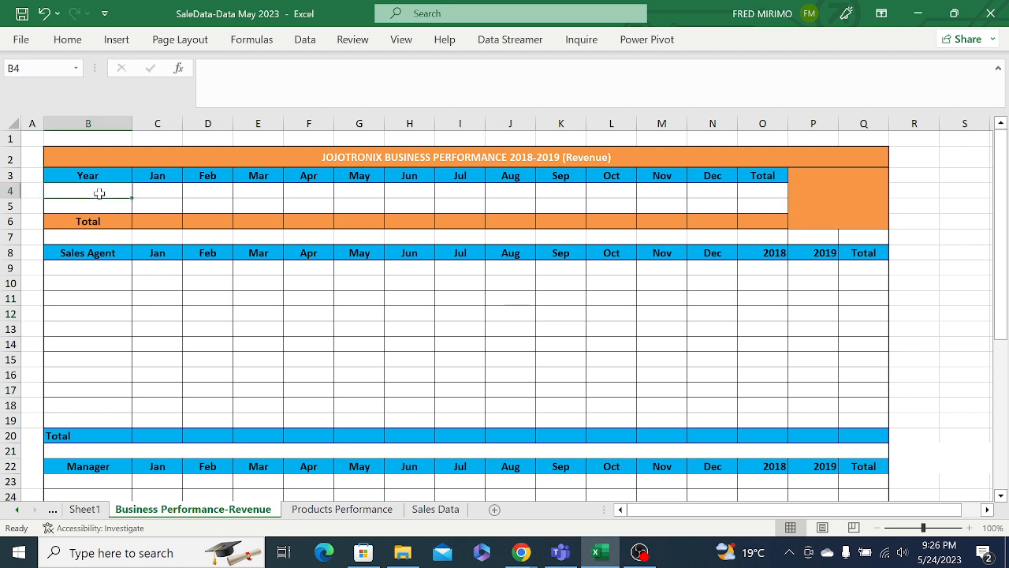
{"action": "left_click", "coordinate": [94, 205]}
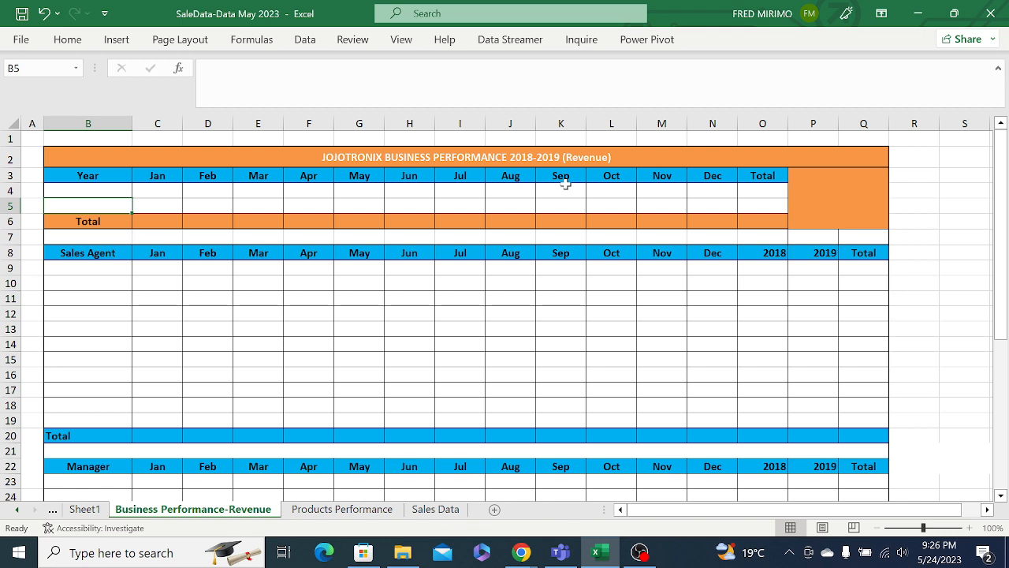
{"action": "left_click", "coordinate": [517, 283]}
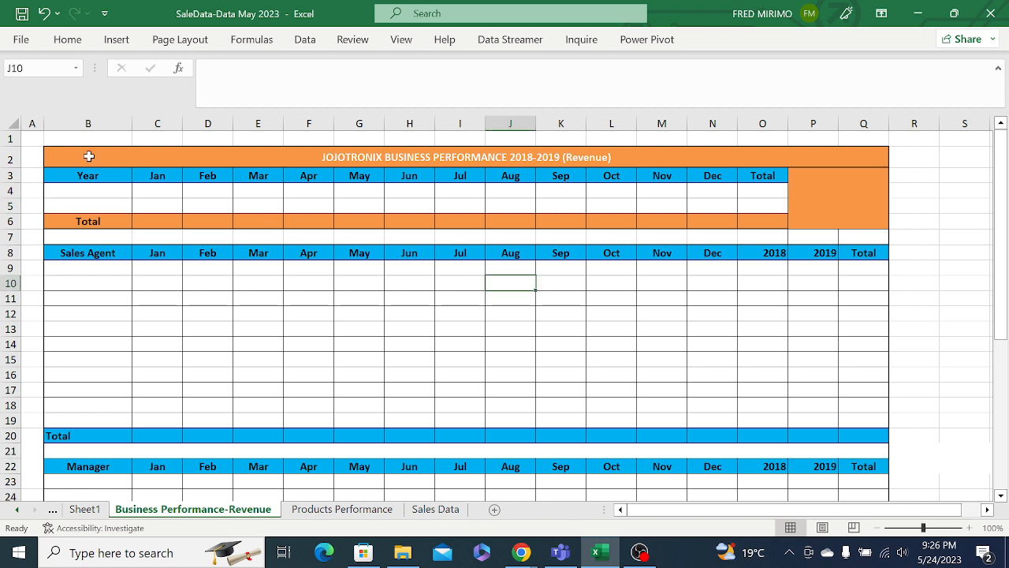
{"action": "scroll", "coordinate": [518, 277], "scroll_direction": "down", "scroll_amount": 10}
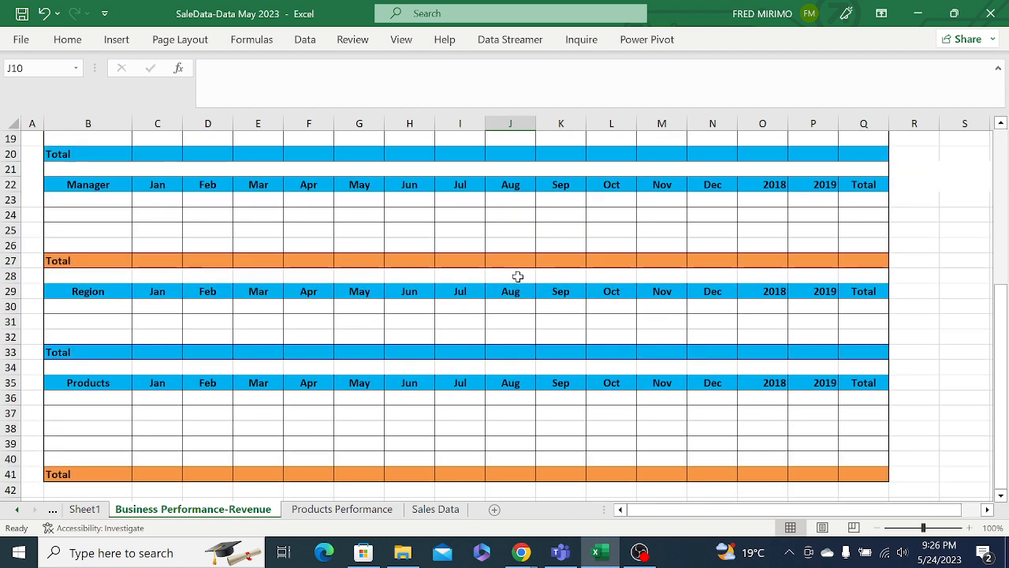
{"action": "scroll", "coordinate": [517, 277], "scroll_direction": "up", "scroll_amount": 10}
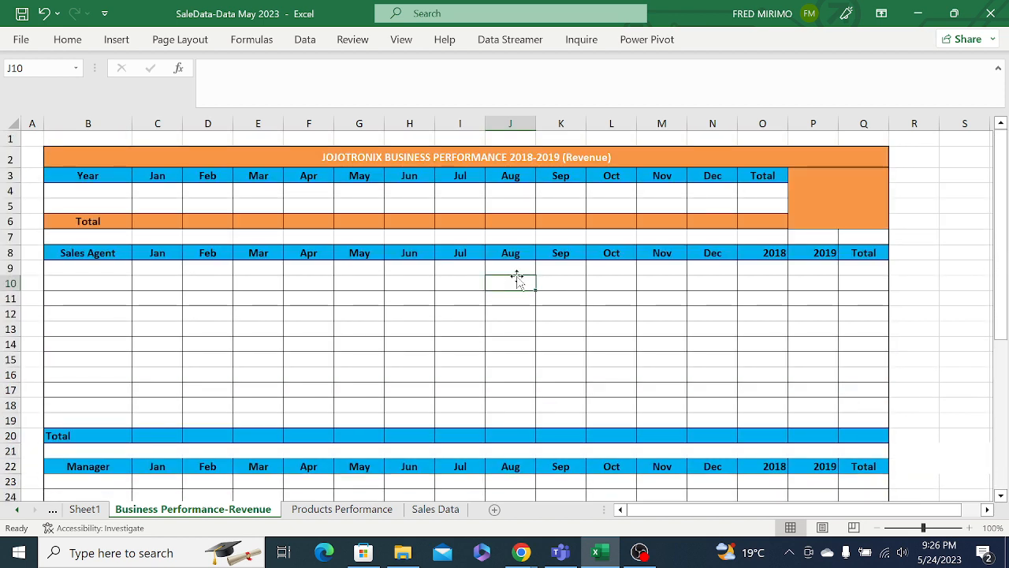
{"action": "left_click", "coordinate": [511, 268]}
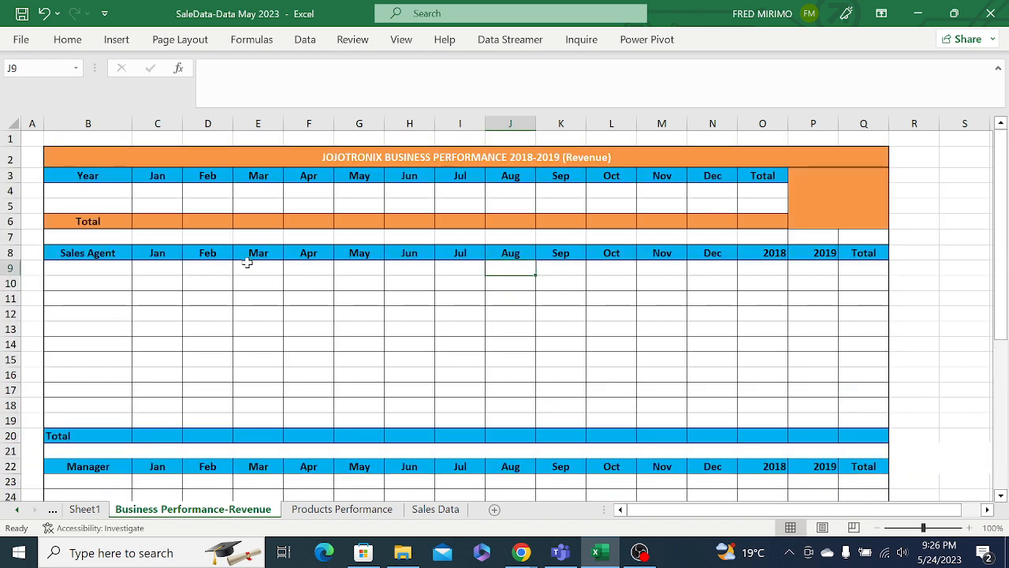
{"action": "left_click", "coordinate": [116, 268]}
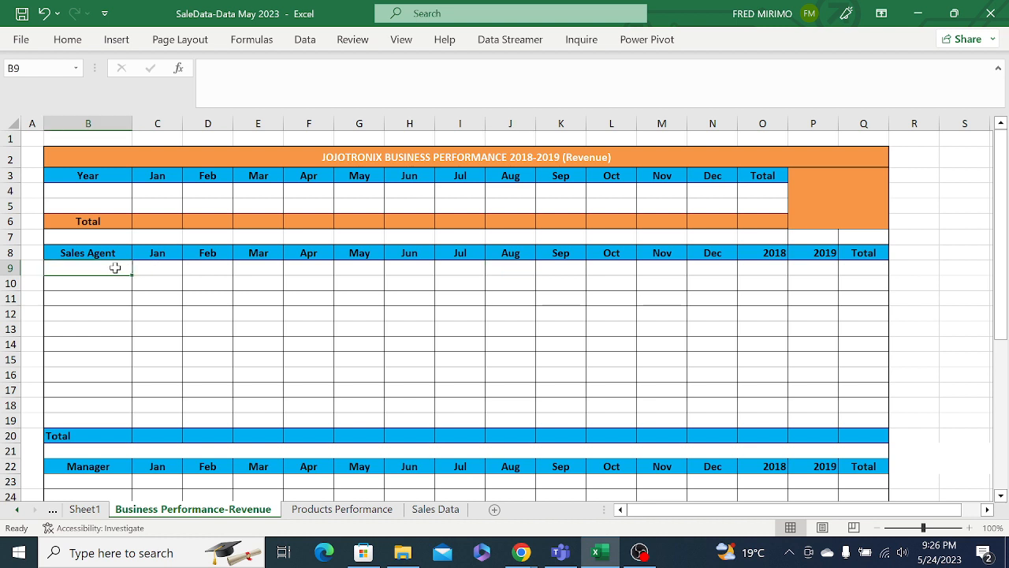
{"action": "left_click", "coordinate": [165, 269]}
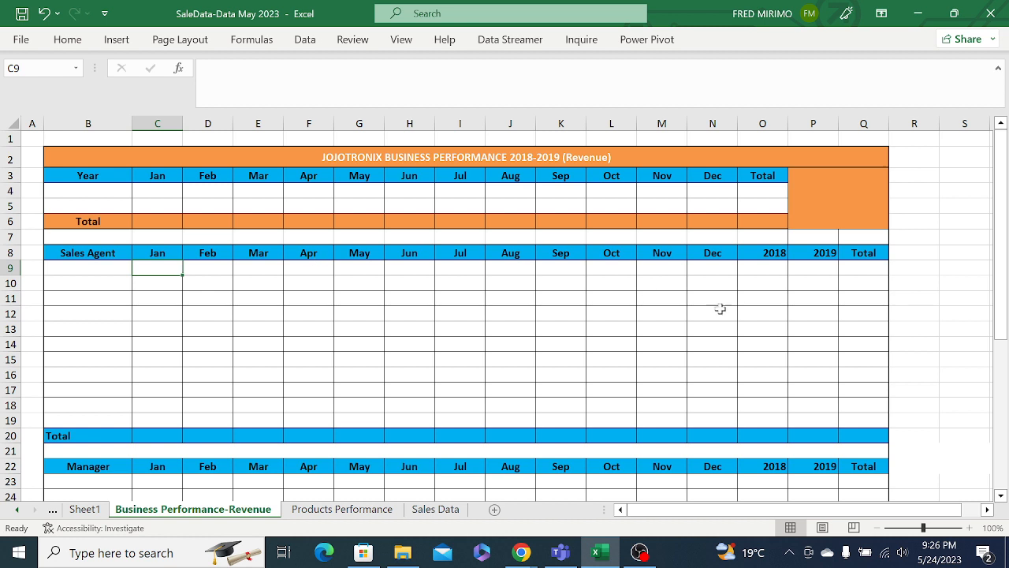
{"action": "left_click", "coordinate": [678, 318]}
{"action": "left_click", "coordinate": [502, 326]}
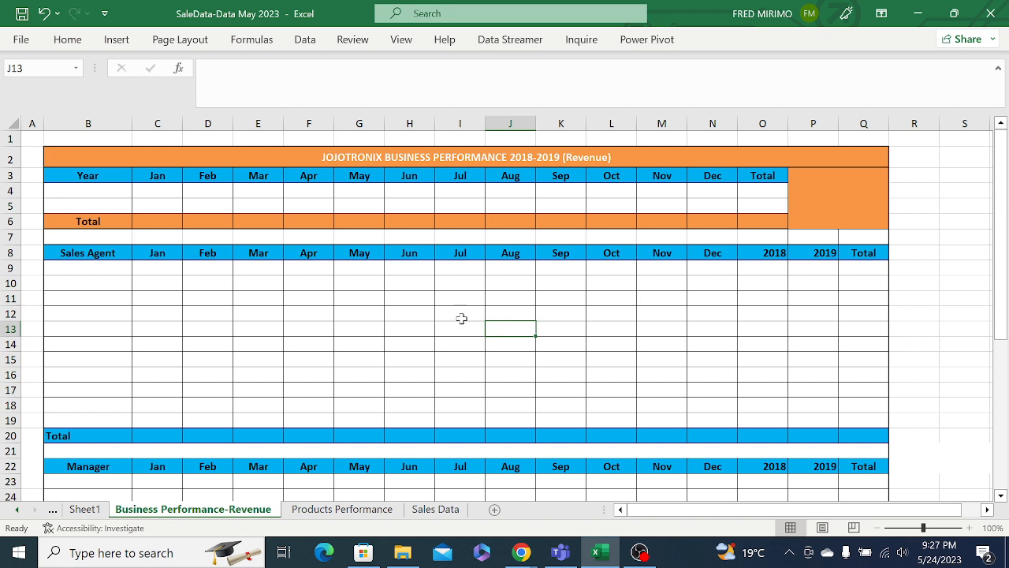
Examine the Year column of the revenue template, from its header in B3 through the year cells and Total label.
{"action": "left_click", "coordinate": [118, 310]}
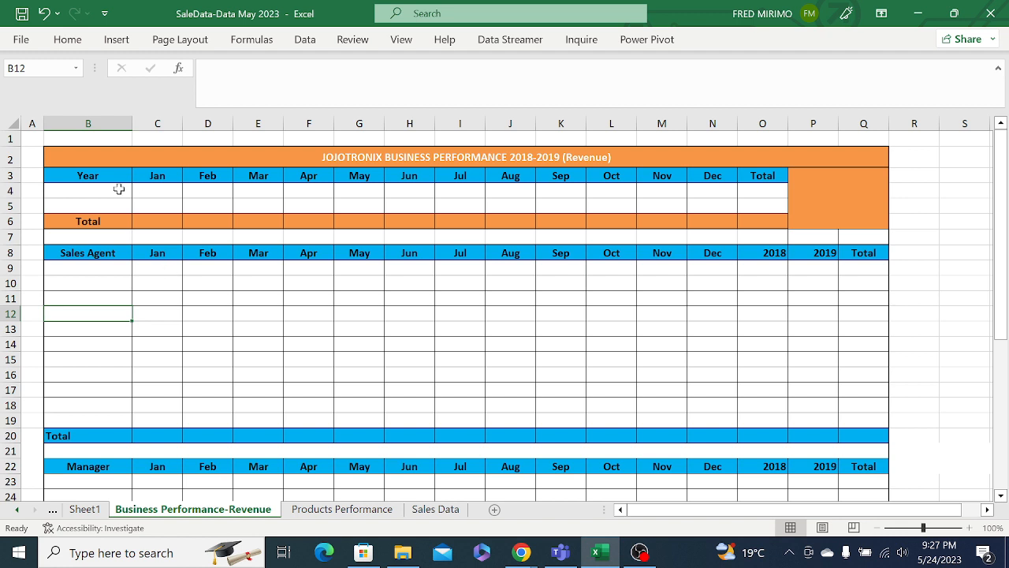
{"action": "left_click", "coordinate": [83, 219]}
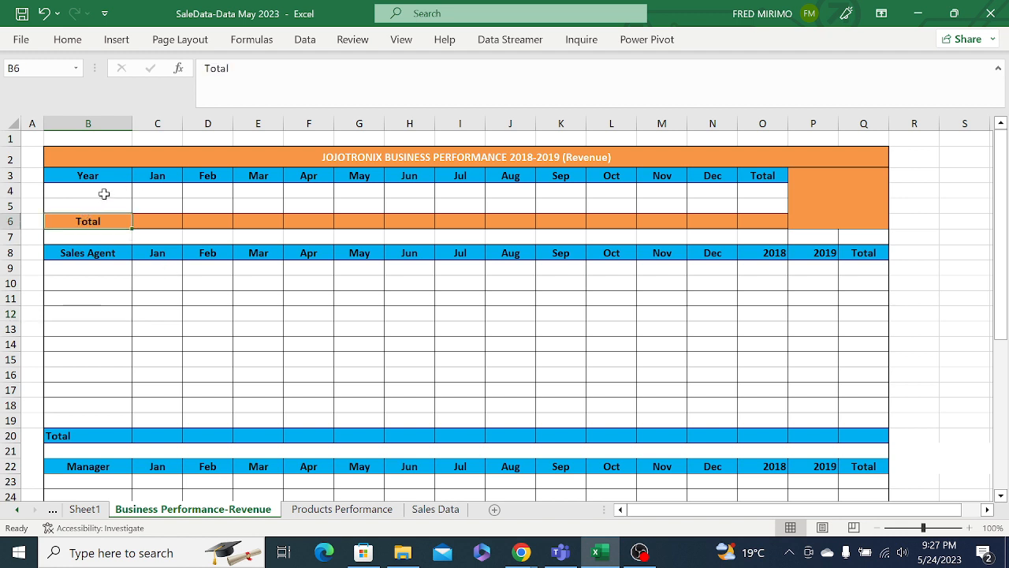
{"action": "left_click", "coordinate": [104, 193]}
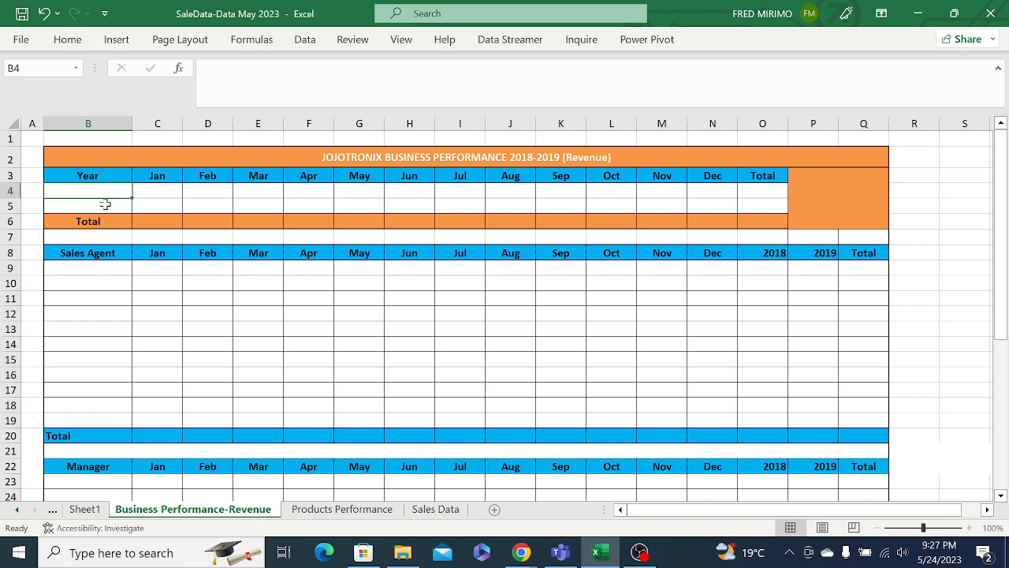
{"action": "left_click", "coordinate": [88, 176]}
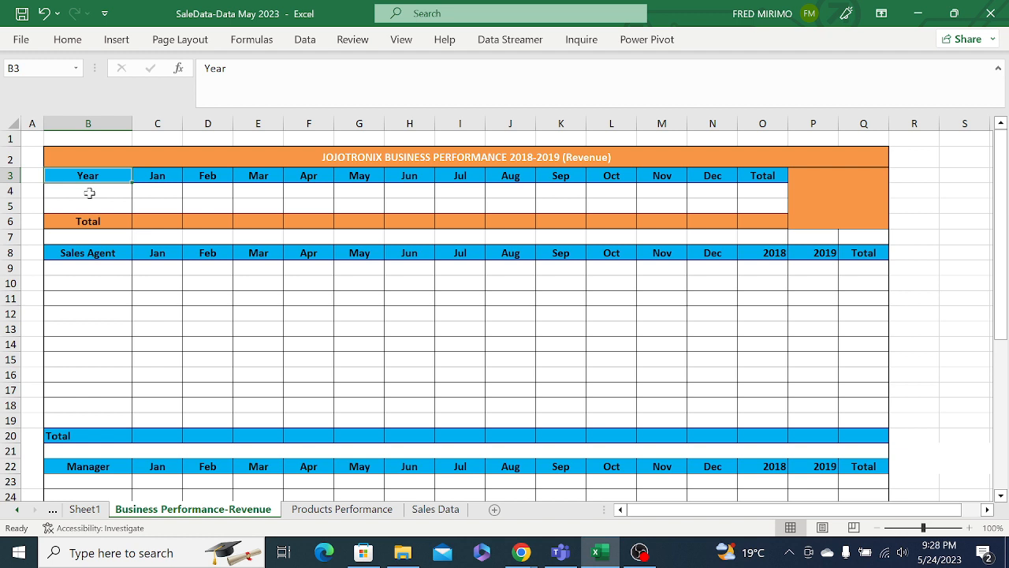
{"action": "left_click", "coordinate": [89, 192]}
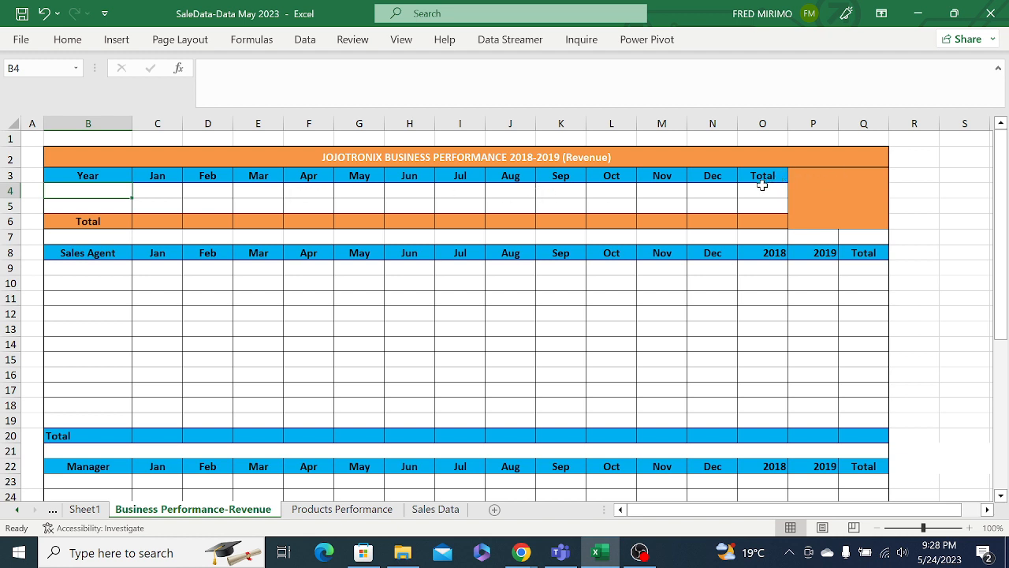
{"action": "left_click", "coordinate": [113, 205]}
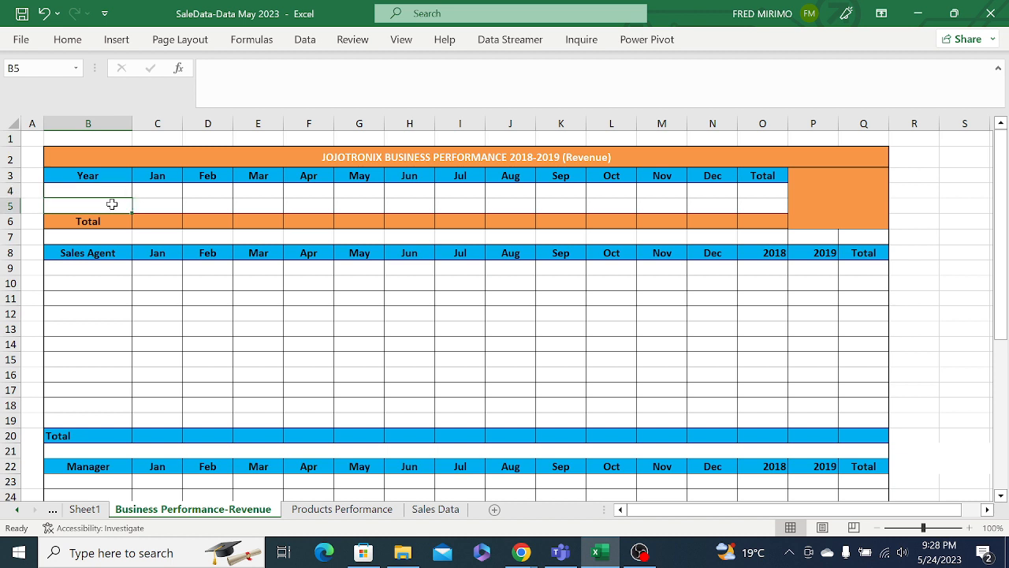
Examine the monthly and Total cells in rows 4 and 5 of the revenue template's Year section.
{"action": "left_click", "coordinate": [527, 191]}
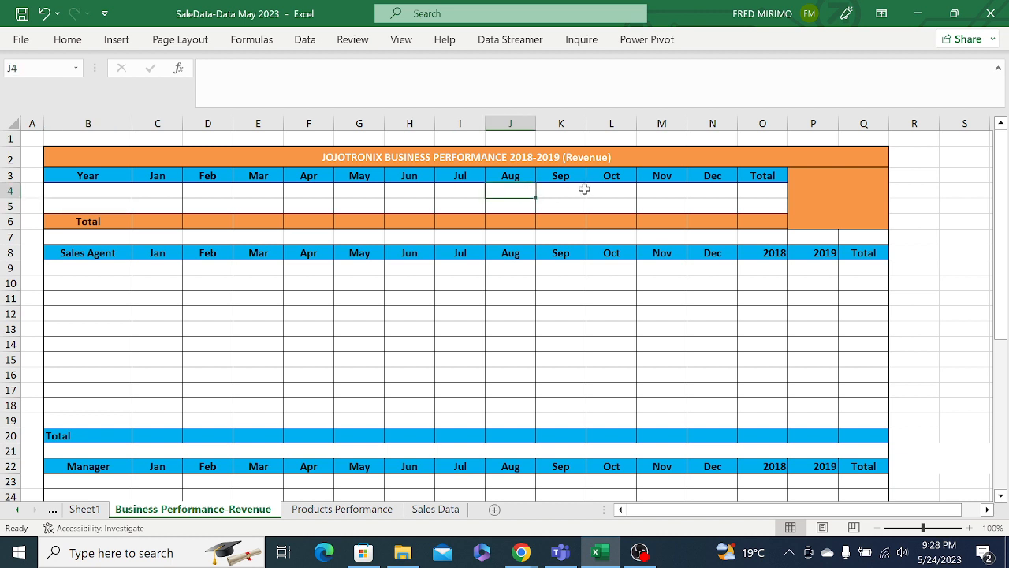
{"action": "left_click", "coordinate": [583, 190]}
{"action": "left_click", "coordinate": [612, 189]}
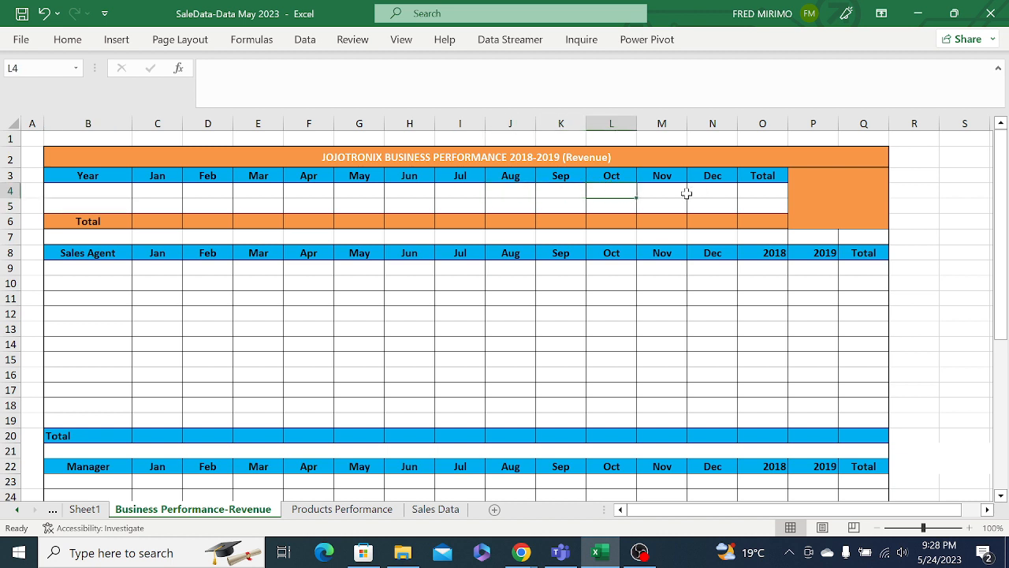
{"action": "left_click", "coordinate": [683, 192]}
{"action": "left_click", "coordinate": [713, 190]}
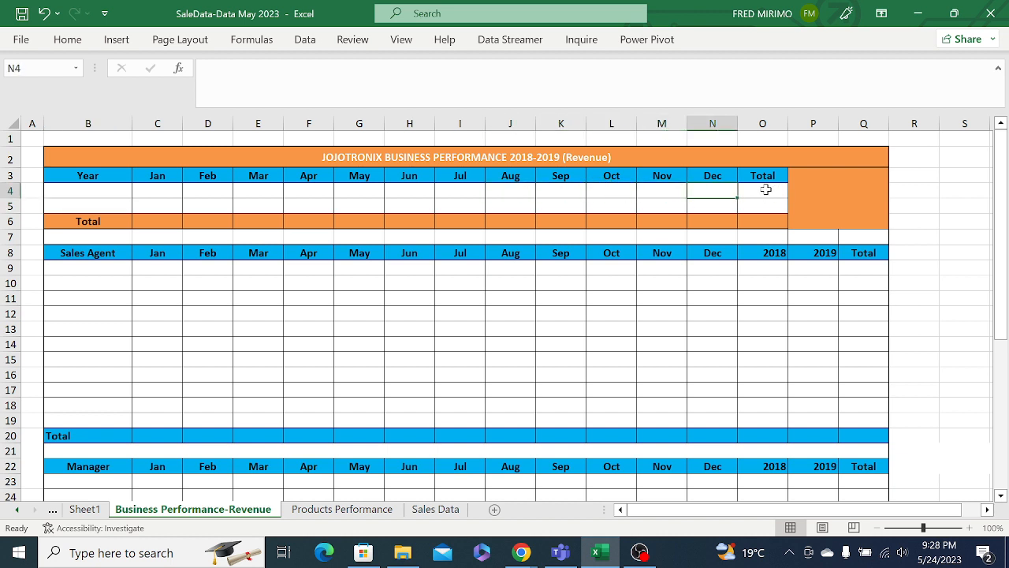
{"action": "left_click", "coordinate": [765, 193]}
{"action": "left_click", "coordinate": [754, 204]}
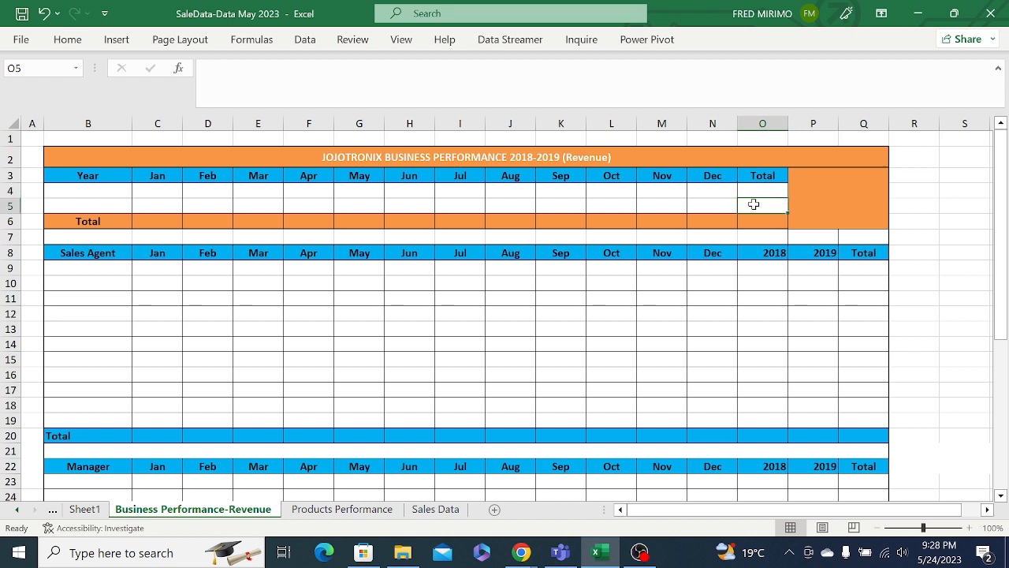
{"action": "left_click", "coordinate": [699, 207]}
{"action": "left_click", "coordinate": [655, 207]}
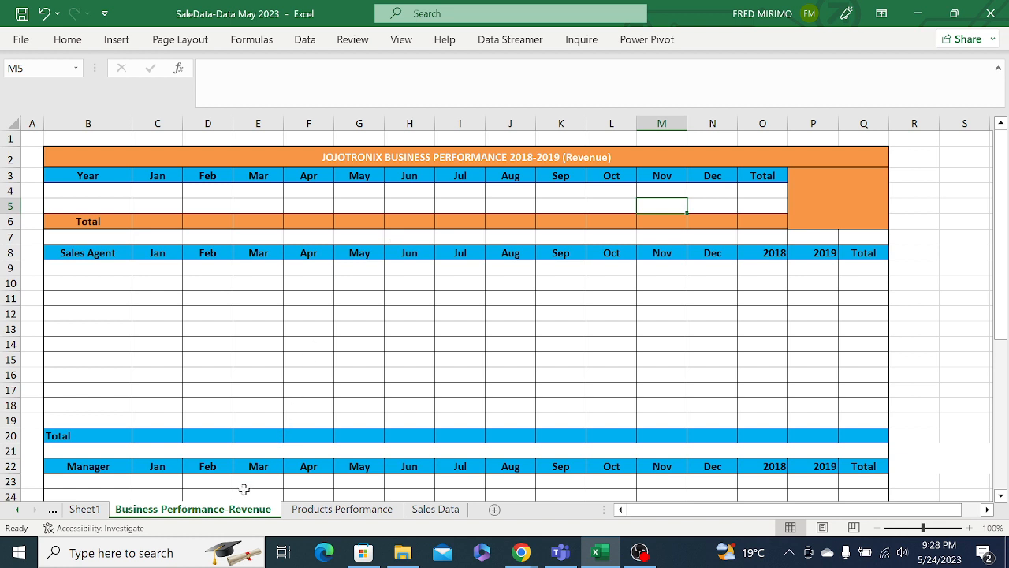
{"action": "left_click", "coordinate": [150, 190]}
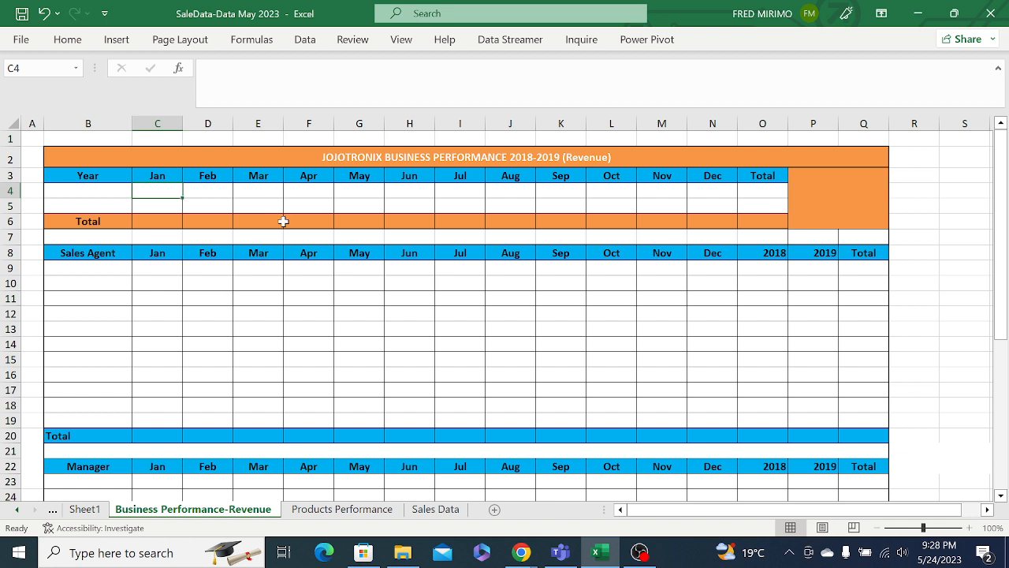
{"action": "left_click", "coordinate": [715, 304]}
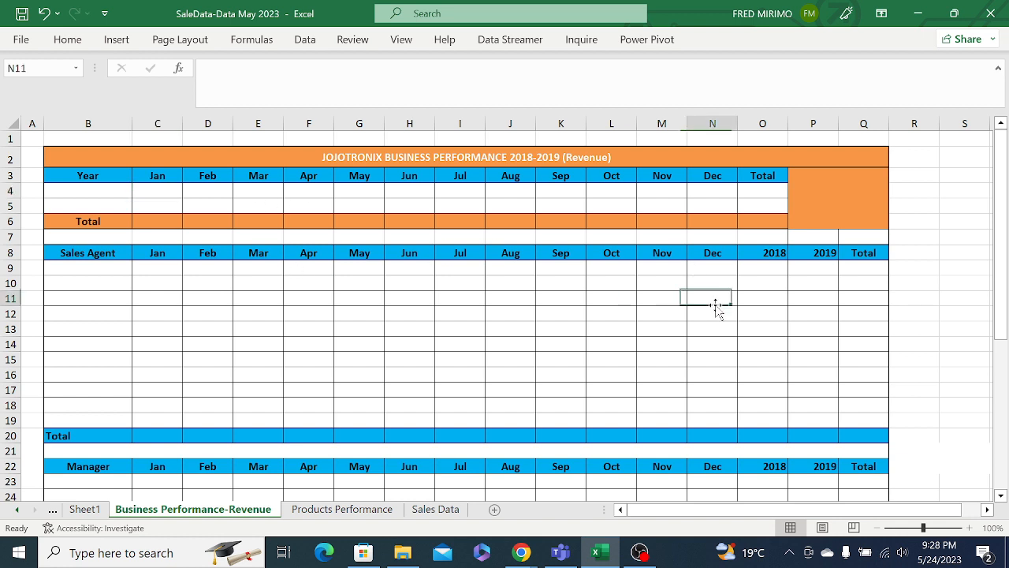
{"action": "left_click", "coordinate": [491, 314]}
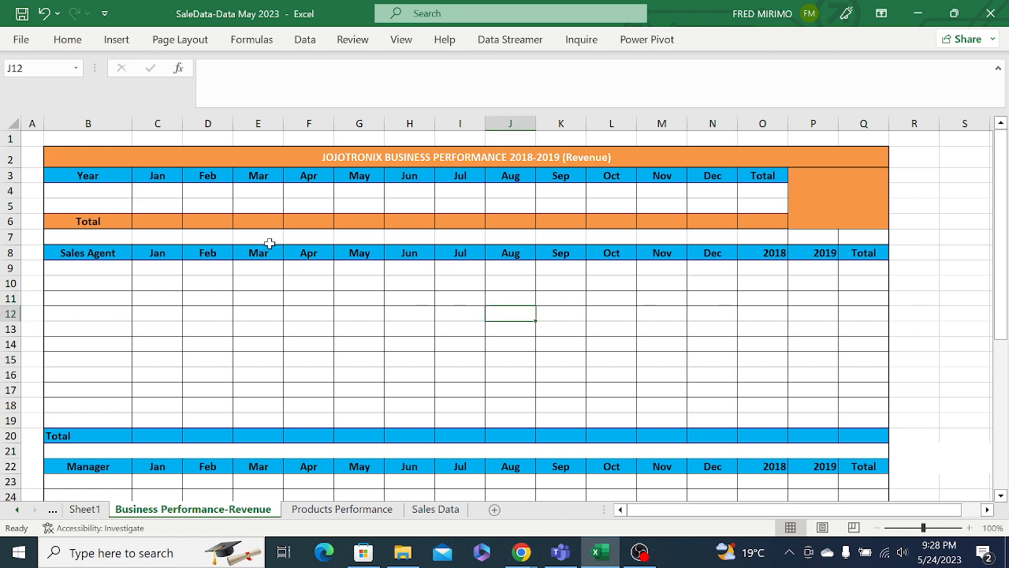
List the distinct years under the Year header by entering =UNIQUE('Sales Data'!C2:C44) in B4 of the revenue template.
{"action": "left_click", "coordinate": [86, 189]}
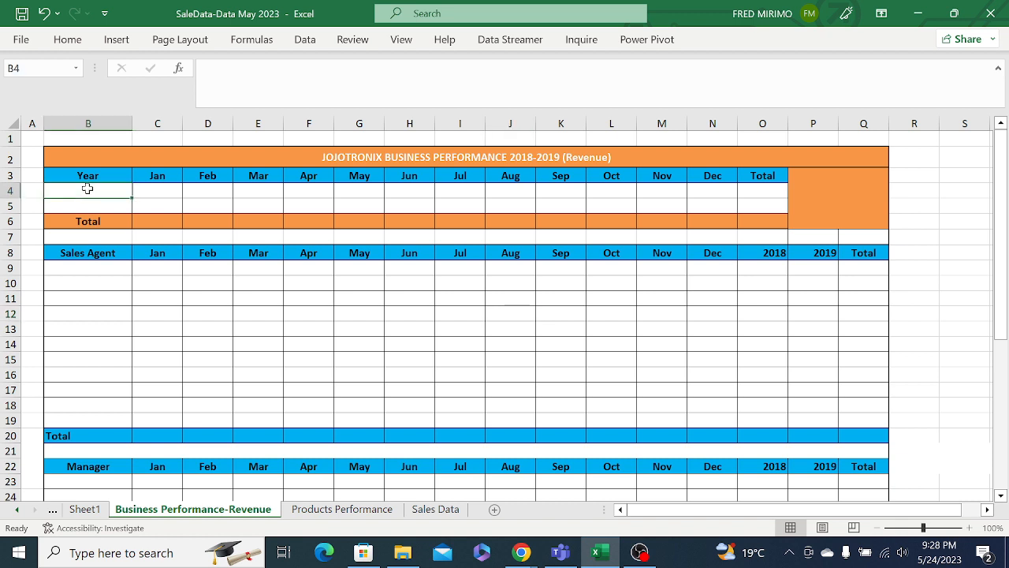
{"action": "mouse_move", "coordinate": [87, 189]}
{"action": "left_mouse_down"}
{"action": "mouse_move", "coordinate": [85, 201]}
{"action": "mouse_move", "coordinate": [89, 190]}
{"action": "left_mouse_up"}
{"action": "type", "text": "="}
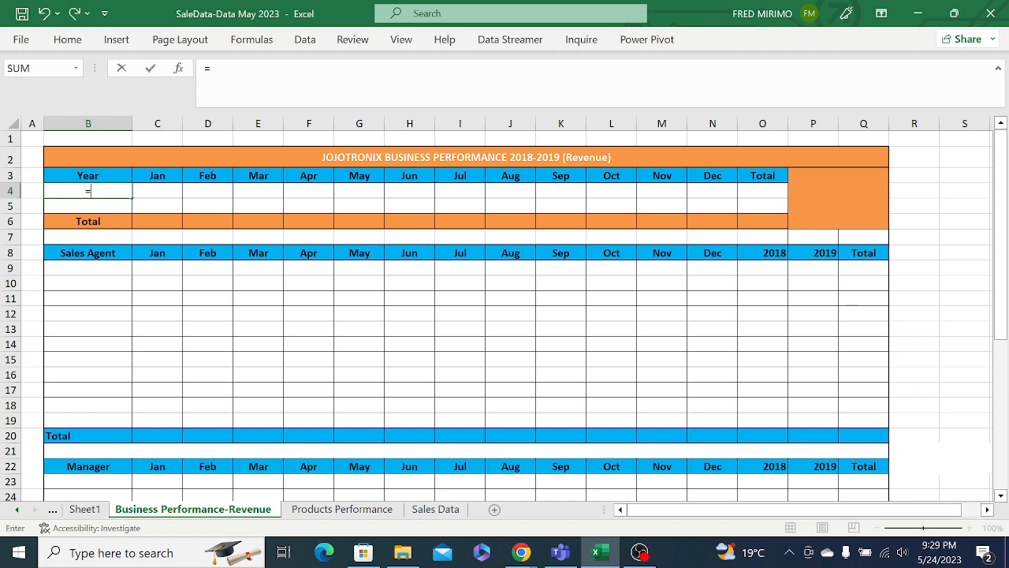
{"action": "type", "text": "uni"}
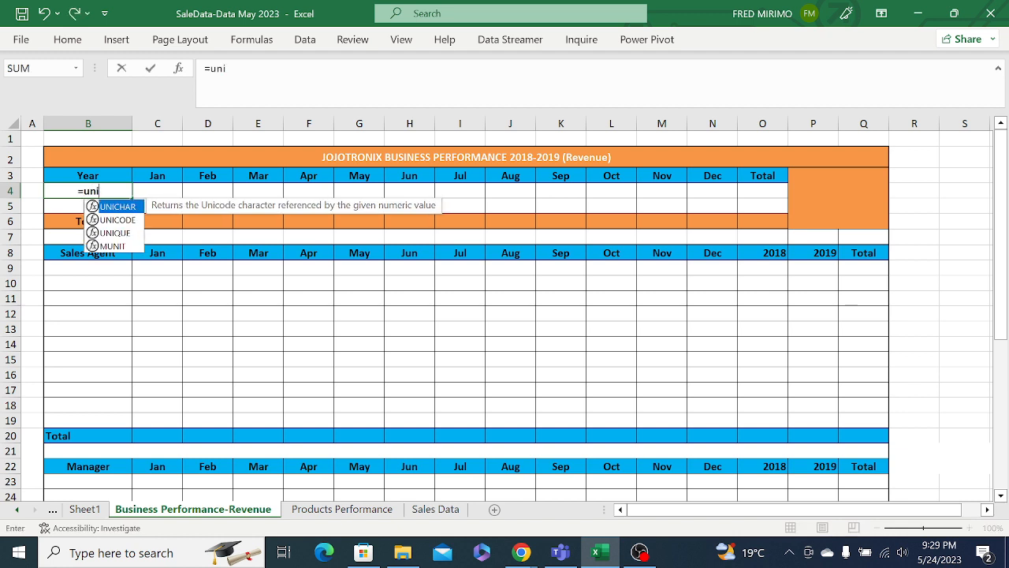
{"action": "type", "text": "qu"}
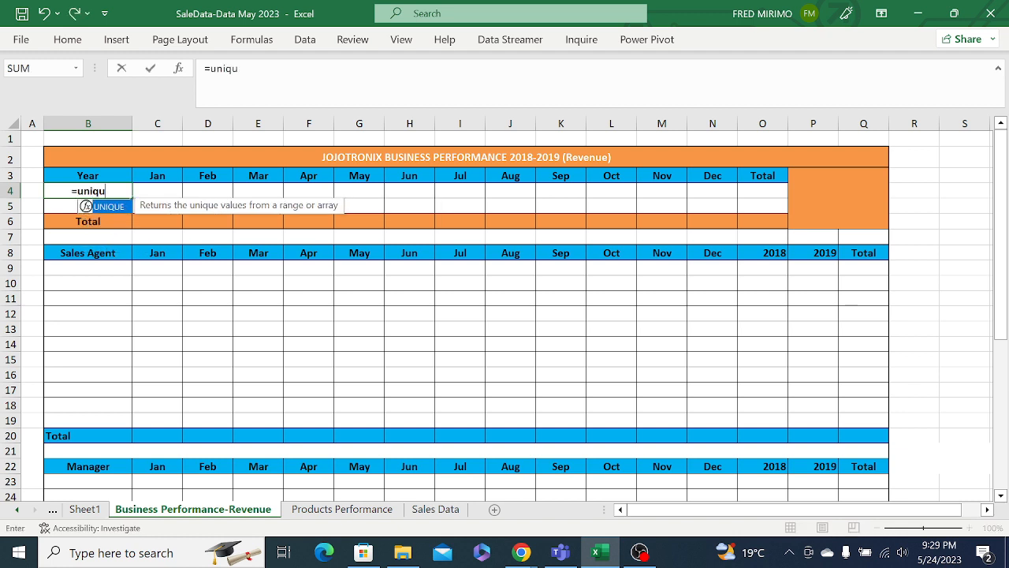
{"action": "double_click", "coordinate": [115, 206]}
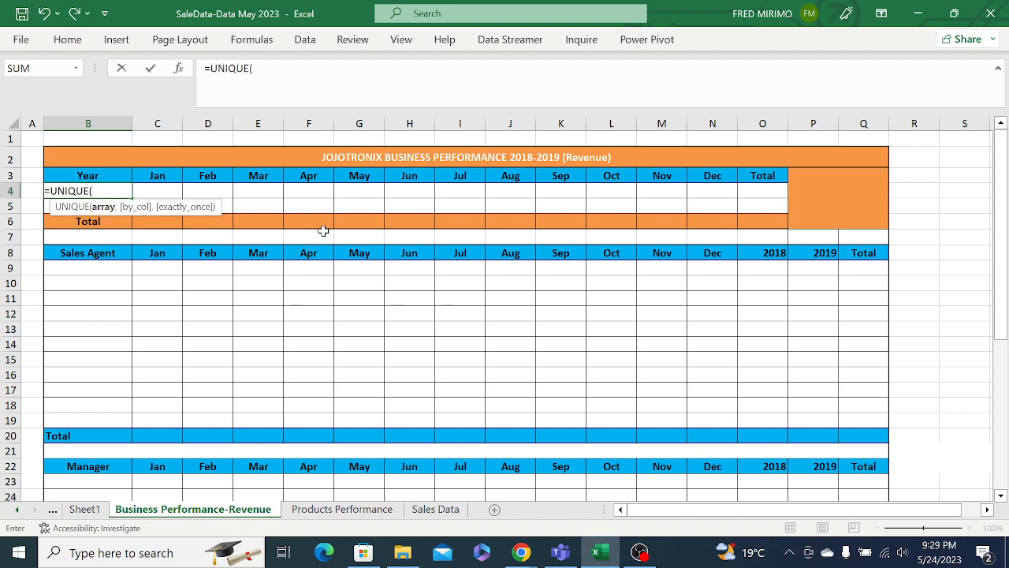
{"action": "left_click", "coordinate": [436, 510]}
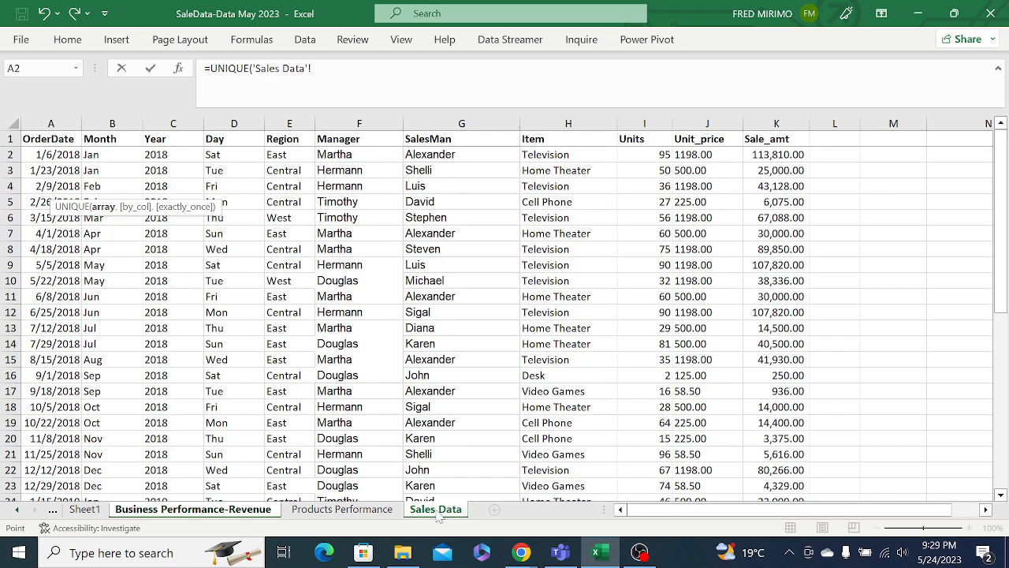
{"action": "left_click", "coordinate": [166, 154]}
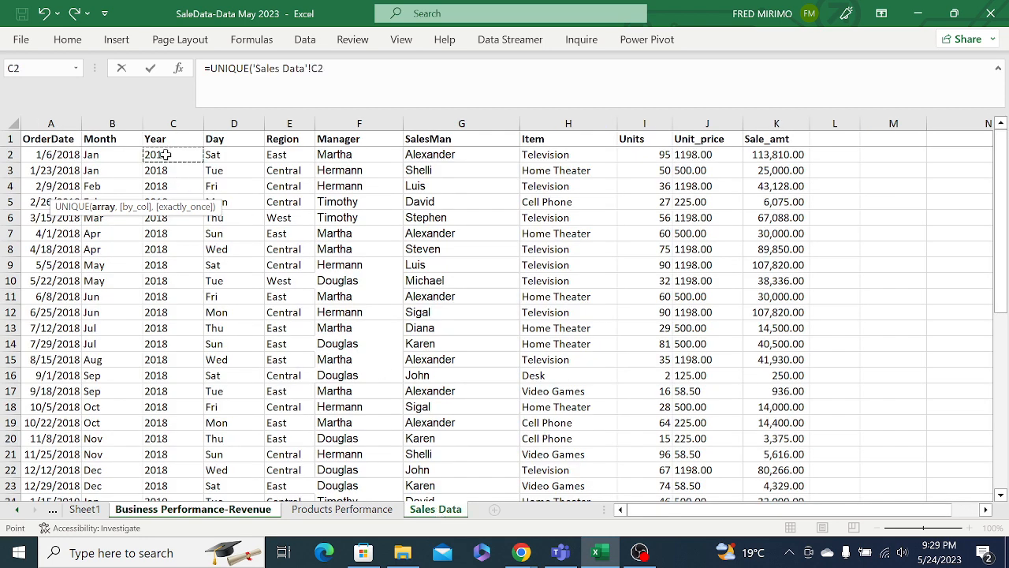
{"action": "key", "text": "ctrl+shift+Down"}
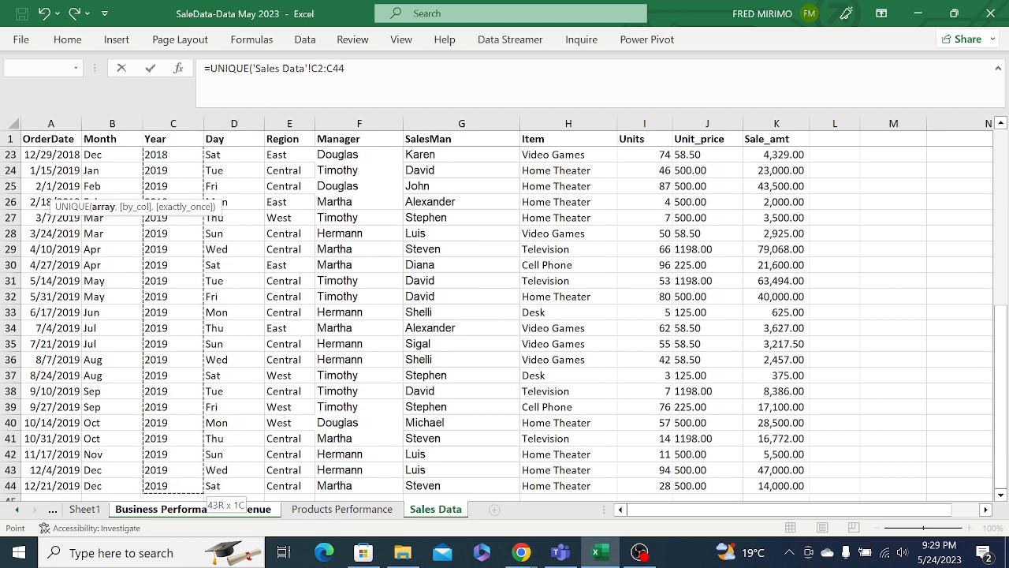
{"action": "left_click", "coordinate": [327, 68]}
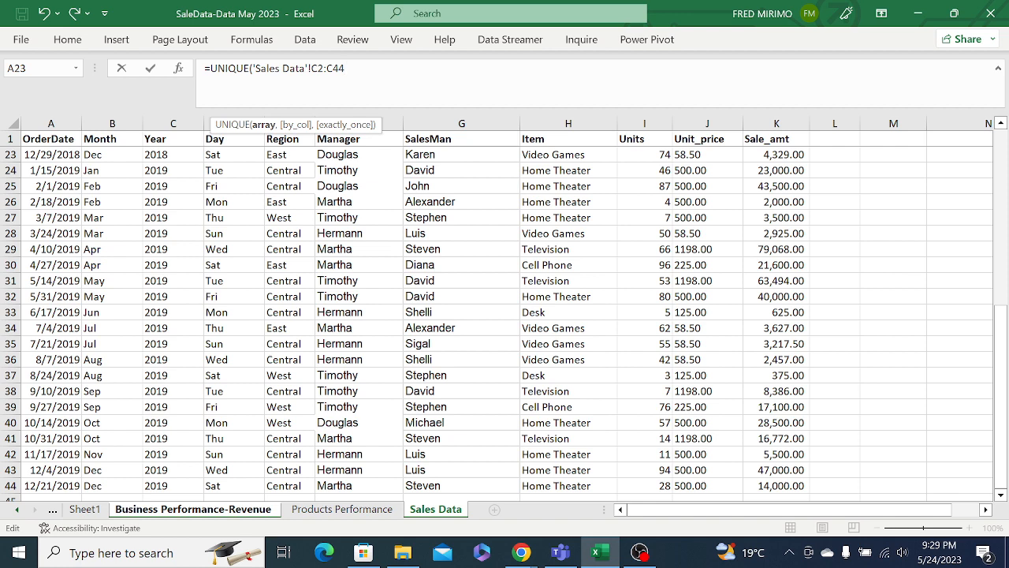
{"action": "key", "text": "Return"}
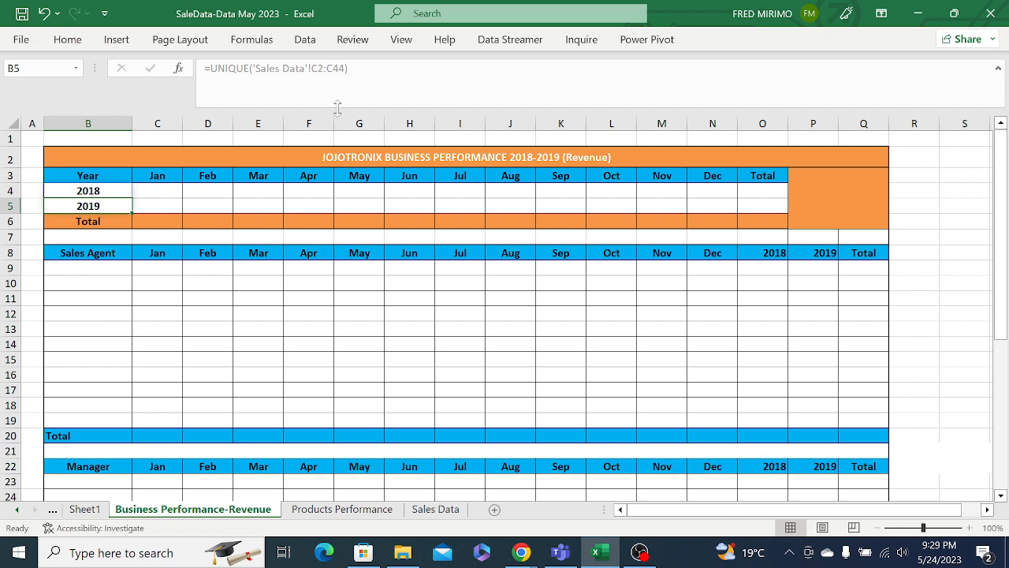
Examine the UNIQUE formula behind year cells B4 and B5, opening it in B4 and closing it without edits.
{"action": "left_click", "coordinate": [187, 313]}
{"action": "left_click", "coordinate": [138, 298]}
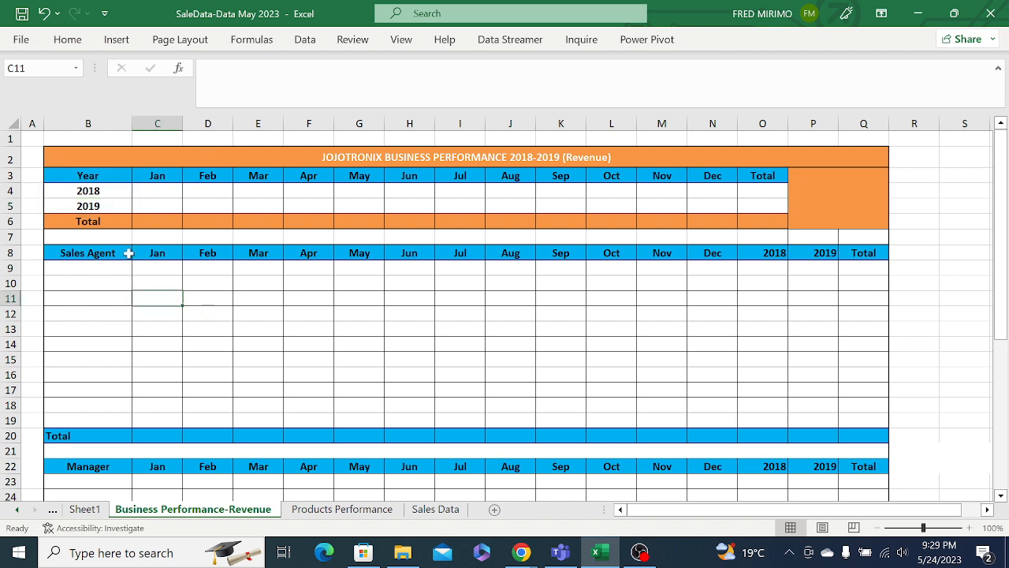
{"action": "left_click", "coordinate": [109, 193]}
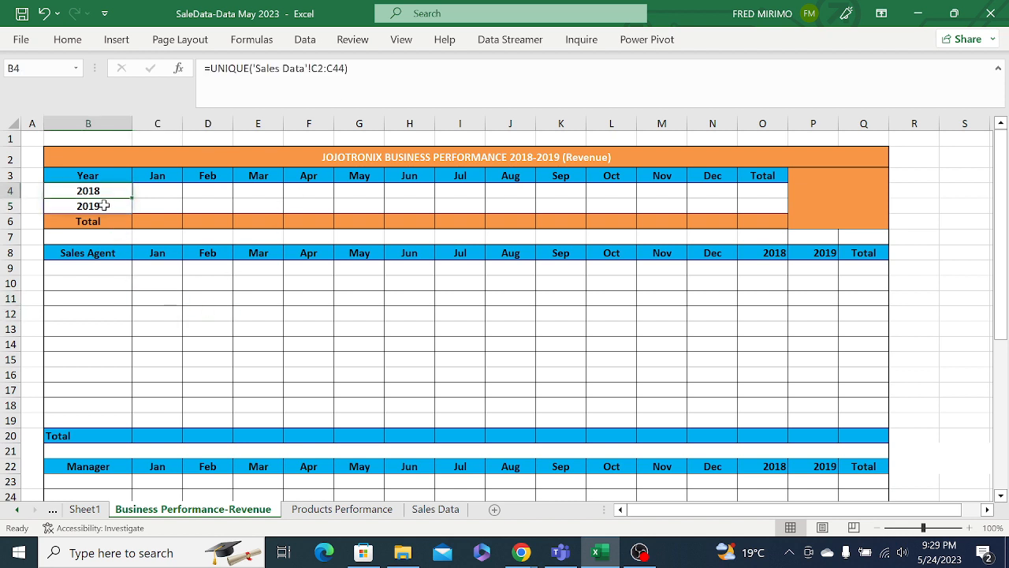
{"action": "left_click", "coordinate": [103, 205]}
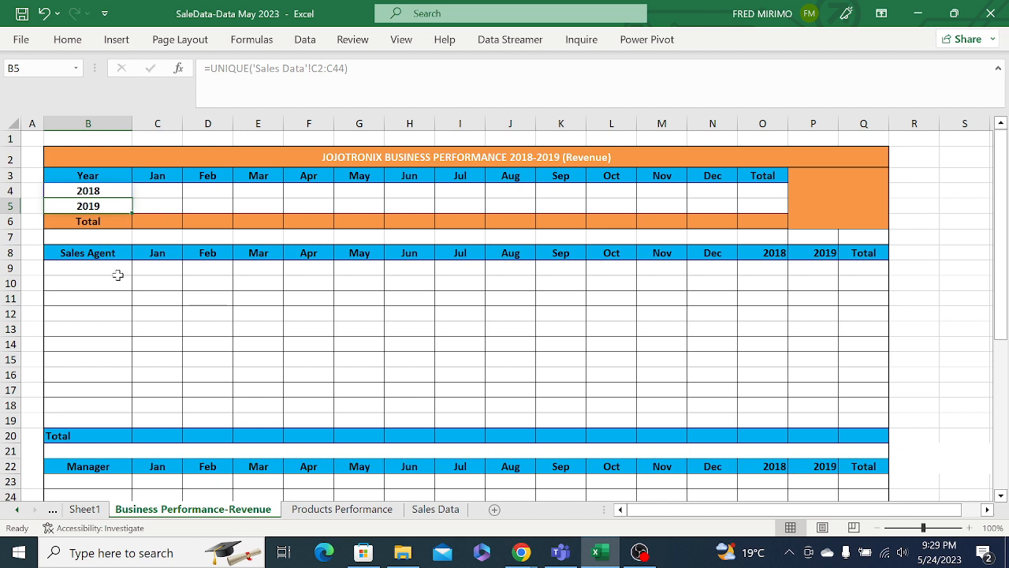
{"action": "left_click", "coordinate": [112, 192]}
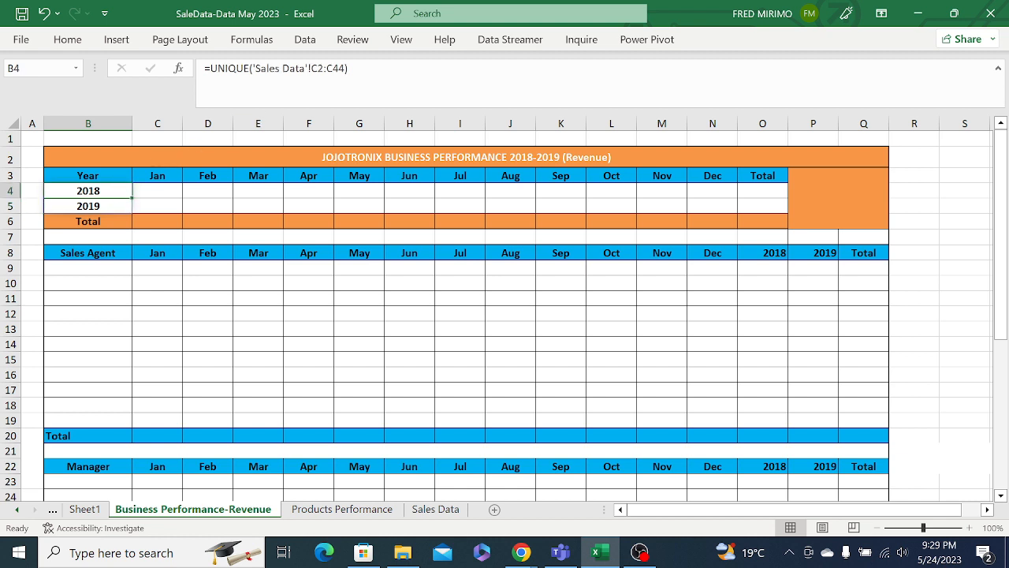
{"action": "left_click", "coordinate": [360, 71]}
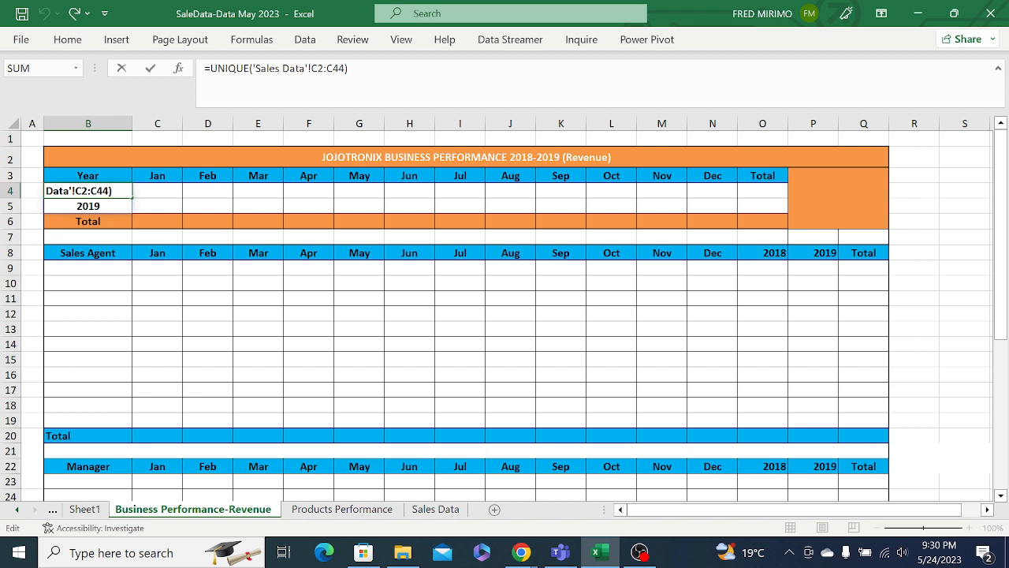
{"action": "key", "text": "Return"}
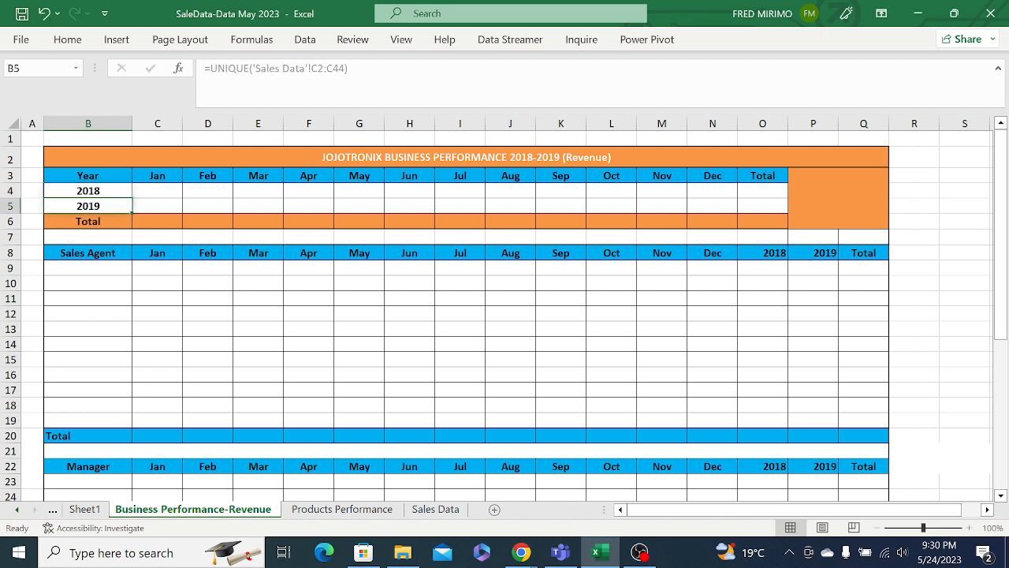
{"action": "left_click", "coordinate": [159, 206]}
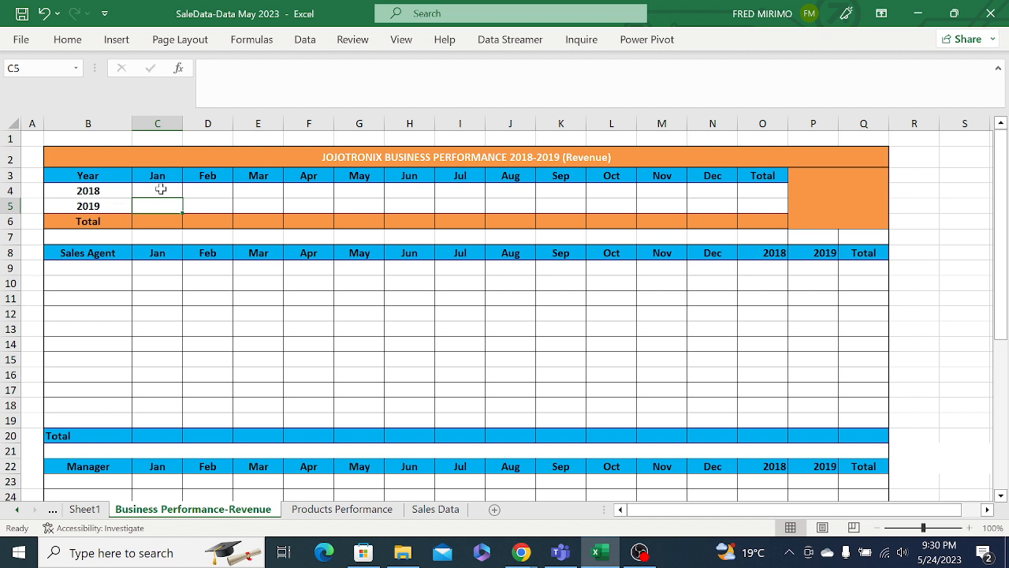
{"action": "left_click", "coordinate": [161, 189]}
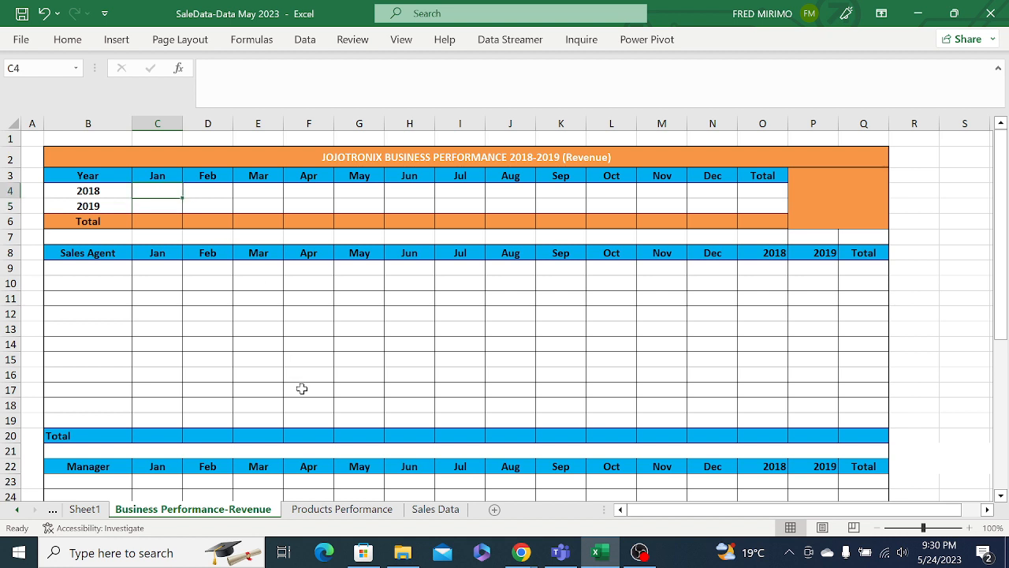
{"action": "left_click", "coordinate": [527, 554]}
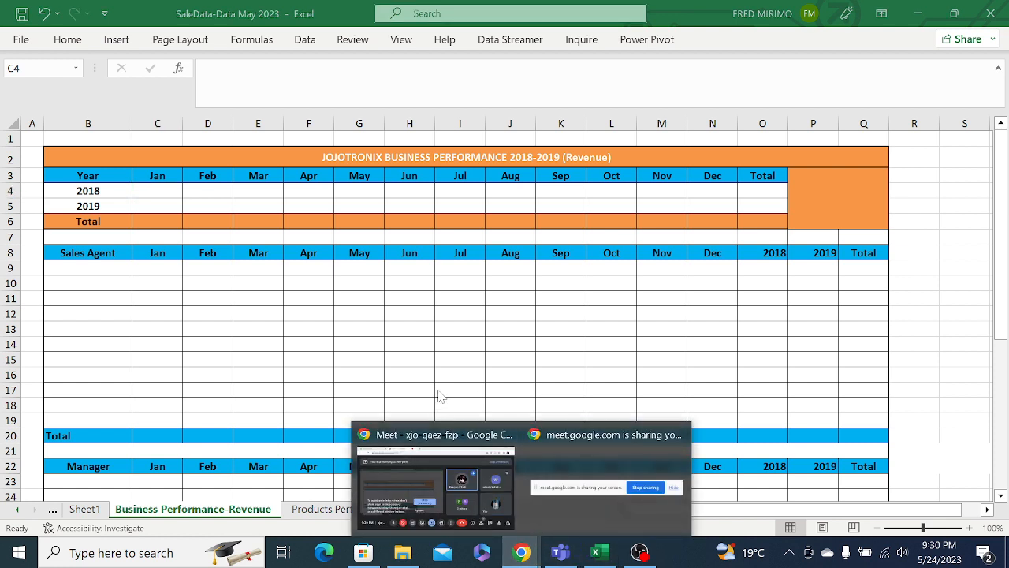
{"action": "left_click", "coordinate": [403, 318]}
{"action": "left_click", "coordinate": [357, 324]}
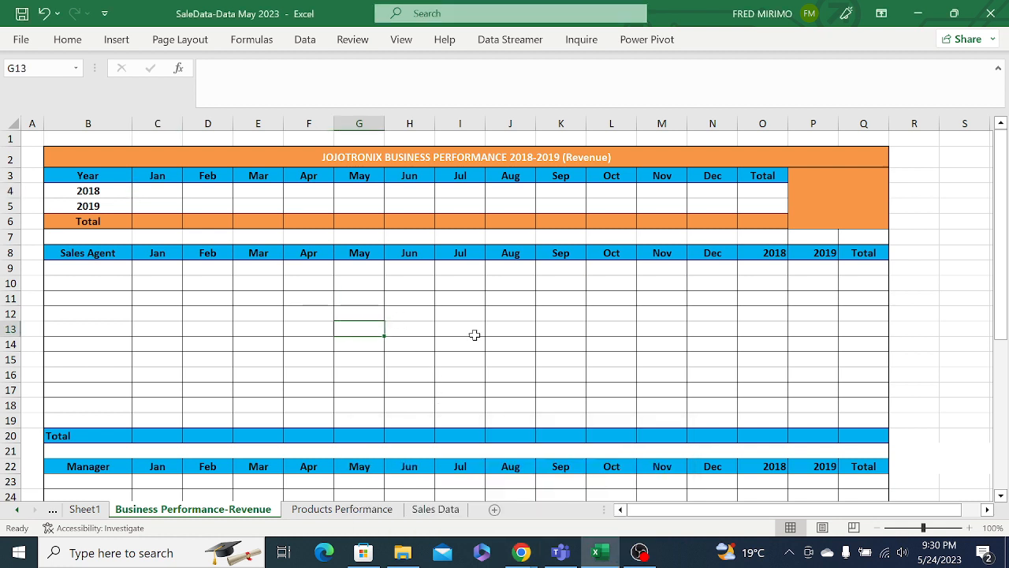
{"action": "left_click", "coordinate": [662, 332]}
{"action": "left_click", "coordinate": [505, 360]}
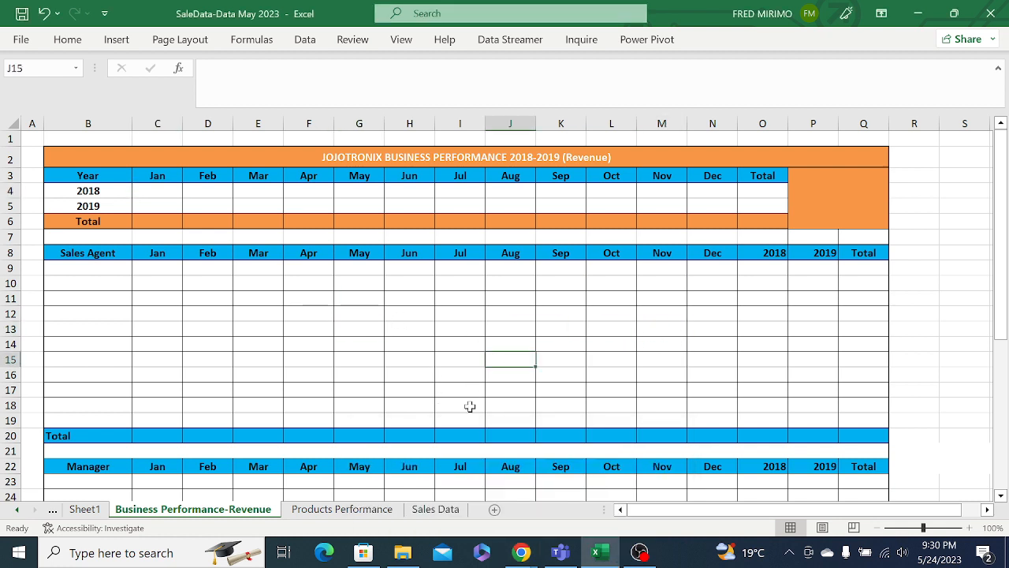
Open the Sales Data sheet and select its entire Year column.
{"action": "left_click", "coordinate": [446, 511]}
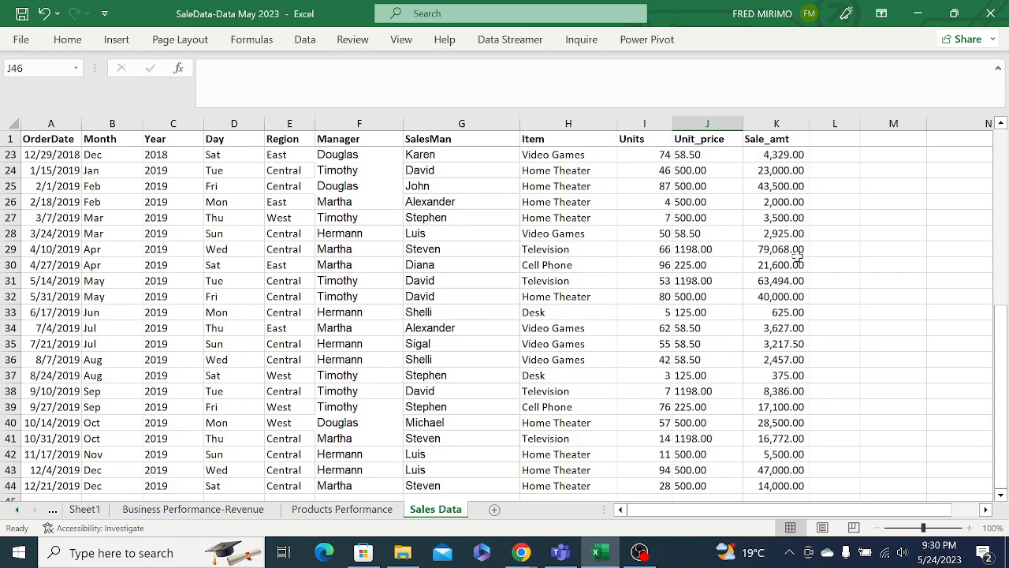
{"action": "left_click", "coordinate": [832, 270]}
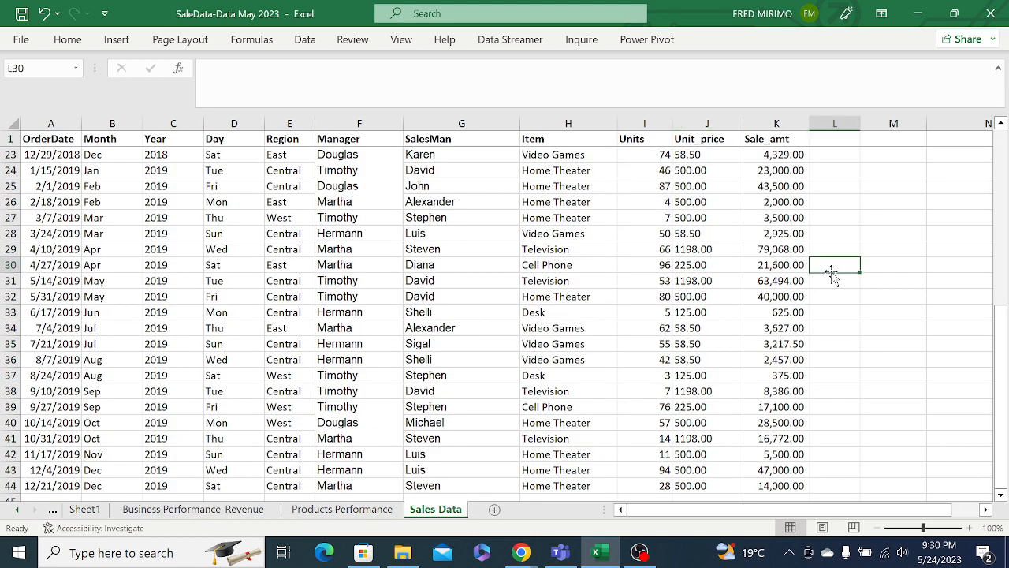
{"action": "left_click", "coordinate": [162, 218]}
{"action": "left_click", "coordinate": [161, 124]}
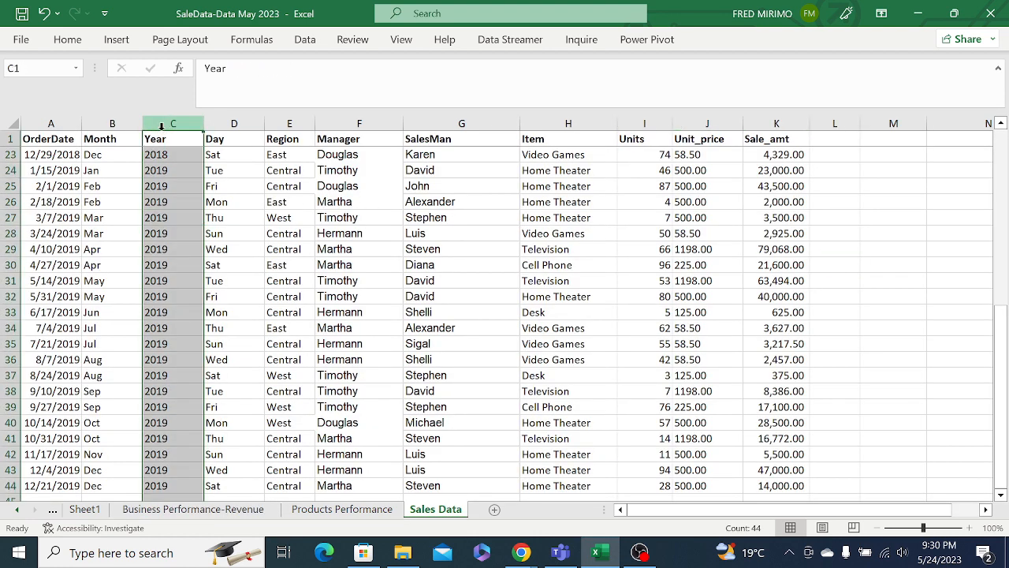
Copy the entire Year column on the Sales Data sheet.
{"action": "right_click", "coordinate": [161, 124]}
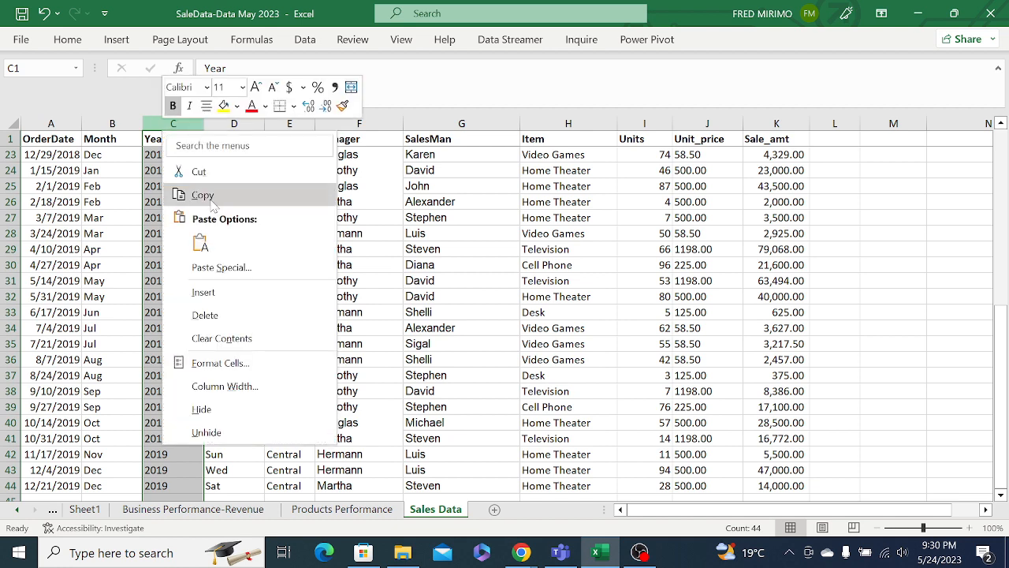
{"action": "left_click", "coordinate": [202, 195]}
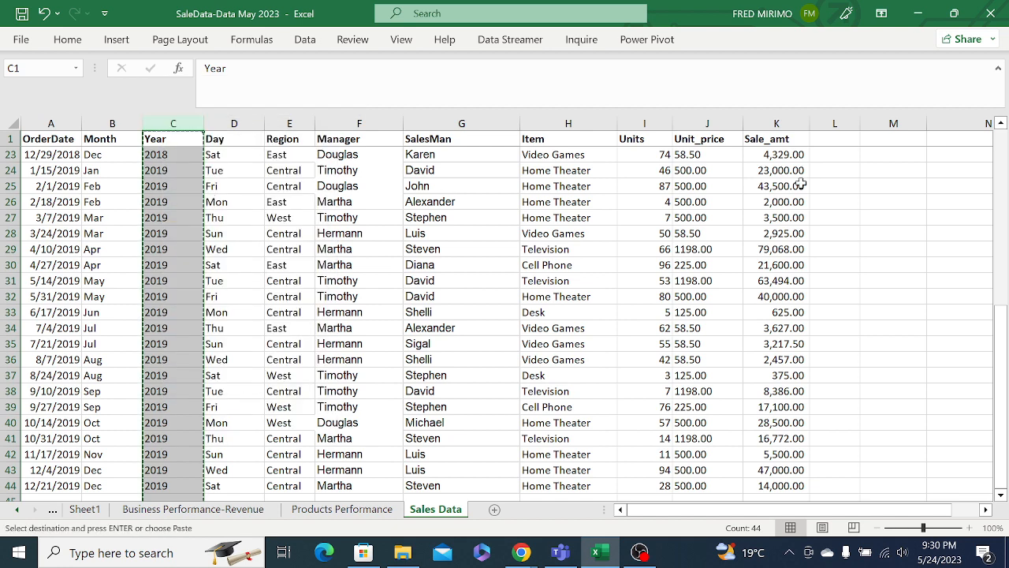
Try pasting the copied Year column with its formulas at M1, check the formula in M23, and undo the paste.
{"action": "left_click", "coordinate": [885, 138]}
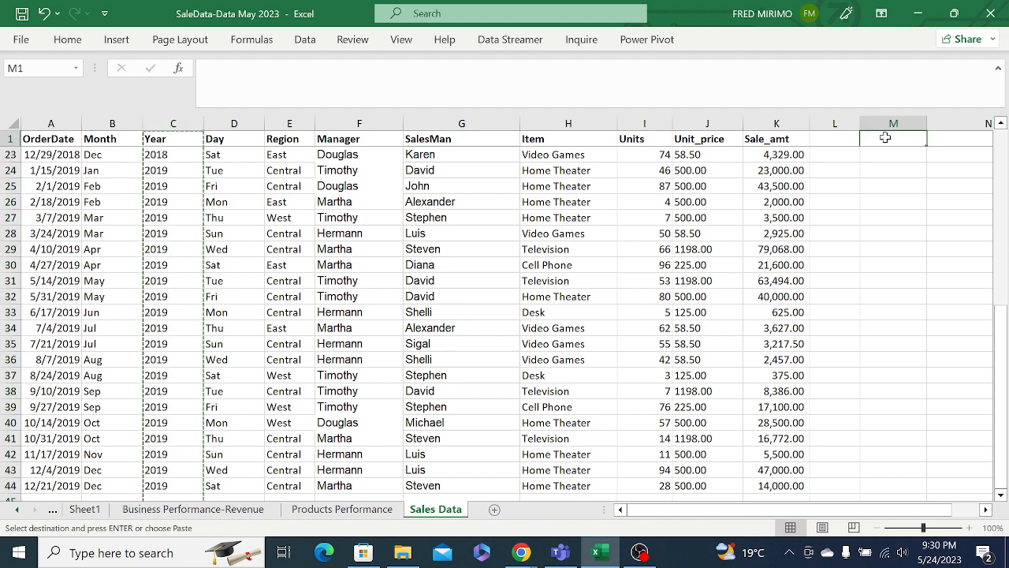
{"action": "right_click", "coordinate": [885, 137]}
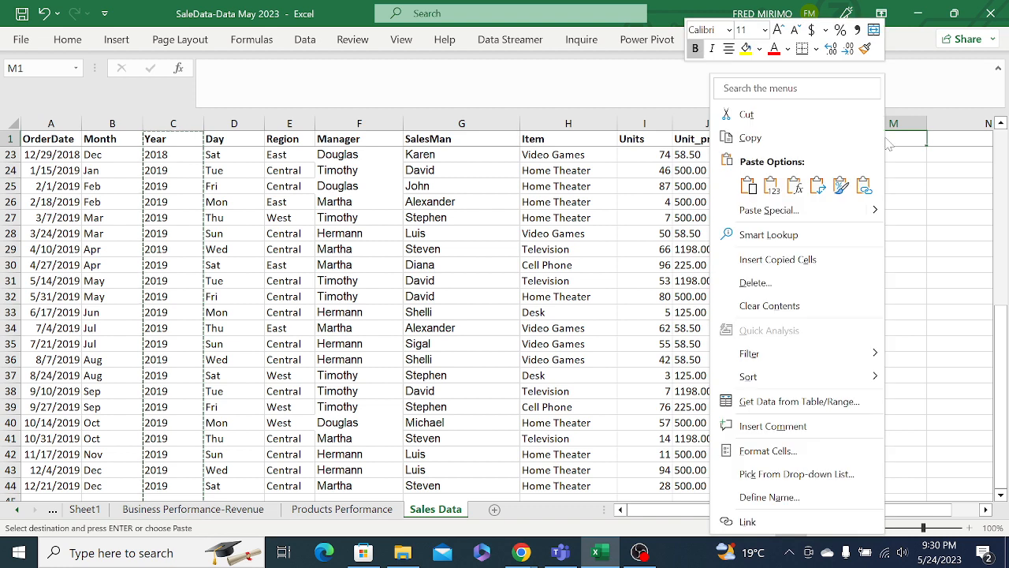
{"action": "left_click", "coordinate": [750, 187]}
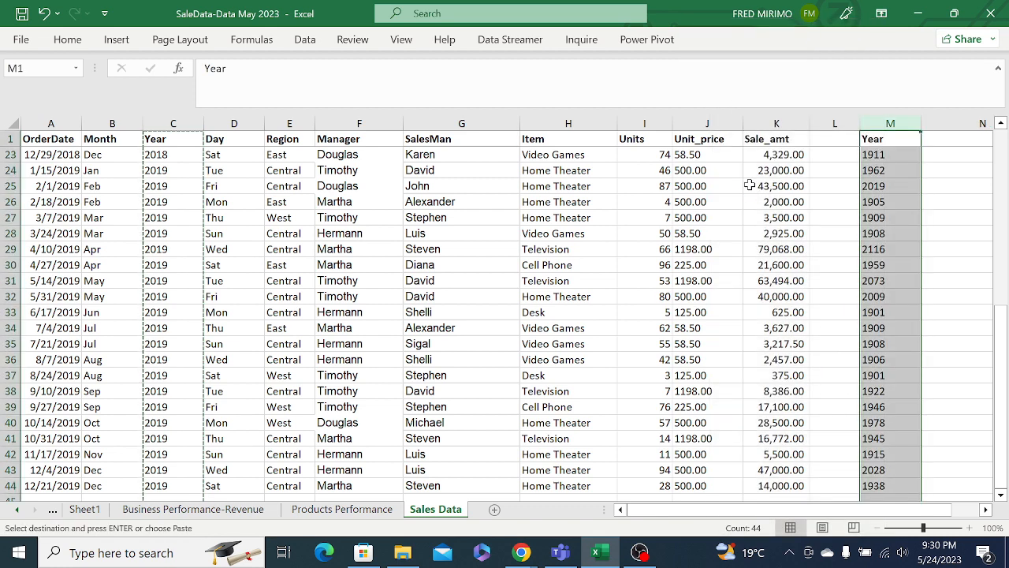
{"action": "left_click", "coordinate": [878, 156]}
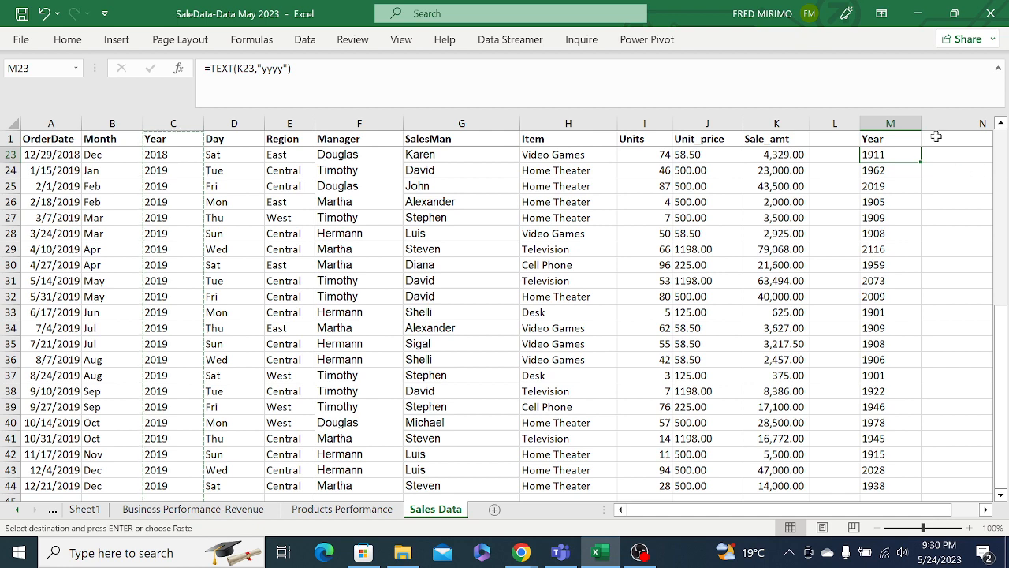
{"action": "left_click", "coordinate": [45, 14]}
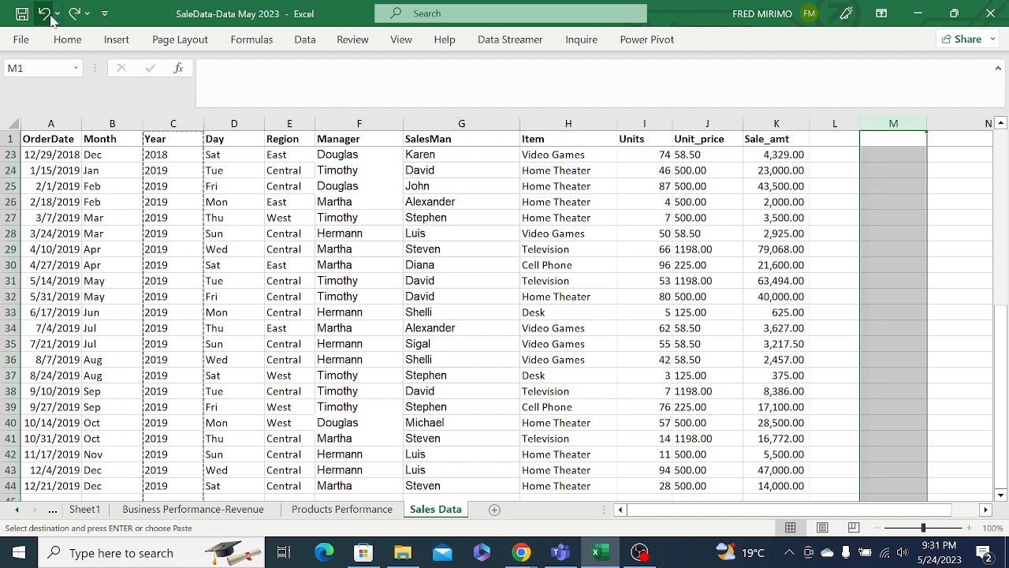
Paste the copied Year column into column M as values only.
{"action": "right_click", "coordinate": [882, 141]}
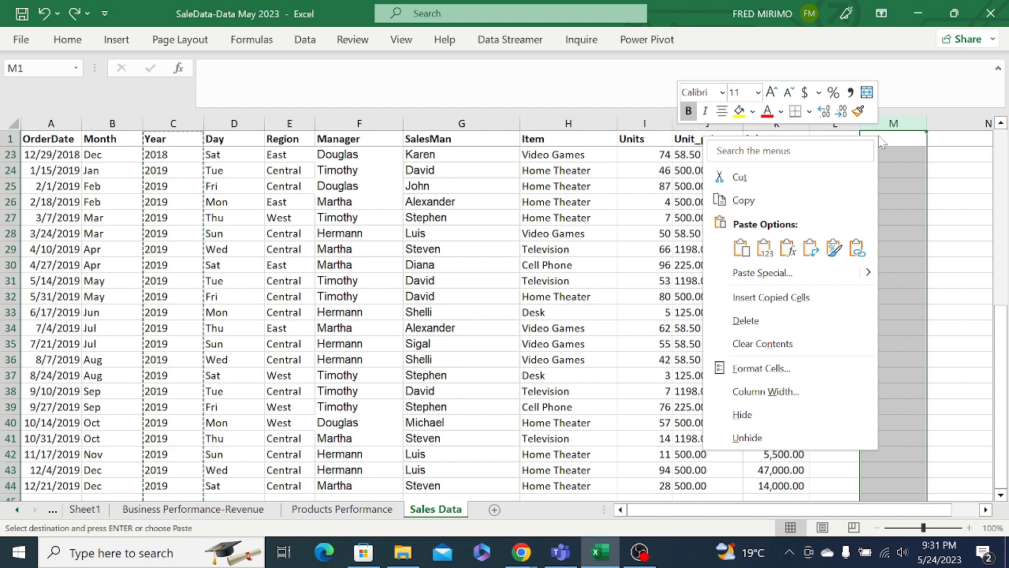
{"action": "left_click", "coordinate": [763, 246]}
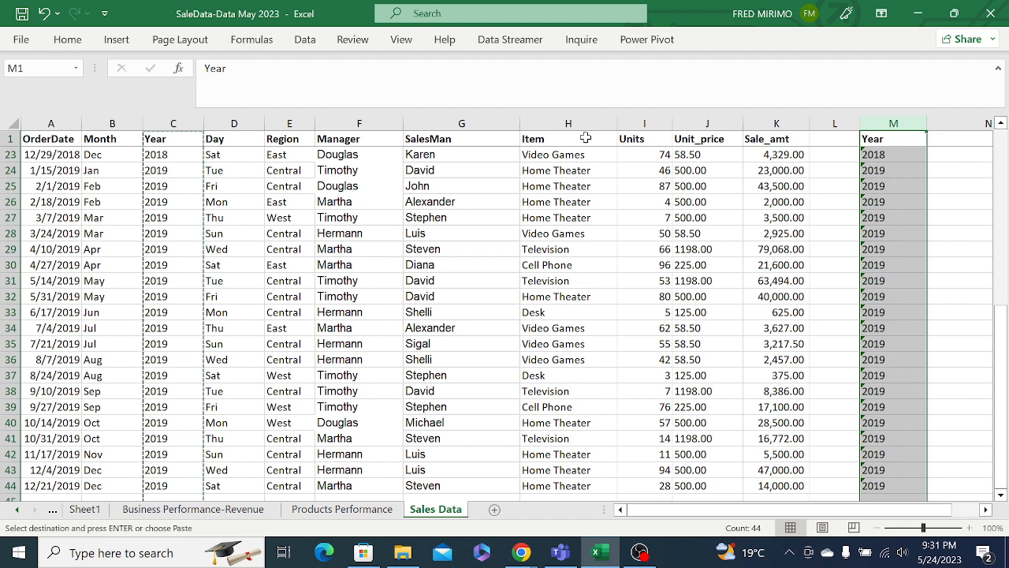
Remove the duplicate values from the Year list in column M, treating its first row as a header.
{"action": "left_click", "coordinate": [306, 44]}
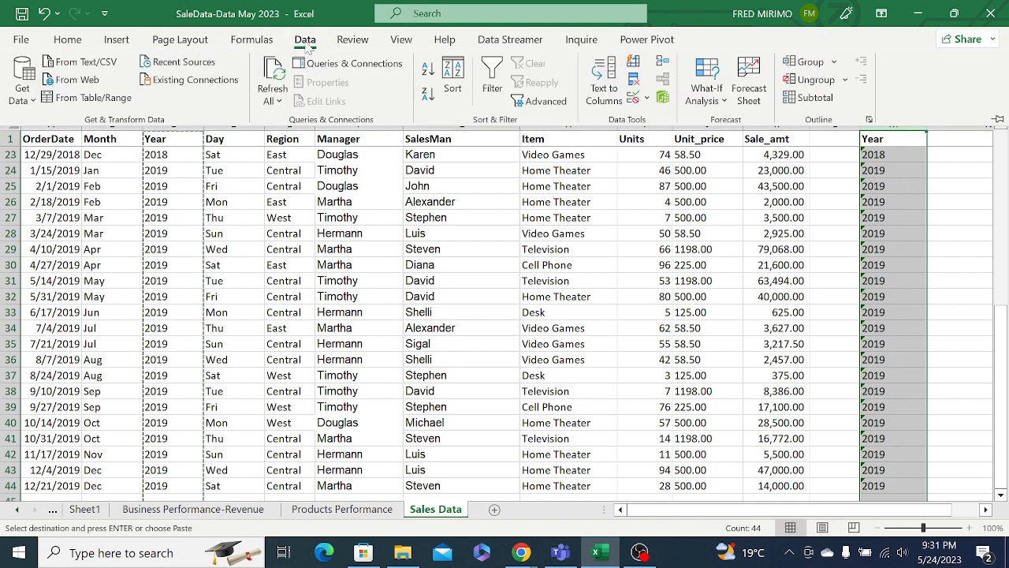
{"action": "left_click", "coordinate": [635, 80]}
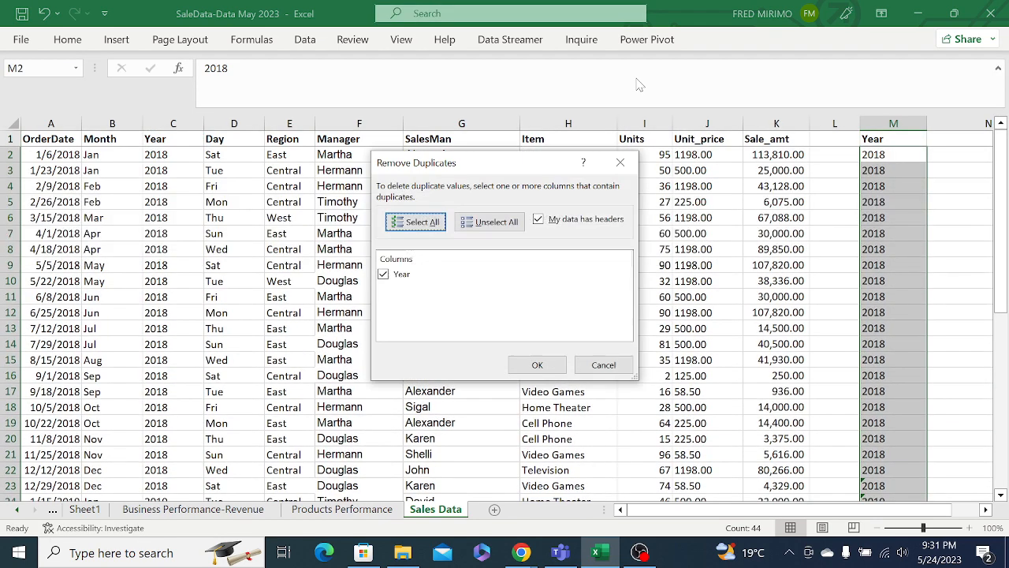
{"action": "left_click", "coordinate": [537, 365]}
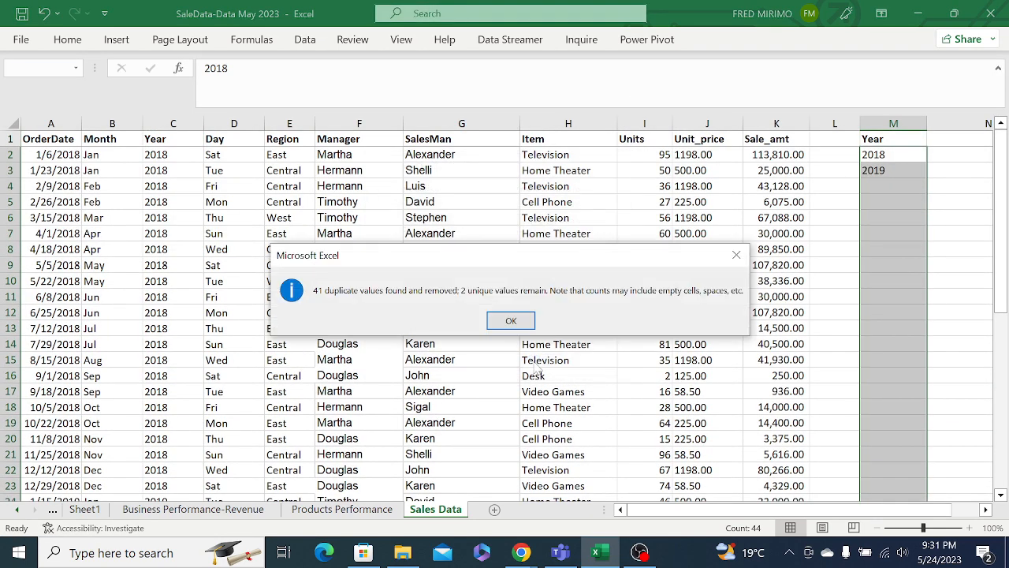
{"action": "left_click", "coordinate": [514, 321]}
{"action": "left_click", "coordinate": [902, 205]}
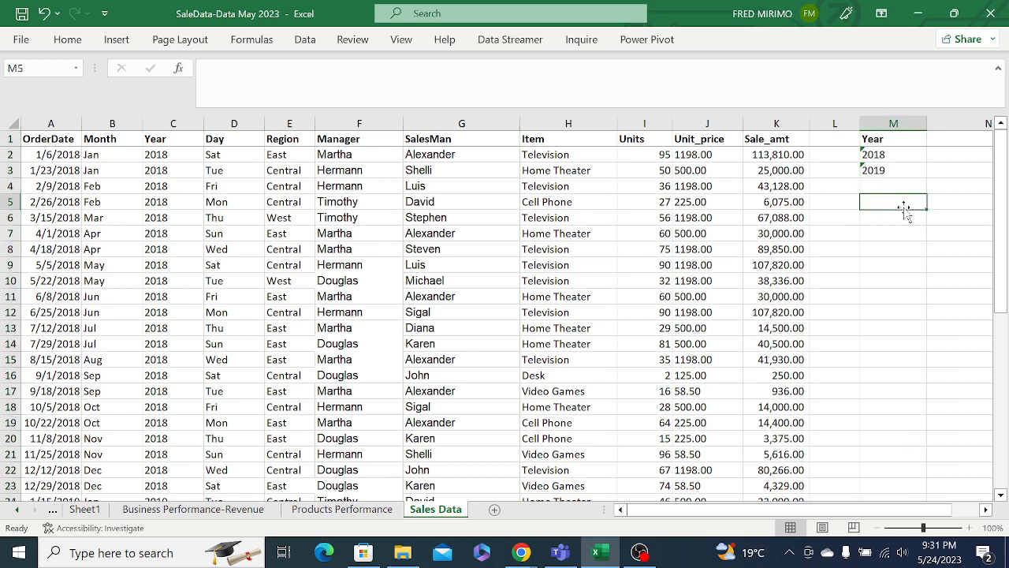
{"action": "left_click_drag", "start_coordinate": [881, 157], "coordinate": [874, 168]}
{"action": "left_click", "coordinate": [870, 251]}
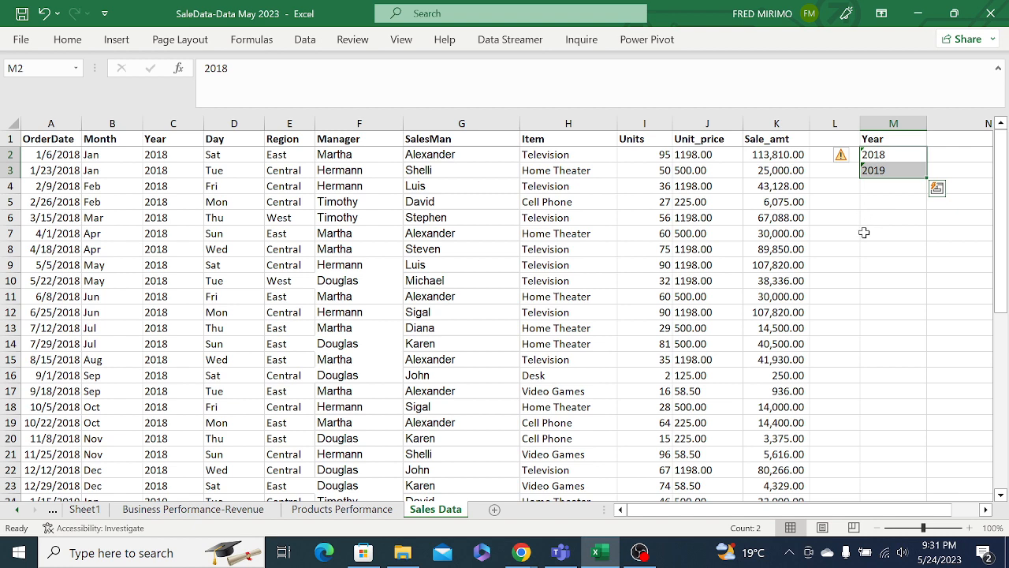
{"action": "left_click", "coordinate": [884, 218]}
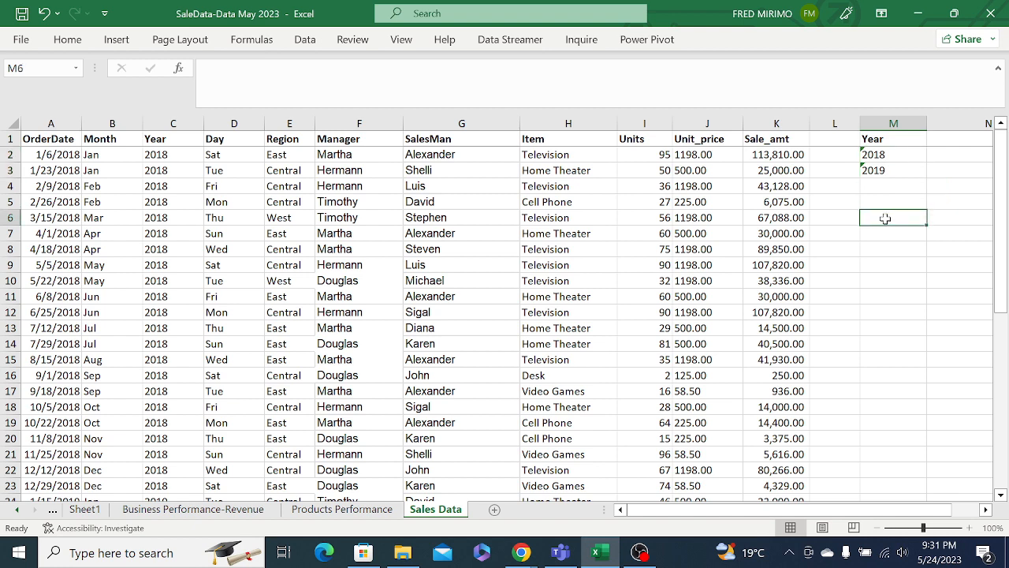
{"action": "left_click_drag", "start_coordinate": [873, 158], "coordinate": [878, 168]}
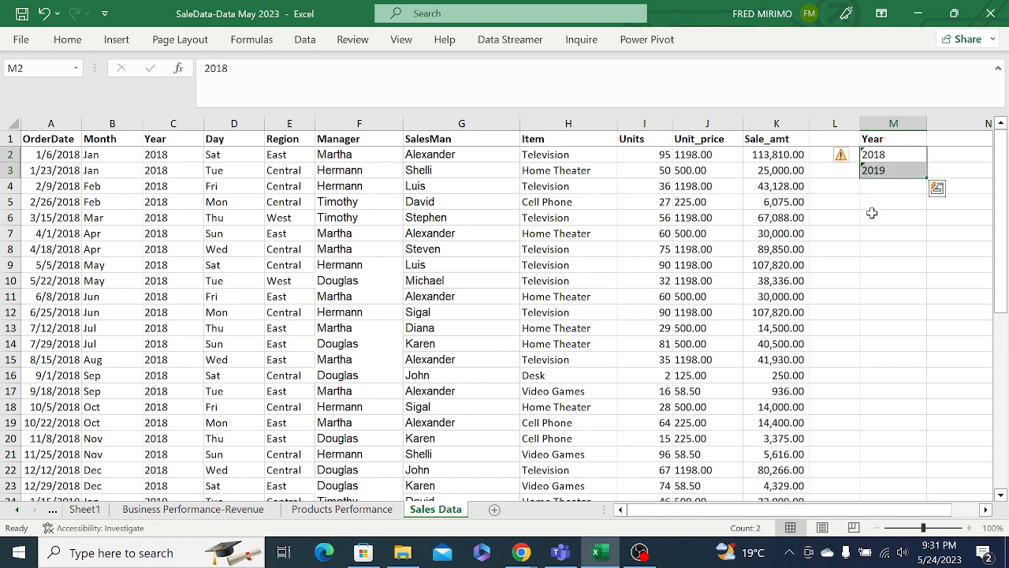
{"action": "left_click", "coordinate": [872, 224]}
{"action": "left_click_drag", "start_coordinate": [873, 224], "coordinate": [872, 235]}
{"action": "left_click_drag", "start_coordinate": [871, 155], "coordinate": [876, 167]}
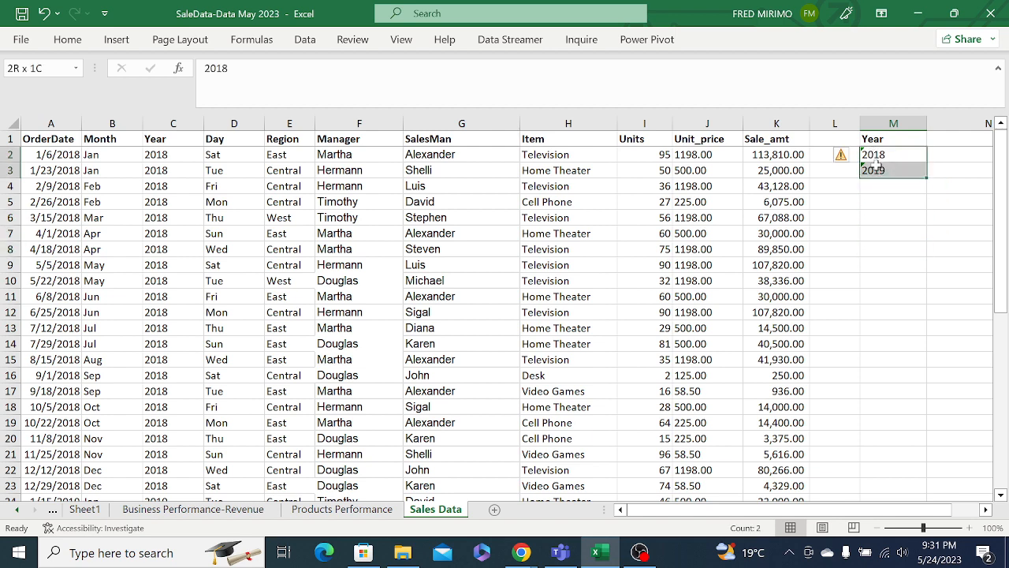
{"action": "left_click", "coordinate": [863, 204]}
{"action": "left_click", "coordinate": [863, 217]}
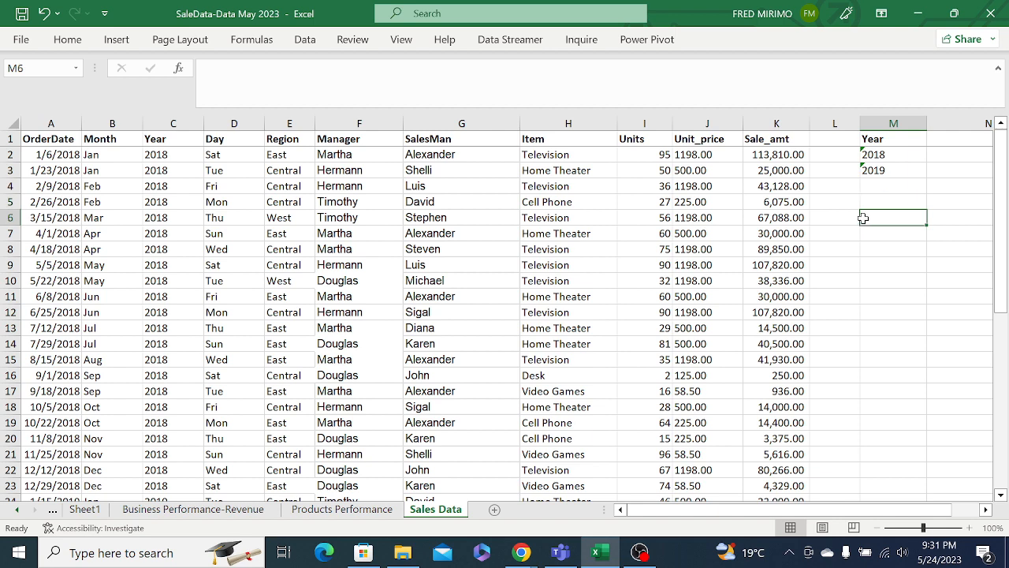
Copy the unique years in M2:M3.
{"action": "left_click_drag", "start_coordinate": [873, 153], "coordinate": [875, 171]}
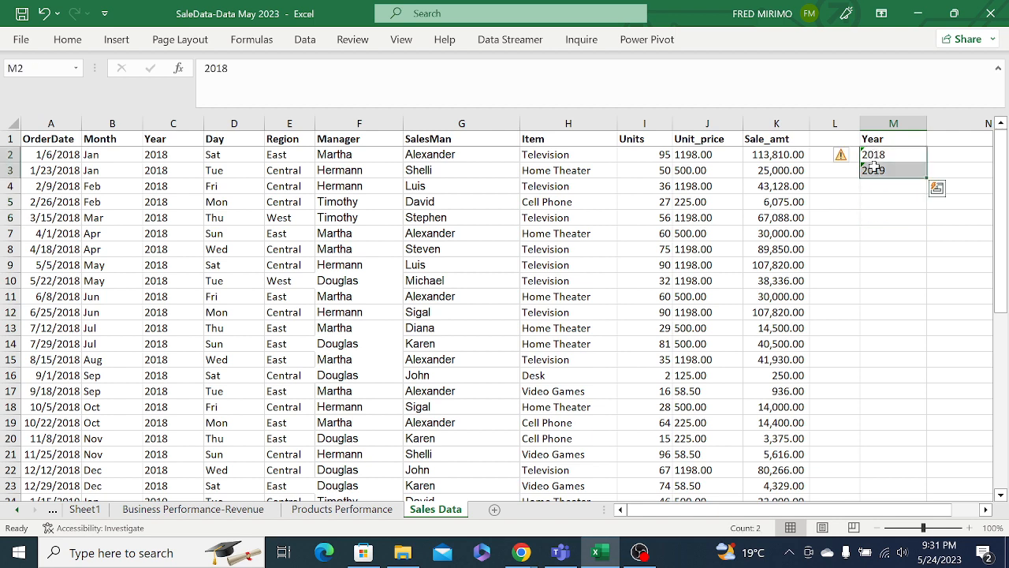
{"action": "right_click", "coordinate": [886, 175]}
{"action": "left_click", "coordinate": [739, 116]}
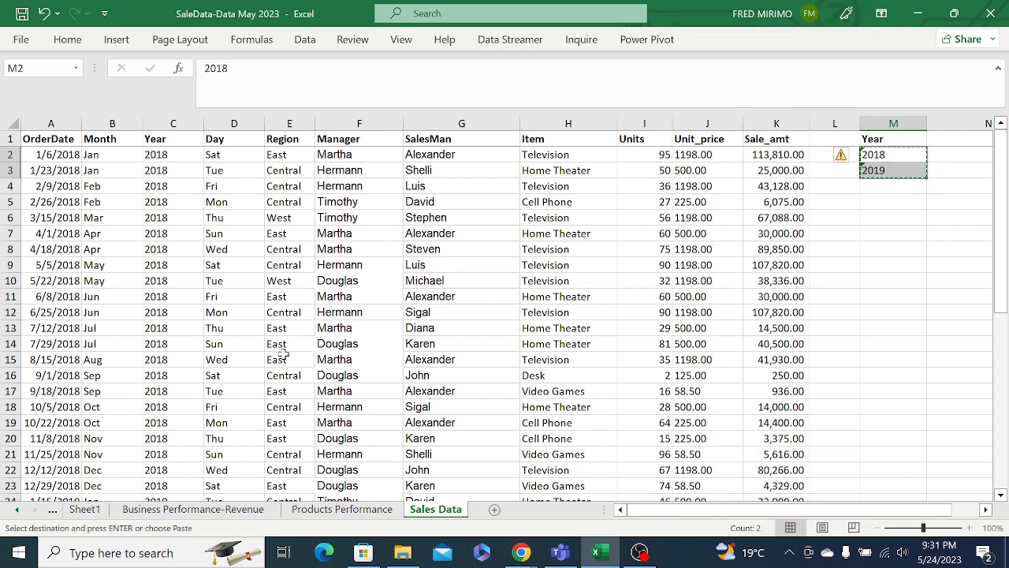
Switch to the Business Performance-Revenue sheet and examine the formula behind the first year in B4.
{"action": "left_click", "coordinate": [168, 517]}
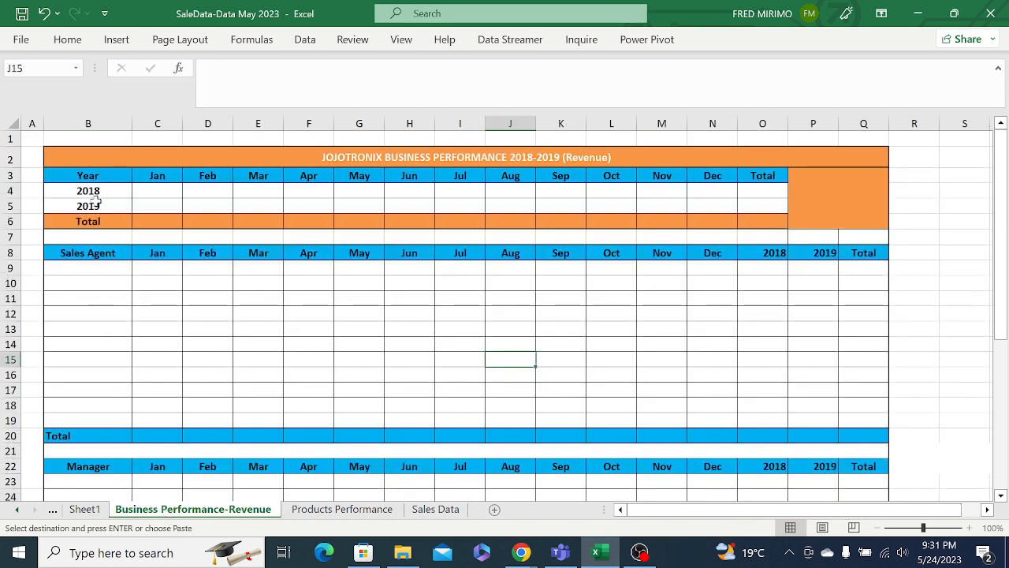
{"action": "left_click", "coordinate": [95, 190]}
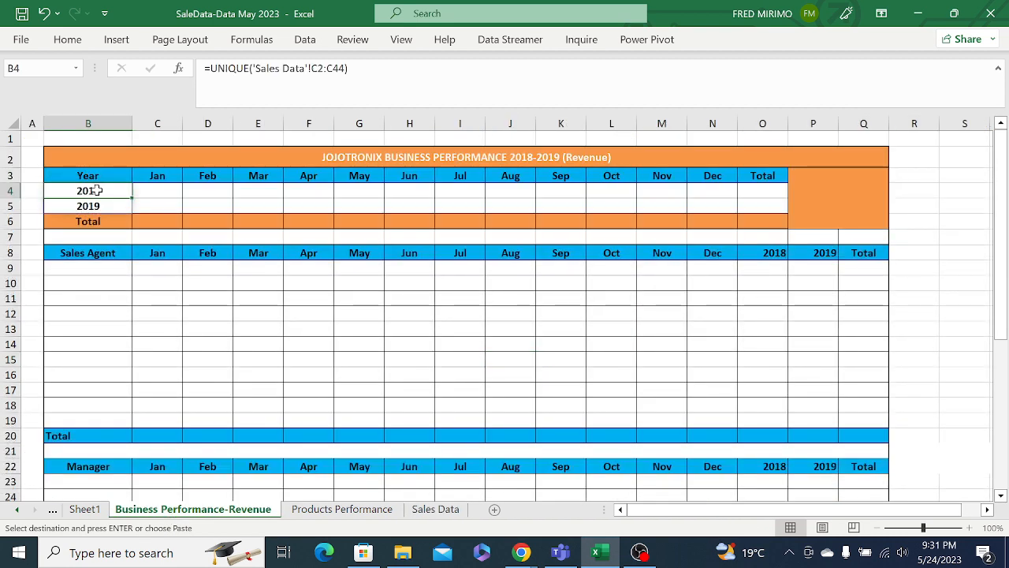
{"action": "left_click", "coordinate": [95, 299]}
{"action": "left_click", "coordinate": [126, 331]}
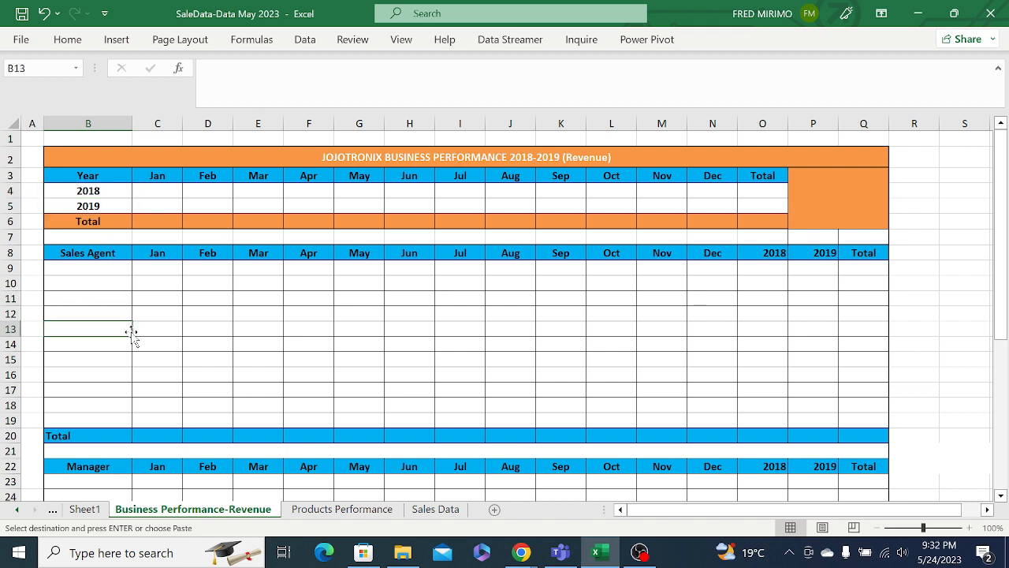
{"action": "left_click", "coordinate": [505, 330]}
{"action": "left_click", "coordinate": [773, 323]}
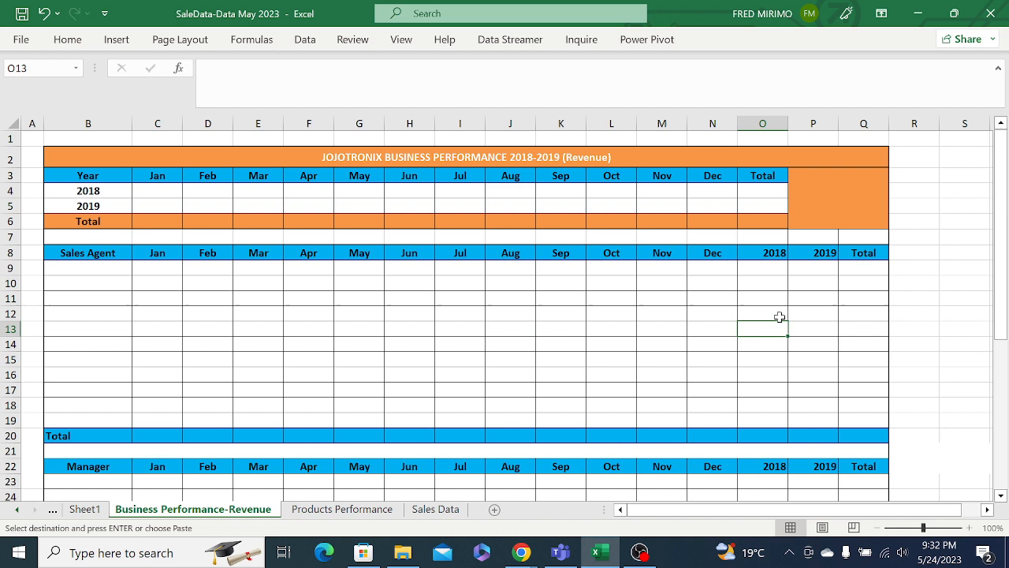
{"action": "left_click", "coordinate": [927, 177]}
{"action": "left_click", "coordinate": [933, 152]}
{"action": "left_click", "coordinate": [955, 155]}
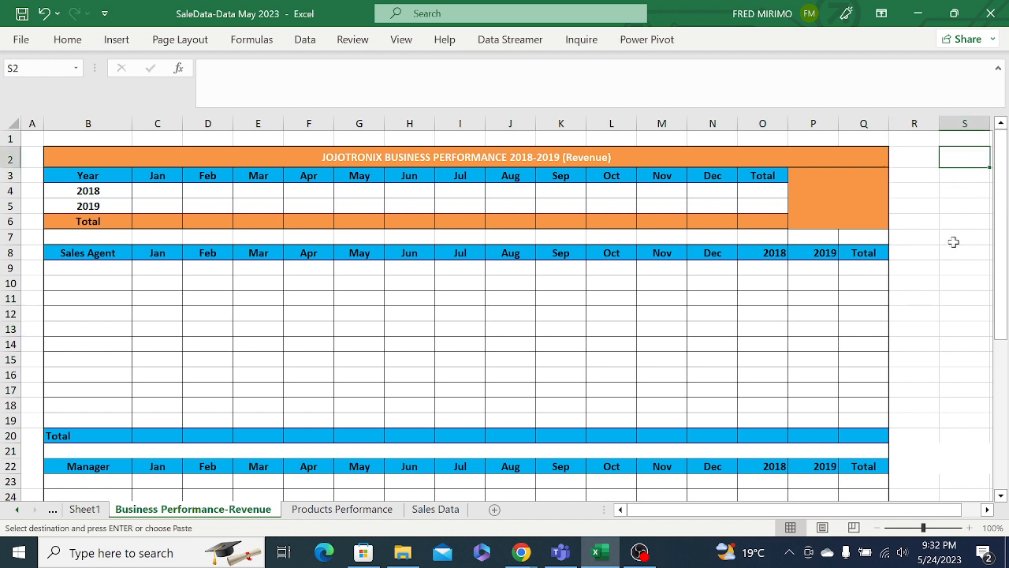
{"action": "left_click", "coordinate": [954, 222]}
{"action": "left_click", "coordinate": [955, 270]}
{"action": "left_click", "coordinate": [953, 331]}
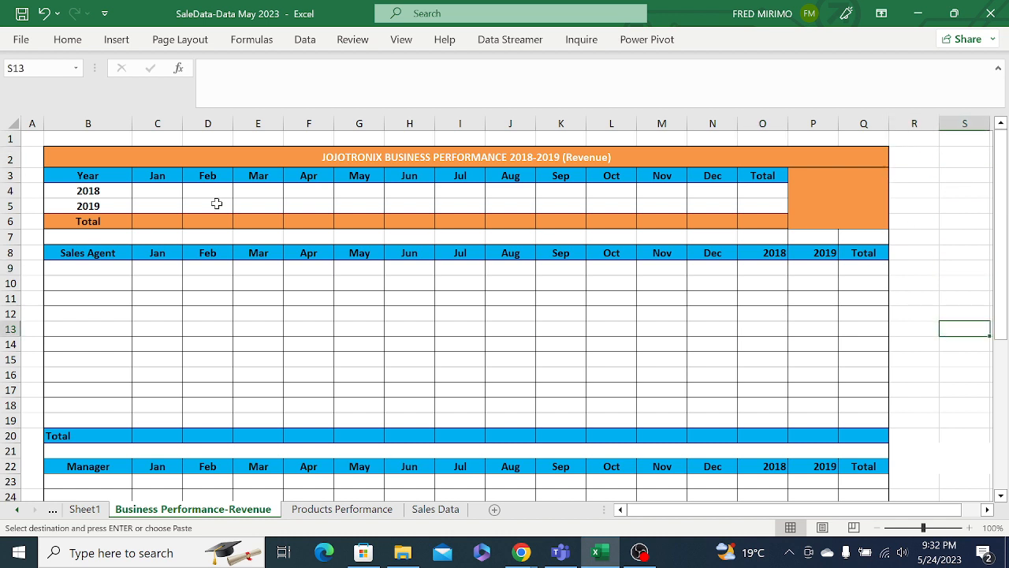
Start a SUMIFS formula in C4 for January 2018 with the Sales Data sheet's Sale_amt column, locked as $K:$K, as the sum range.
{"action": "left_click", "coordinate": [160, 191]}
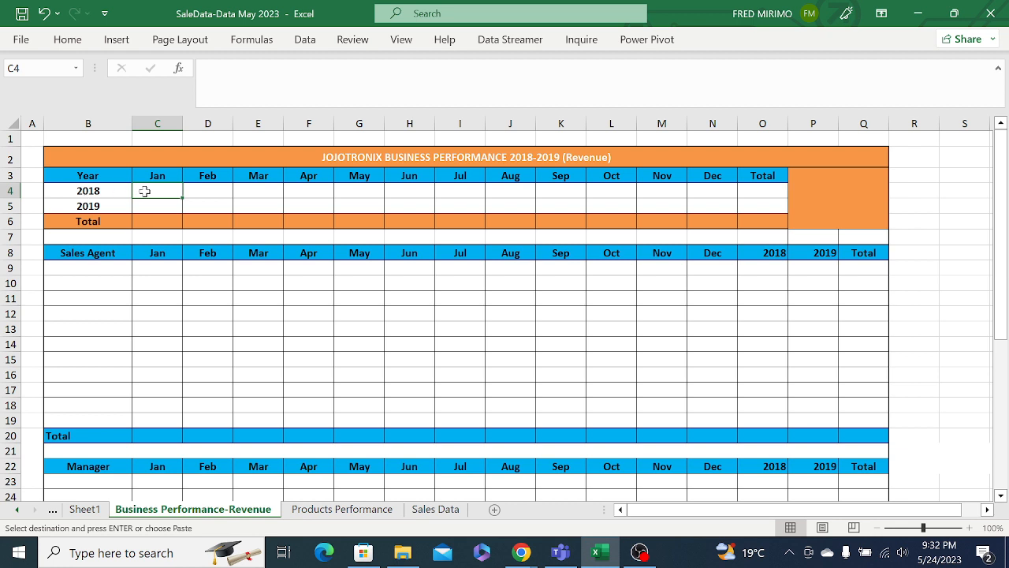
{"action": "key", "text": "Escape"}
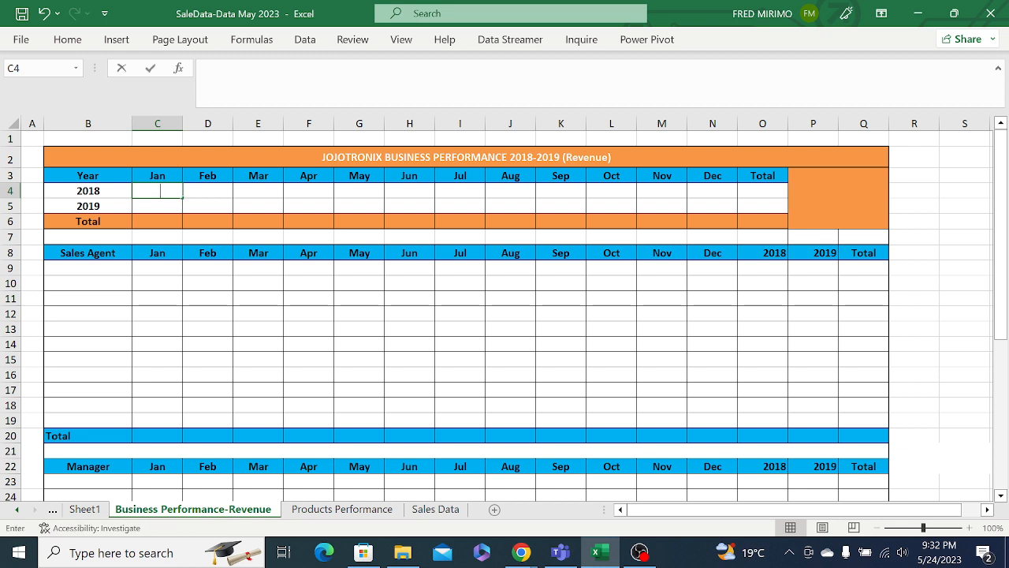
{"action": "type", "text": "="}
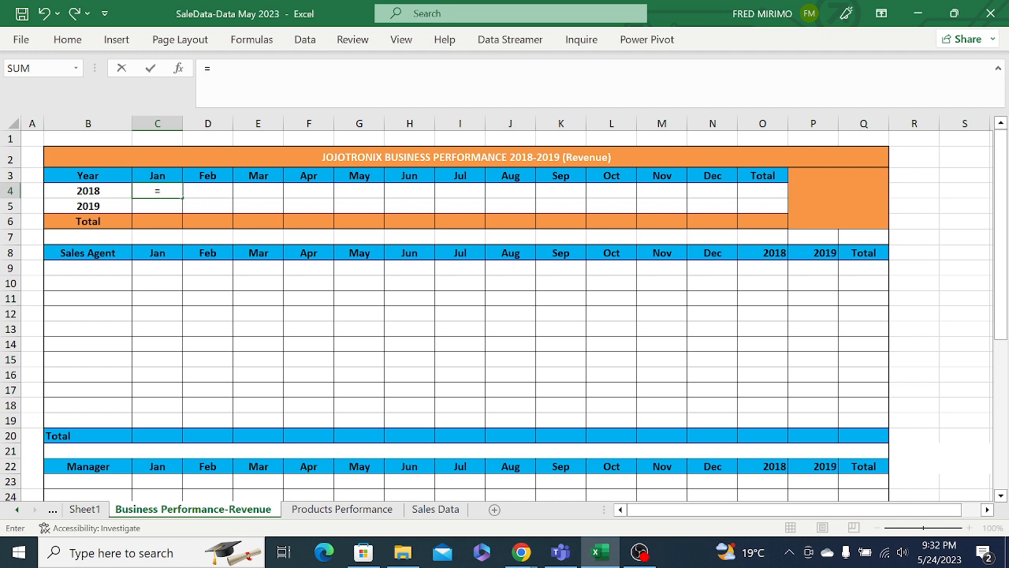
{"action": "type", "text": "su"}
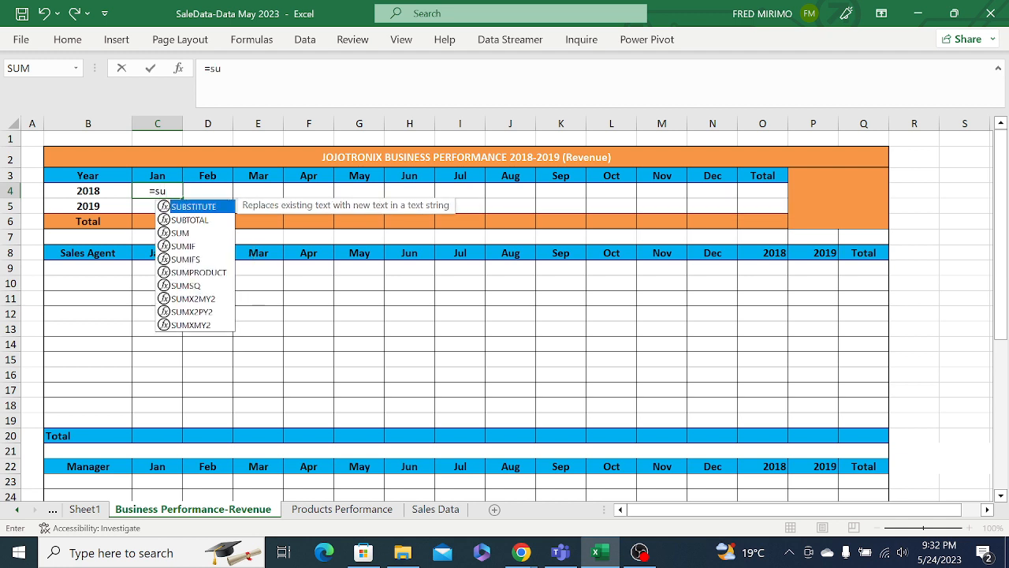
{"action": "double_click", "coordinate": [186, 259]}
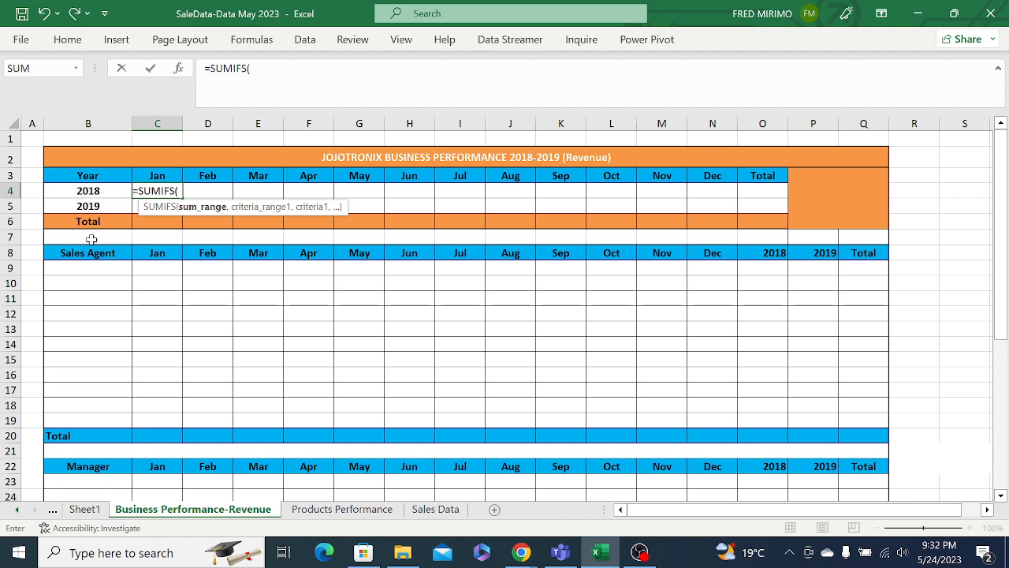
{"action": "left_click", "coordinate": [425, 511]}
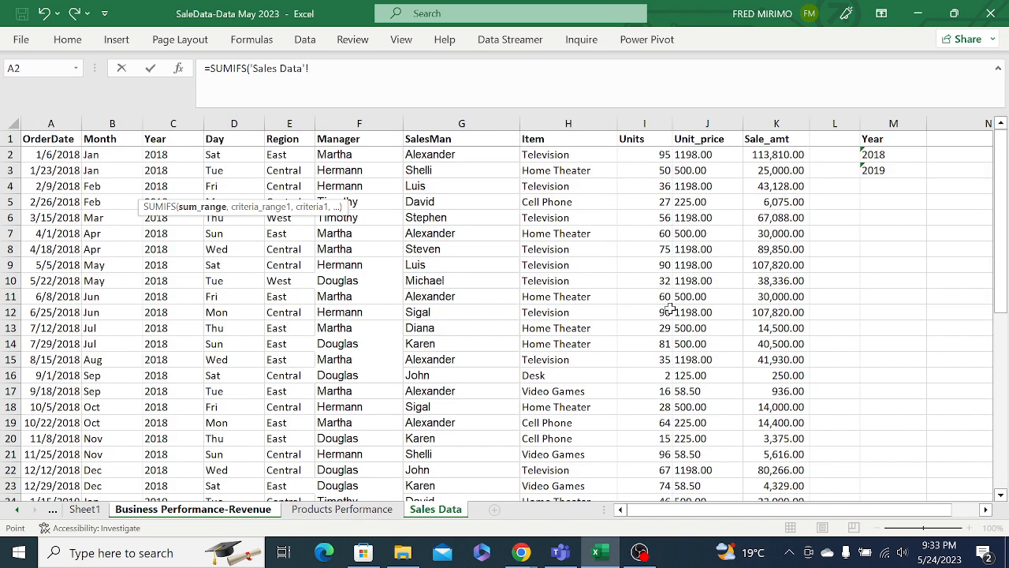
{"action": "left_click", "coordinate": [777, 124]}
{"action": "left_click", "coordinate": [326, 69]}
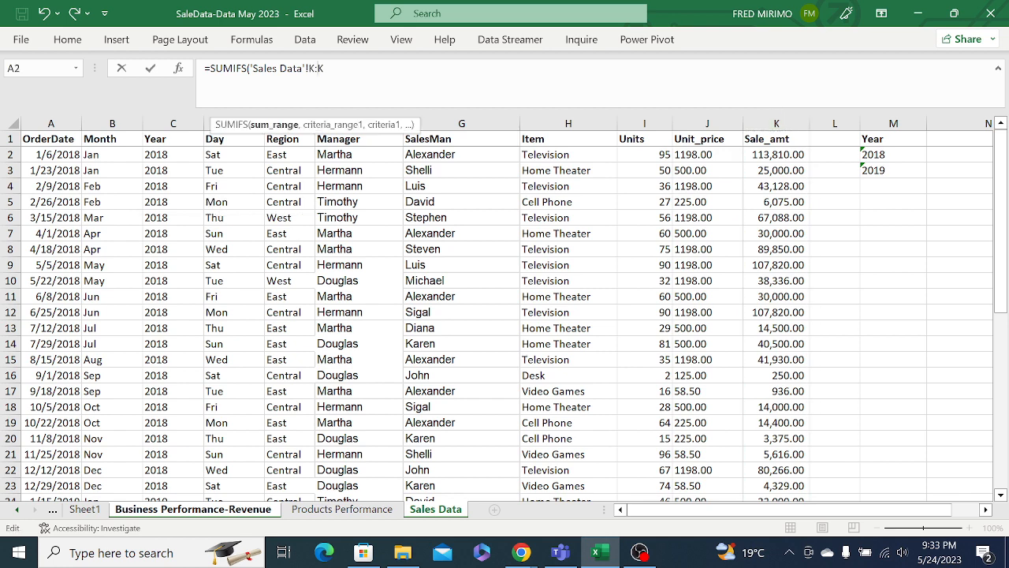
{"action": "left_click", "coordinate": [337, 69]}
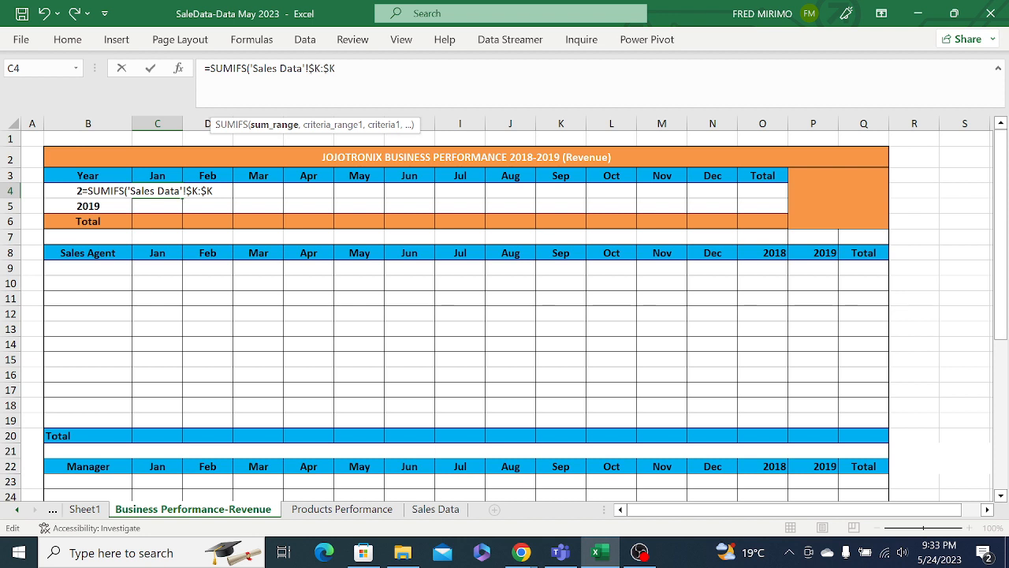
{"action": "type", "text": ","}
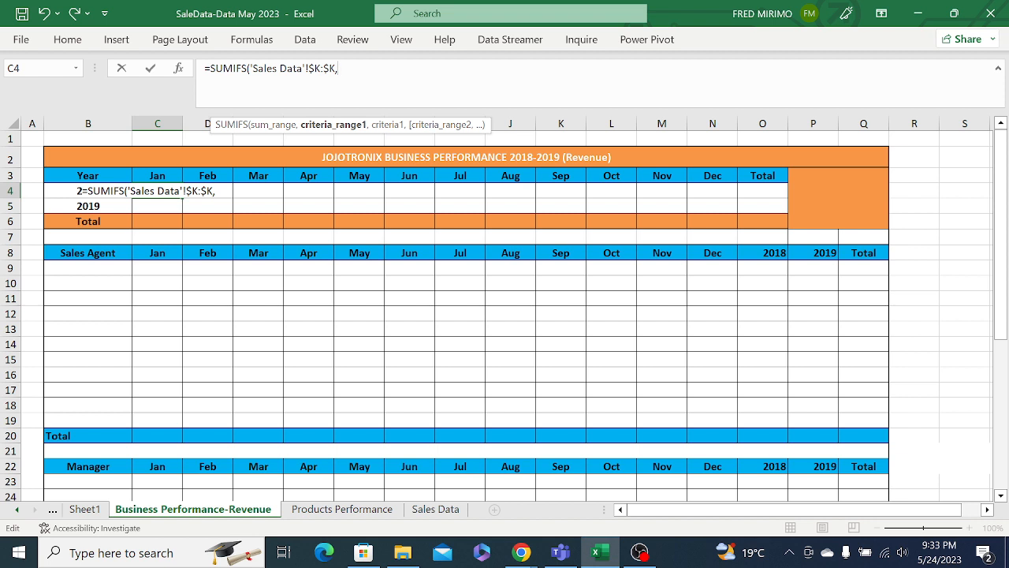
Add the Sales Data sheet's Year column, locked as $C:$C, as the formula's first criteria range.
{"action": "left_click", "coordinate": [432, 514]}
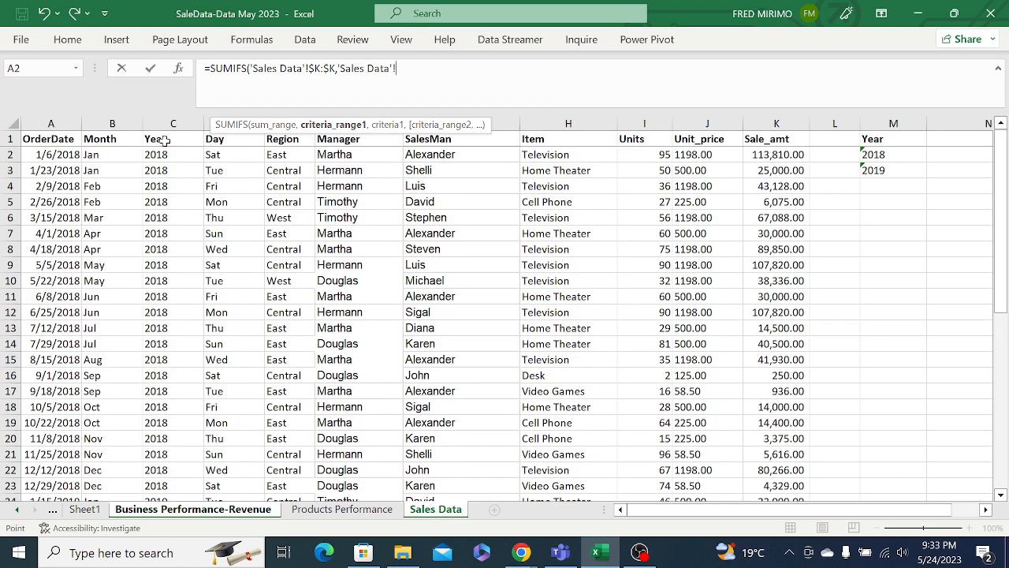
{"action": "left_click", "coordinate": [157, 123]}
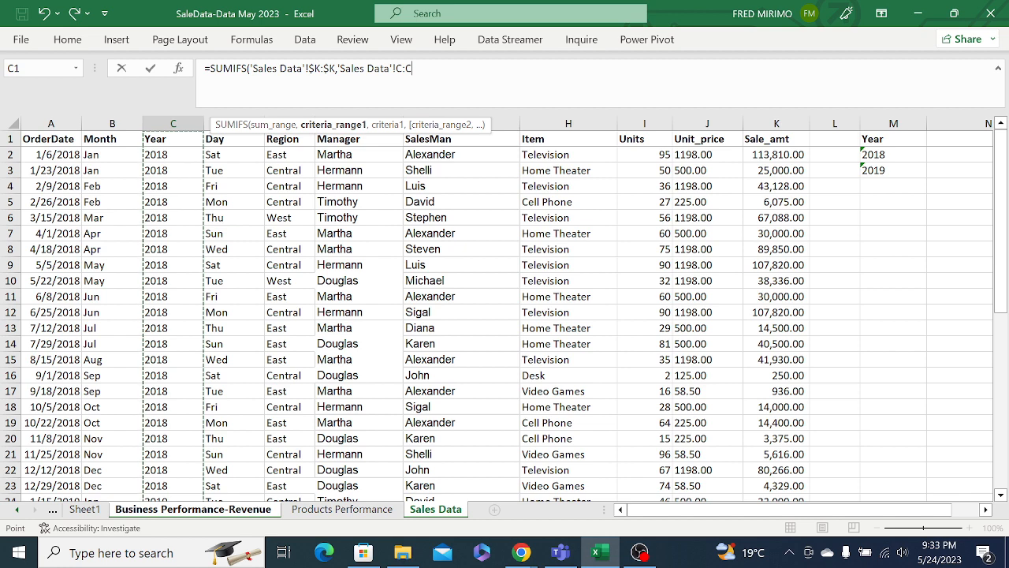
{"action": "left_click", "coordinate": [403, 69]}
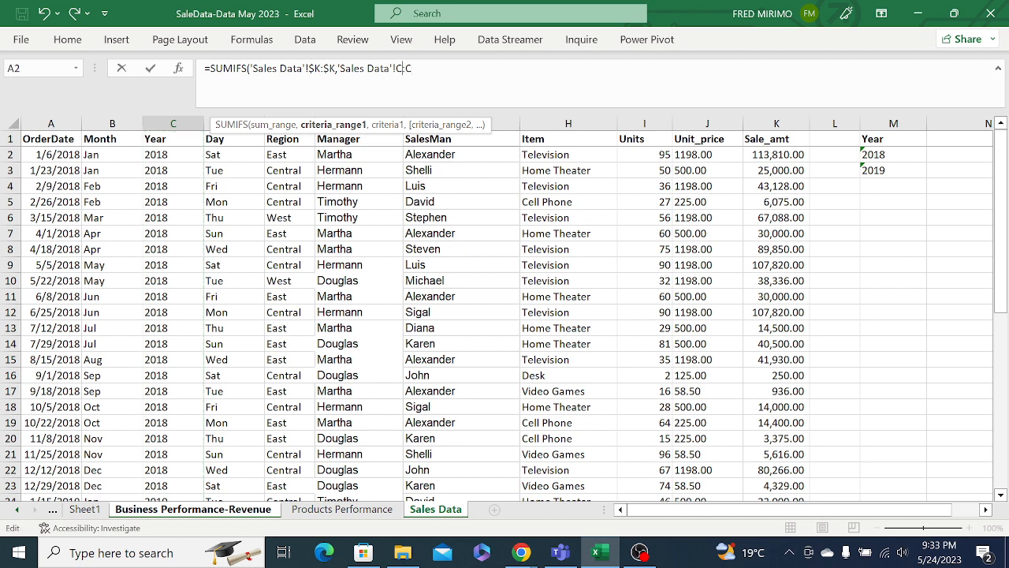
{"action": "key", "text": "F4"}
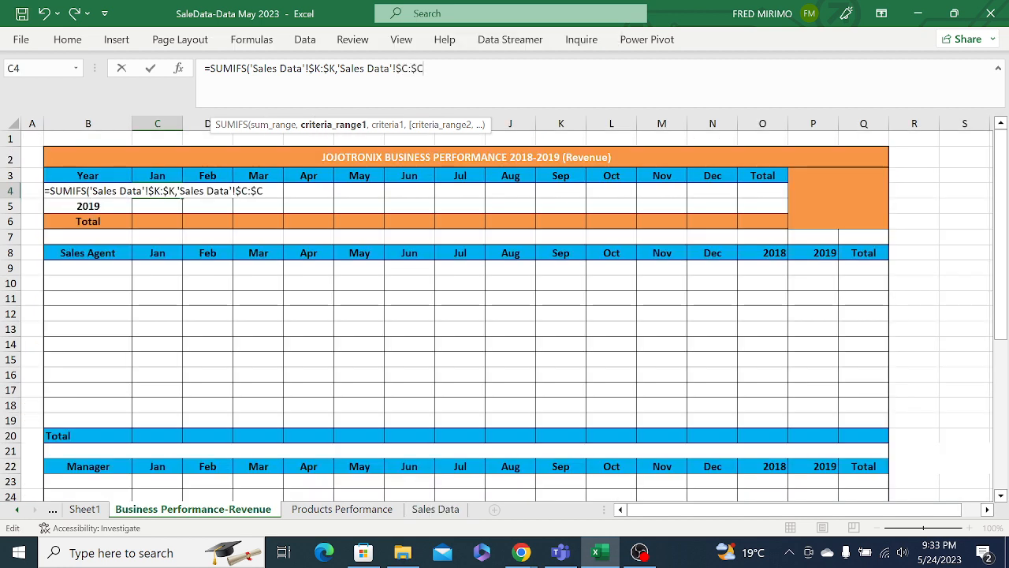
{"action": "type", "text": ","}
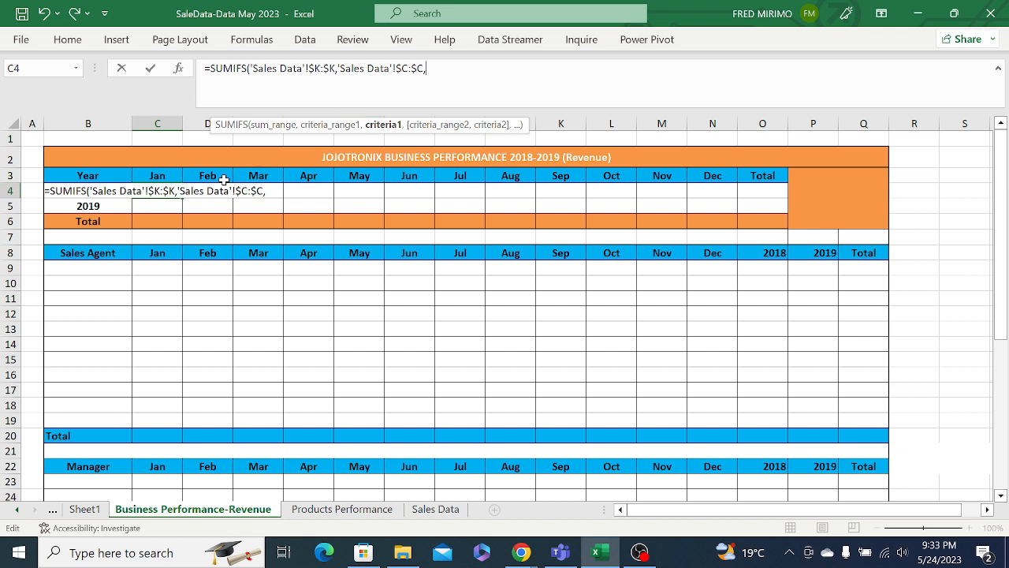
Use the 2018 cell B4 on the revenue sheet as the first criterion, locking only its column as $B4.
{"action": "left_click", "coordinate": [106, 208]}
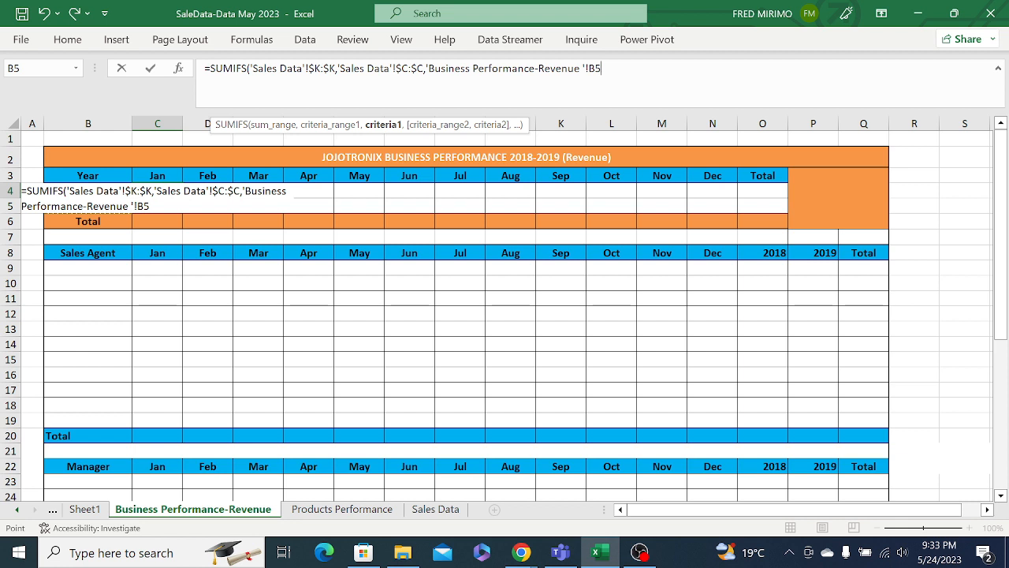
{"action": "key", "text": "Up"}
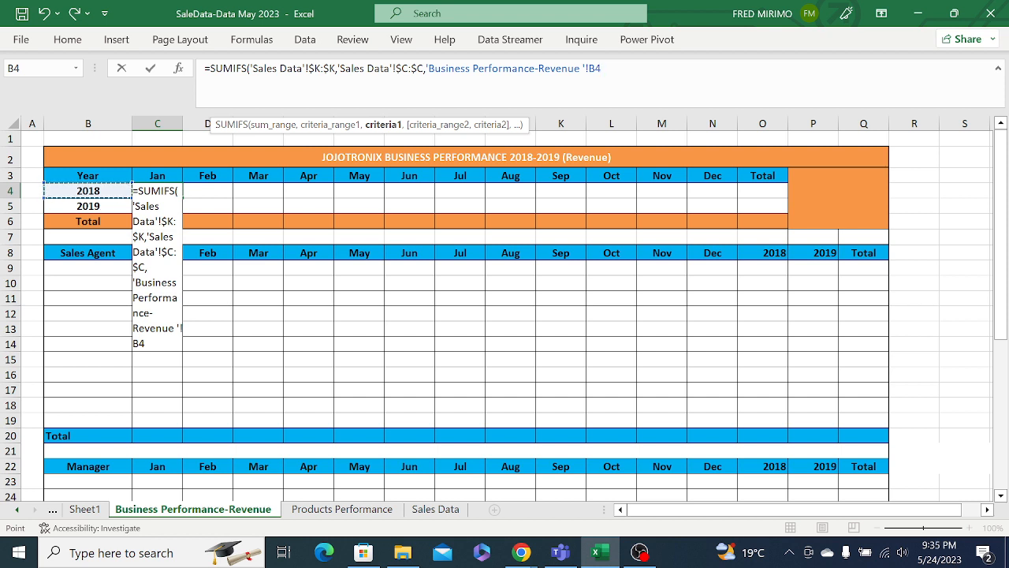
{"action": "key", "text": "F2"}
{"action": "type", "text": "$K"}
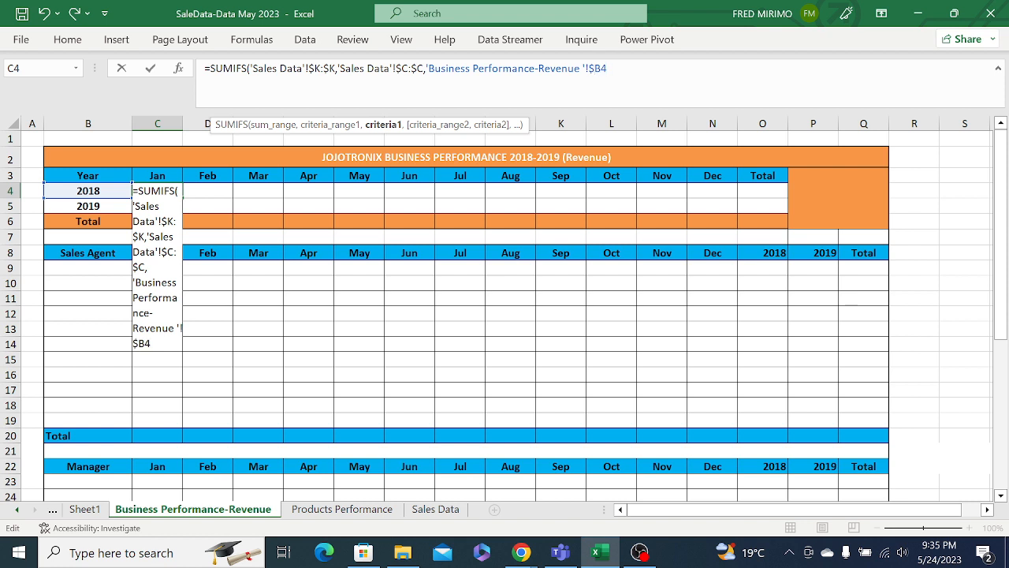
{"action": "type", "text": ","}
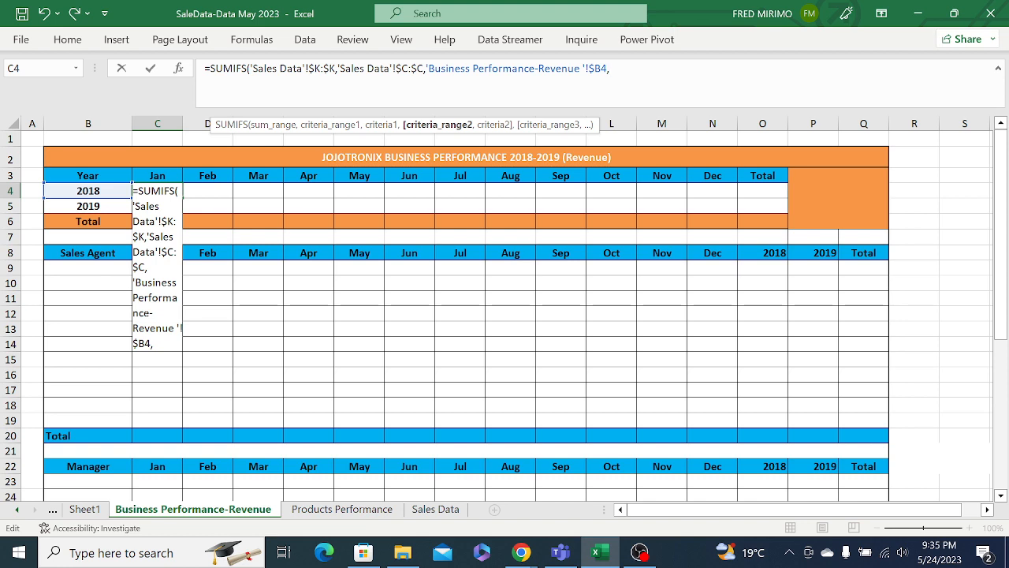
Add the Sales Data sheet's Month column, locked as $B:$B, as the formula's second criteria range.
{"action": "left_click", "coordinate": [452, 514]}
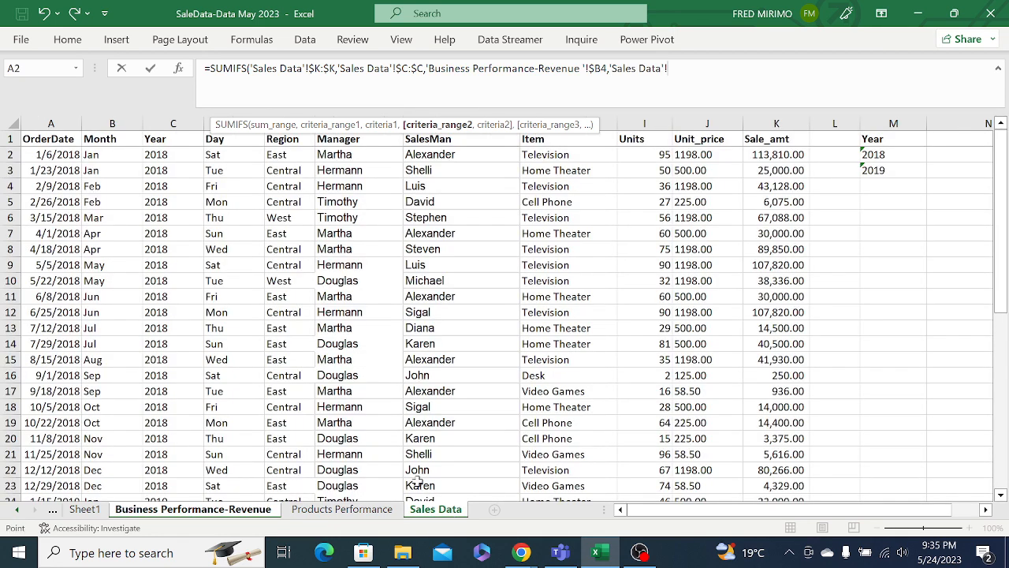
{"action": "left_click", "coordinate": [98, 123]}
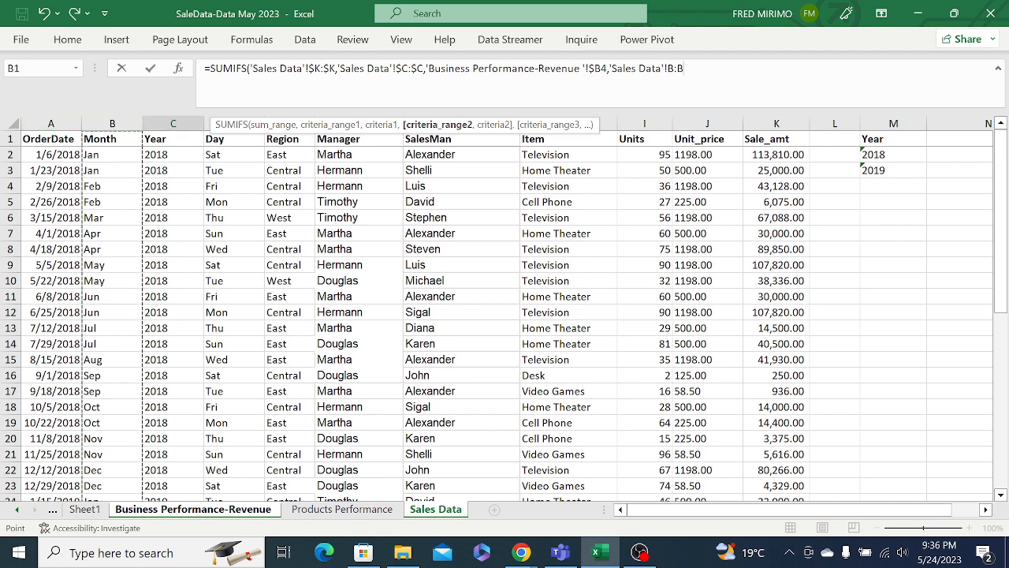
{"action": "key", "text": "F4"}
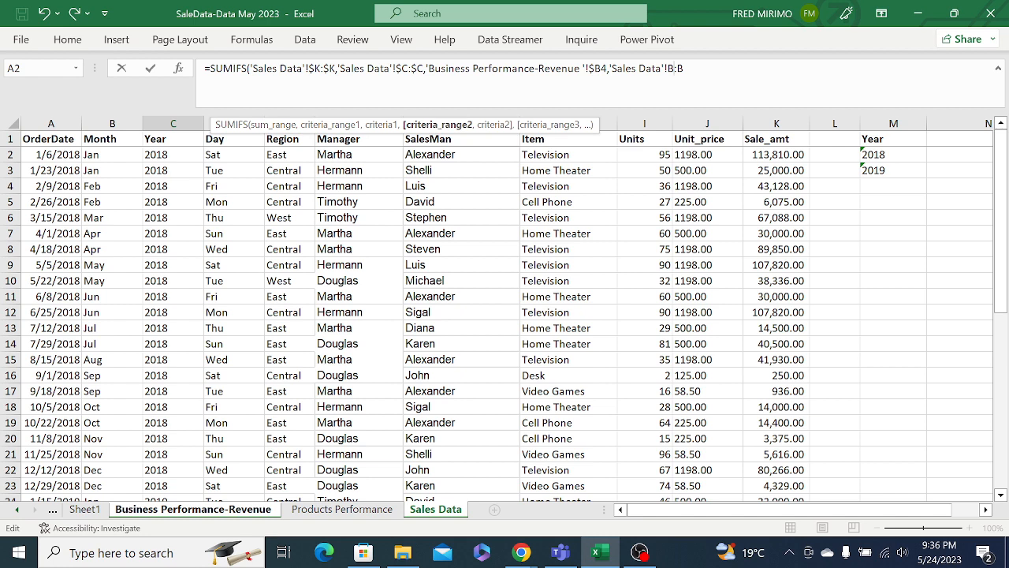
{"action": "key", "text": "F4"}
{"action": "left_click", "coordinate": [696, 68]}
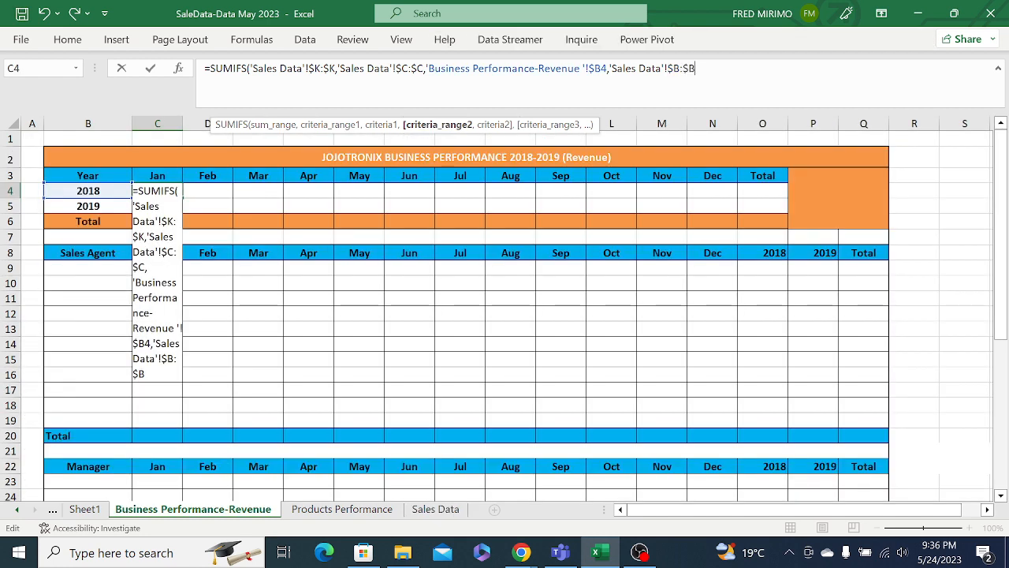
{"action": "type", "text": ","}
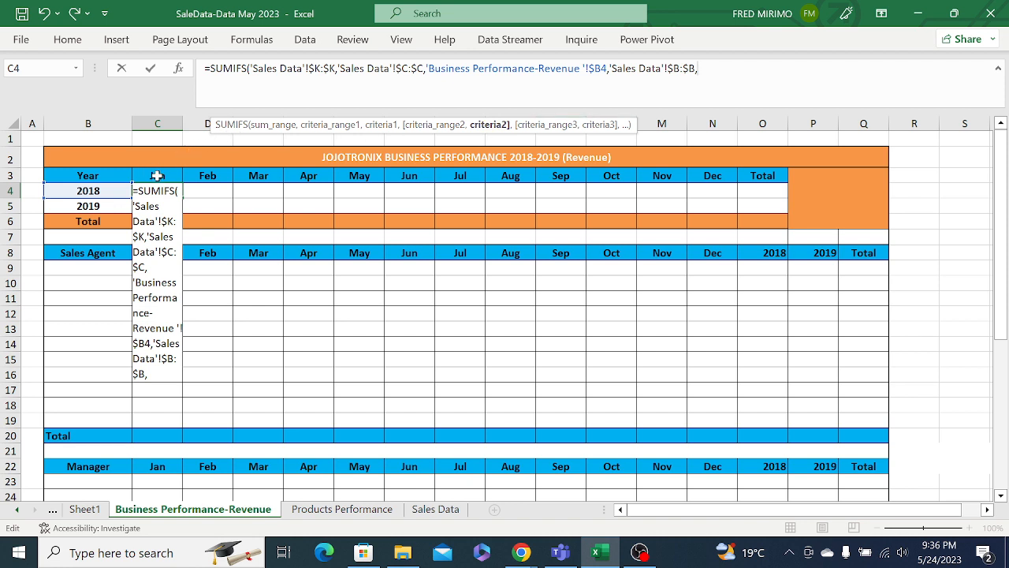
Use the Jan header C3 as the second criterion with its row locked as C$3, and complete the formula.
{"action": "left_click", "coordinate": [156, 176]}
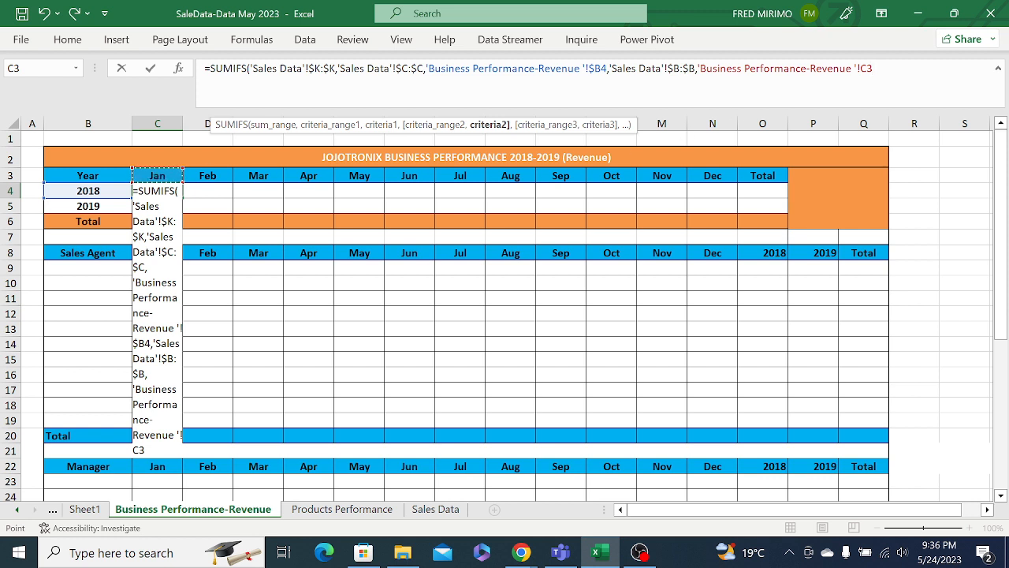
{"action": "left_click", "coordinate": [862, 69]}
{"action": "type", "text": "$3)"}
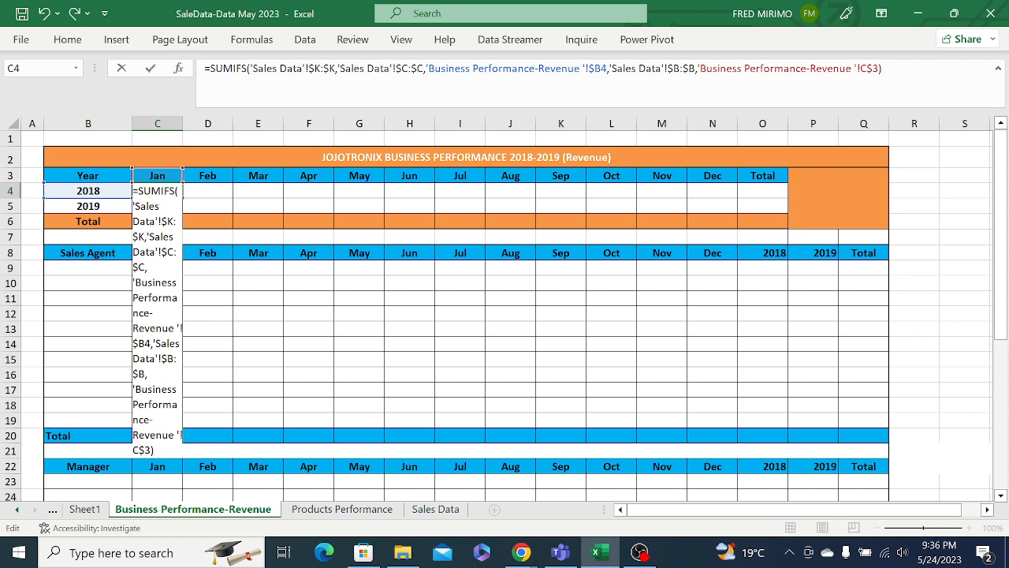
{"action": "key", "text": "Return"}
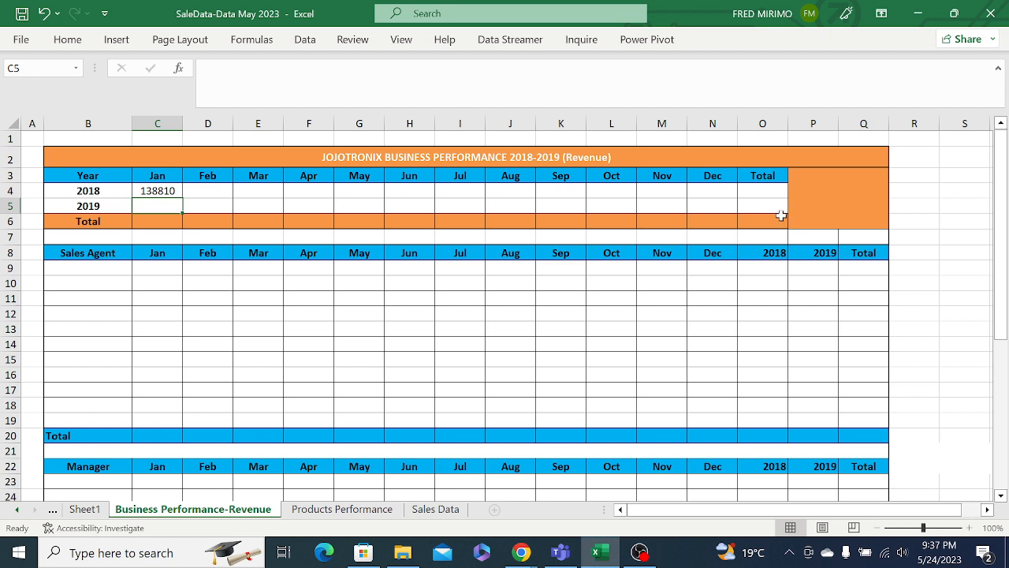
Fill the January 2018 formula from C4 across the row through December in N4.
{"action": "left_click", "coordinate": [161, 191]}
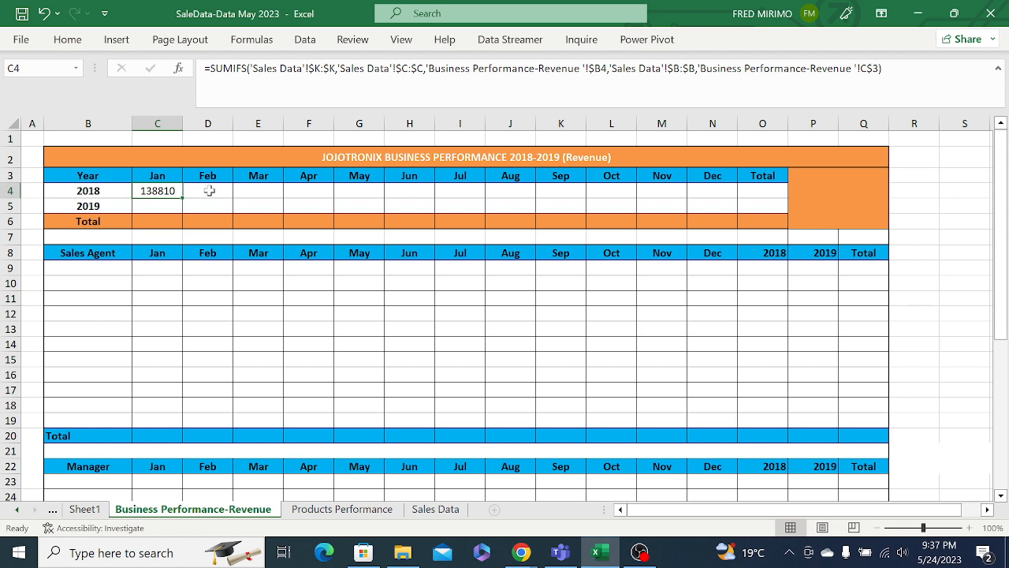
{"action": "left_click", "coordinate": [263, 189]}
{"action": "left_click", "coordinate": [295, 188]}
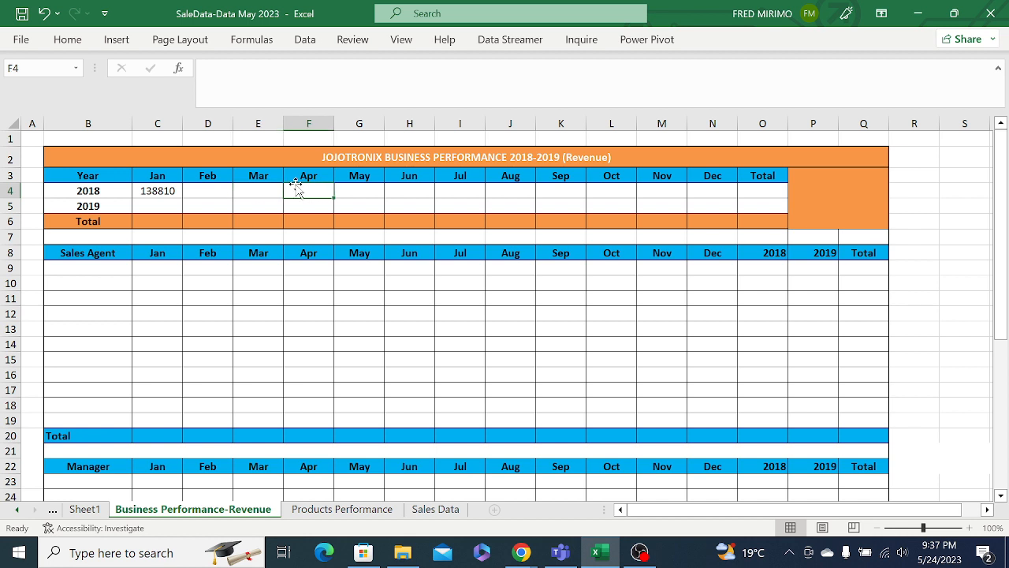
{"action": "left_click", "coordinate": [154, 191]}
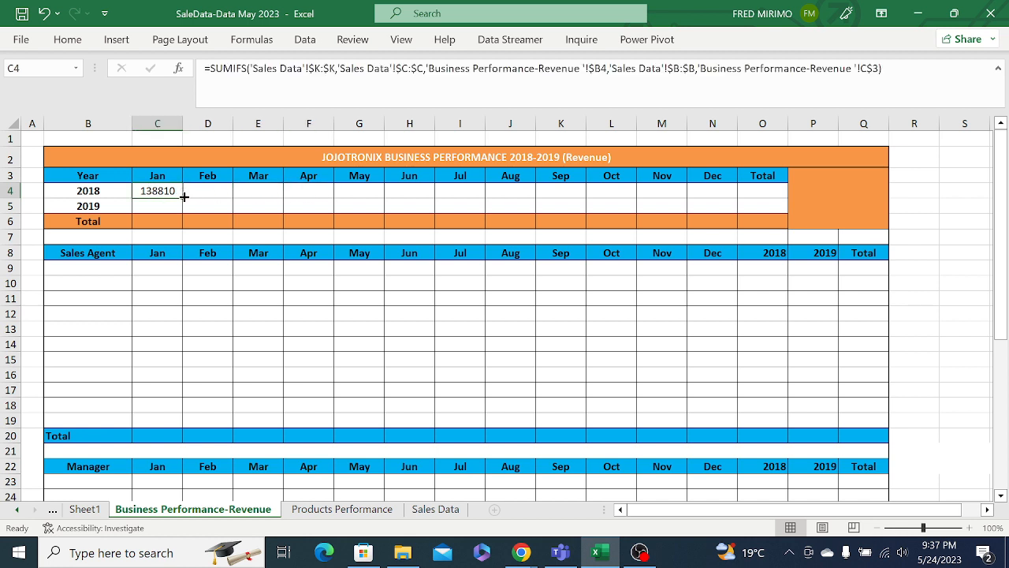
{"action": "left_click_drag", "start_coordinate": [182, 196], "coordinate": [714, 193]}
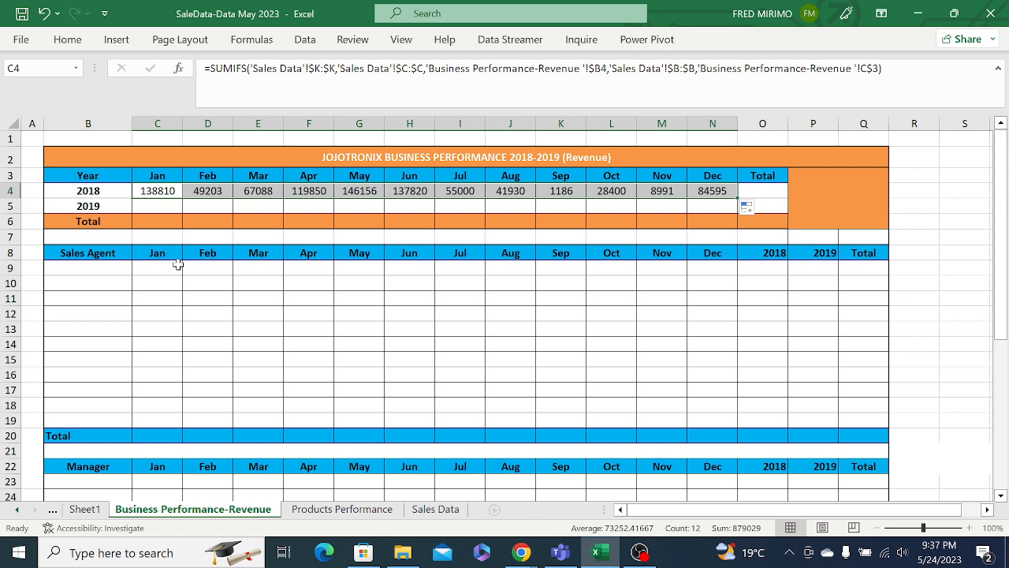
Fill the January formula down to C5 and across the 2019 row through December, and check the formula in D5.
{"action": "left_click", "coordinate": [150, 195]}
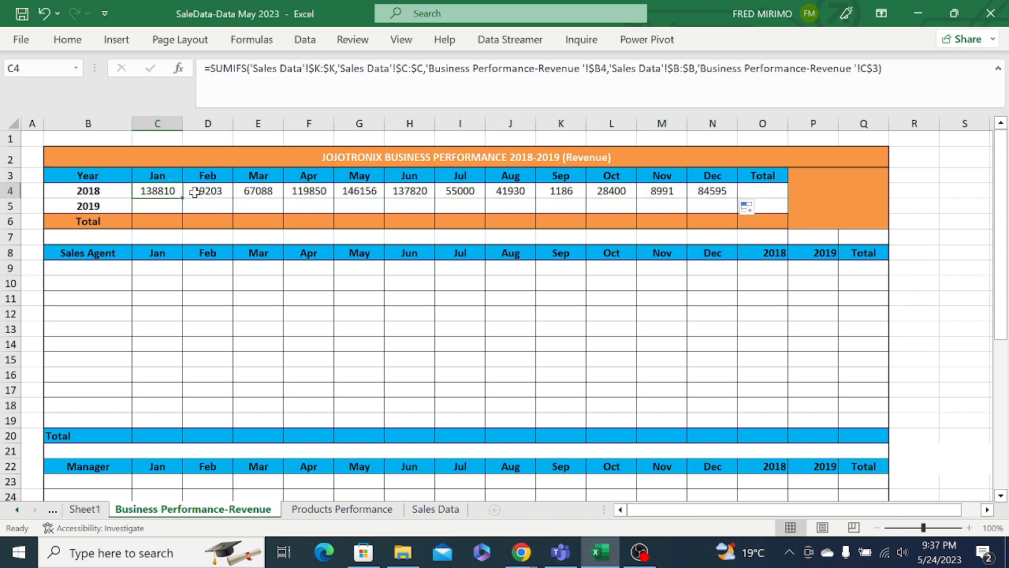
{"action": "left_click_drag", "start_coordinate": [184, 203], "coordinate": [183, 210]}
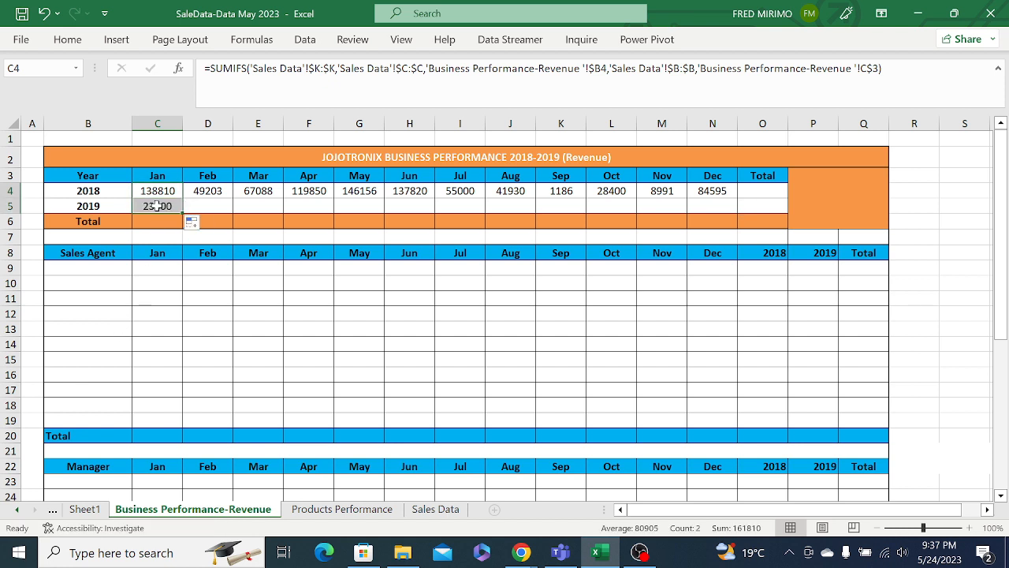
{"action": "left_click", "coordinate": [157, 207]}
{"action": "left_click_drag", "start_coordinate": [183, 213], "coordinate": [712, 207]}
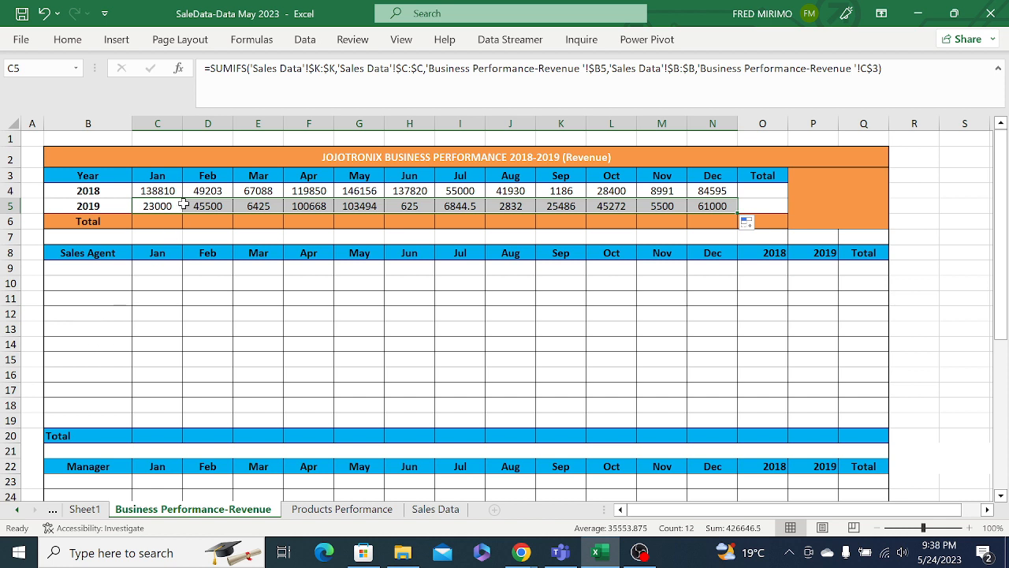
{"action": "left_click", "coordinate": [162, 179]}
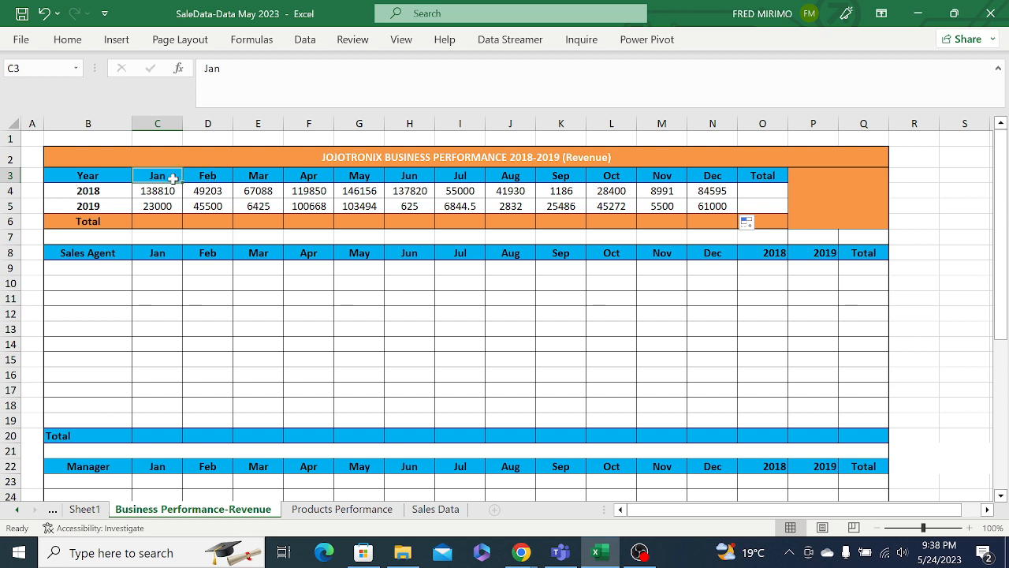
{"action": "left_click", "coordinate": [214, 208]}
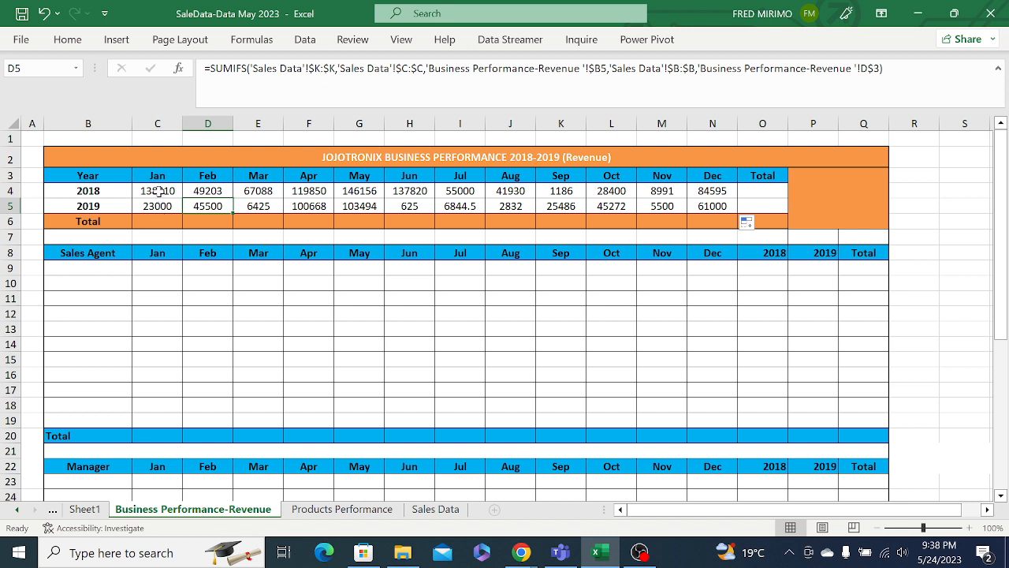
Examine the first criterion in the January 2018 SUMIFS formula in C4.
{"action": "left_click", "coordinate": [159, 191]}
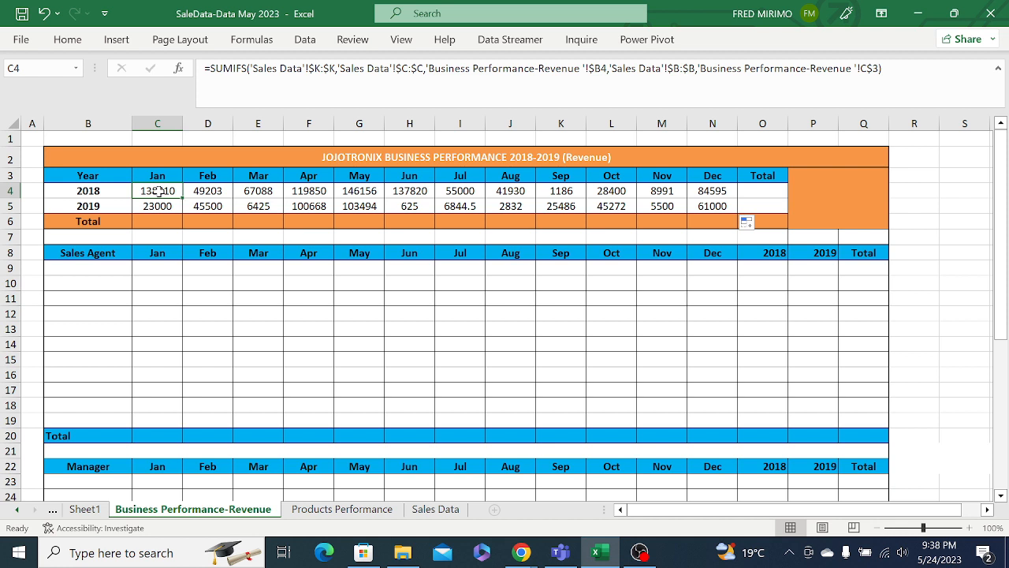
{"action": "left_click", "coordinate": [533, 67]}
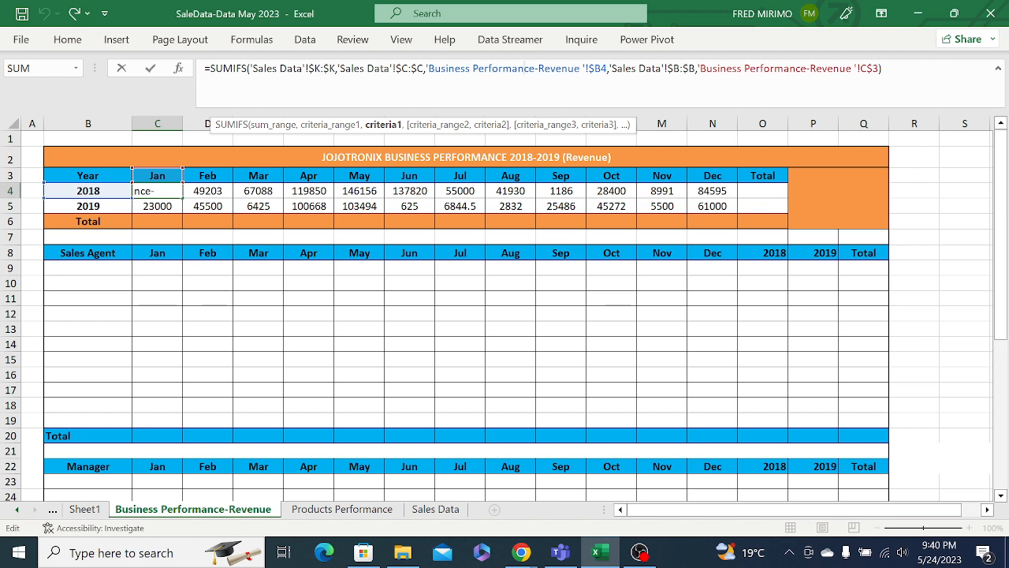
{"action": "key", "text": "Return"}
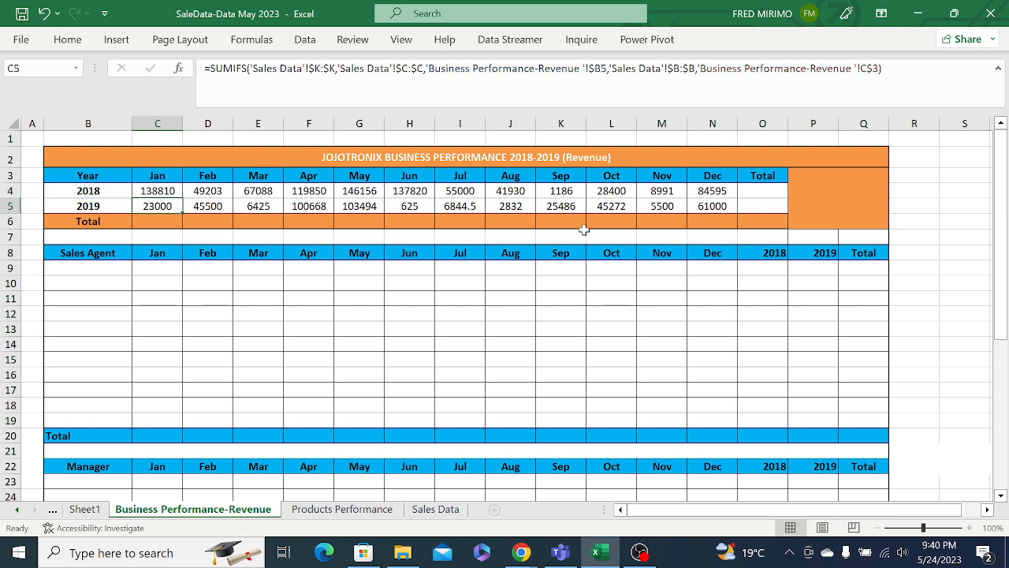
{"action": "left_click", "coordinate": [465, 314]}
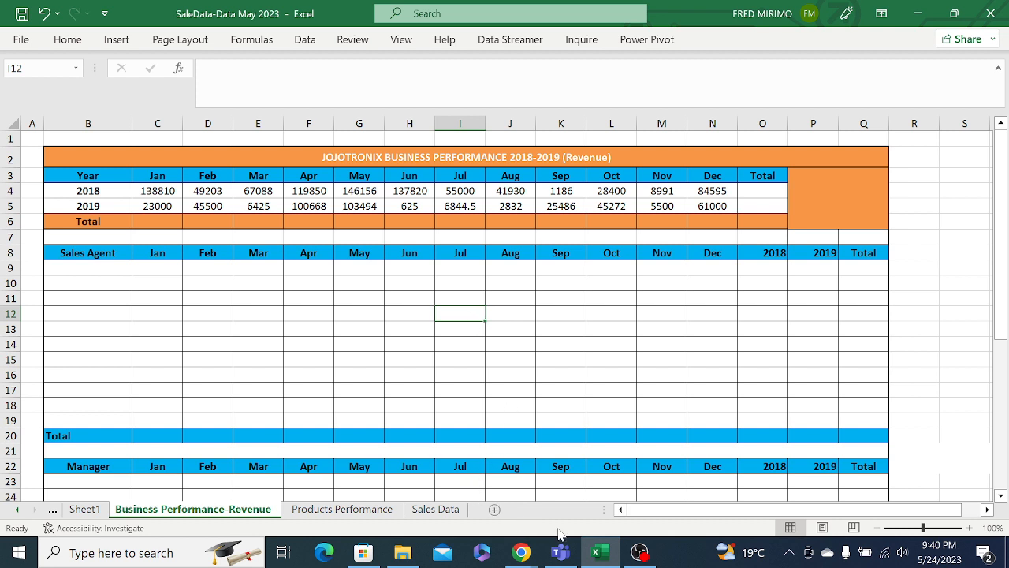
Switch to the Google Meet call and watch the participant's shared workbook.
{"action": "mouse_move", "coordinate": [522, 552]}
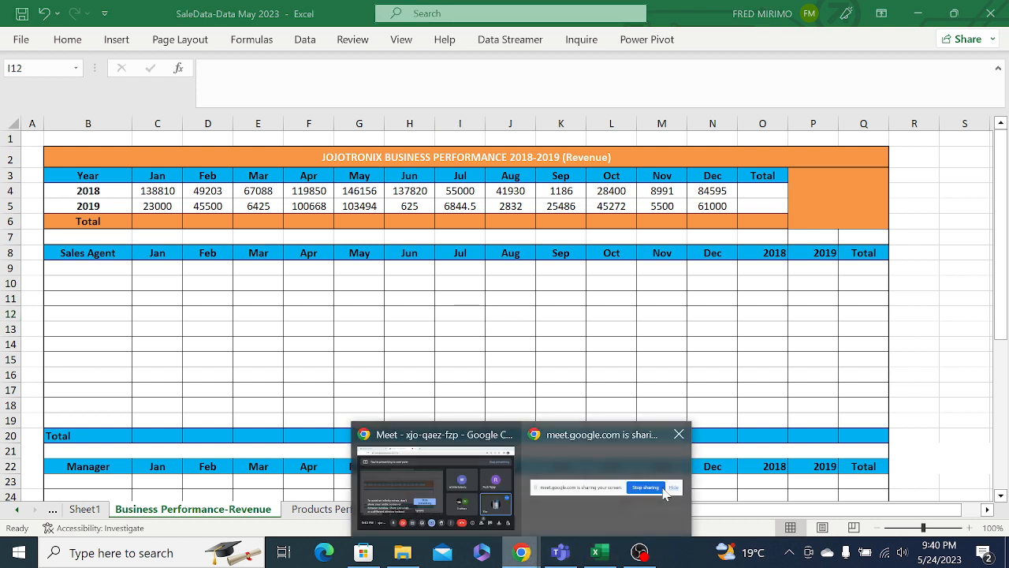
{"action": "left_click", "coordinate": [663, 491]}
{"action": "left_click", "coordinate": [590, 513]}
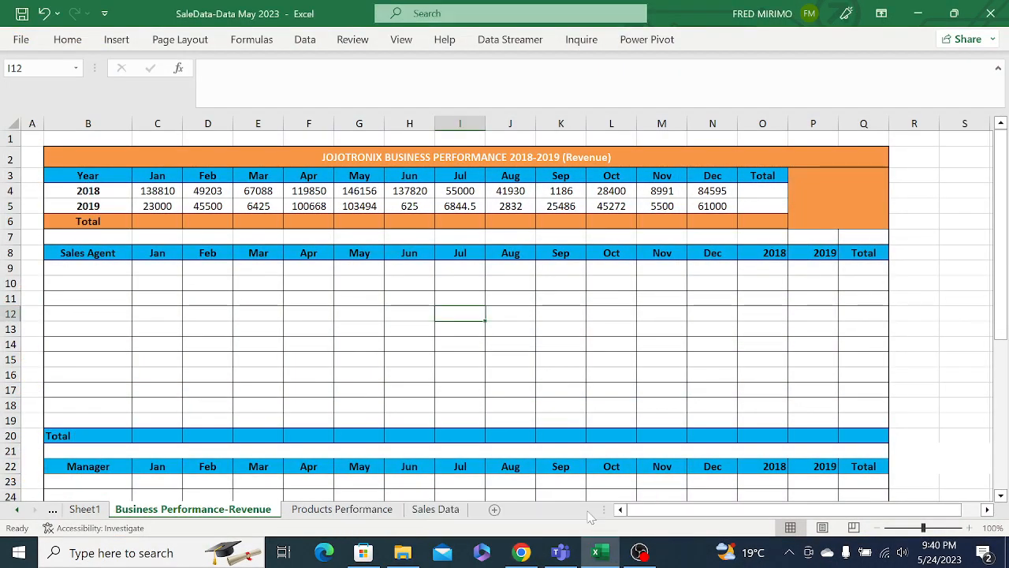
{"action": "left_click", "coordinate": [524, 553]}
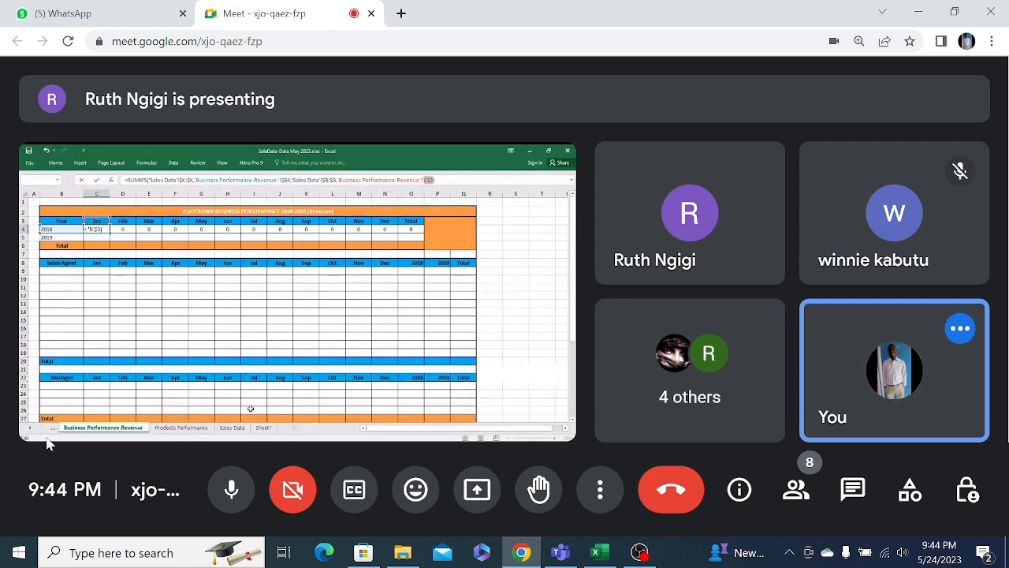
{"action": "mouse_move", "coordinate": [113, 406]}
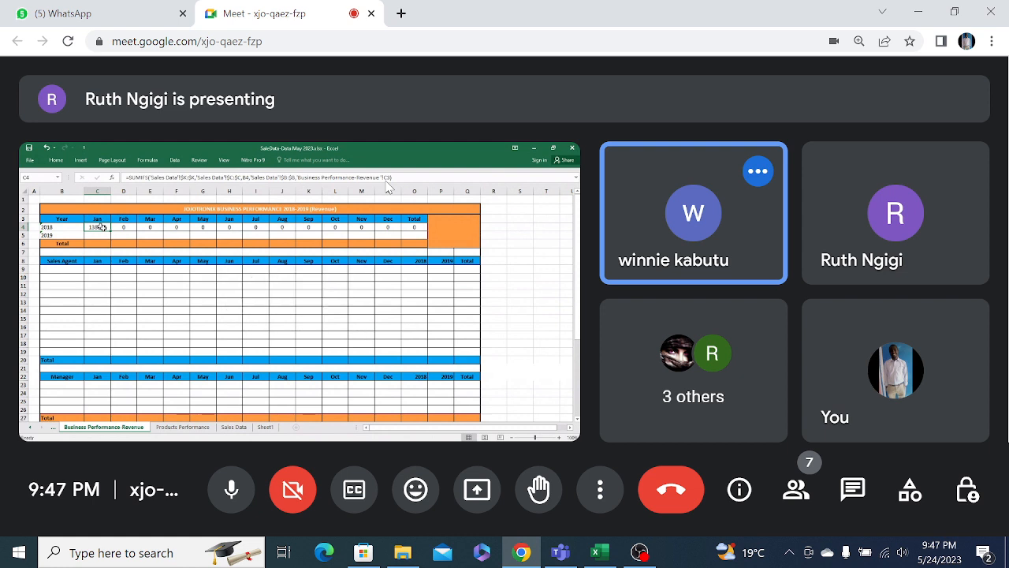
{"action": "mouse_move", "coordinate": [237, 186]}
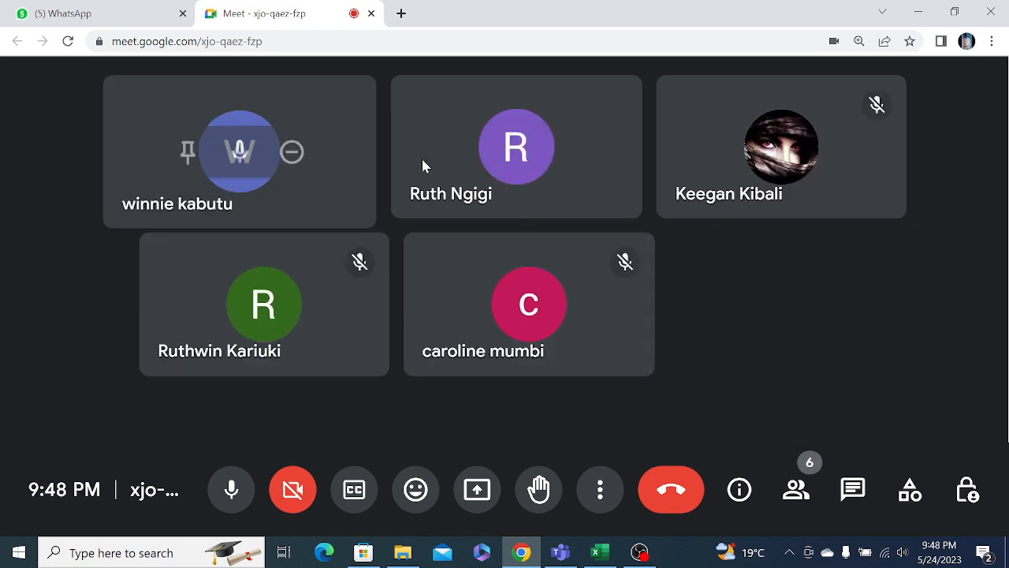
Present the entire screen in the Google Meet call and switch back to the Excel workbook.
{"action": "left_click", "coordinate": [477, 490]}
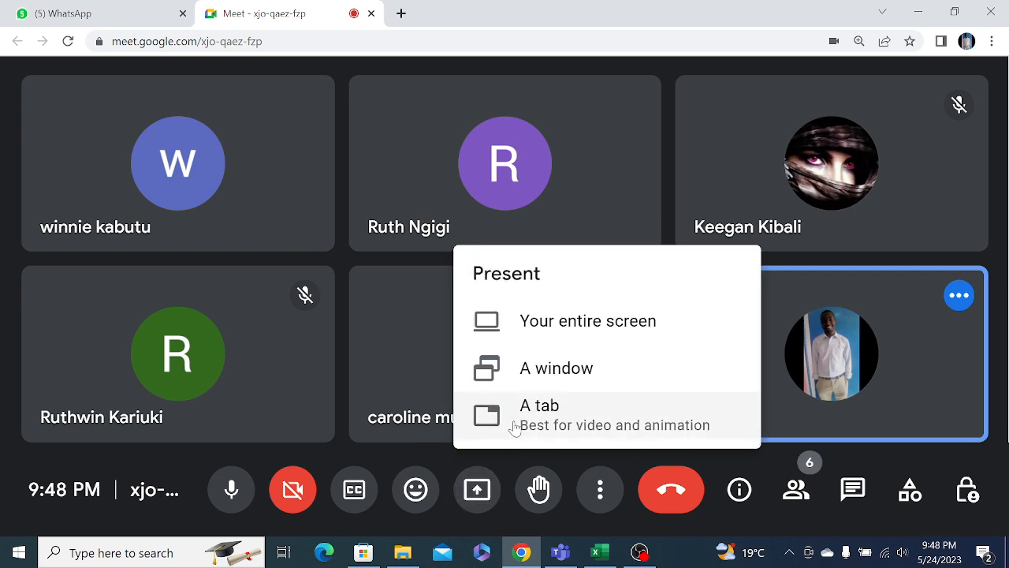
{"action": "left_click", "coordinate": [544, 324]}
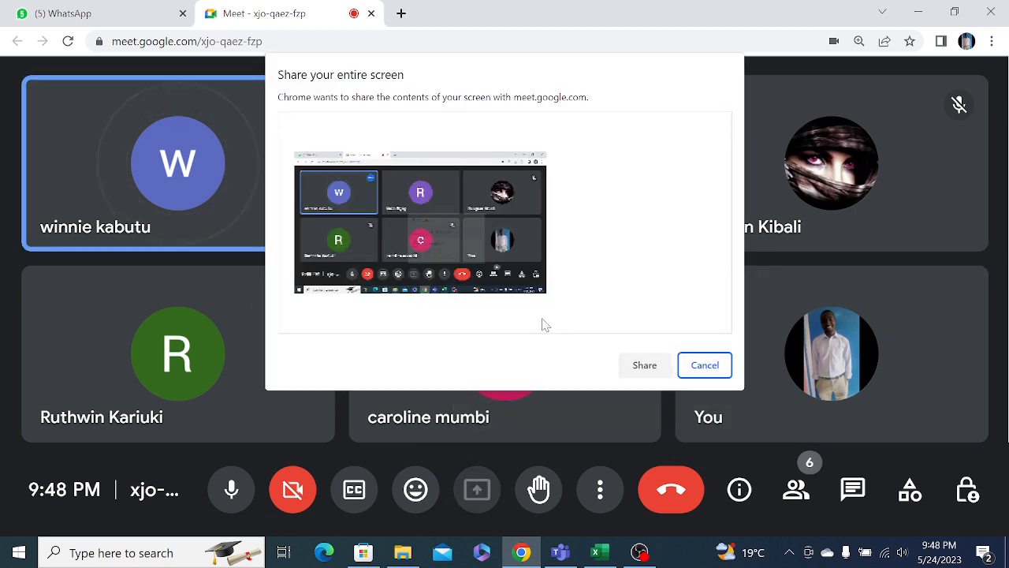
{"action": "left_click", "coordinate": [371, 150]}
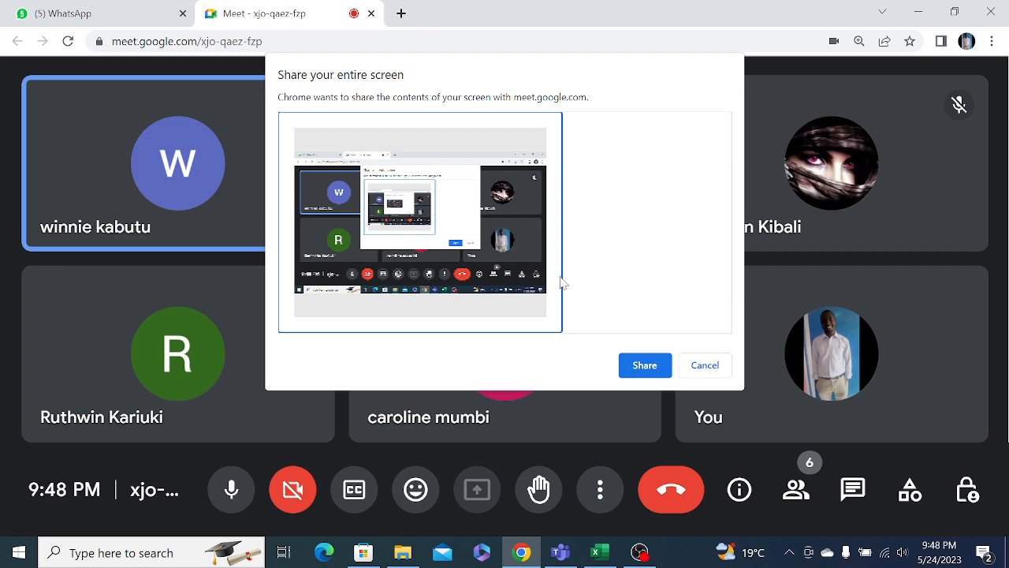
{"action": "left_click", "coordinate": [643, 366]}
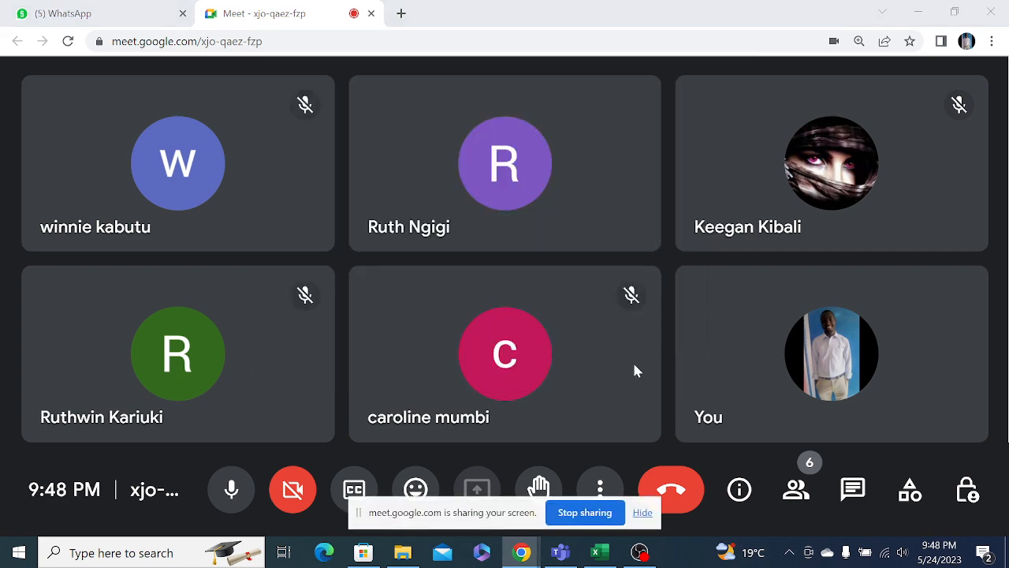
{"action": "left_click", "coordinate": [599, 555]}
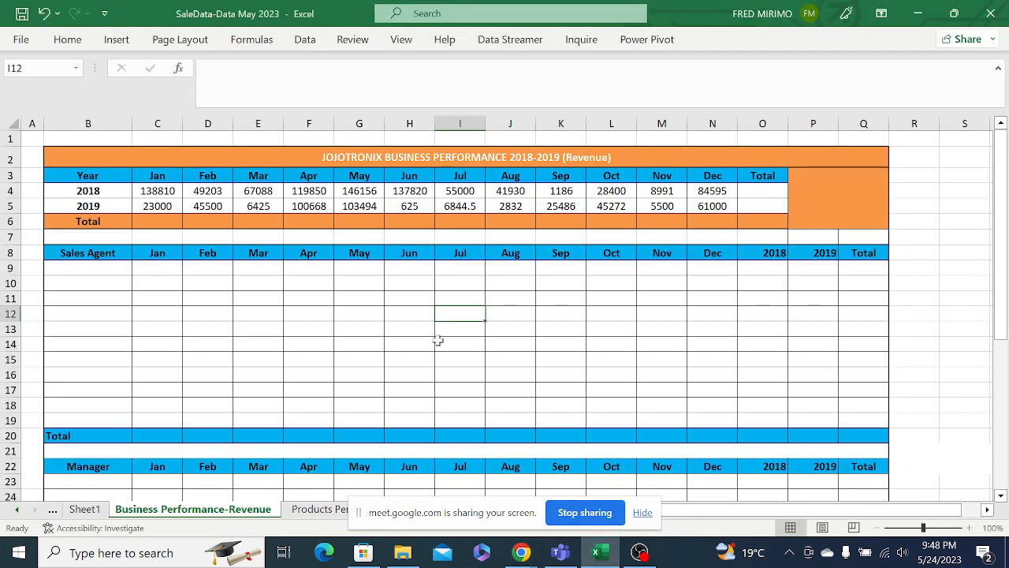
Review the SUMIFS formula in C4, checking its $B4 year criterion and C$3 month criterion.
{"action": "left_click", "coordinate": [258, 332]}
{"action": "left_click", "coordinate": [91, 331]}
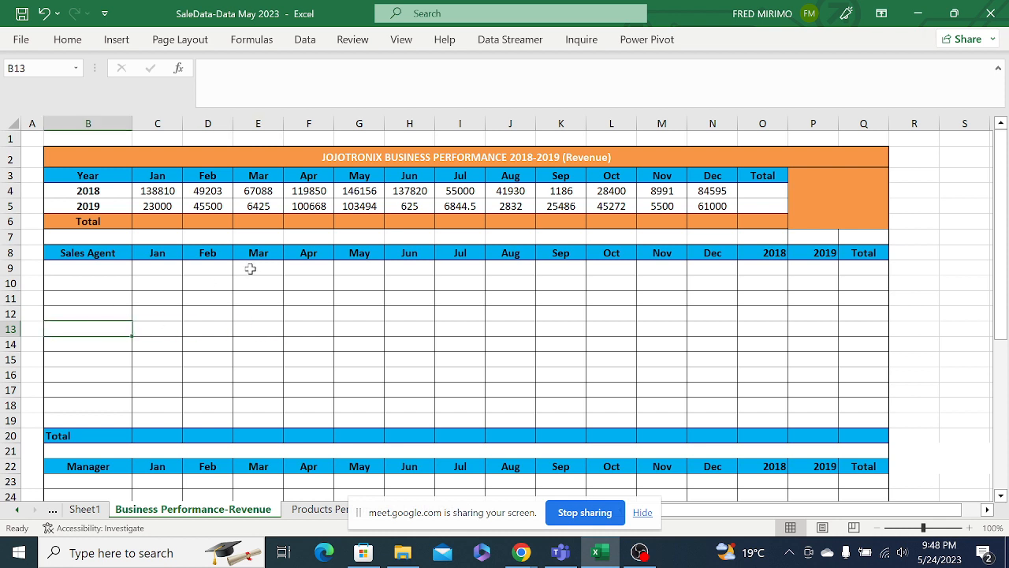
{"action": "left_click", "coordinate": [260, 362]}
{"action": "left_click", "coordinate": [158, 192]}
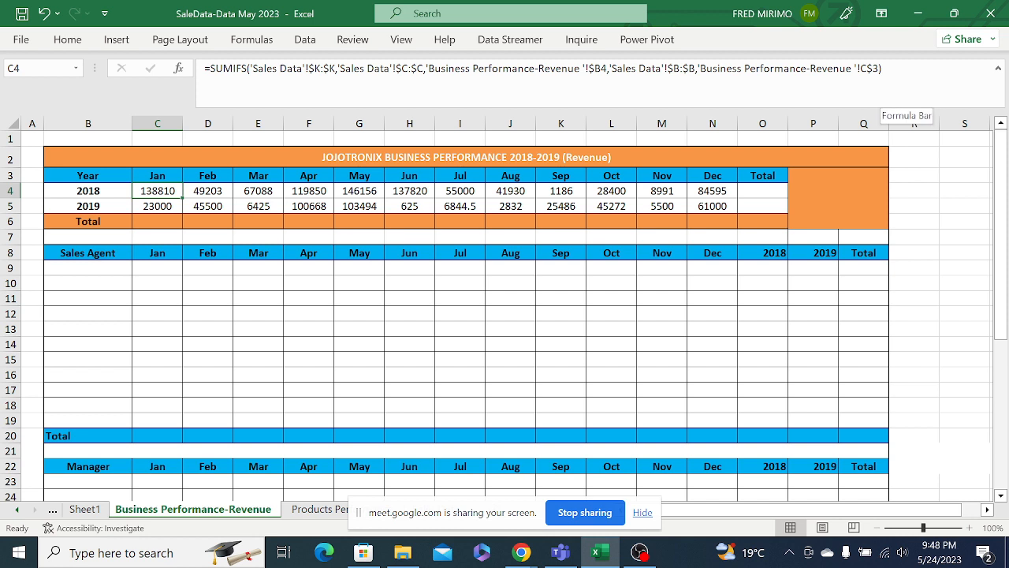
{"action": "key", "text": "F2"}
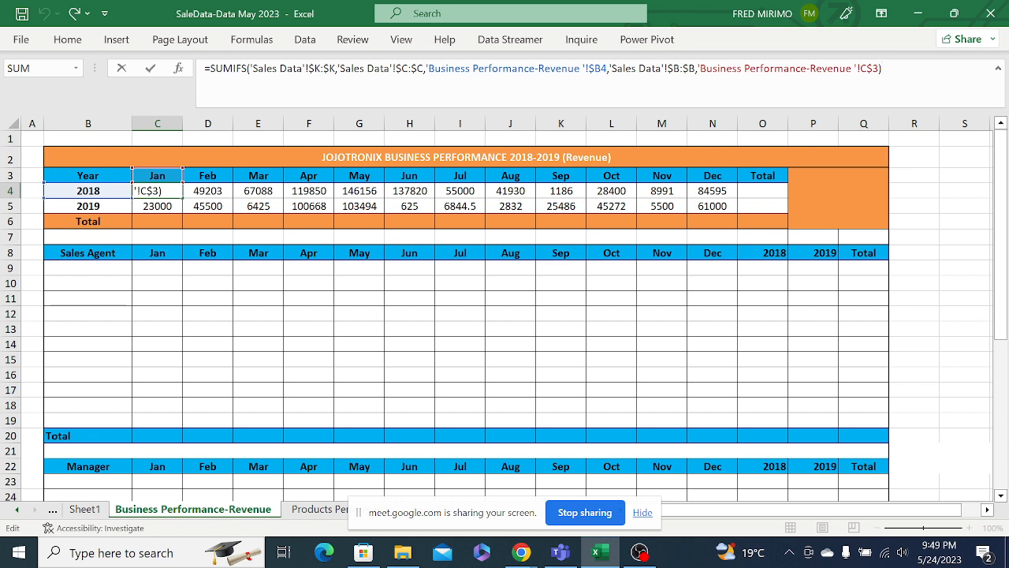
{"action": "left_click", "coordinate": [605, 68]}
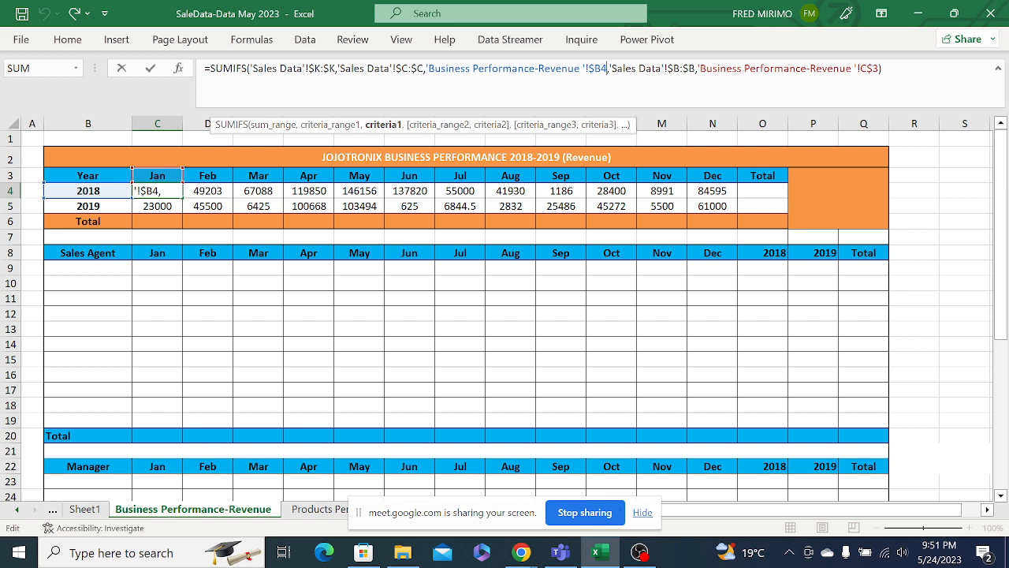
{"action": "left_click", "coordinate": [884, 69]}
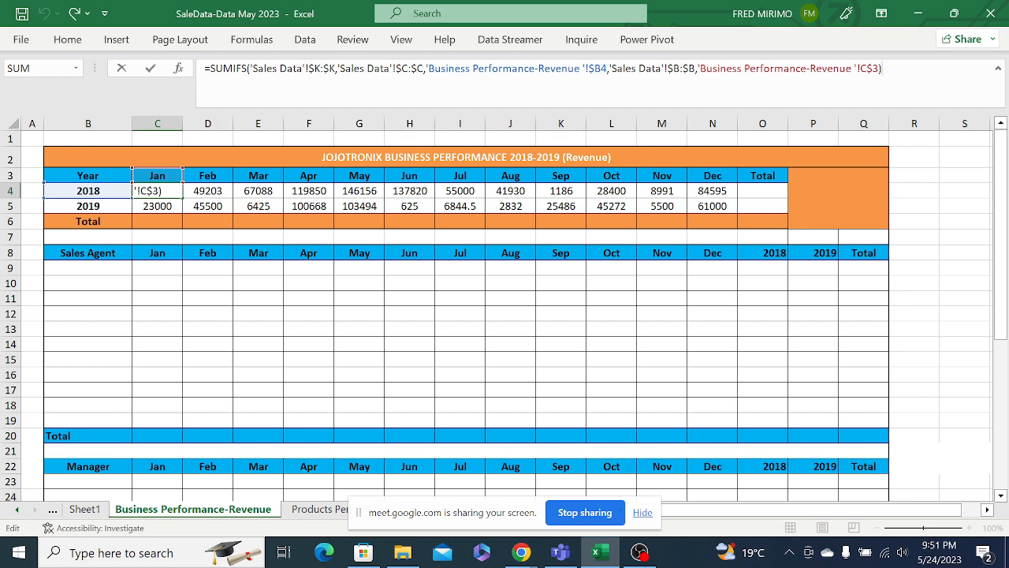
{"action": "key", "text": "Return"}
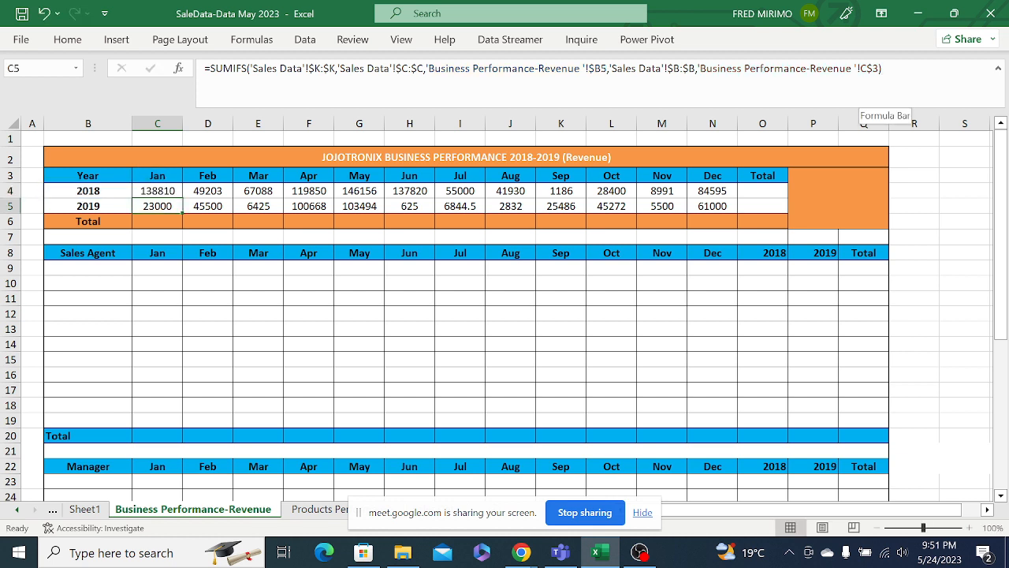
Open the January 2019 formula in C5 for inspection, and return to the January 2018 cell C4.
{"action": "left_click", "coordinate": [884, 94]}
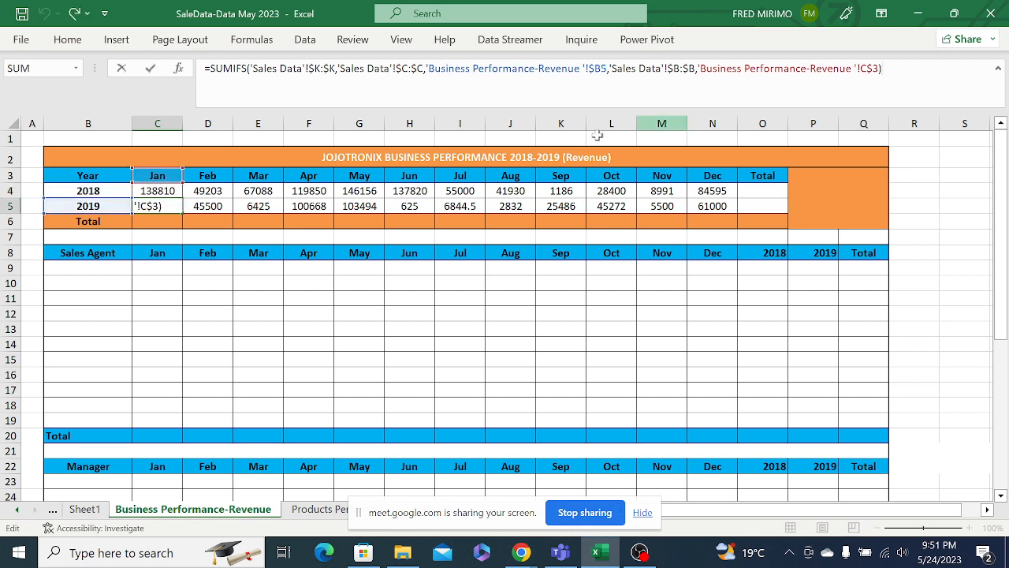
{"action": "left_click", "coordinate": [156, 192]}
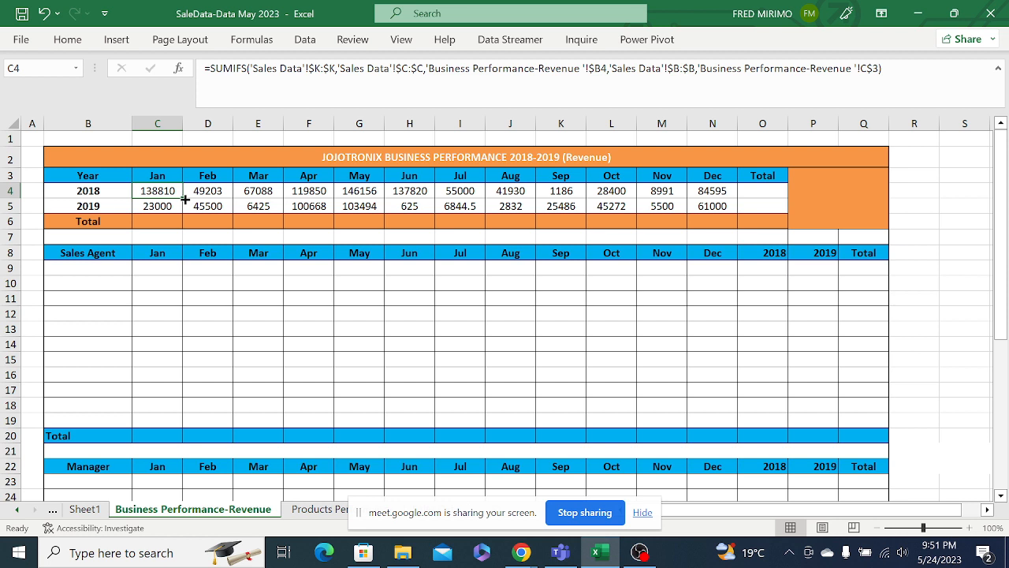
{"action": "left_click_drag", "start_coordinate": [185, 200], "coordinate": [189, 200]}
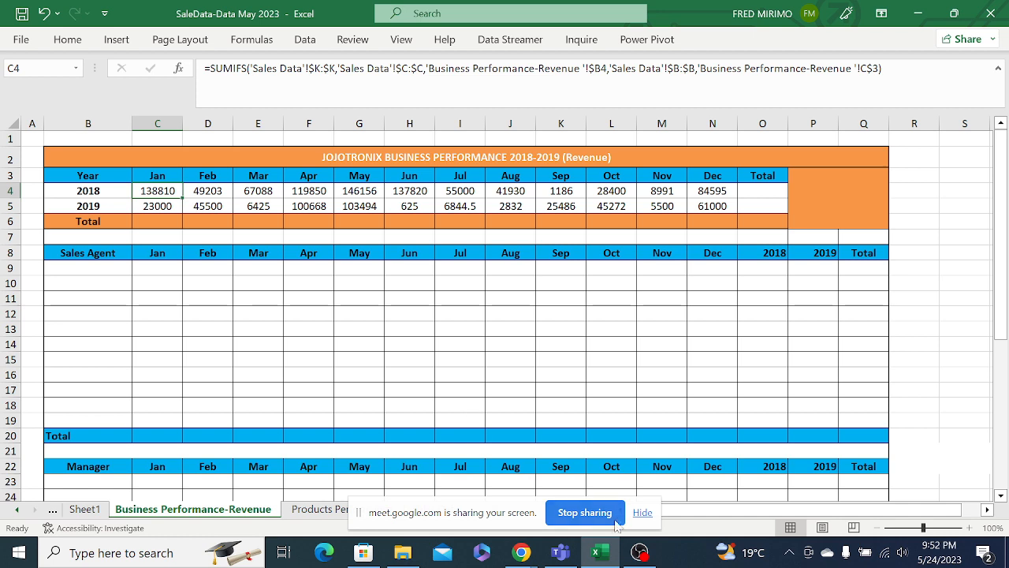
Hide the screen-sharing notice and switch to the Google Meet call.
{"action": "left_click", "coordinate": [650, 514]}
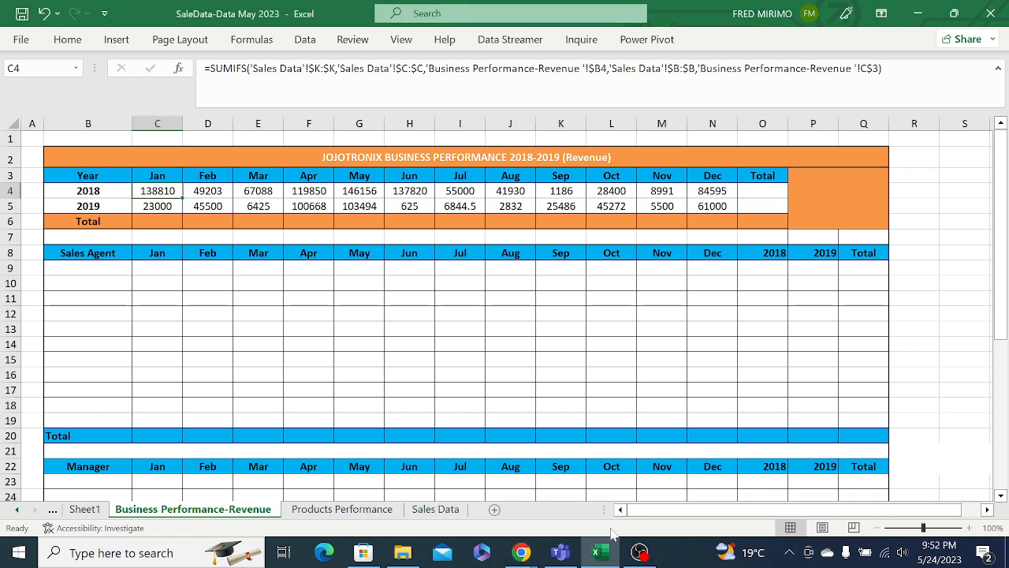
{"action": "mouse_move", "coordinate": [527, 554]}
{"action": "left_click", "coordinate": [425, 463]}
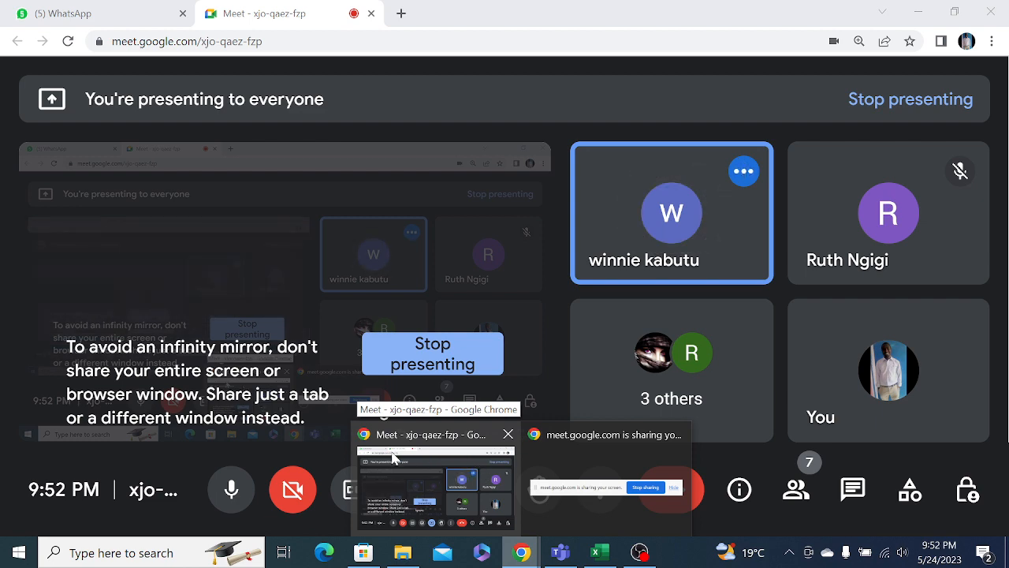
Return to the Excel workbook and re-examine the year criterion in the C4 formula.
{"action": "left_click", "coordinate": [597, 553]}
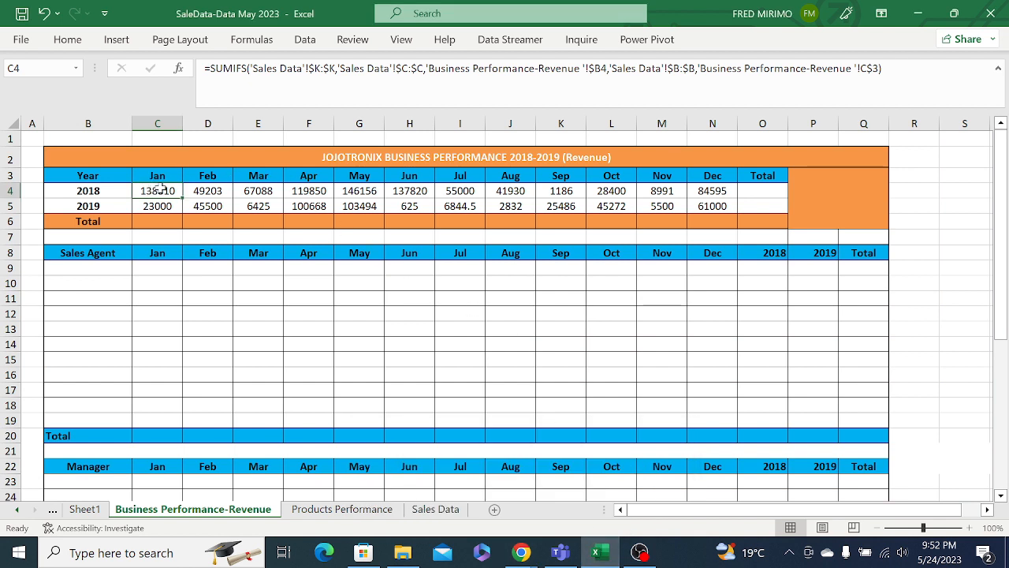
{"action": "left_click", "coordinate": [435, 69]}
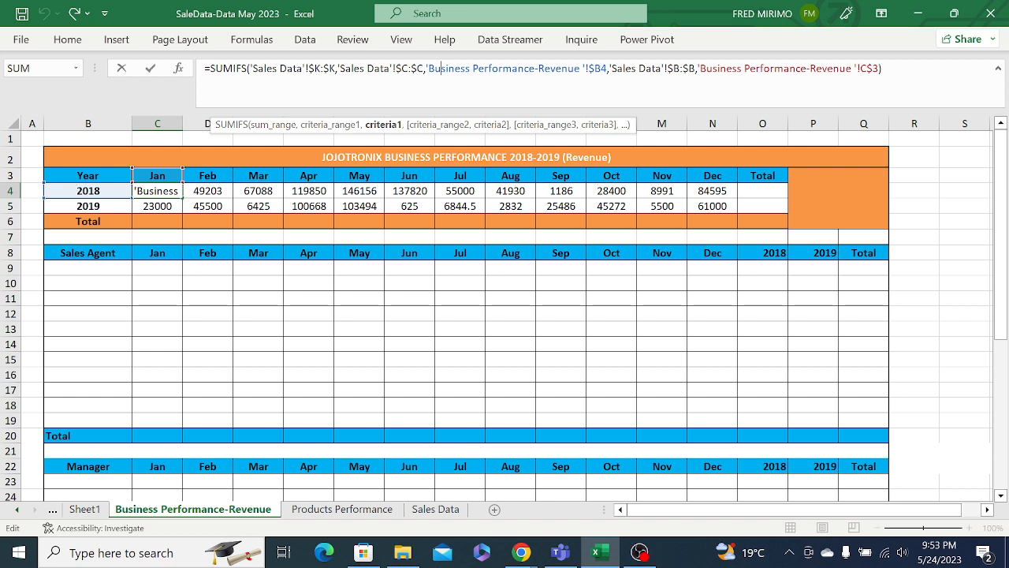
{"action": "key", "text": "Return"}
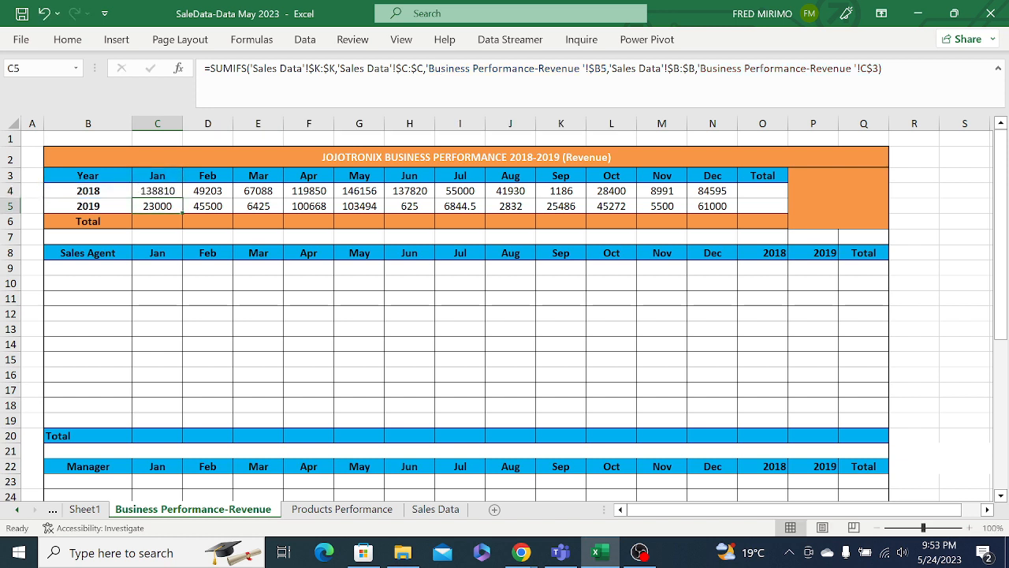
Refill the C4 formula across the 2018 row through December, and refill it down to 2019 and across through May.
{"action": "left_click", "coordinate": [154, 191]}
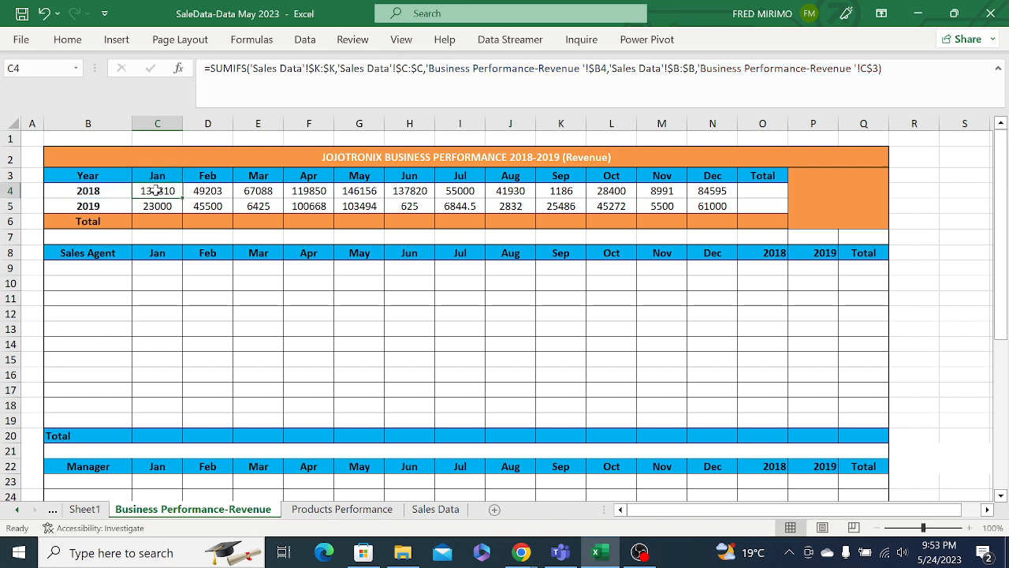
{"action": "left_click_drag", "start_coordinate": [182, 198], "coordinate": [720, 191]}
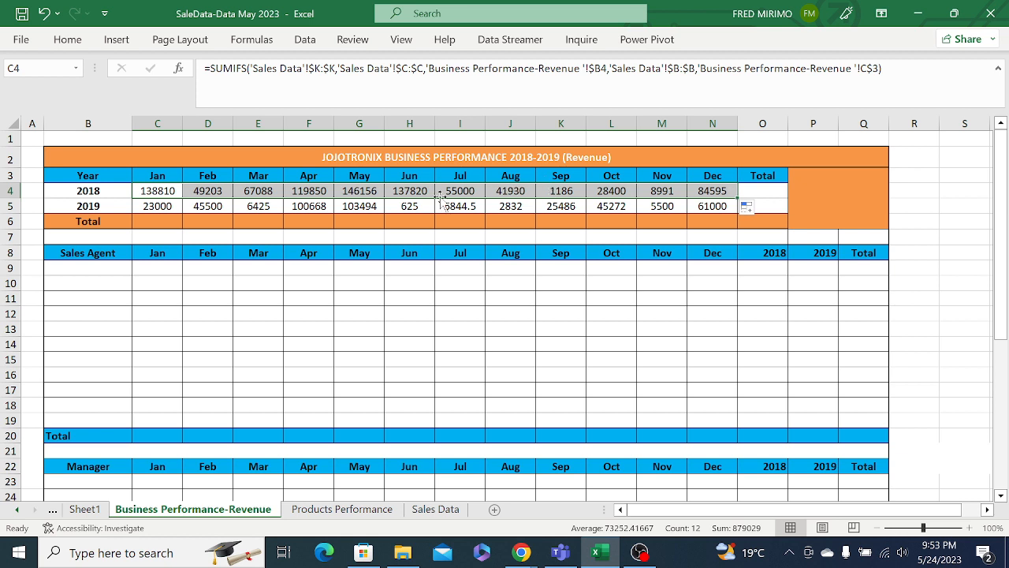
{"action": "left_click", "coordinate": [147, 192]}
{"action": "left_click_drag", "start_coordinate": [182, 199], "coordinate": [182, 212]}
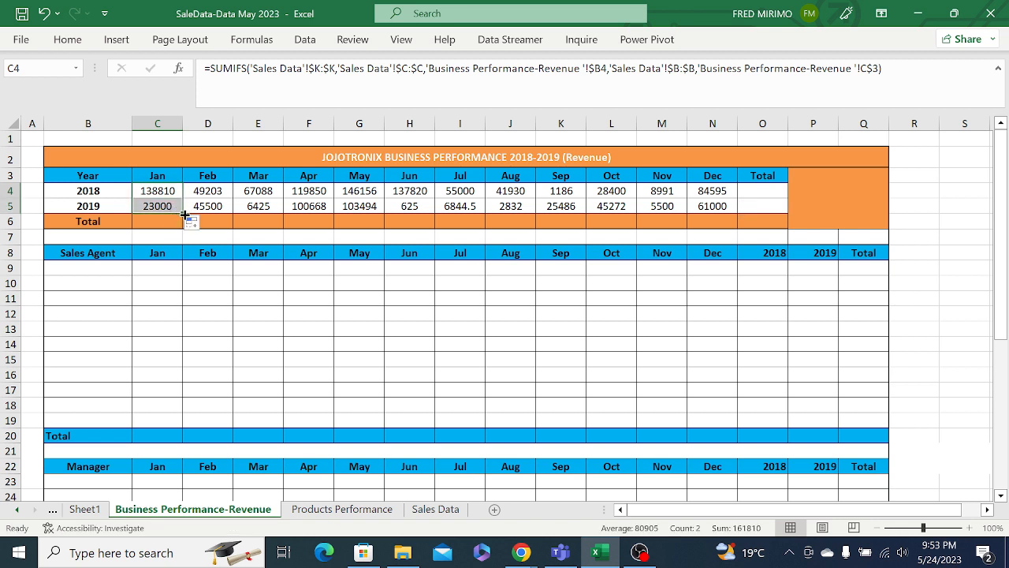
{"action": "left_click_drag", "start_coordinate": [182, 213], "coordinate": [402, 205]}
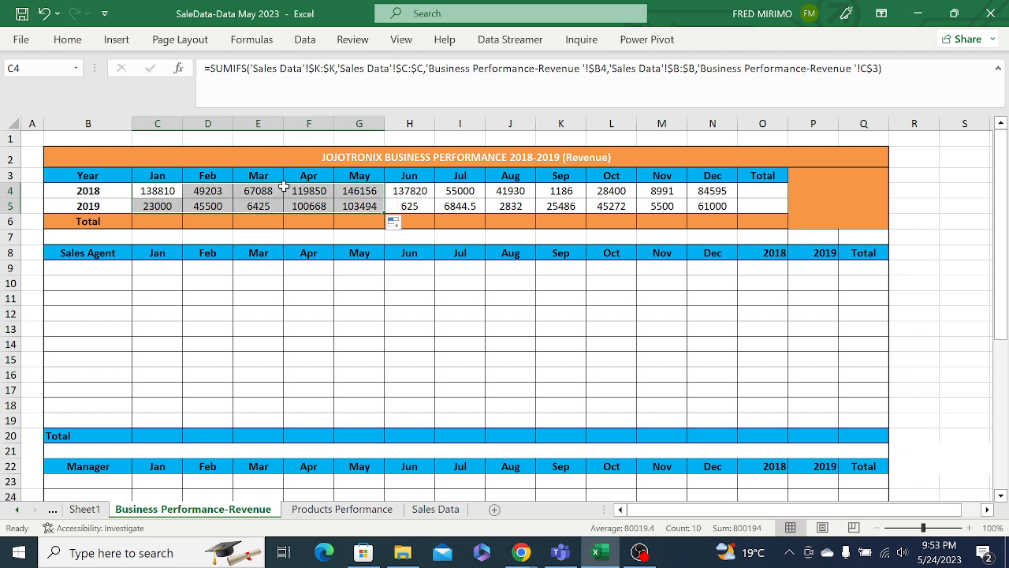
Inspect the 2018 formulas for March and July, along with the Jan header in C3 and the year cell B4.
{"action": "left_click", "coordinate": [249, 191]}
{"action": "left_click", "coordinate": [461, 194]}
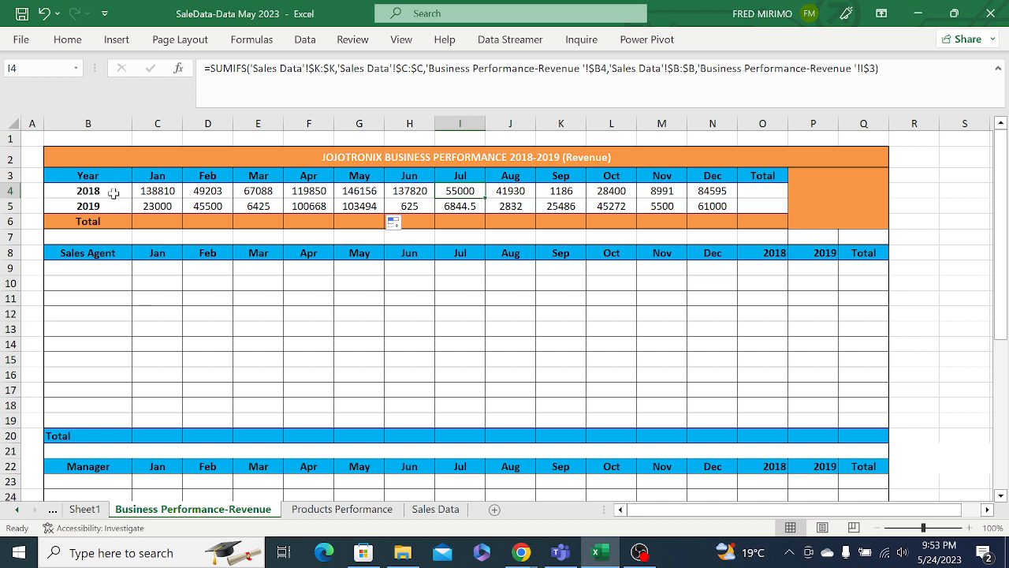
{"action": "left_click", "coordinate": [159, 177]}
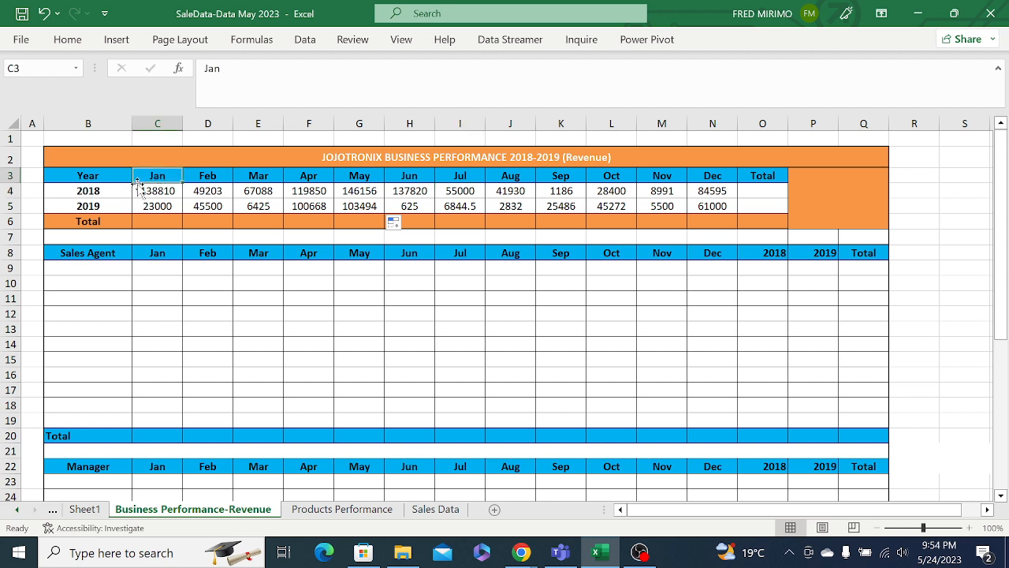
{"action": "left_click", "coordinate": [87, 191]}
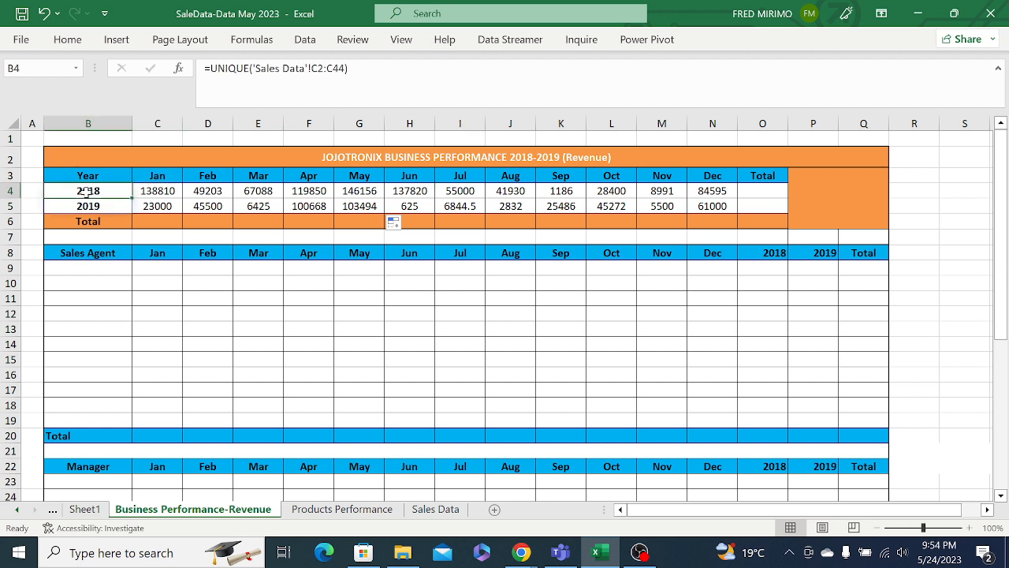
Compare the Jan header in C3 with the month formula in B2 of the Sales Data sheet.
{"action": "left_click", "coordinate": [171, 177]}
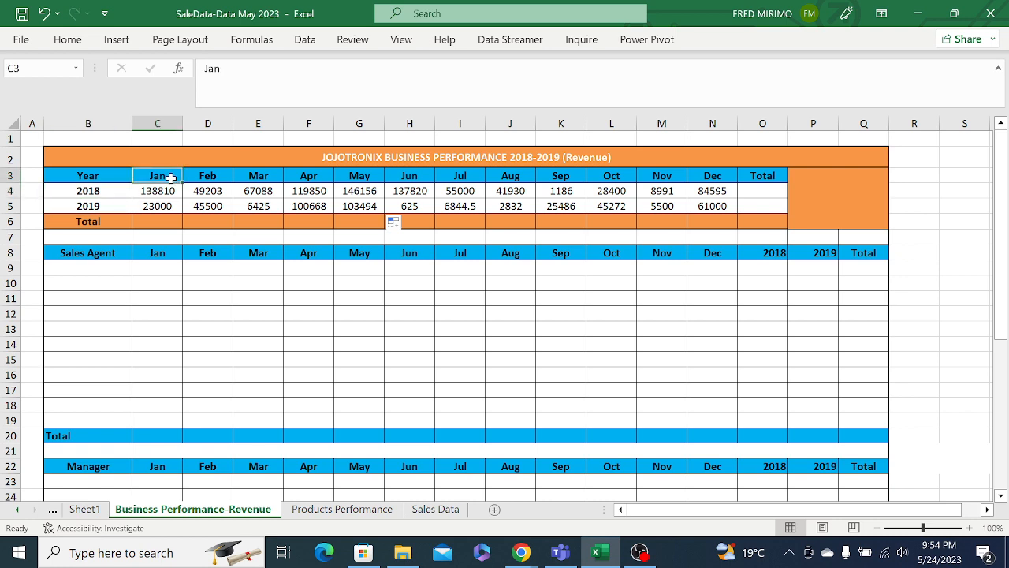
{"action": "left_click", "coordinate": [439, 509]}
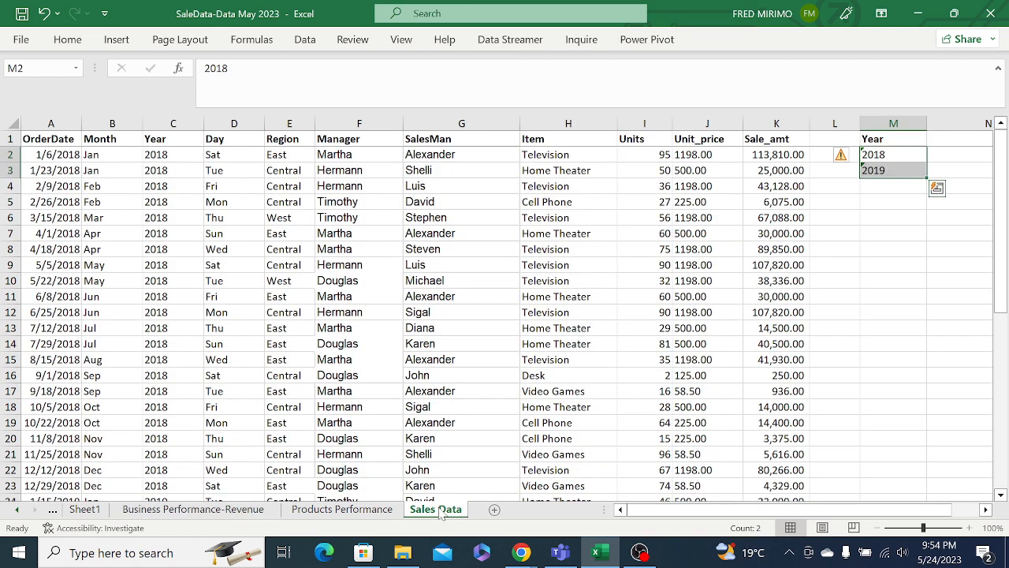
{"action": "left_click", "coordinate": [92, 156]}
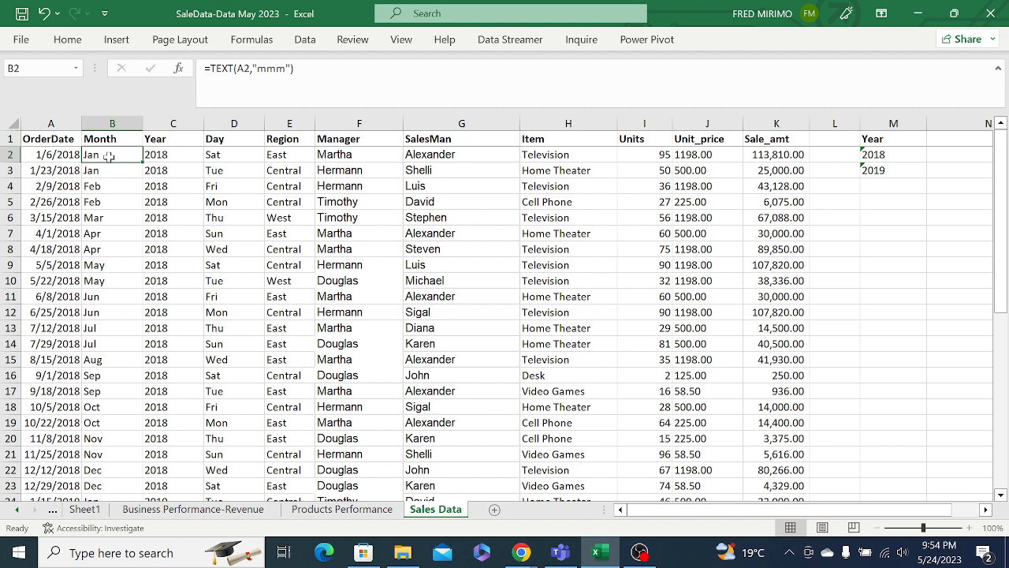
{"action": "left_click", "coordinate": [91, 510]}
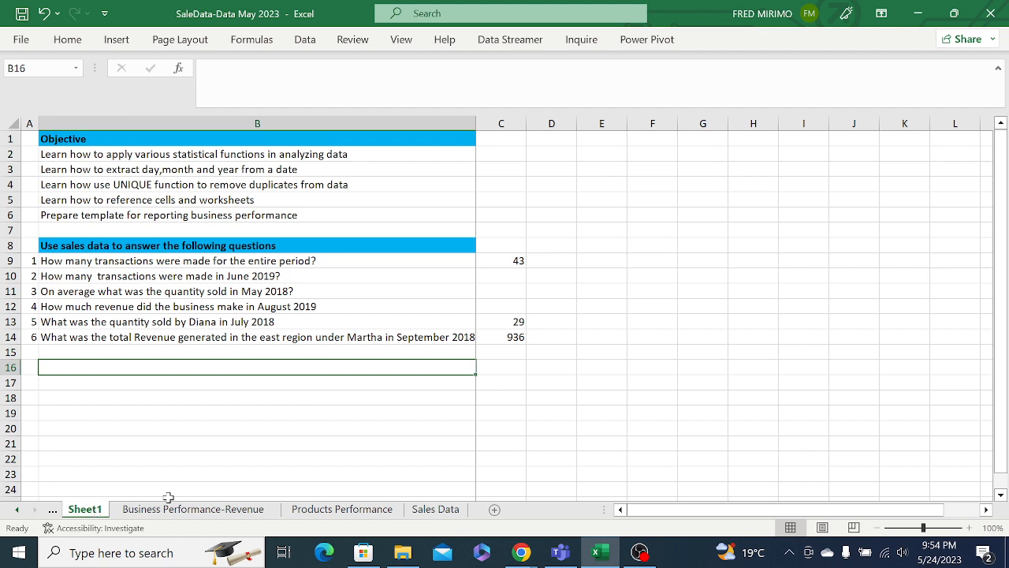
Return to the Business Performance-Revenue sheet and refill the C4 formula across the 2018 row through December.
{"action": "left_click", "coordinate": [193, 510]}
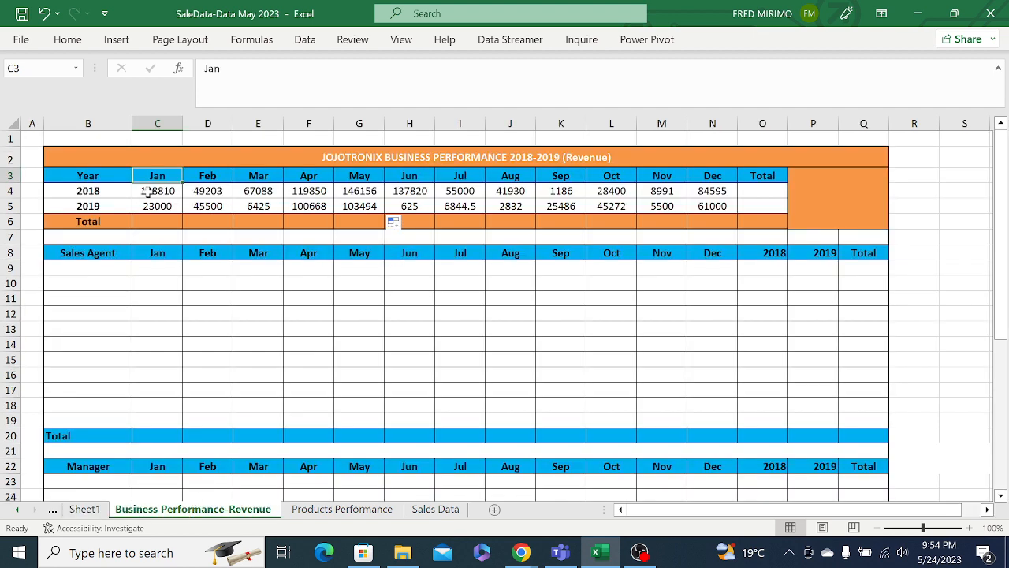
{"action": "left_click", "coordinate": [148, 195]}
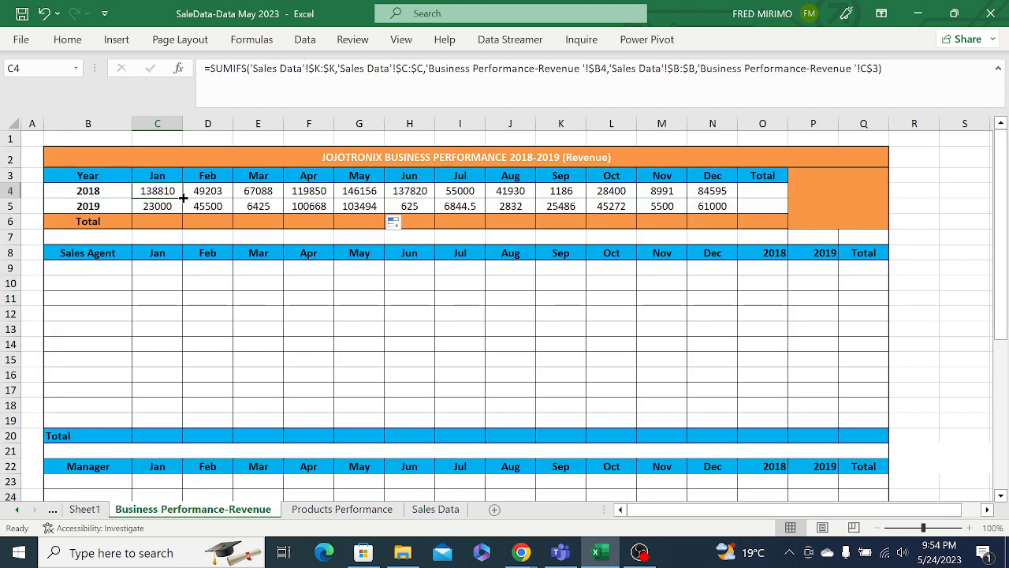
{"action": "left_click_drag", "start_coordinate": [182, 198], "coordinate": [732, 192]}
{"action": "left_click", "coordinate": [749, 190]}
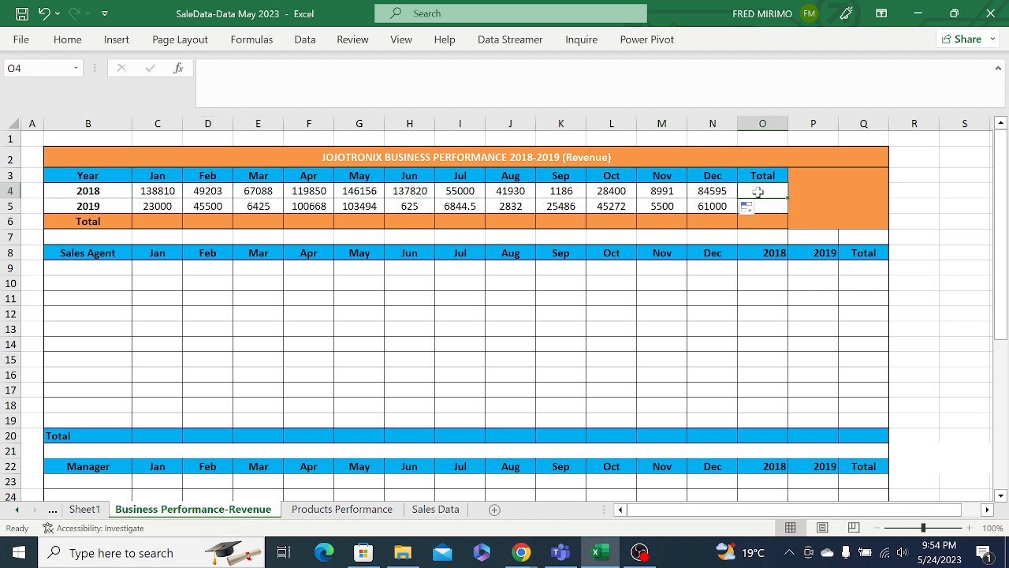
{"action": "key", "text": "F2"}
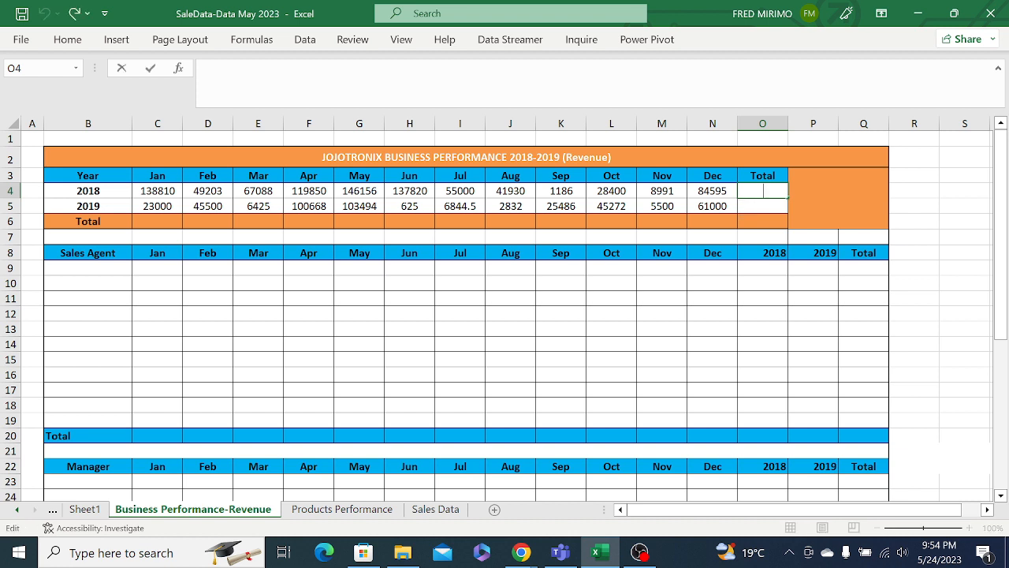
{"action": "type", "text": "="}
{"action": "key", "text": "BackSpace"}
Examine the sum range and first criteria range in the SUMIFS formula for January 2018 in C4.
{"action": "left_click", "coordinate": [163, 190]}
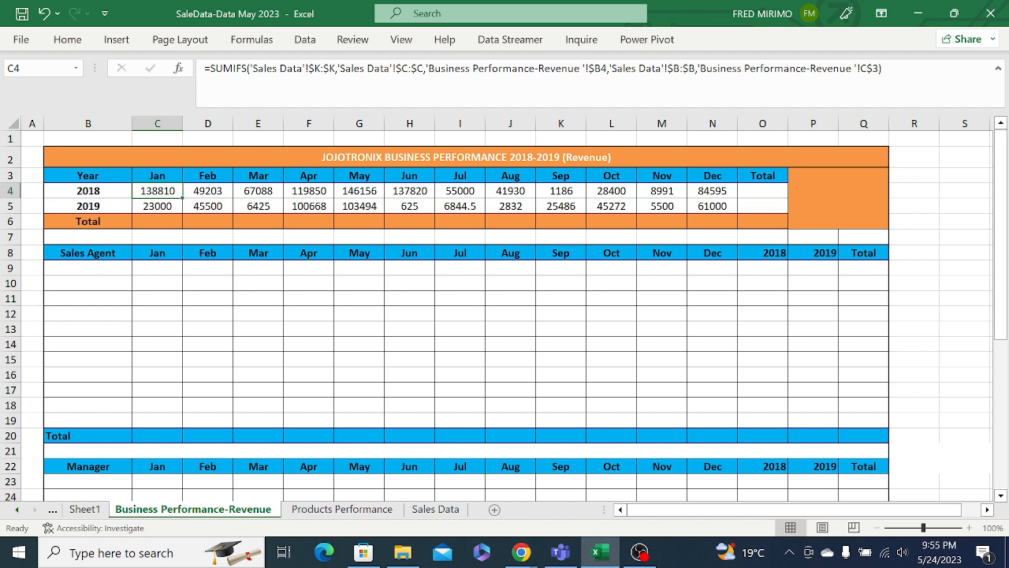
{"action": "key", "text": "F2"}
{"action": "left_click", "coordinate": [323, 68]}
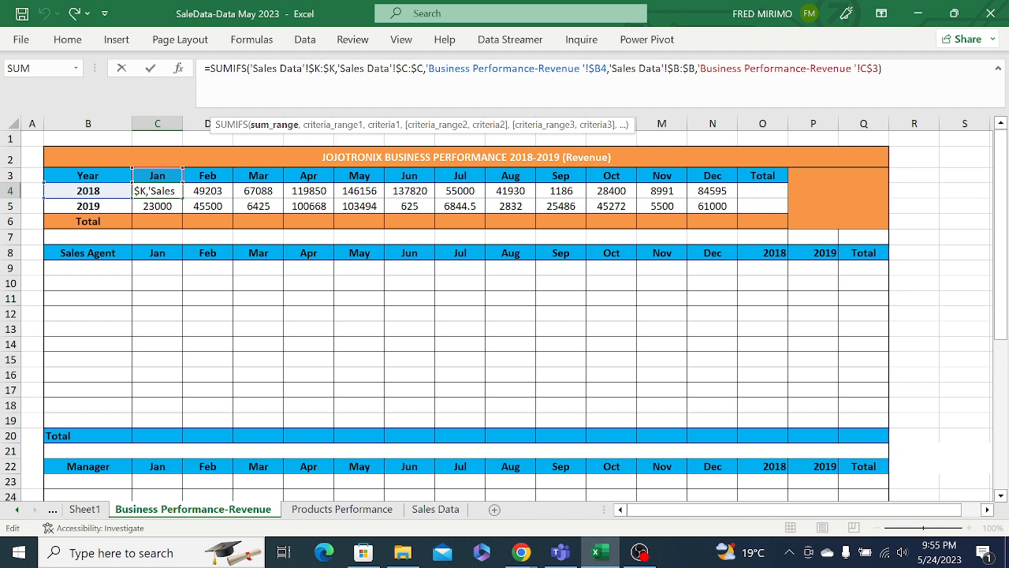
{"action": "left_click", "coordinate": [338, 68]}
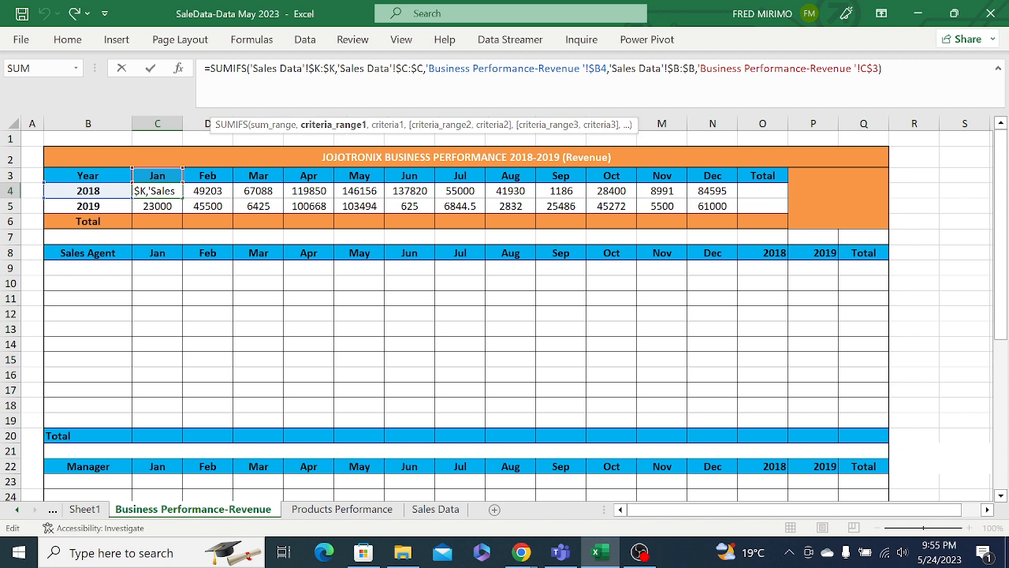
{"action": "left_click", "coordinate": [324, 69]}
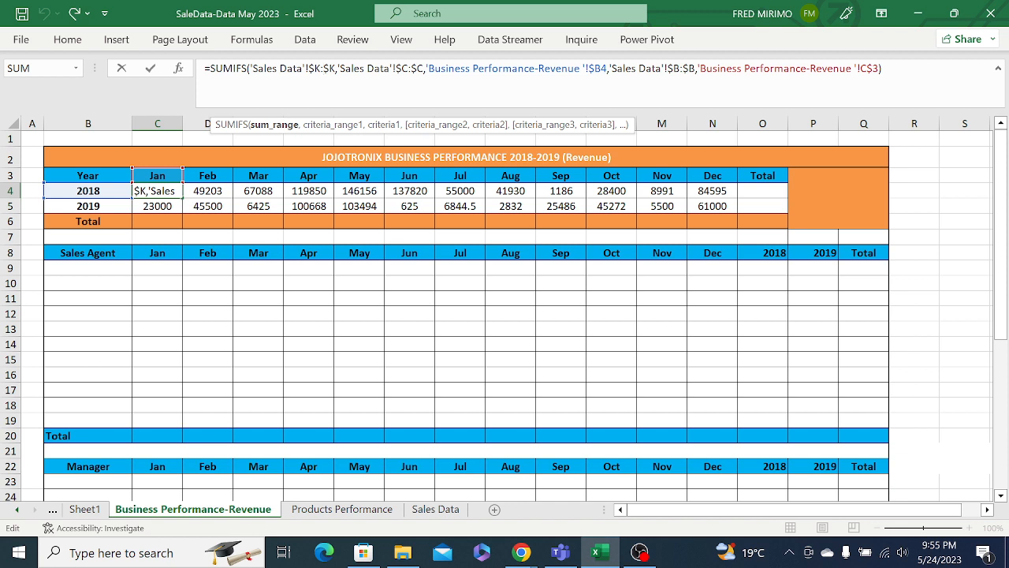
{"action": "left_click", "coordinate": [338, 68]}
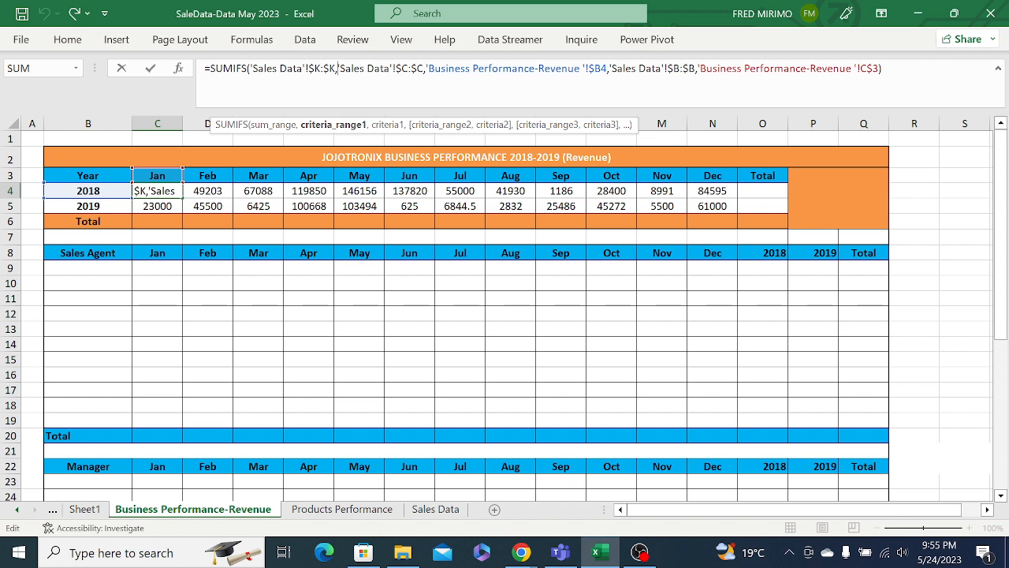
{"action": "left_click", "coordinate": [898, 66]}
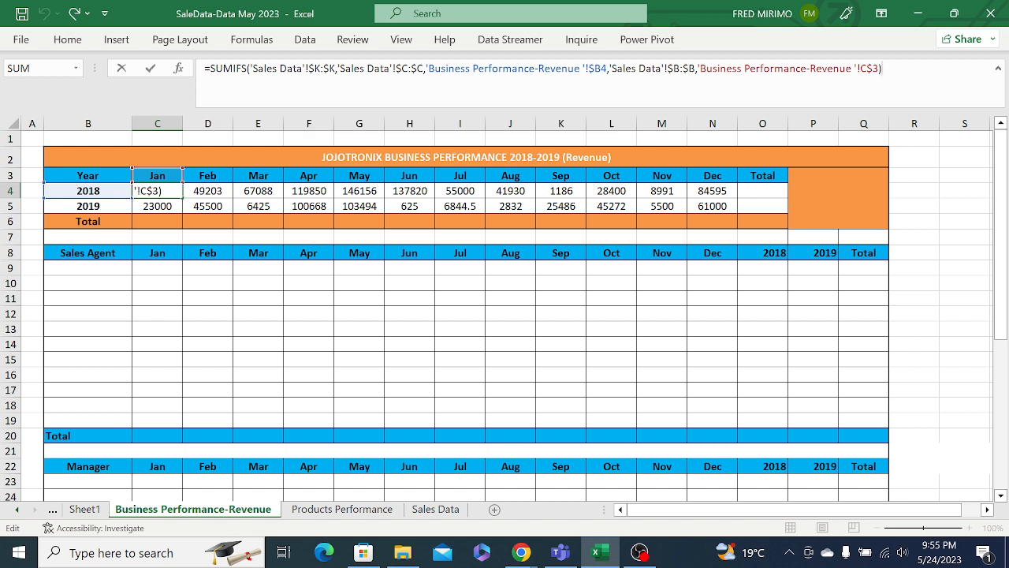
{"action": "key", "text": "Return"}
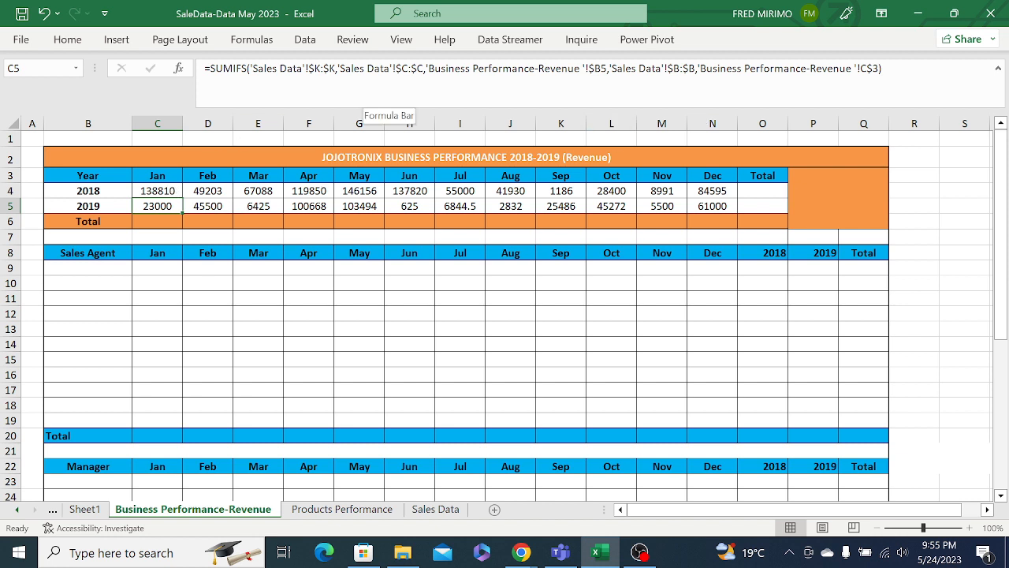
Examine the year and month criteria ranges in the January 2019 formula in C5.
{"action": "left_click", "coordinate": [386, 70]}
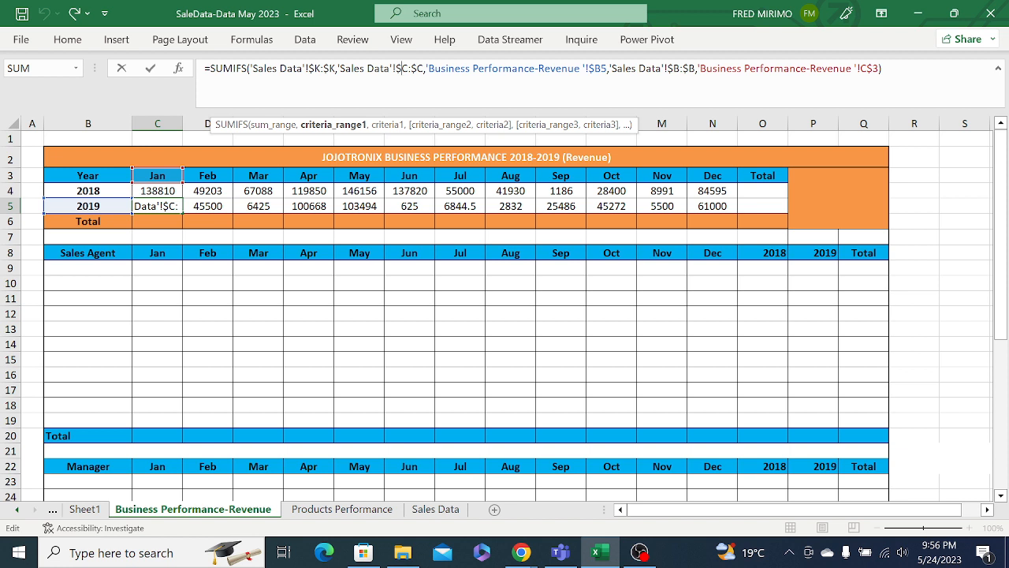
{"action": "left_click", "coordinate": [417, 69]}
{"action": "left_click", "coordinate": [683, 68]}
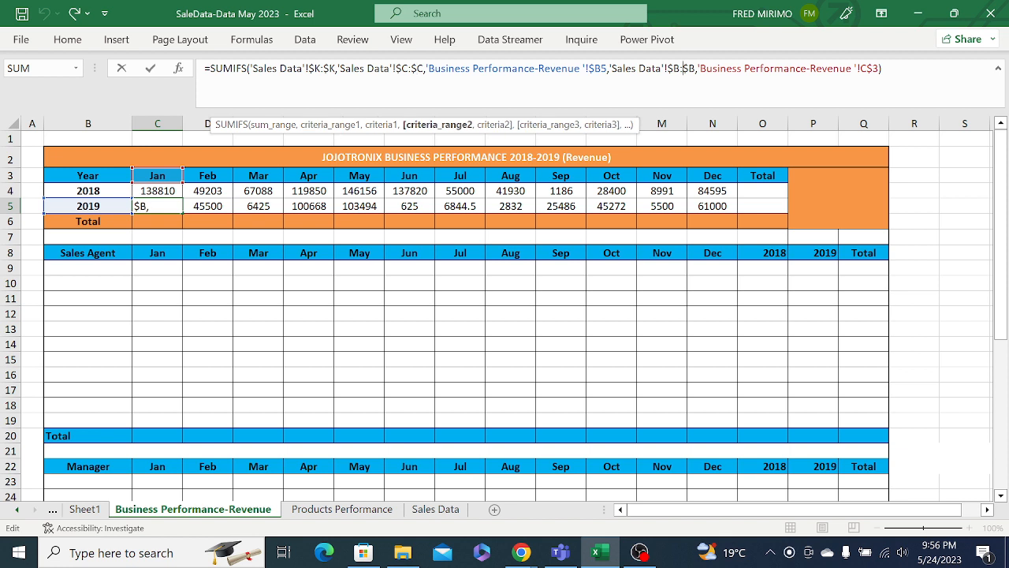
{"action": "key", "text": "Return"}
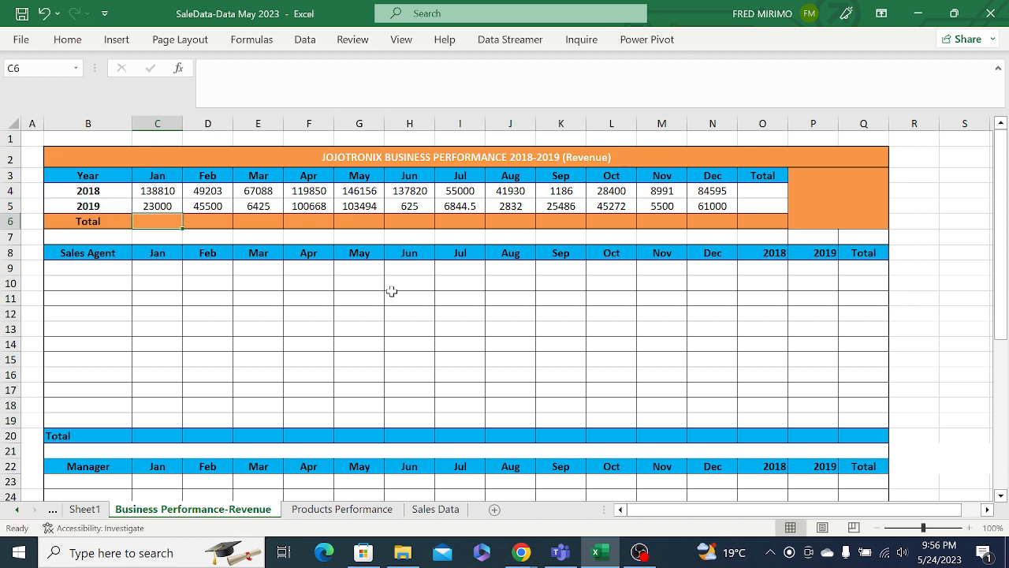
Total the 2018 monthly revenue in O4 with =SUM(C4:N4).
{"action": "left_click", "coordinate": [323, 312]}
{"action": "left_click", "coordinate": [757, 192]}
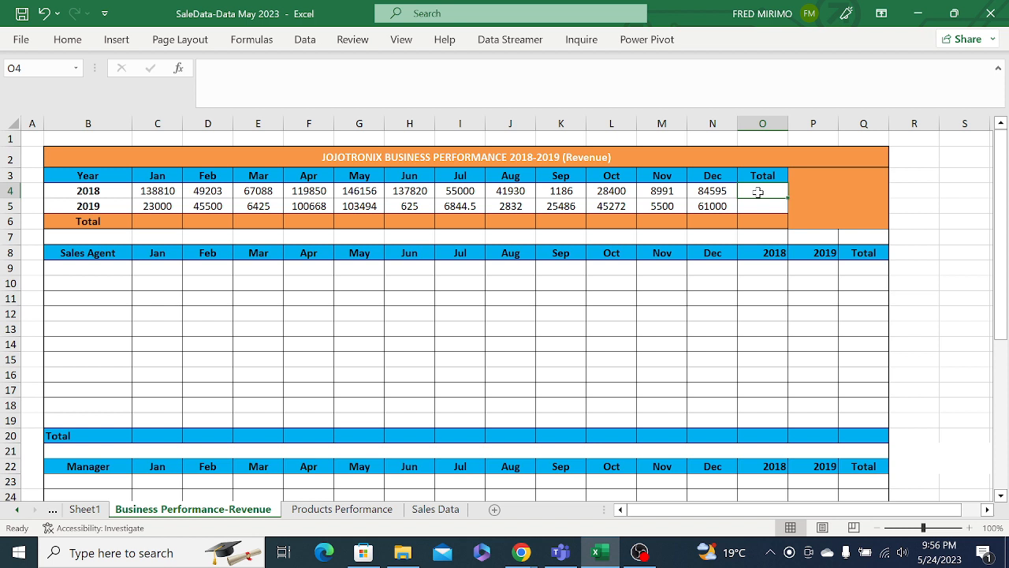
{"action": "type", "text": "="}
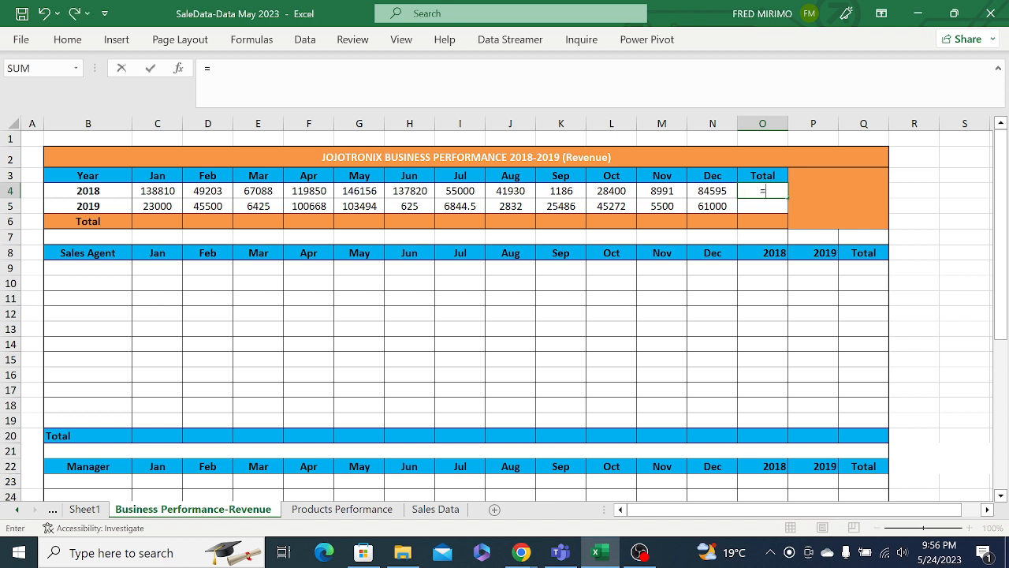
{"action": "type", "text": "su"}
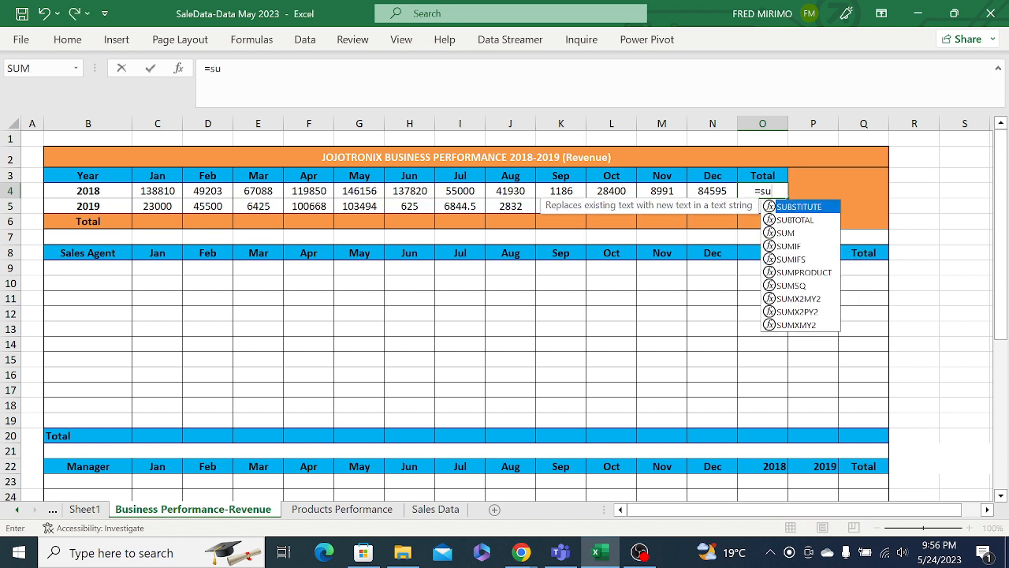
{"action": "double_click", "coordinate": [786, 232]}
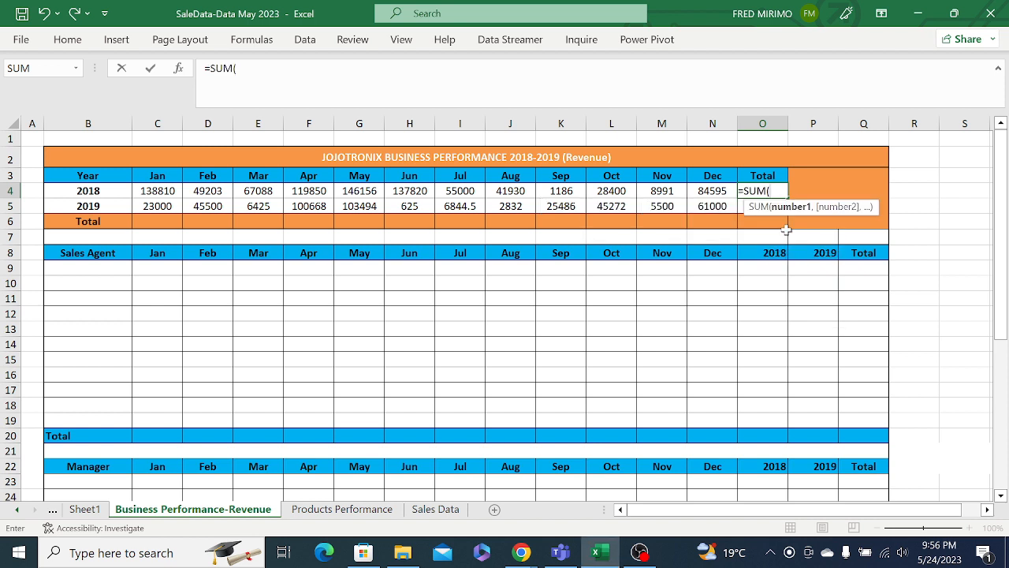
{"action": "left_click", "coordinate": [147, 190]}
{"action": "left_click_drag", "start_coordinate": [166, 190], "coordinate": [698, 190]}
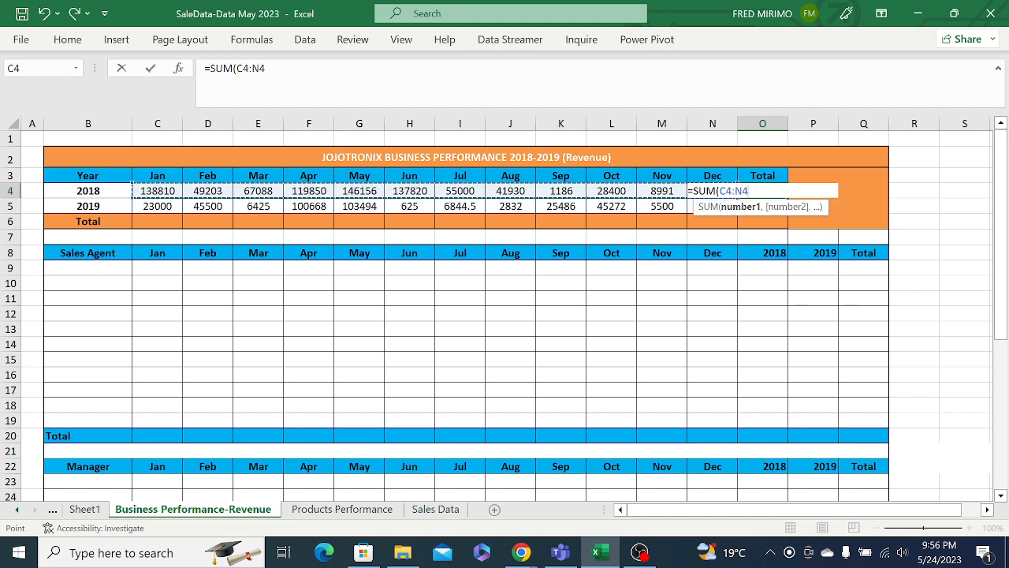
{"action": "type", "text": ")"}
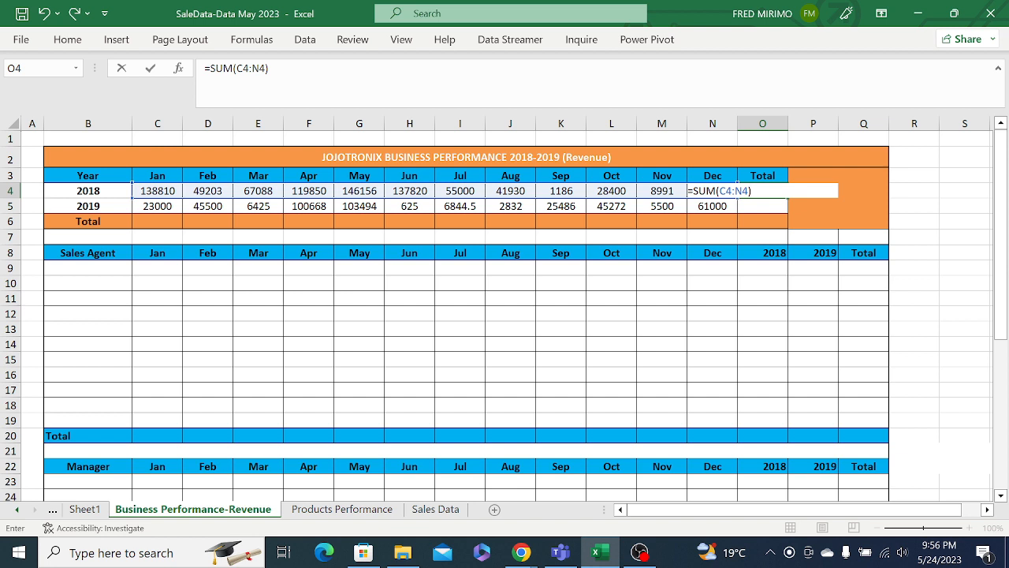
{"action": "key", "text": "Return"}
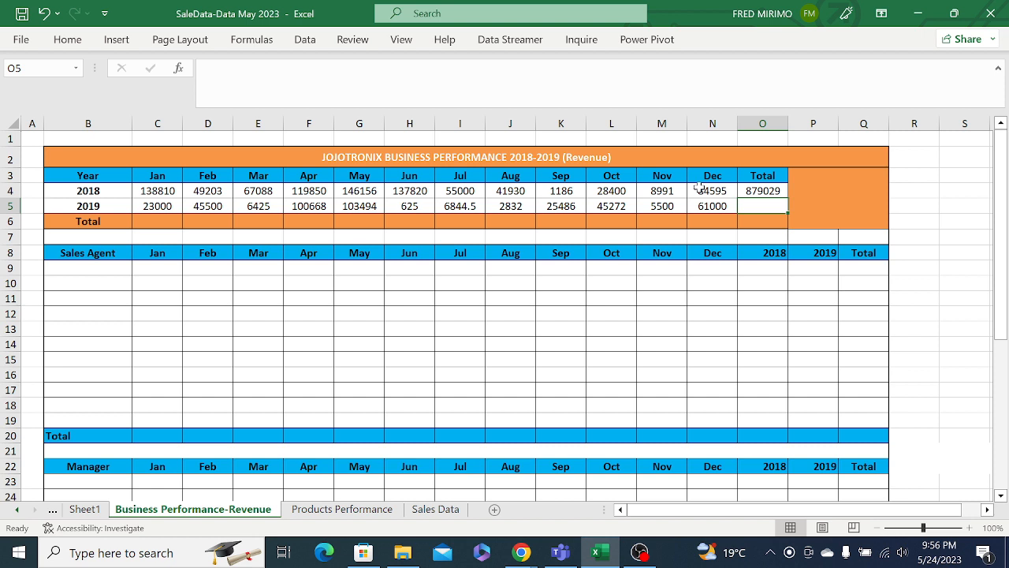
Copy the 2018 total formula from O4 down to the 2019 row in O5.
{"action": "left_click", "coordinate": [103, 190]}
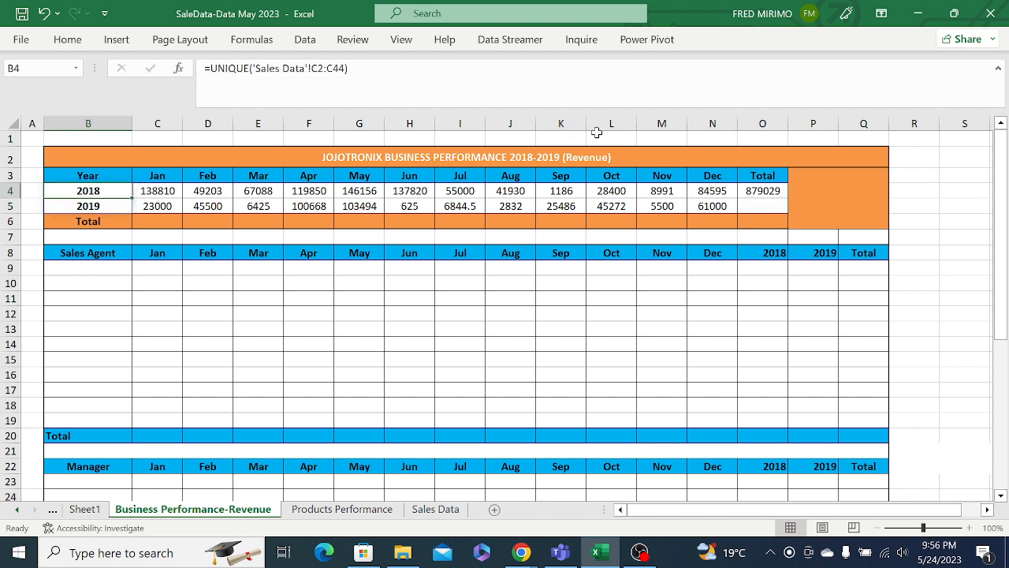
{"action": "left_click", "coordinate": [756, 205]}
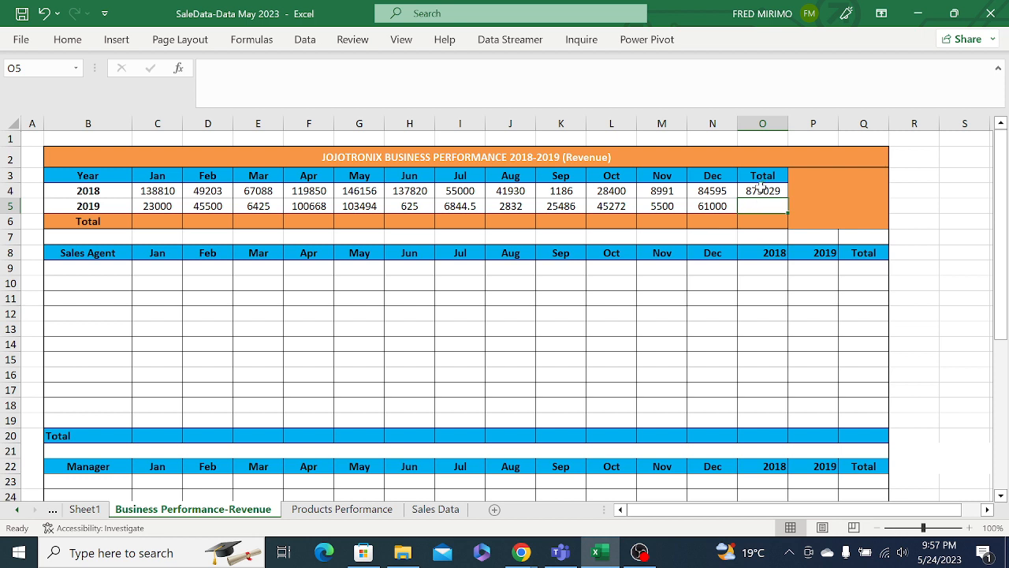
{"action": "left_click", "coordinate": [759, 190]}
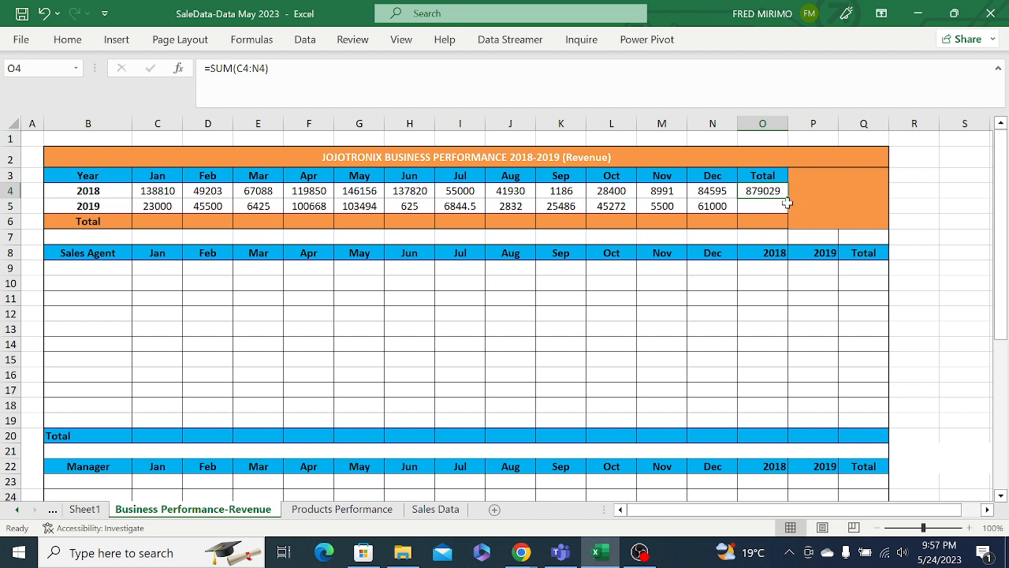
{"action": "left_click_drag", "start_coordinate": [789, 198], "coordinate": [789, 211]}
Inspect the 2019 total formula in O5 and its summed range, and compare it with the 2018 total in O4.
{"action": "left_click", "coordinate": [759, 206]}
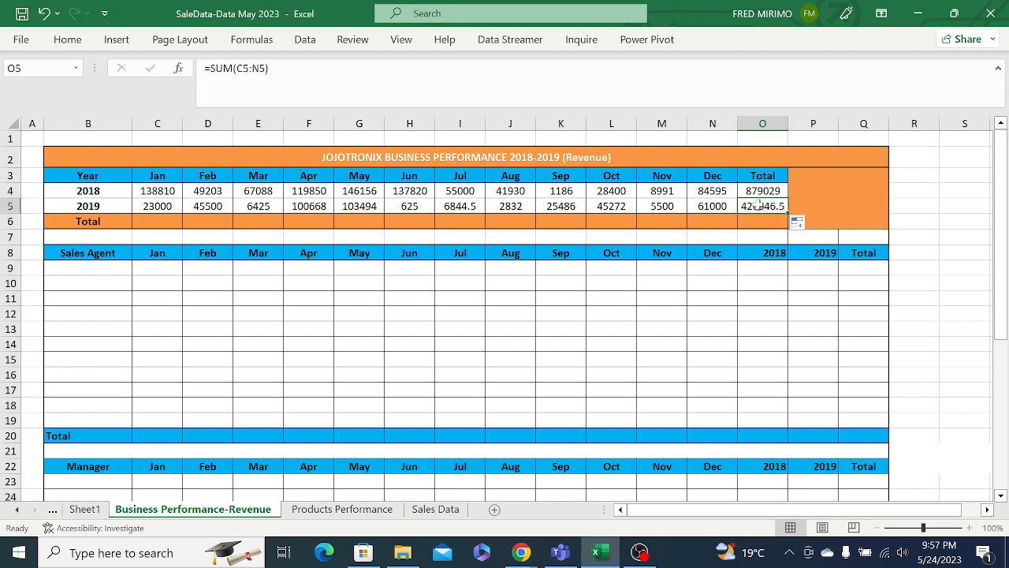
{"action": "left_click", "coordinate": [250, 69]}
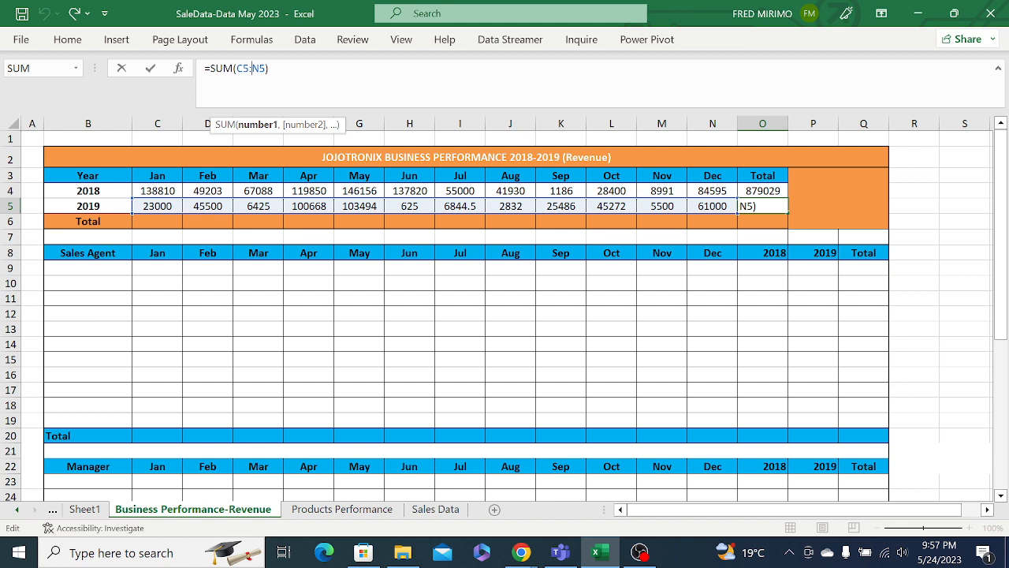
{"action": "key", "text": "Return"}
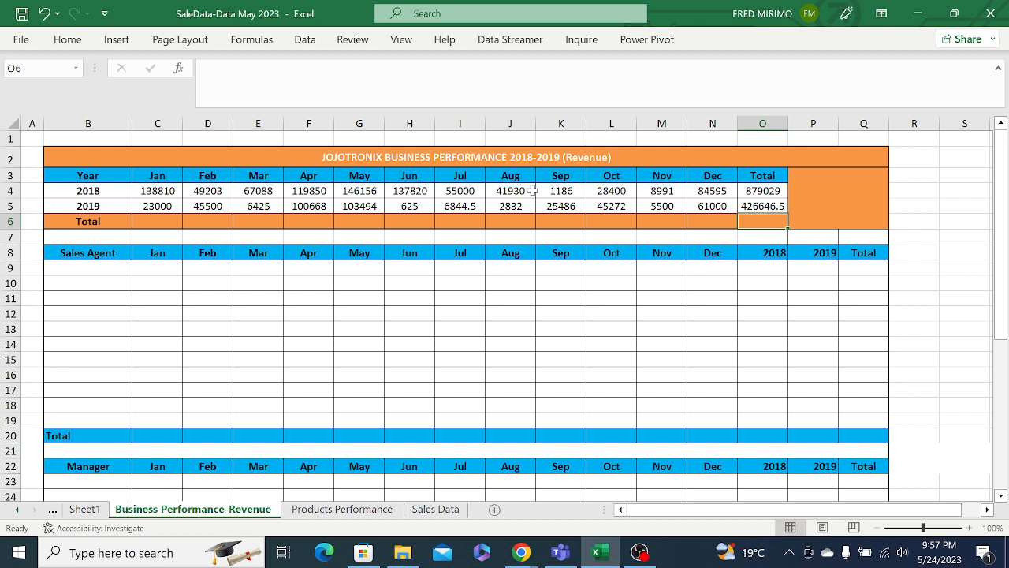
{"action": "left_click", "coordinate": [763, 204]}
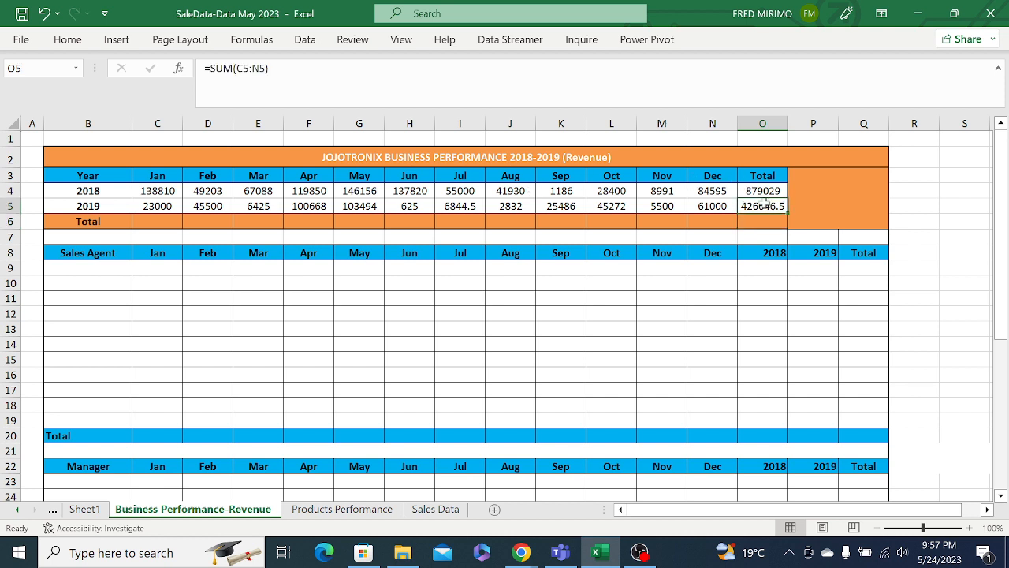
{"action": "left_click", "coordinate": [81, 206]}
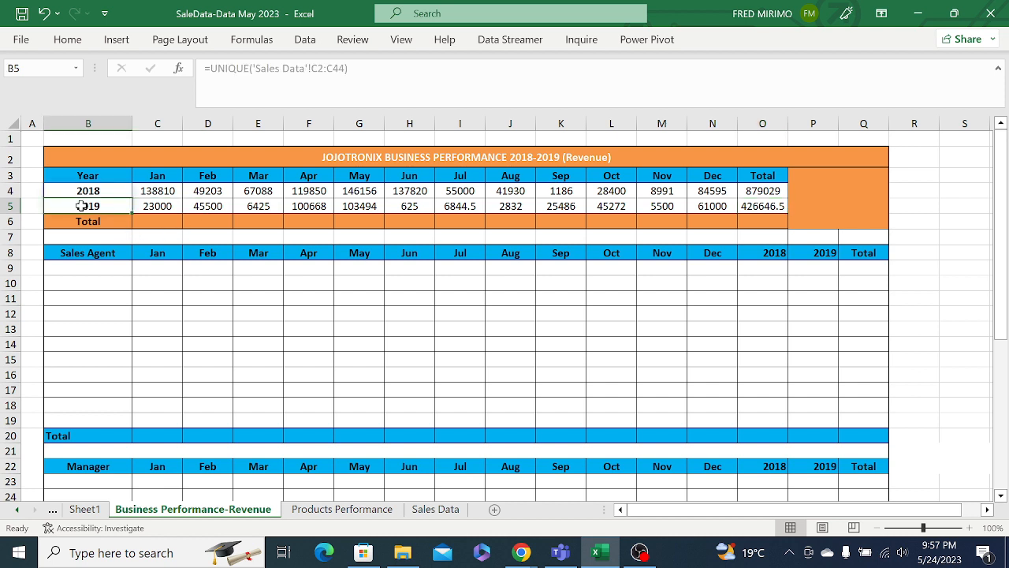
{"action": "left_click", "coordinate": [753, 206]}
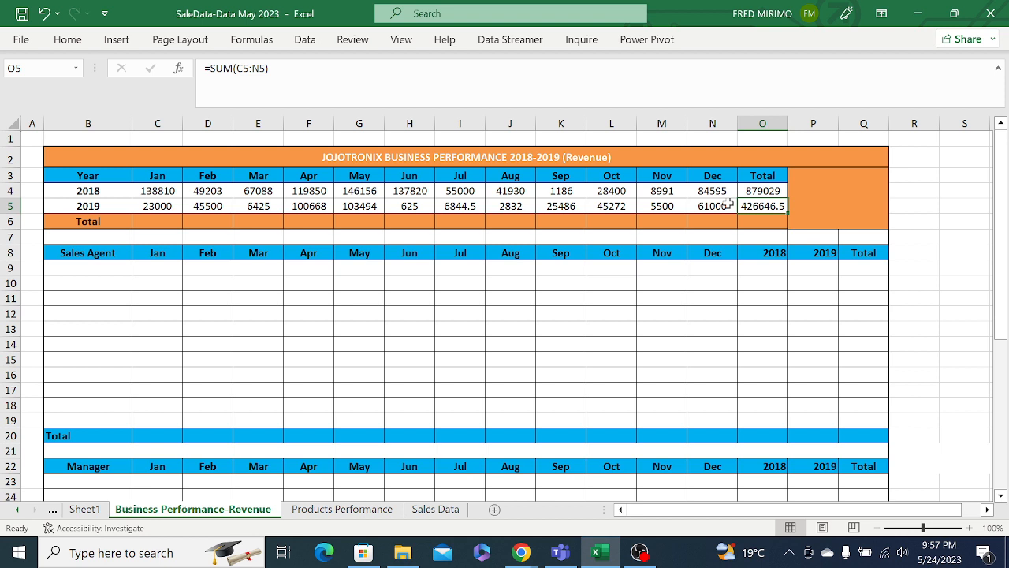
{"action": "left_click", "coordinate": [769, 191]}
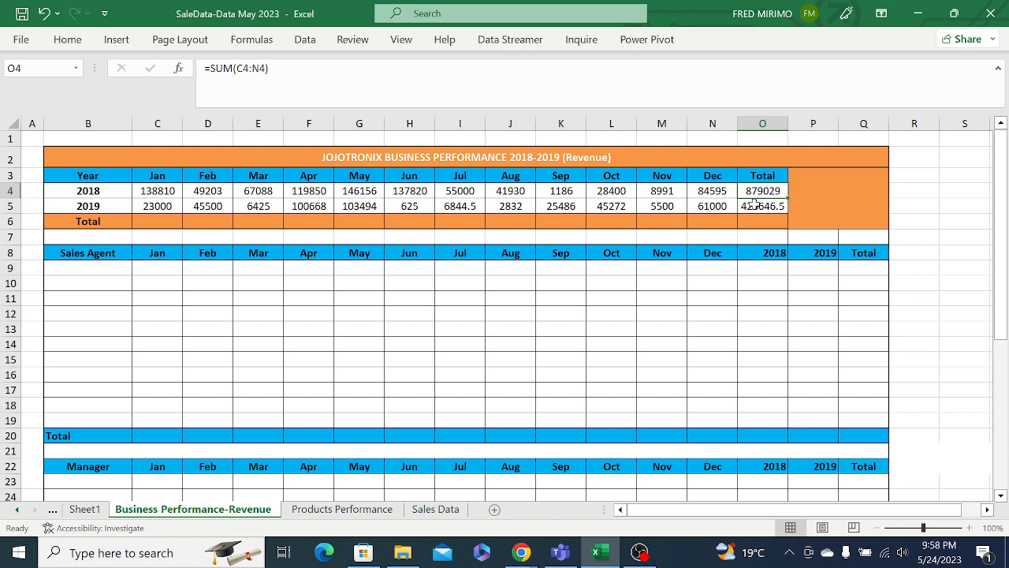
Compare the 2018 and 2019 yearly total formulas in O4 and O5.
{"action": "left_click", "coordinate": [755, 204]}
{"action": "left_click", "coordinate": [753, 193]}
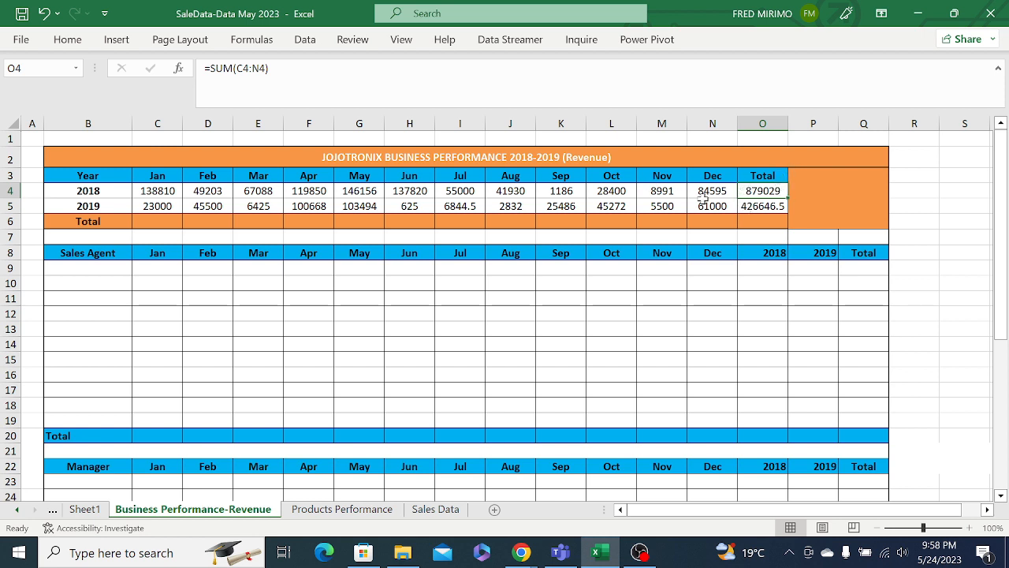
{"action": "left_click", "coordinate": [748, 204]}
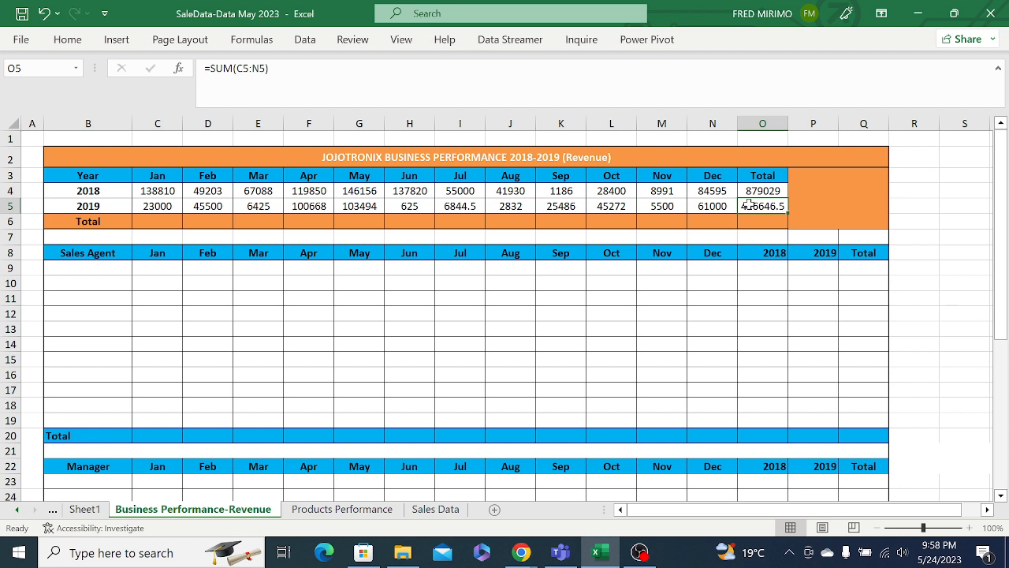
{"action": "left_click", "coordinate": [509, 311]}
{"action": "left_click", "coordinate": [755, 317]}
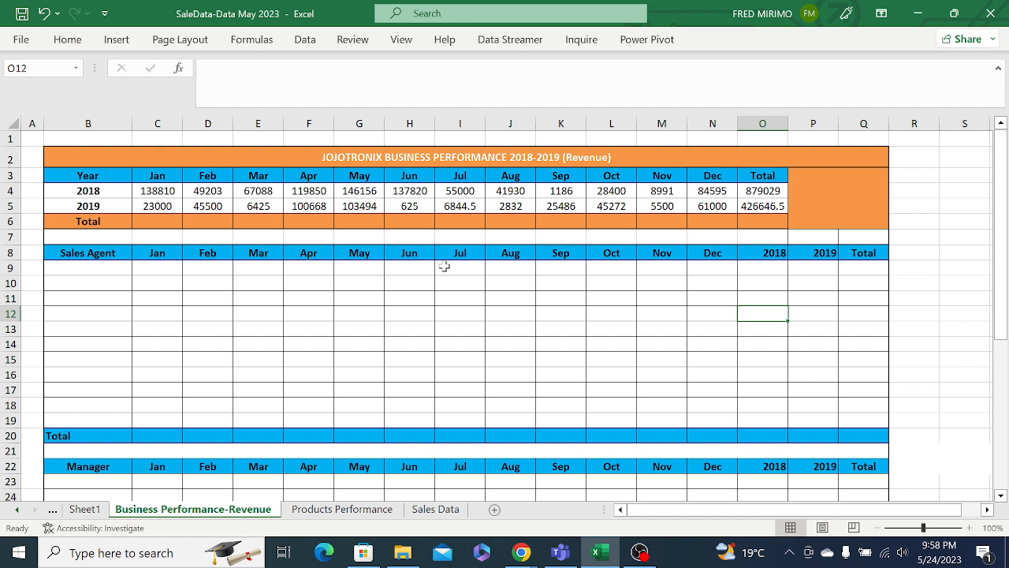
Total the January revenue of both years in C6 with =SUM(C4:C5).
{"action": "left_click", "coordinate": [152, 221]}
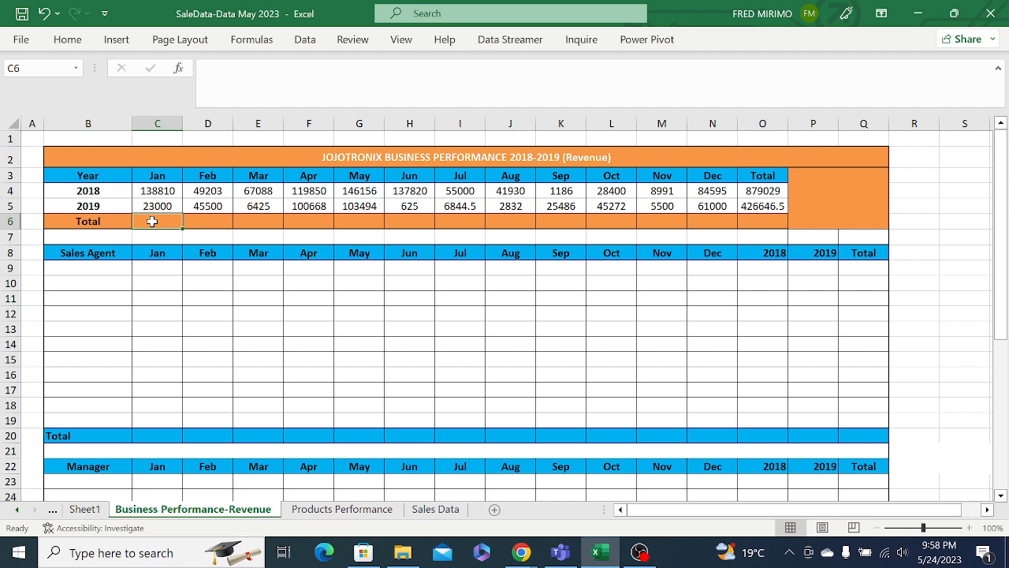
{"action": "type", "text": "="}
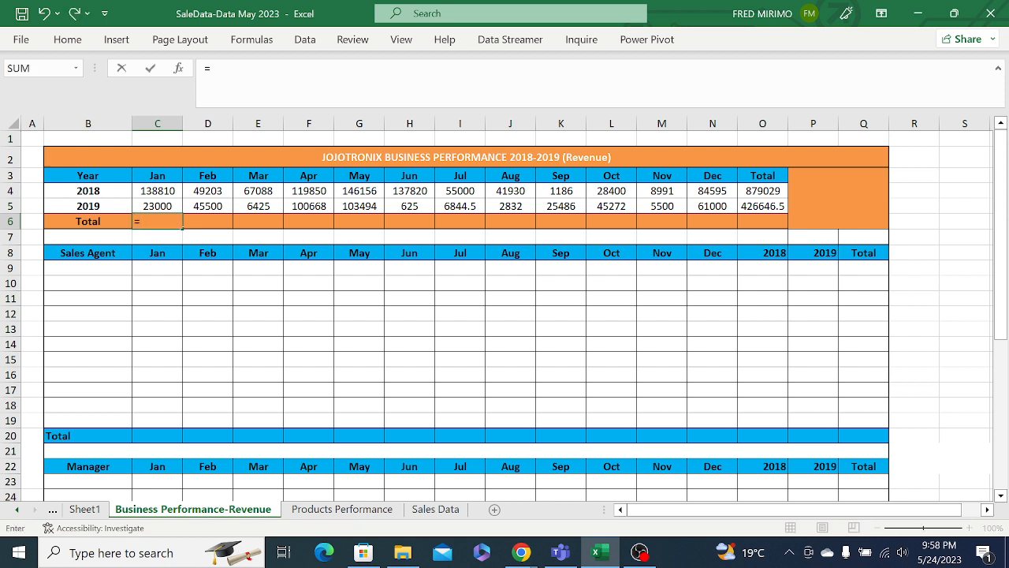
{"action": "type", "text": "sum"}
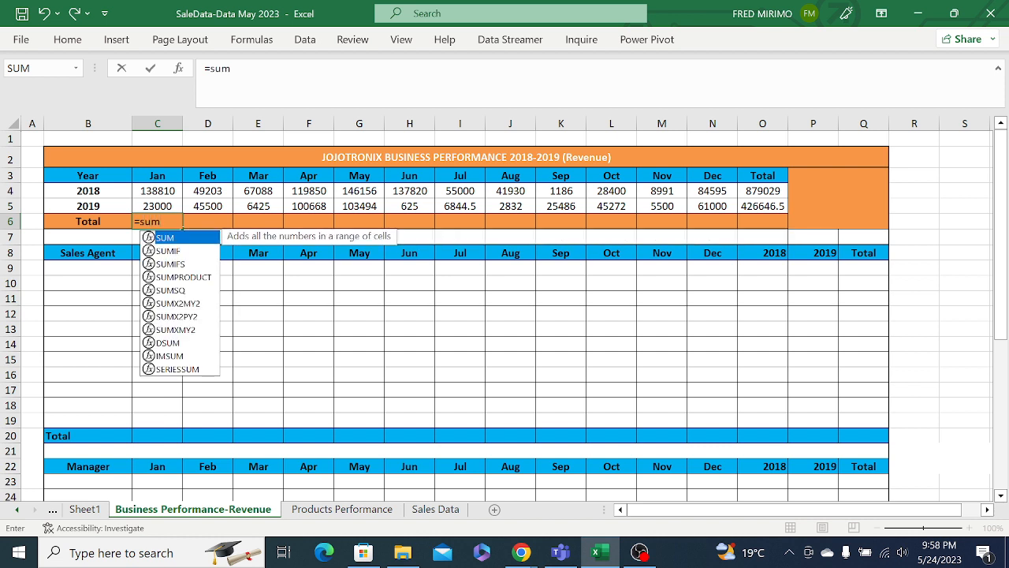
{"action": "double_click", "coordinate": [175, 238]}
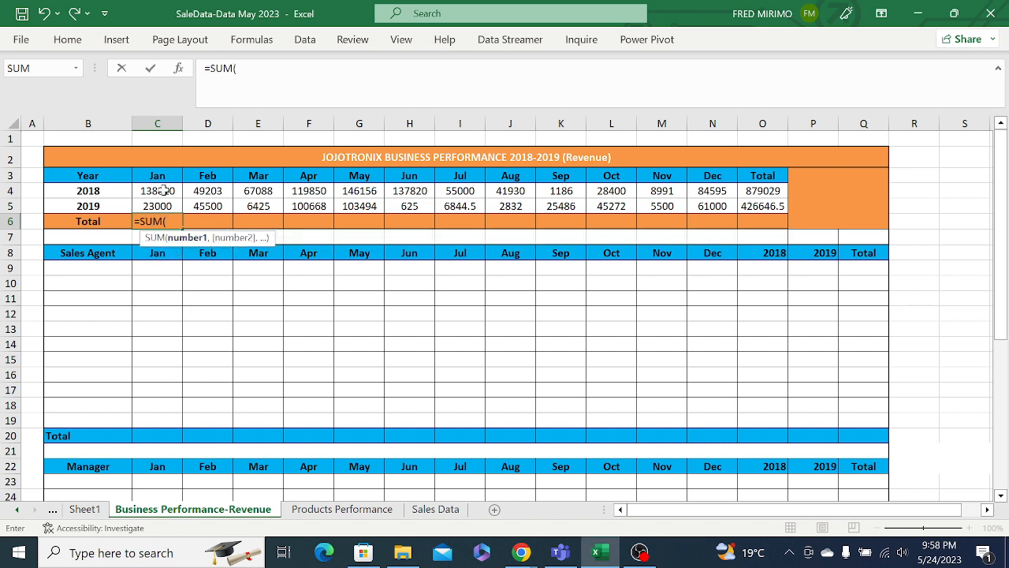
{"action": "left_click_drag", "start_coordinate": [166, 190], "coordinate": [163, 202]}
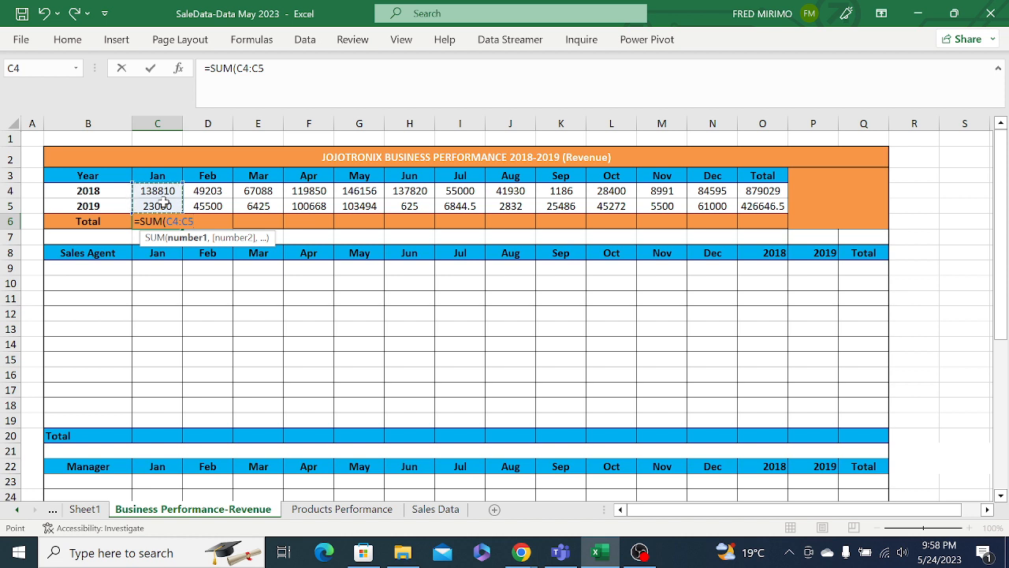
{"action": "type", "text": ")"}
{"action": "key", "text": "Return"}
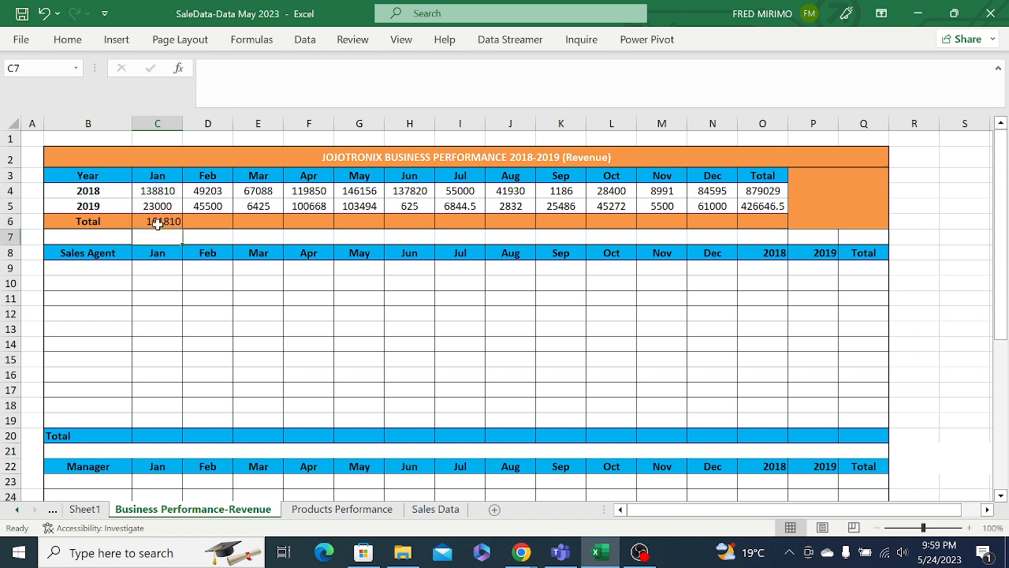
Copy the January total formula from C6 across to O6 and check the copied February and September formulas.
{"action": "left_click", "coordinate": [158, 223]}
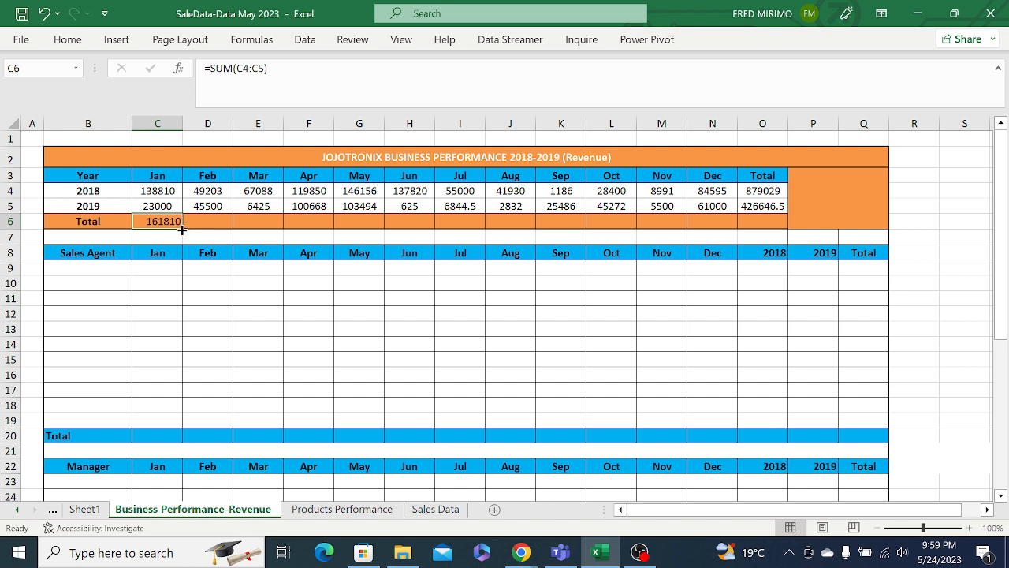
{"action": "left_click_drag", "start_coordinate": [181, 229], "coordinate": [766, 224]}
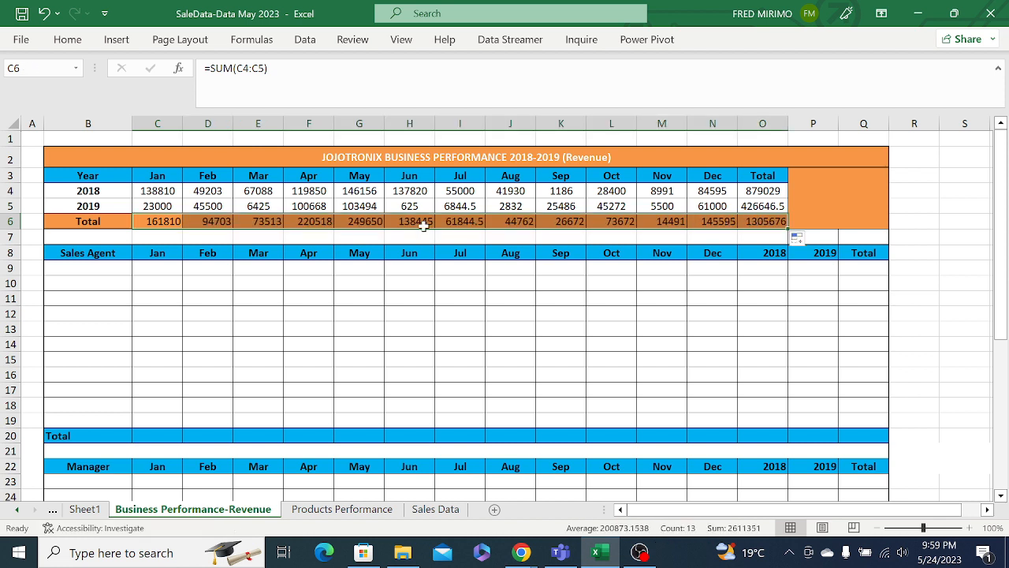
{"action": "left_click", "coordinate": [153, 221]}
{"action": "left_click", "coordinate": [210, 222]}
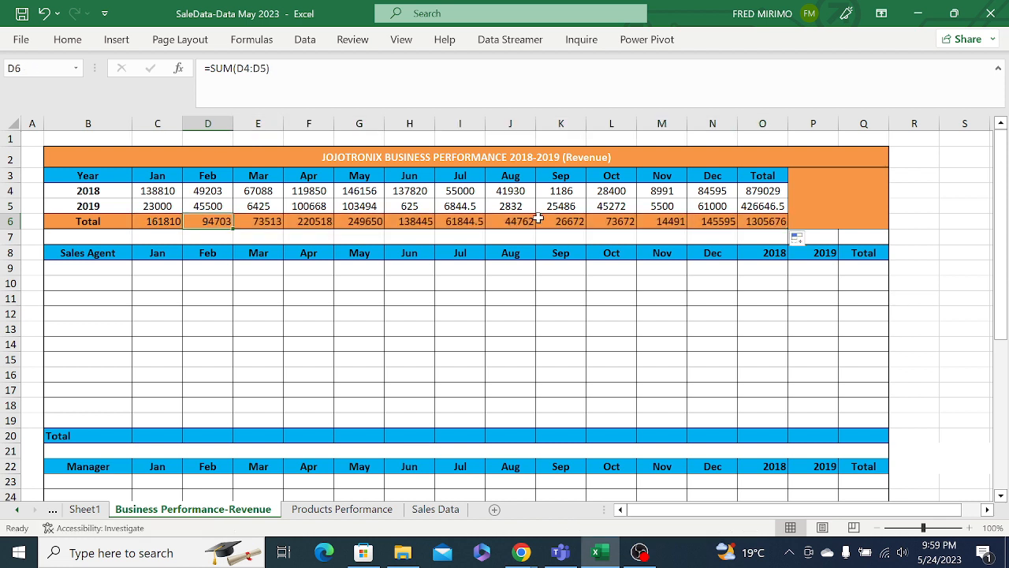
{"action": "left_click", "coordinate": [564, 224]}
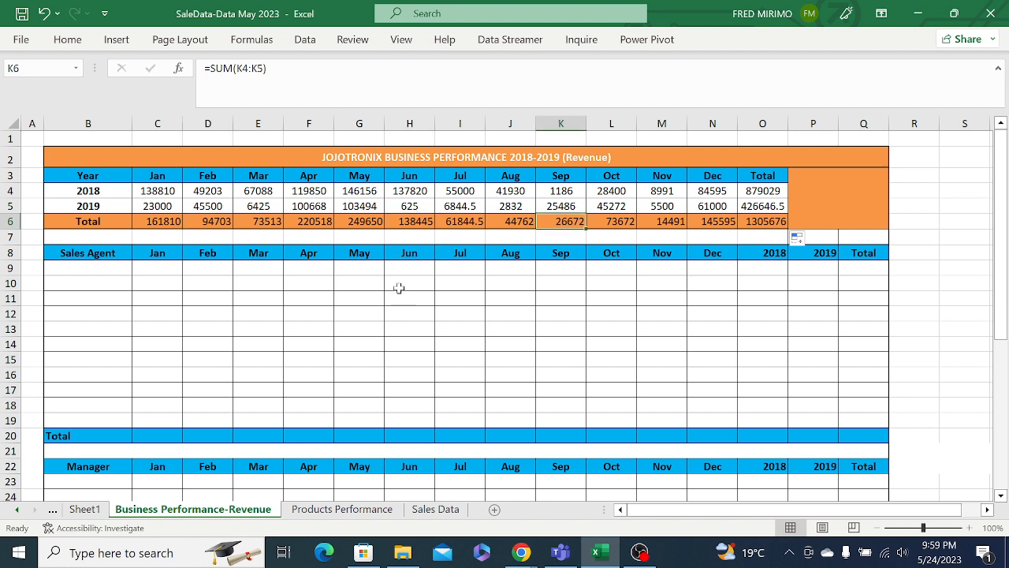
Review the combined totals in C6:O6, inspecting the February, April and May formulas.
{"action": "left_click", "coordinate": [370, 296]}
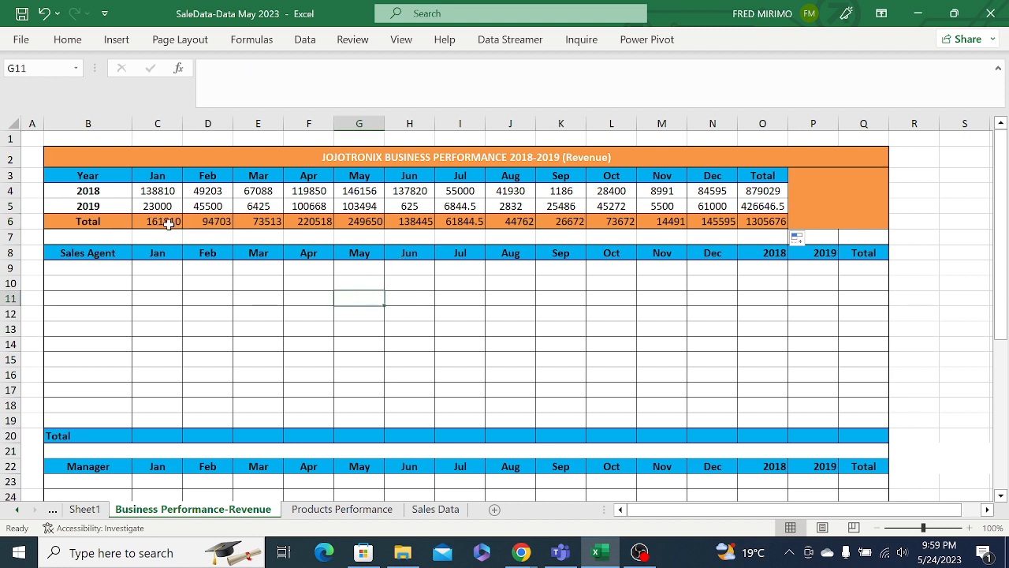
{"action": "left_click_drag", "start_coordinate": [162, 224], "coordinate": [762, 221]}
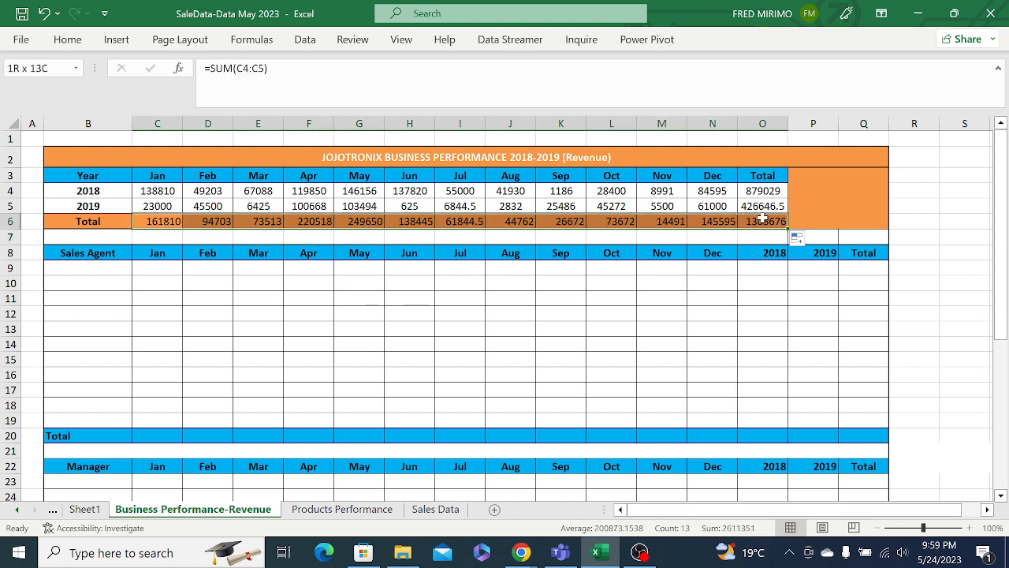
{"action": "left_click", "coordinate": [354, 279]}
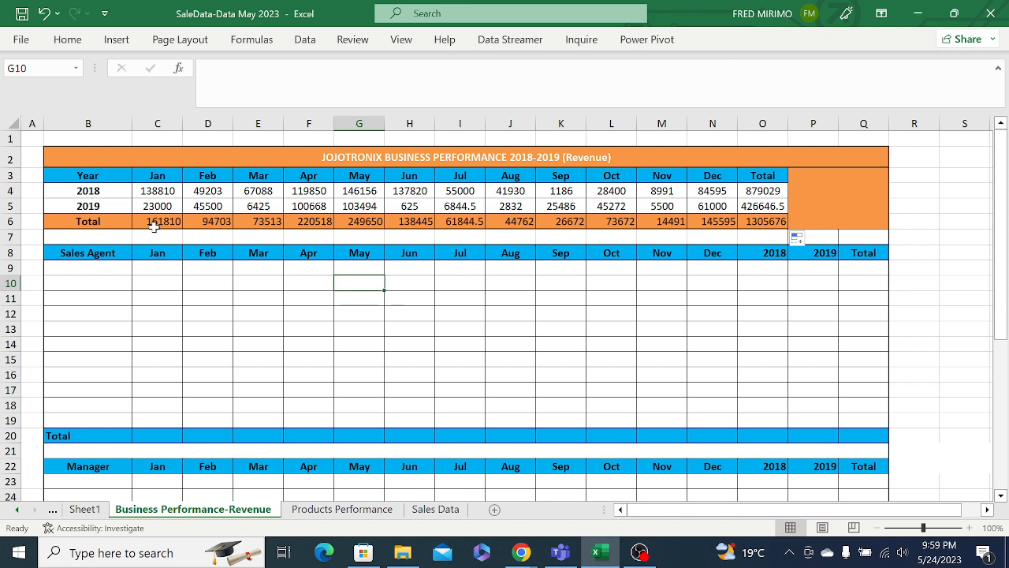
{"action": "left_click", "coordinate": [225, 221]}
{"action": "left_click", "coordinate": [320, 223]}
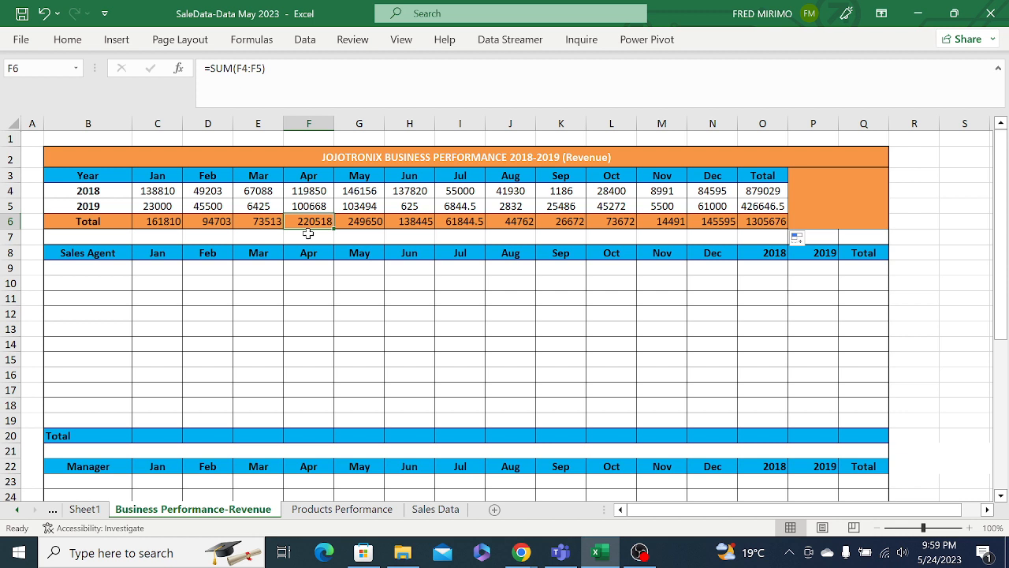
{"action": "left_click", "coordinate": [371, 220]}
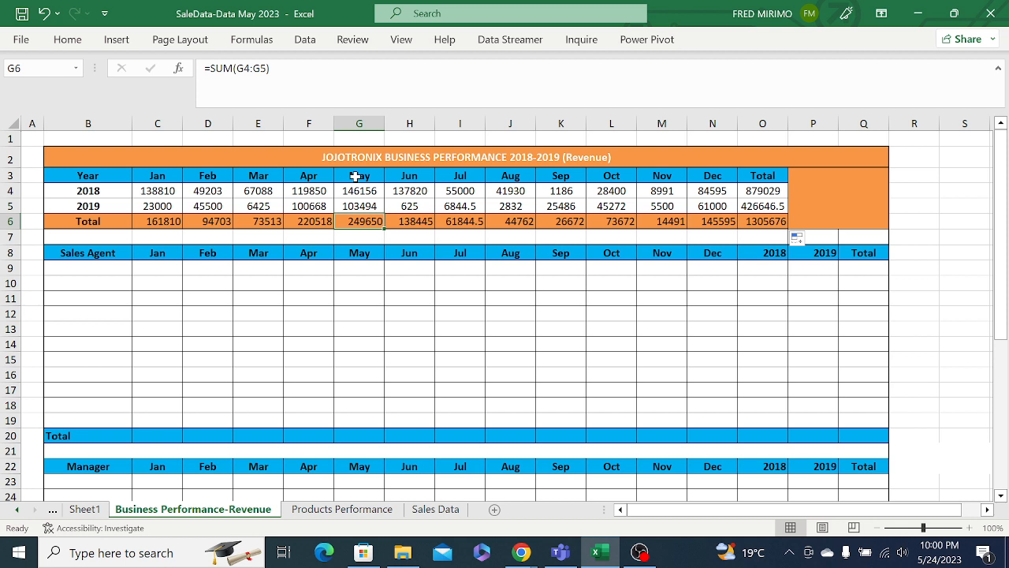
{"action": "left_click", "coordinate": [280, 315]}
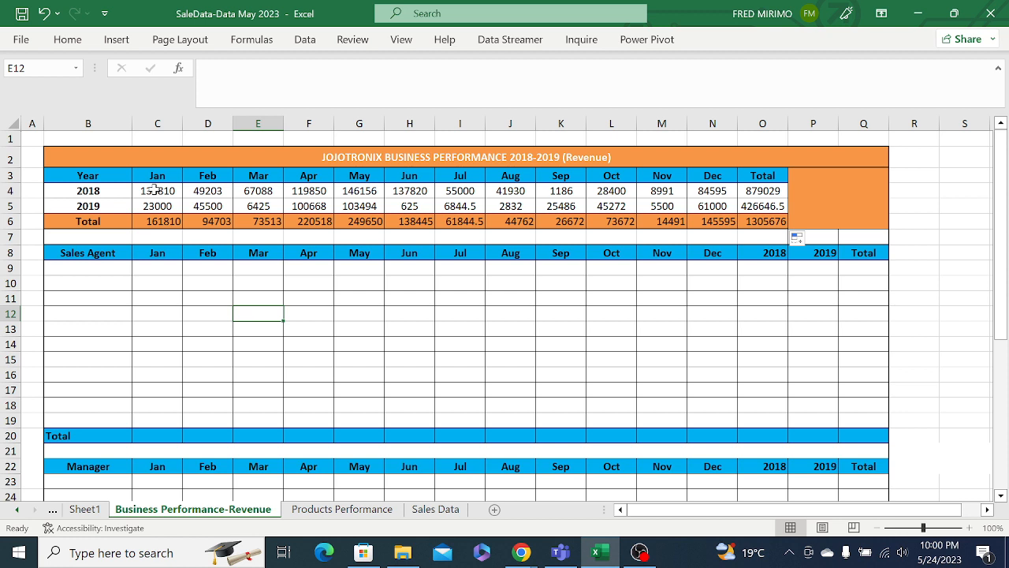
Apply the Accounting number format to the revenue figures and totals in C4:O6.
{"action": "left_click_drag", "start_coordinate": [156, 190], "coordinate": [754, 216]}
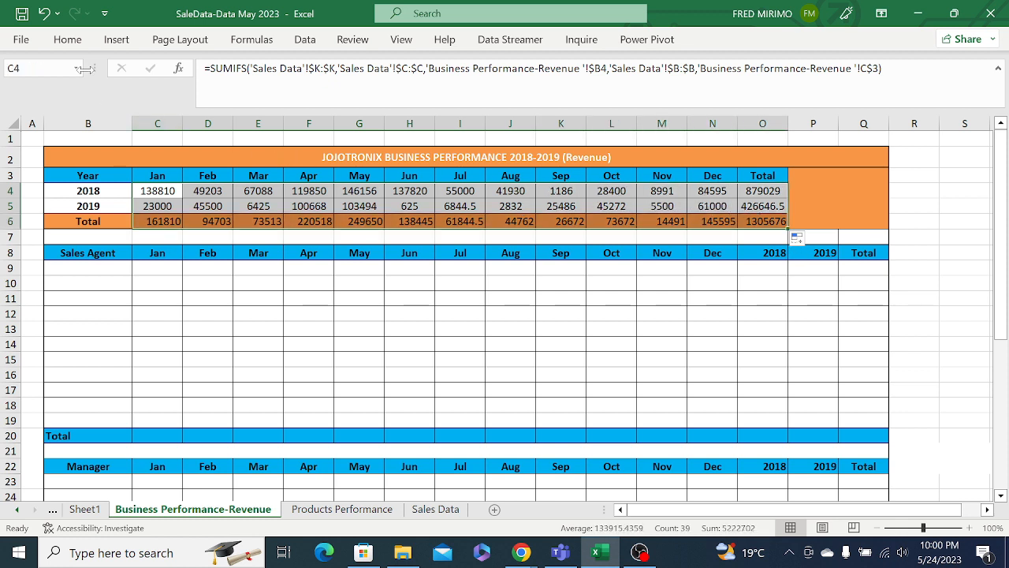
{"action": "left_click", "coordinate": [71, 41]}
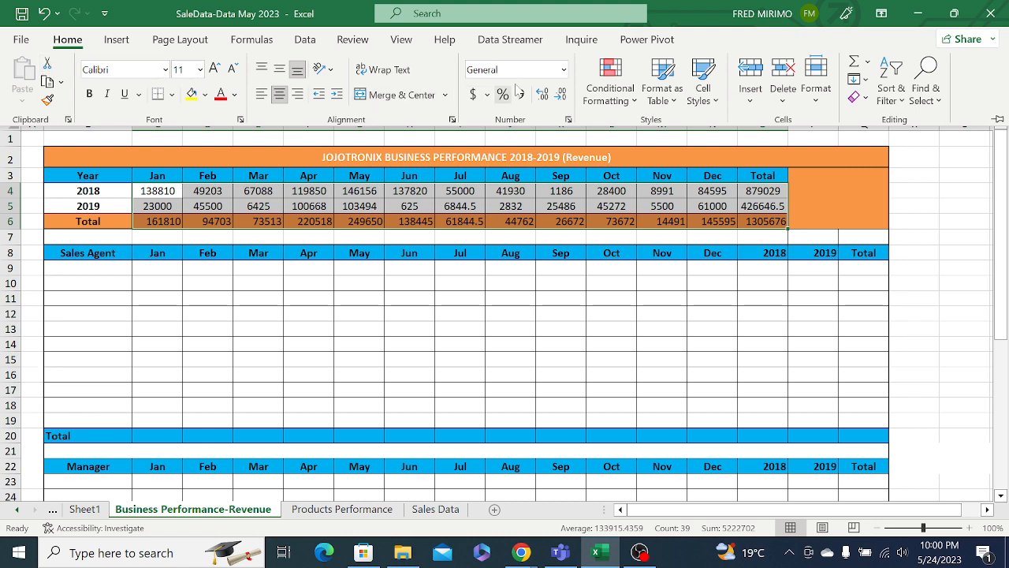
{"action": "left_click", "coordinate": [564, 69]}
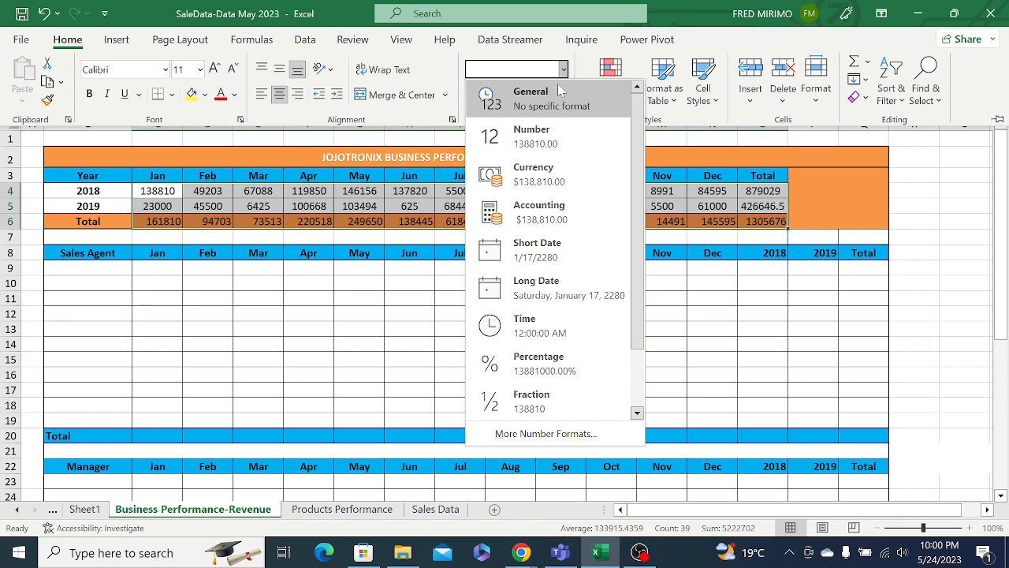
{"action": "left_click", "coordinate": [528, 219]}
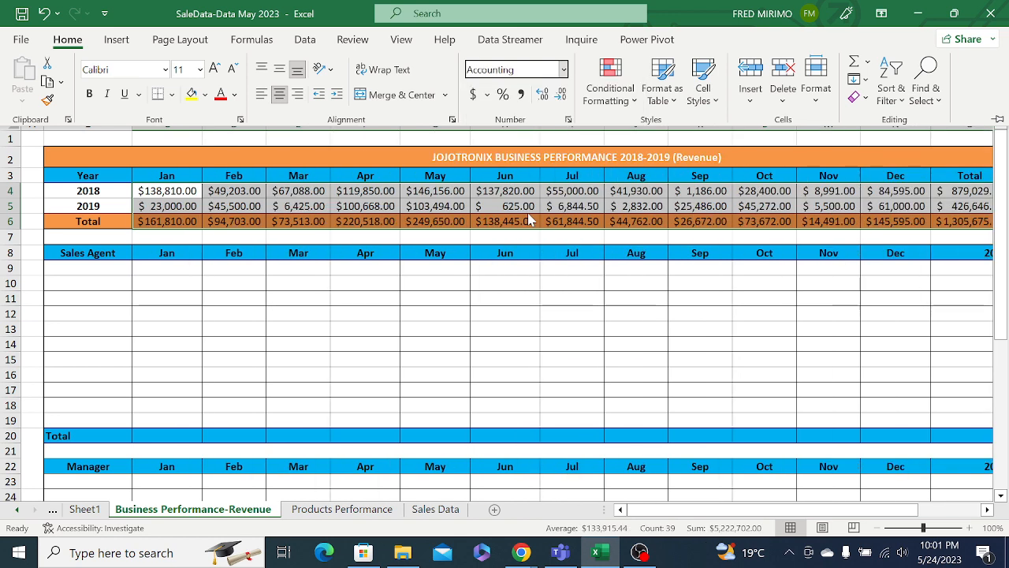
Check the reformatted revenue table, including the June 2019 and July 2018 amounts in H5 and I4.
{"action": "mouse_move", "coordinate": [679, 511]}
{"action": "left_mouse_down"}
{"action": "mouse_move", "coordinate": [716, 514]}
{"action": "mouse_move", "coordinate": [667, 511]}
{"action": "left_mouse_up"}
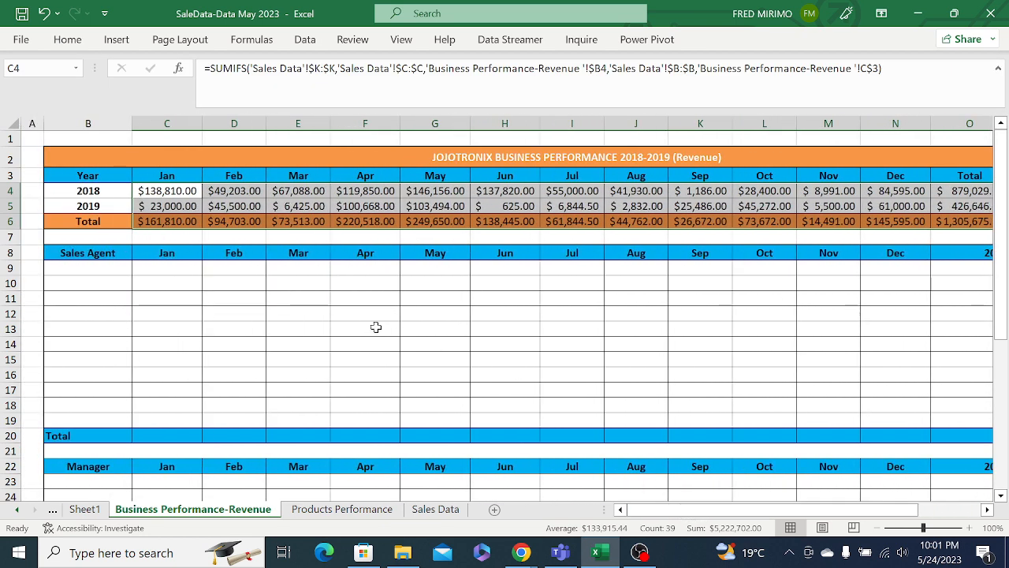
{"action": "left_click", "coordinate": [244, 293]}
{"action": "left_click", "coordinate": [518, 206]}
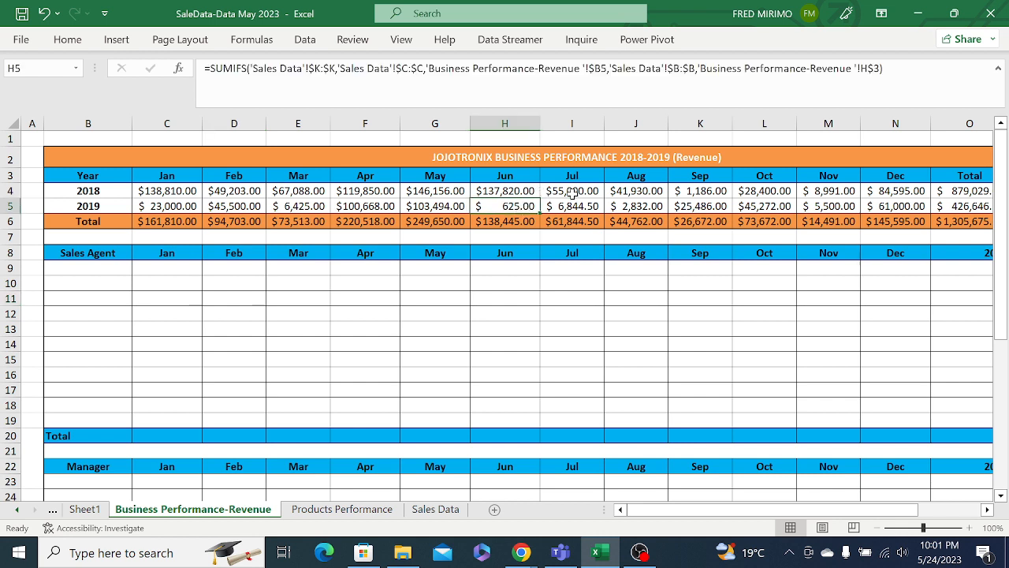
{"action": "left_click", "coordinate": [572, 193]}
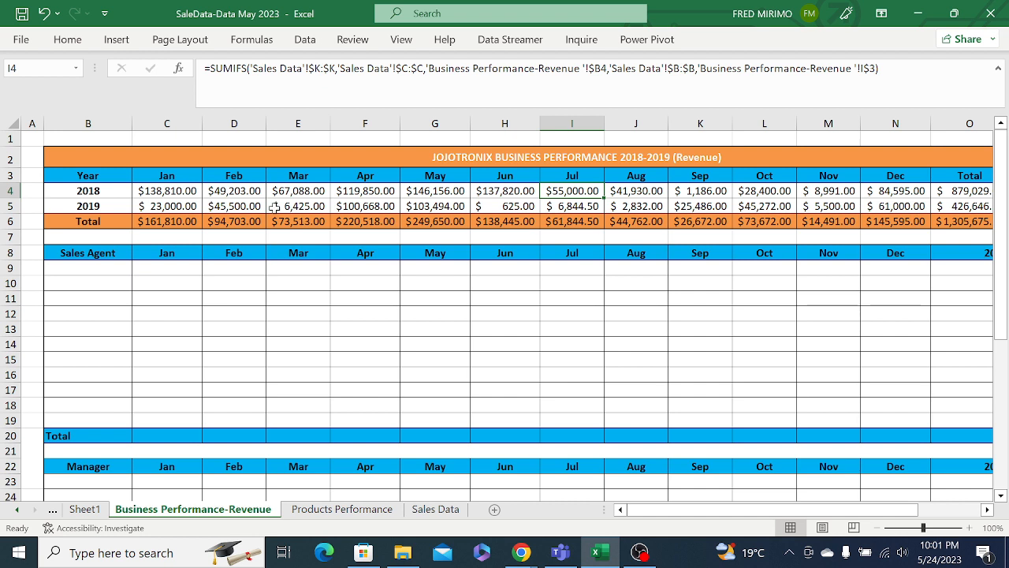
{"action": "left_click_drag", "start_coordinate": [655, 512], "coordinate": [662, 508]}
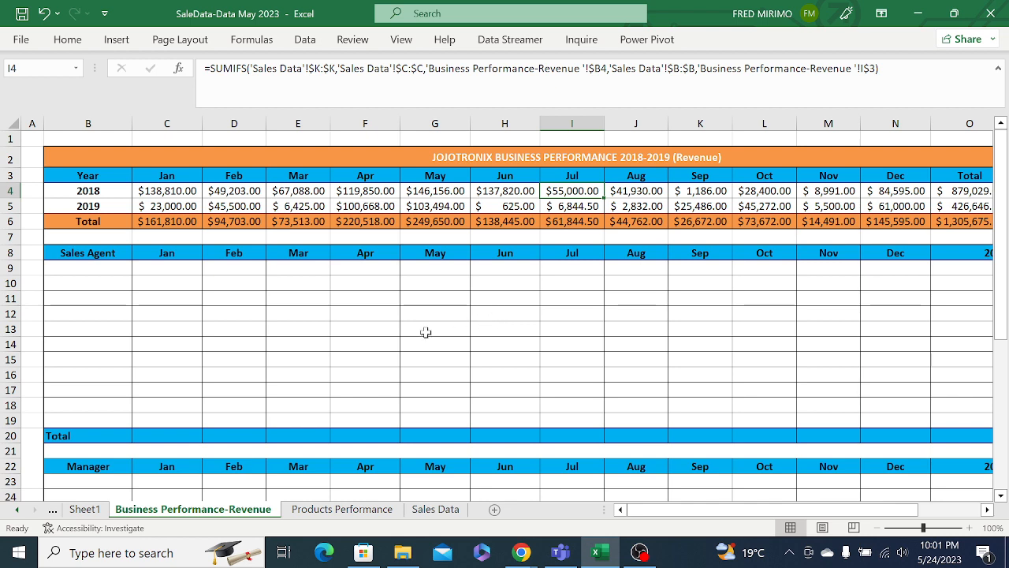
Examine the report sections below the yearly revenue, focusing on the Sales Agent header and the agent cells B9:B19.
{"action": "scroll", "coordinate": [348, 239], "scroll_direction": "down", "scroll_amount": 3}
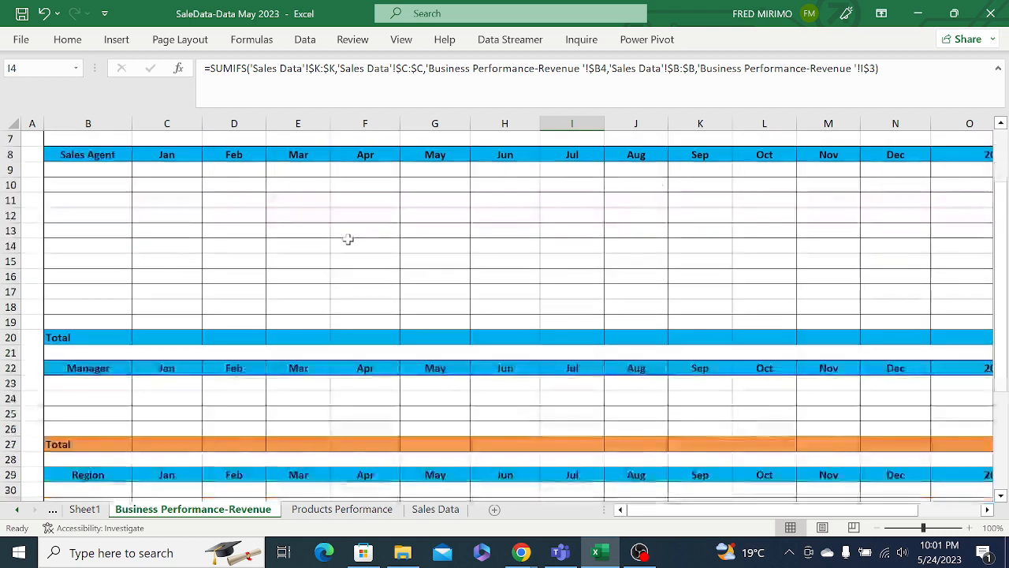
{"action": "scroll", "coordinate": [348, 239], "scroll_direction": "up", "scroll_amount": 3}
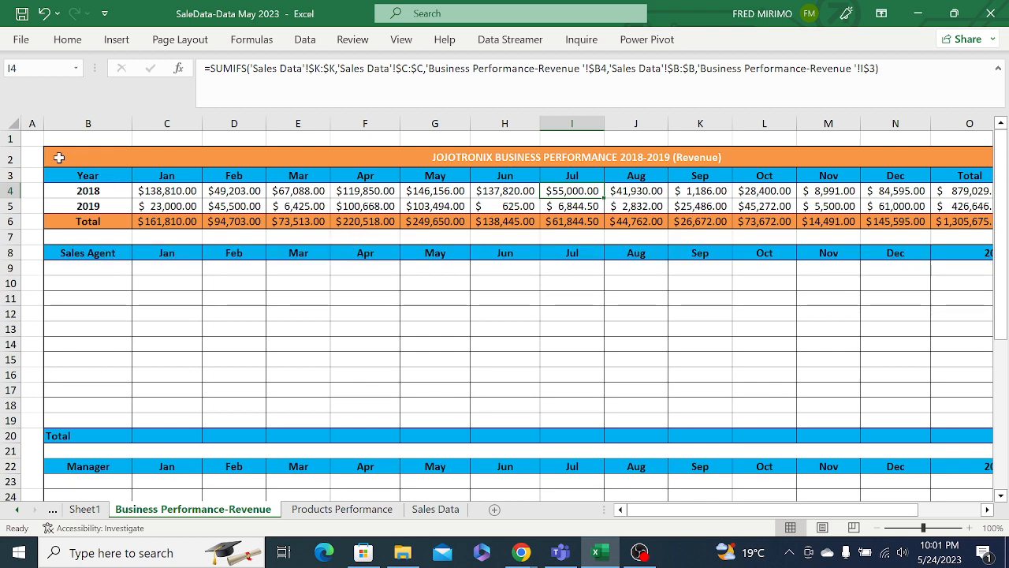
{"action": "left_click_drag", "start_coordinate": [59, 158], "coordinate": [70, 290]}
{"action": "left_click", "coordinate": [106, 330]}
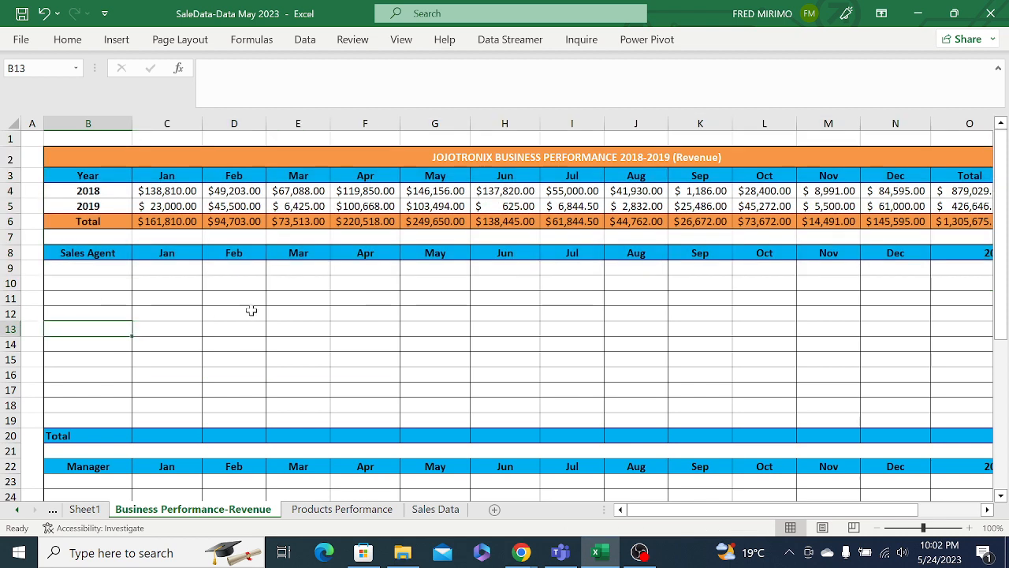
{"action": "left_click", "coordinate": [228, 273]}
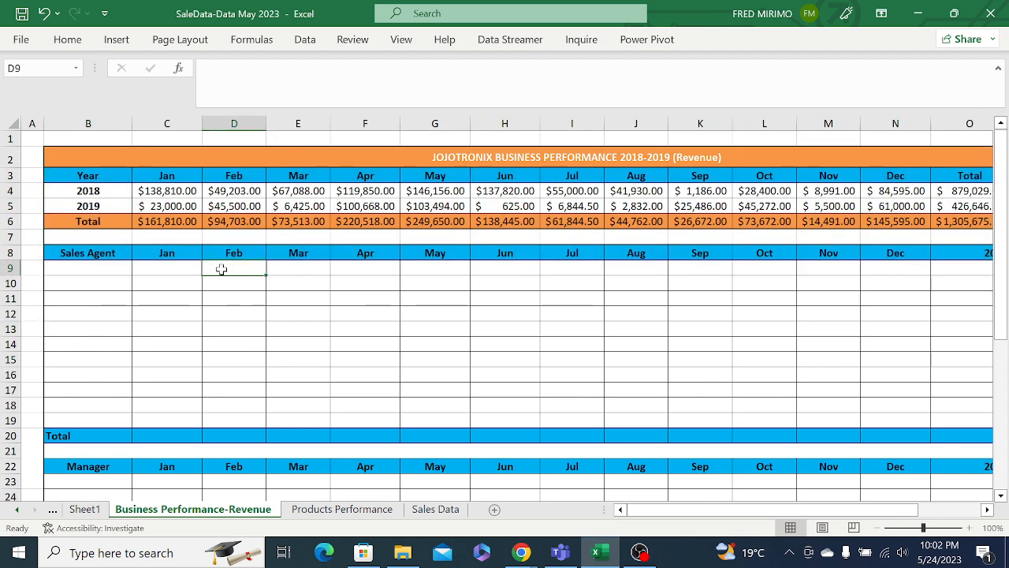
{"action": "left_click", "coordinate": [103, 271]}
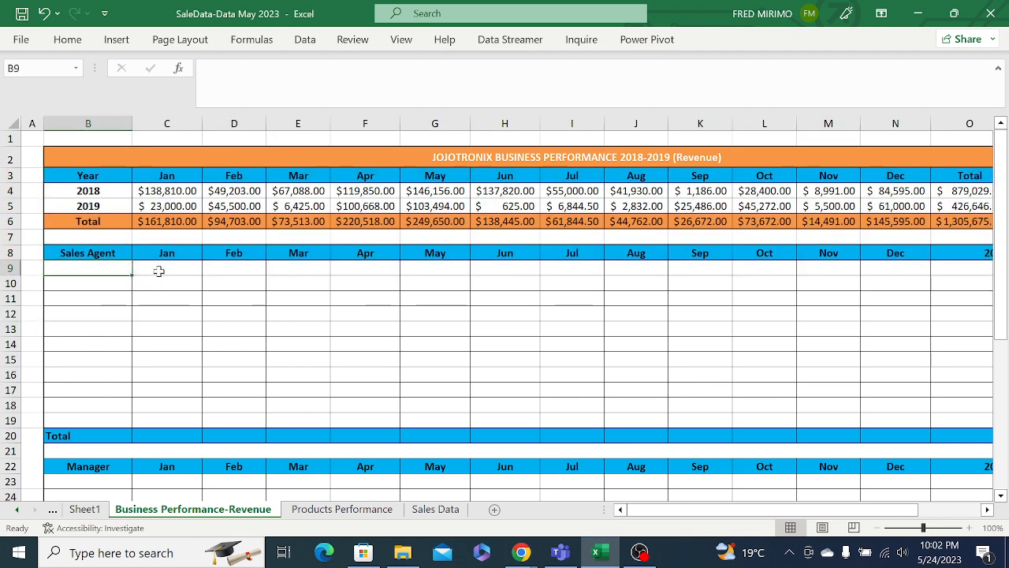
{"action": "key", "text": "Tab"}
{"action": "left_click", "coordinate": [97, 269]}
{"action": "left_click_drag", "start_coordinate": [79, 418], "coordinate": [83, 403]}
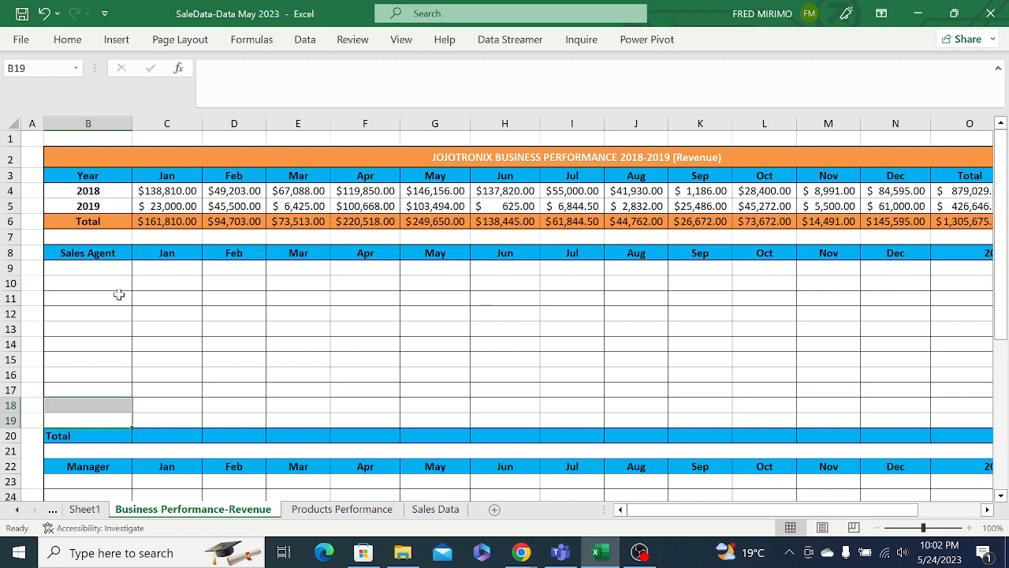
{"action": "left_click", "coordinate": [93, 254]}
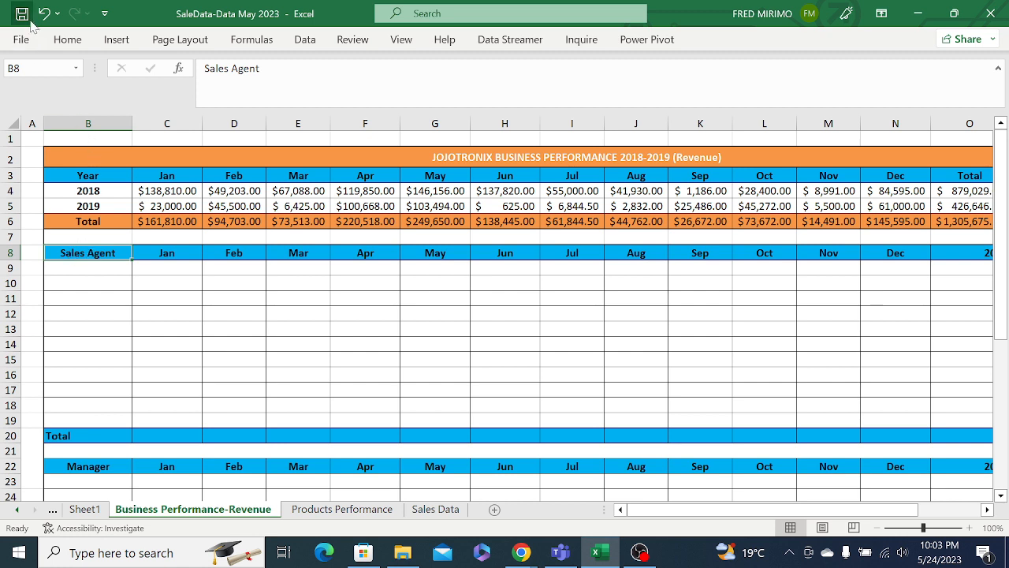
{"action": "left_click", "coordinate": [68, 268]}
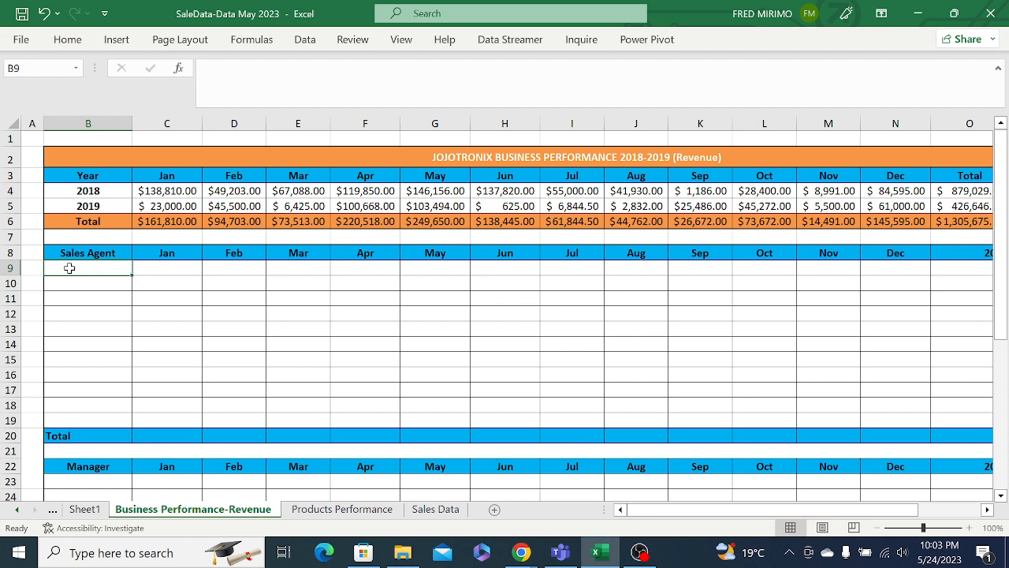
Fill the Sales Agent list from B9 with a UNIQUE formula over the SalesMan names in 'Sales Data'!G2:G44.
{"action": "type", "text": "="}
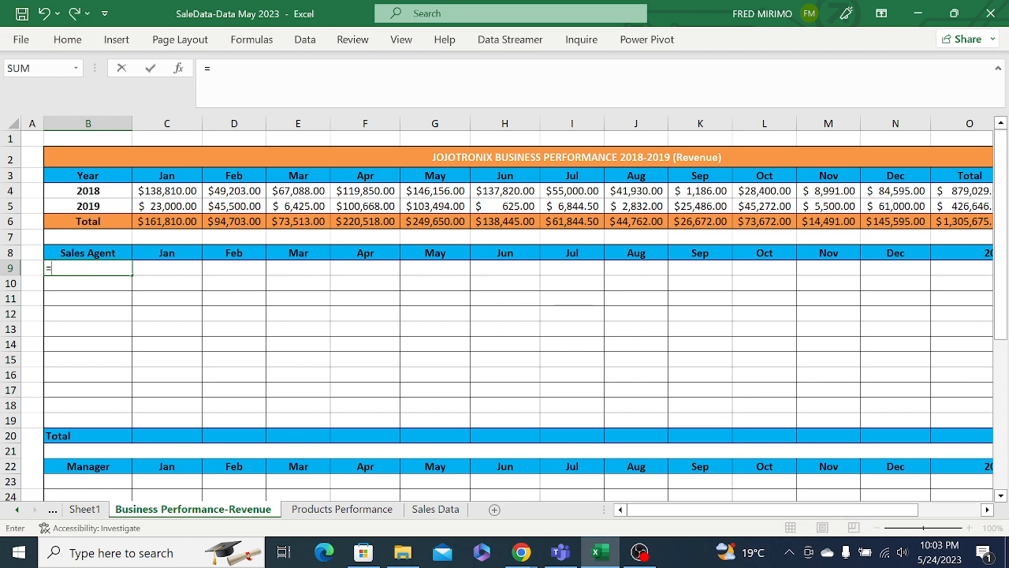
{"action": "type", "text": "uni"}
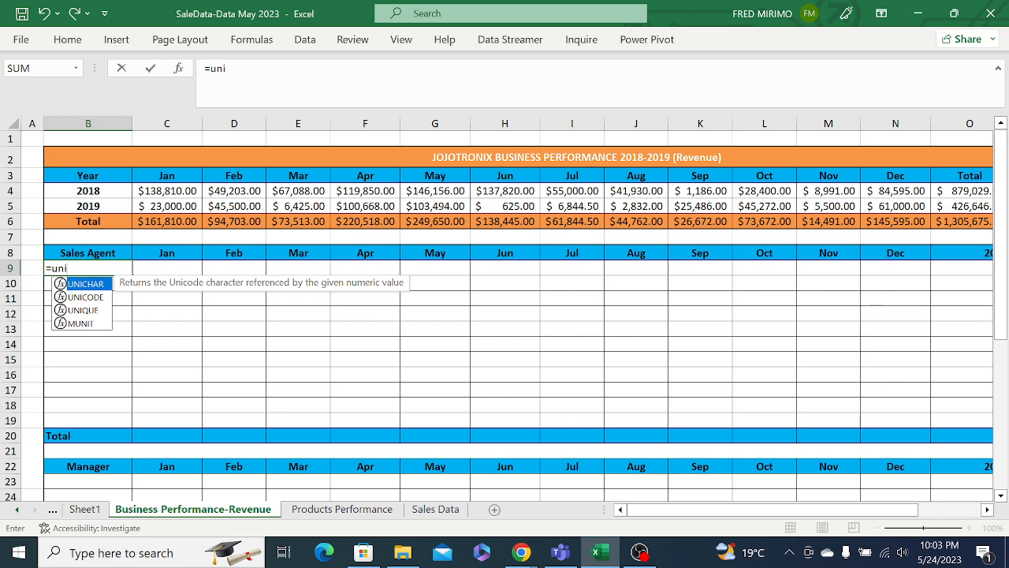
{"action": "double_click", "coordinate": [89, 309]}
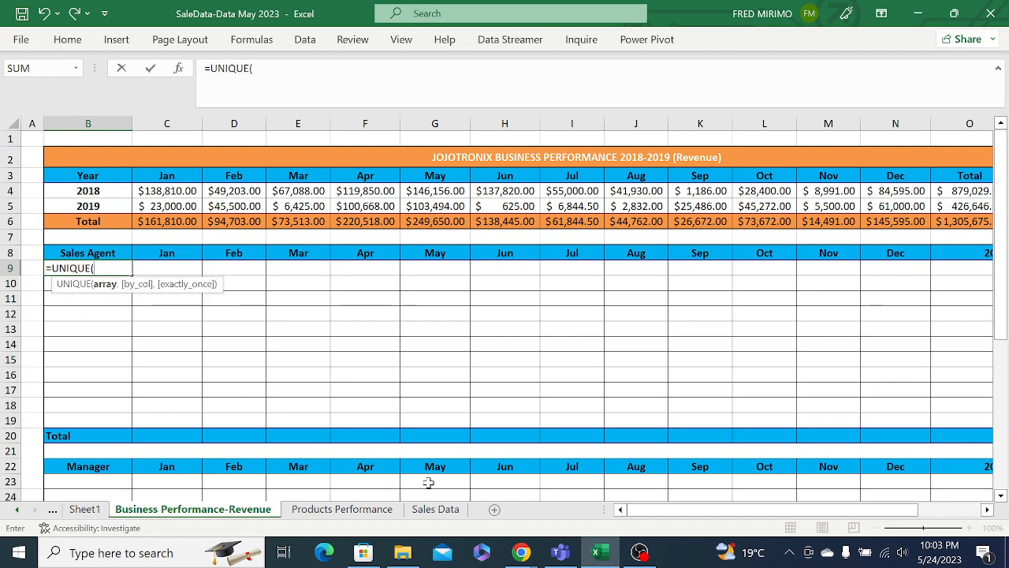
{"action": "left_click", "coordinate": [434, 510]}
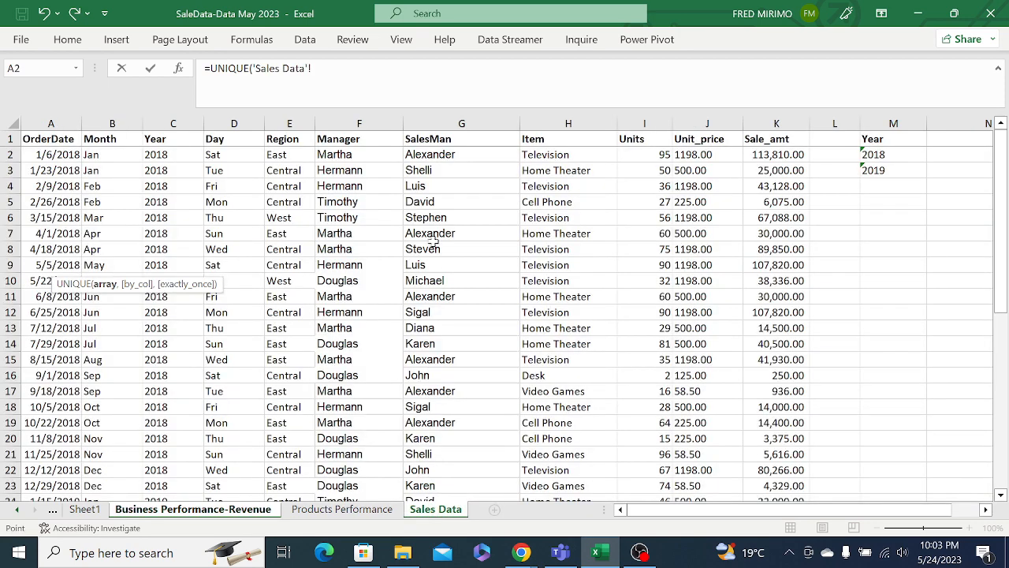
{"action": "left_click", "coordinate": [432, 153]}
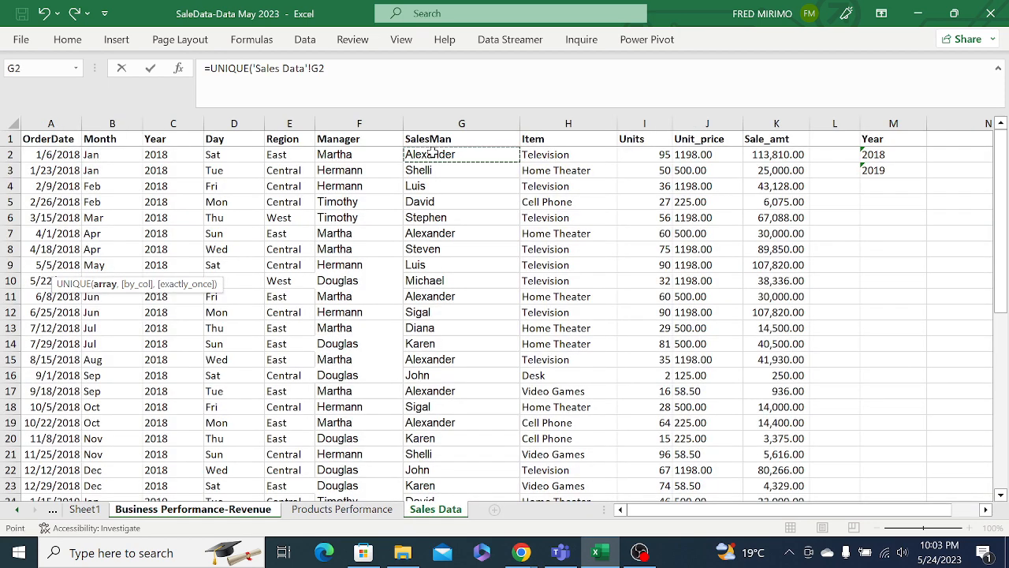
{"action": "key", "text": "ctrl+shift+Down"}
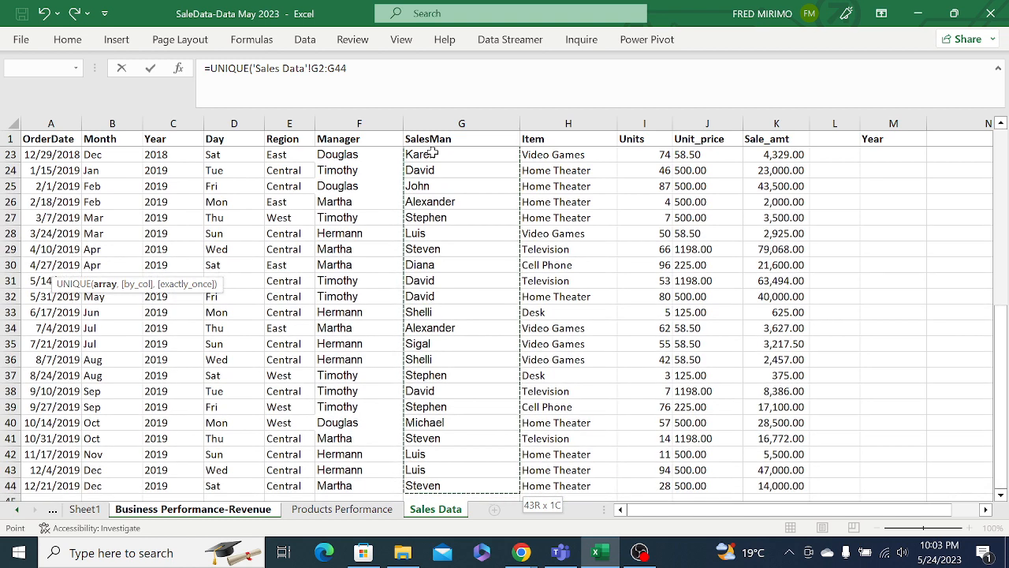
{"action": "key", "text": "Return"}
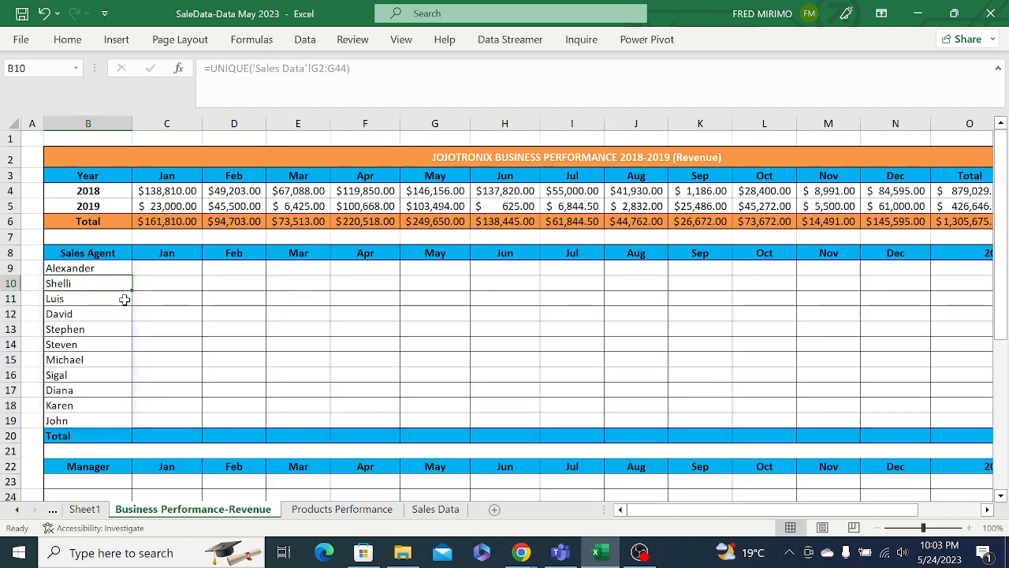
Compare the UNIQUE formulas behind the year list in B4 and the agent list in B9, checking agent cells down to B14.
{"action": "left_click", "coordinate": [158, 320]}
{"action": "left_click", "coordinate": [93, 194]}
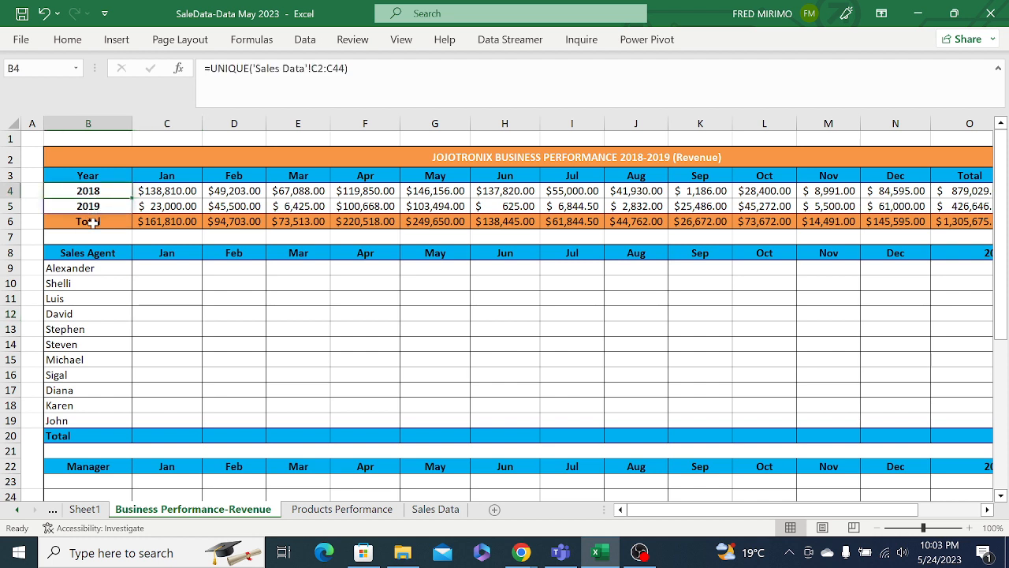
{"action": "left_click", "coordinate": [104, 271]}
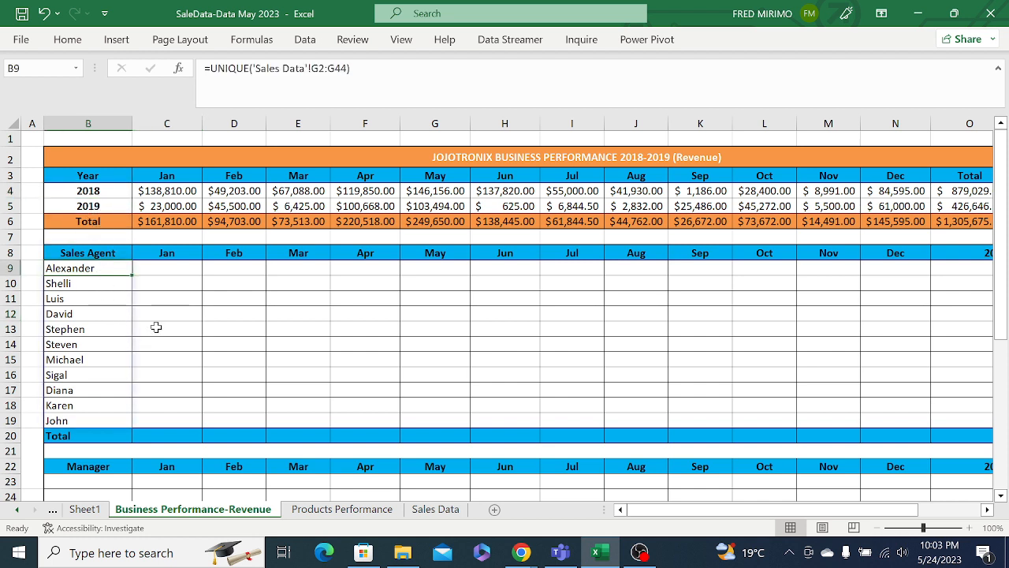
{"action": "left_click", "coordinate": [87, 284]}
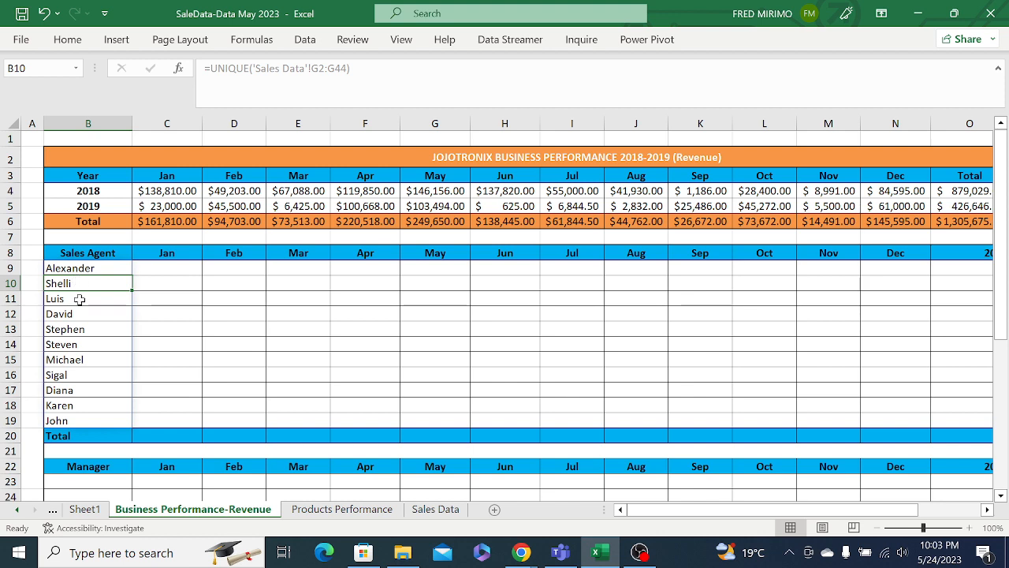
{"action": "left_click", "coordinate": [80, 299]}
{"action": "left_click", "coordinate": [75, 347]}
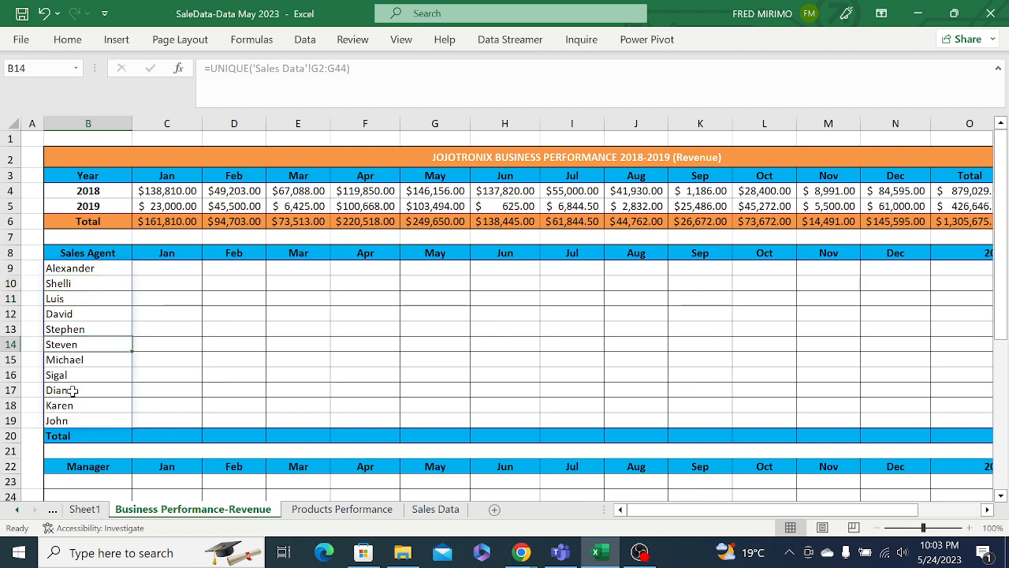
Examine the empty January cells of the Sales Agent section and review the SUMIFS formula for January 2019 in C5.
{"action": "scroll", "coordinate": [78, 390], "scroll_direction": "down", "scroll_amount": 1}
{"action": "left_click", "coordinate": [166, 291]}
{"action": "left_click", "coordinate": [165, 279]}
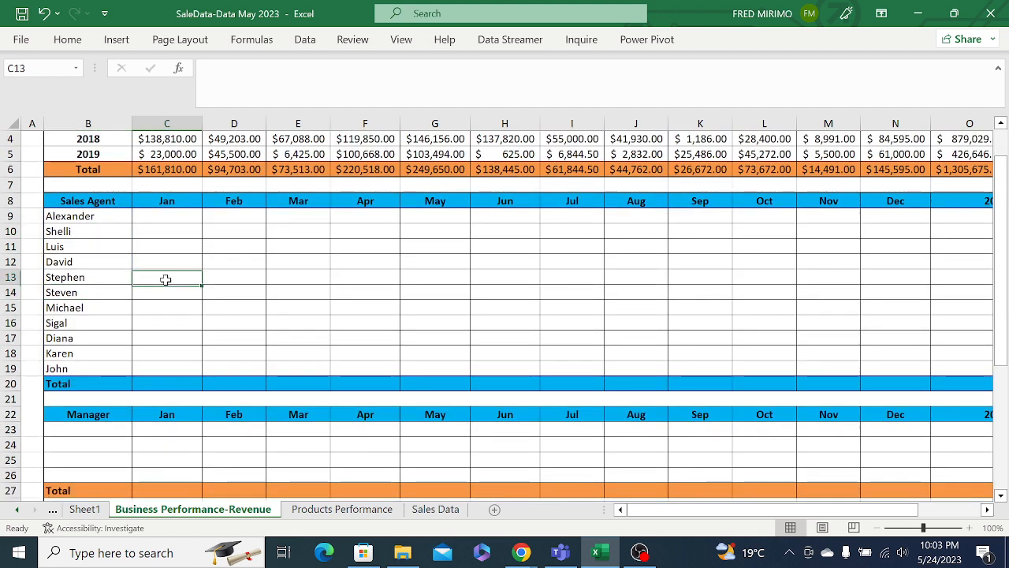
{"action": "scroll", "coordinate": [166, 279], "scroll_direction": "up", "scroll_amount": 1}
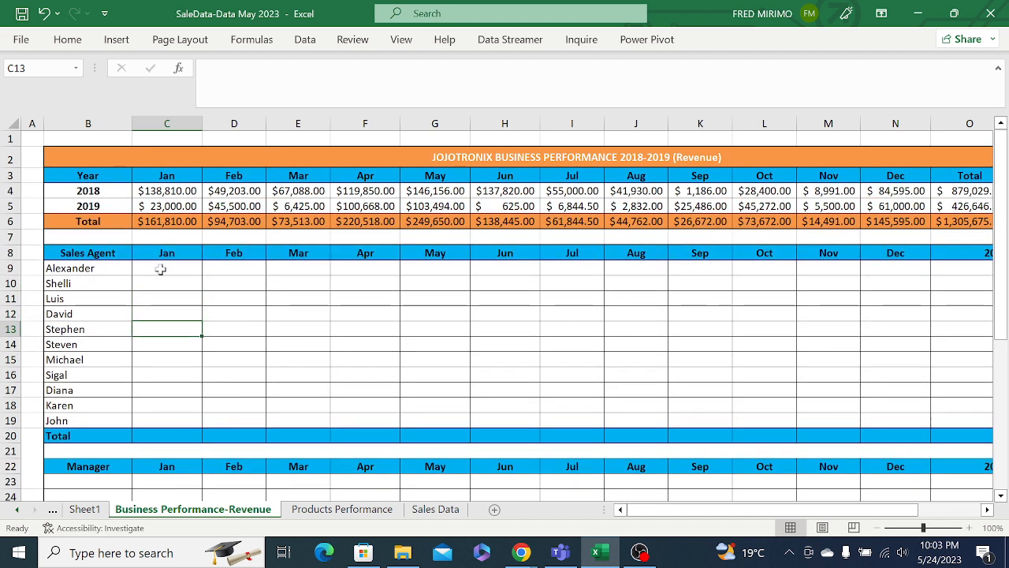
{"action": "left_click", "coordinate": [156, 269]}
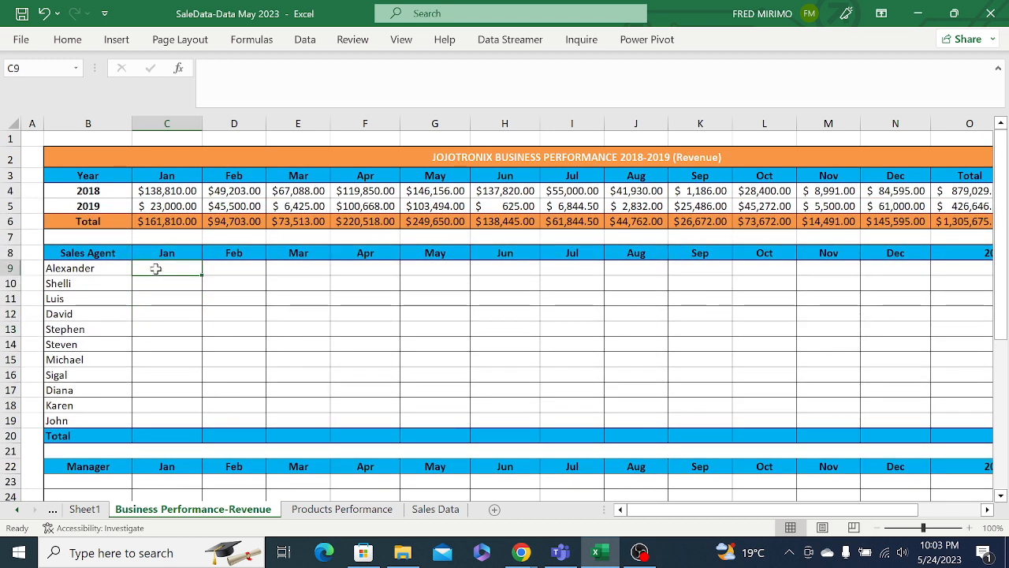
{"action": "left_click", "coordinate": [162, 330]}
{"action": "left_click", "coordinate": [161, 269]}
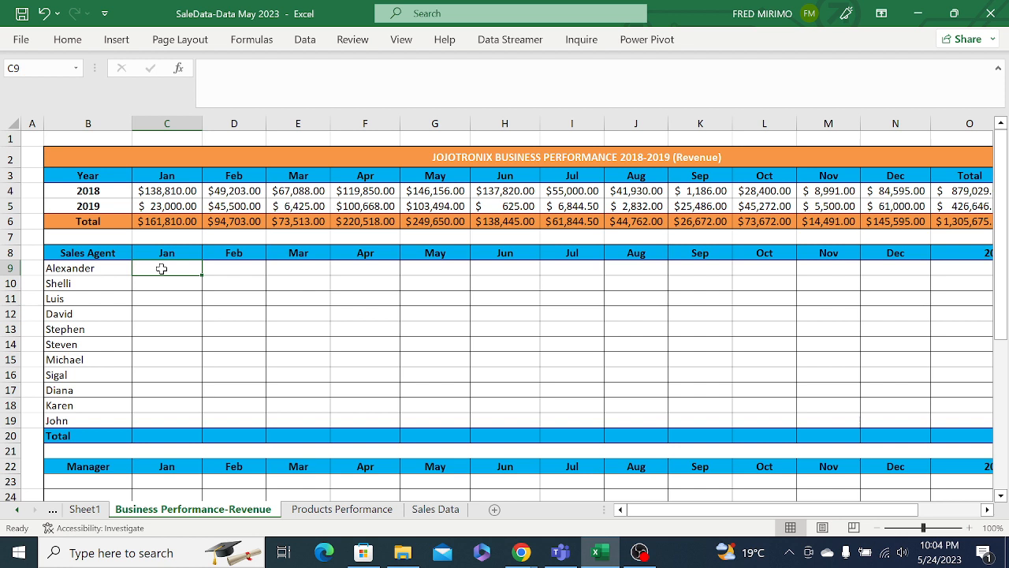
{"action": "left_click", "coordinate": [166, 205]}
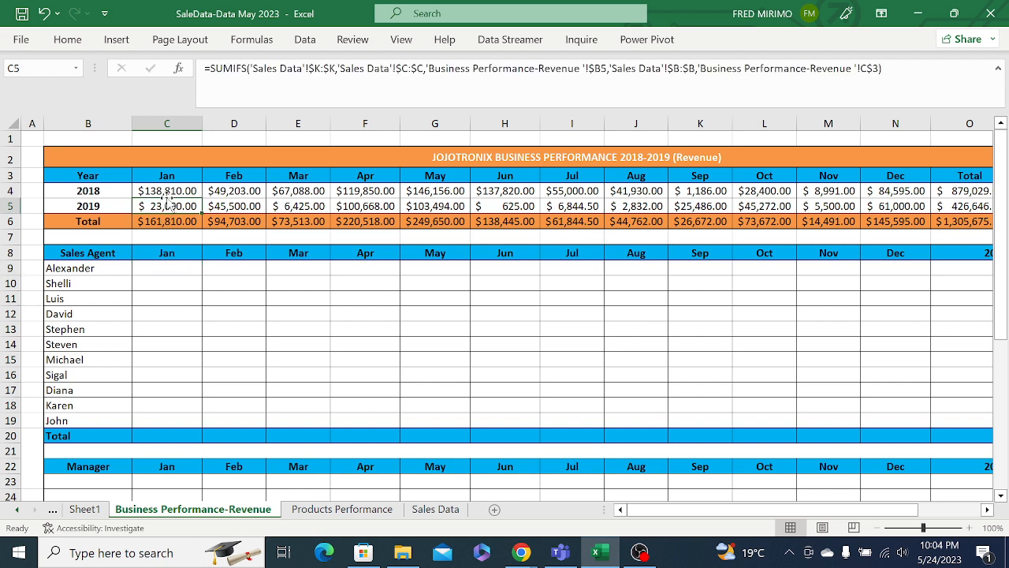
Start a SUMIFS formula in C9 with the absolute Sale_amt column 'Sales Data'!$K:$K as the sum range.
{"action": "left_click", "coordinate": [165, 267]}
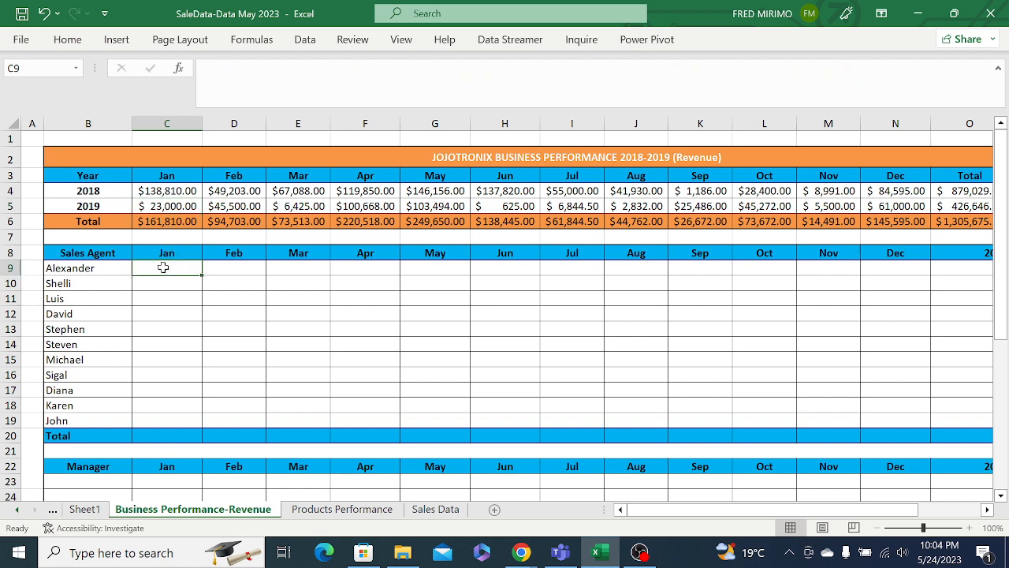
{"action": "type", "text": "=su"}
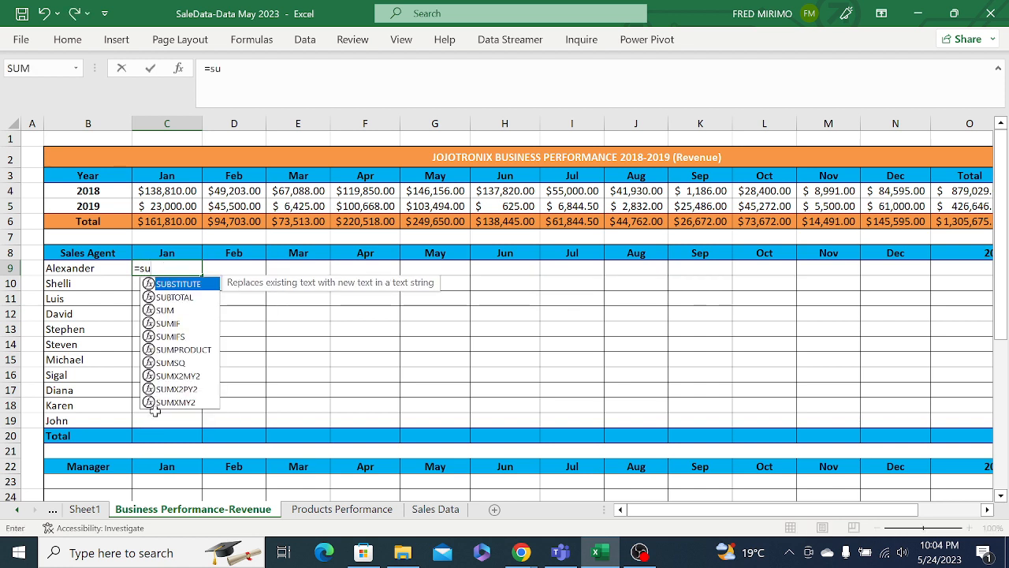
{"action": "double_click", "coordinate": [174, 336]}
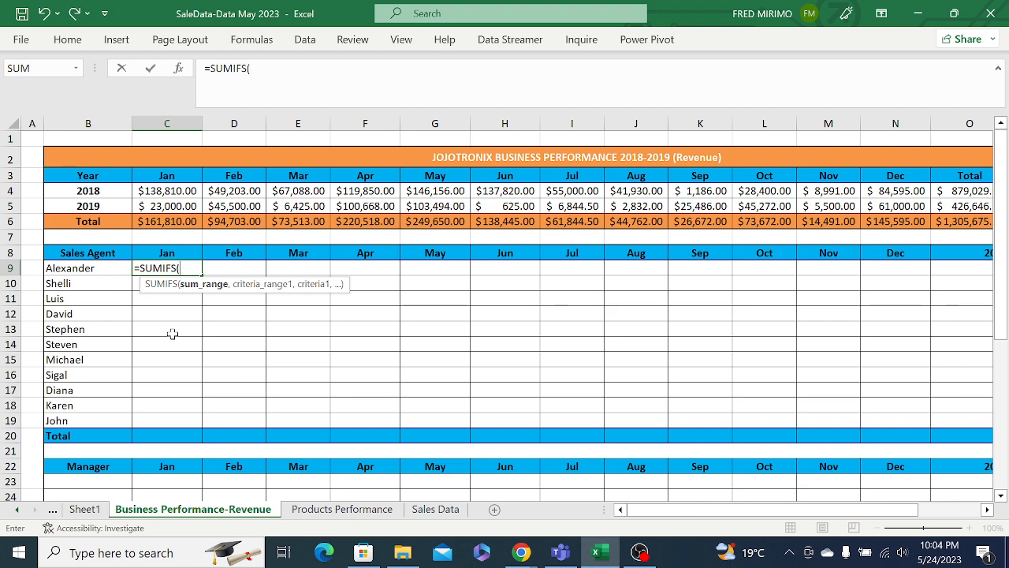
{"action": "left_click", "coordinate": [430, 510]}
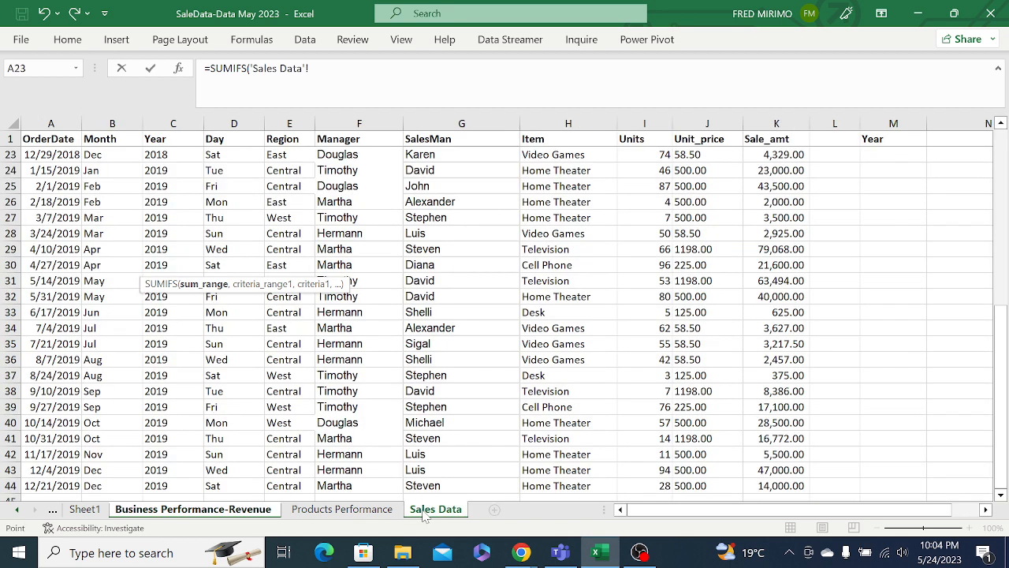
{"action": "left_click", "coordinate": [778, 124]}
{"action": "left_click", "coordinate": [325, 69]}
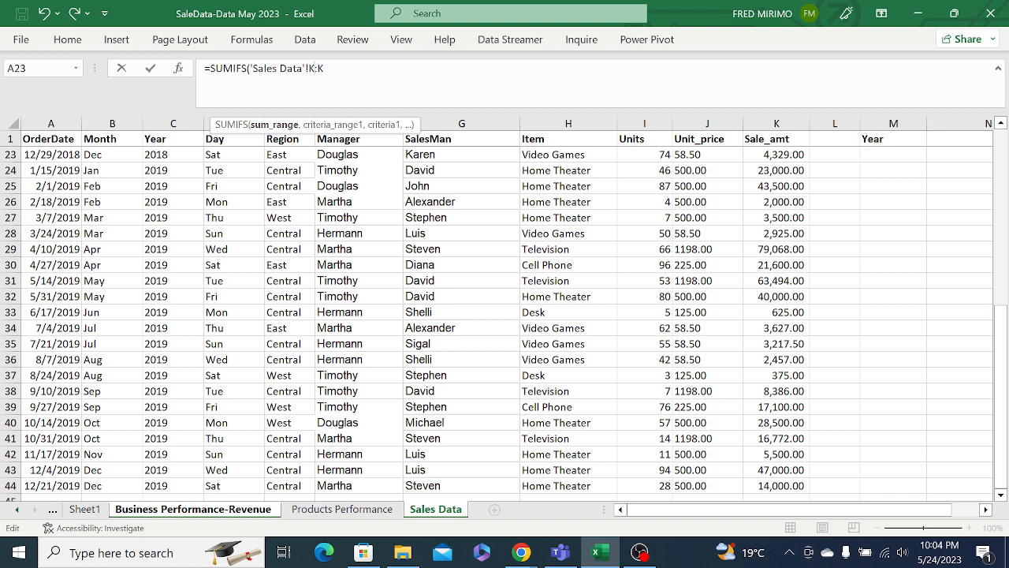
{"action": "key", "text": "F4"}
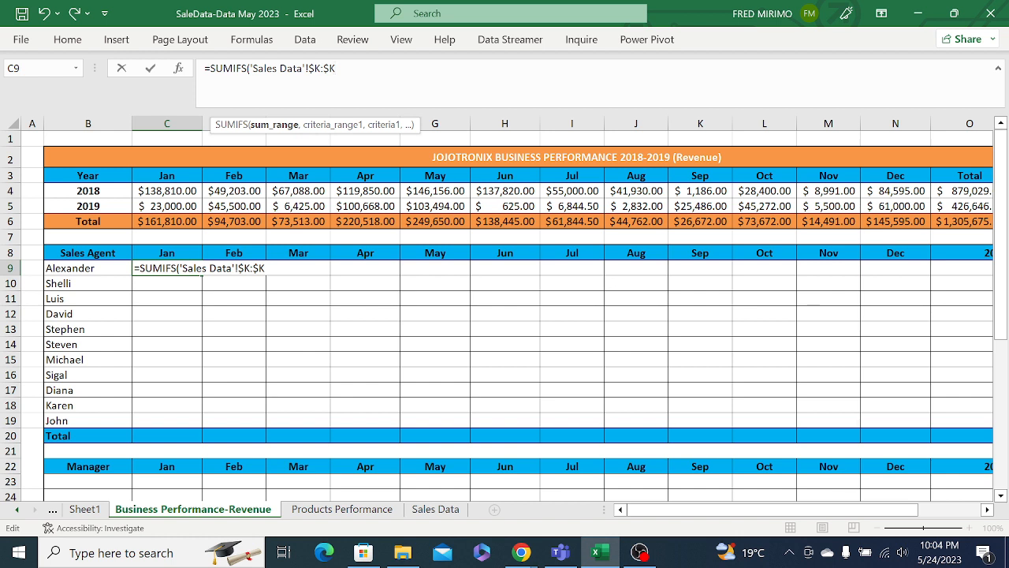
Add the SalesMan column 'Sales Data'!$G:$G as the first criteria range, with the column-locked agent cell $B9 as its criterion.
{"action": "type", "text": ","}
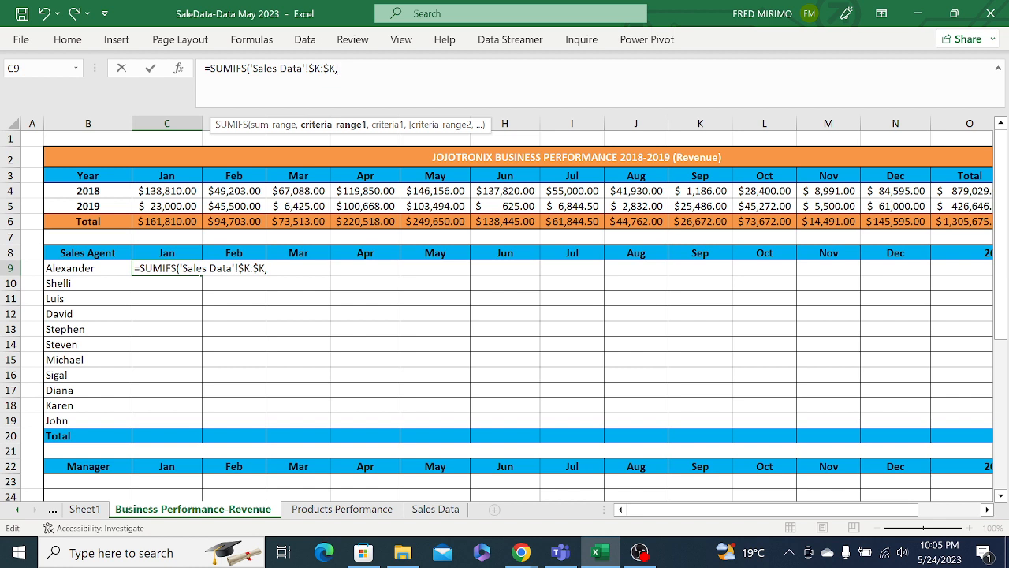
{"action": "left_click", "coordinate": [433, 509]}
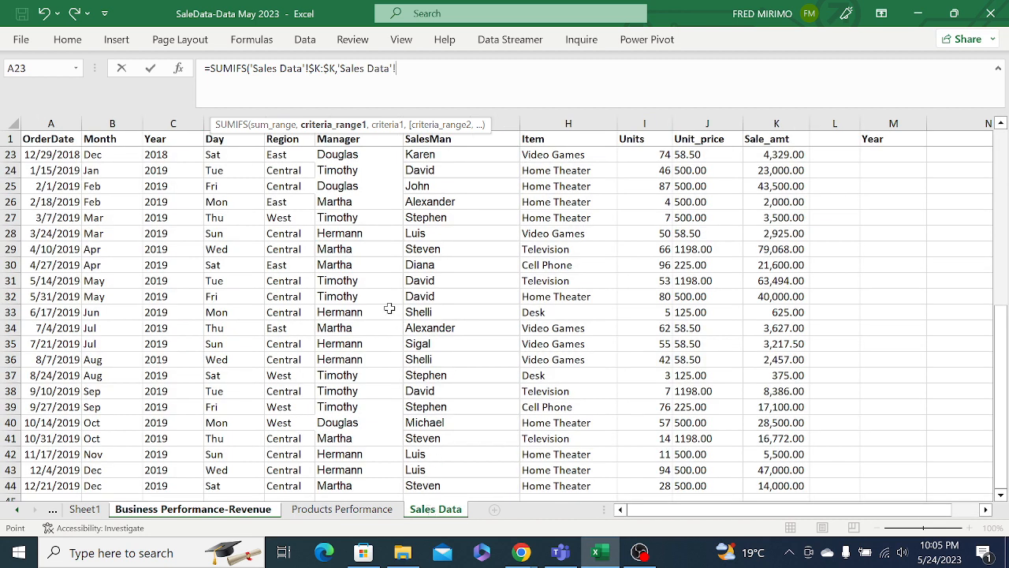
{"action": "left_click", "coordinate": [496, 119]}
{"action": "key", "text": "F4"}
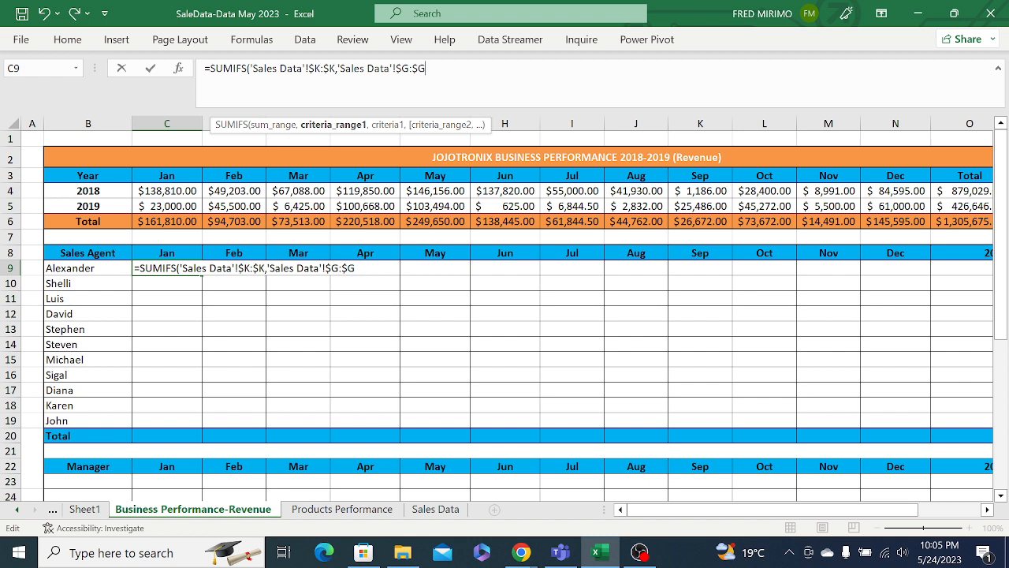
{"action": "type", "text": ","}
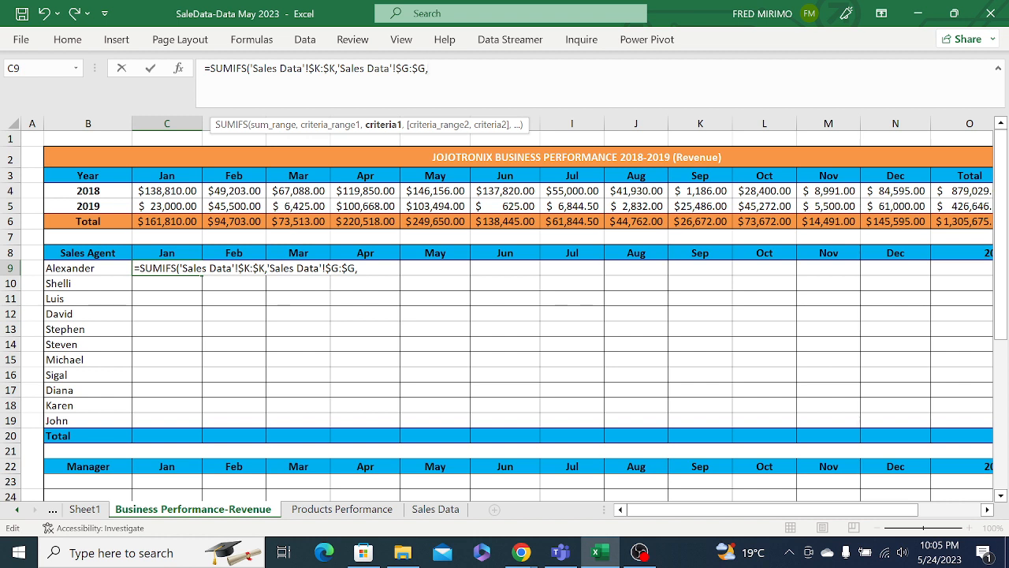
{"action": "left_click", "coordinate": [85, 269]}
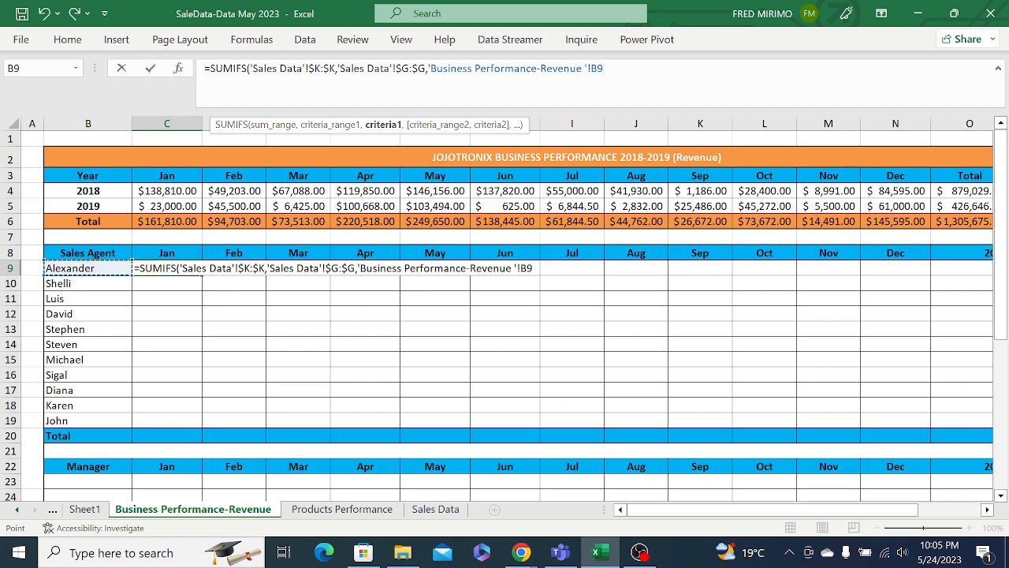
{"action": "key", "text": "F2"}
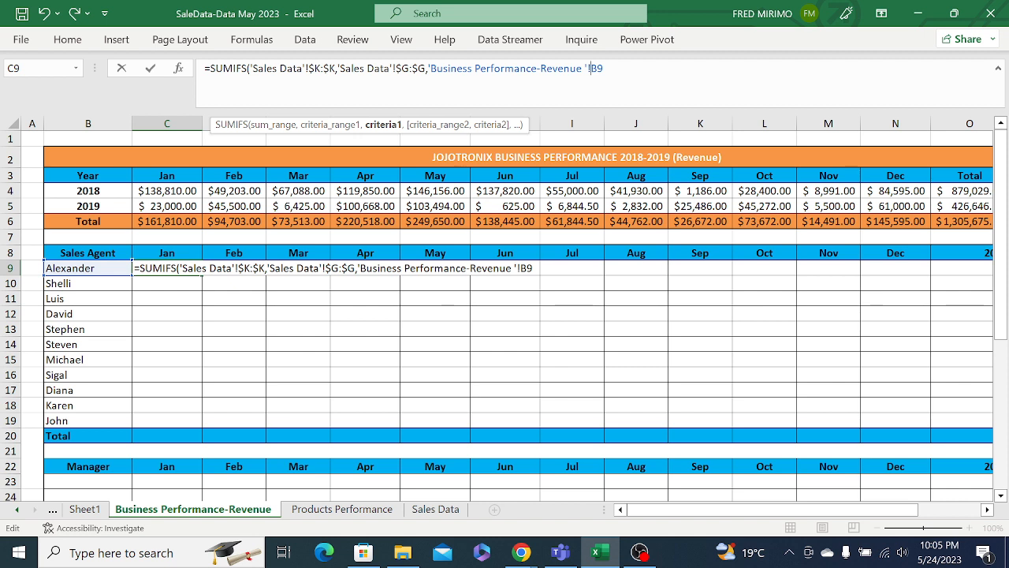
{"action": "key", "text": "F4"}
{"action": "key", "text": "F4"}
{"action": "key", "text": "F4"}
Add the Month column 'Sales Data'!$B:$B as the second, absolute criteria range of the SUMIFS formula in C9.
{"action": "type", "text": ","}
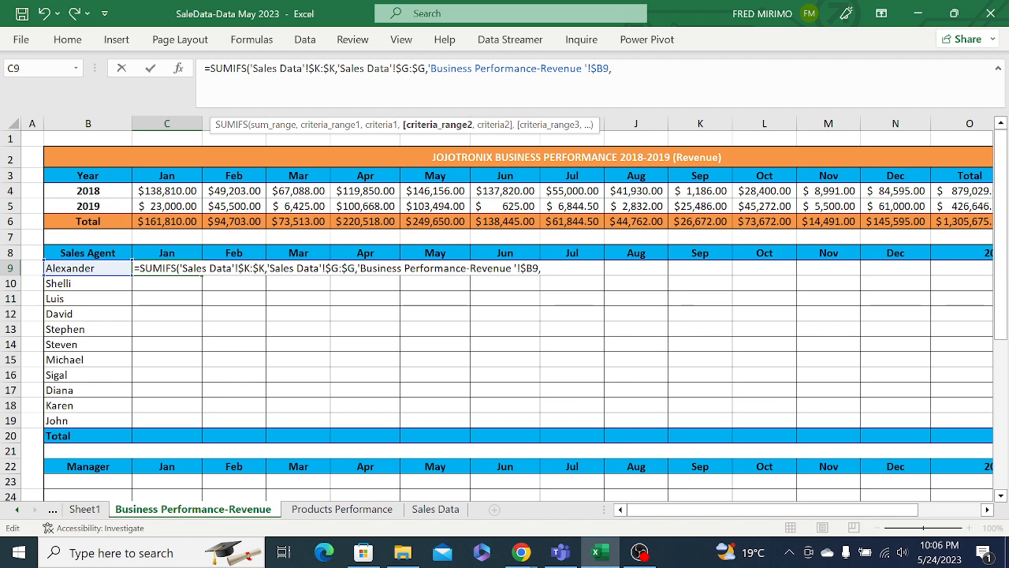
{"action": "left_click", "coordinate": [439, 511]}
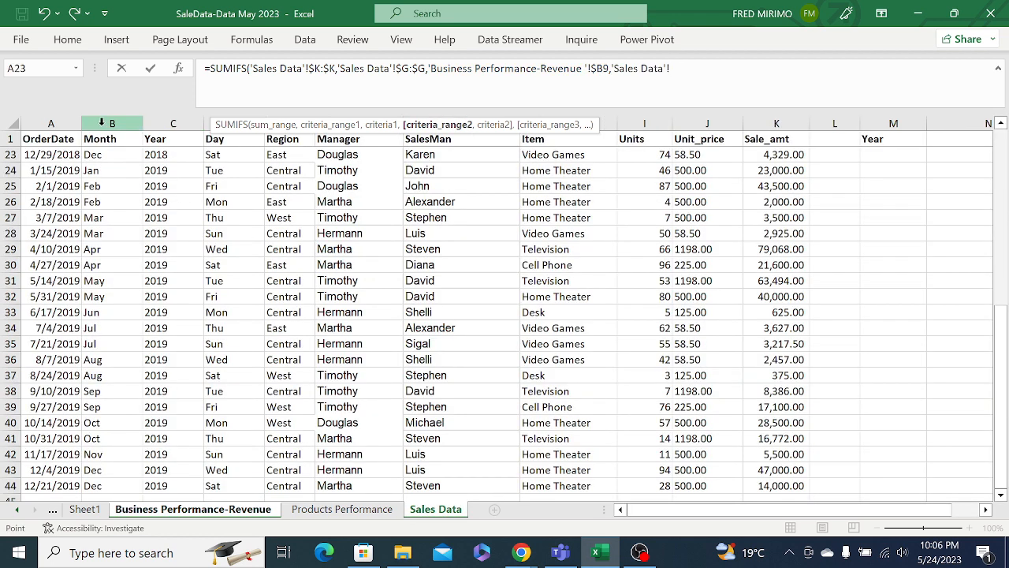
{"action": "left_click", "coordinate": [101, 123]}
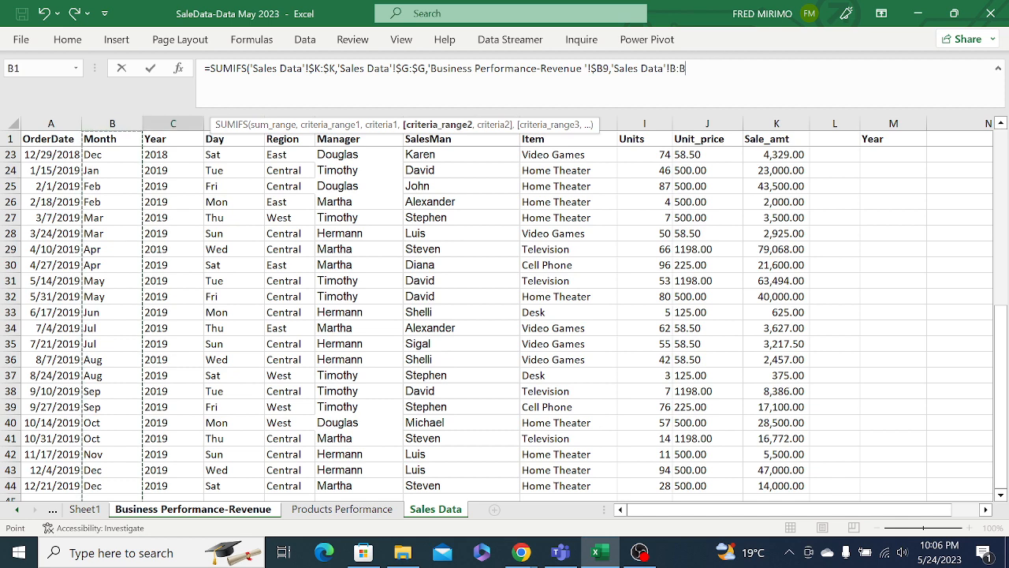
{"action": "left_click", "coordinate": [676, 69]}
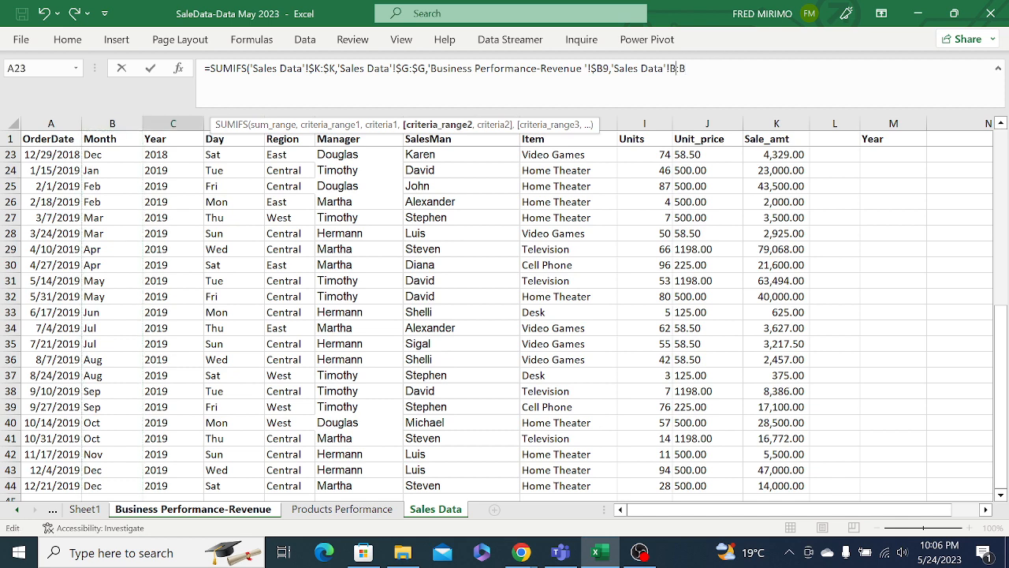
{"action": "key", "text": "F4"}
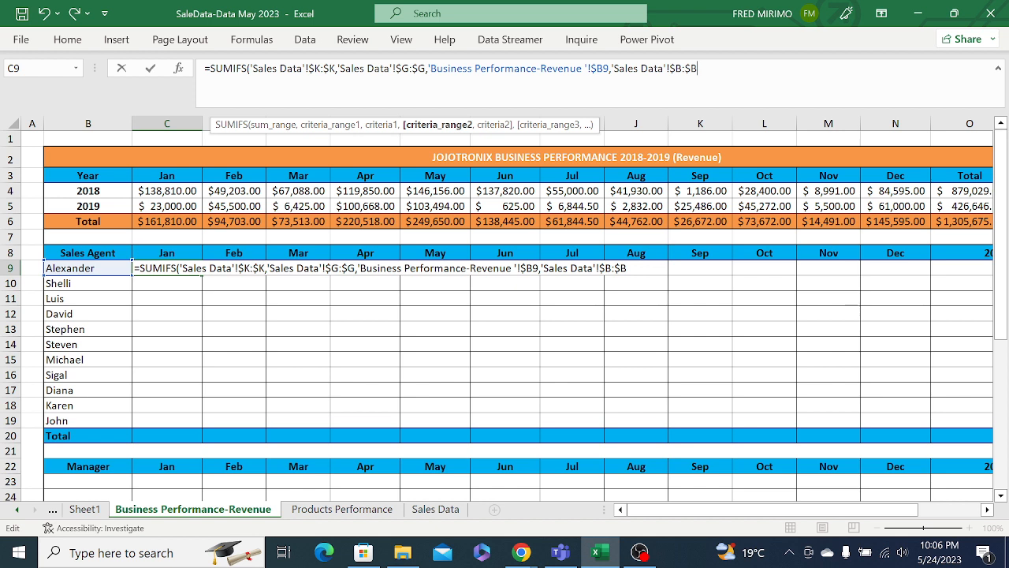
{"action": "type", "text": ","}
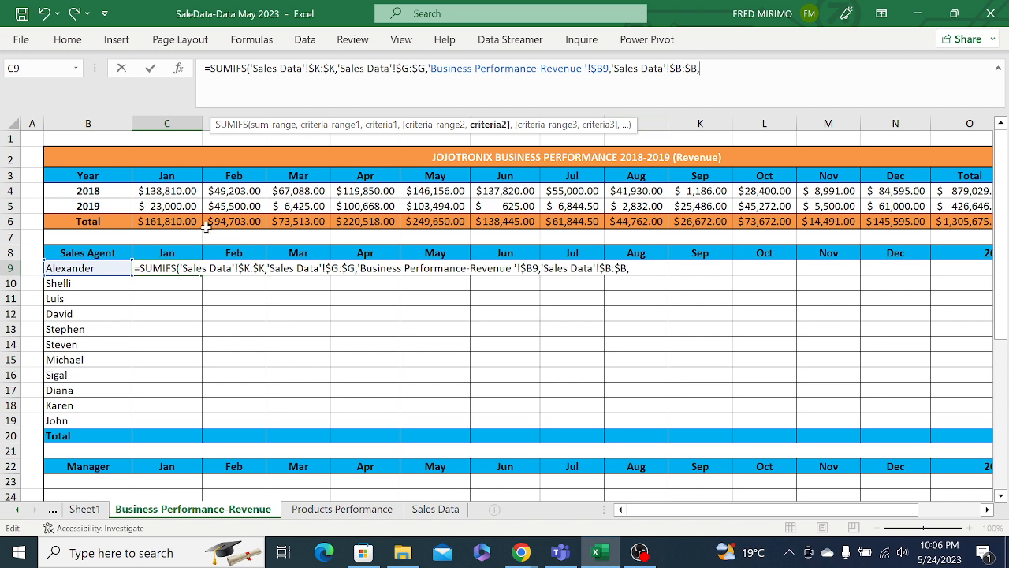
Use the row-locked Jan header C$8 as the second criterion and complete the SUMIFS formula in C9.
{"action": "left_click", "coordinate": [170, 253]}
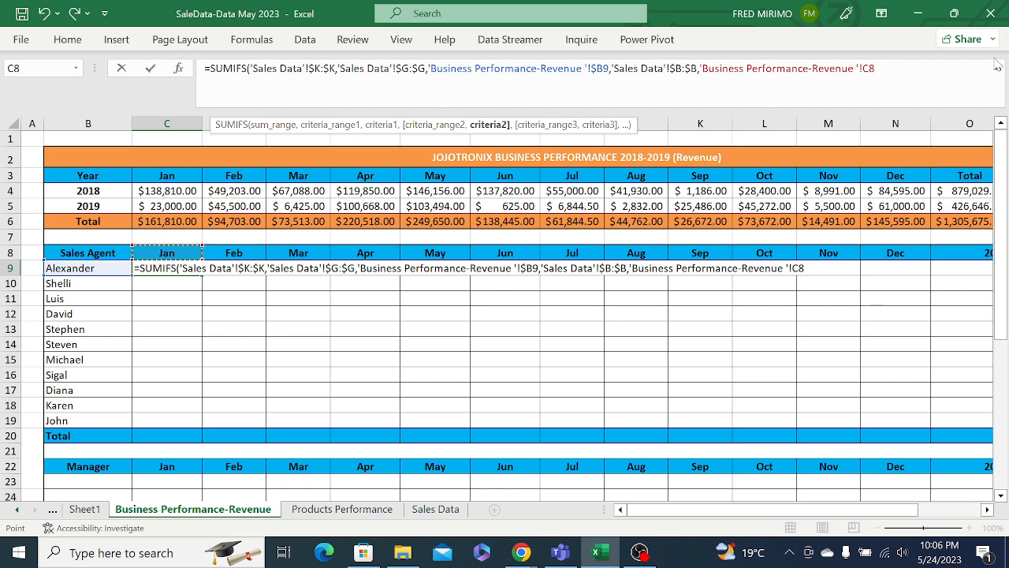
{"action": "left_click", "coordinate": [871, 68]}
{"action": "left_click", "coordinate": [871, 67]}
{"action": "type", "text": "$8"}
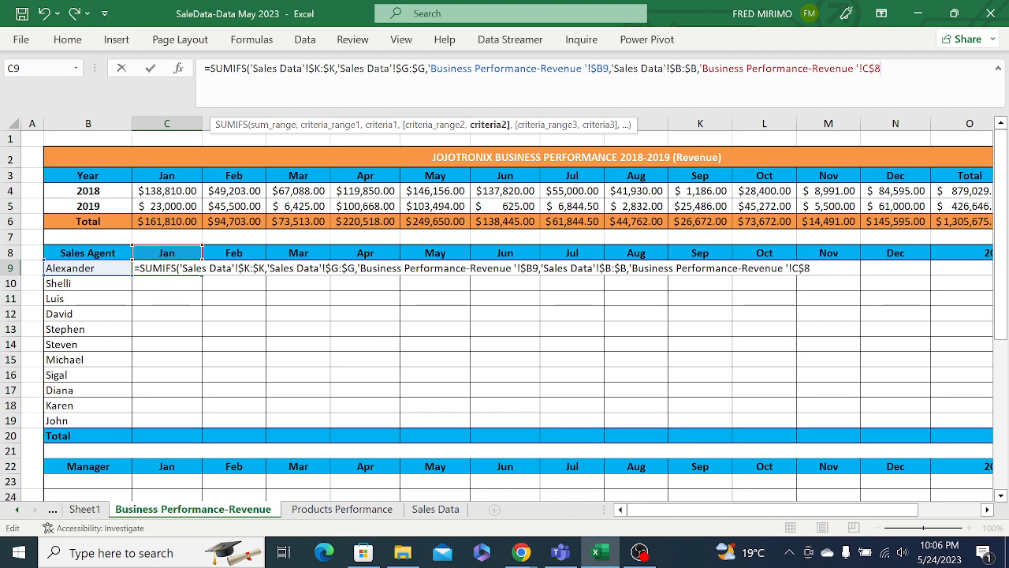
{"action": "type", "text": ")"}
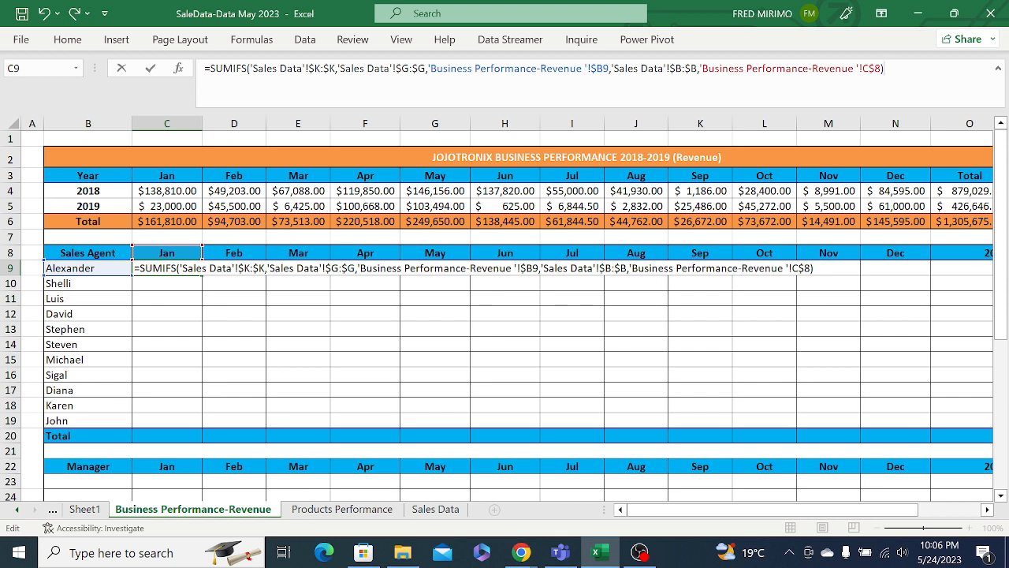
{"action": "key", "text": "Return"}
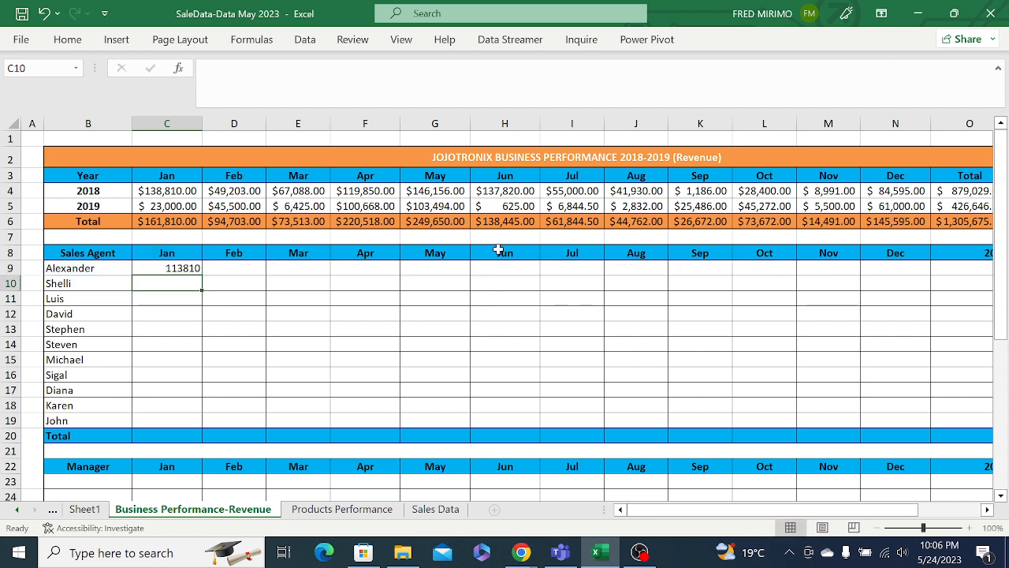
Fill the SUMIFS formula from C9 across to December in column N and down to the last sales agent in row 19.
{"action": "left_click", "coordinate": [178, 269]}
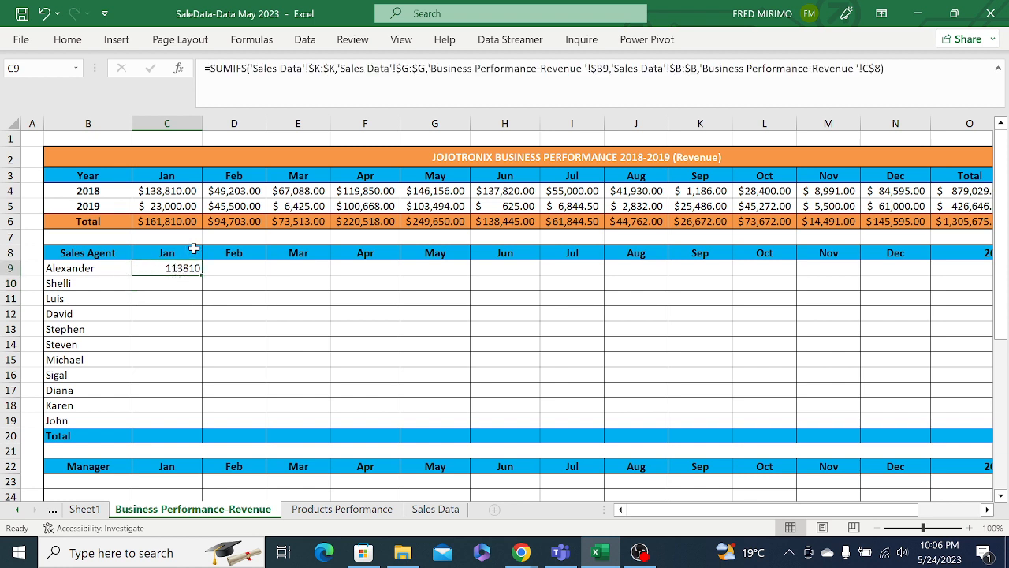
{"action": "left_click", "coordinate": [174, 253]}
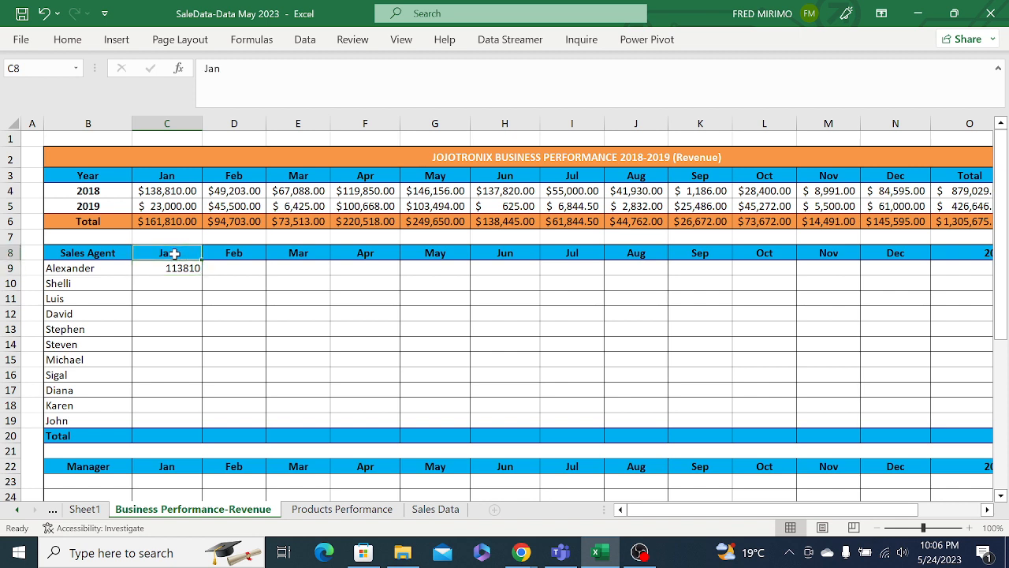
{"action": "left_click", "coordinate": [162, 299]}
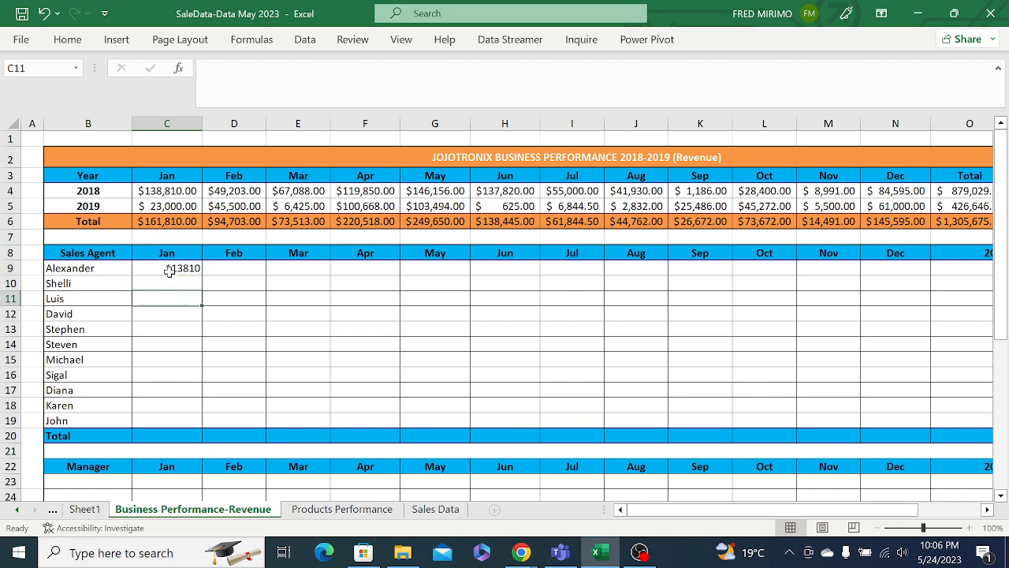
{"action": "left_click", "coordinate": [169, 269]}
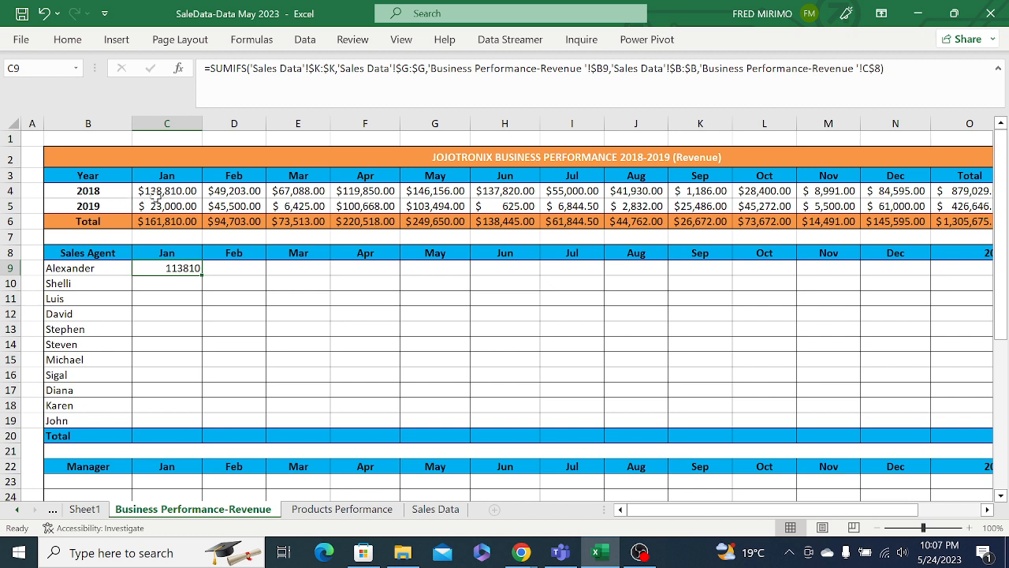
{"action": "left_click", "coordinate": [160, 310]}
{"action": "left_click", "coordinate": [171, 270]}
{"action": "left_click_drag", "start_coordinate": [202, 275], "coordinate": [904, 270]}
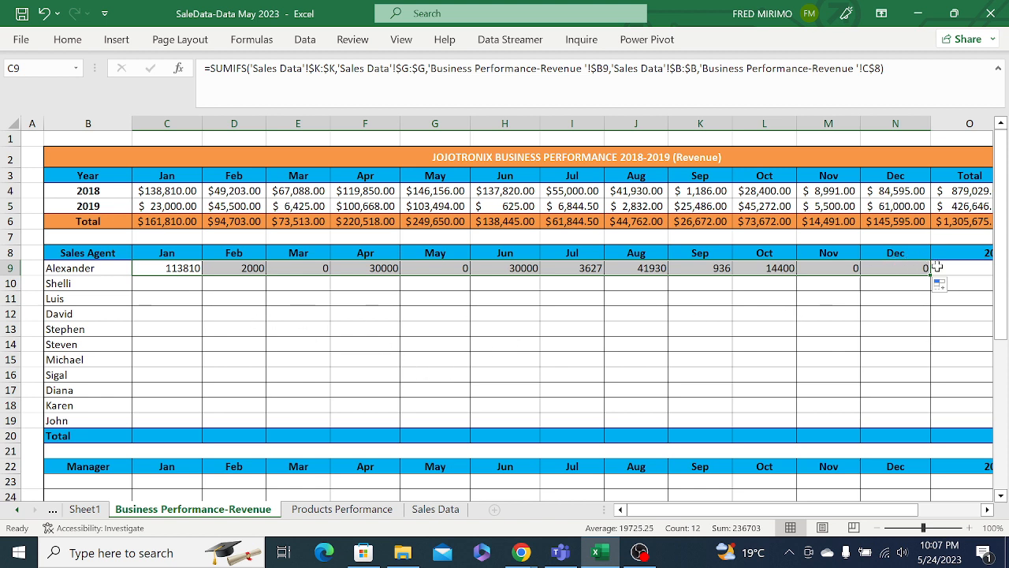
{"action": "left_click_drag", "start_coordinate": [931, 274], "coordinate": [944, 422]}
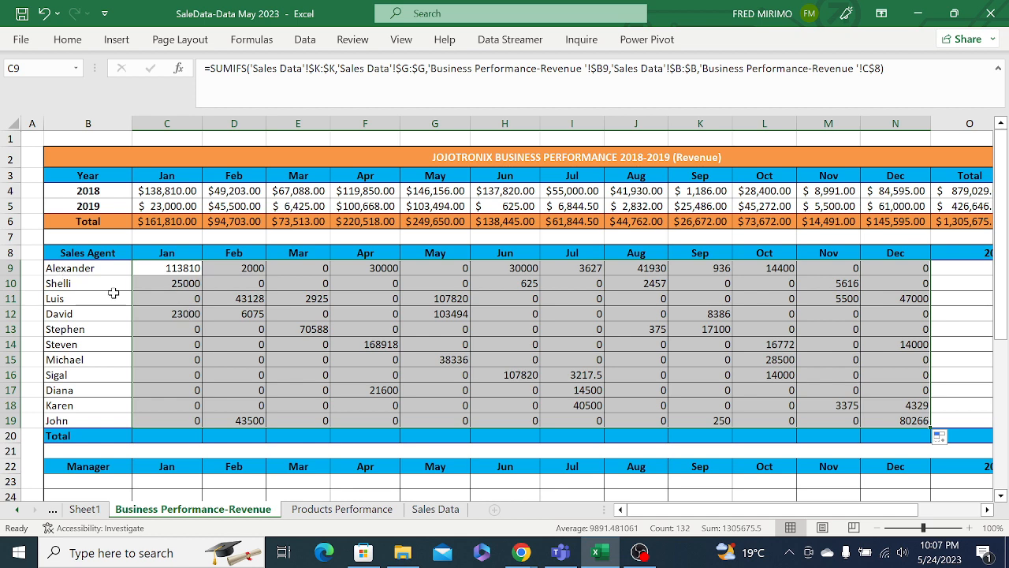
Check the agent cells B10 to B12 and the filled SUMIFS formula for February in D10.
{"action": "left_click", "coordinate": [82, 283]}
{"action": "left_click", "coordinate": [77, 298]}
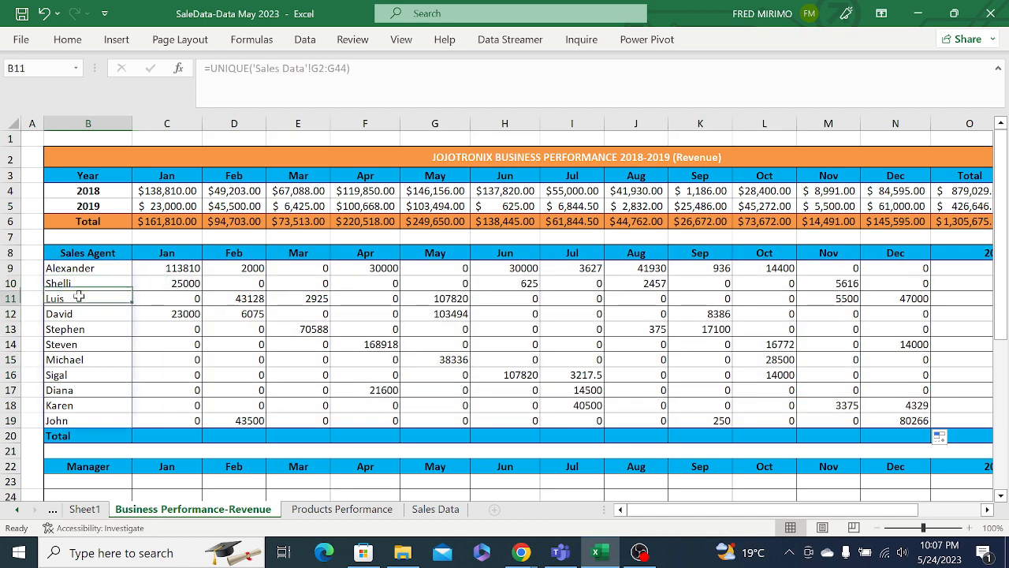
{"action": "left_click", "coordinate": [71, 314]}
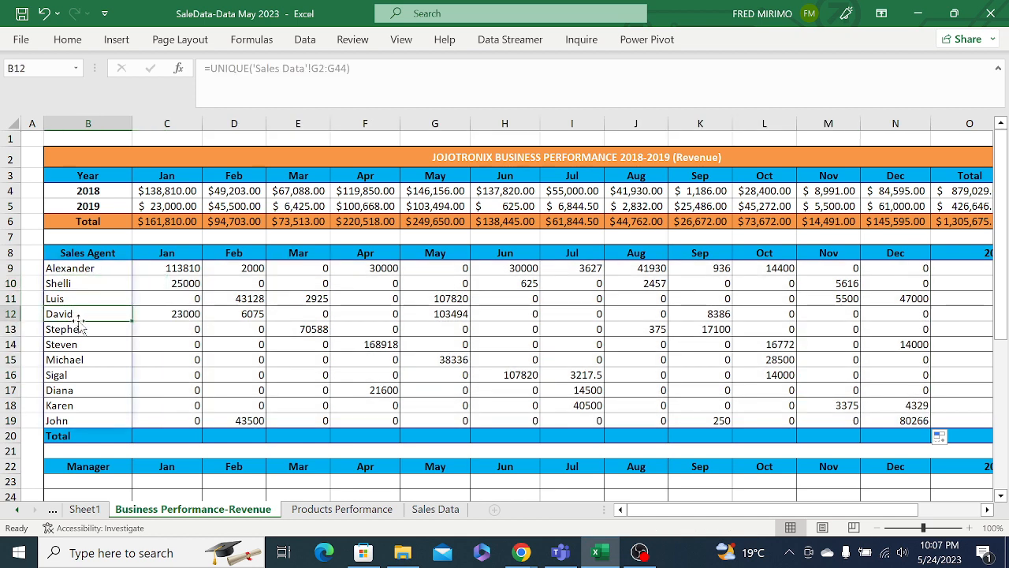
{"action": "left_click", "coordinate": [319, 339]}
{"action": "left_click", "coordinate": [255, 285]}
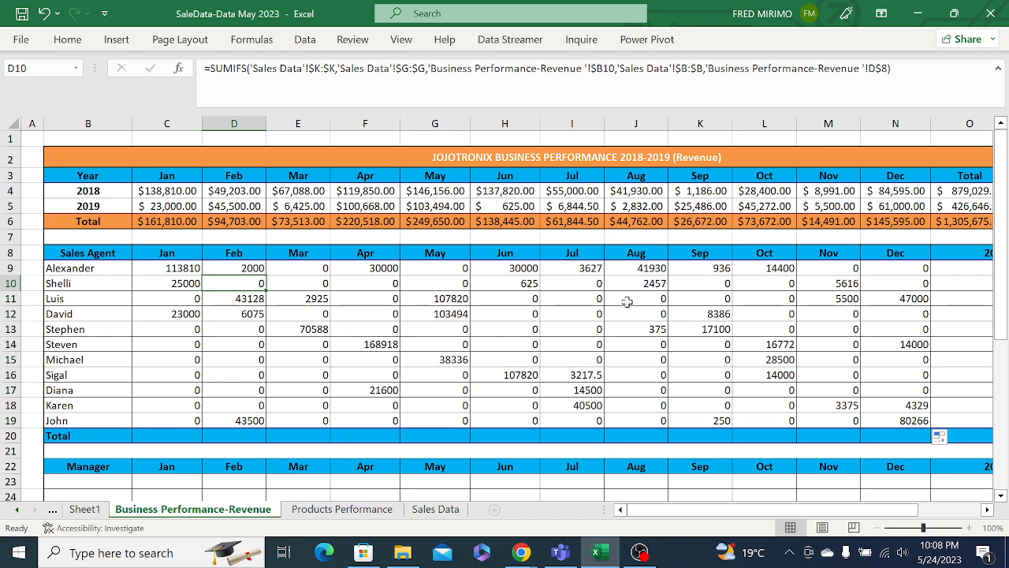
Examine the monthly revenue of the agent in row 11, comparing the SUMIFS formulas from February to October.
{"action": "left_click", "coordinate": [581, 298]}
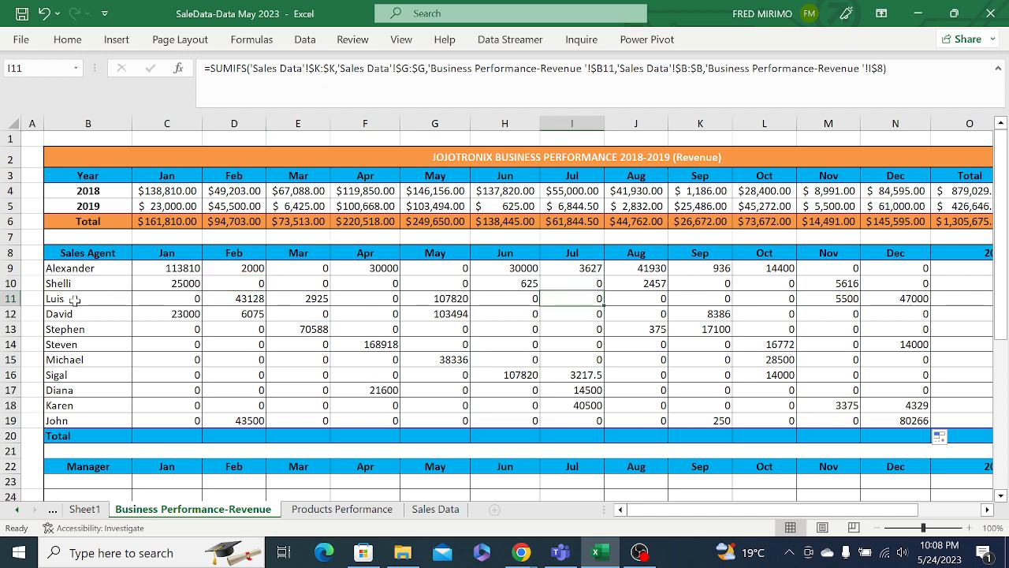
{"action": "left_click", "coordinate": [9, 298]}
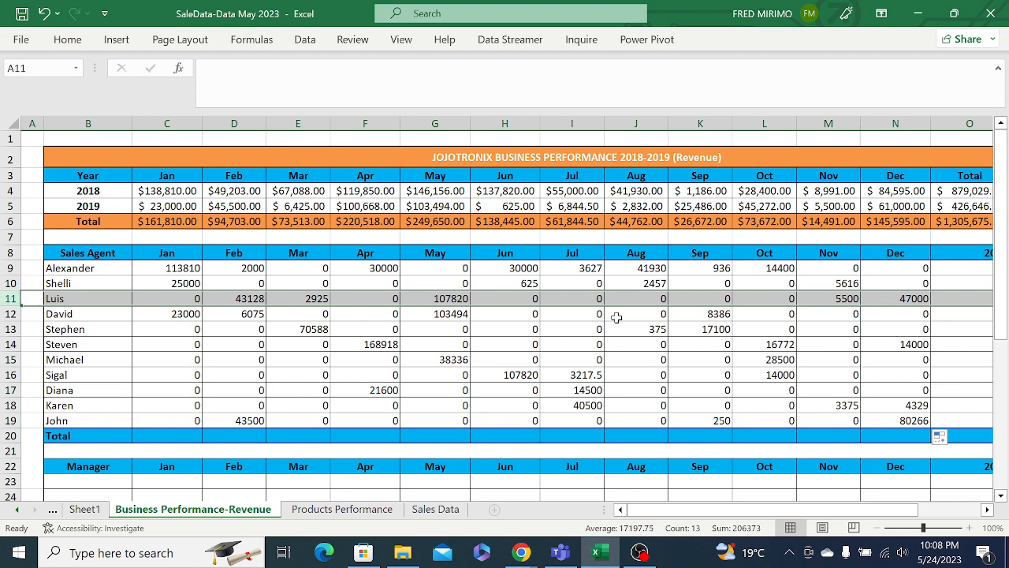
{"action": "left_click", "coordinate": [507, 299]}
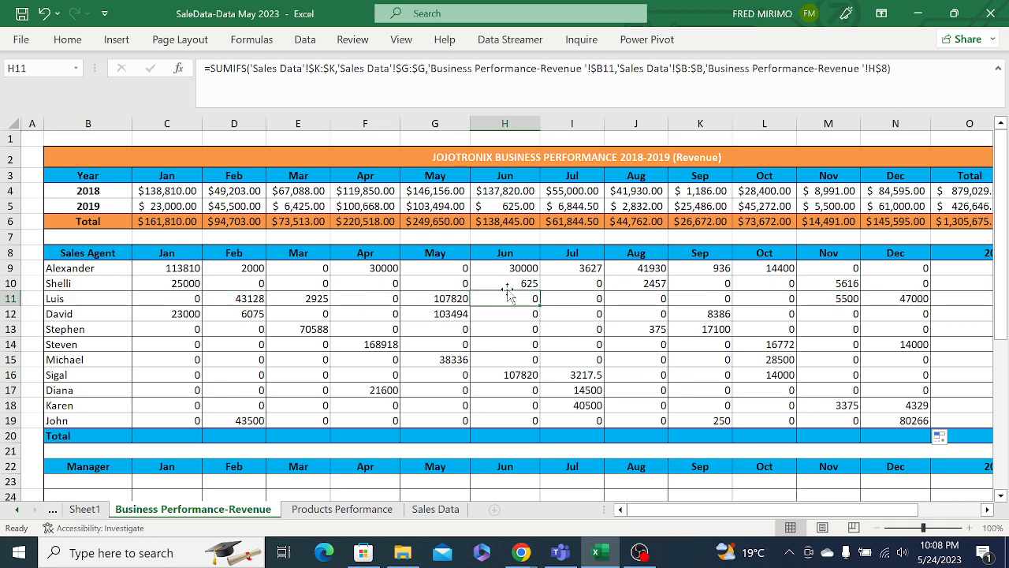
{"action": "left_click", "coordinate": [578, 302]}
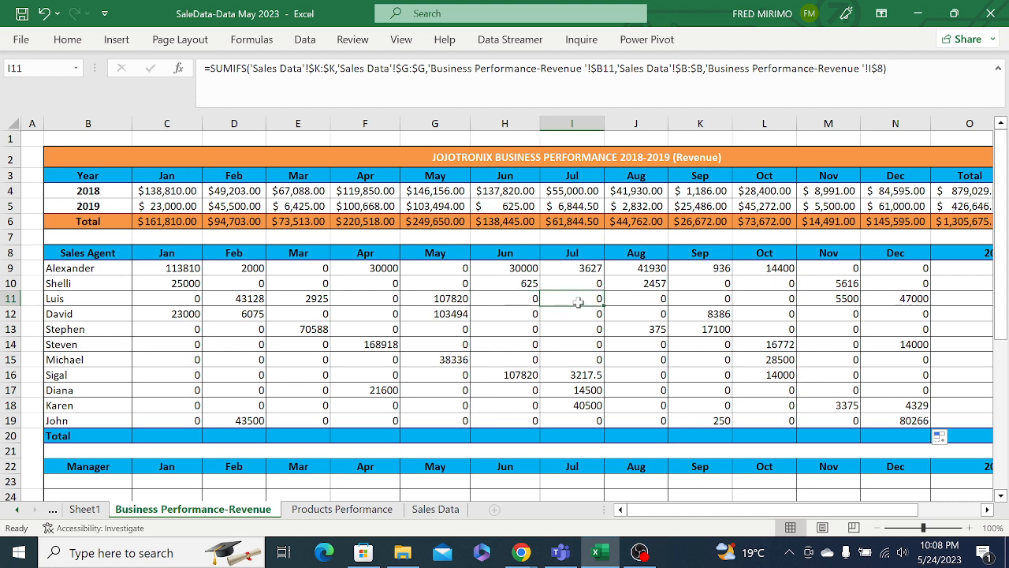
{"action": "left_click", "coordinate": [650, 301]}
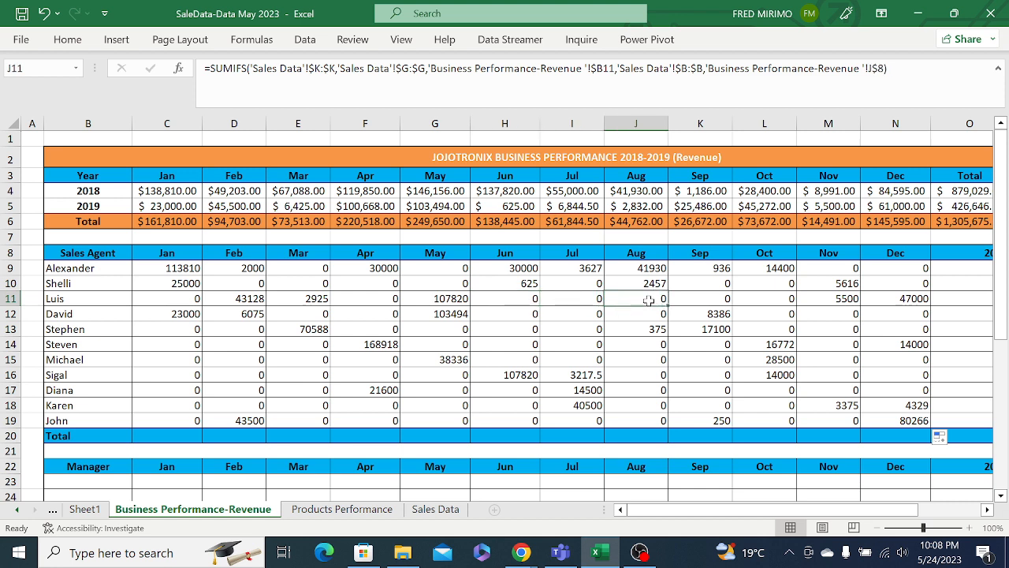
{"action": "left_click", "coordinate": [716, 300]}
{"action": "left_click", "coordinate": [787, 300]}
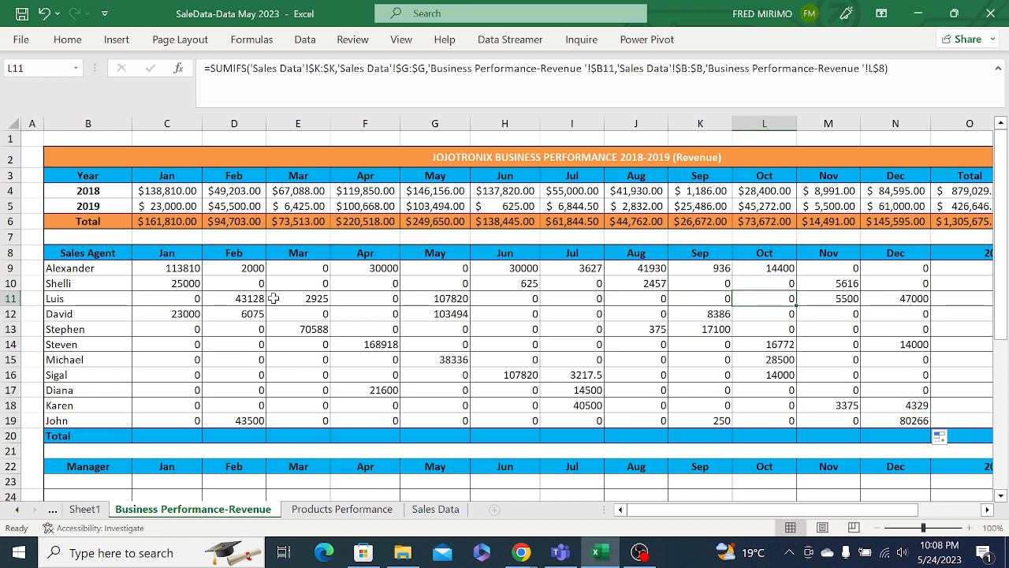
{"action": "left_click", "coordinate": [251, 311]}
{"action": "left_click", "coordinate": [244, 299]}
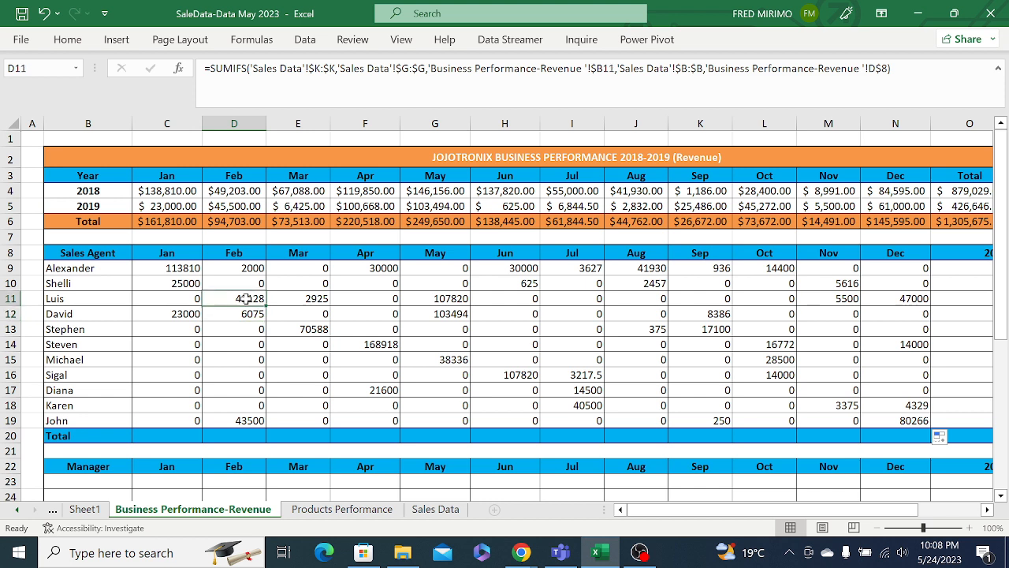
{"action": "left_click", "coordinate": [93, 298]}
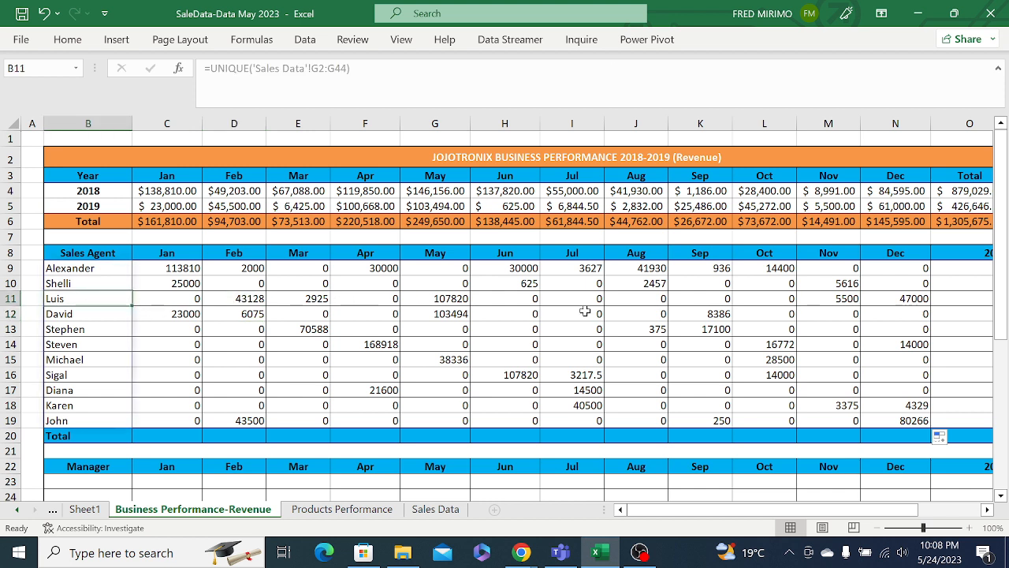
{"action": "left_click", "coordinate": [509, 298]}
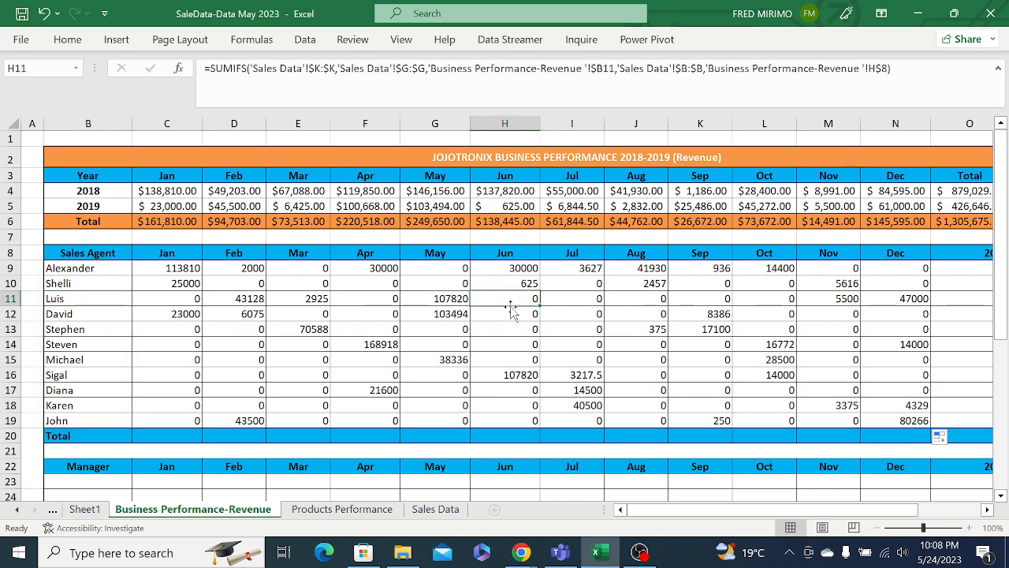
{"action": "left_click", "coordinate": [790, 298]}
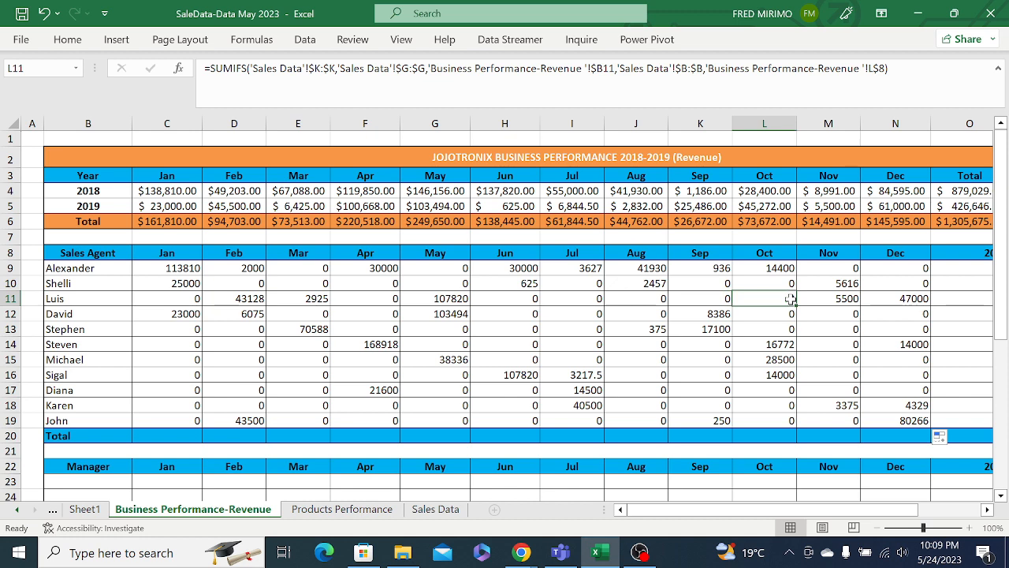
Review the 2018, 2019 and Total columns of the Sales Agent section alongside the monthly formulas in K11 and J9.
{"action": "left_click", "coordinate": [988, 511]}
{"action": "left_click", "coordinate": [988, 511]}
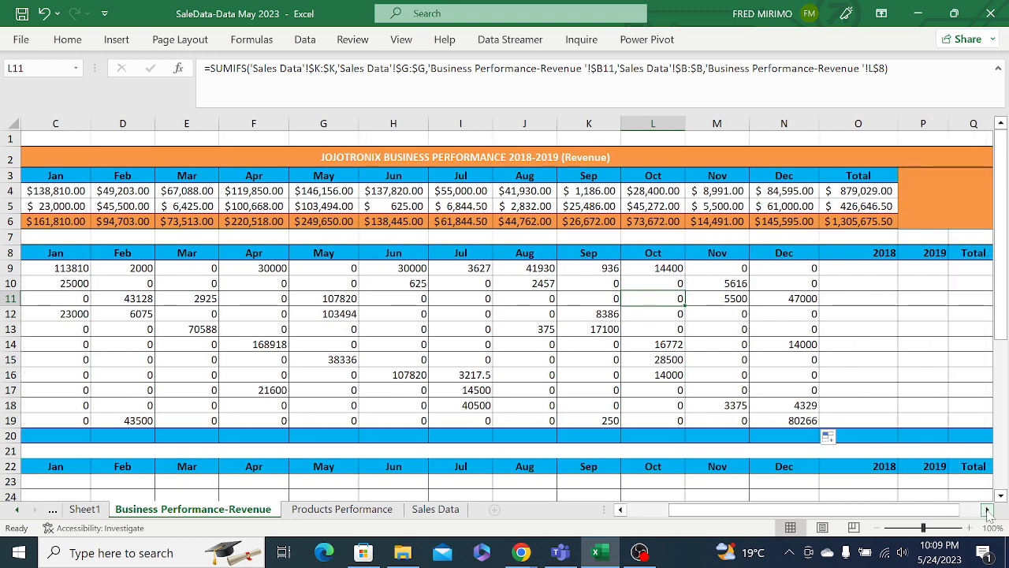
{"action": "left_click", "coordinate": [988, 511]}
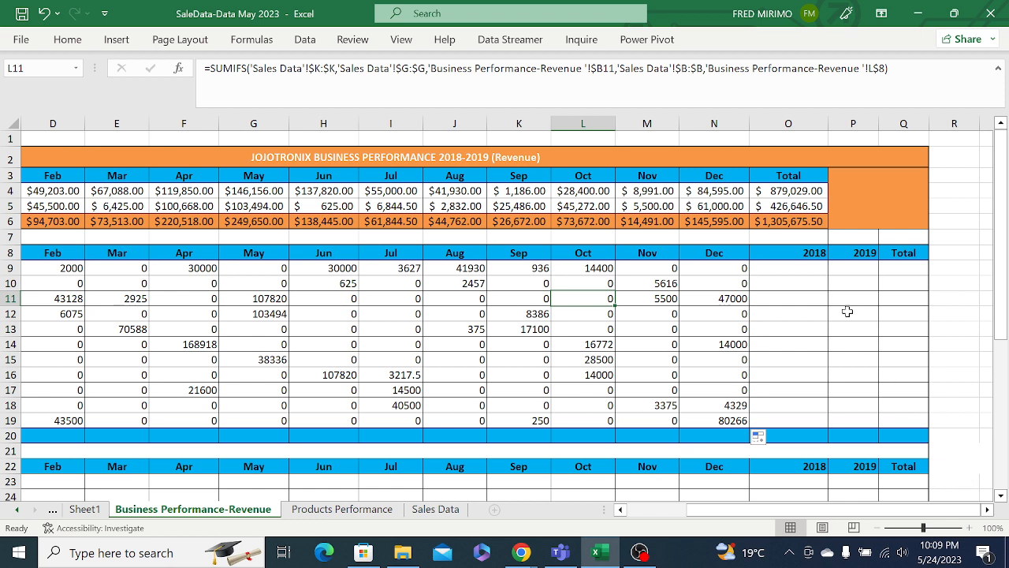
{"action": "left_click", "coordinate": [492, 301]}
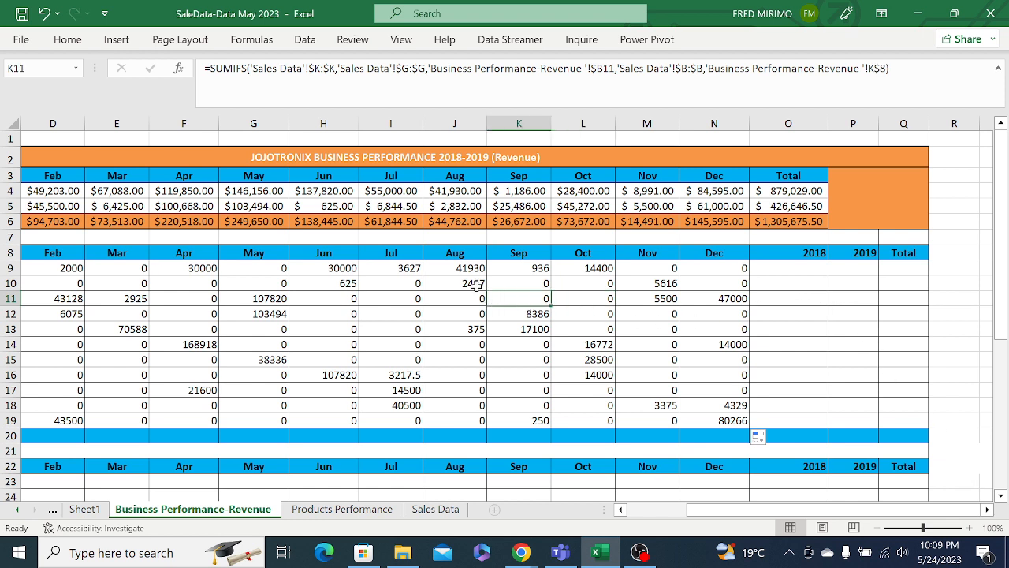
{"action": "left_click", "coordinate": [461, 271]}
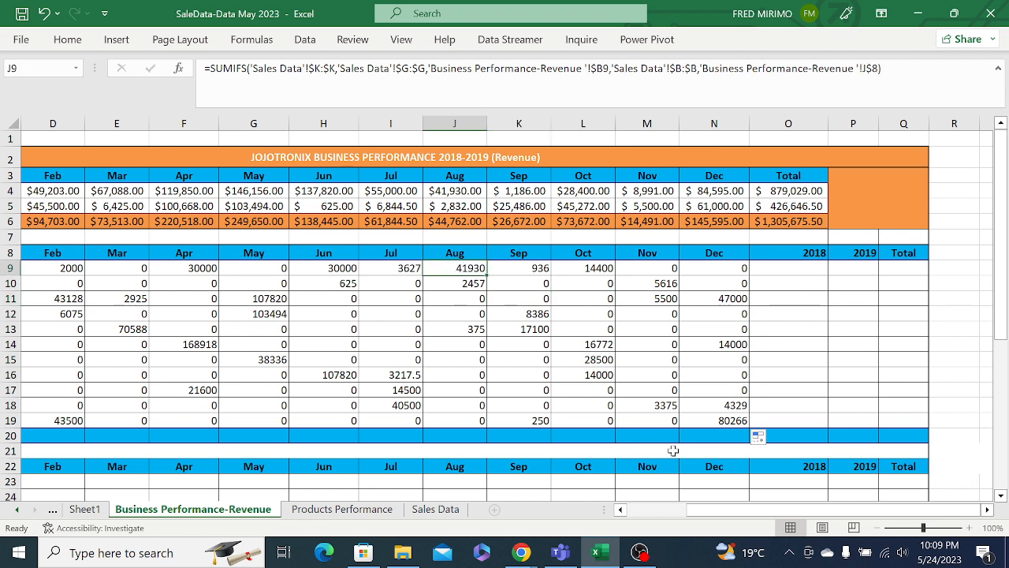
{"action": "left_click_drag", "start_coordinate": [700, 514], "coordinate": [651, 514]}
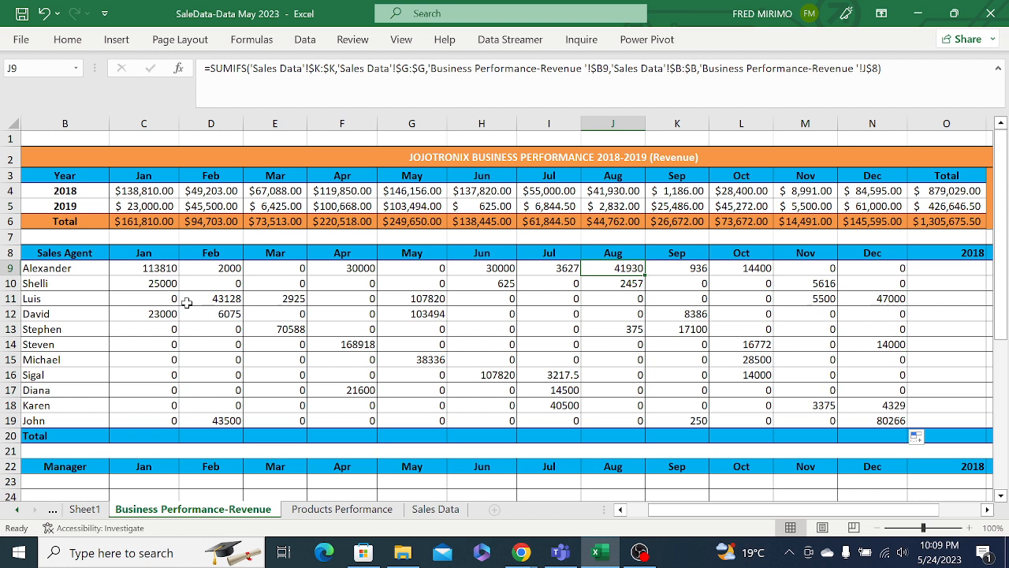
{"action": "left_click", "coordinate": [986, 511]}
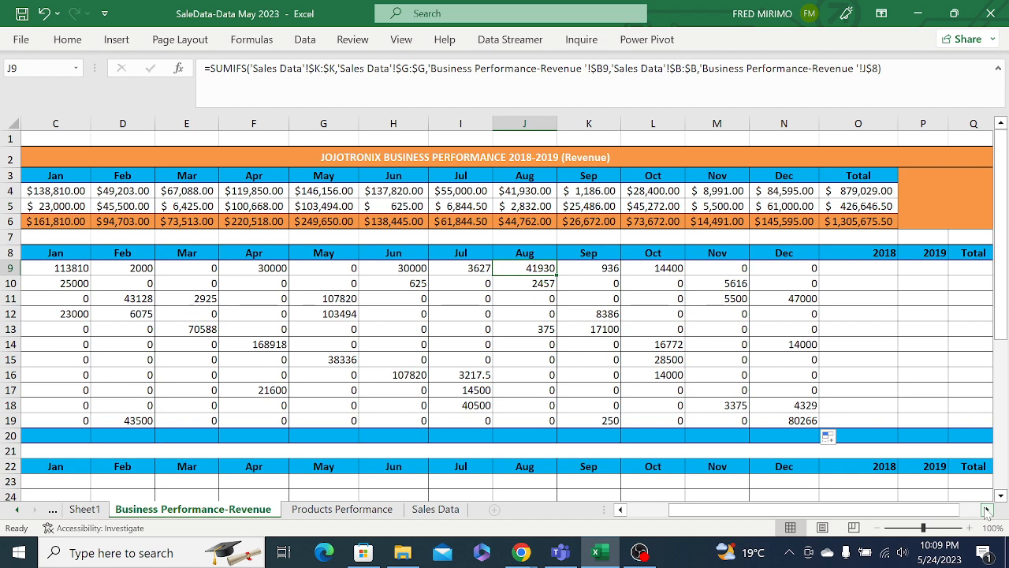
Start a SUMIFS formula in O9 under 2018 with the Sale_amt column 'Sales Data'!$K:$K as the absolute sum range.
{"action": "left_click", "coordinate": [987, 511]}
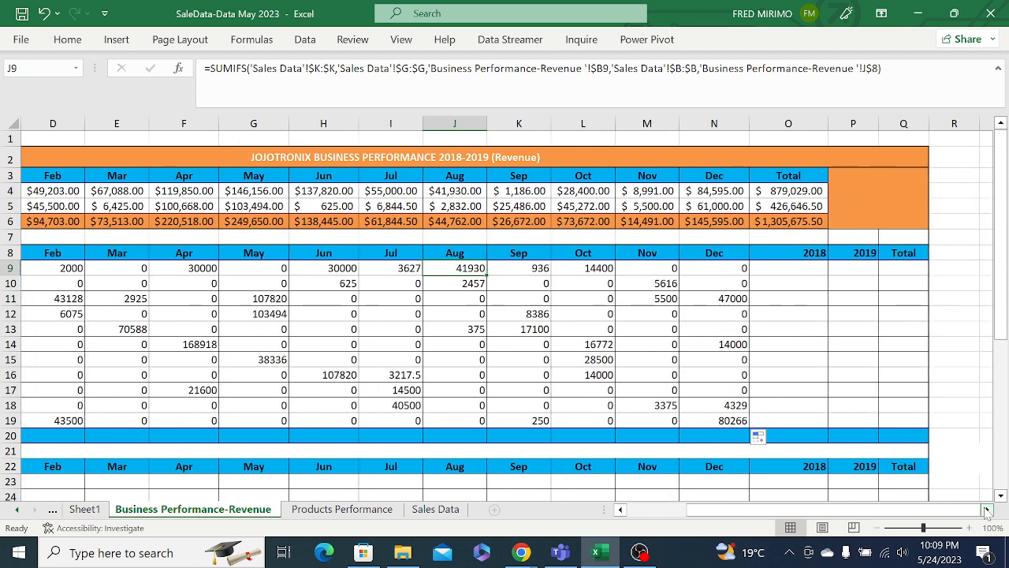
{"action": "left_click", "coordinate": [799, 269]}
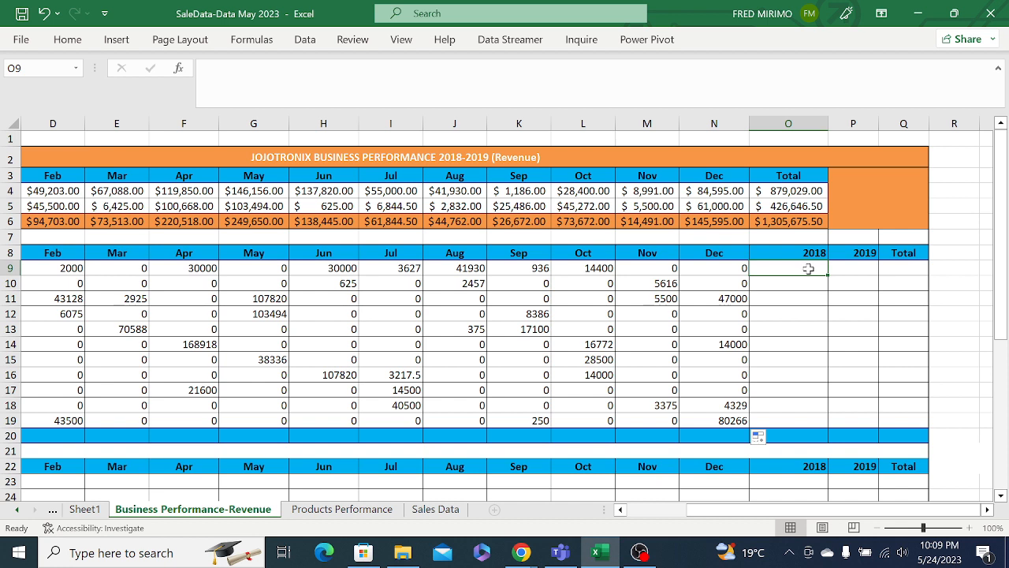
{"action": "left_click", "coordinate": [850, 268]}
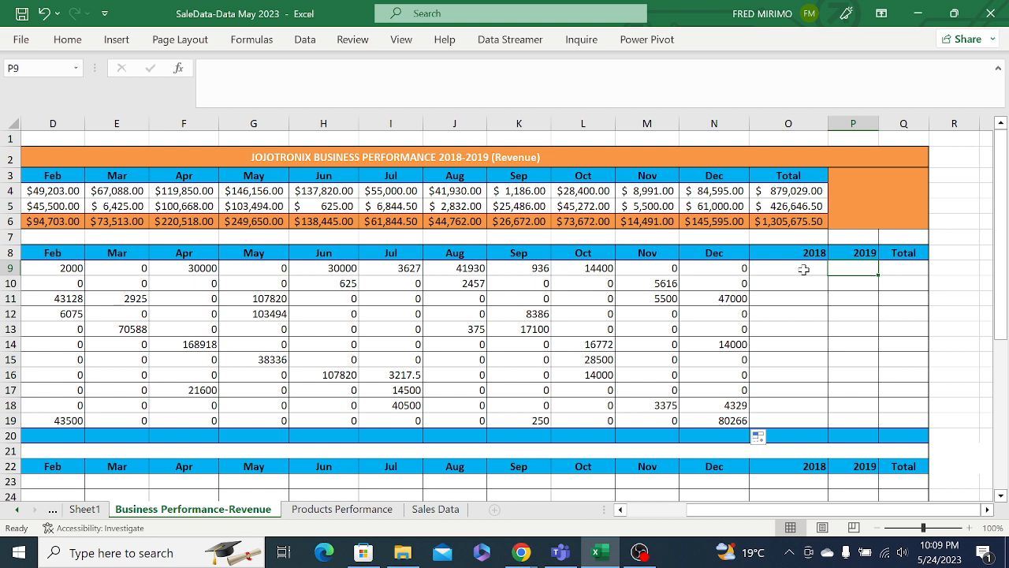
{"action": "left_click", "coordinate": [889, 266]}
{"action": "left_click", "coordinate": [813, 268]}
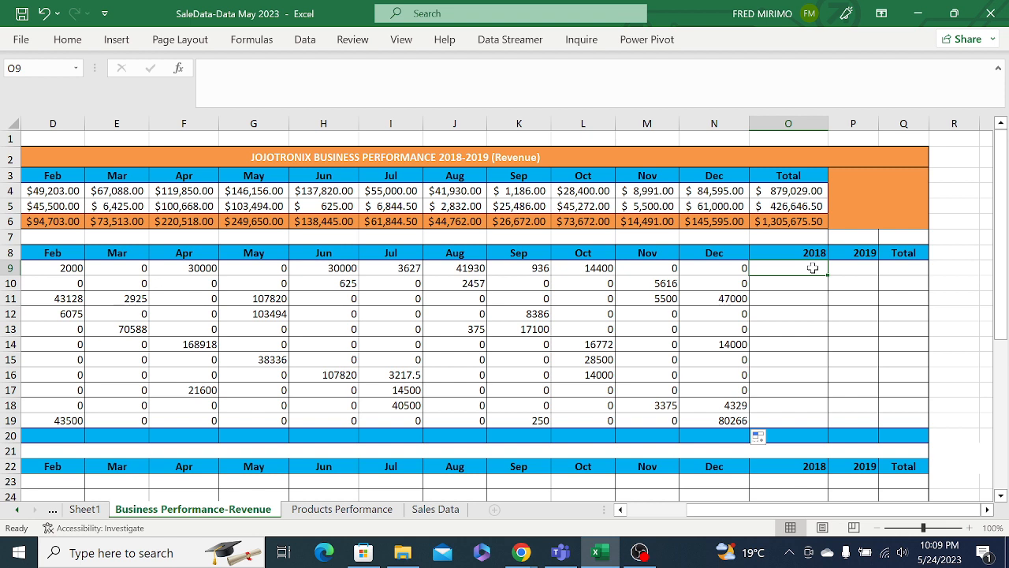
{"action": "type", "text": "=su"}
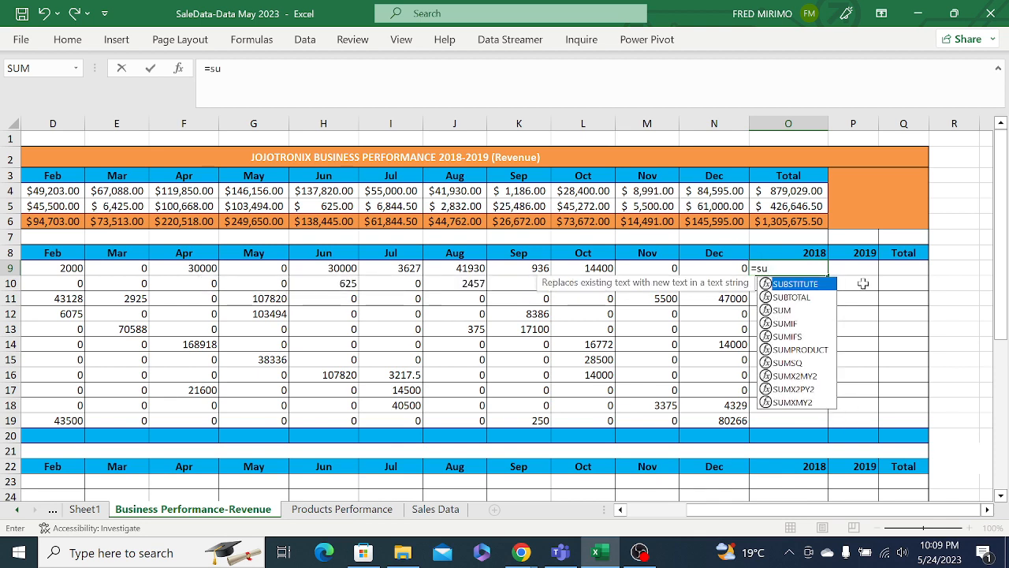
{"action": "double_click", "coordinate": [789, 336]}
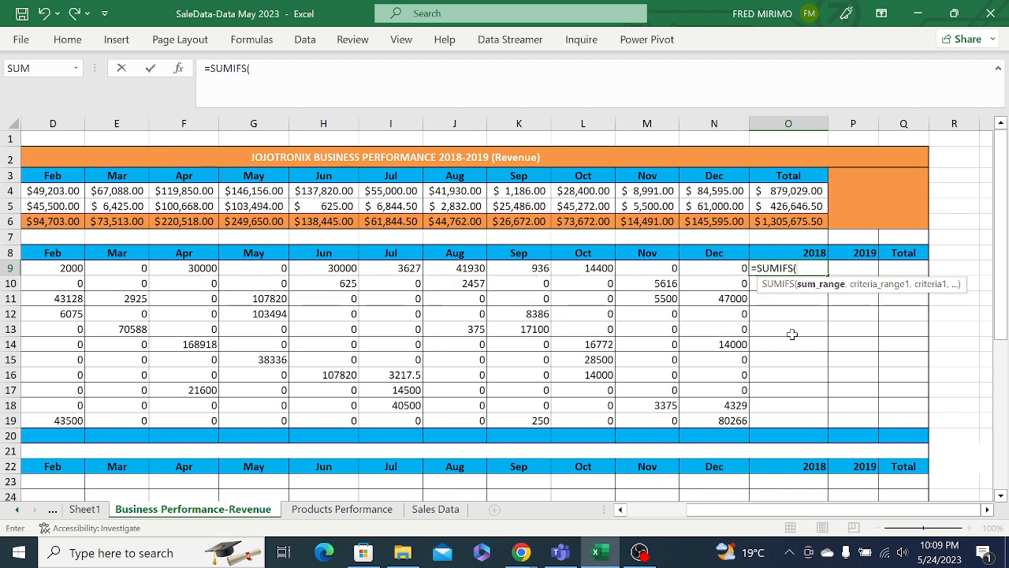
{"action": "left_click", "coordinate": [422, 510]}
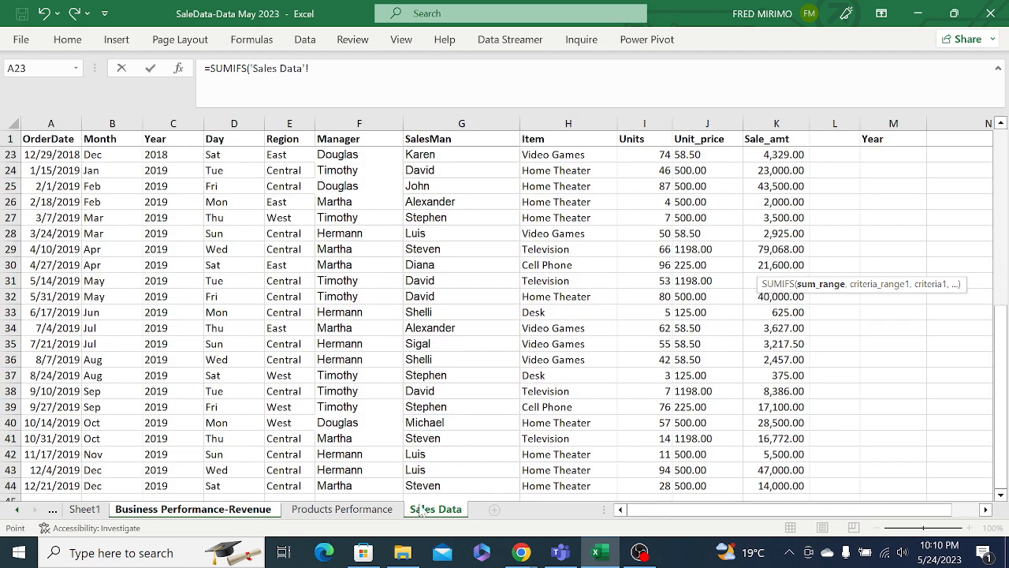
{"action": "left_click", "coordinate": [769, 125]}
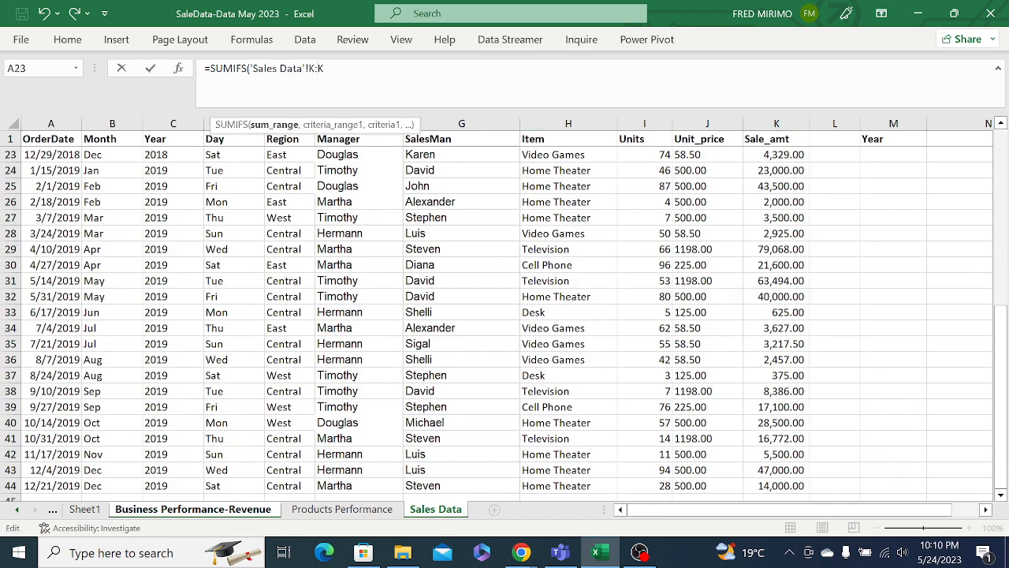
{"action": "key", "text": "F4"}
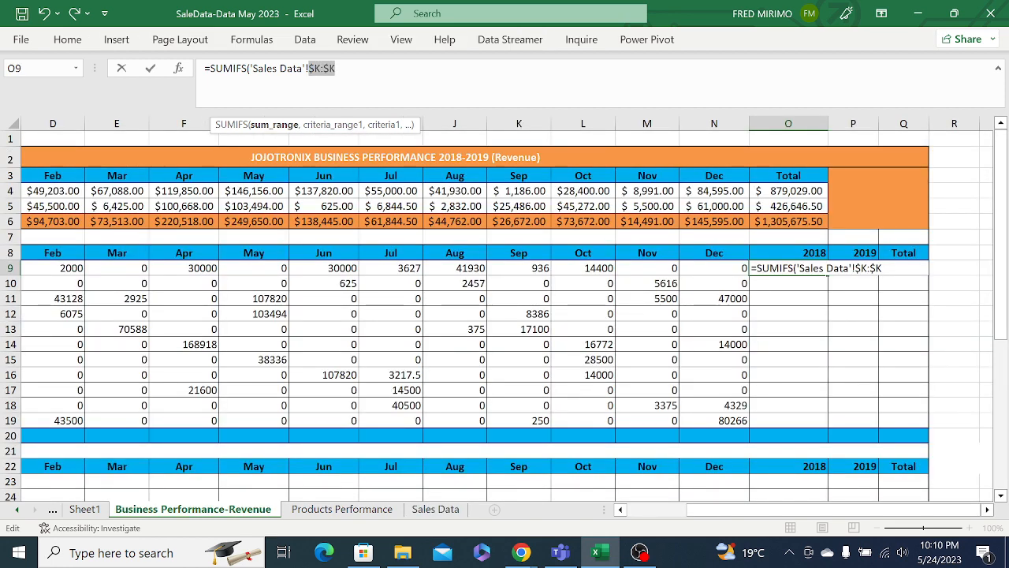
{"action": "type", "text": ","}
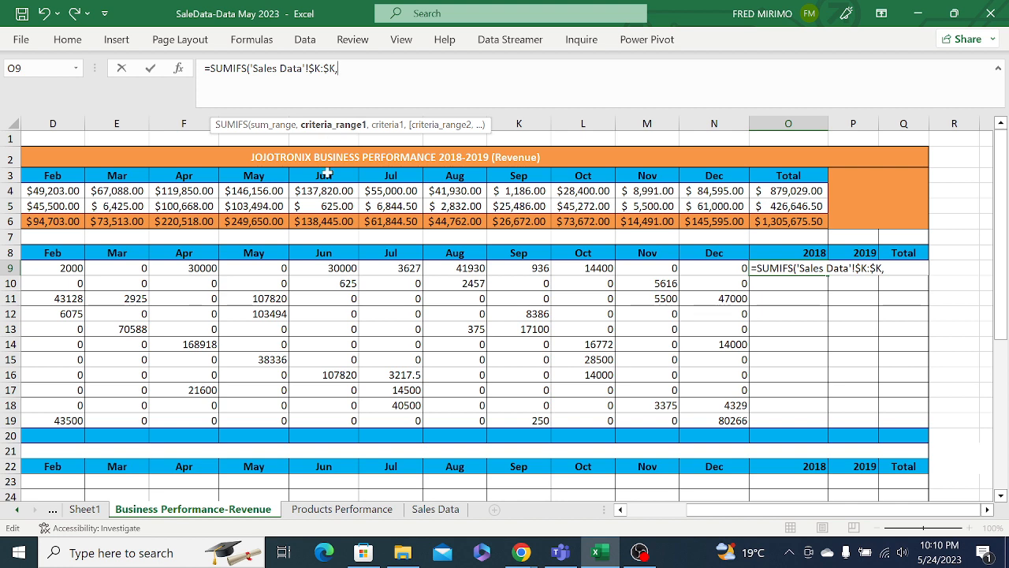
Add the SalesMan column 'Sales Data'!$G:$G as the formula's first criteria range, with absolute references.
{"action": "left_click", "coordinate": [435, 508]}
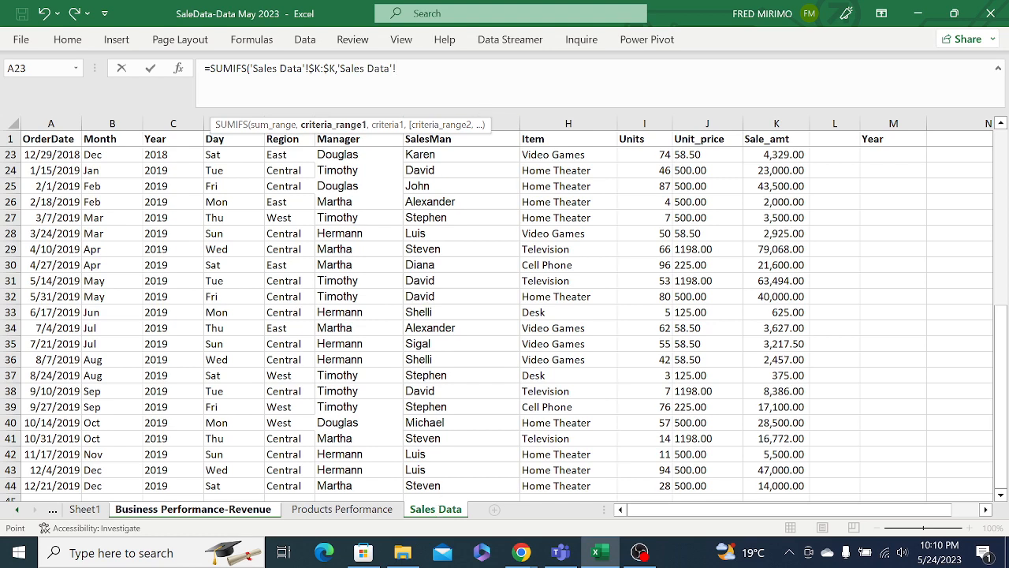
{"action": "left_click", "coordinate": [495, 120]}
{"action": "left_click", "coordinate": [407, 69]}
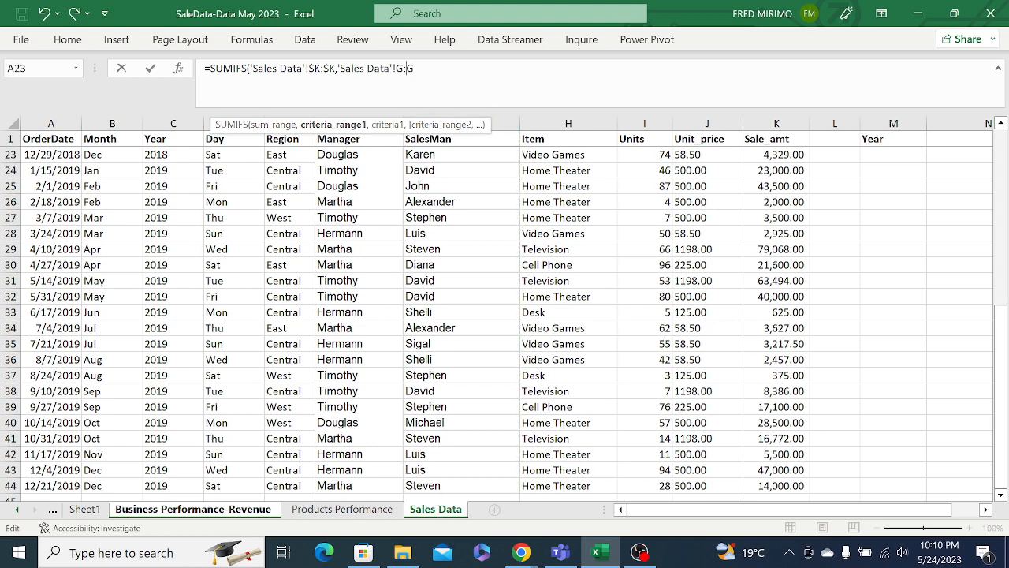
{"action": "key", "text": "F4"}
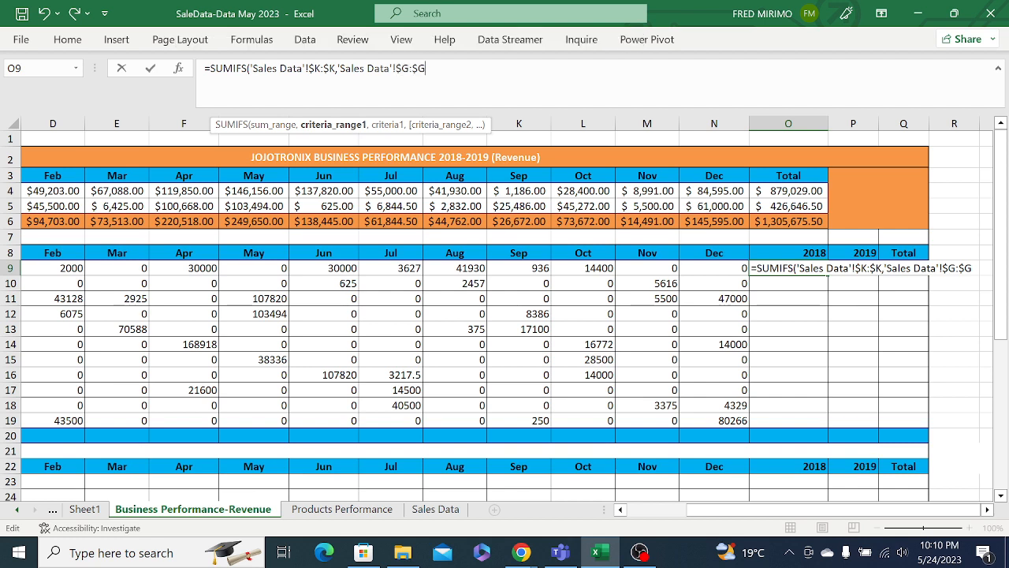
{"action": "type", "text": ","}
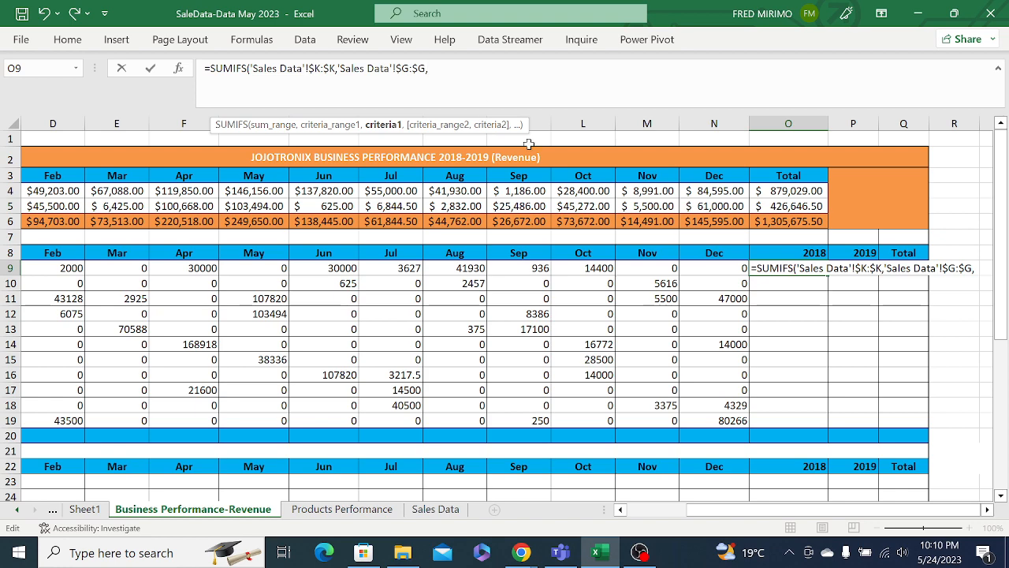
Set the first criterion to the sales agent in cell B9 of the revenue sheet, locking the column as $B9.
{"action": "left_click_drag", "start_coordinate": [698, 511], "coordinate": [637, 512]}
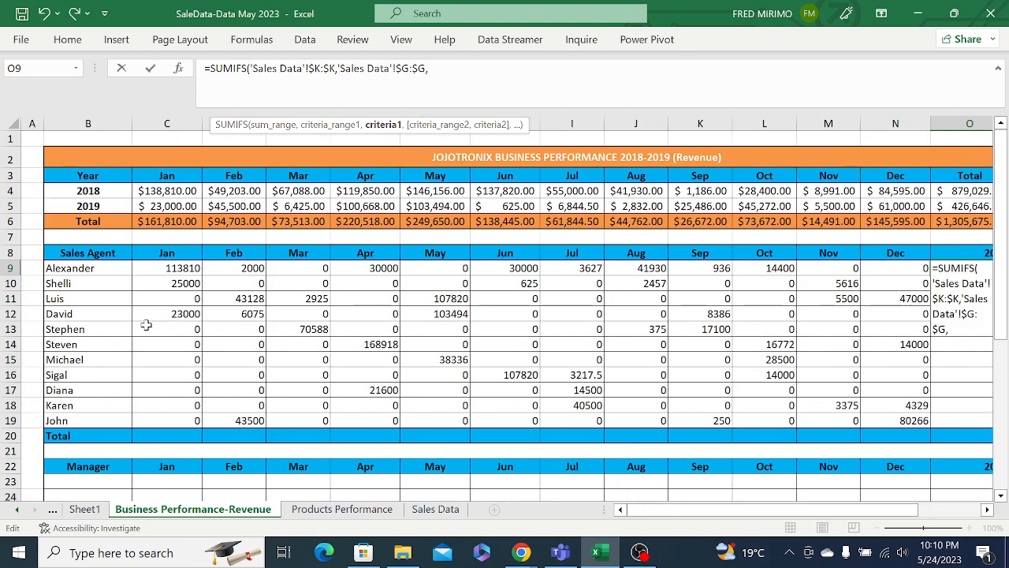
{"action": "left_click", "coordinate": [75, 268]}
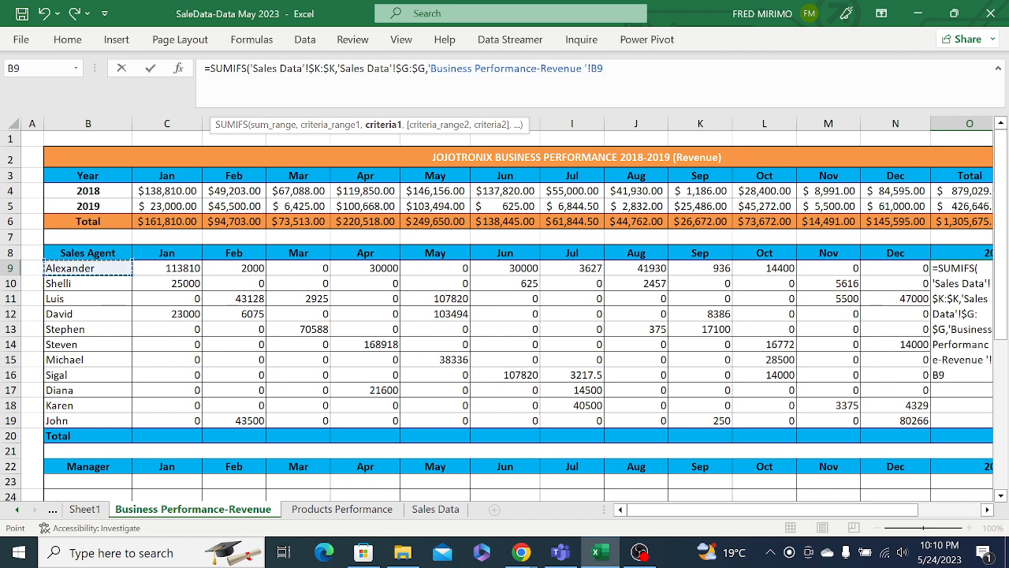
{"action": "key", "text": "F2"}
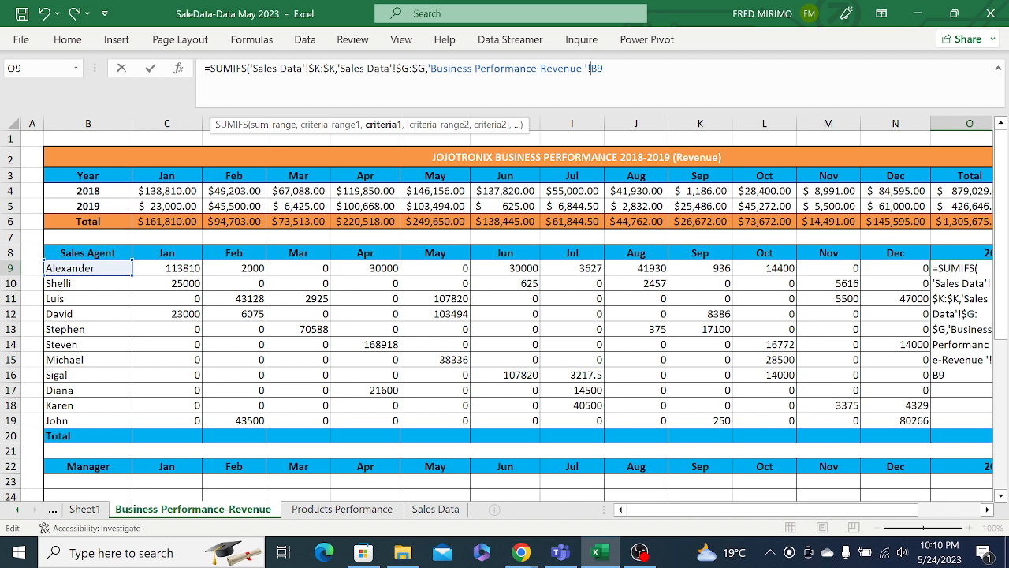
{"action": "type", "text": "$K"}
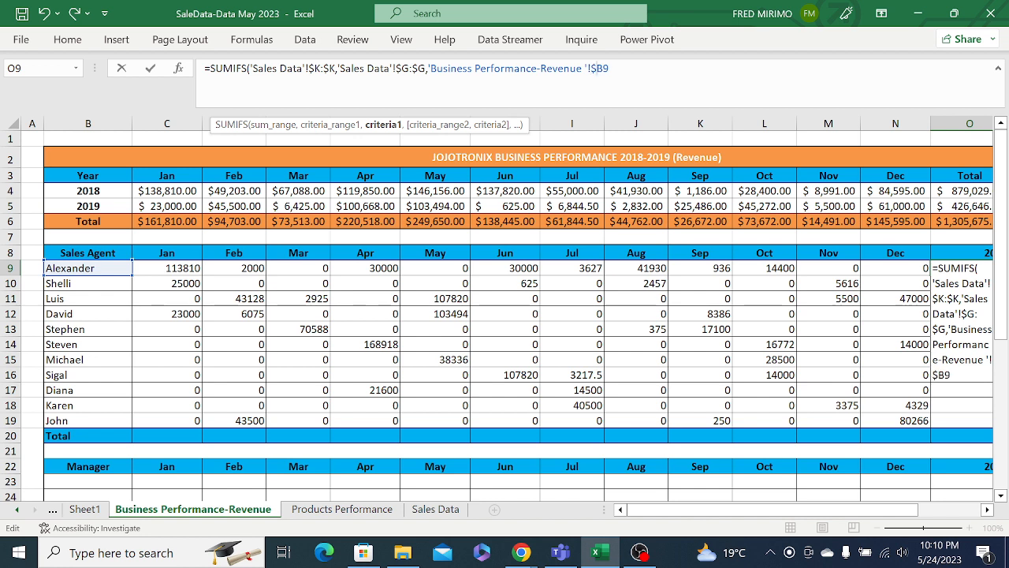
{"action": "type", "text": ","}
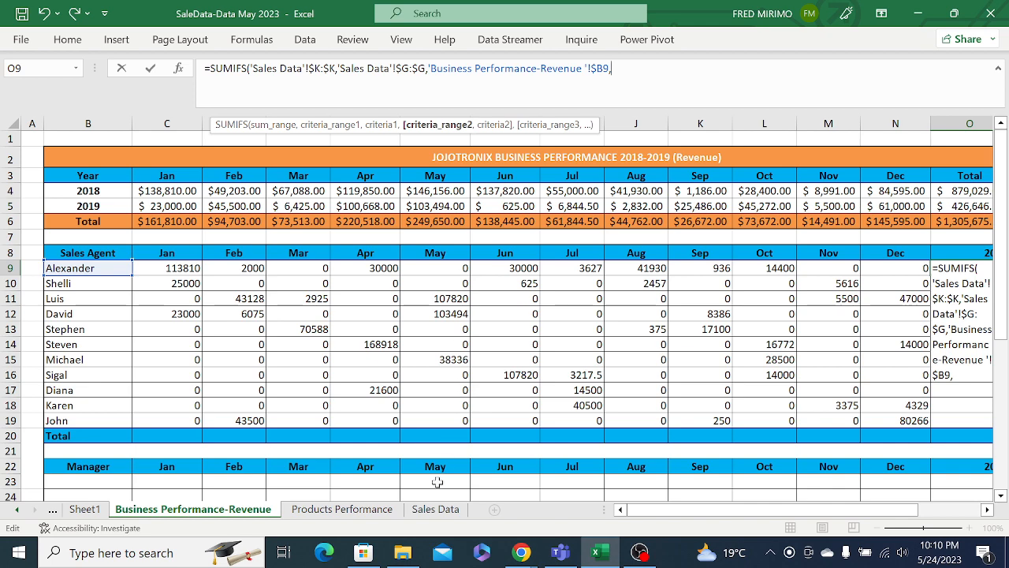
Add the Year column 'Sales Data'!$C:$C as the second criteria range, with absolute references.
{"action": "left_click", "coordinate": [434, 509]}
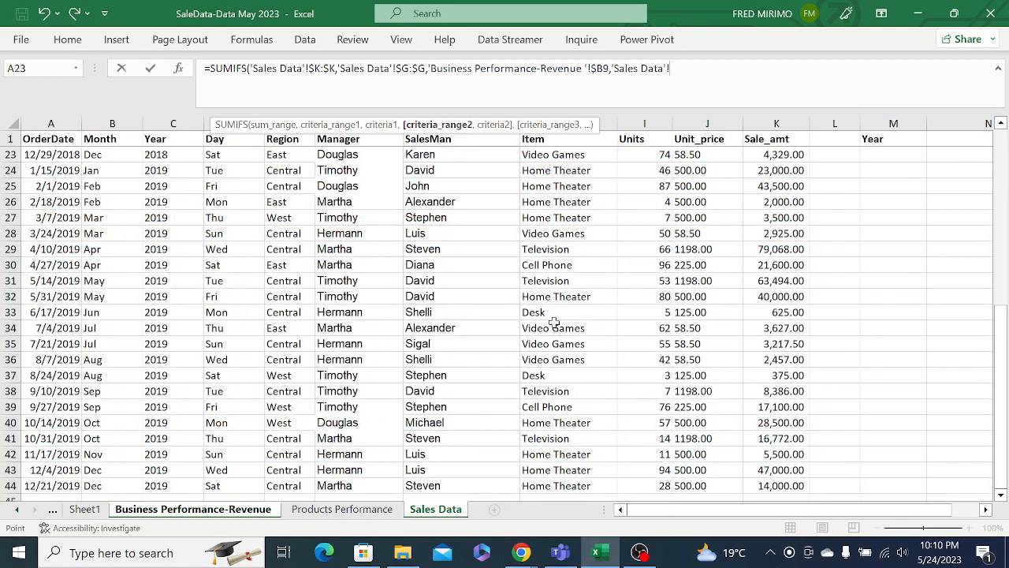
{"action": "left_click", "coordinate": [170, 124]}
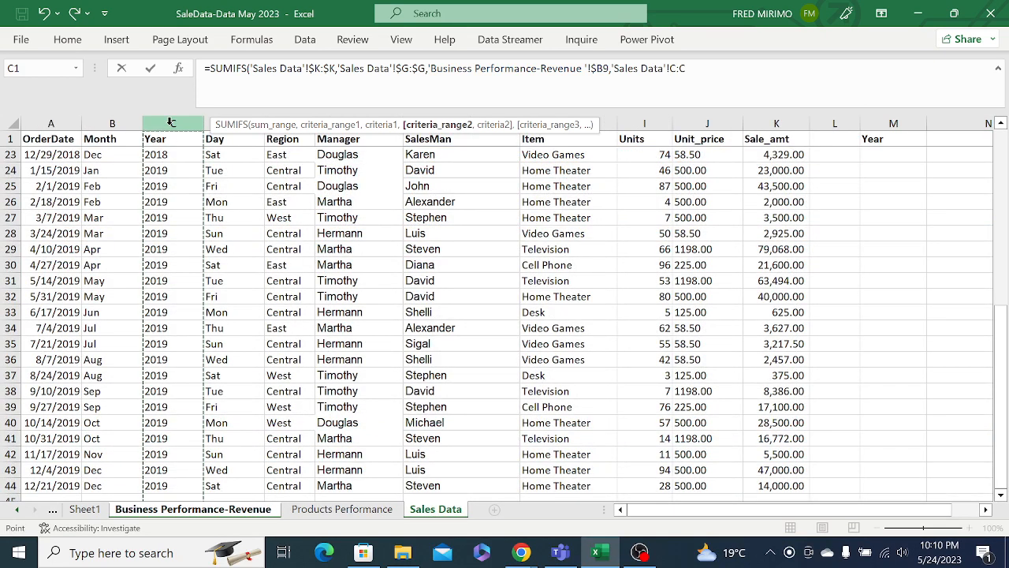
{"action": "left_click", "coordinate": [671, 69]}
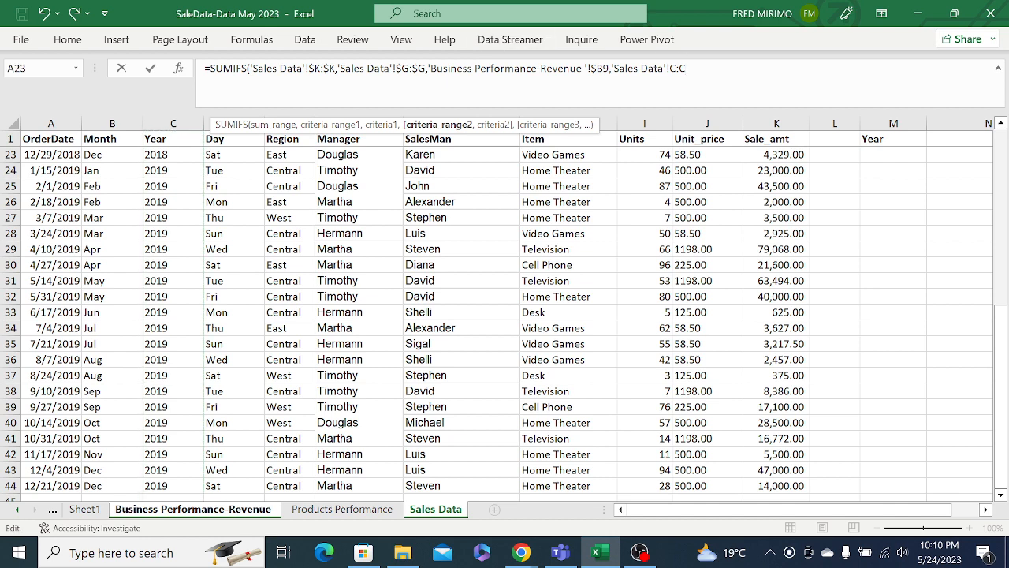
{"action": "key", "text": "F4"}
{"action": "left_click", "coordinate": [699, 68]}
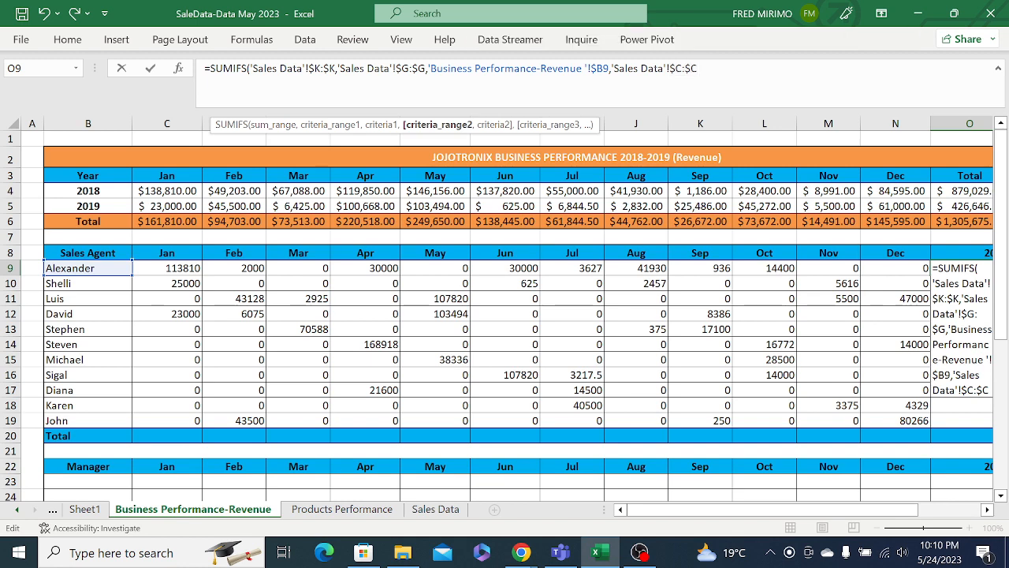
{"action": "type", "text": ","}
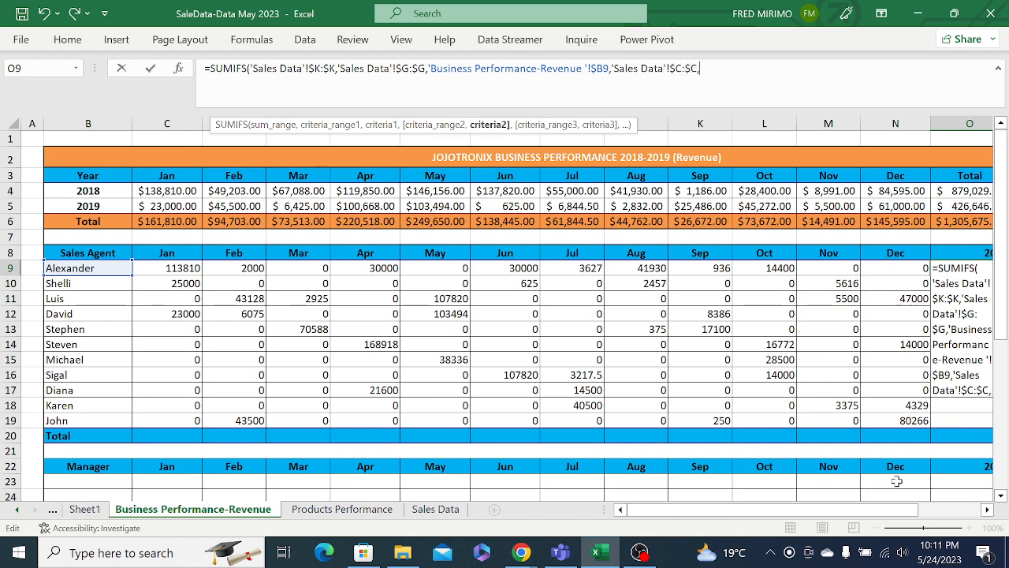
Set the second criterion to the 2018 header with its row locked as O$8, and complete the SUMIFS formula.
{"action": "left_click_drag", "start_coordinate": [915, 509], "coordinate": [976, 504]}
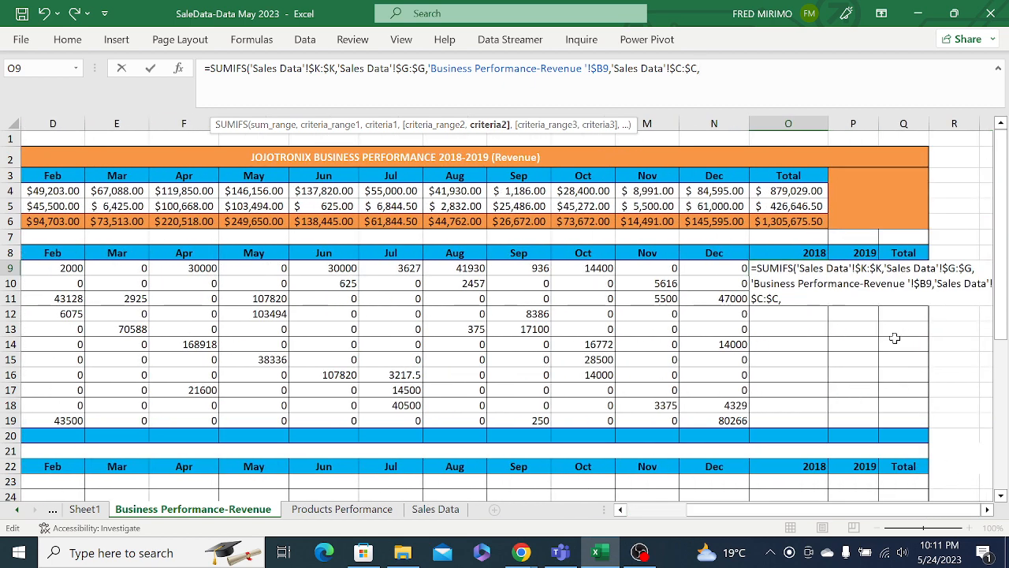
{"action": "left_click", "coordinate": [810, 252]}
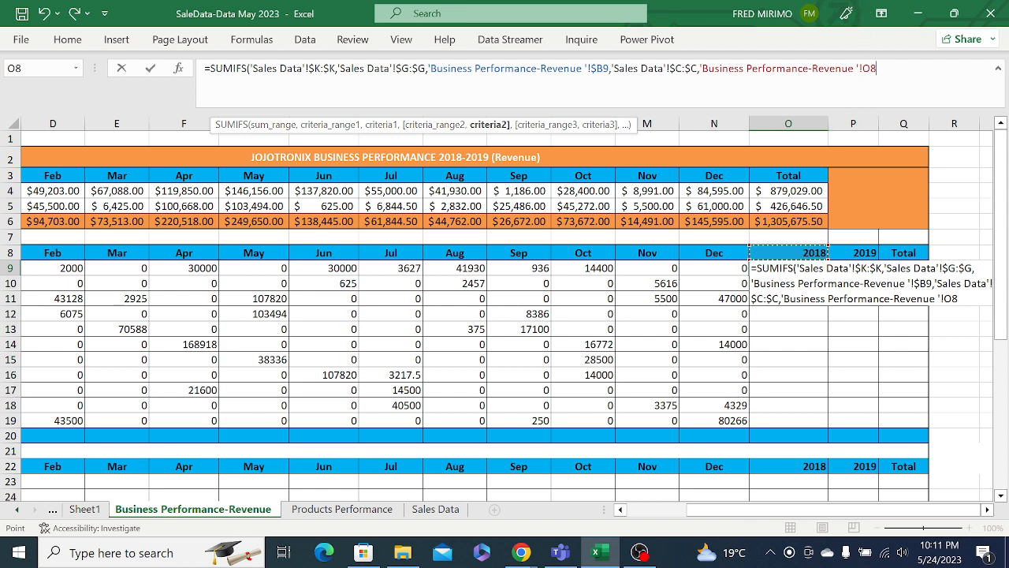
{"action": "key", "text": "F2"}
{"action": "type", "text": "$8"}
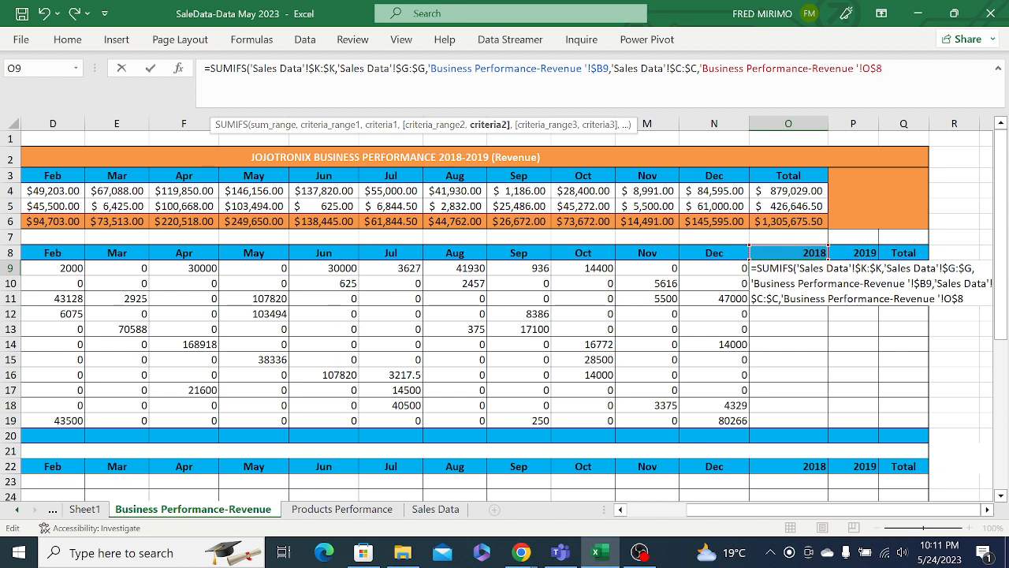
{"action": "type", "text": ")"}
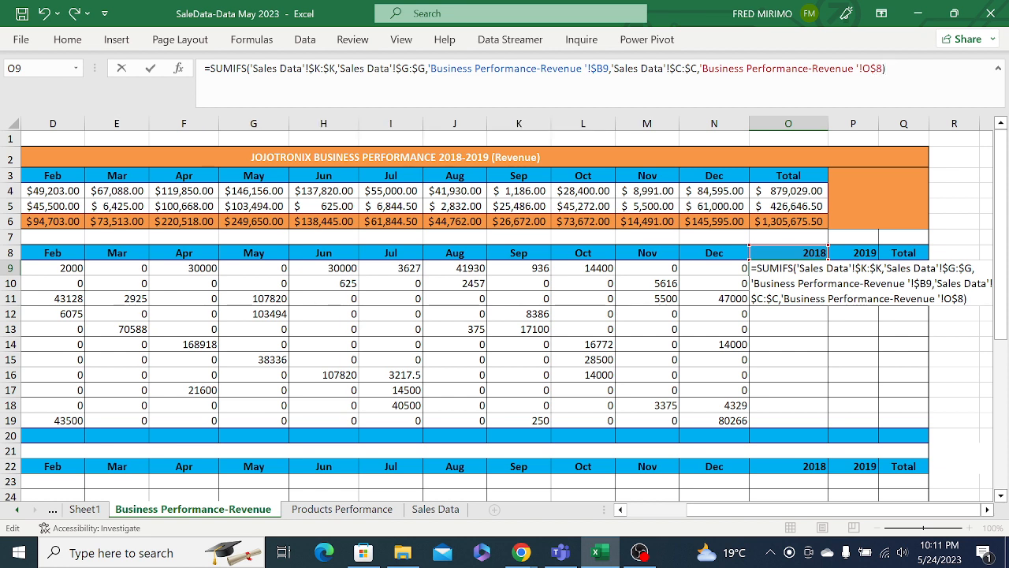
{"action": "key", "text": "Return"}
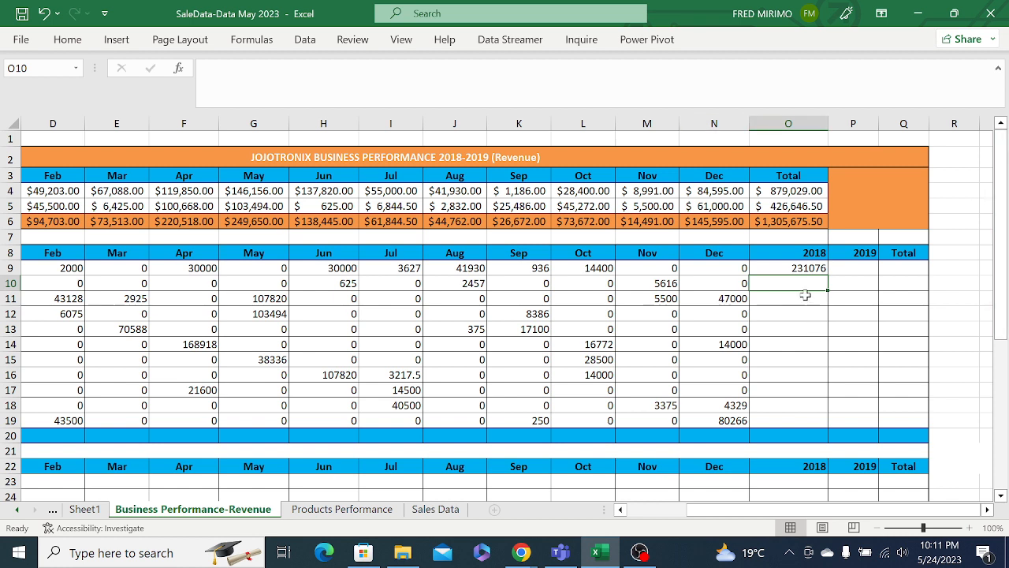
Check the ranges and criteria of the 2018 SUMIFS formula in O9.
{"action": "left_click", "coordinate": [801, 269]}
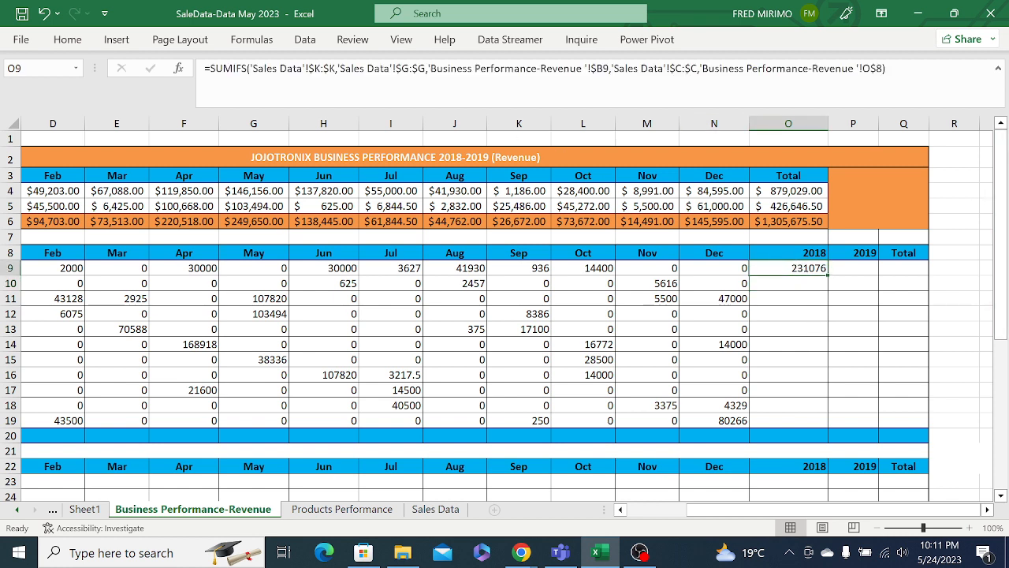
{"action": "left_click", "coordinate": [329, 68]}
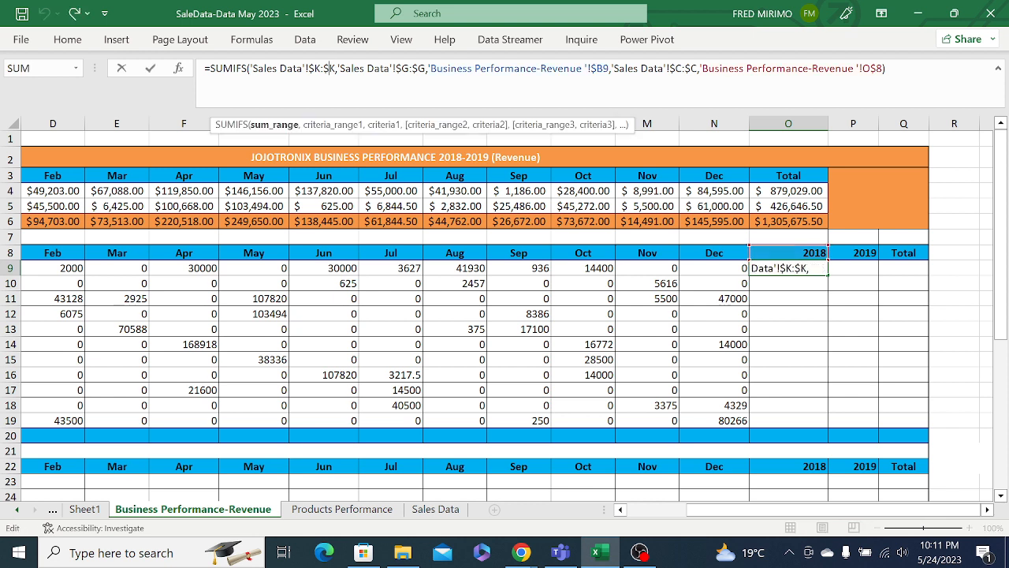
{"action": "key", "text": "Return"}
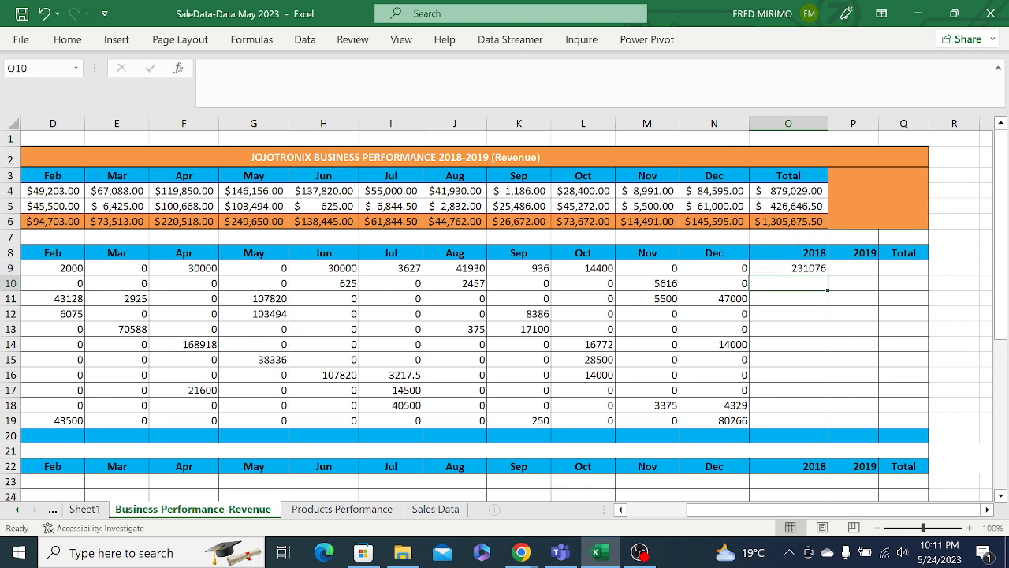
Fill the SUMIFS formula from O9 down to row 18 and across to the 2019 column, and inspect P13.
{"action": "left_click", "coordinate": [806, 328]}
{"action": "left_click", "coordinate": [798, 268]}
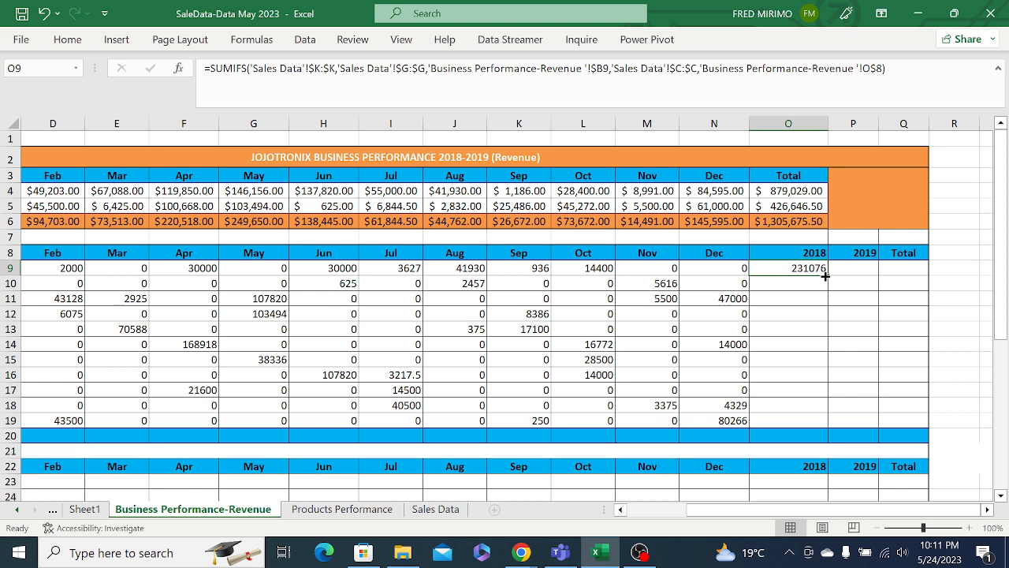
{"action": "left_click_drag", "start_coordinate": [828, 275], "coordinate": [863, 405]}
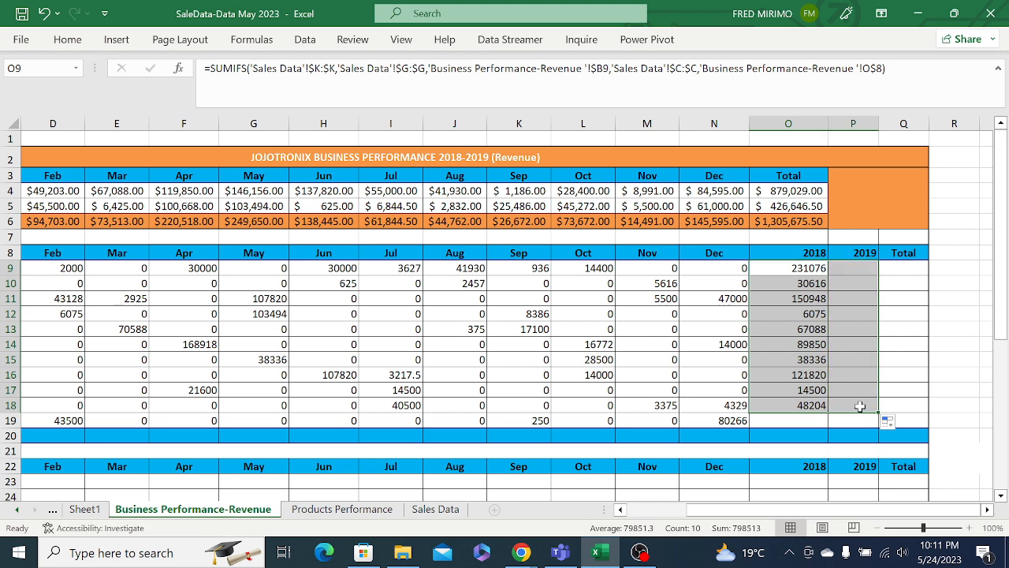
{"action": "left_click", "coordinate": [840, 331]}
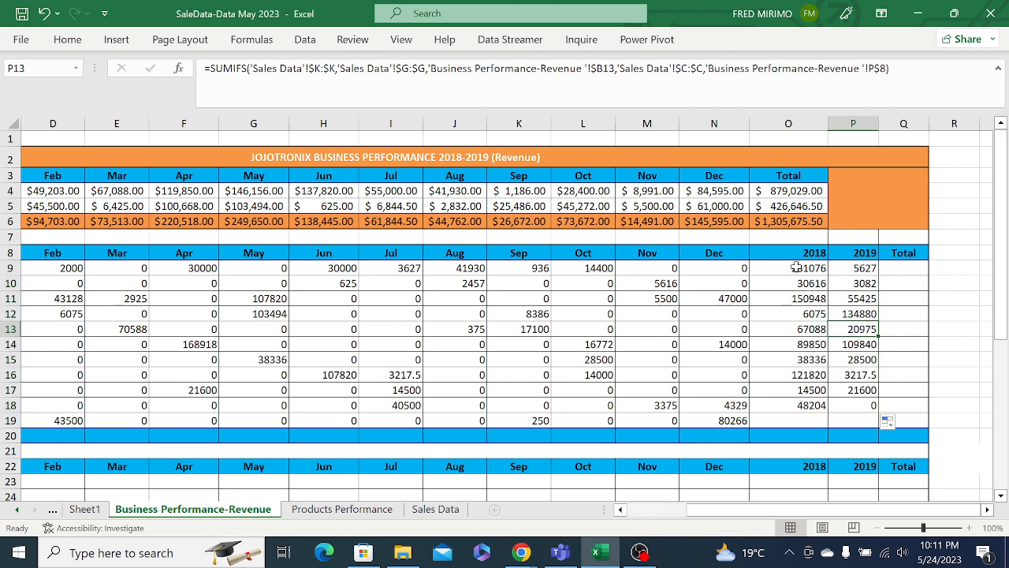
Extend the 2018 and 2019 SUMIFS formulas down to row 19 for the last sales agent.
{"action": "left_click_drag", "start_coordinate": [797, 267], "coordinate": [800, 407]}
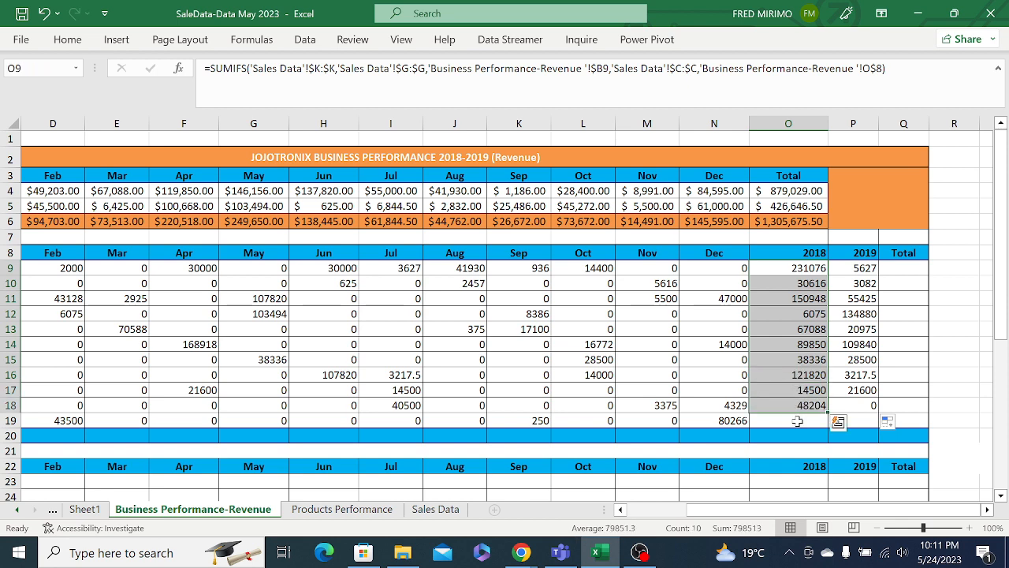
{"action": "left_click", "coordinate": [820, 406]}
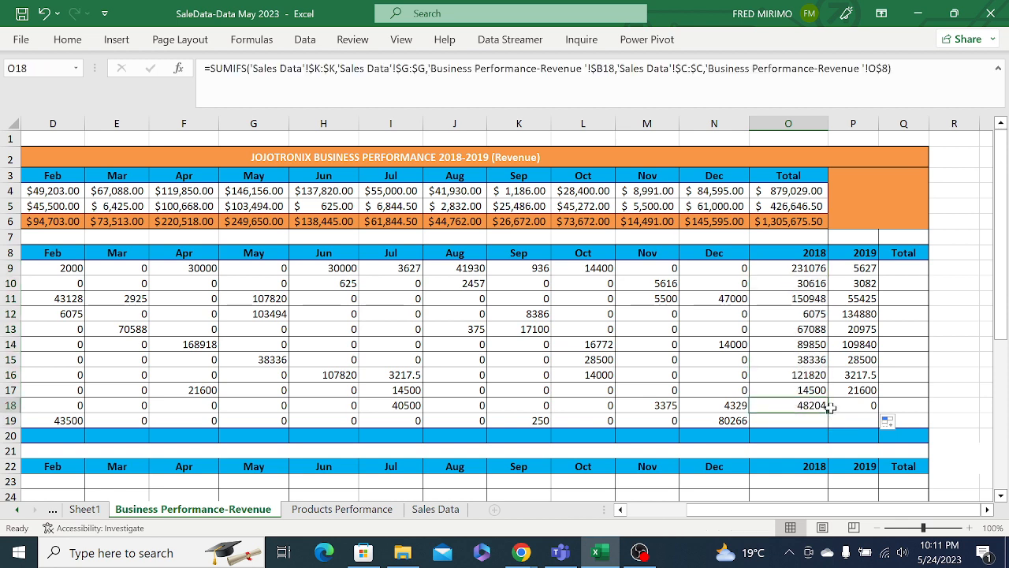
{"action": "left_click_drag", "start_coordinate": [831, 413], "coordinate": [877, 423]}
{"action": "left_click", "coordinate": [835, 409]}
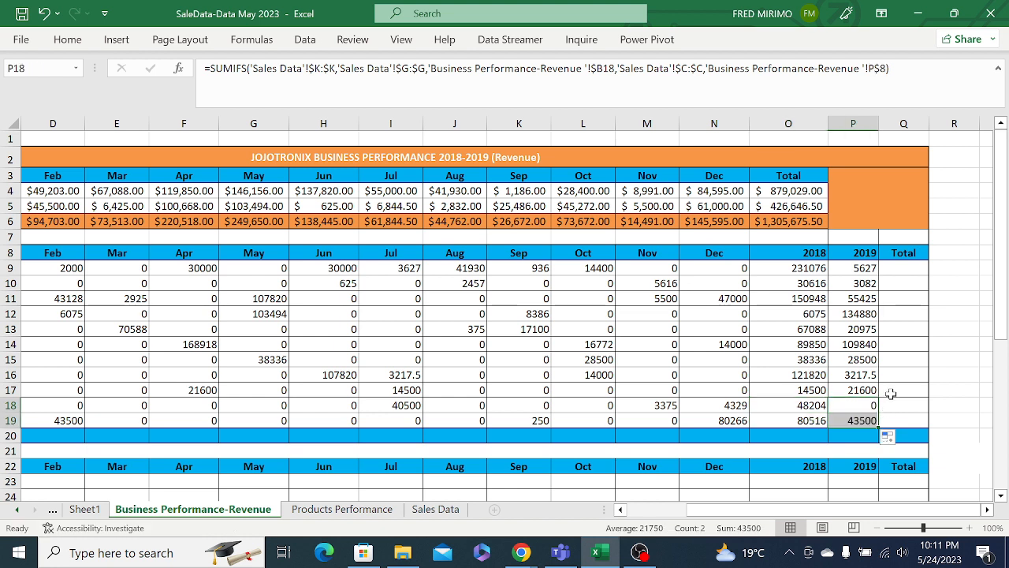
{"action": "left_click", "coordinate": [890, 392]}
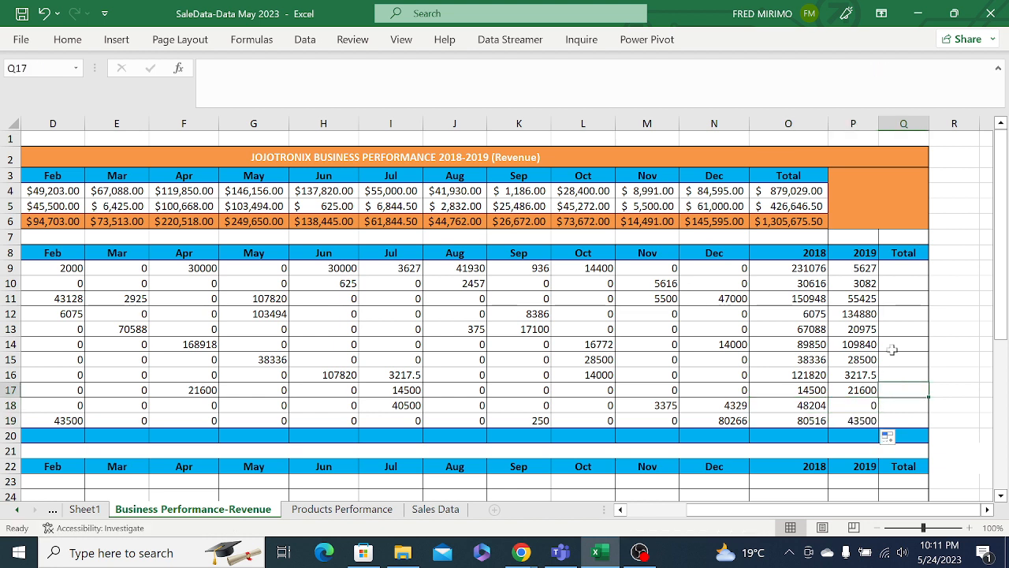
Enter =SUM(O9:P9) in Q9 to total the first sales agent's 2018 and 2019 revenue.
{"action": "left_click", "coordinate": [891, 267]}
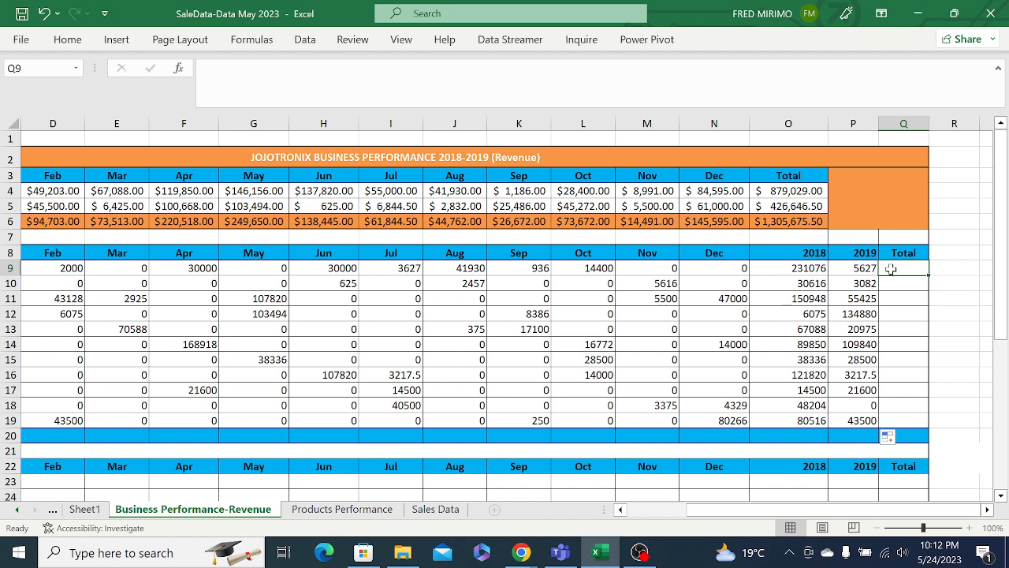
{"action": "type", "text": "="}
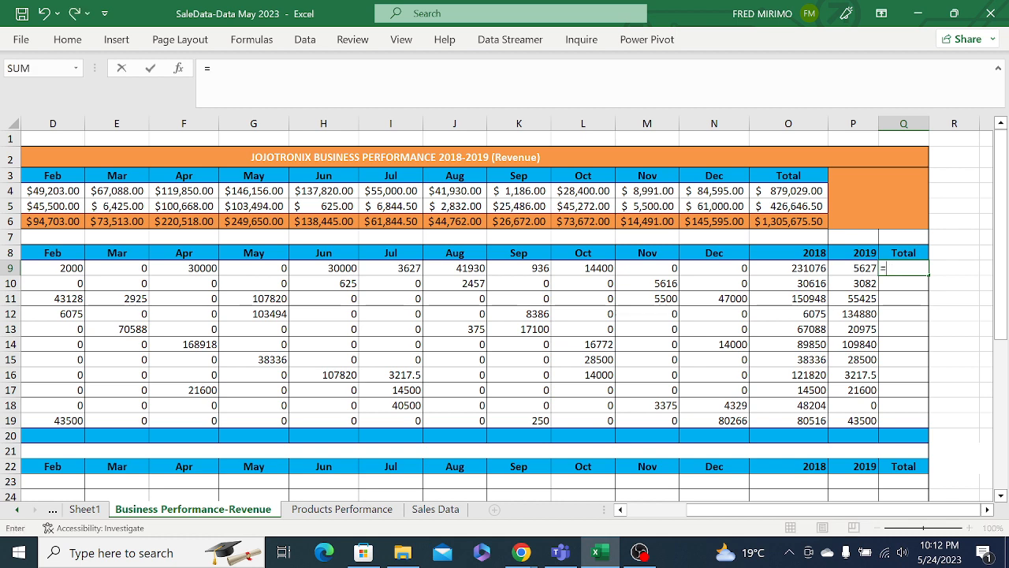
{"action": "type", "text": "su"}
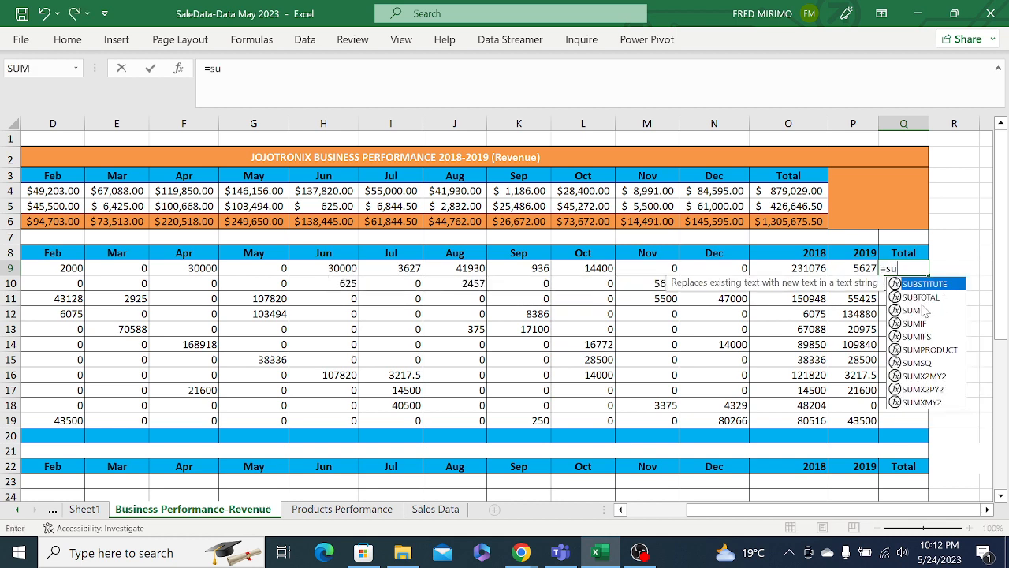
{"action": "double_click", "coordinate": [925, 312]}
{"action": "left_click", "coordinate": [806, 268]}
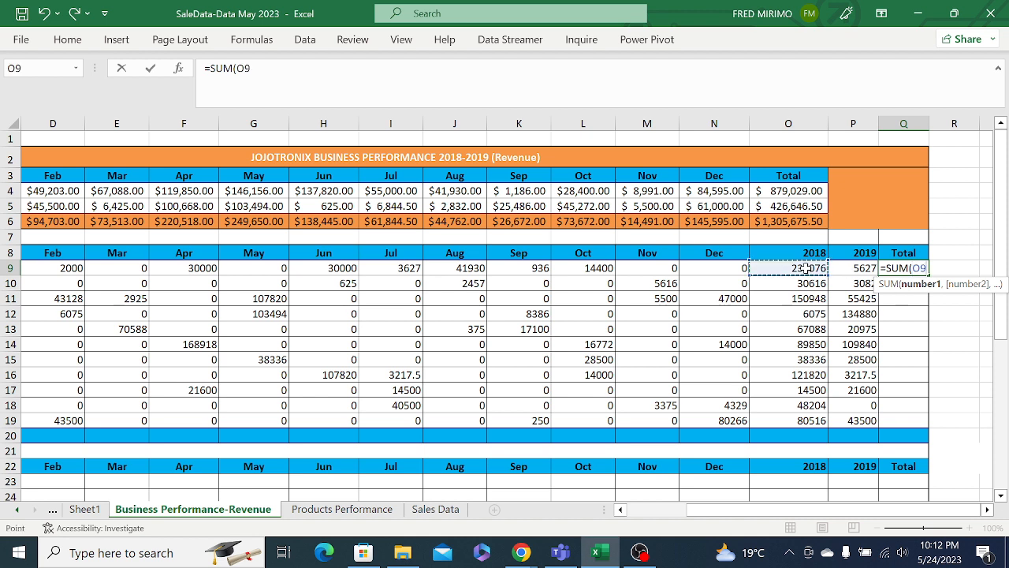
{"action": "left_click_drag", "start_coordinate": [806, 268], "coordinate": [841, 268]}
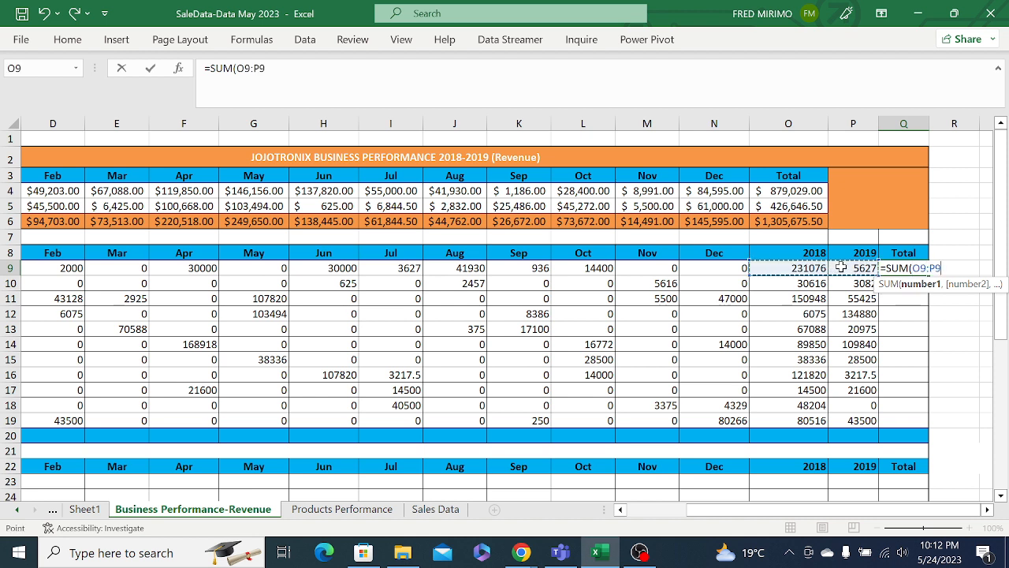
{"action": "type", "text": ")"}
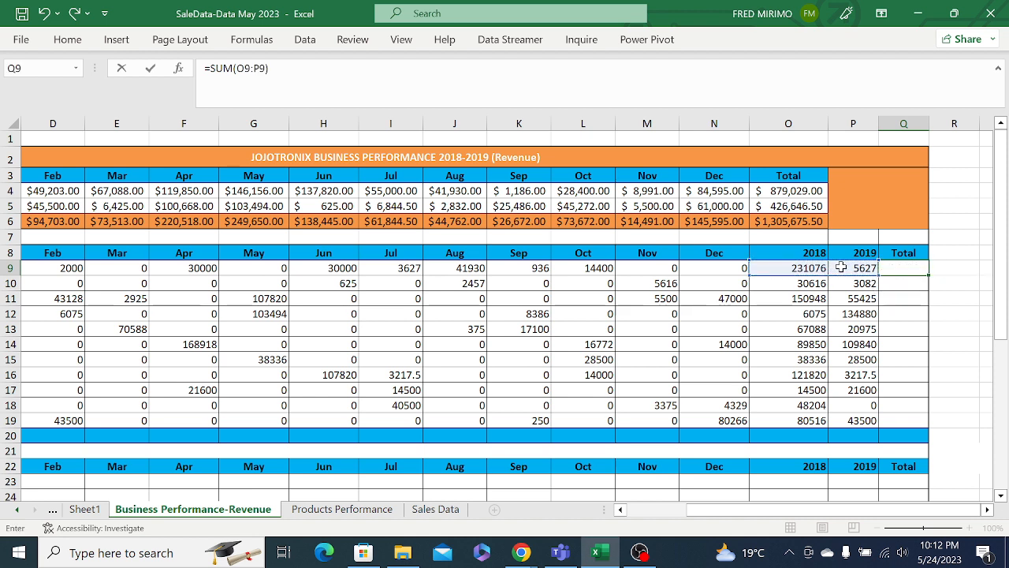
{"action": "key", "text": "Return"}
Fill the total formula from Q9 down to Q19 for all sales agents.
{"action": "left_click", "coordinate": [909, 268]}
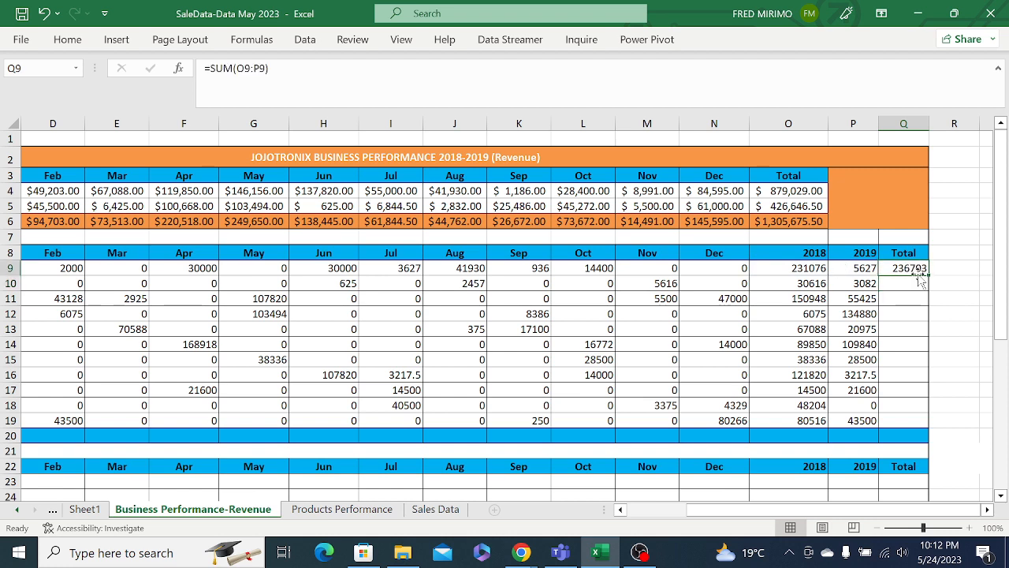
{"action": "left_click_drag", "start_coordinate": [929, 274], "coordinate": [937, 422]}
{"action": "left_click", "coordinate": [907, 390]}
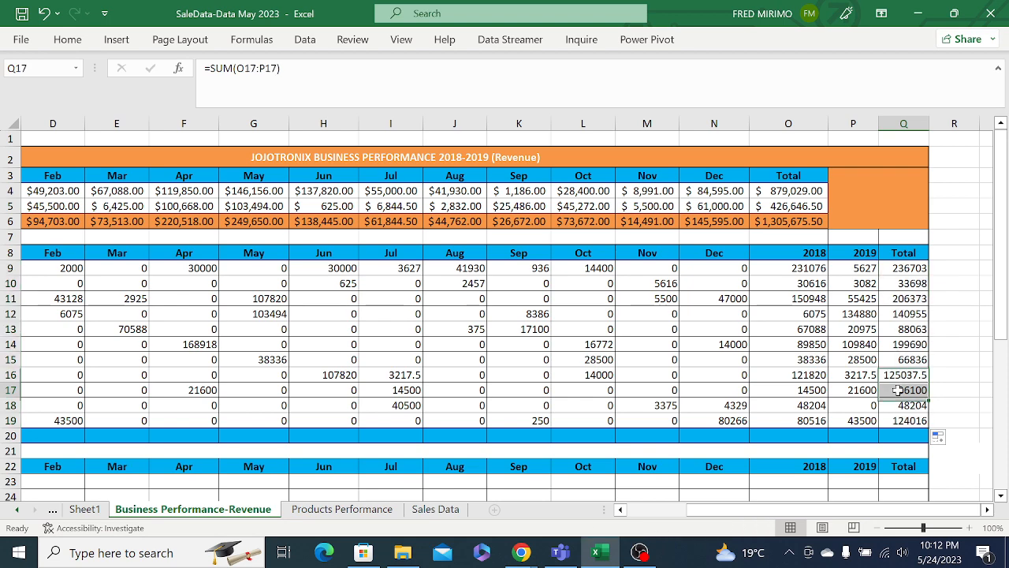
Enter =SUM(C9:C19) in C20 to total the January revenue of all sales agents.
{"action": "left_click", "coordinate": [100, 435]}
{"action": "left_click_drag", "start_coordinate": [708, 522], "coordinate": [651, 526]}
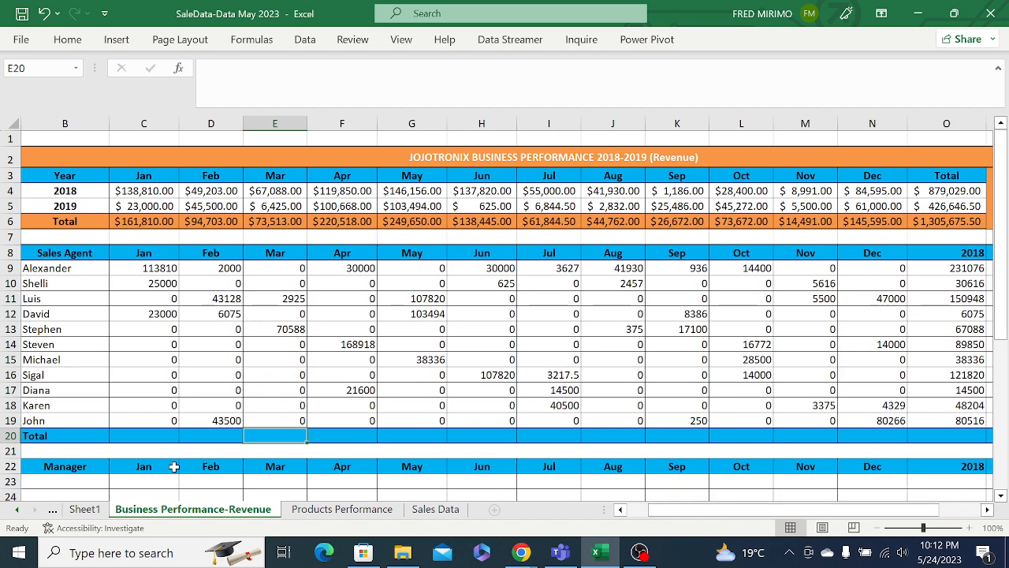
{"action": "left_click", "coordinate": [136, 439]}
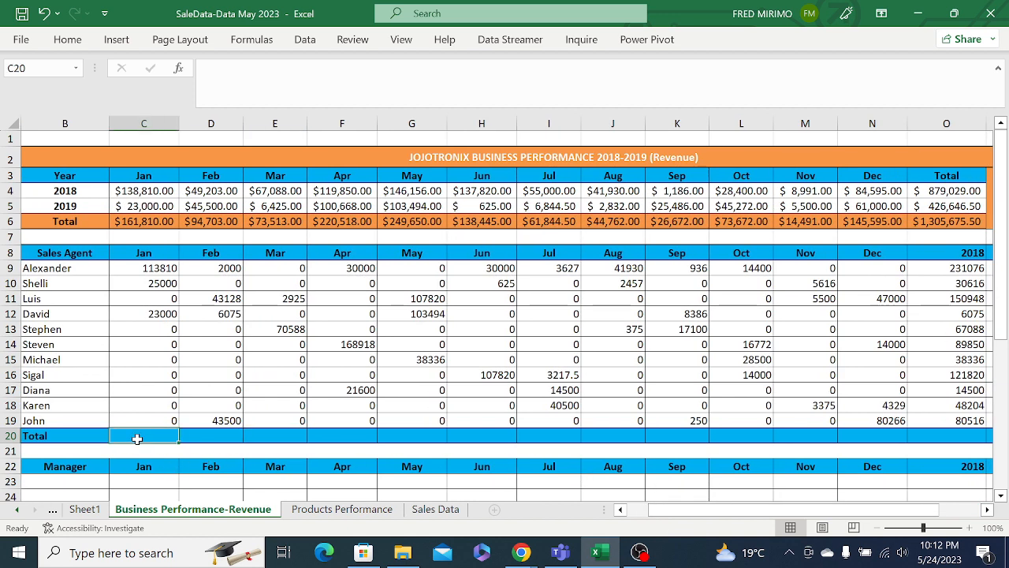
{"action": "type", "text": "=su"}
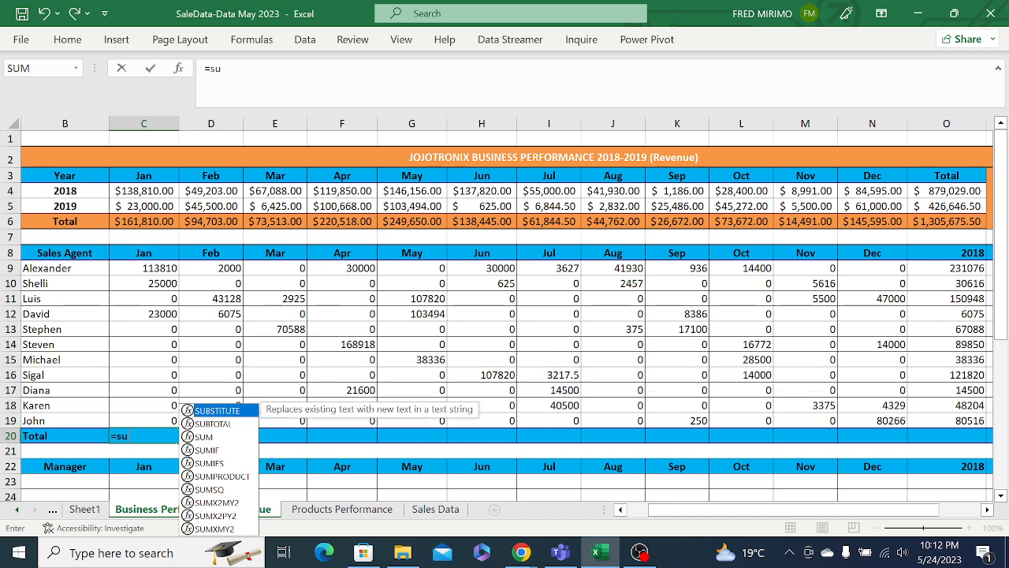
{"action": "double_click", "coordinate": [214, 437]}
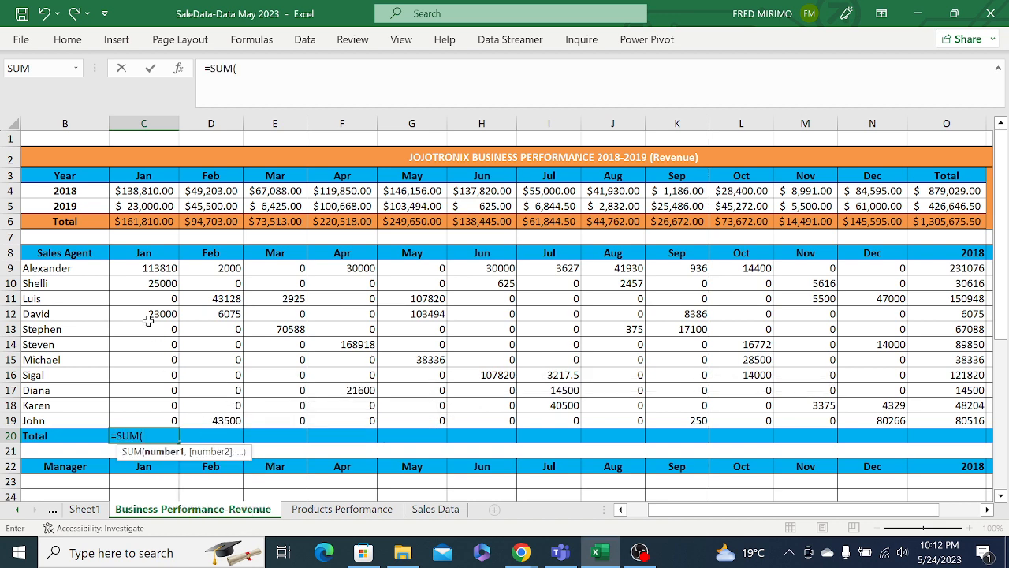
{"action": "left_click_drag", "start_coordinate": [147, 268], "coordinate": [157, 415]}
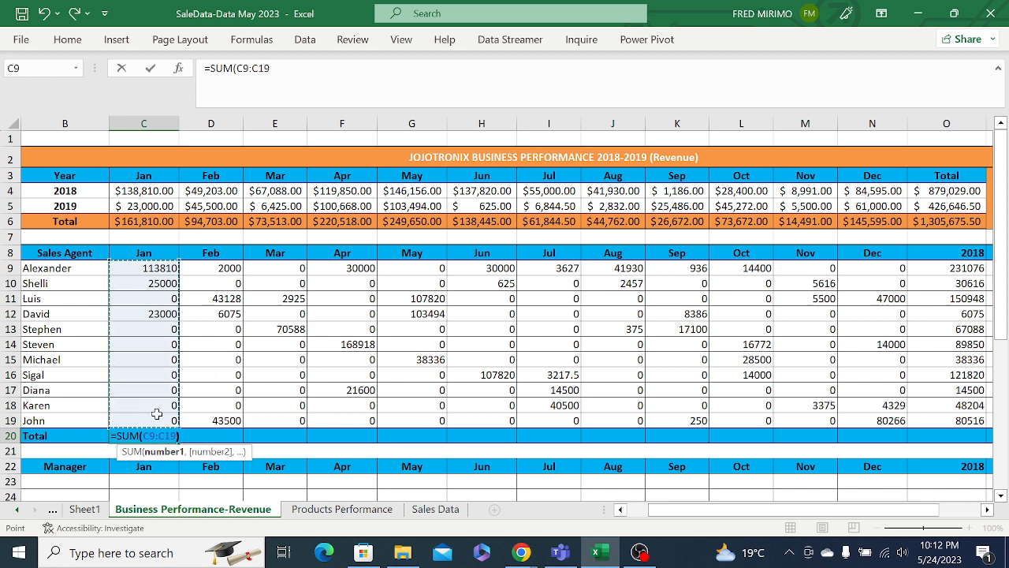
{"action": "type", "text": ")"}
{"action": "key", "text": "Return"}
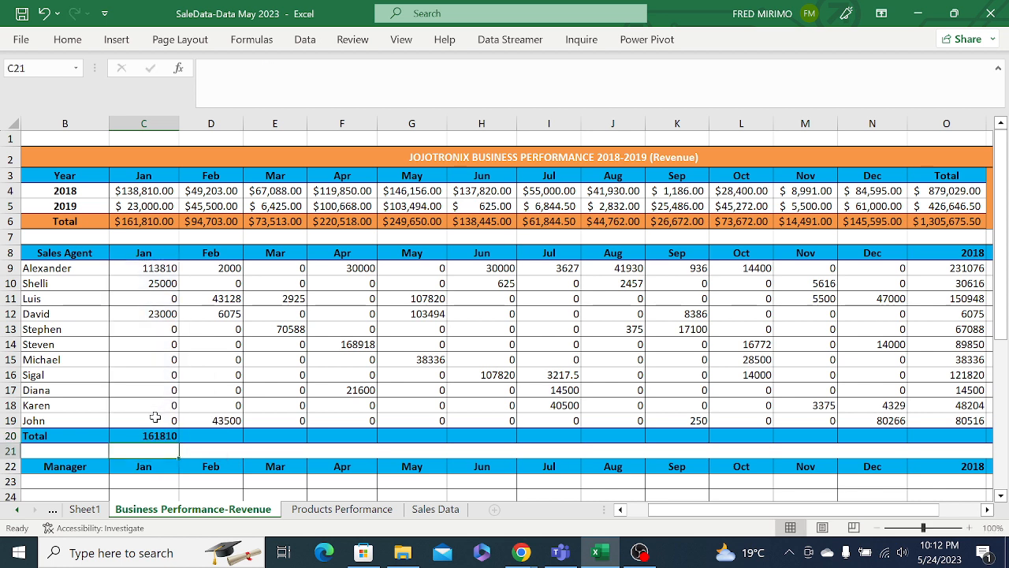
Fill the total formula from C20 across row 20 through the months, 2018, 2019 and Total columns to Q20.
{"action": "left_click", "coordinate": [153, 435]}
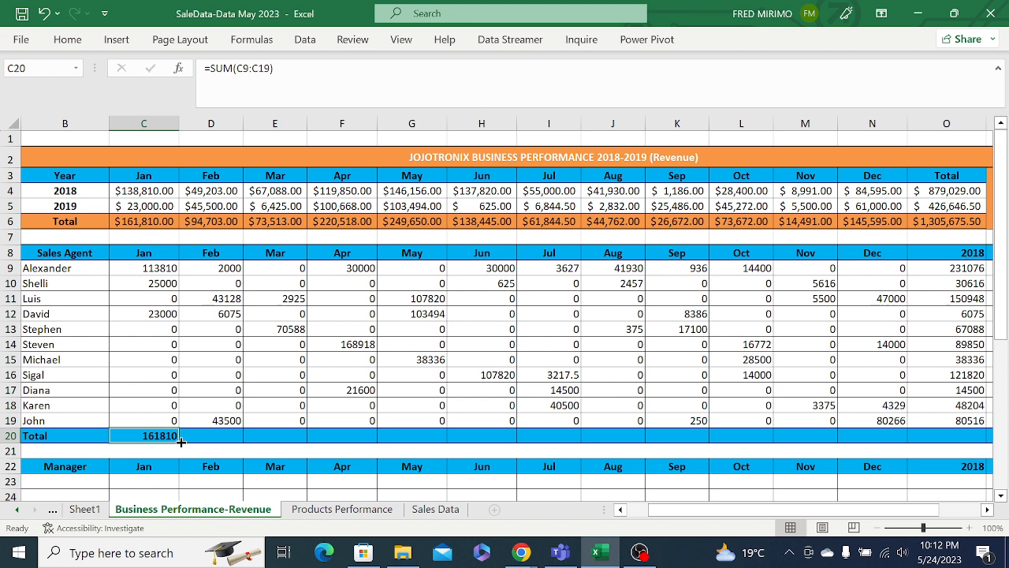
{"action": "left_click_drag", "start_coordinate": [181, 443], "coordinate": [885, 435]}
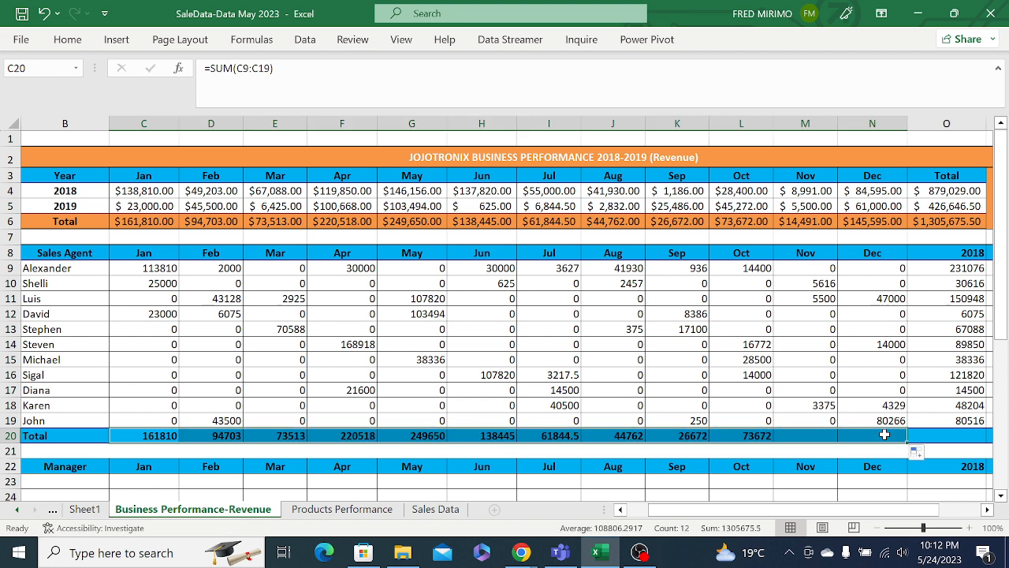
{"action": "left_click", "coordinate": [987, 510]}
{"action": "left_click", "coordinate": [986, 510]}
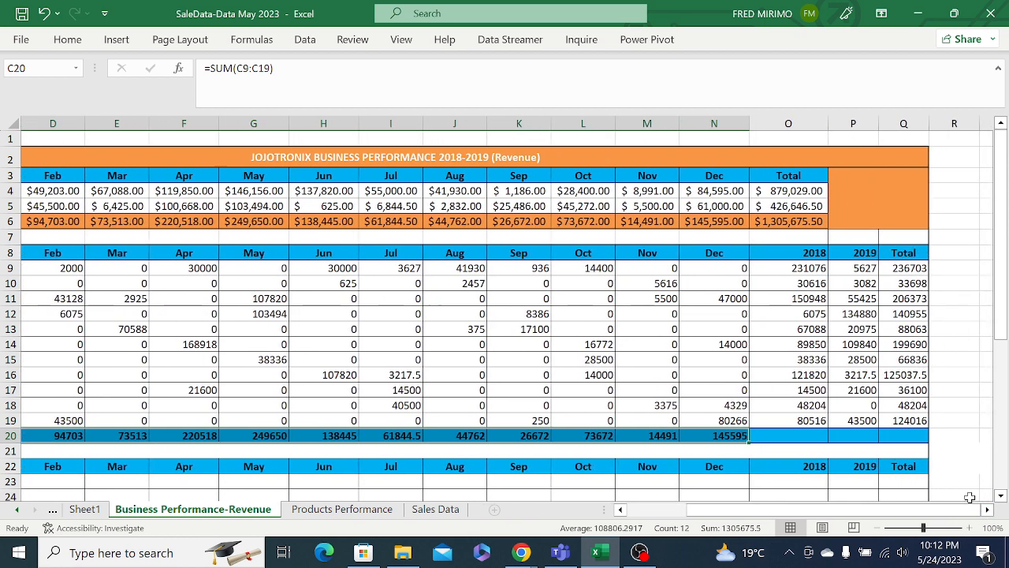
{"action": "left_click", "coordinate": [806, 435]}
{"action": "left_click", "coordinate": [744, 435]}
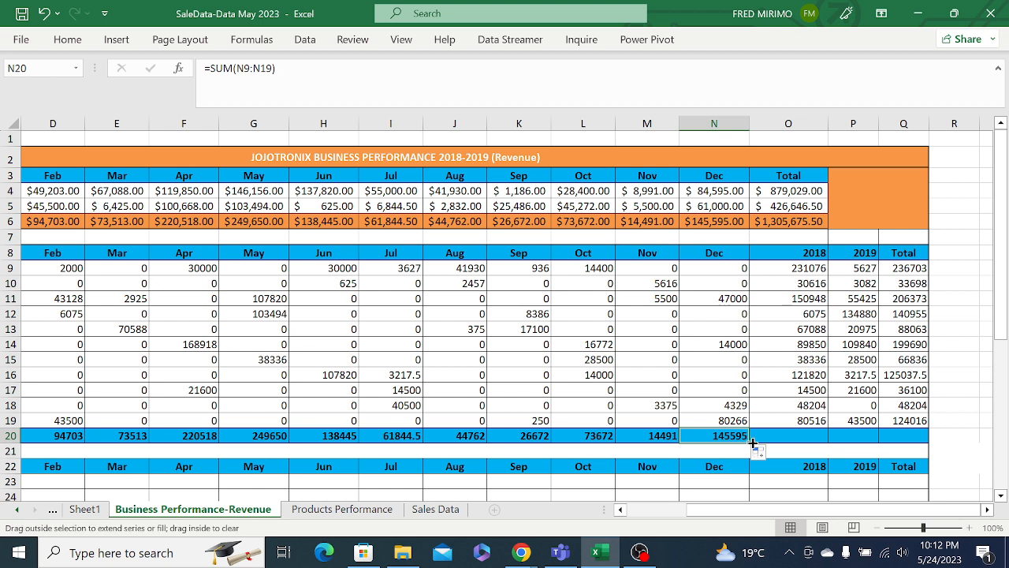
{"action": "left_click_drag", "start_coordinate": [753, 443], "coordinate": [910, 438]}
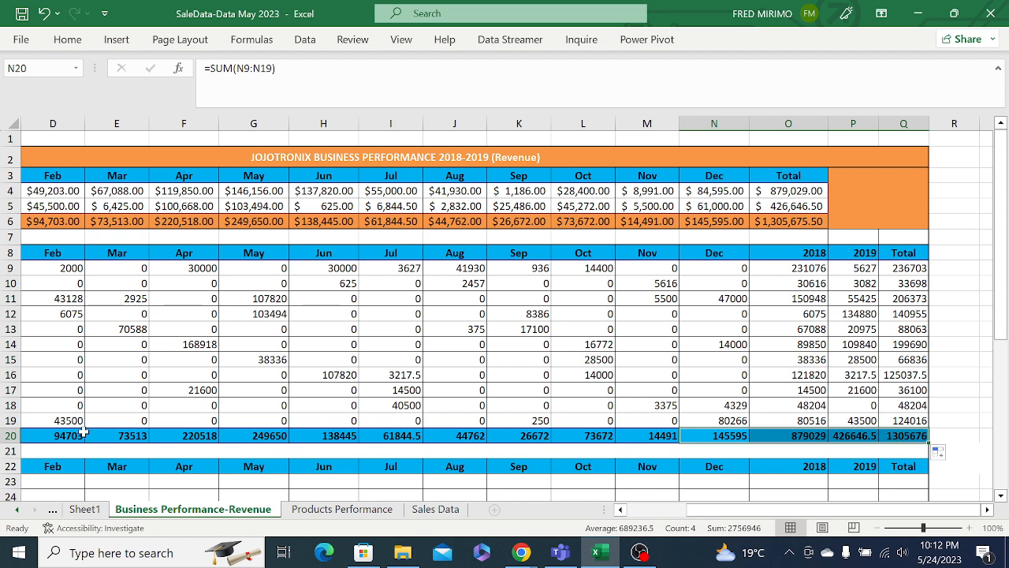
Compare the sales agents' January total in C20 with the yearly table's January total in C6.
{"action": "left_click_drag", "start_coordinate": [732, 512], "coordinate": [683, 517]}
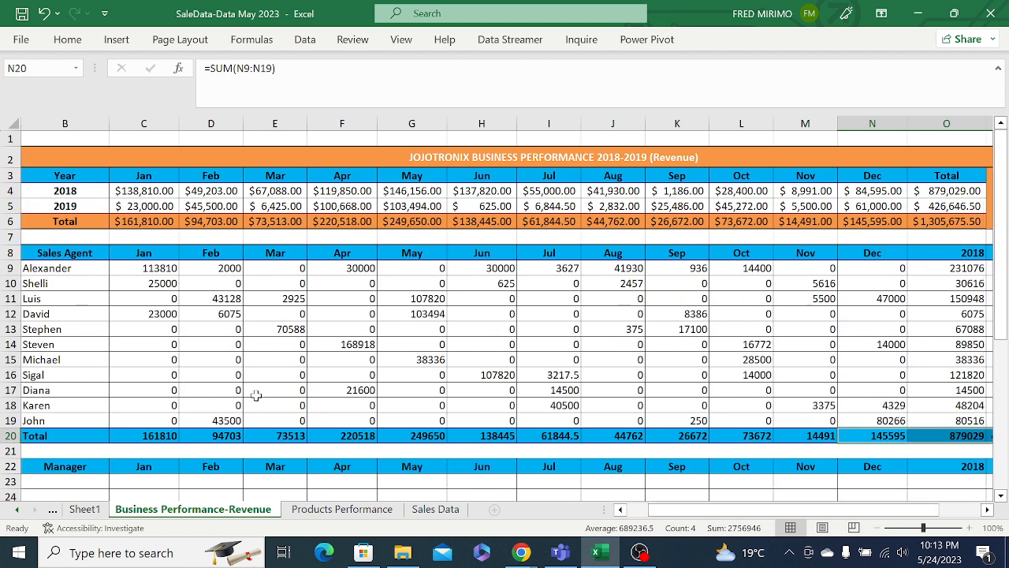
{"action": "left_click", "coordinate": [141, 435]}
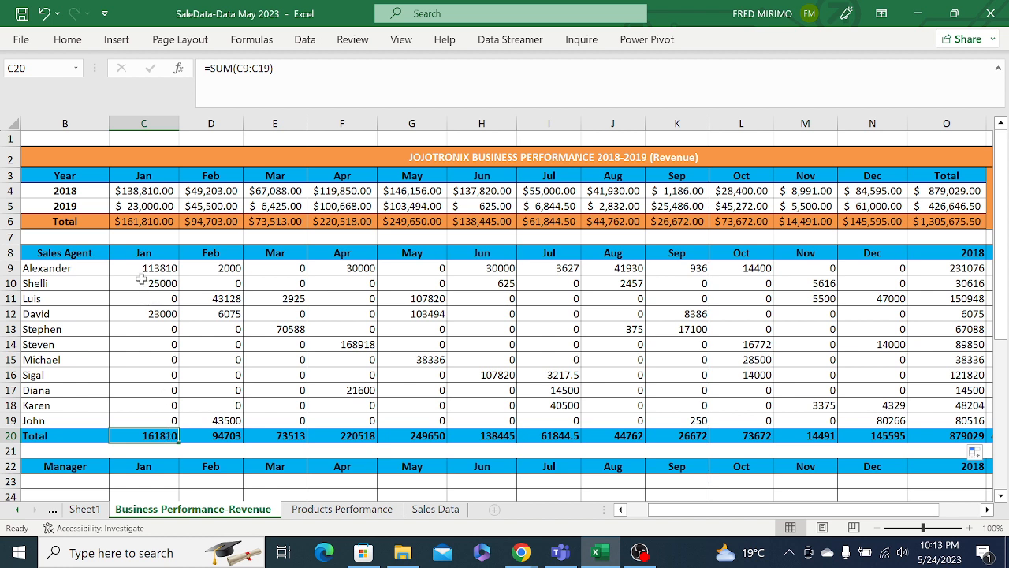
{"action": "left_click", "coordinate": [147, 221]}
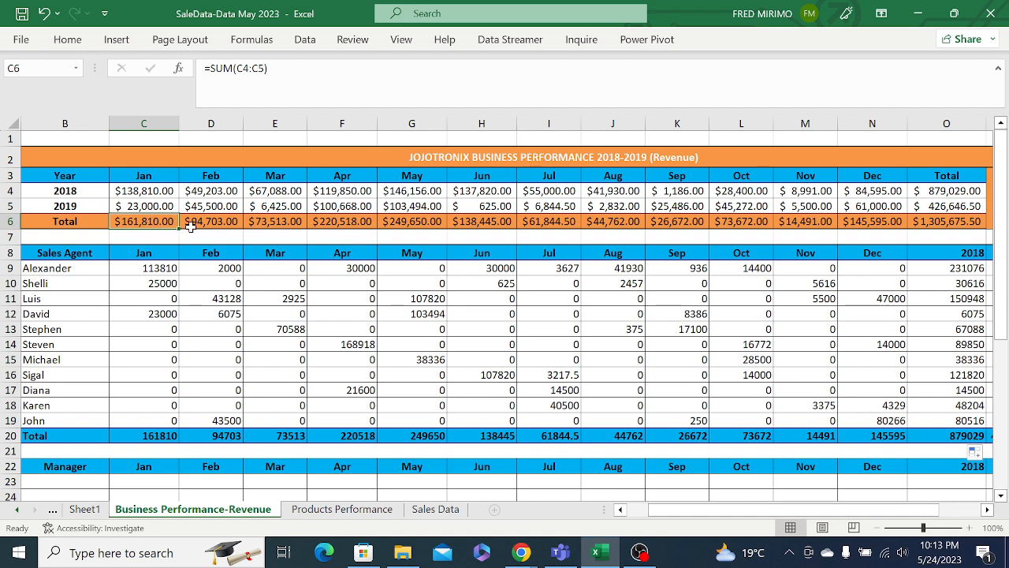
{"action": "left_click", "coordinate": [416, 316]}
{"action": "left_click", "coordinate": [588, 314]}
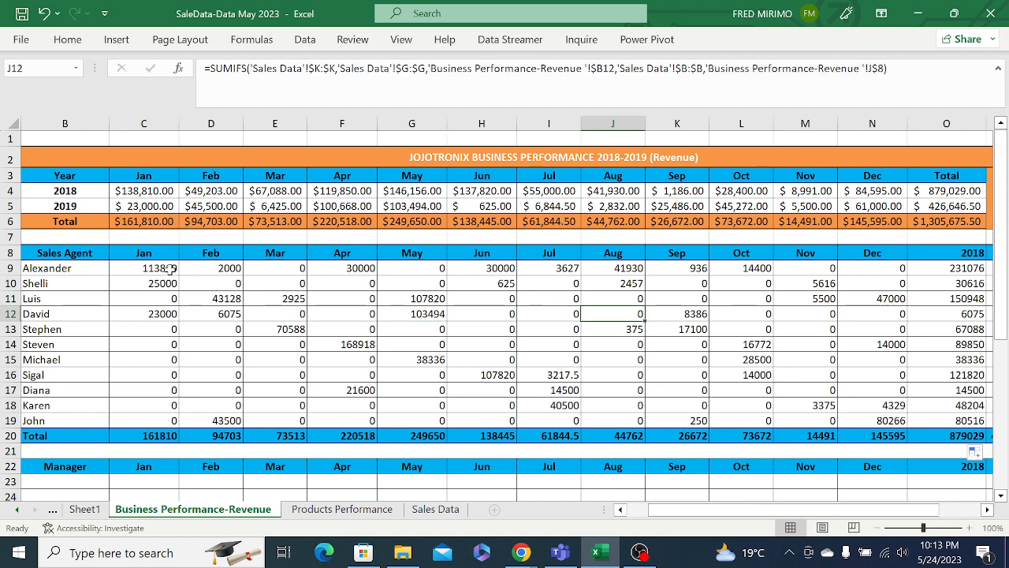
Format the sales agent revenue figures and totals in C9:Q20 as Currency.
{"action": "left_click_drag", "start_coordinate": [153, 265], "coordinate": [919, 430]}
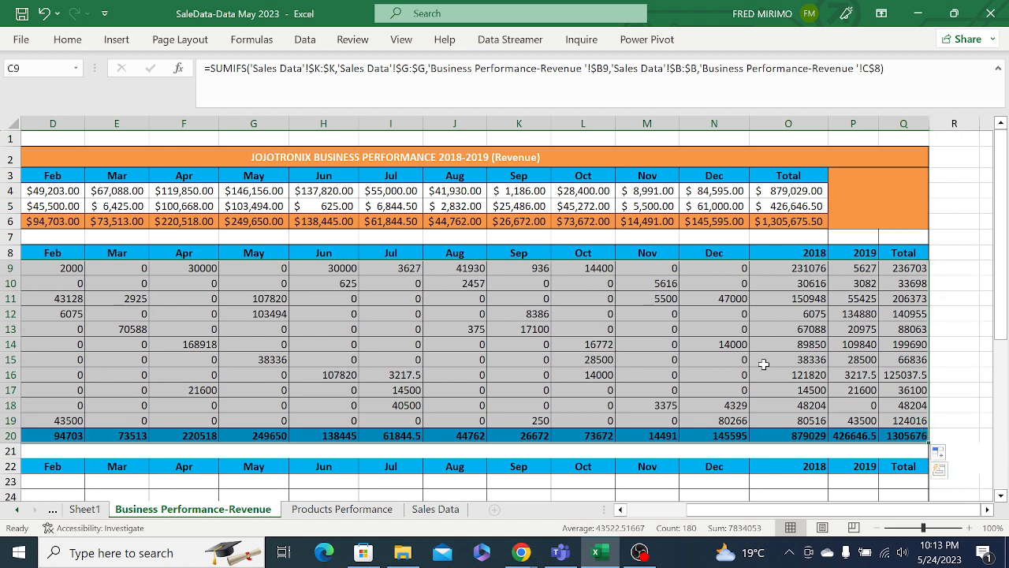
{"action": "left_click", "coordinate": [75, 43]}
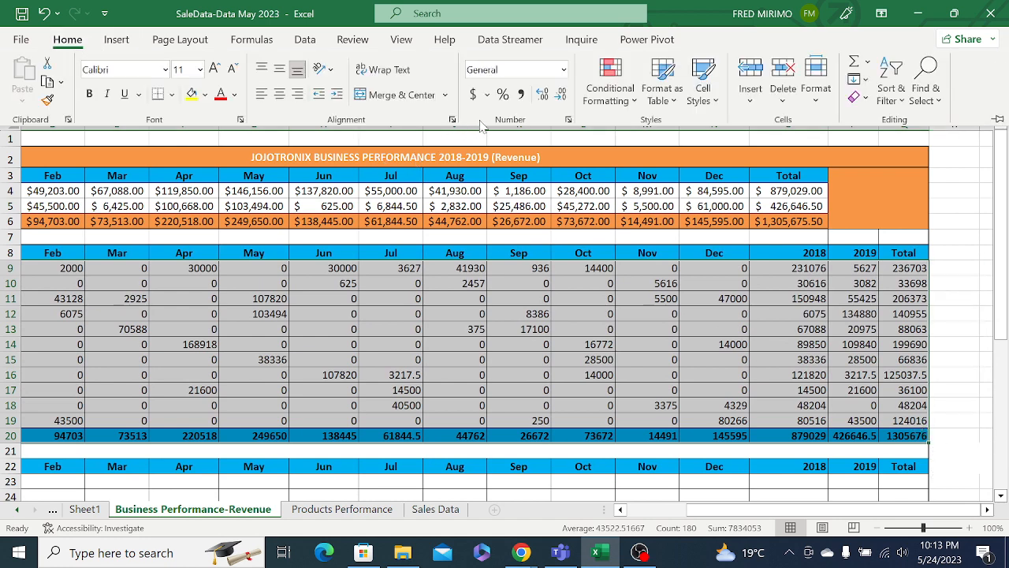
{"action": "left_click", "coordinate": [563, 69]}
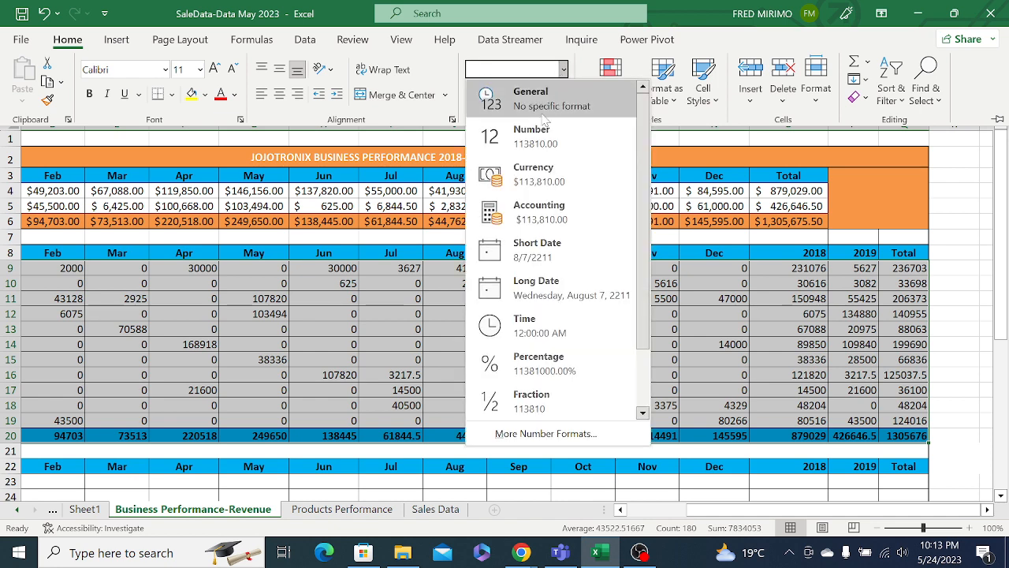
{"action": "left_click", "coordinate": [527, 176]}
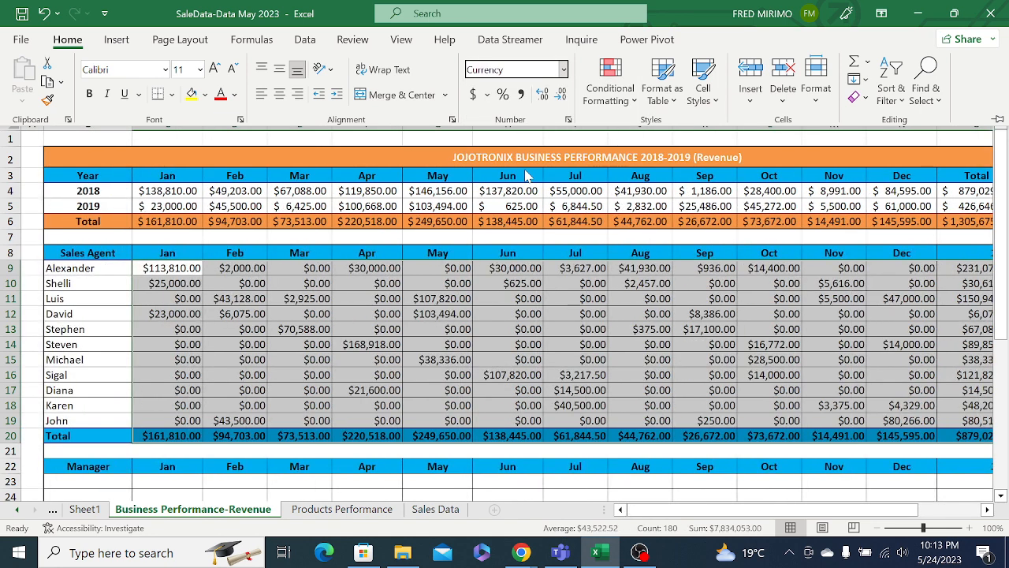
{"action": "left_click", "coordinate": [530, 326]}
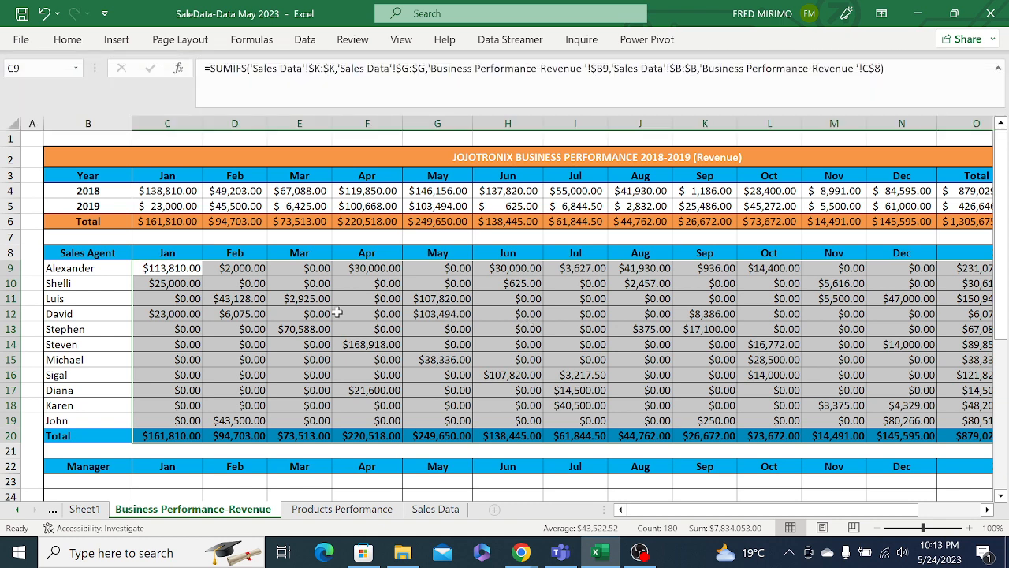
Review the formatted sales agent table, checking the monthly SUMIFS formula in D11 and the 2018 formula in O9.
{"action": "left_click", "coordinate": [337, 313]}
{"action": "left_click", "coordinate": [246, 300]}
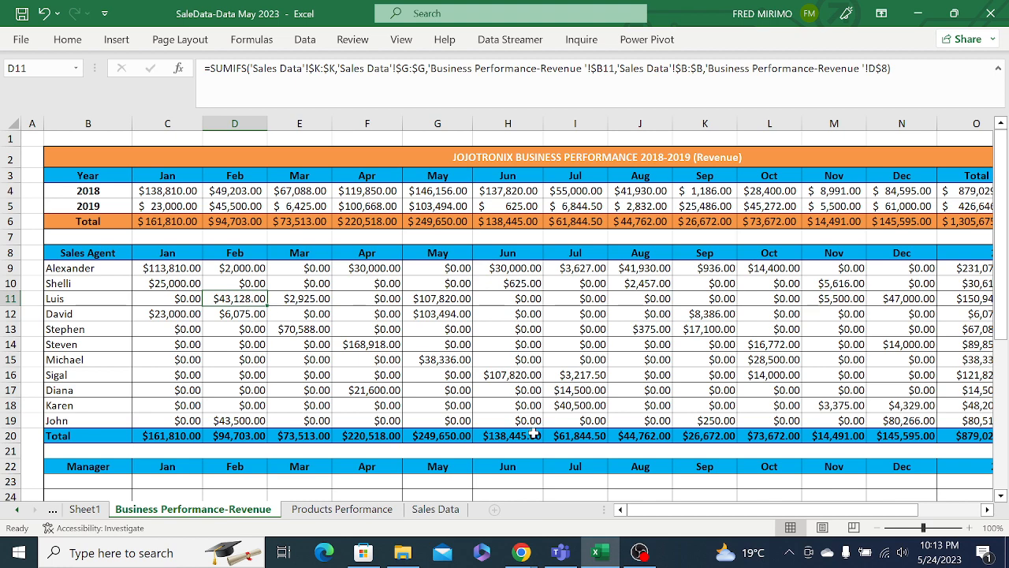
{"action": "left_click_drag", "start_coordinate": [695, 511], "coordinate": [759, 511]}
{"action": "left_click", "coordinate": [814, 257]}
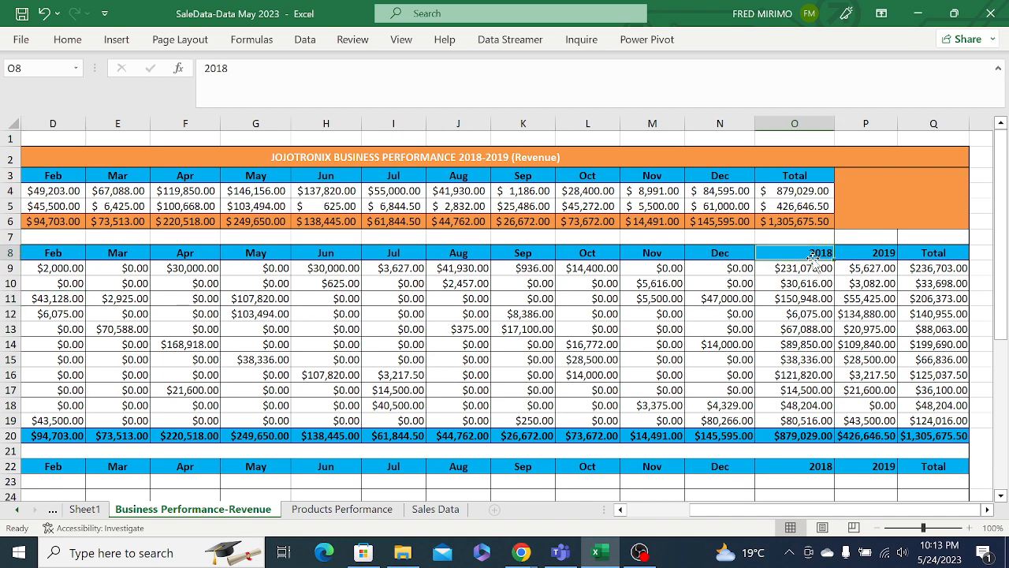
{"action": "left_click", "coordinate": [814, 268]}
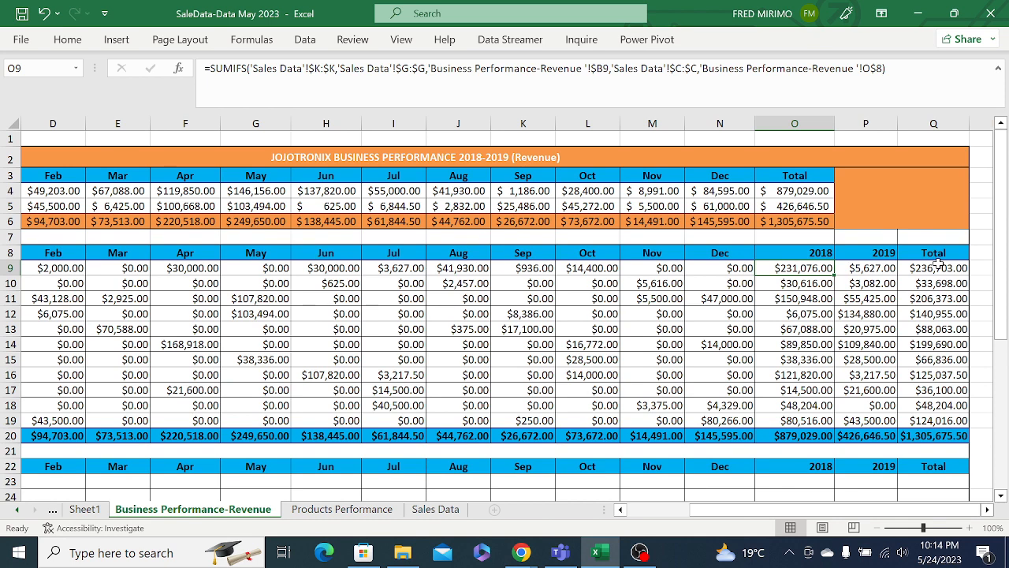
Review the Sales Data records, the questions in Sheet1 and the SUMIFS formulas in the sales agent revenue table.
{"action": "left_click", "coordinate": [435, 509]}
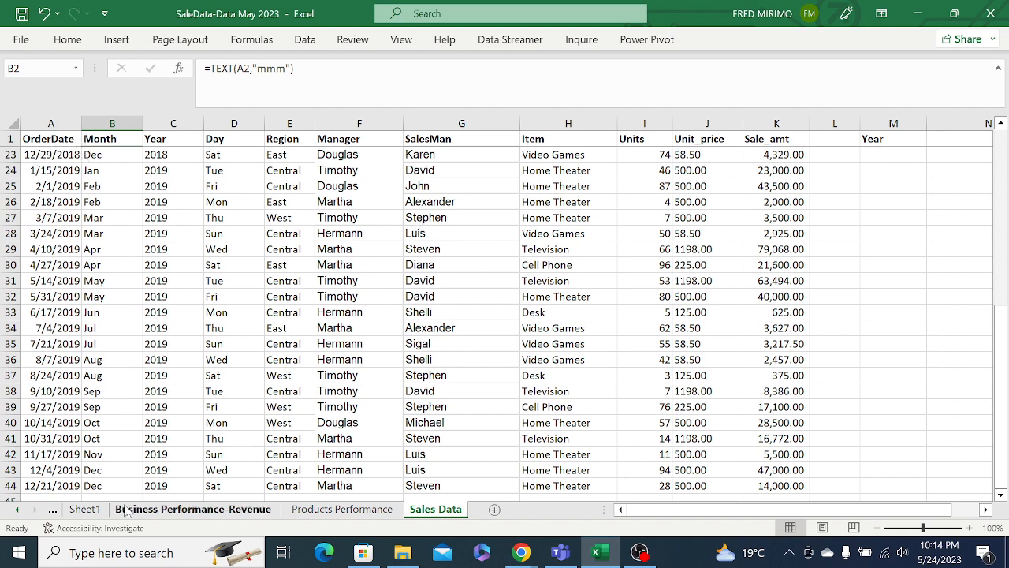
{"action": "left_click", "coordinate": [90, 511]}
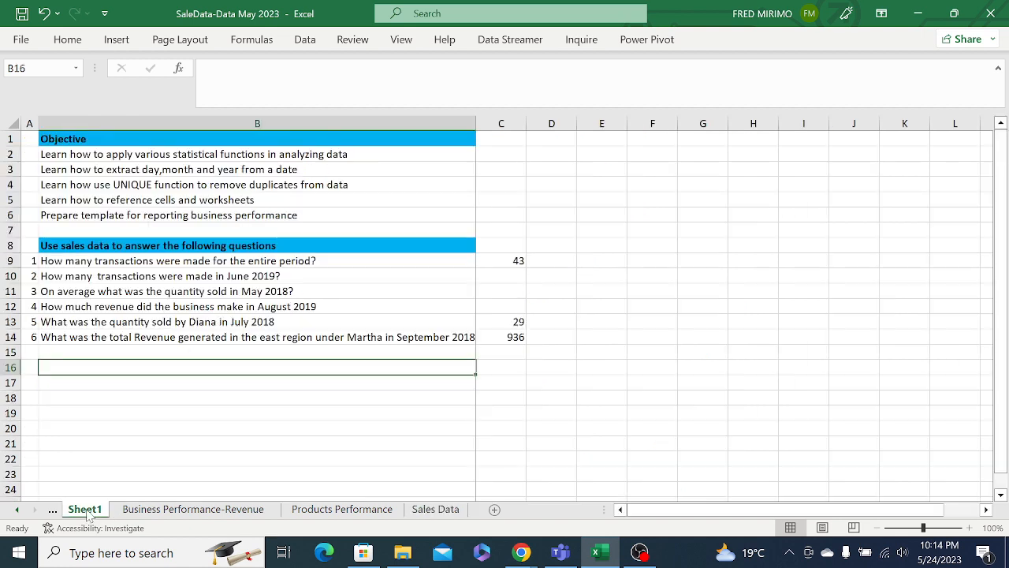
{"action": "left_click", "coordinate": [177, 510]}
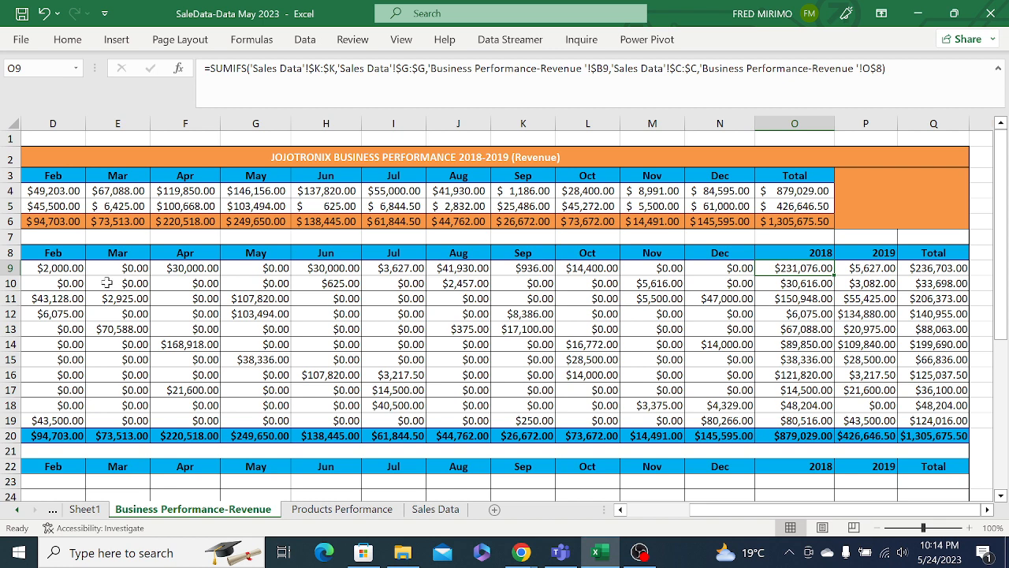
{"action": "left_click", "coordinate": [399, 327]}
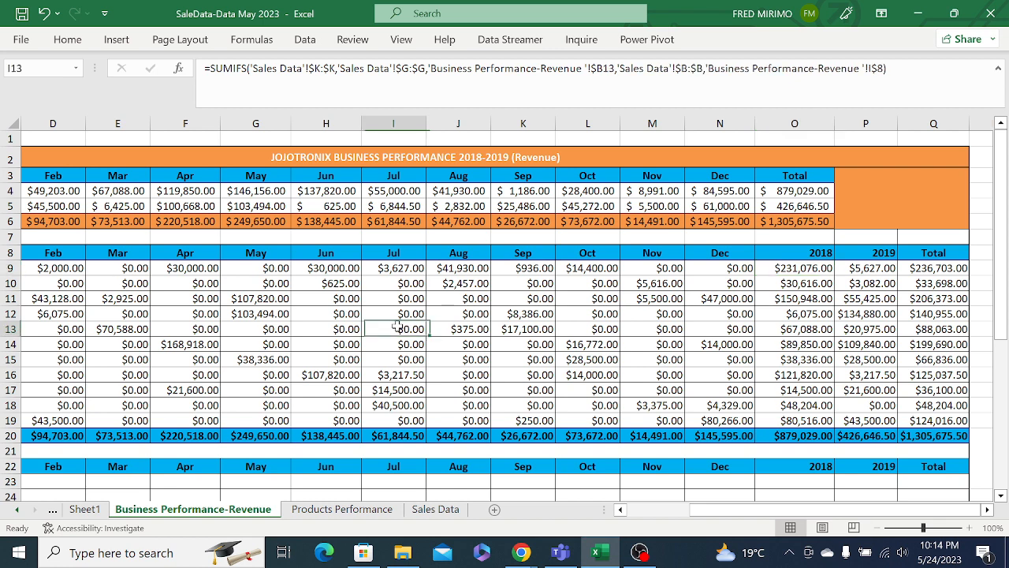
{"action": "left_click", "coordinate": [934, 269]}
{"action": "left_click", "coordinate": [886, 349]}
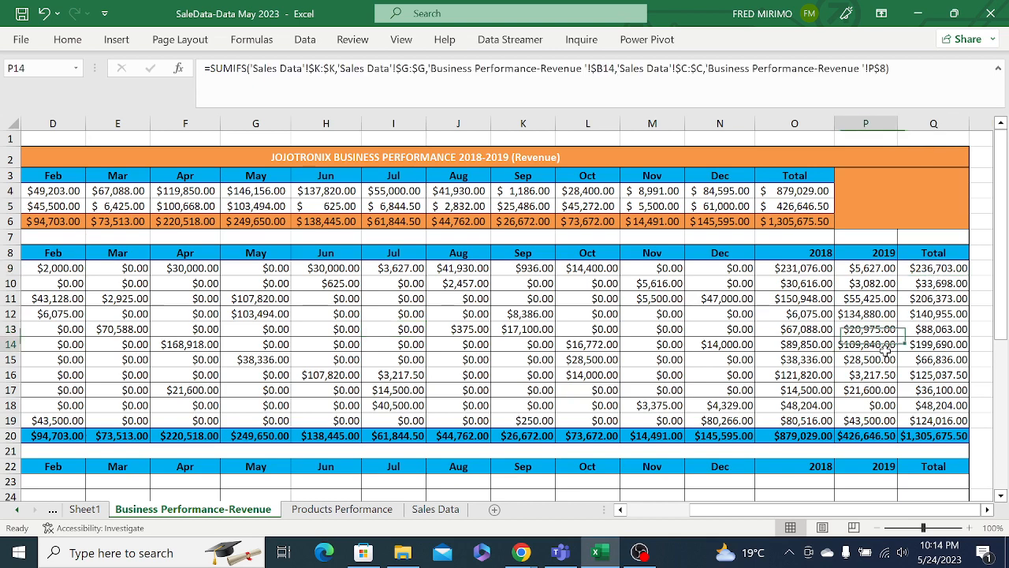
{"action": "left_click", "coordinate": [821, 378]}
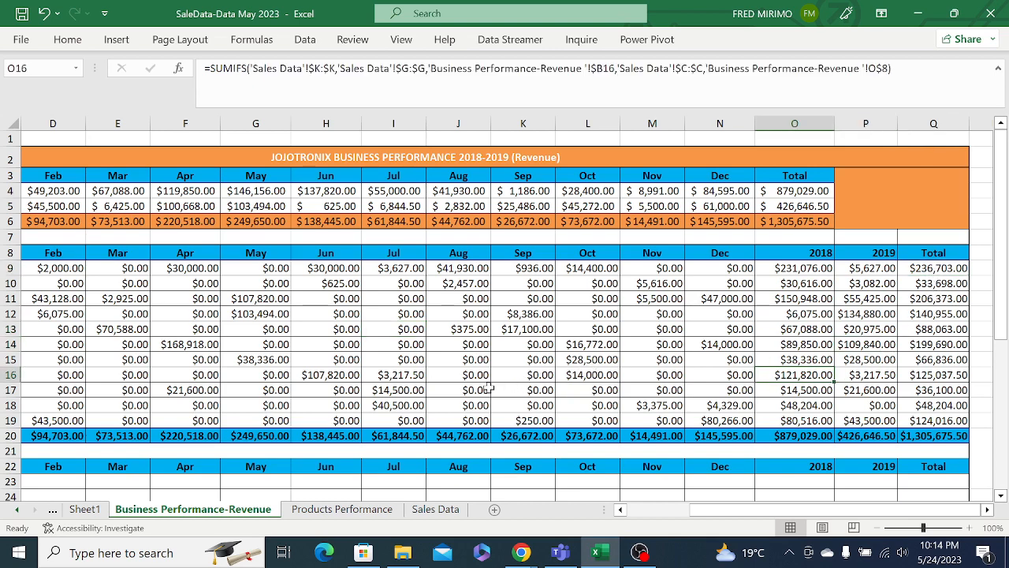
{"action": "left_click", "coordinate": [485, 389]}
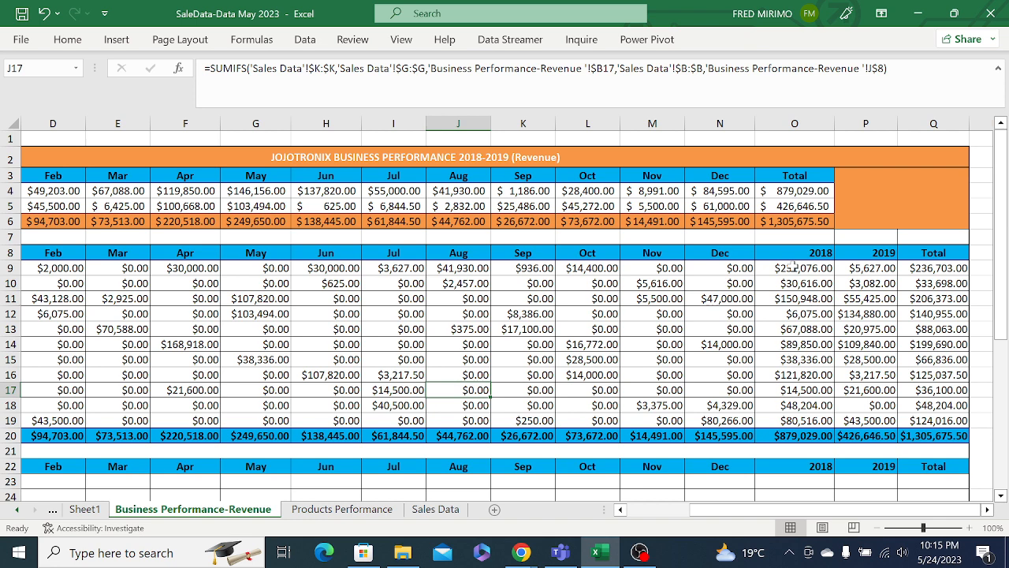
Apply purple gradient-fill data bars to the sales agents' 2018 revenue in O9:O19 with conditional formatting.
{"action": "left_click_drag", "start_coordinate": [793, 267], "coordinate": [797, 415]}
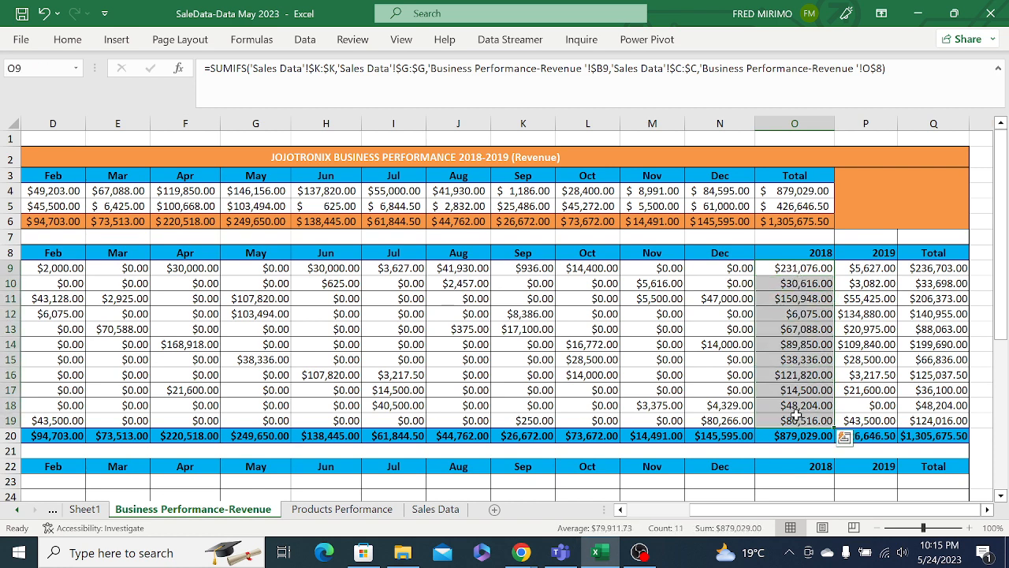
{"action": "left_click", "coordinate": [73, 42]}
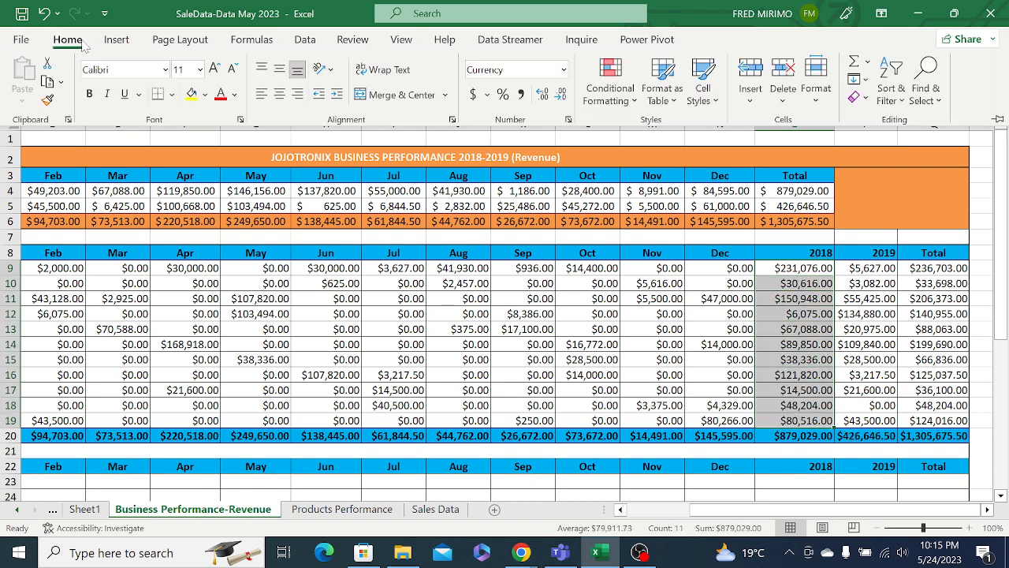
{"action": "left_click", "coordinate": [634, 101]}
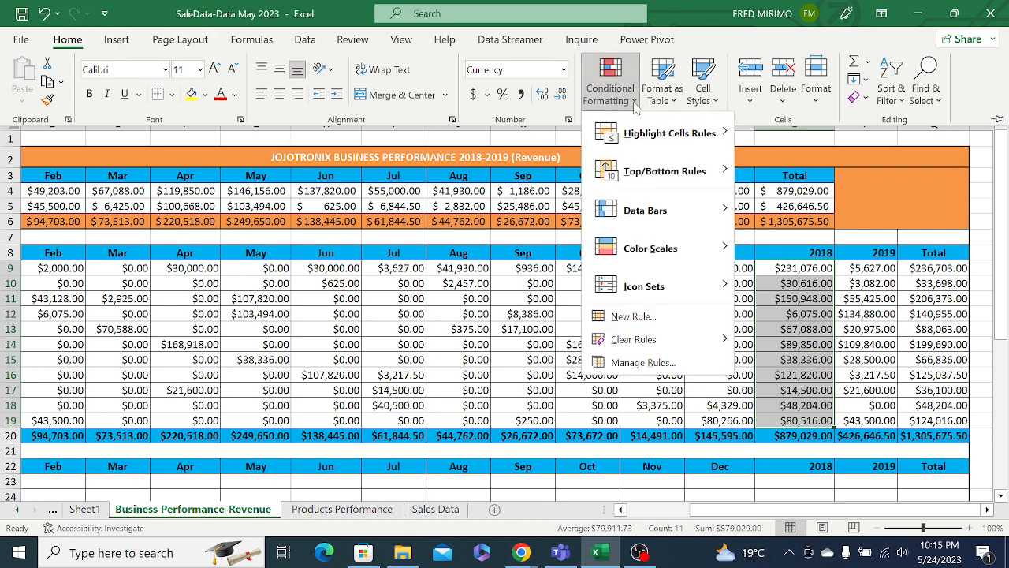
{"action": "mouse_move", "coordinate": [638, 214]}
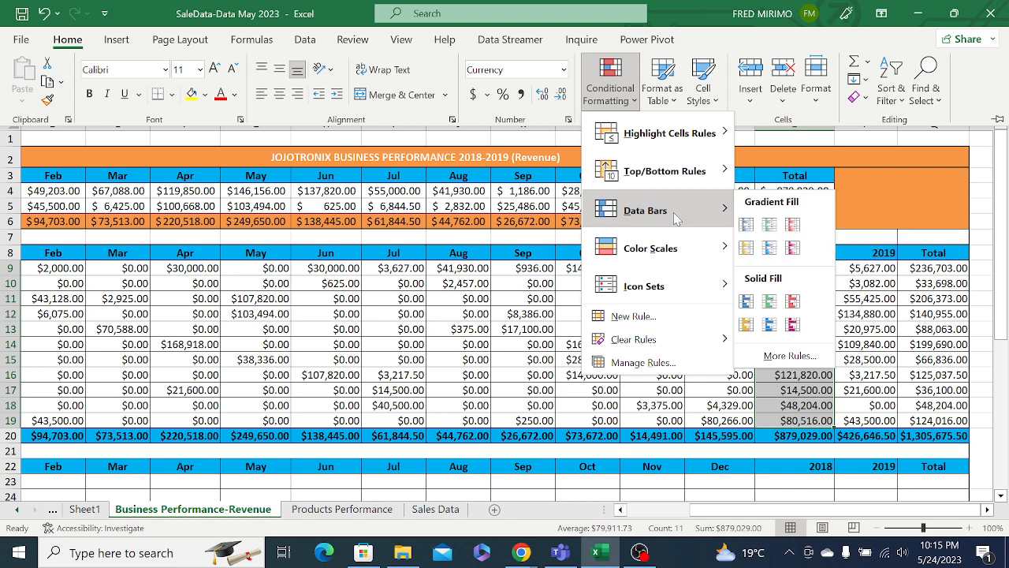
{"action": "left_click", "coordinate": [793, 250]}
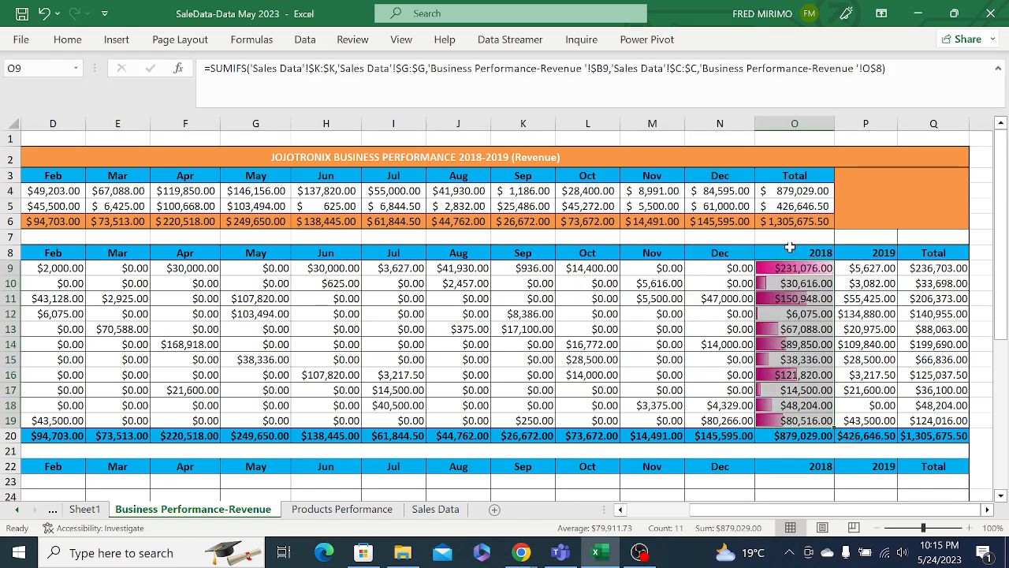
{"action": "left_click", "coordinate": [511, 298]}
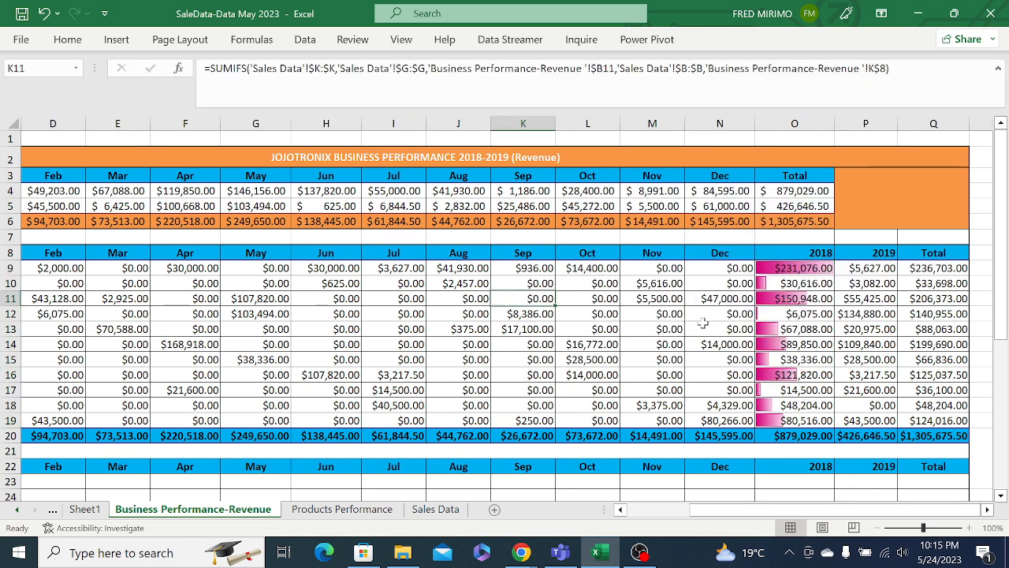
Compare the sales agents' 2018 revenue using the data bars in column O, including O9, O13 and O17.
{"action": "left_click", "coordinate": [784, 328]}
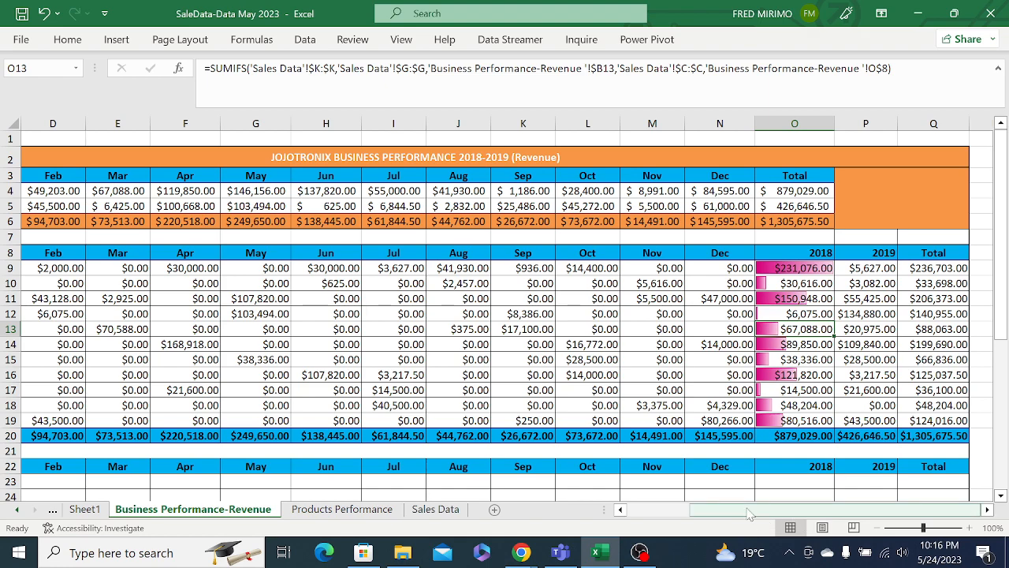
{"action": "mouse_move", "coordinate": [749, 514]}
{"action": "left_mouse_down"}
{"action": "mouse_move", "coordinate": [675, 519]}
{"action": "mouse_move", "coordinate": [764, 502]}
{"action": "left_mouse_up"}
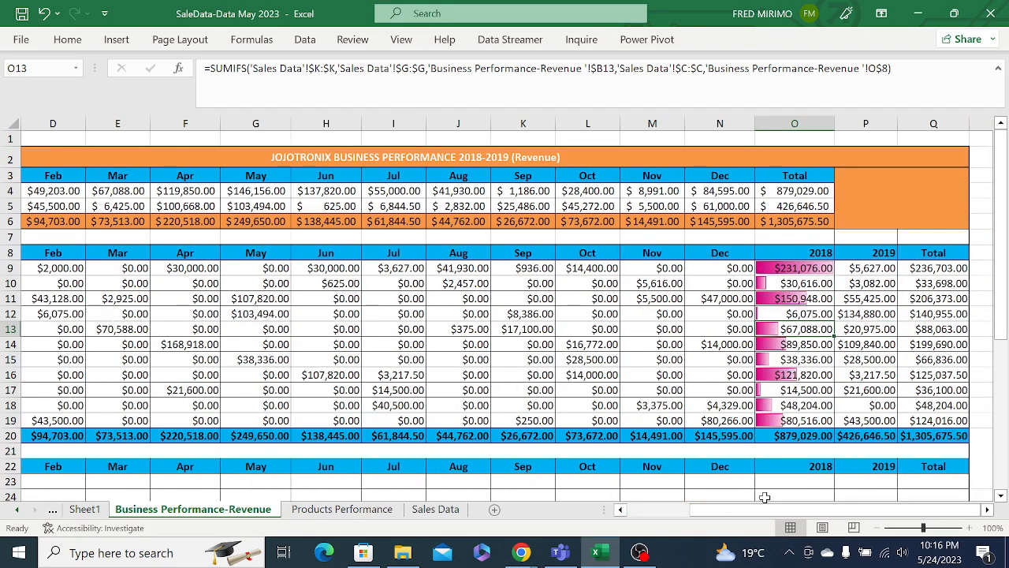
{"action": "left_click", "coordinate": [802, 268]}
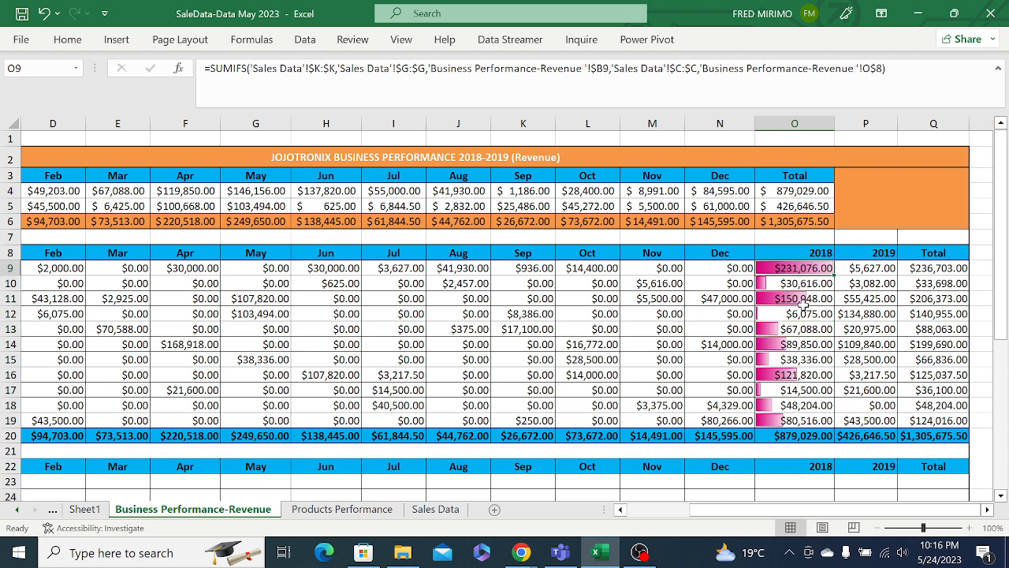
{"action": "left_click", "coordinate": [819, 388]}
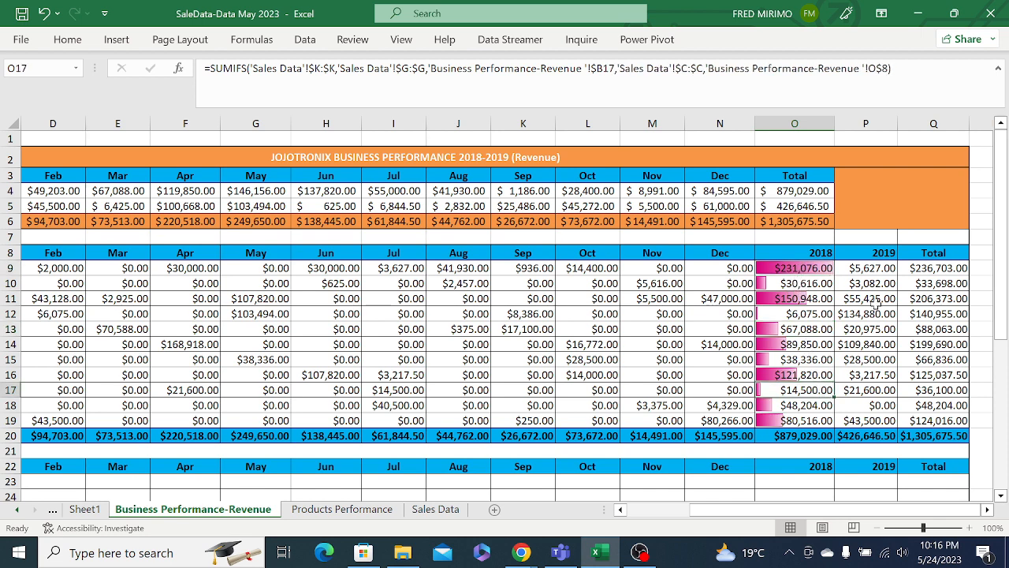
Apply green solid-fill data bars to the sales agents' 2019 revenue in P9:P19 with conditional formatting.
{"action": "left_click_drag", "start_coordinate": [870, 268], "coordinate": [872, 419]}
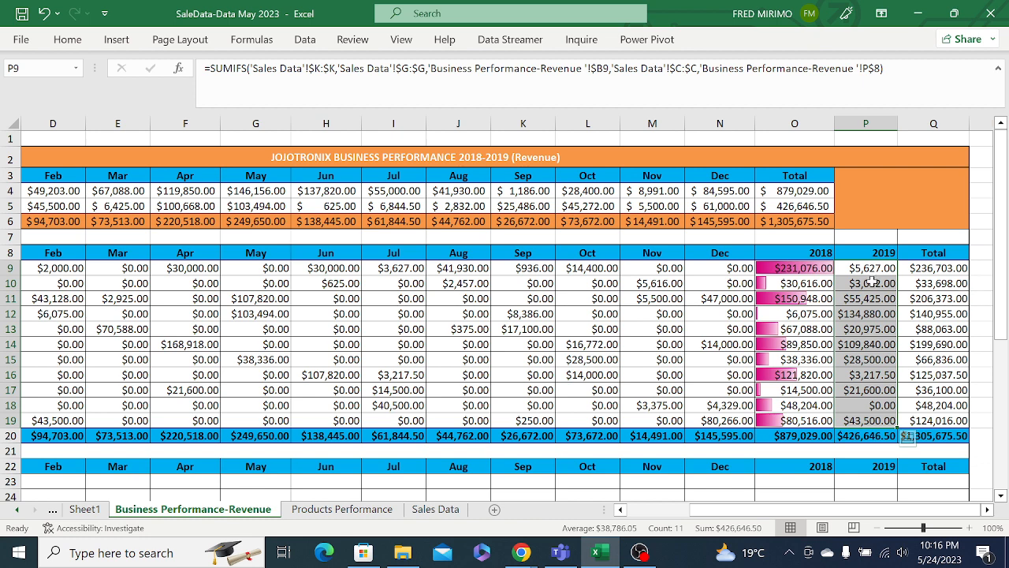
{"action": "left_click", "coordinate": [68, 43]}
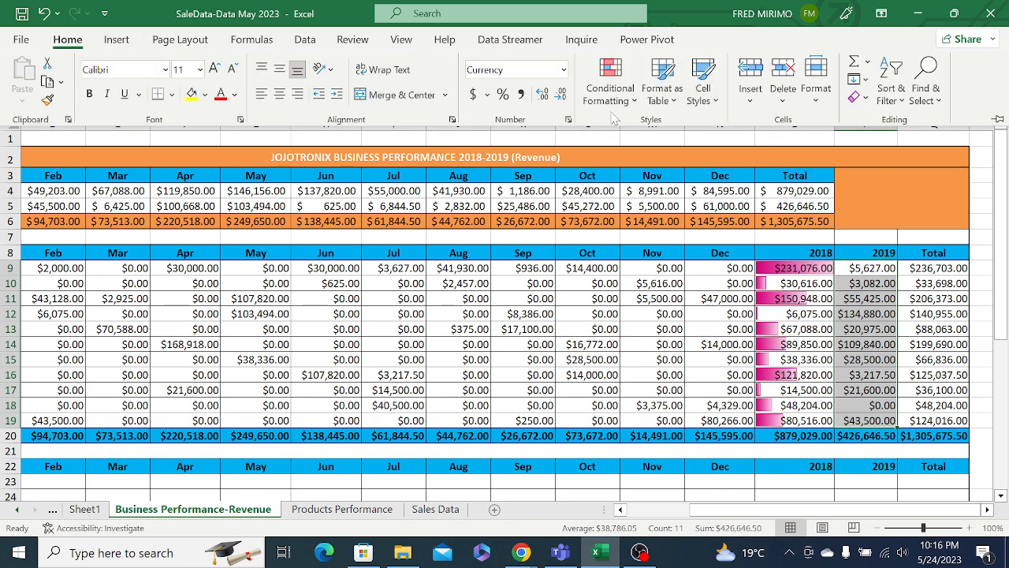
{"action": "left_click", "coordinate": [633, 100]}
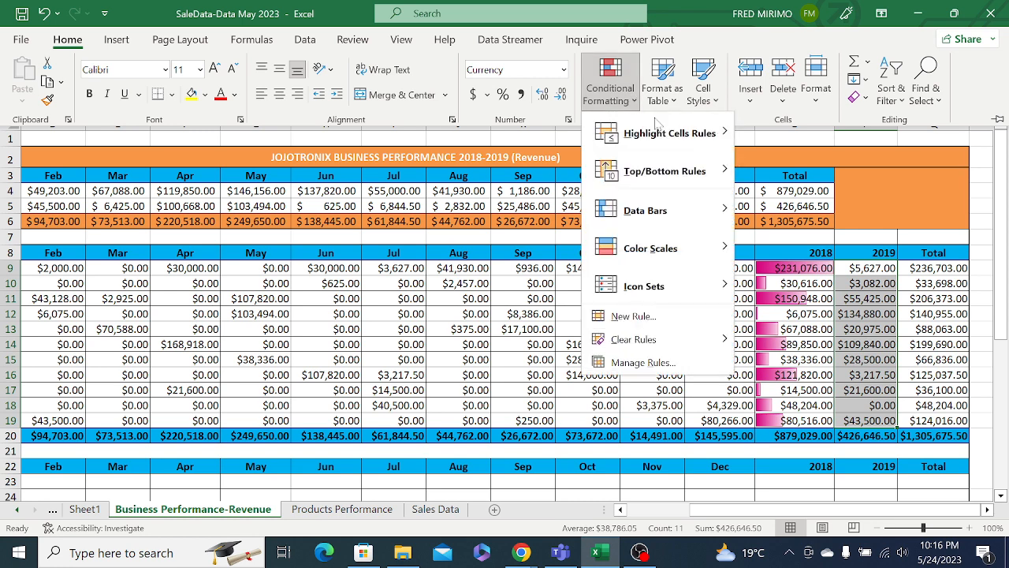
{"action": "mouse_move", "coordinate": [661, 218]}
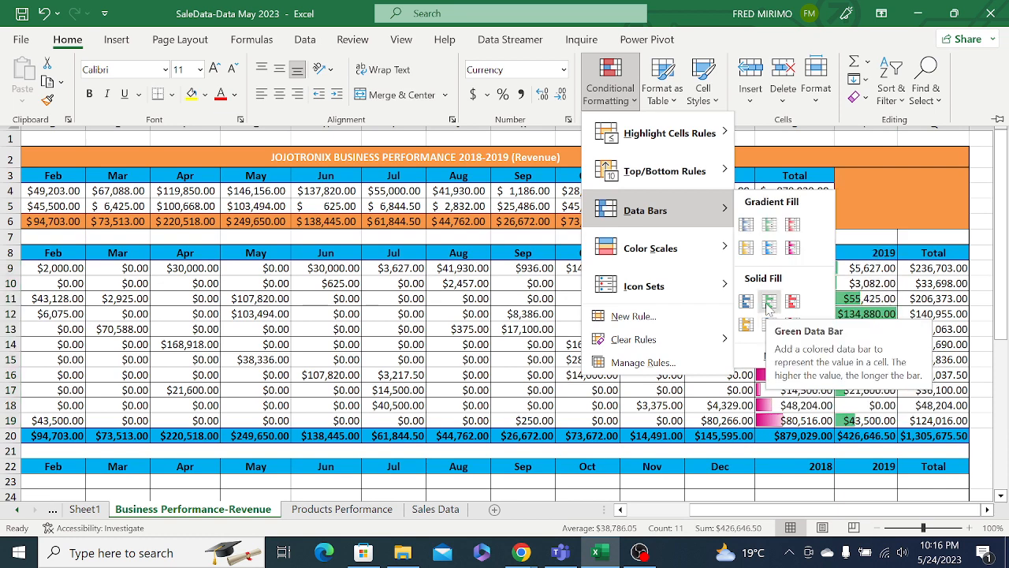
{"action": "left_click", "coordinate": [769, 303]}
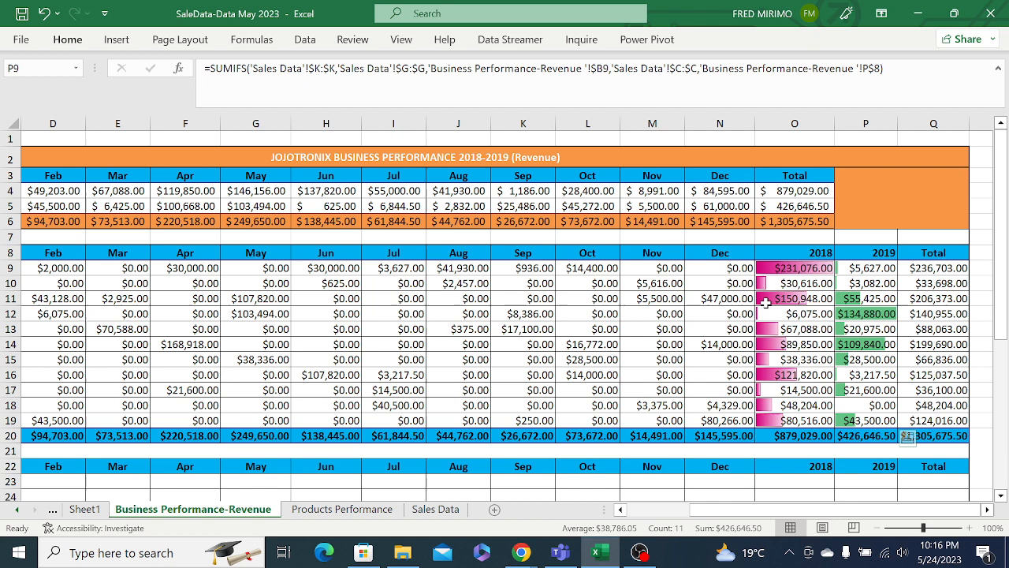
{"action": "left_click", "coordinate": [591, 300]}
{"action": "left_click", "coordinate": [515, 298]}
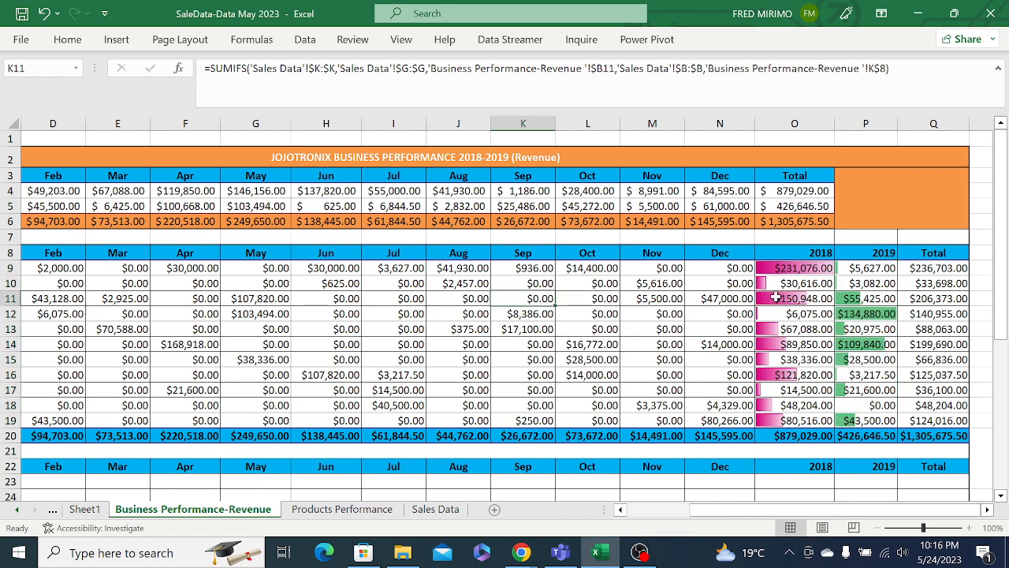
Check which sales agent the longest 2019 data bar in P12 belongs to by reading the name in column B.
{"action": "left_click", "coordinate": [856, 314]}
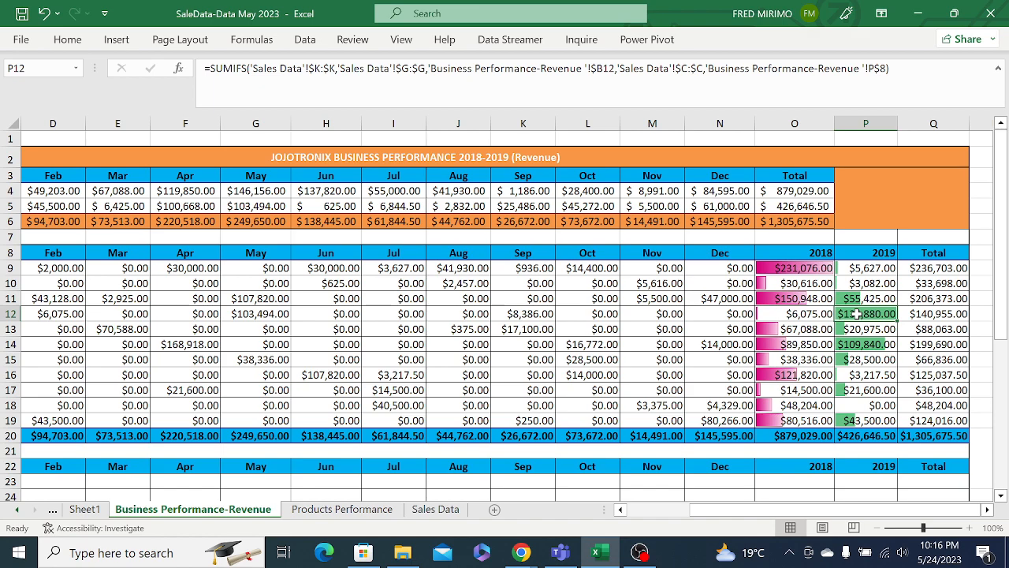
{"action": "left_click_drag", "start_coordinate": [824, 511], "coordinate": [753, 520]}
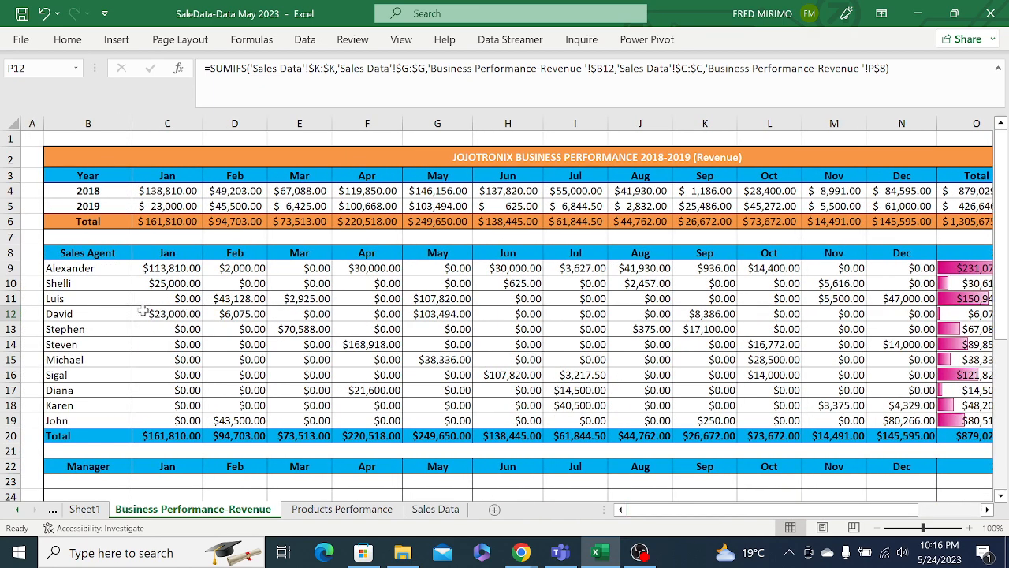
{"action": "left_click", "coordinate": [110, 313]}
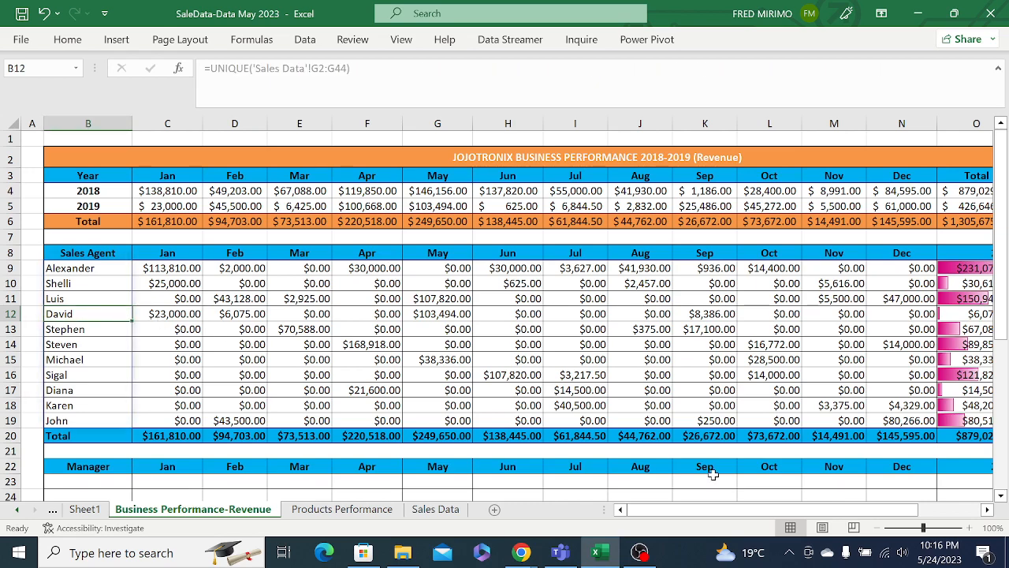
Apply orange gradient-fill data bars to the sales agents' total revenue in Q9:Q19 with conditional formatting.
{"action": "left_click_drag", "start_coordinate": [741, 513], "coordinate": [870, 511]}
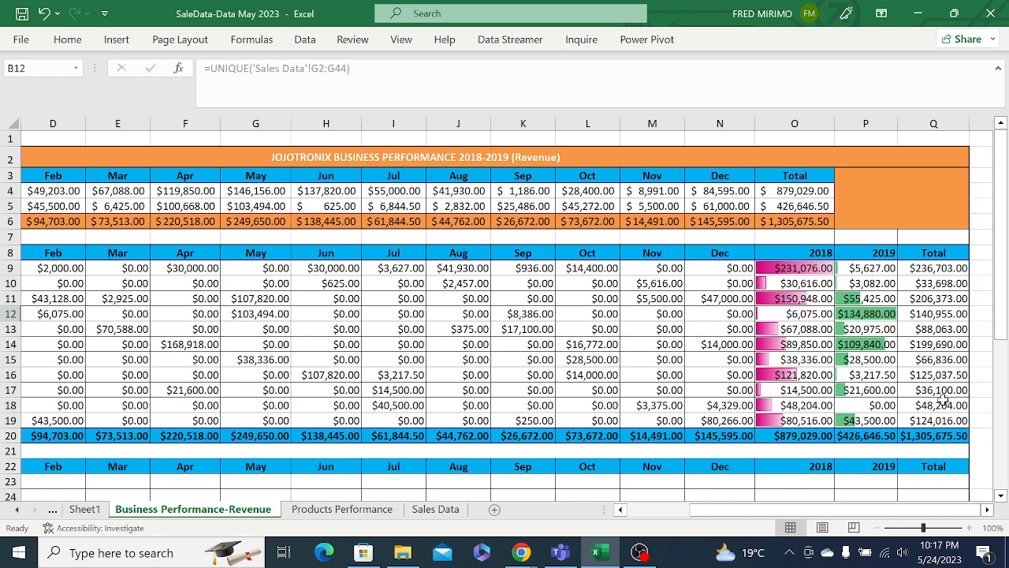
{"action": "left_click", "coordinate": [983, 510]}
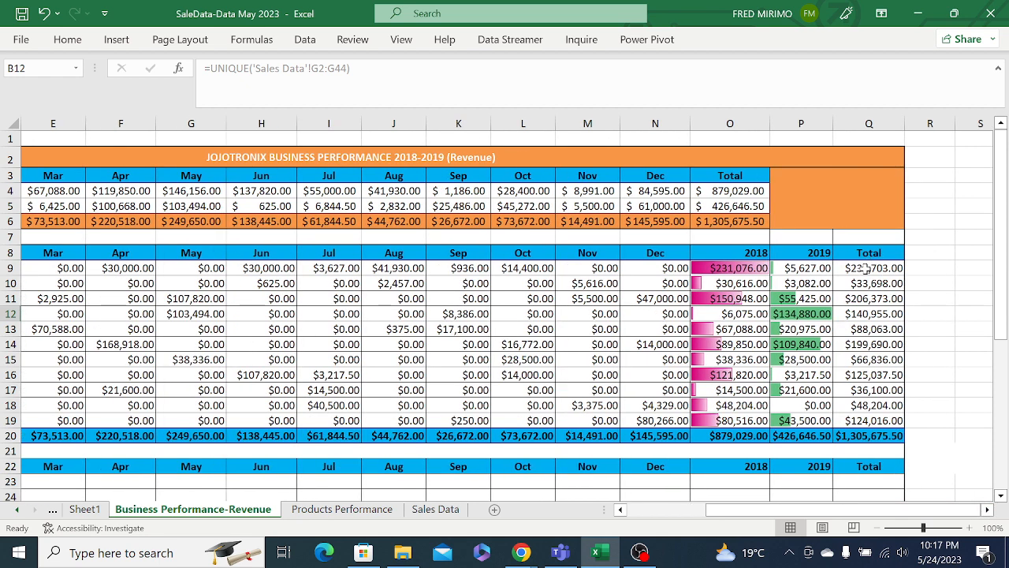
{"action": "left_click_drag", "start_coordinate": [865, 269], "coordinate": [870, 421]}
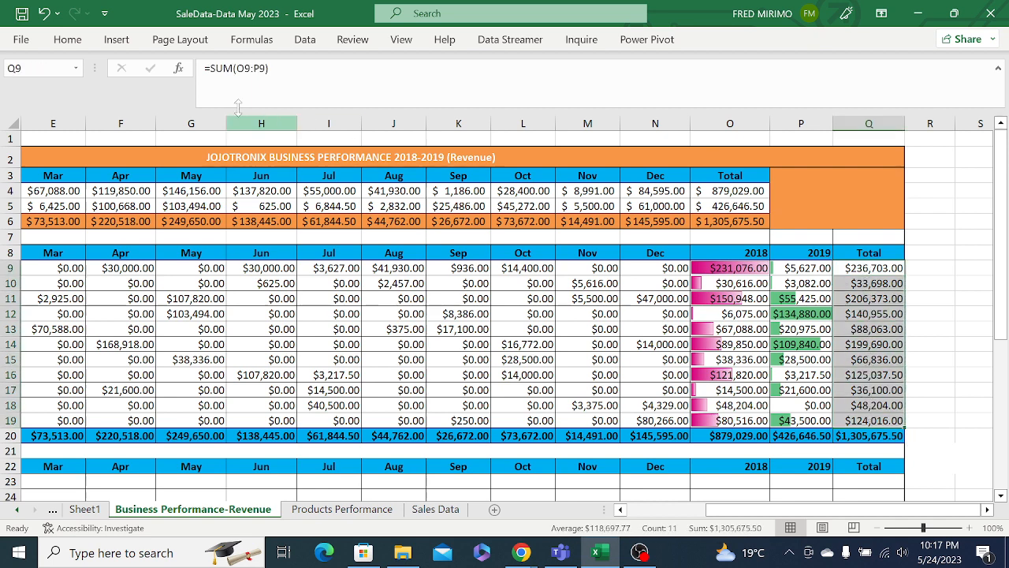
{"action": "left_click", "coordinate": [68, 40]}
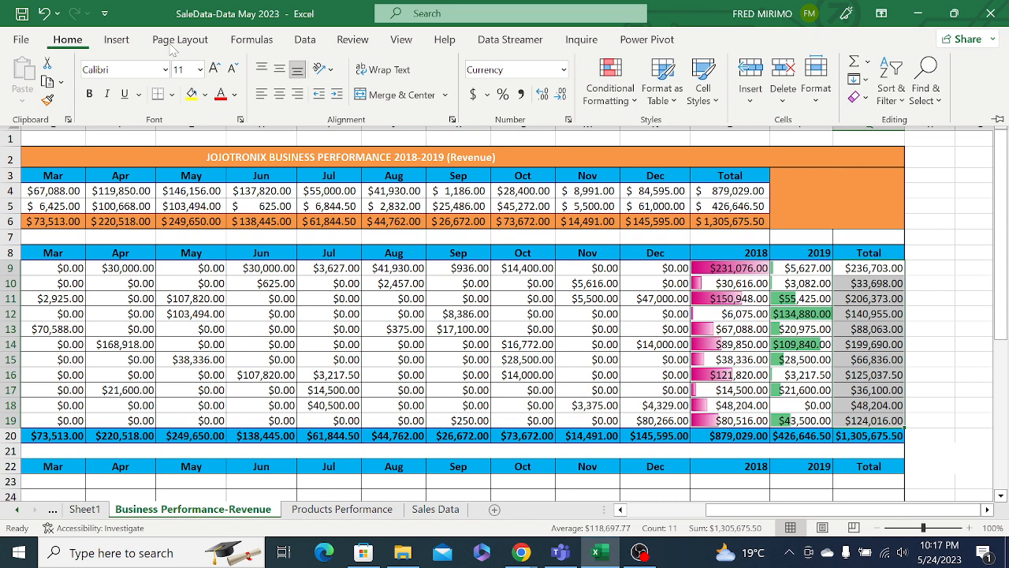
{"action": "left_click", "coordinate": [635, 104]}
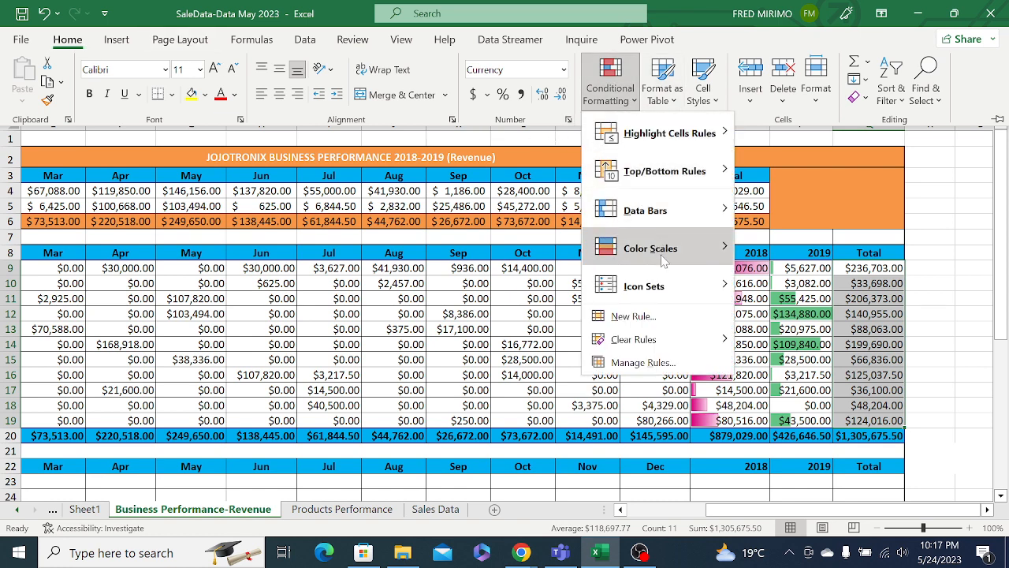
{"action": "mouse_move", "coordinate": [641, 218]}
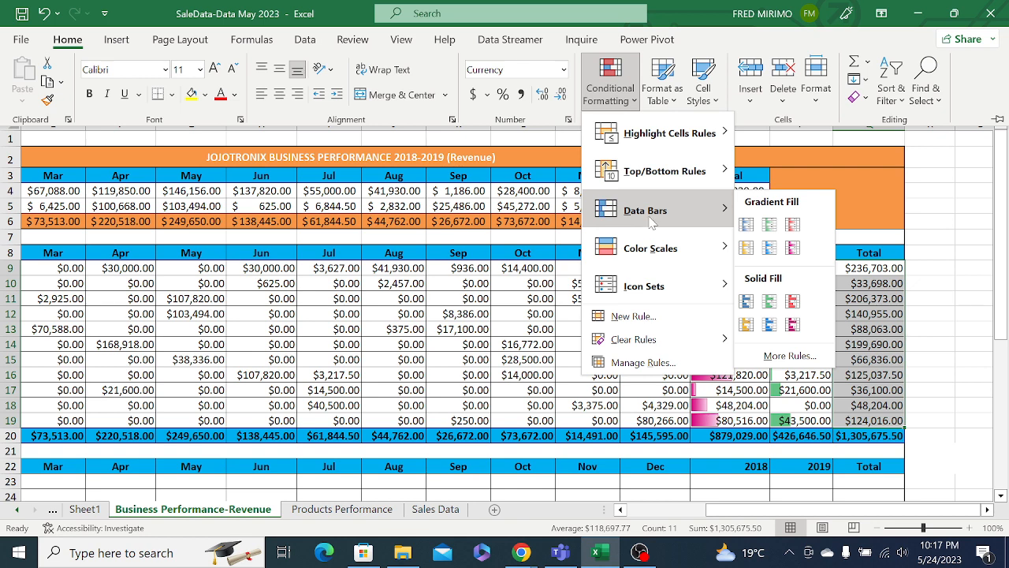
{"action": "left_click", "coordinate": [748, 249]}
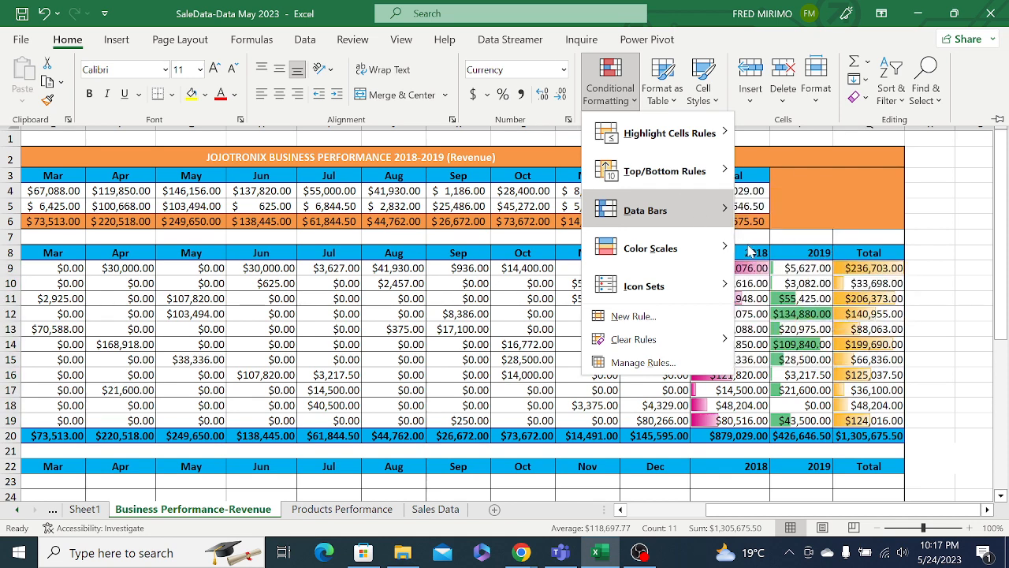
{"action": "left_click", "coordinate": [644, 312]}
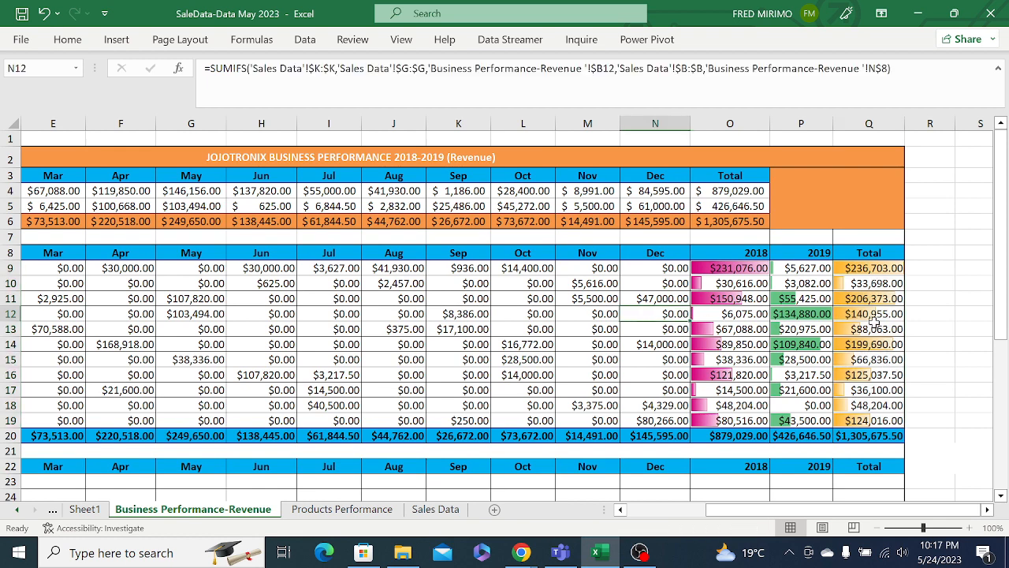
{"action": "left_click", "coordinate": [919, 286]}
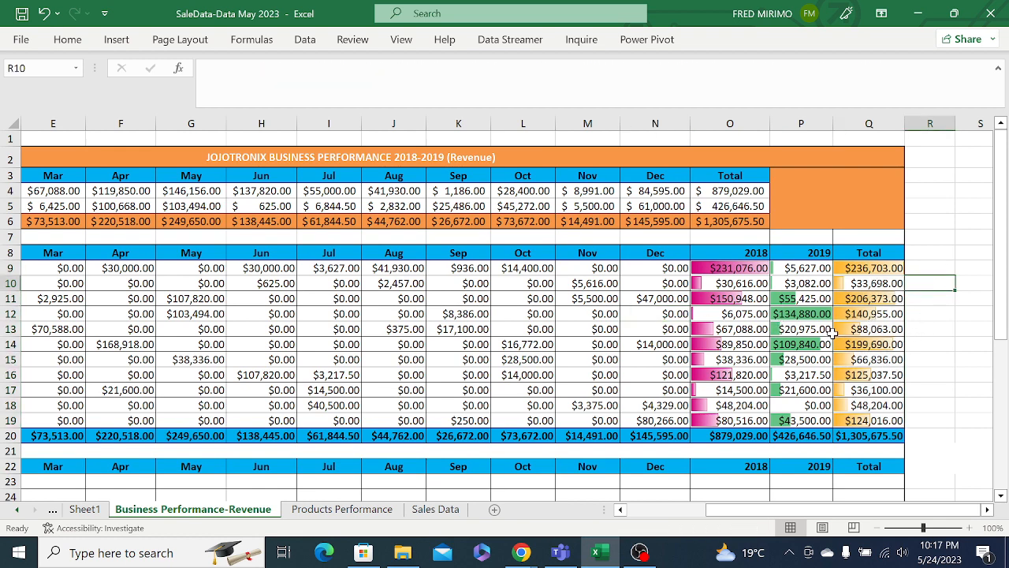
Compare the total revenue data bars in Q9 and Q11 and identify the sales agent in row 11.
{"action": "left_click", "coordinate": [870, 272]}
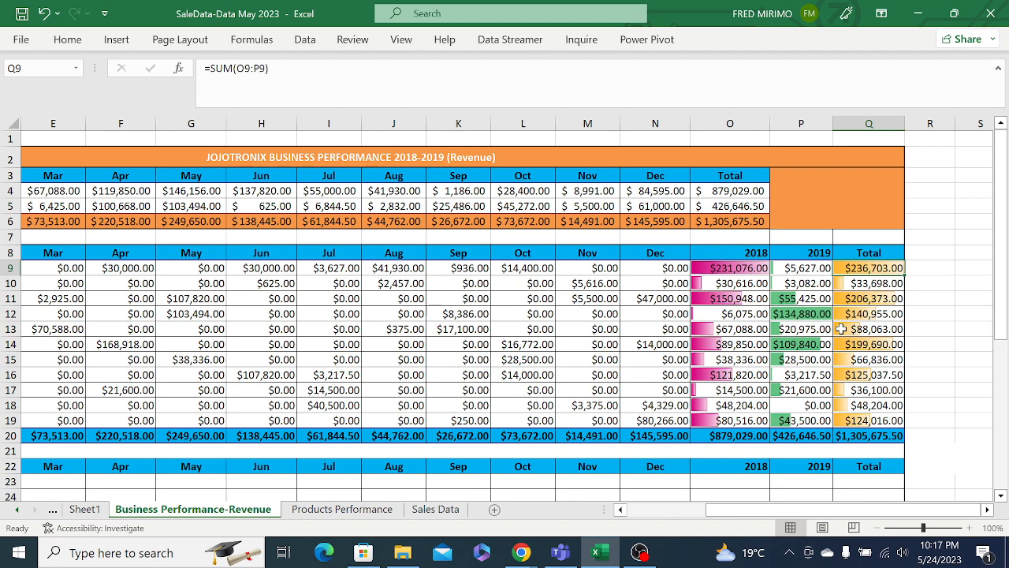
{"action": "left_click", "coordinate": [852, 298]}
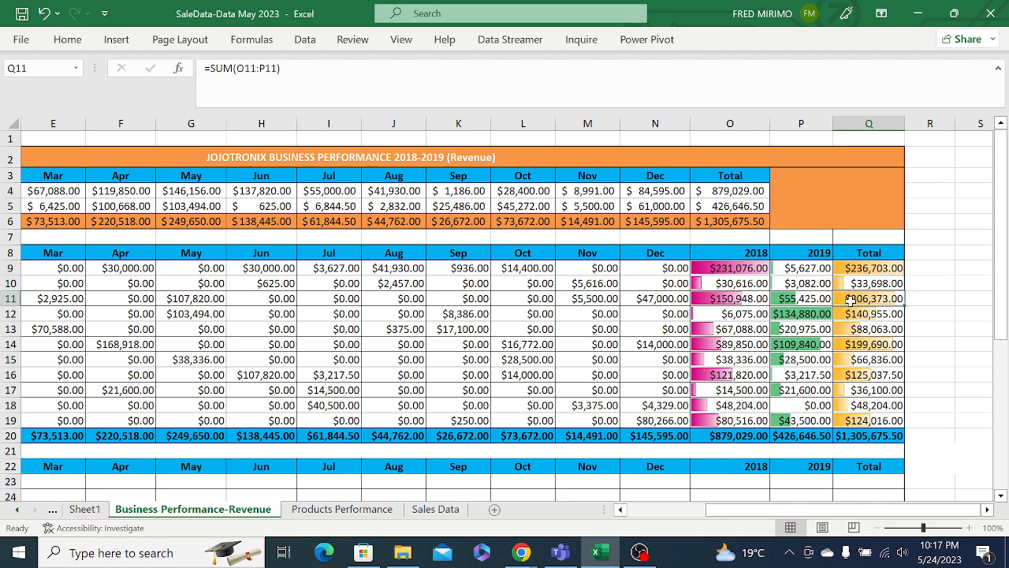
{"action": "left_click_drag", "start_coordinate": [696, 512], "coordinate": [648, 525]}
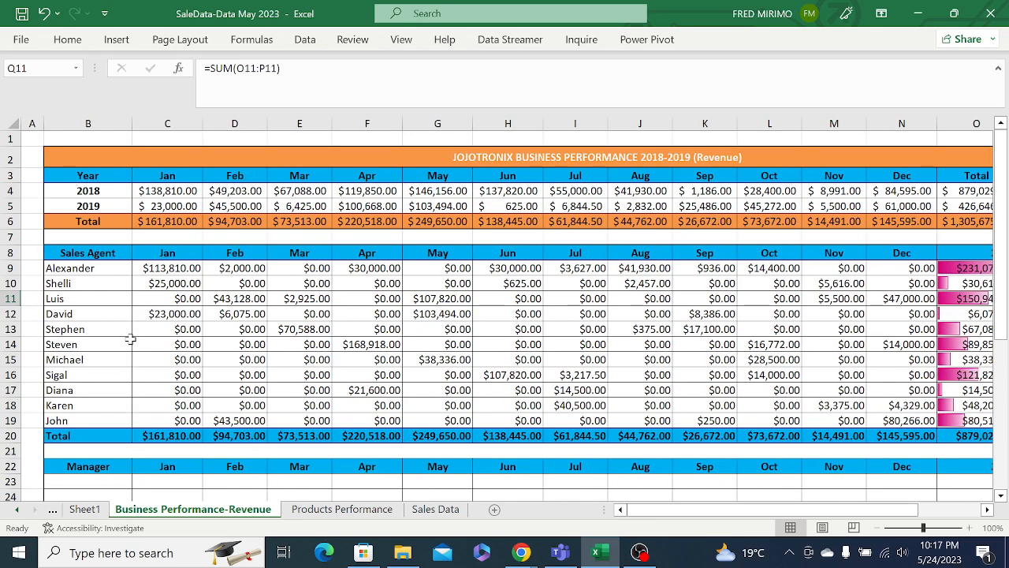
{"action": "left_click", "coordinate": [10, 298]}
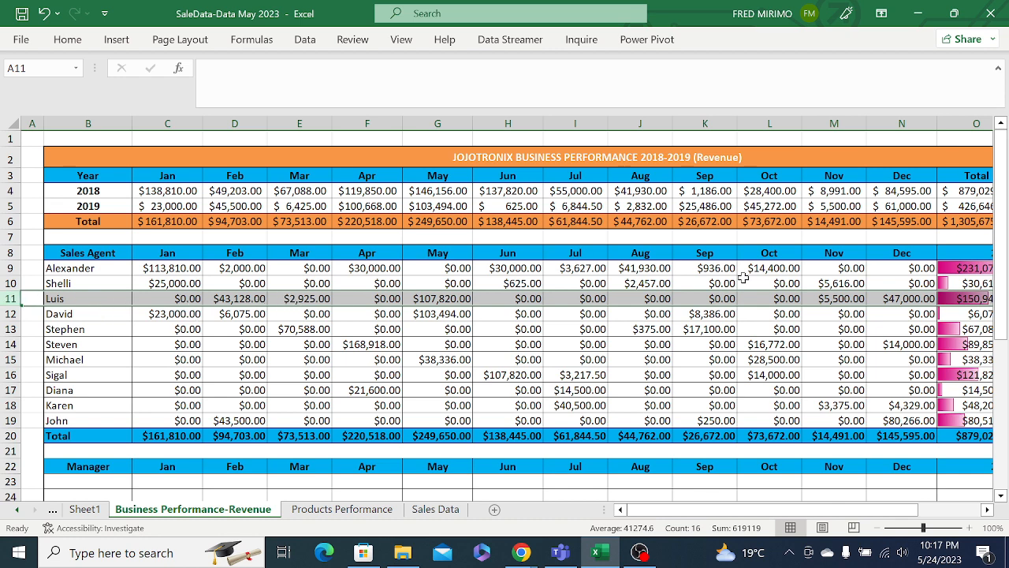
Examine the row 11 sales agent's monthly revenue, including May in G11 and December in N11, through to the total in Q11.
{"action": "left_click", "coordinate": [859, 313]}
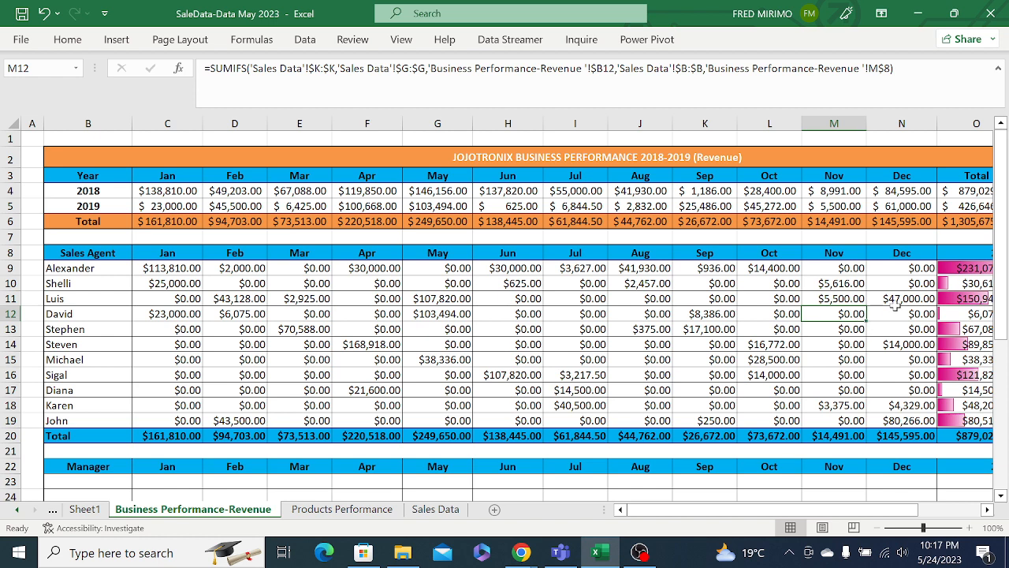
{"action": "left_click", "coordinate": [891, 299]}
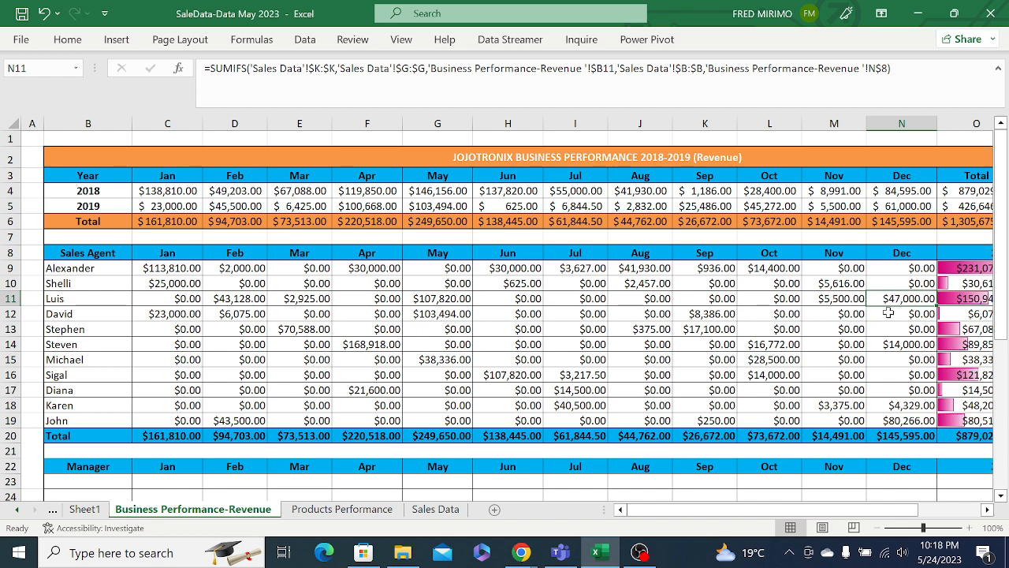
{"action": "left_click", "coordinate": [436, 302]}
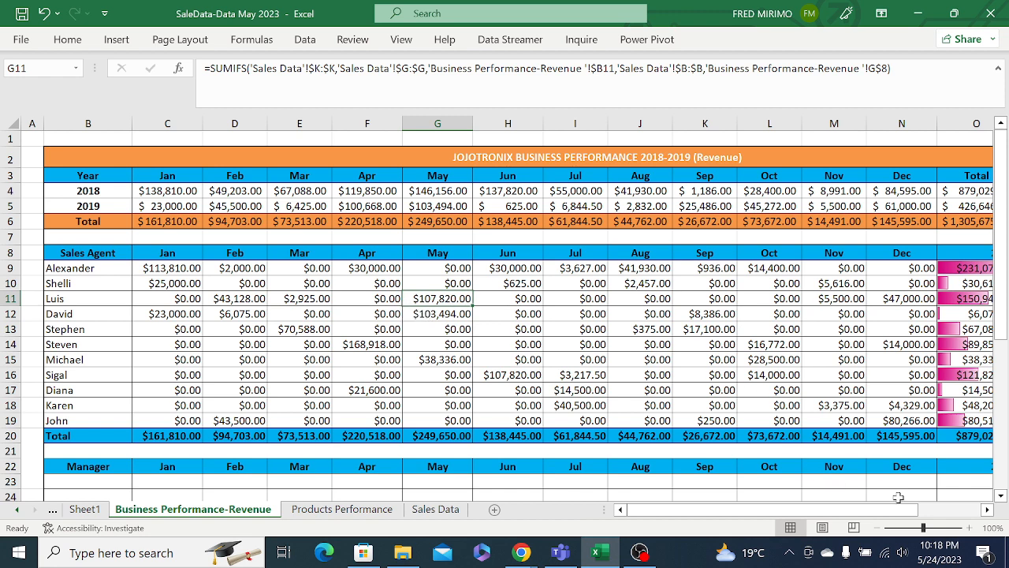
{"action": "left_click_drag", "start_coordinate": [906, 521], "coordinate": [961, 504]}
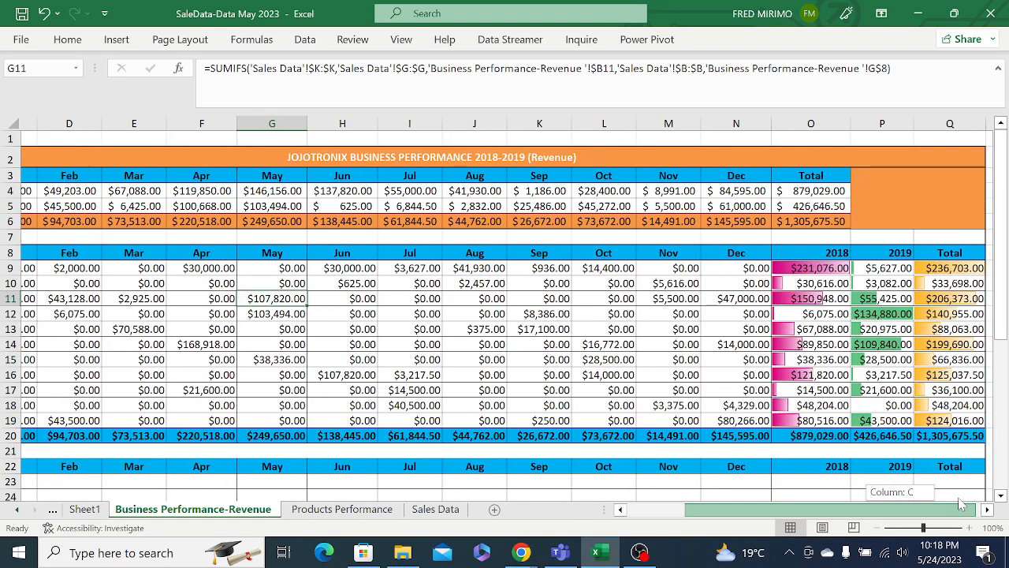
{"action": "left_click_drag", "start_coordinate": [961, 505], "coordinate": [964, 505]}
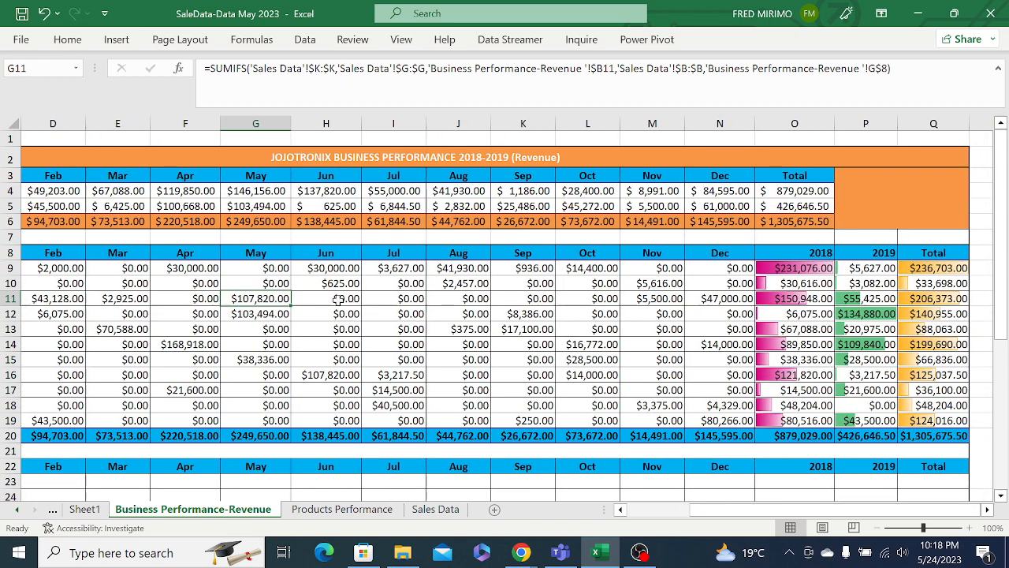
{"action": "left_click", "coordinate": [473, 299]}
{"action": "left_click", "coordinate": [547, 298]}
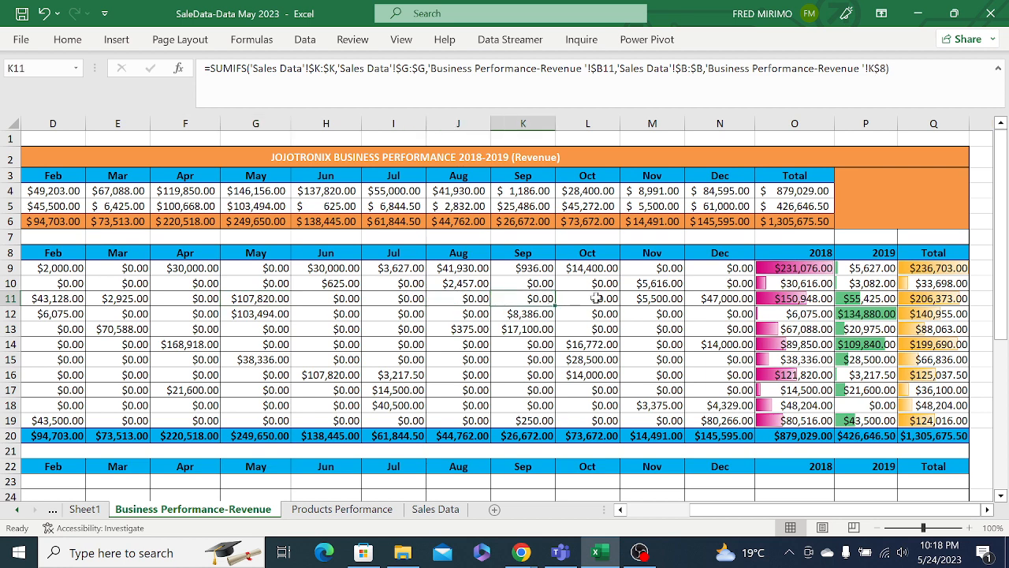
{"action": "left_click", "coordinate": [601, 298]}
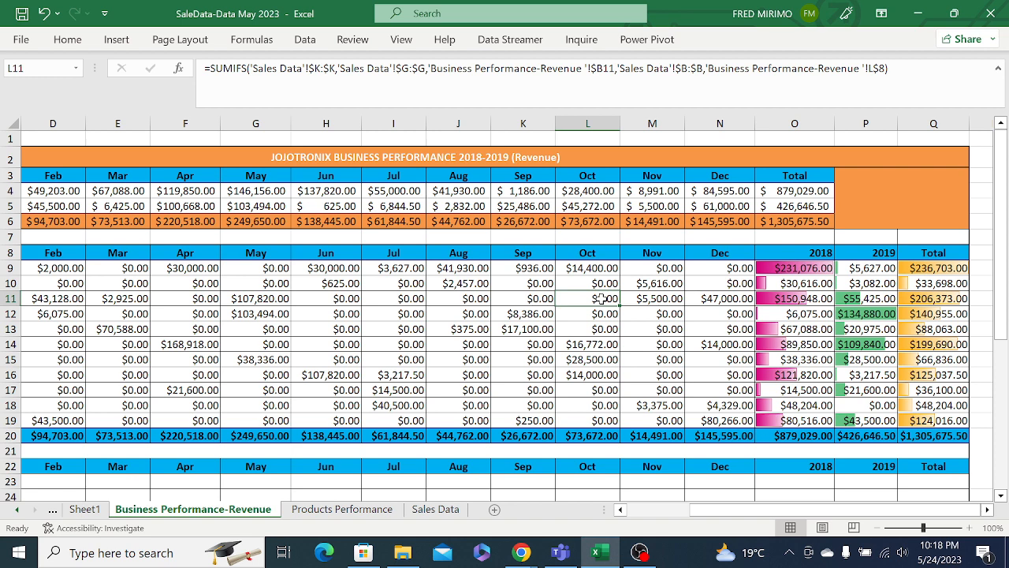
{"action": "left_click", "coordinate": [243, 299]}
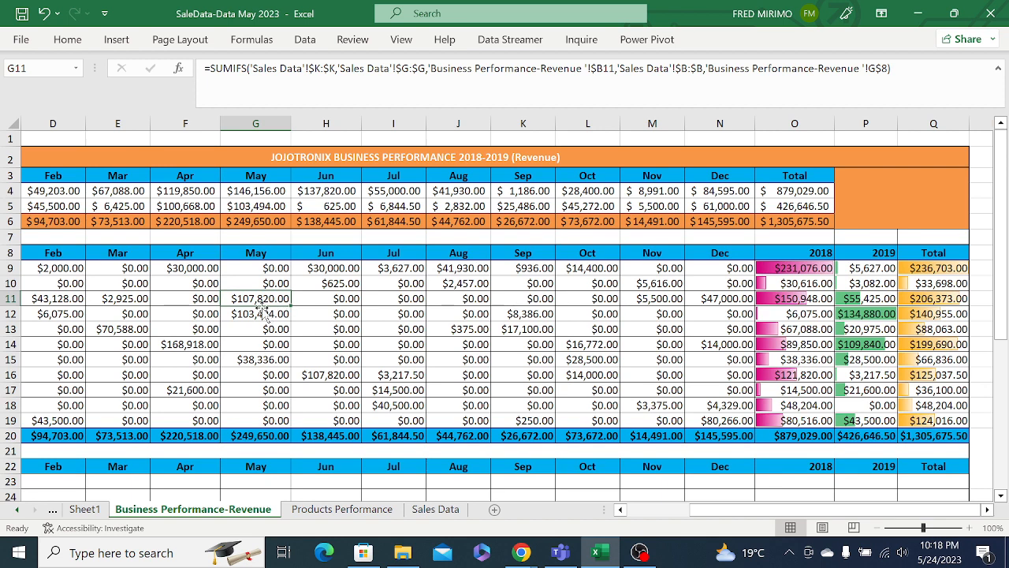
{"action": "left_click", "coordinate": [19, 298]}
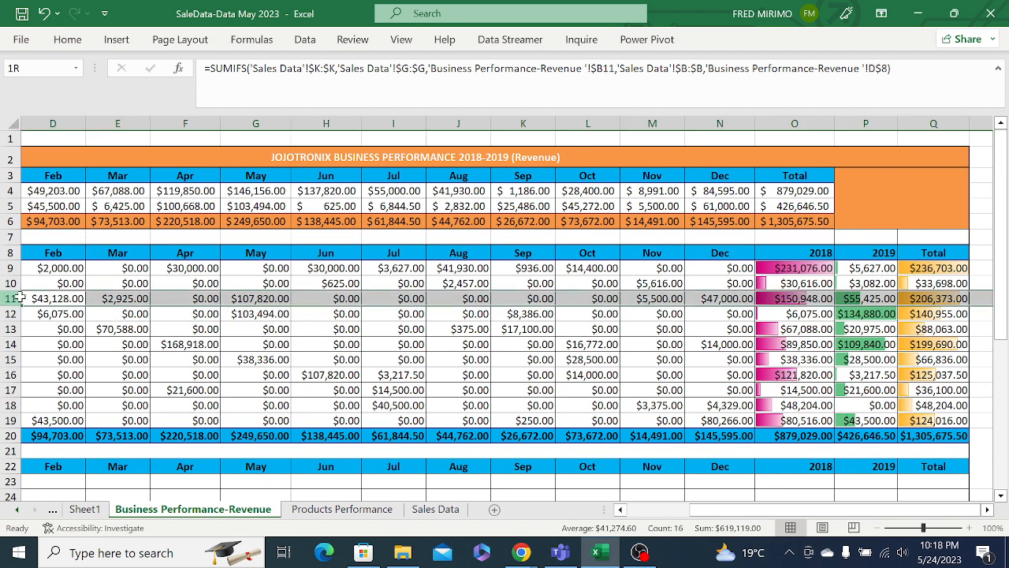
{"action": "left_click", "coordinate": [719, 300]}
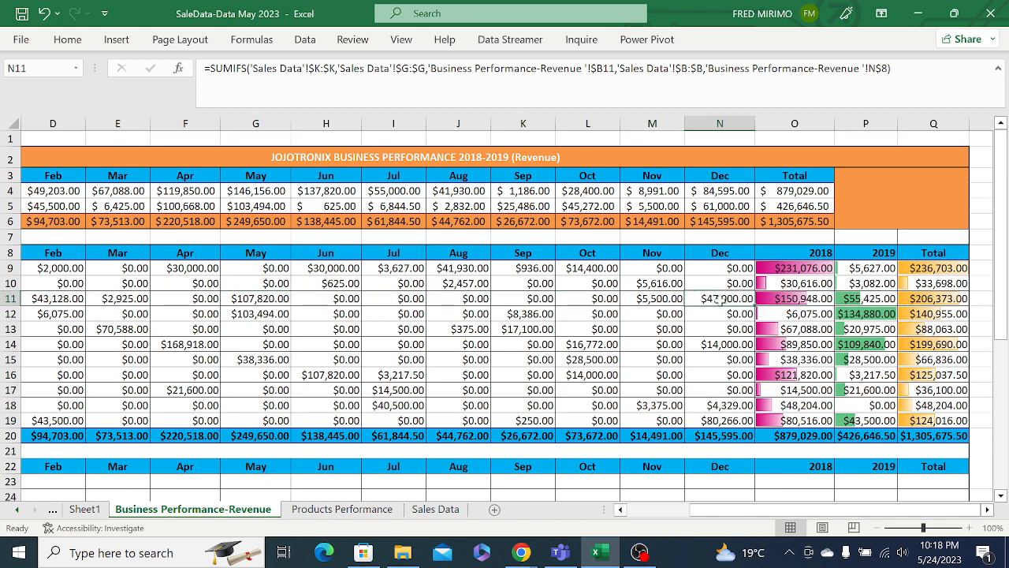
{"action": "left_click", "coordinate": [929, 298]}
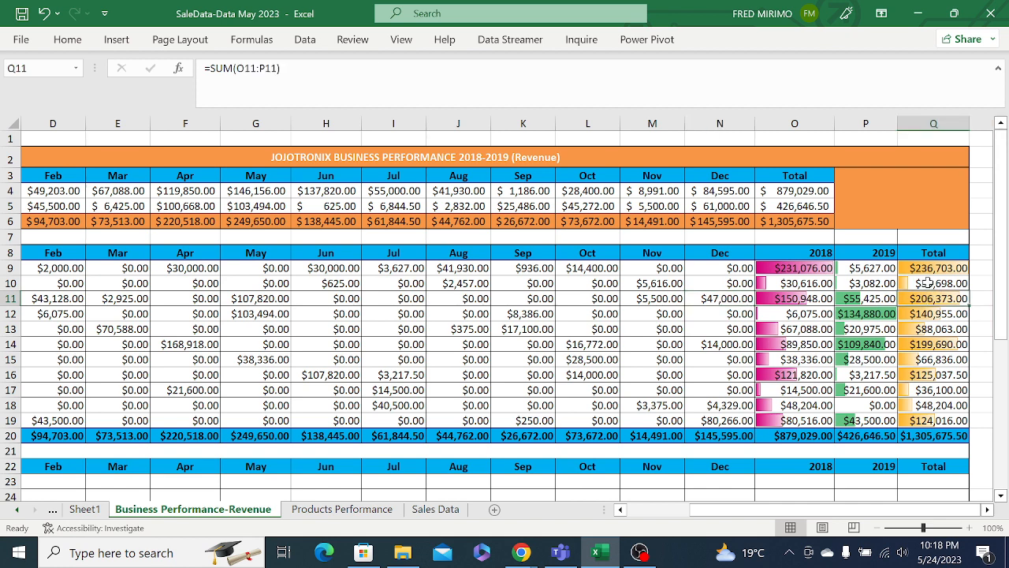
Check the total revenue in Q9, and review the sales agents' names and their June revenue in H14 and H11.
{"action": "left_click", "coordinate": [929, 268]}
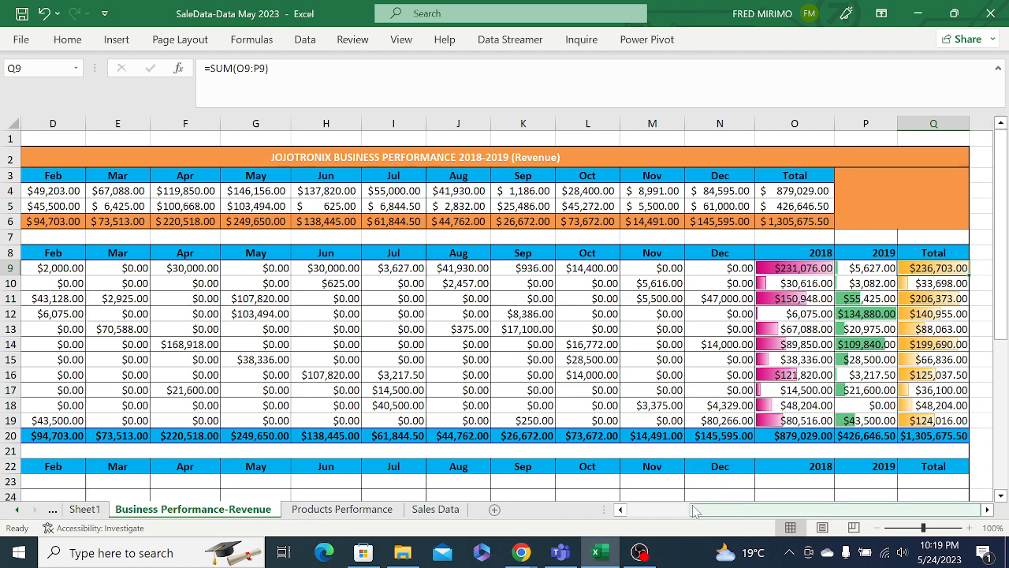
{"action": "left_click_drag", "start_coordinate": [695, 511], "coordinate": [643, 516]}
{"action": "left_click", "coordinate": [489, 342]}
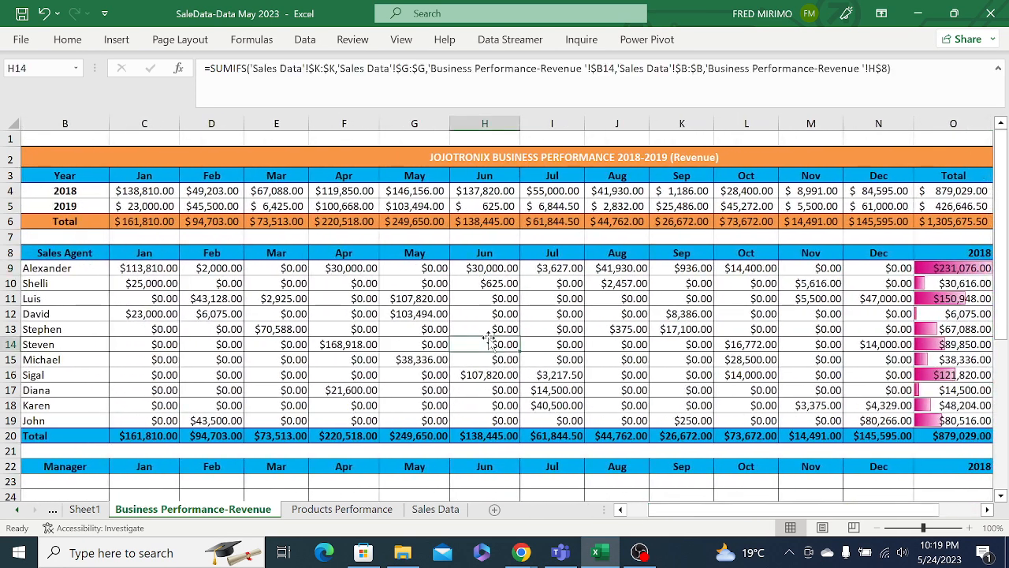
{"action": "left_click", "coordinate": [499, 300]}
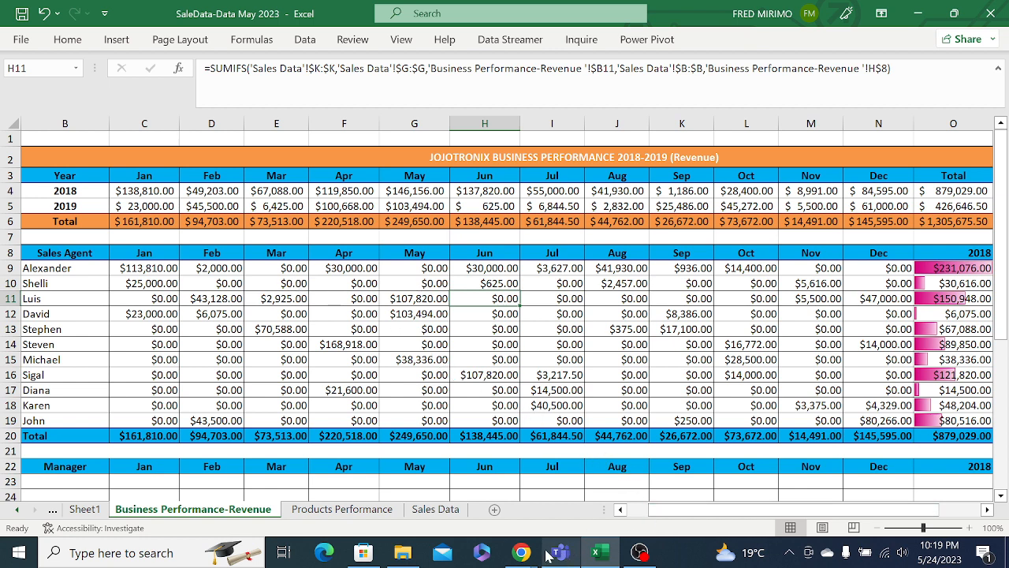
Switch to the Google Meet call and leave it with the microphone muted, and bring up the OBS window.
{"action": "mouse_move", "coordinate": [522, 552]}
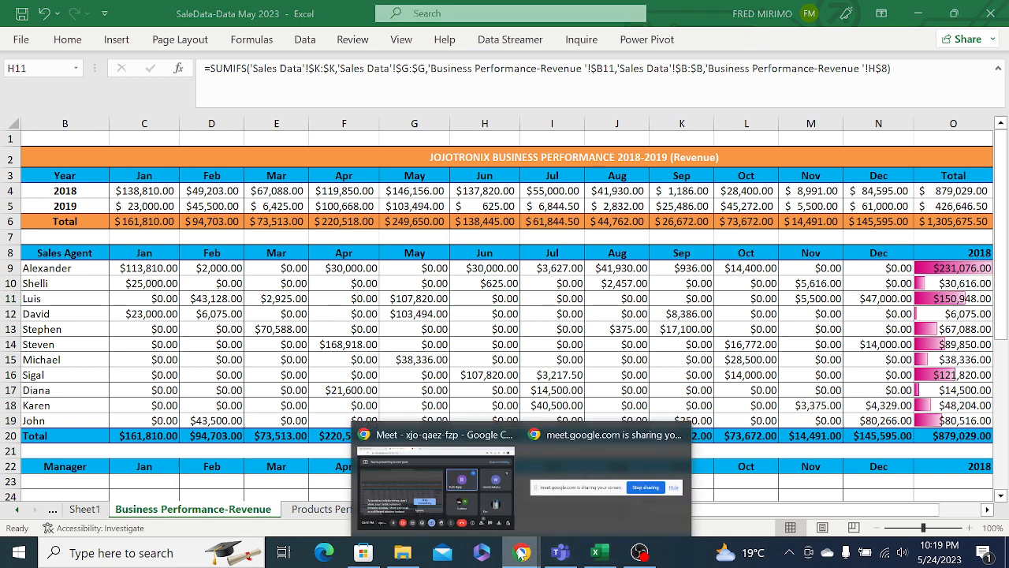
{"action": "left_click", "coordinate": [424, 476]}
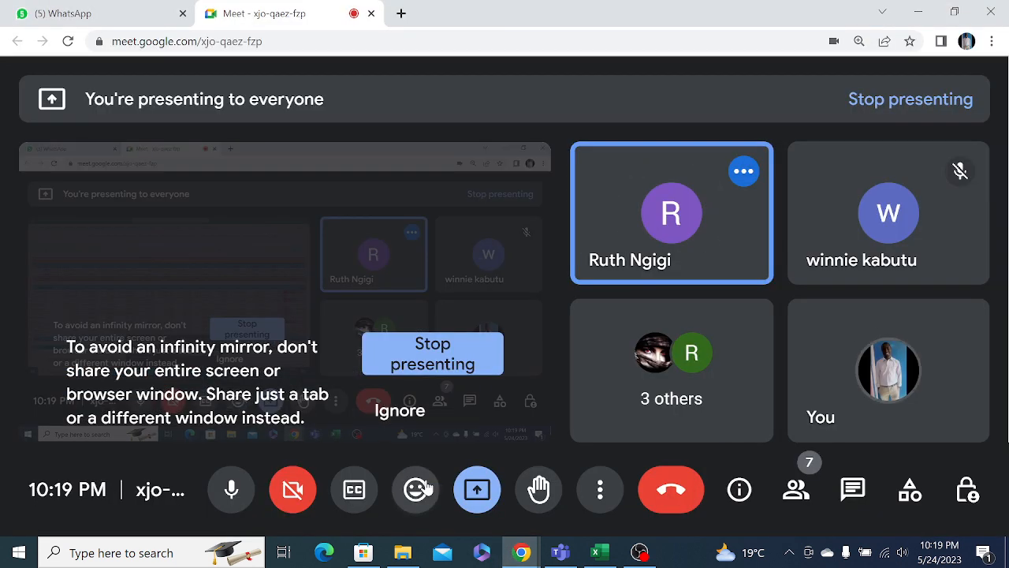
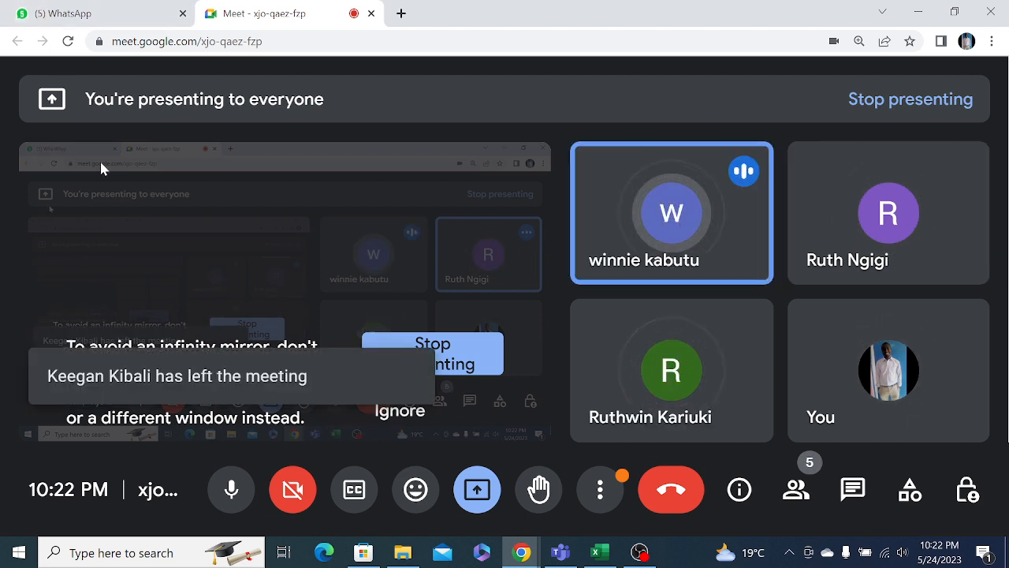
{"action": "left_click", "coordinate": [240, 491]}
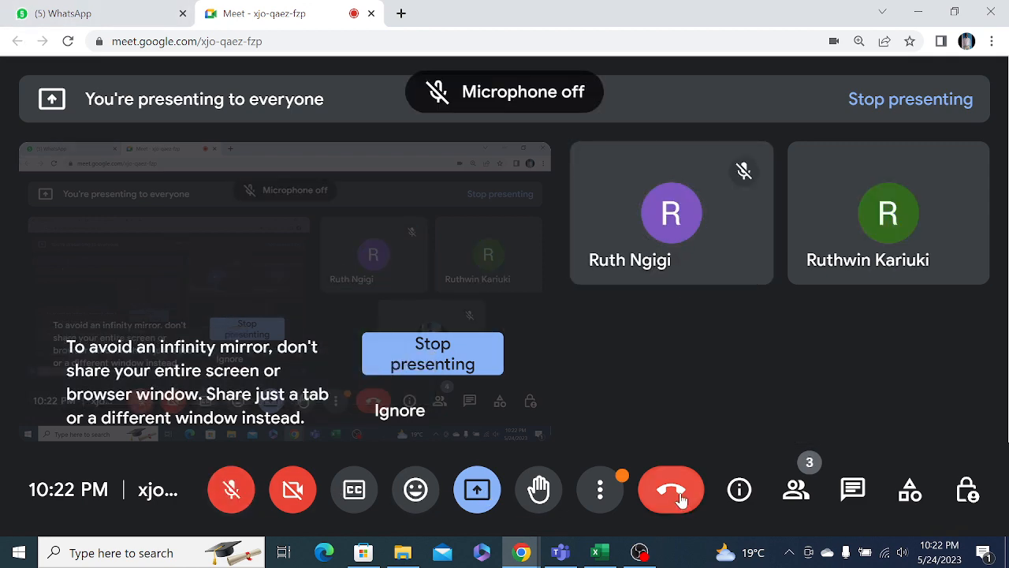
{"action": "left_click", "coordinate": [672, 491]}
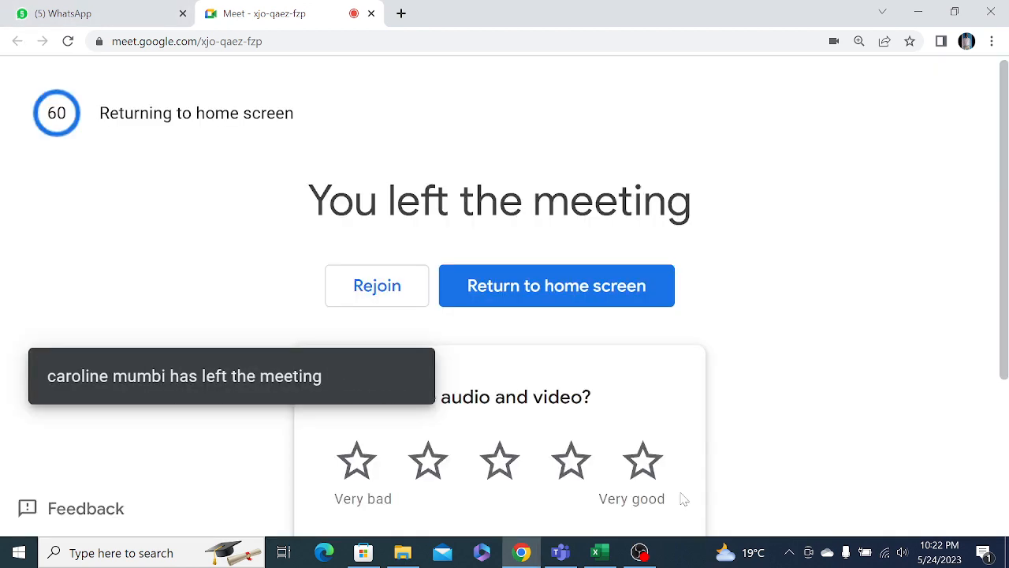
{"action": "left_click", "coordinate": [642, 553]}
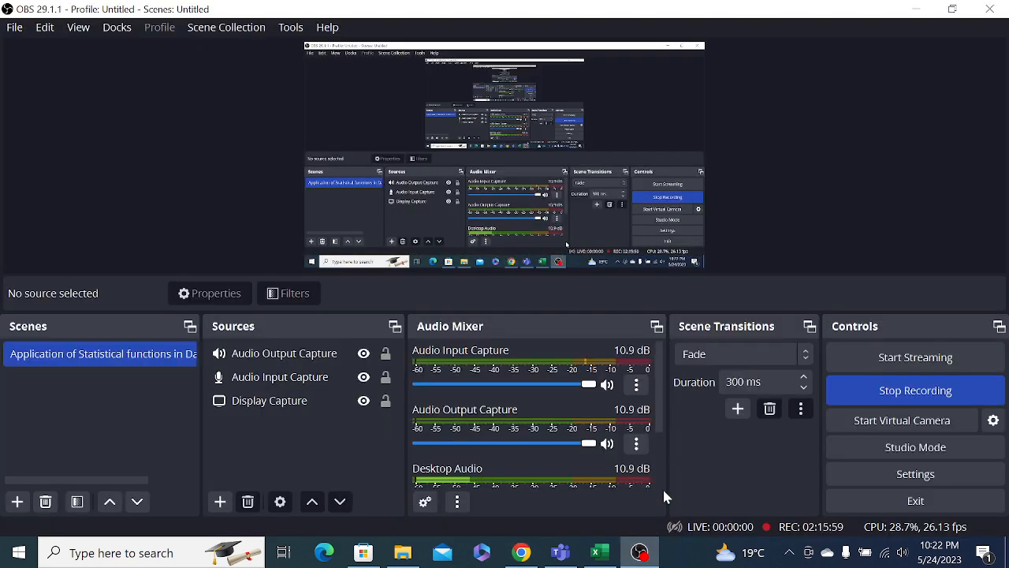